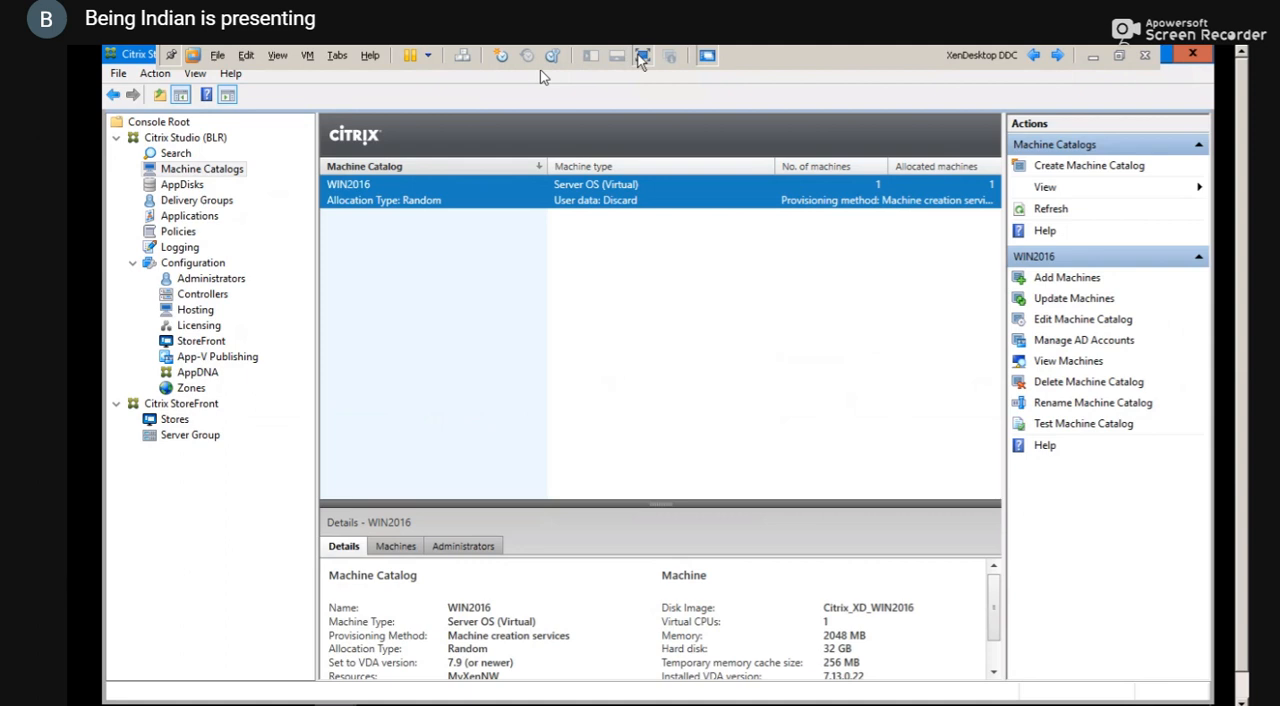
Leave the full-screen view of the XenDesktop DDC machine and switch to XenCenter's snapshots view for MASTERVDA
{"action": "left_click", "coordinate": [643, 57]}
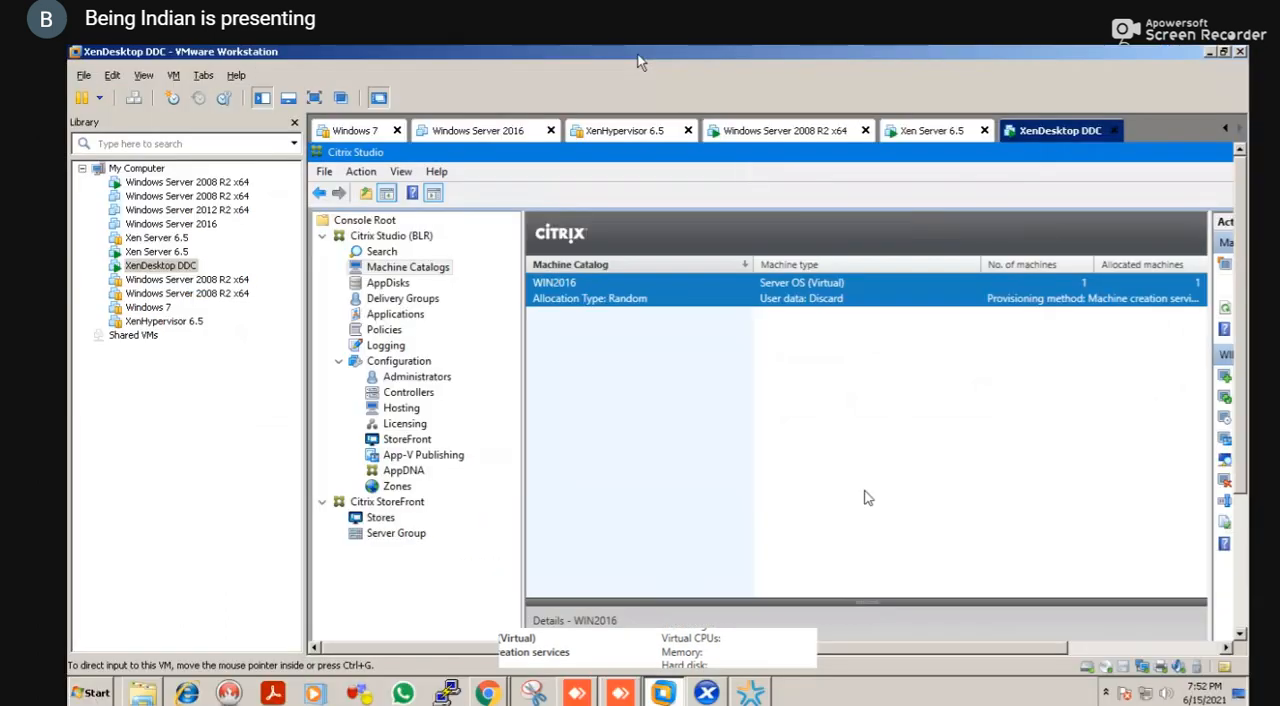
{"action": "key", "text": "alt+Tab"}
{"action": "key", "text": "Escape"}
{"action": "key", "text": "alt+Tab"}
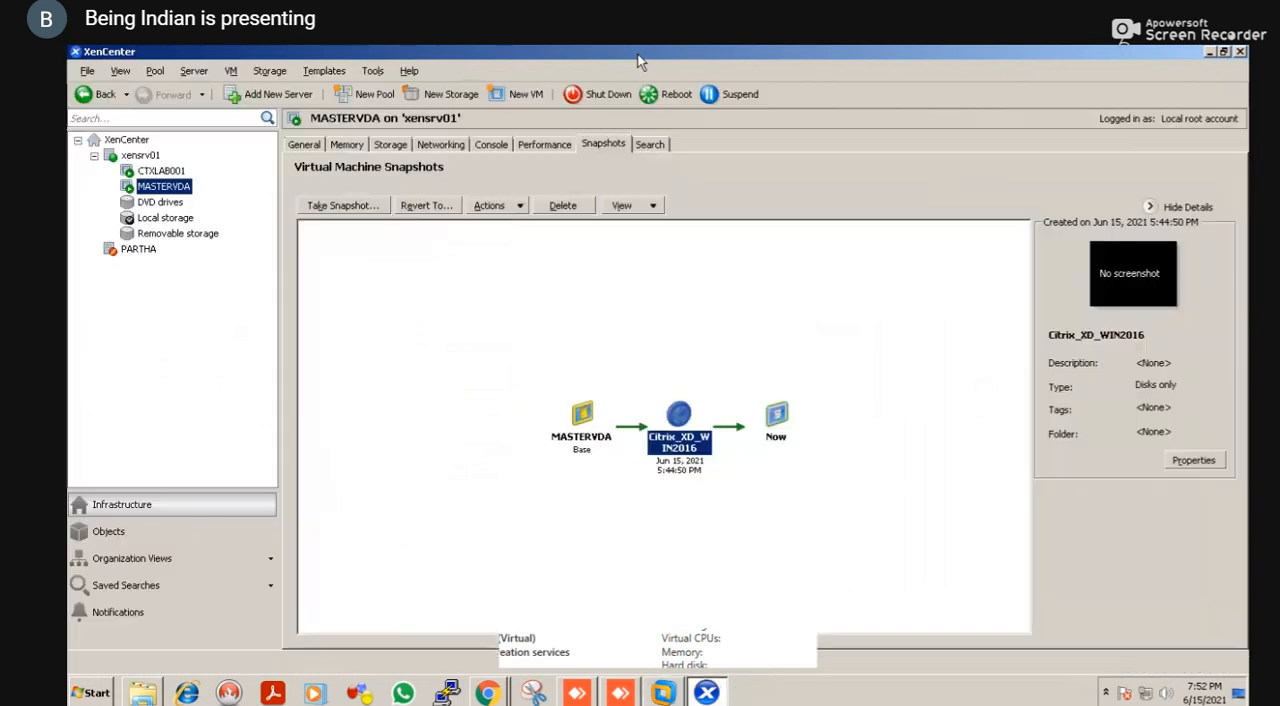
{"action": "key", "text": "alt+Tab"}
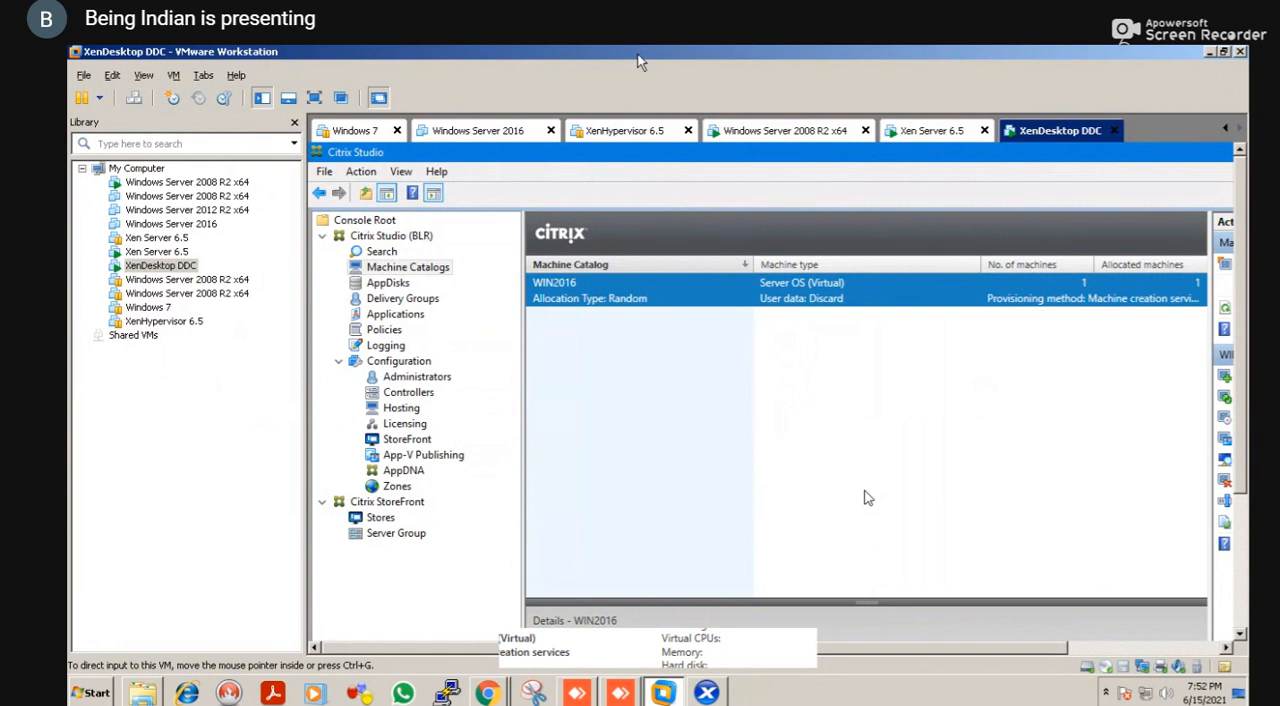
{"action": "key", "text": "alt+Tab"}
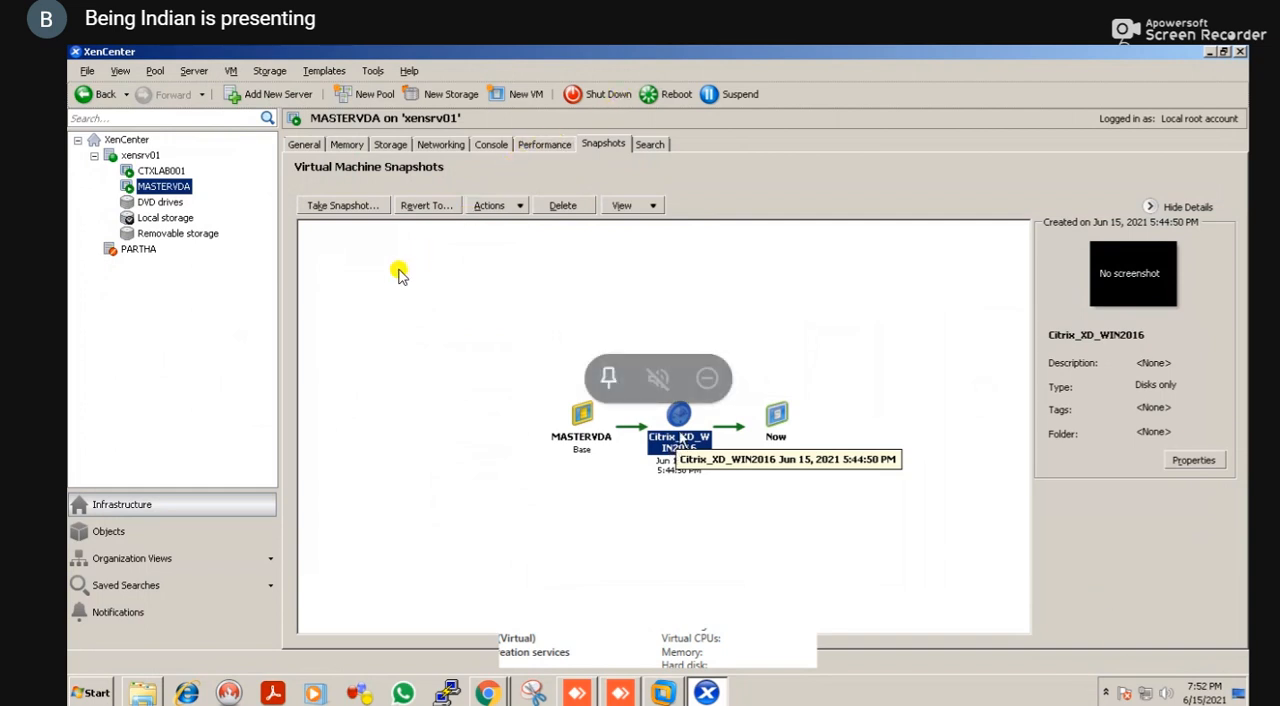
Examine the Citrix_XD_WIN2016 snapshot of MASTERVDA, including its available actions and details
{"action": "right_click", "coordinate": [680, 436]}
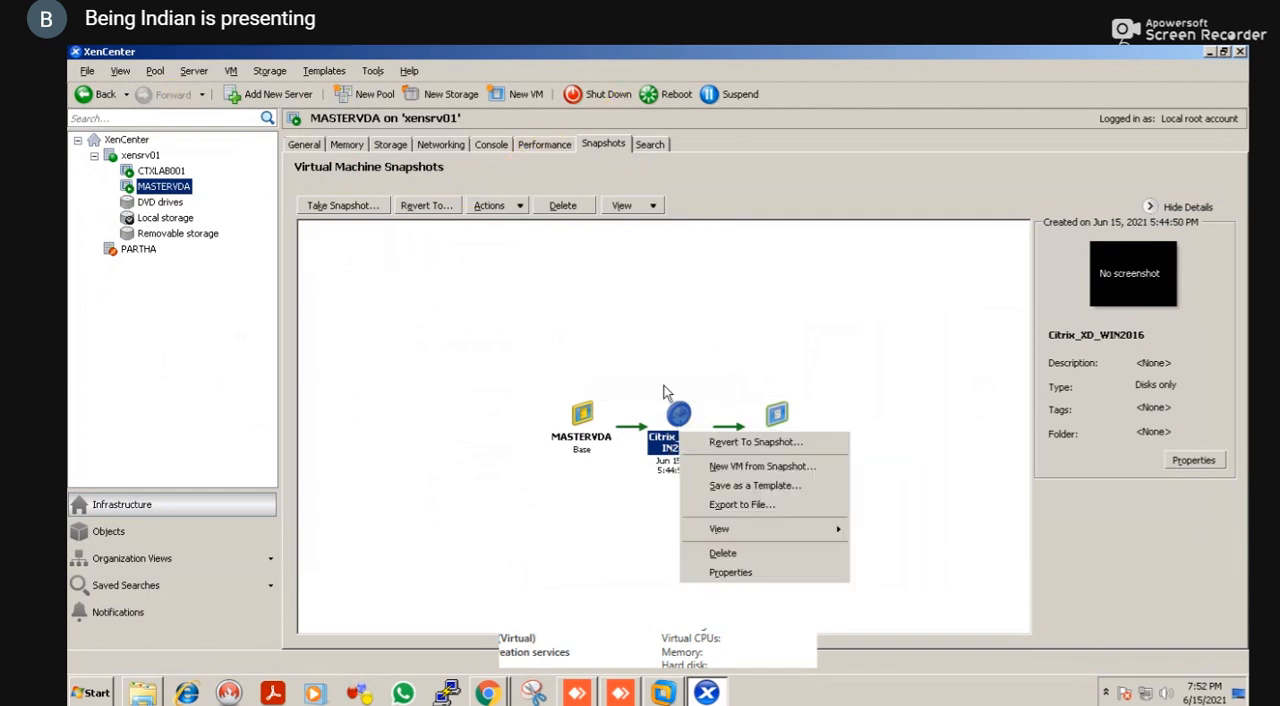
{"action": "left_click", "coordinate": [658, 380]}
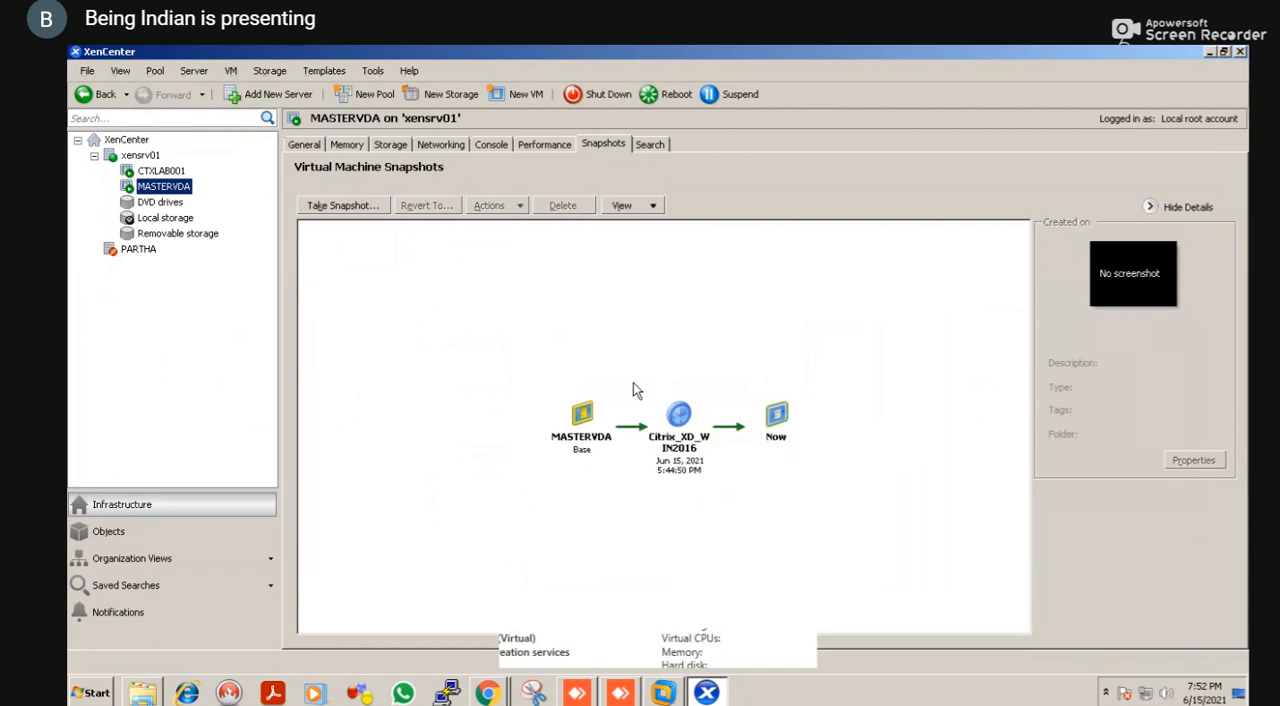
{"action": "left_click", "coordinate": [675, 430]}
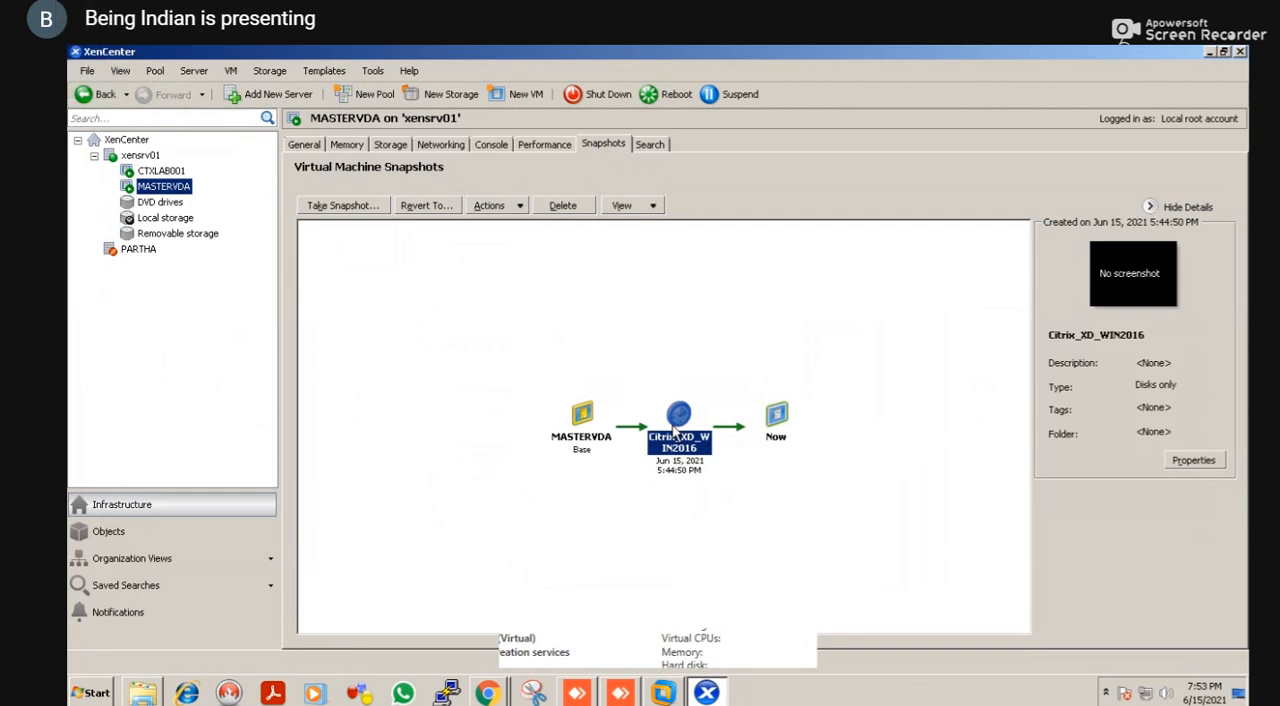
{"action": "left_click", "coordinate": [632, 352]}
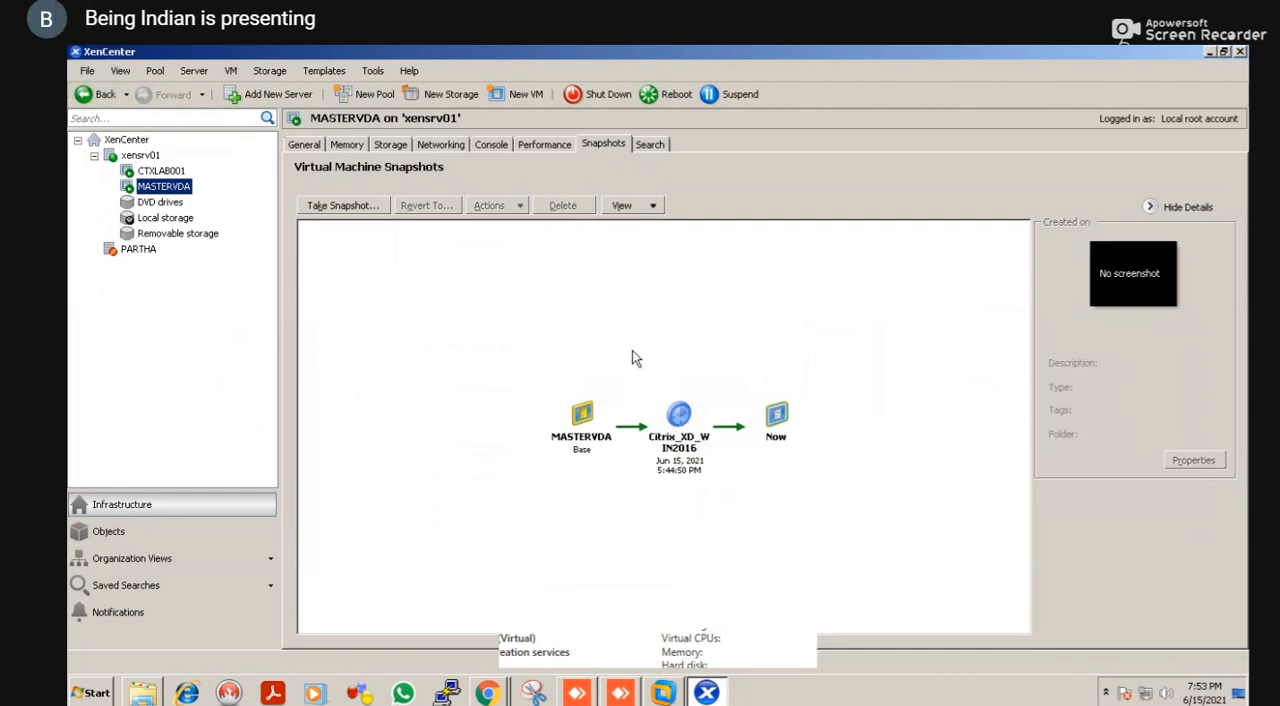
{"action": "left_click", "coordinate": [683, 417]}
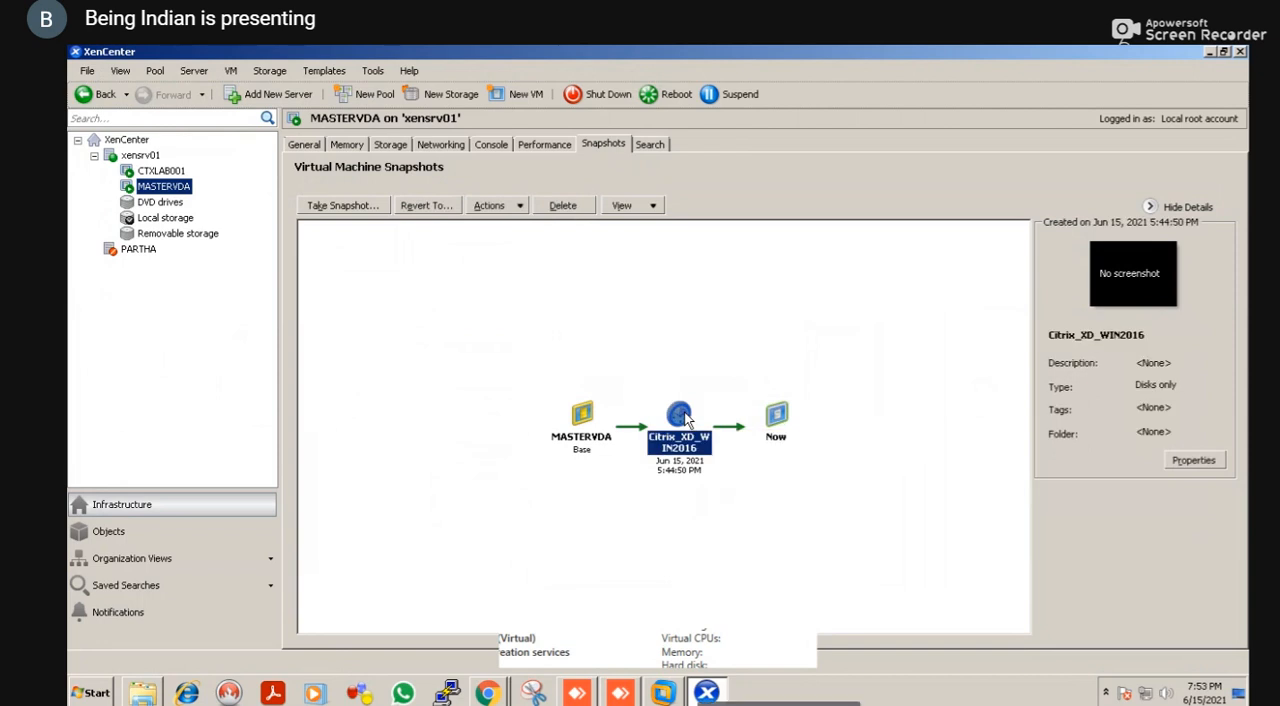
{"action": "left_click", "coordinate": [605, 366]}
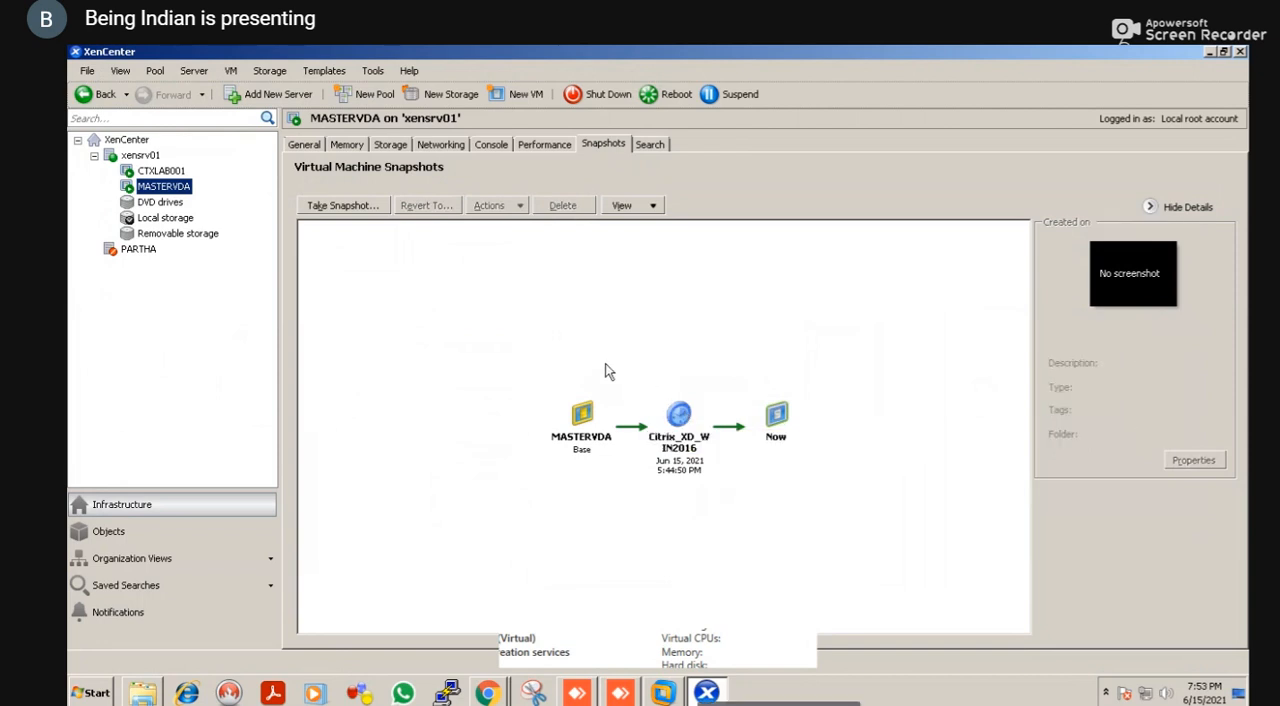
{"action": "left_click", "coordinate": [684, 424]}
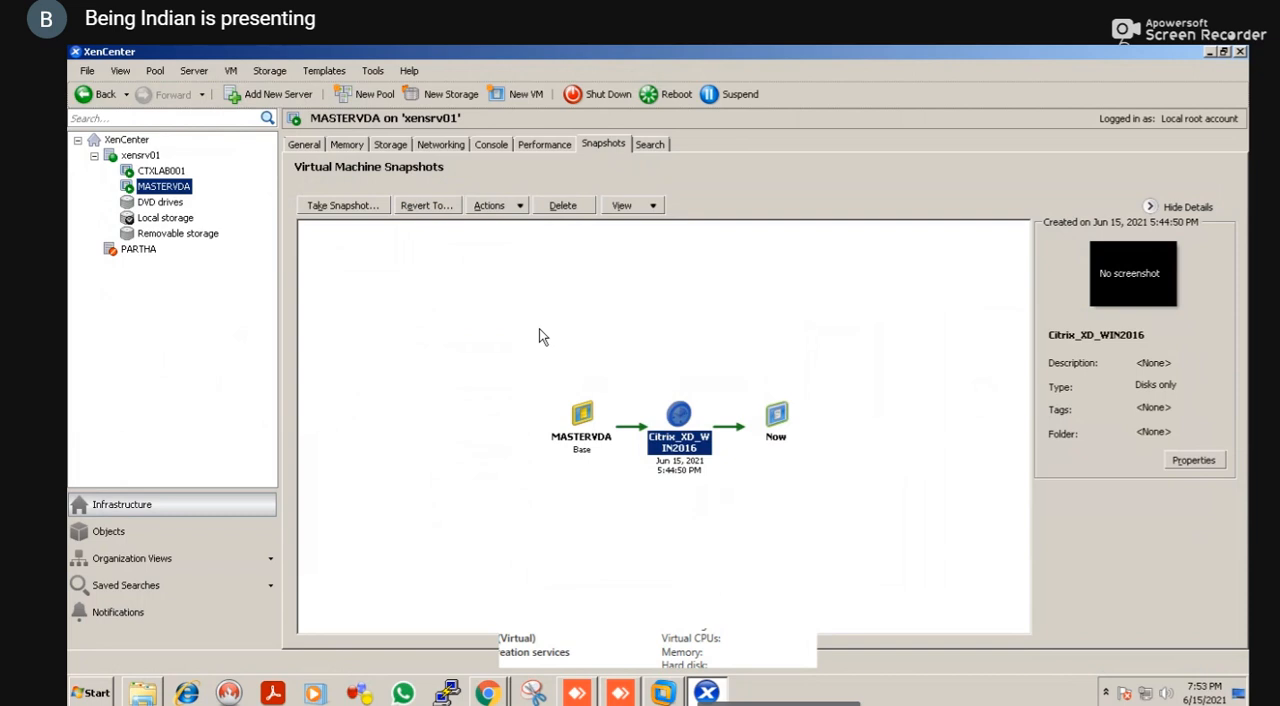
Compare the WIN2016 machine catalog in Citrix Studio with the MASTERVDA snapshots in XenCenter
{"action": "key", "text": "alt+Tab"}
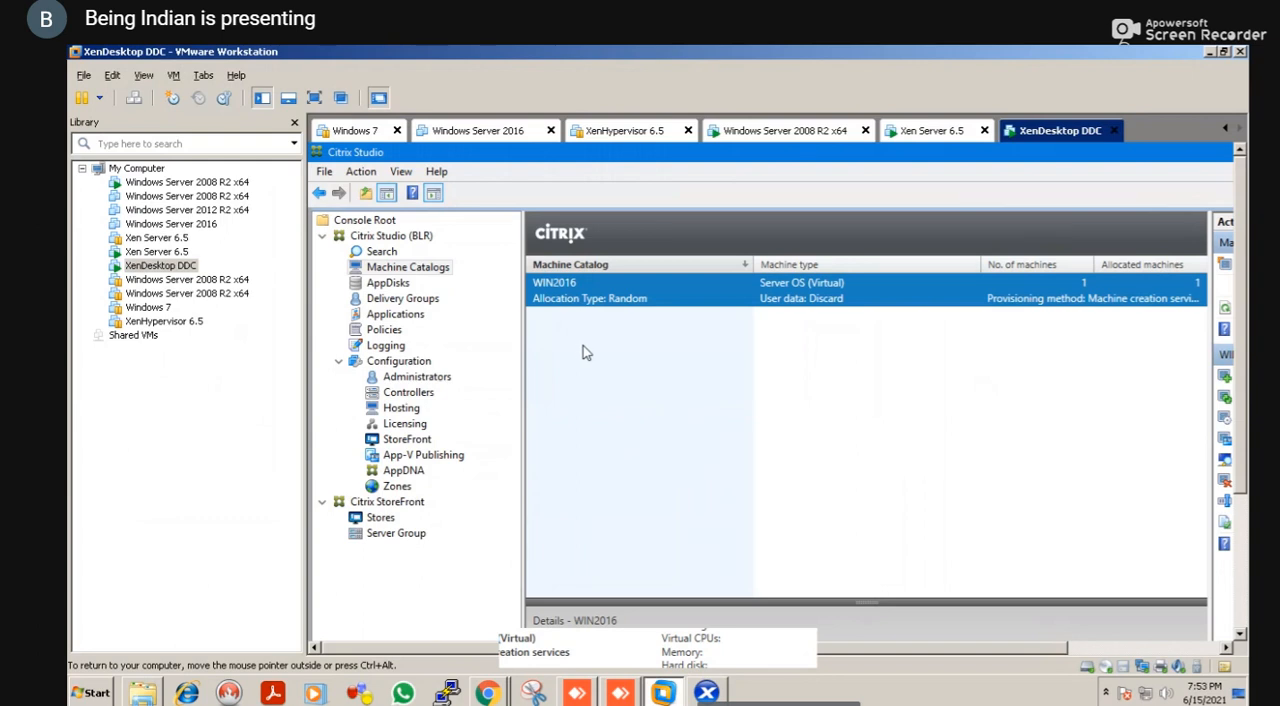
{"action": "key", "text": "alt+Tab"}
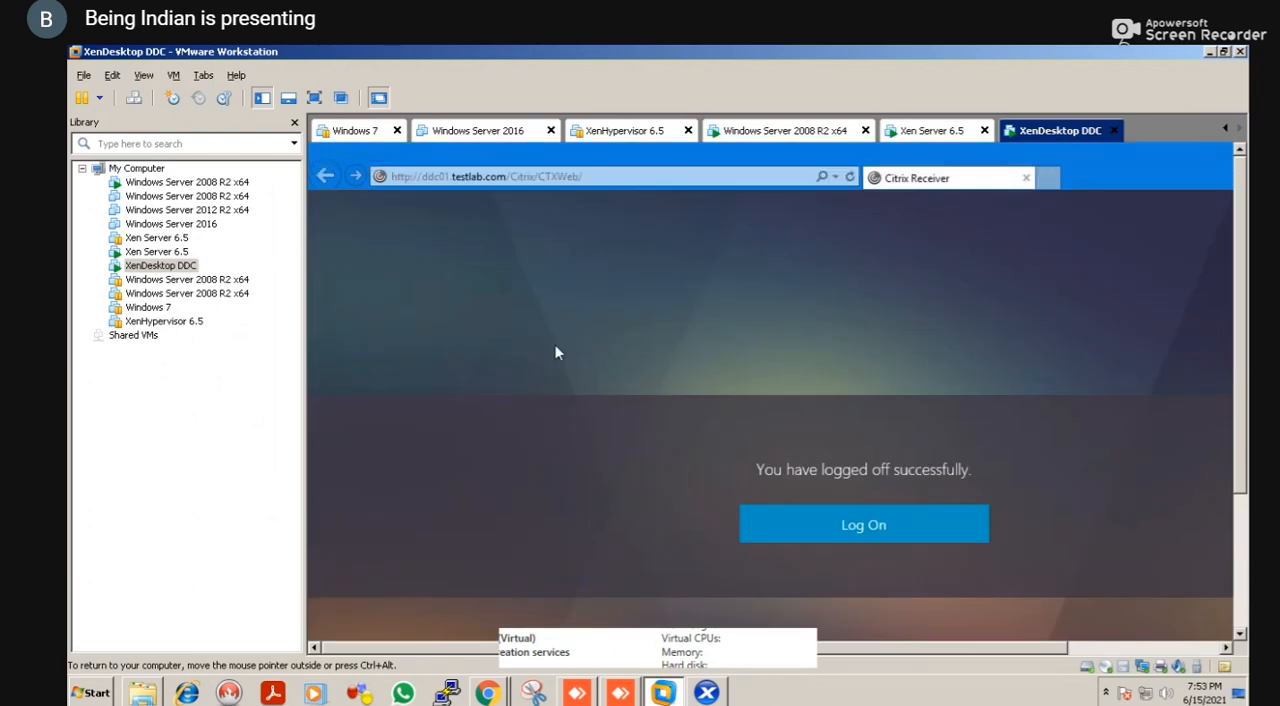
{"action": "key", "text": "alt+Tab"}
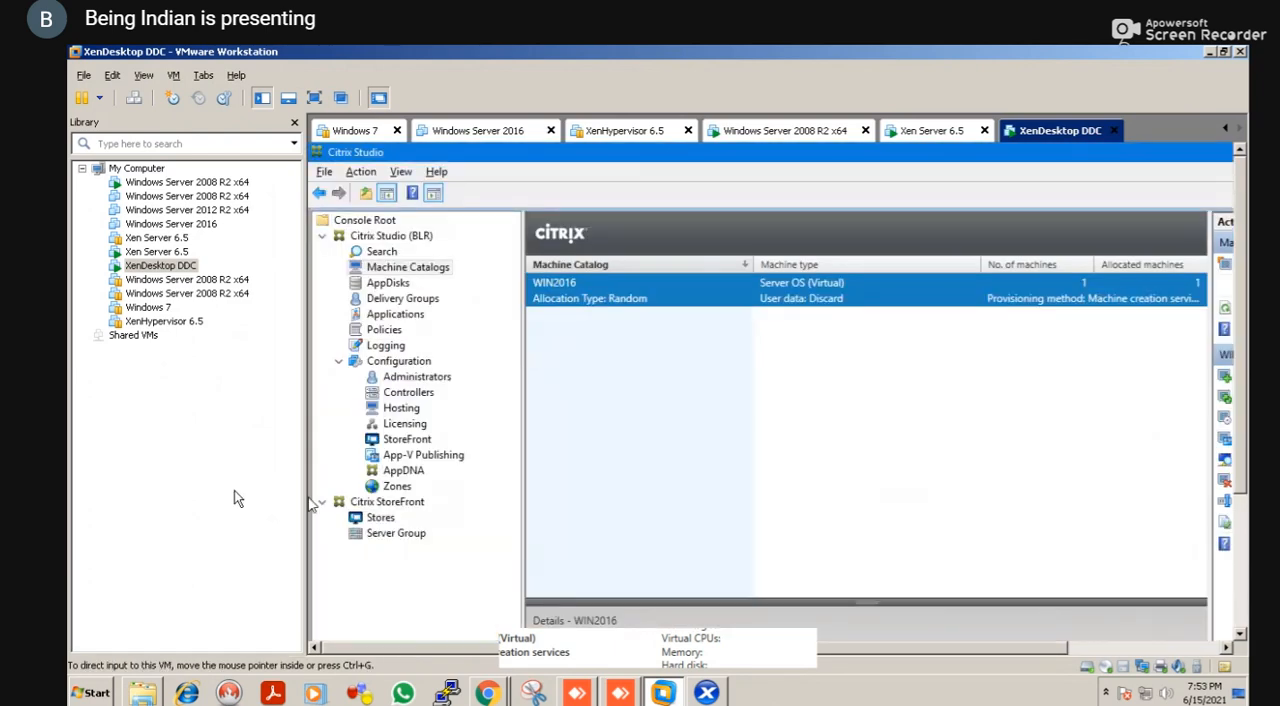
{"action": "key", "text": "alt+Tab"}
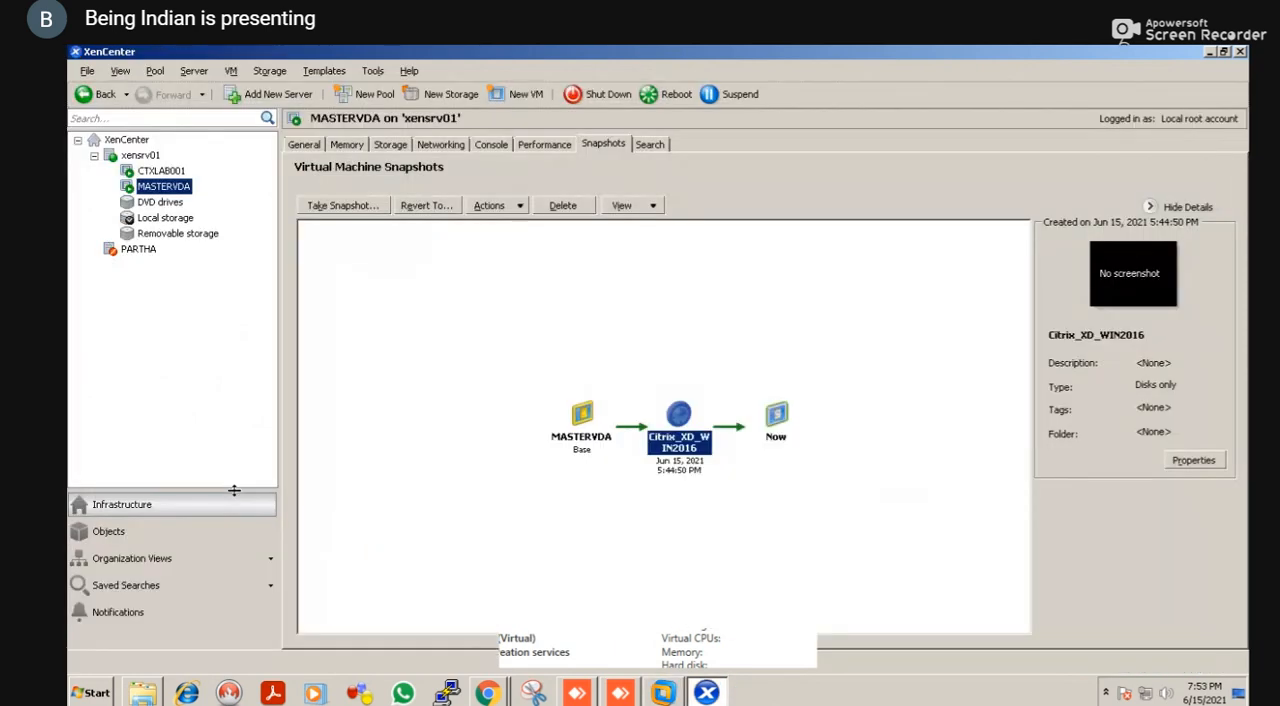
{"action": "key", "text": "alt+Tab"}
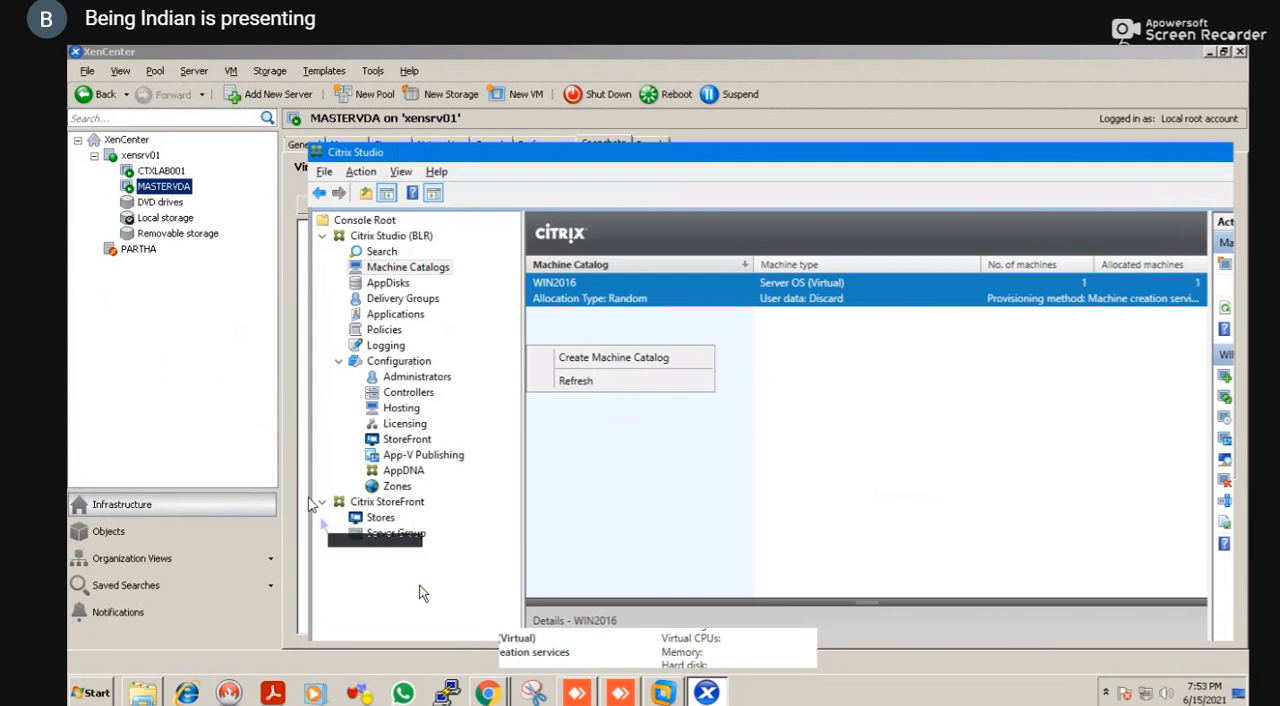
Minimize the Google Meet browser window and close the Computer window to clear the desktop
{"action": "left_click", "coordinate": [660, 694]}
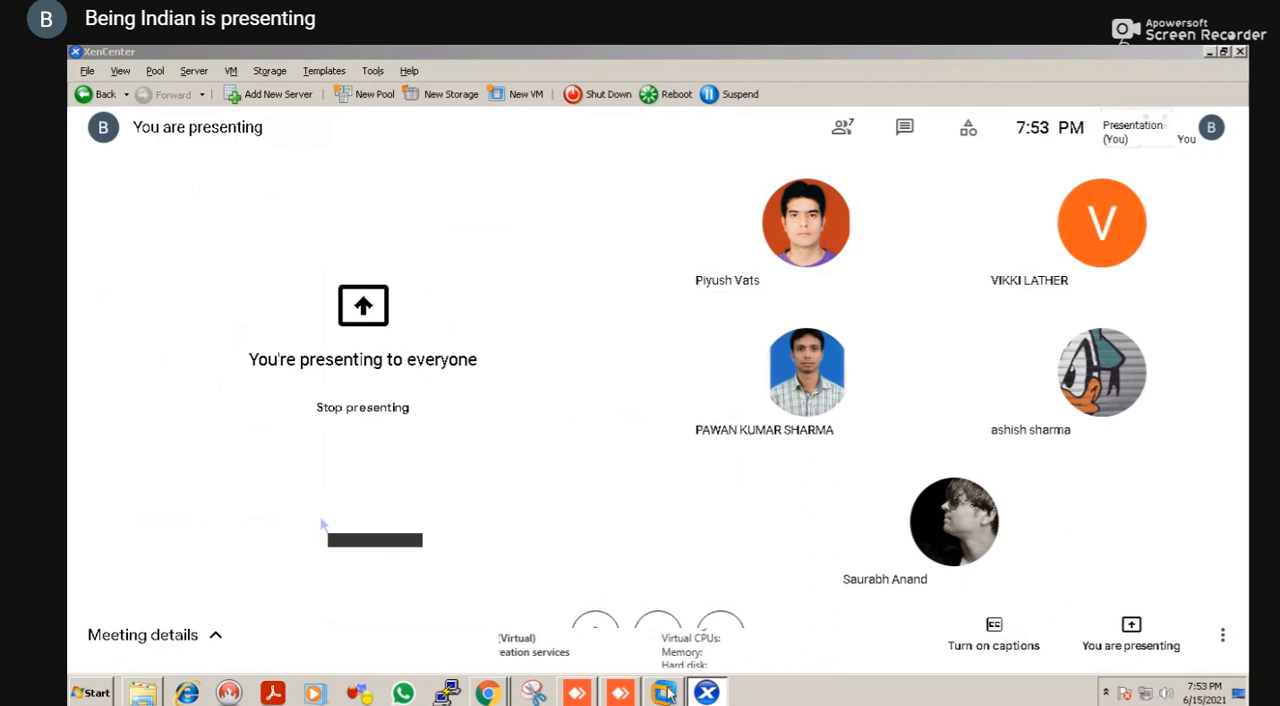
{"action": "right_click", "coordinate": [668, 692]}
{"action": "left_click", "coordinate": [669, 694]}
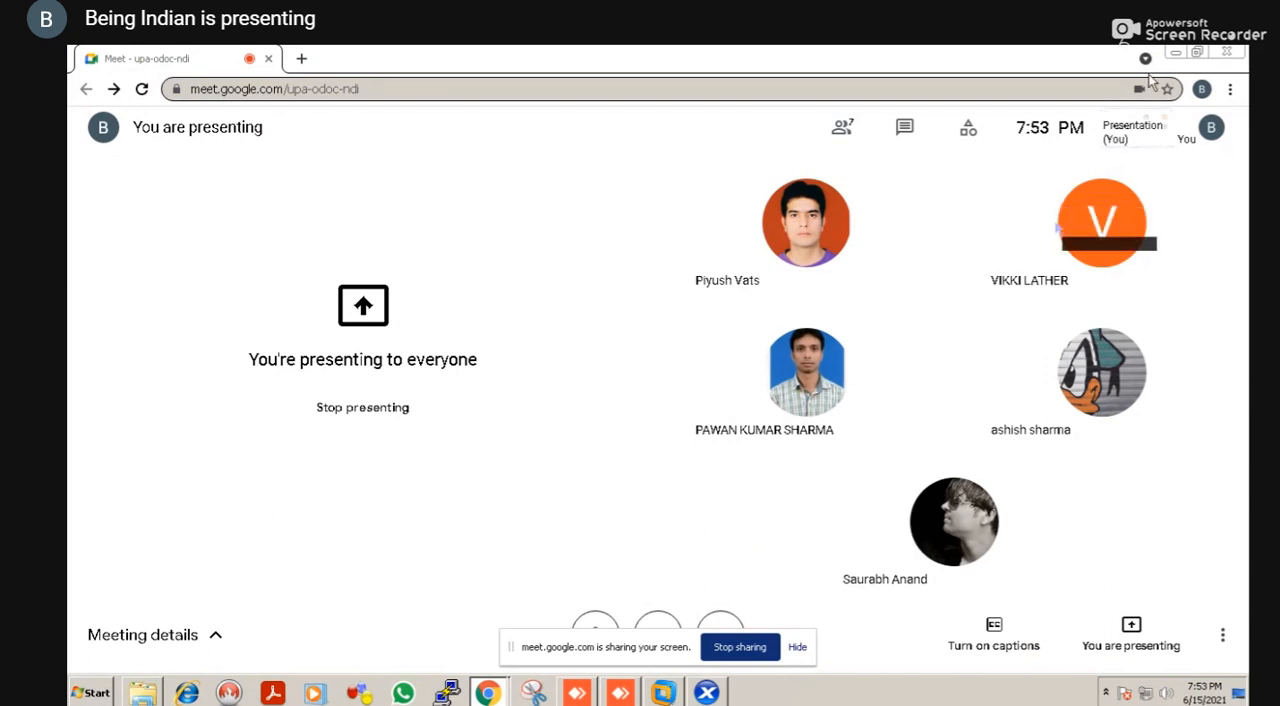
{"action": "left_click", "coordinate": [1180, 58]}
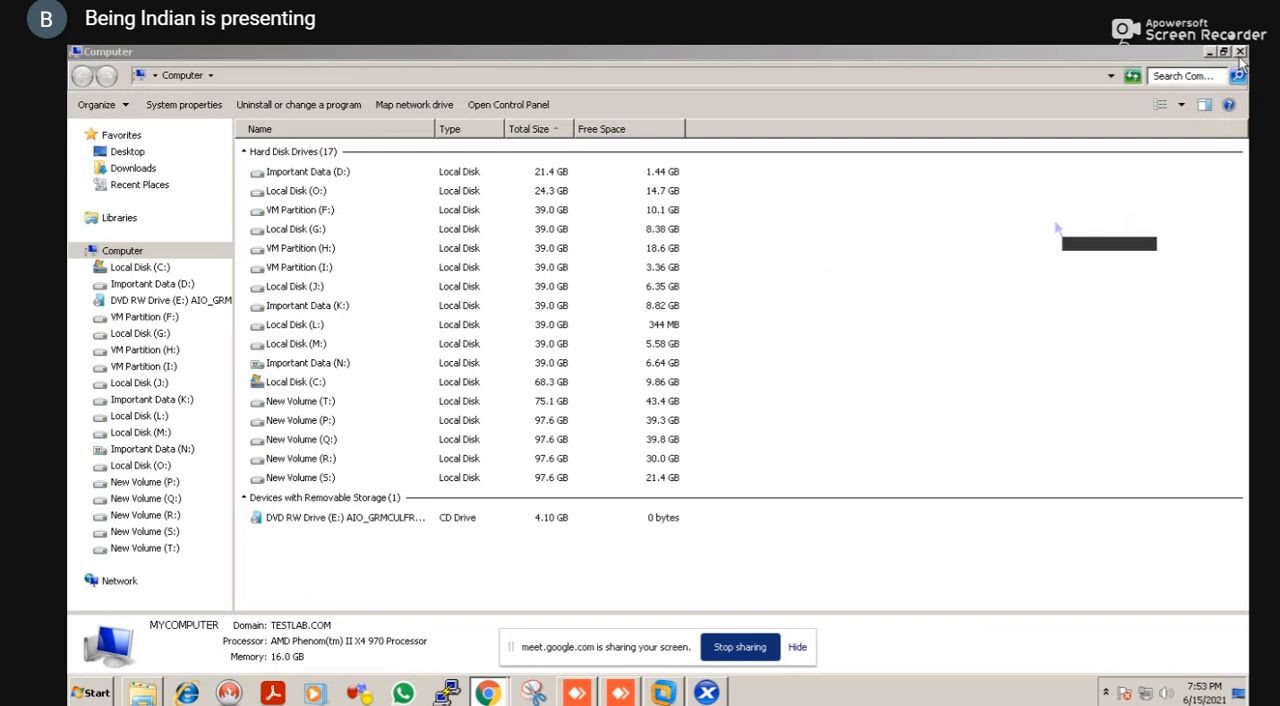
{"action": "left_click", "coordinate": [1240, 52]}
{"action": "key", "text": "alt+Tab"}
{"action": "key", "text": "alt+Tab"}
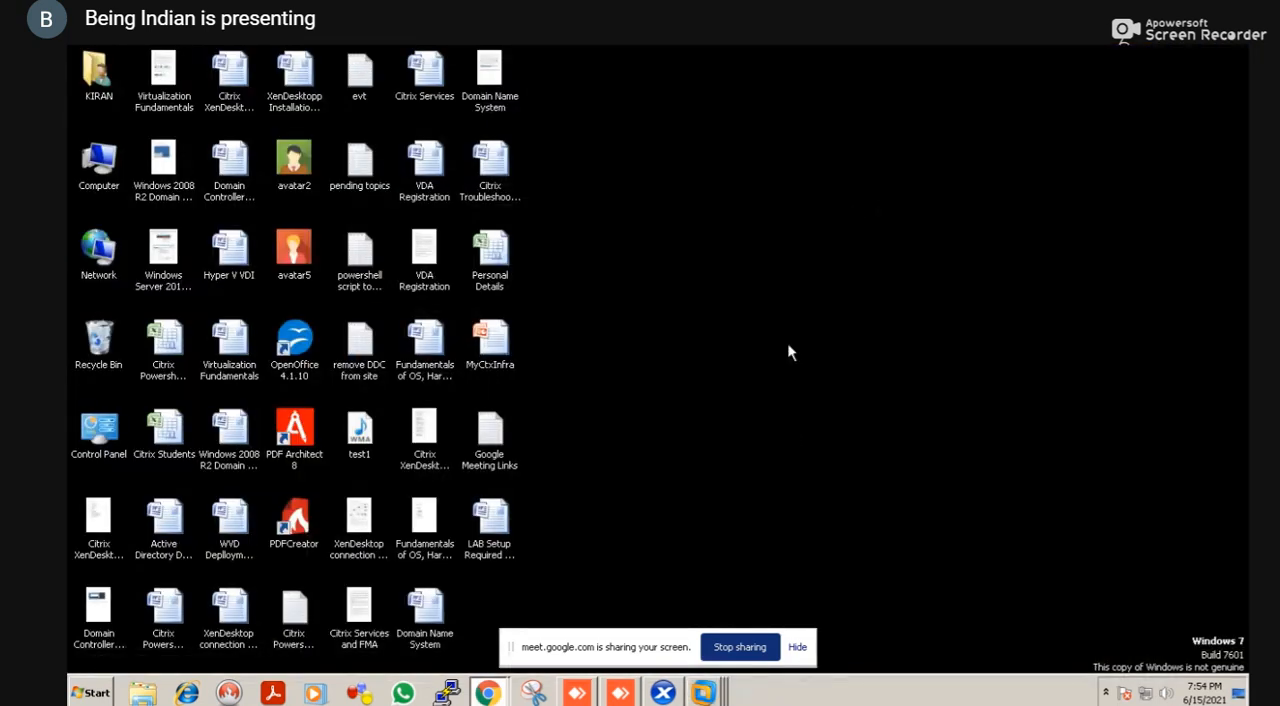
Switch to the Xen Server 6.5 virtual machine in VMware Workstation and activate its console
{"action": "right_click", "coordinate": [706, 691]}
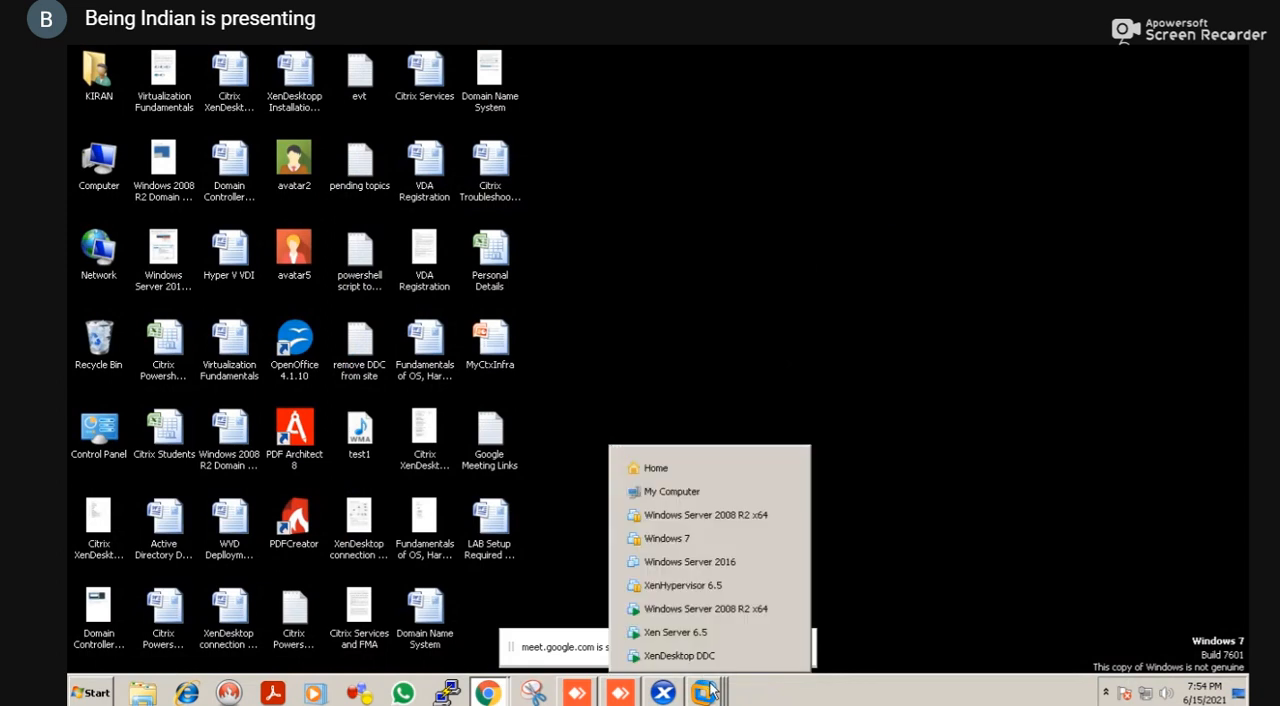
{"action": "left_click", "coordinate": [677, 631]}
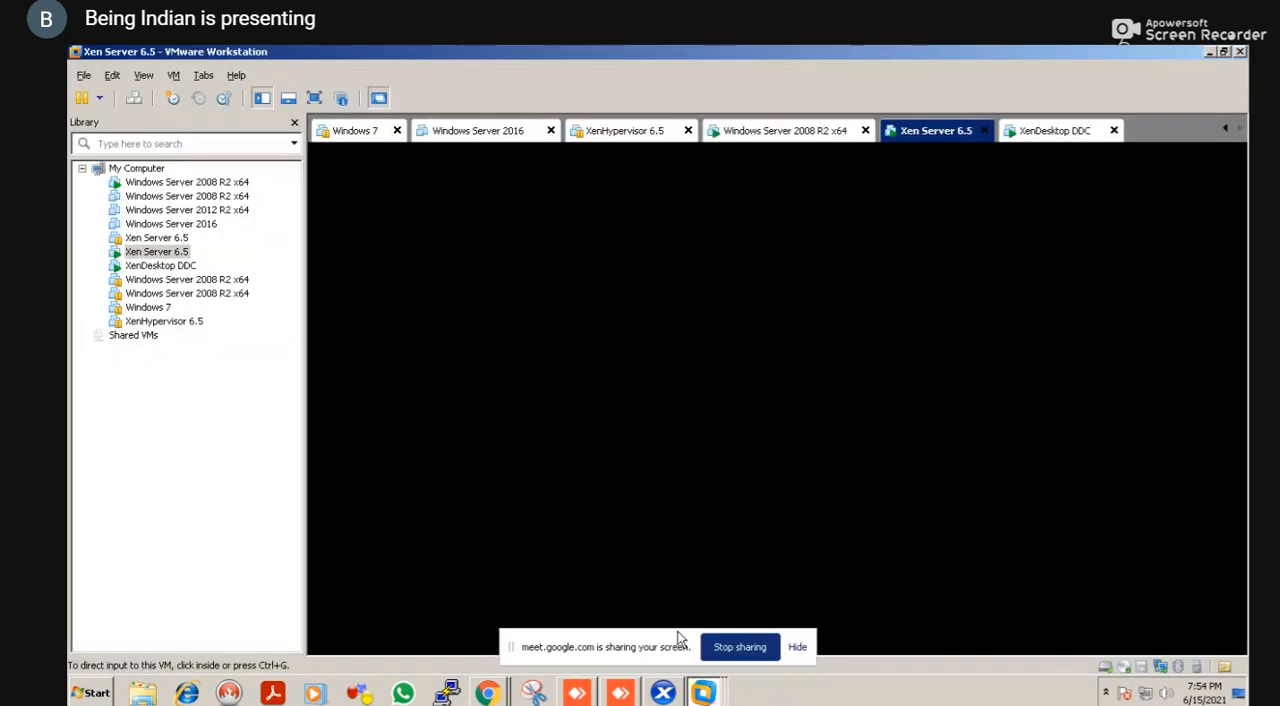
{"action": "left_click", "coordinate": [696, 481]}
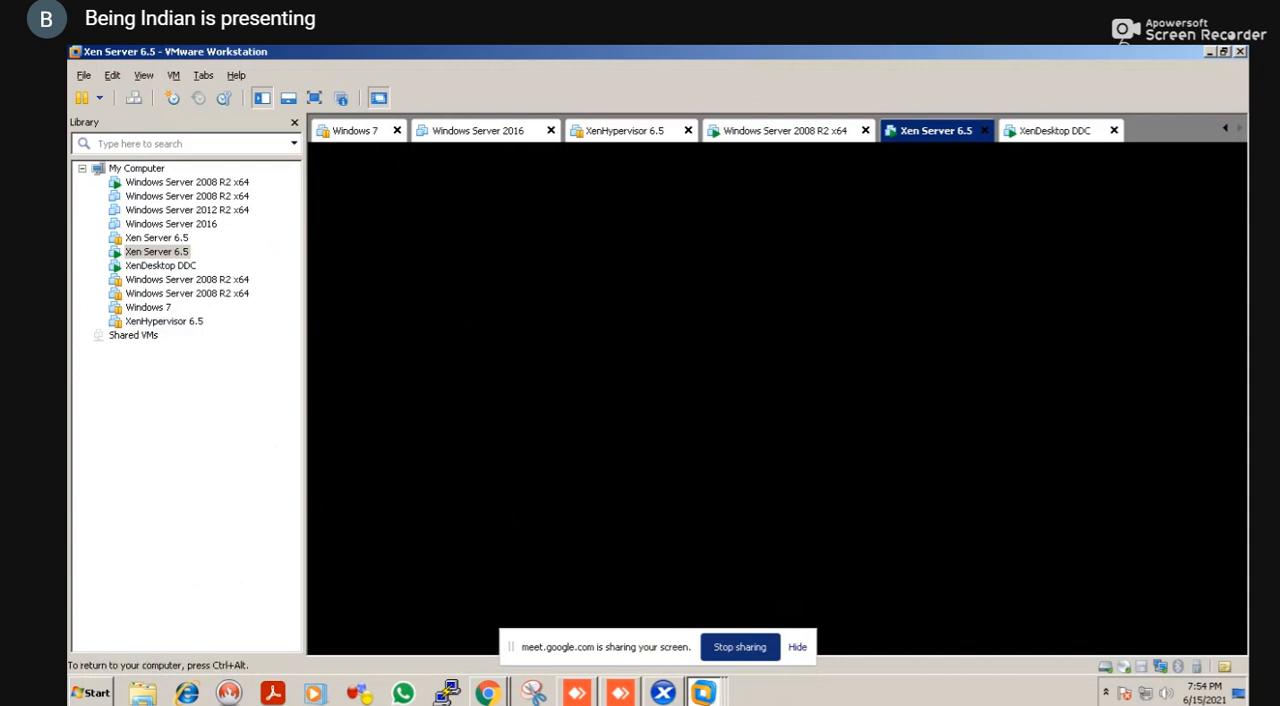
{"action": "key", "text": "ctrl+alt"}
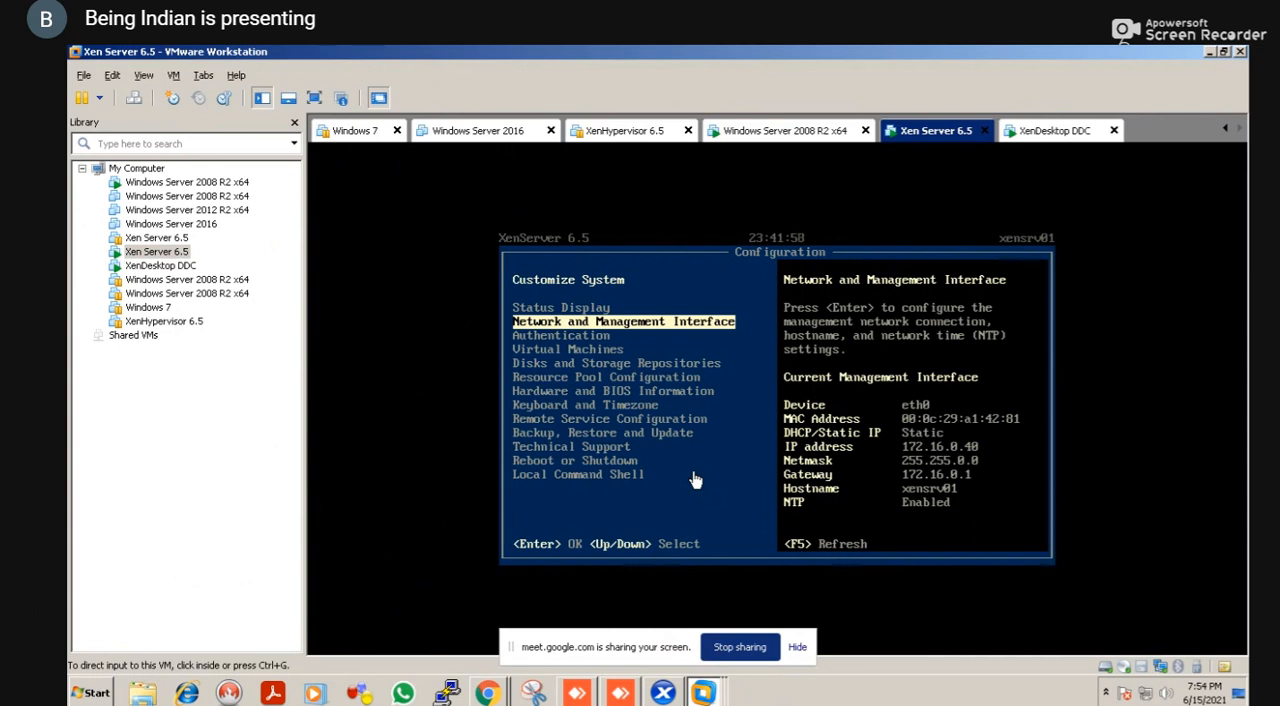
{"action": "left_click", "coordinate": [695, 480]}
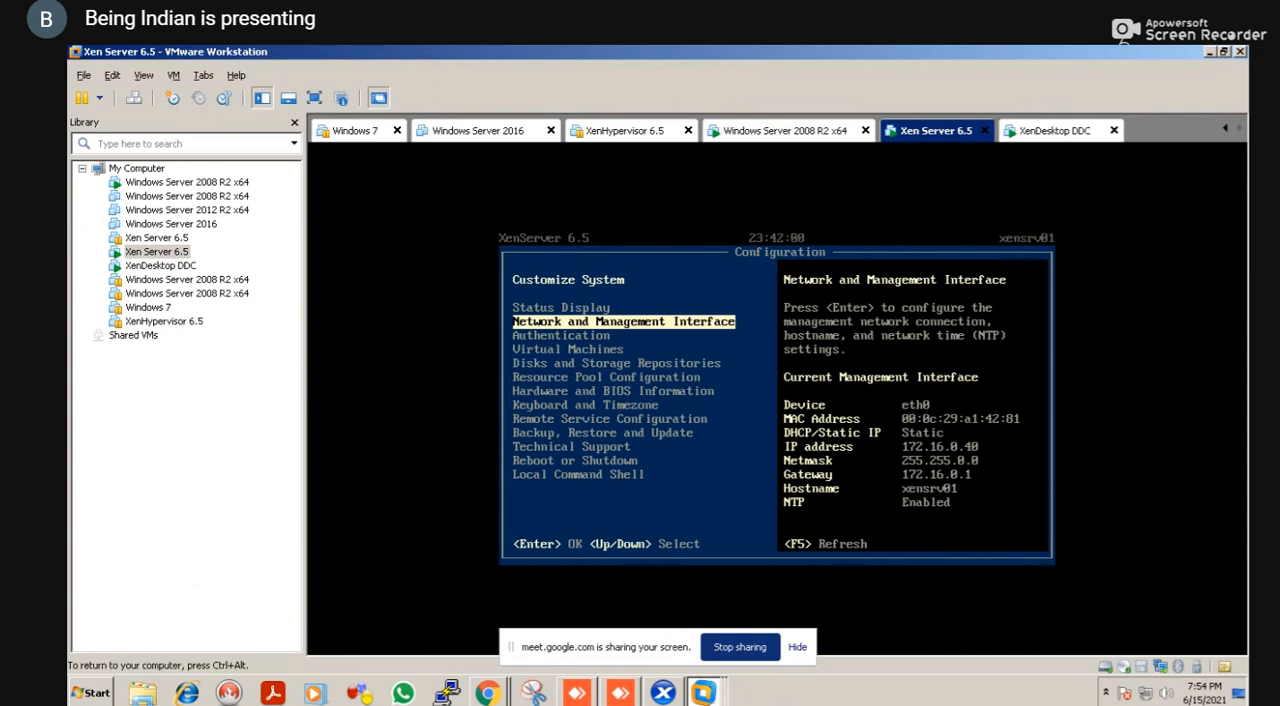
Open the Network and Management Interface settings of the XenServer and select Network Time (NTP)
{"action": "key", "text": "Down"}
{"action": "key", "text": "Up"}
{"action": "key", "text": "Down"}
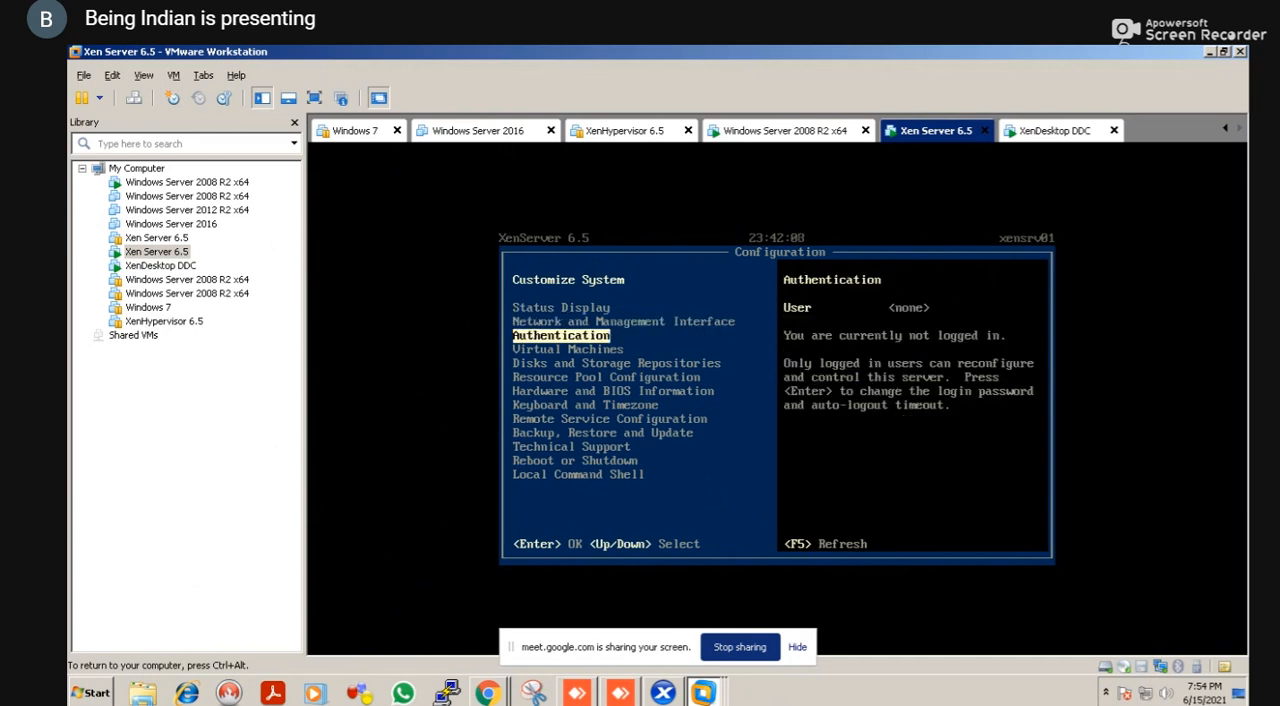
{"action": "key", "text": "Down"}
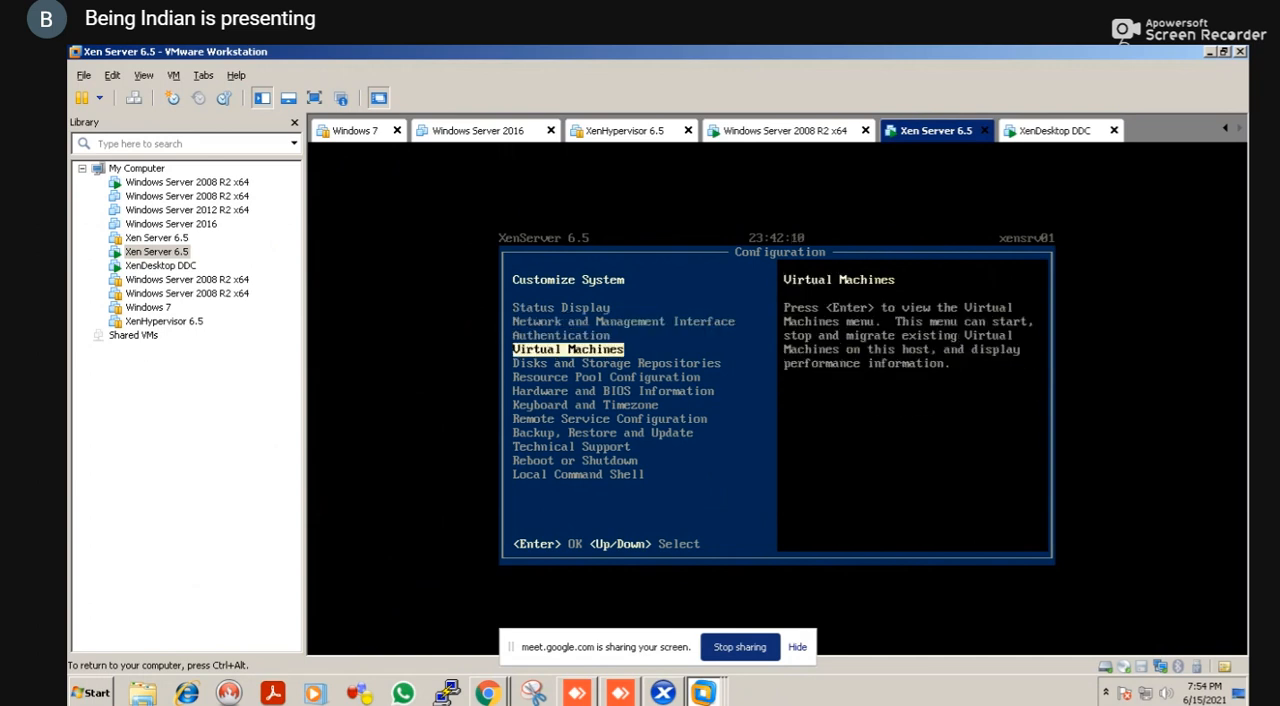
{"action": "key", "text": "Up"}
{"action": "key", "text": "Up"}
{"action": "key", "text": "Return"}
{"action": "key", "text": "Down"}
{"action": "key", "text": "Down"}
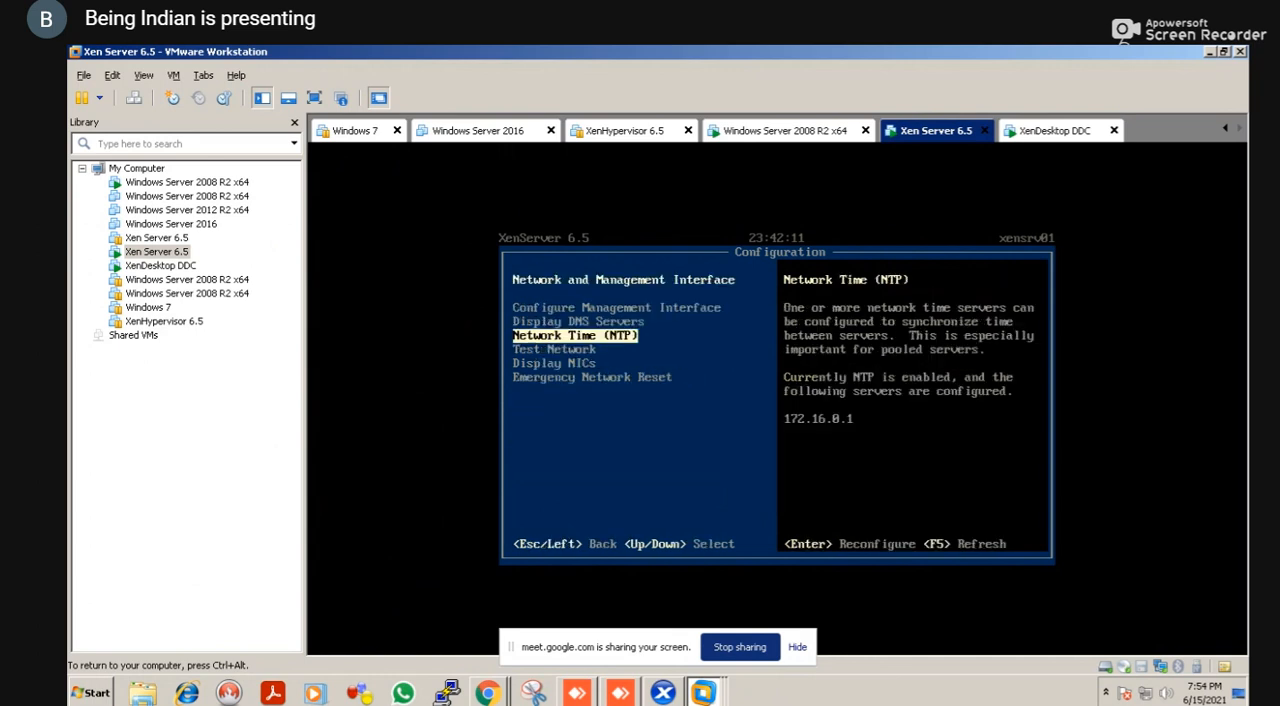
Open the network time configuration by entering the root login password, and enable NTP time synchronization
{"action": "key", "text": "Return"}
{"action": "key", "text": "Return"}
{"action": "type", "text": "*****"}
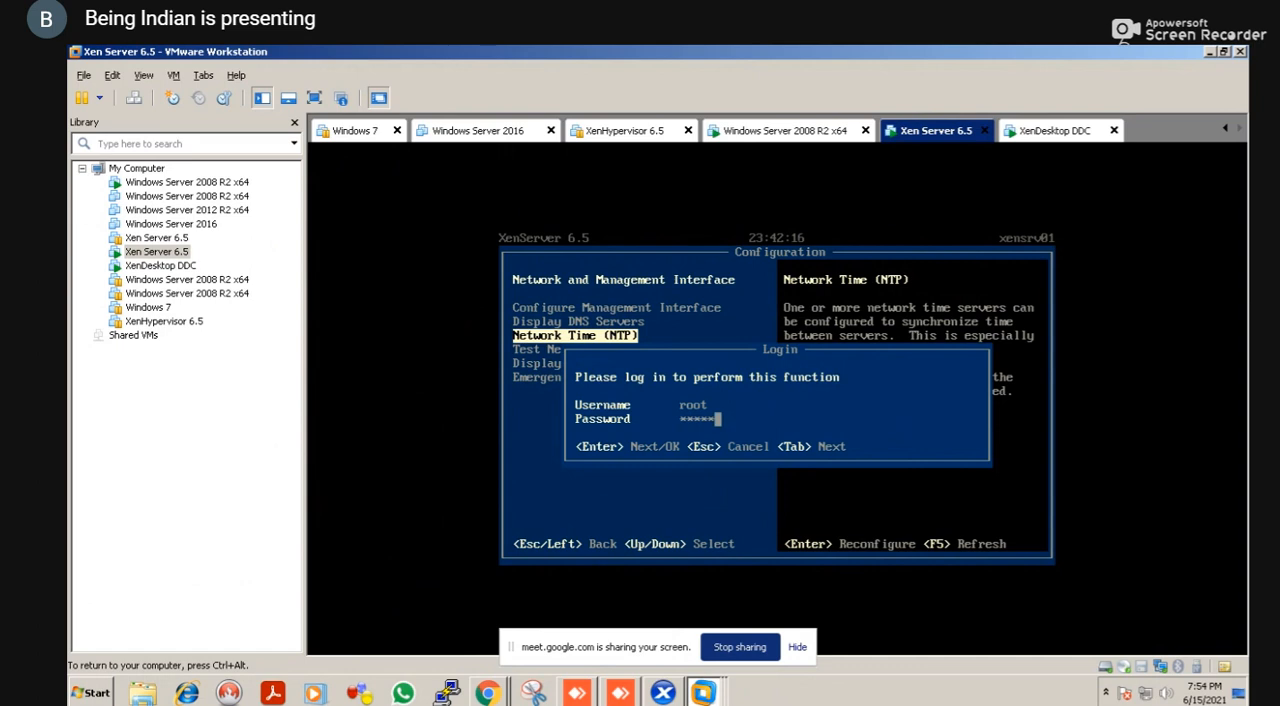
{"action": "type", "text": "*****"}
{"action": "key", "text": "Return"}
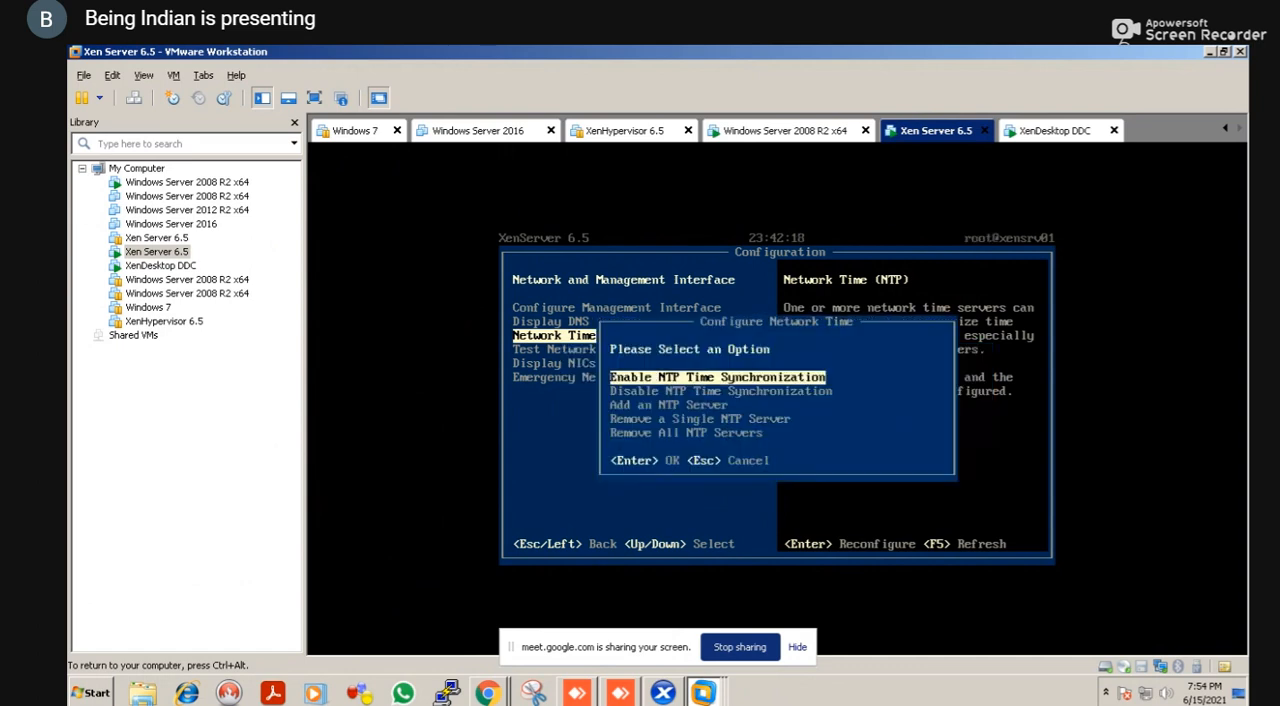
{"action": "key", "text": "Return"}
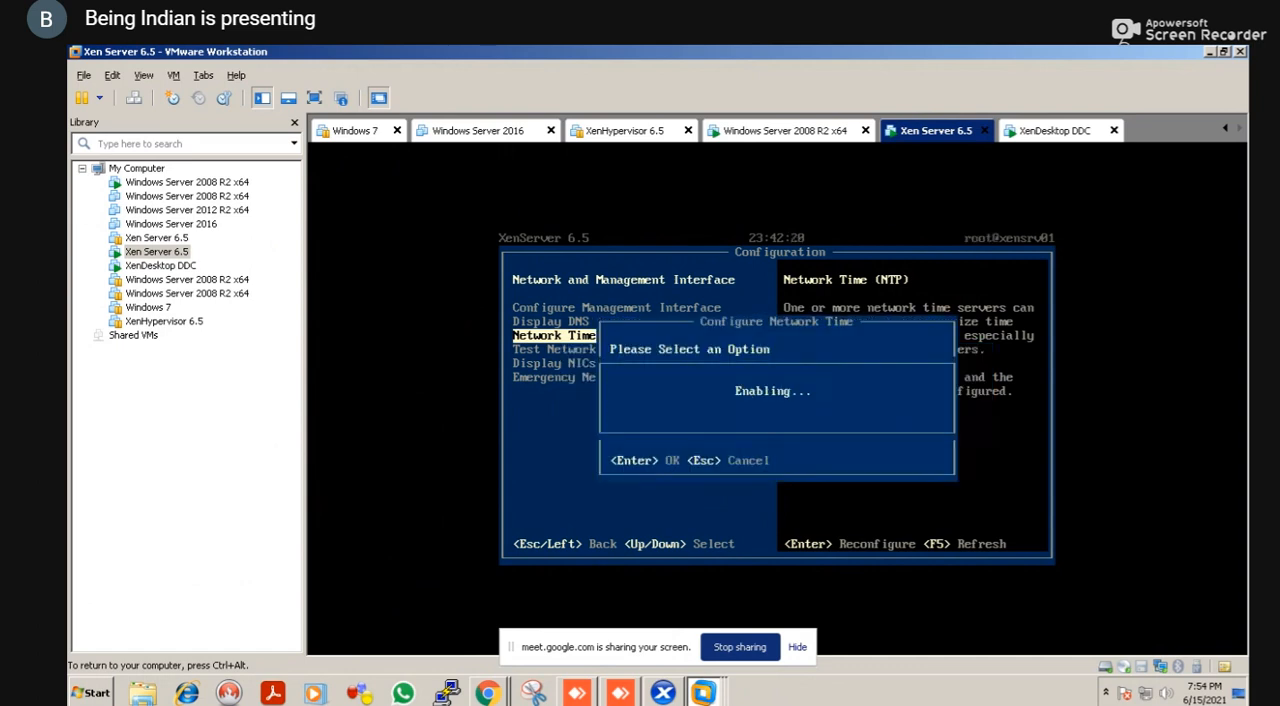
{"action": "key", "text": "Return"}
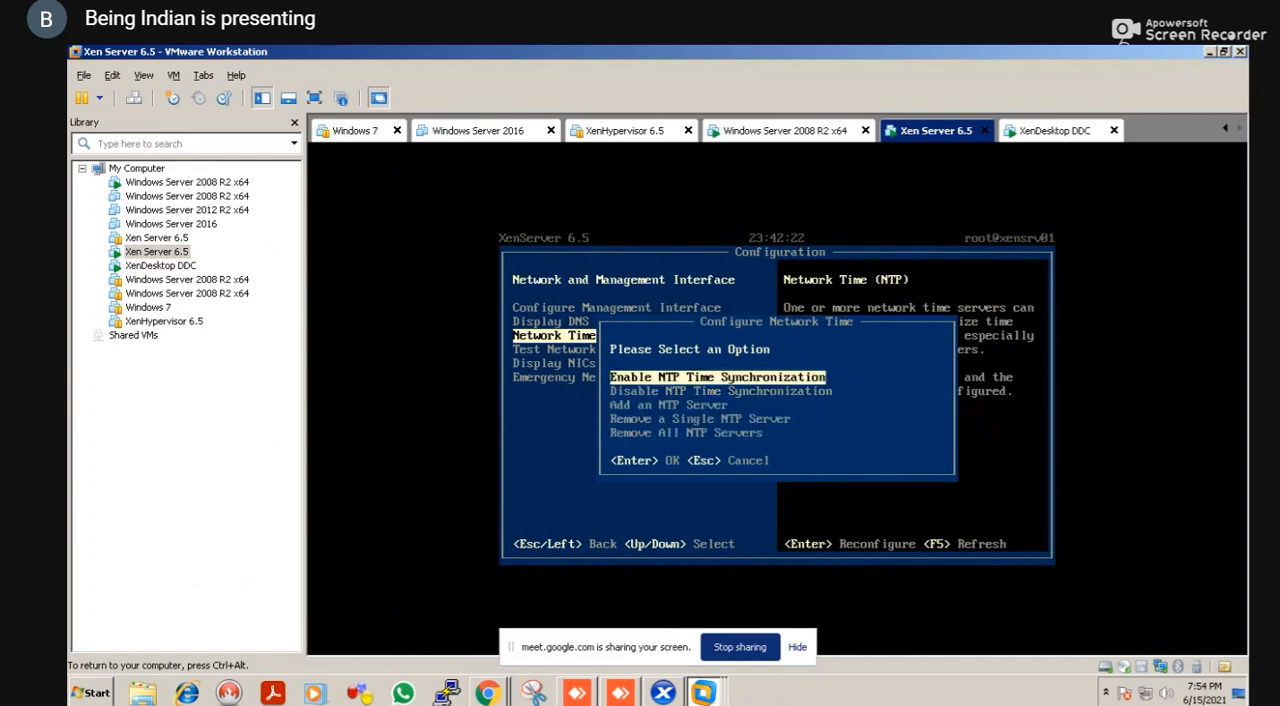
{"action": "key", "text": "Down"}
{"action": "key", "text": "Down"}
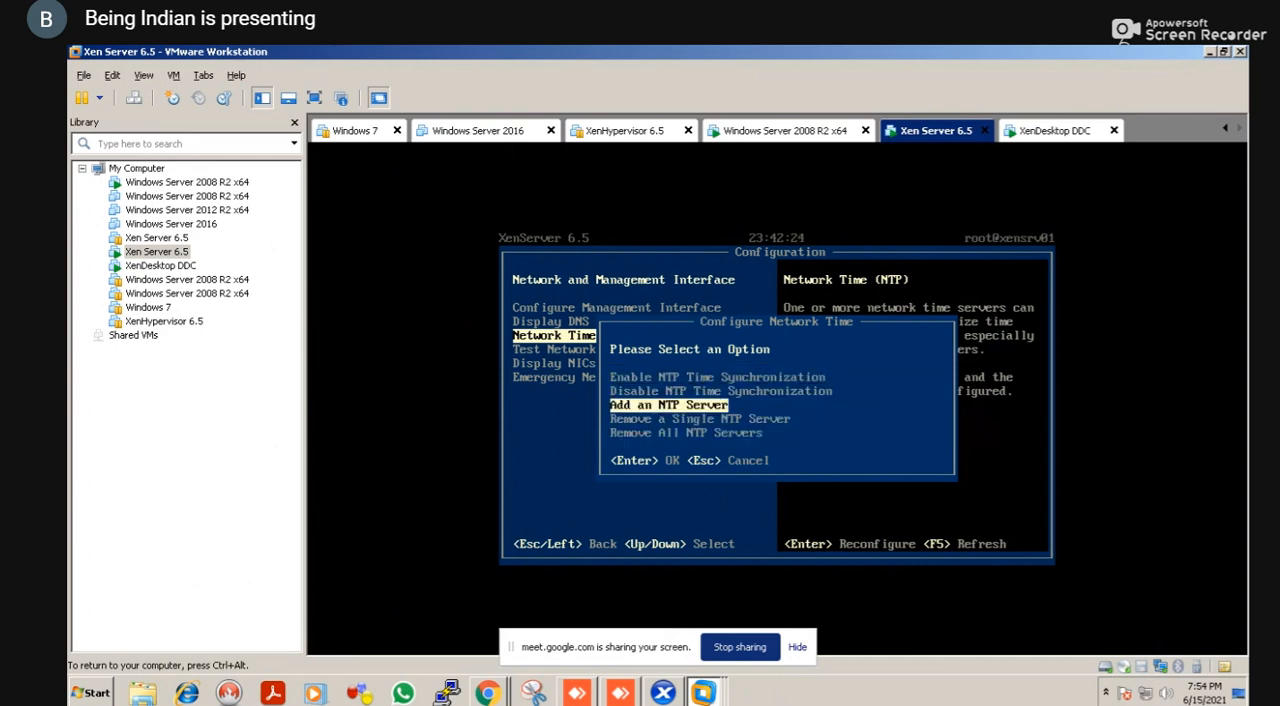
{"action": "key", "text": "Down"}
{"action": "key", "text": "Return"}
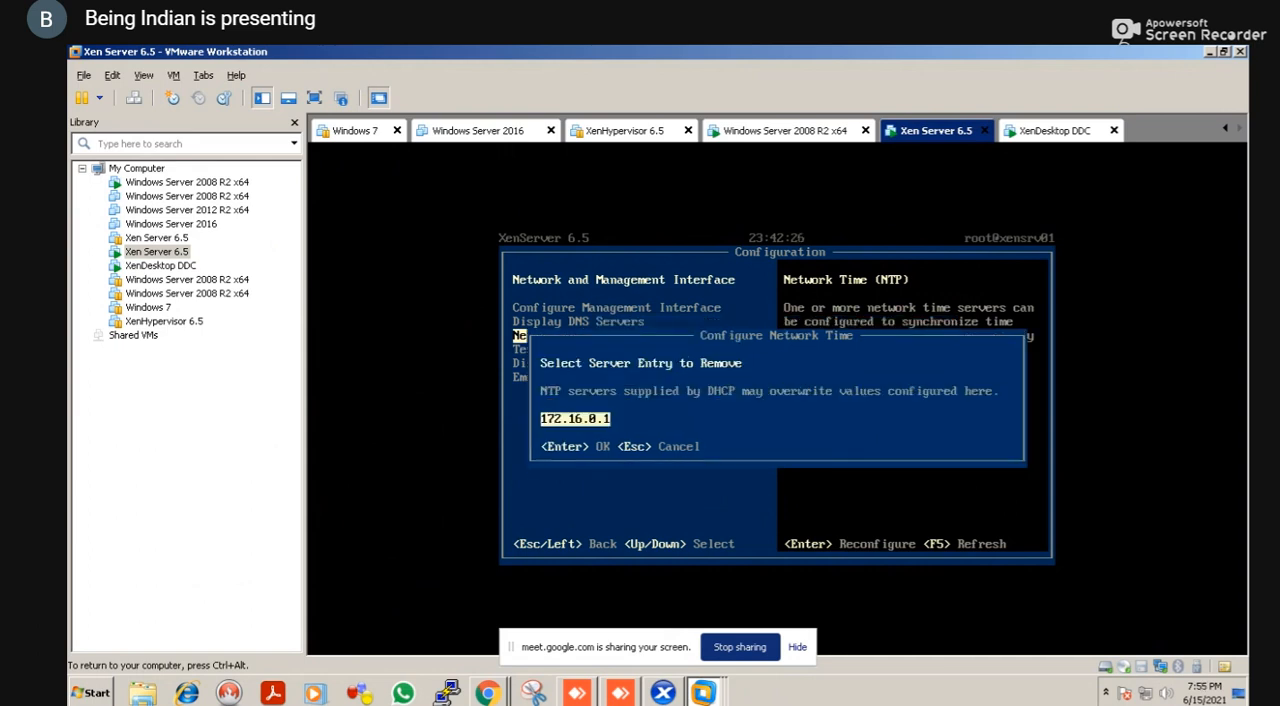
{"action": "key", "text": "Escape"}
Leave the NTP server removal prompt and review the NTP options, the network interfaces and the configured network time servers
{"action": "key", "text": "Return"}
{"action": "key", "text": "Down"}
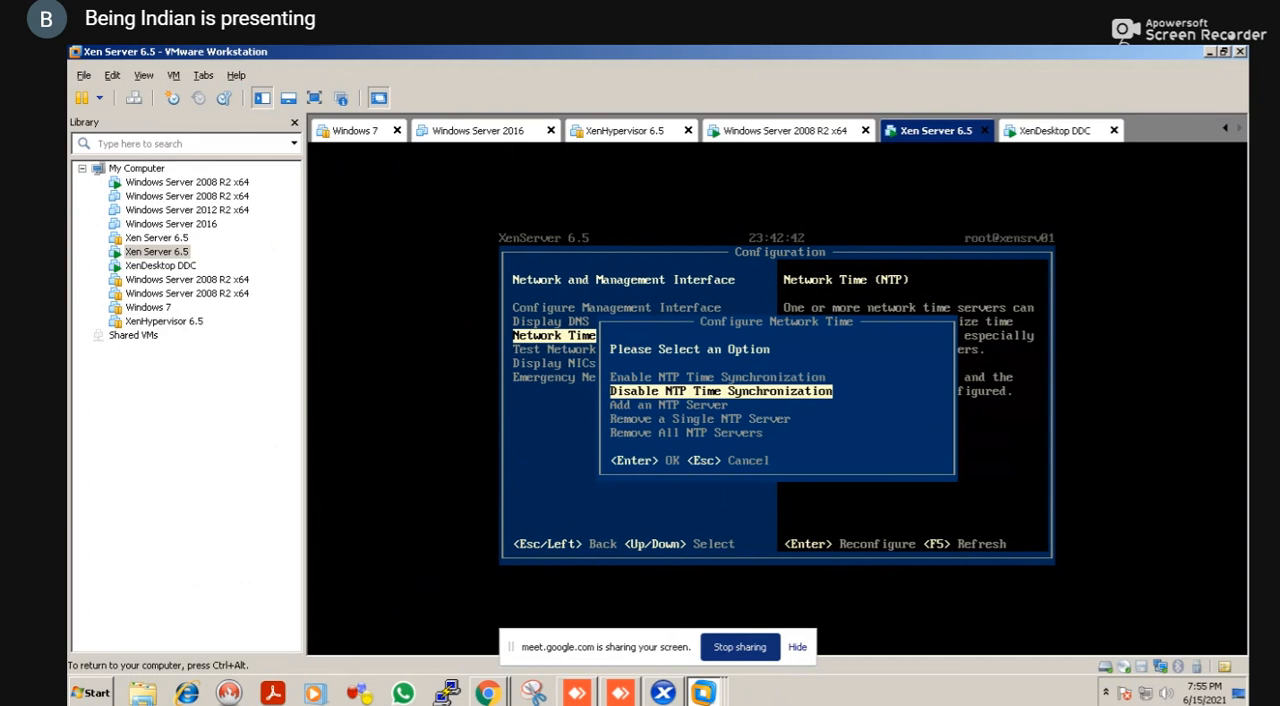
{"action": "key", "text": "Escape"}
{"action": "key", "text": "Down"}
{"action": "key", "text": "Down"}
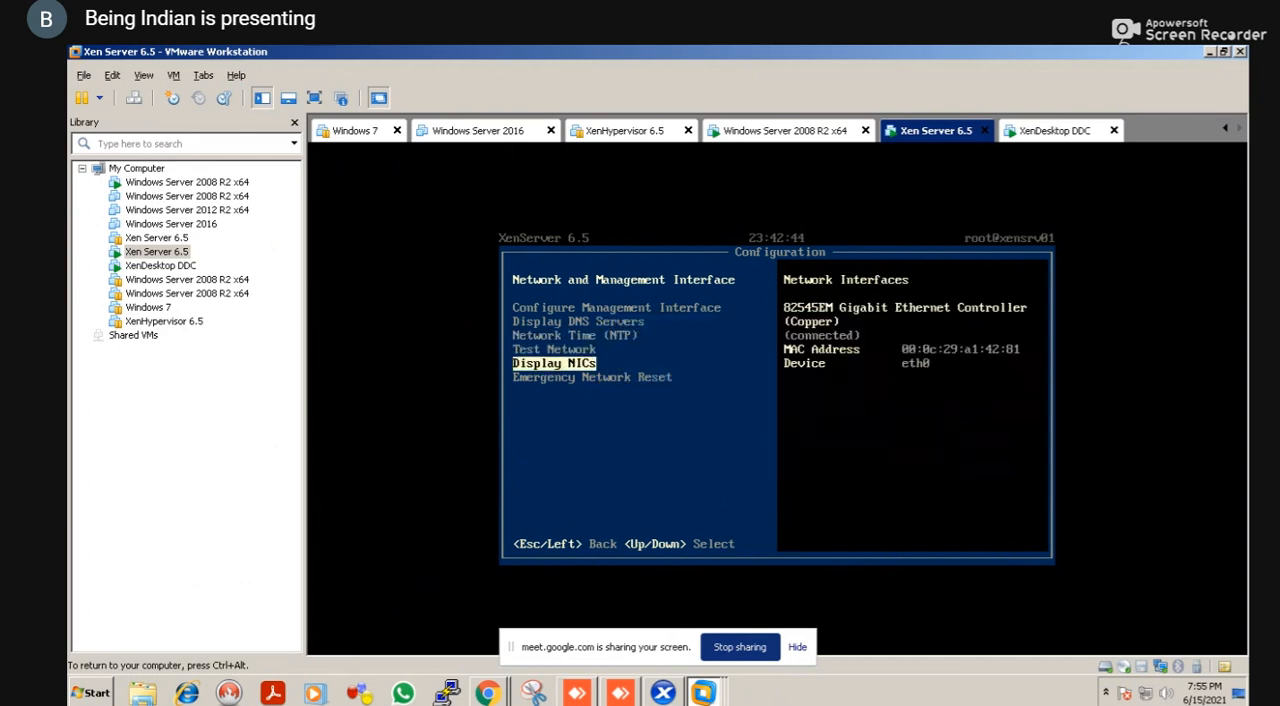
{"action": "key", "text": "Up"}
{"action": "key", "text": "Up"}
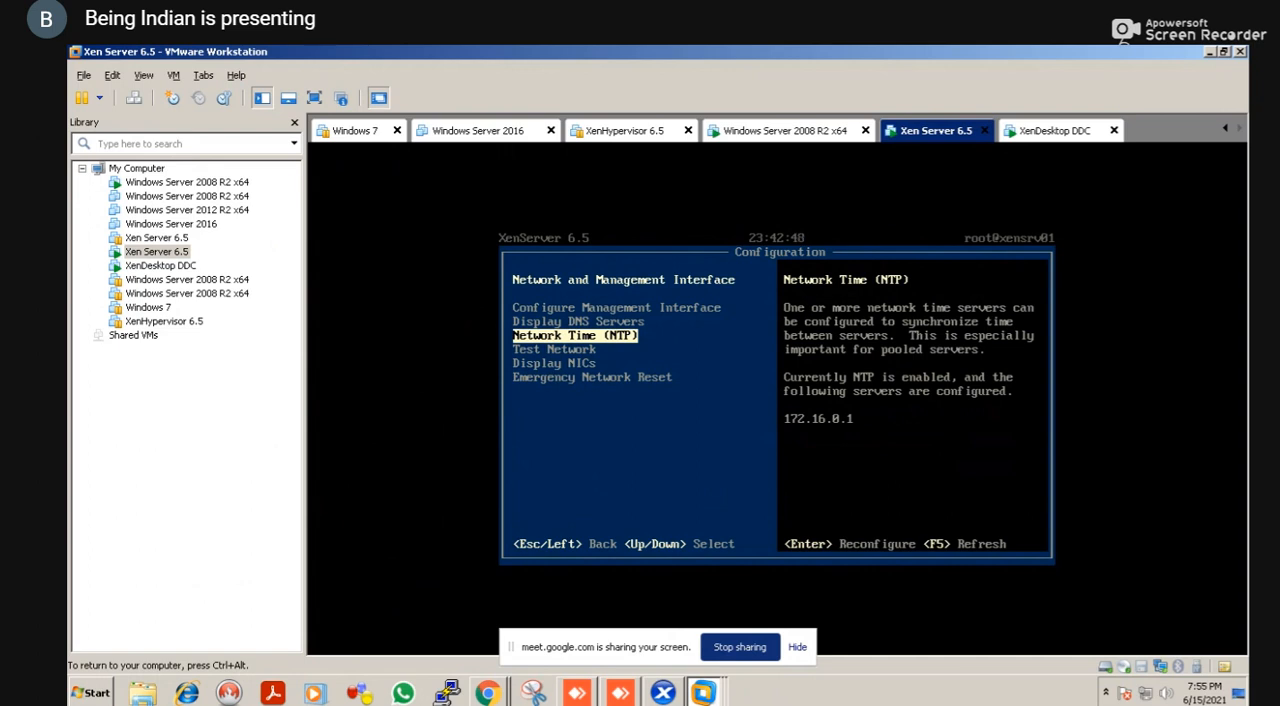
Open the Add an NTP Server option of the network time configuration, cancel it and return to the main configuration list
{"action": "key", "text": "Return"}
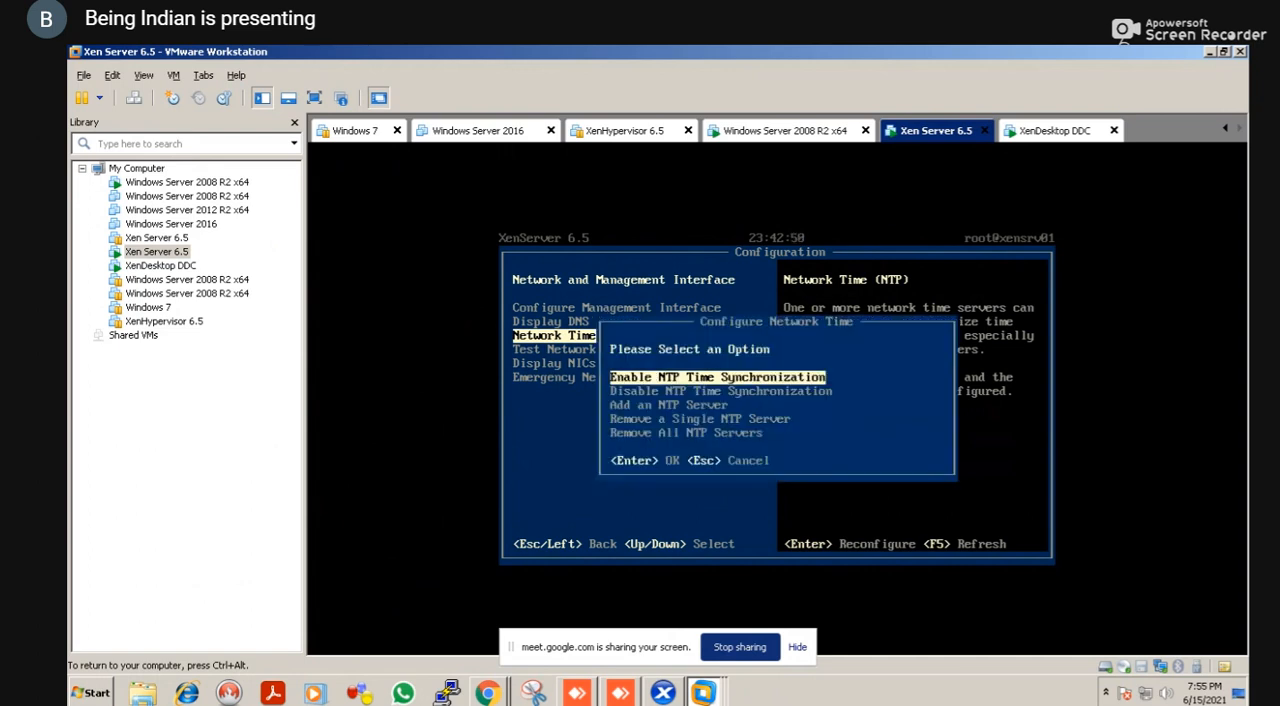
{"action": "key", "text": "Down"}
{"action": "key", "text": "Down"}
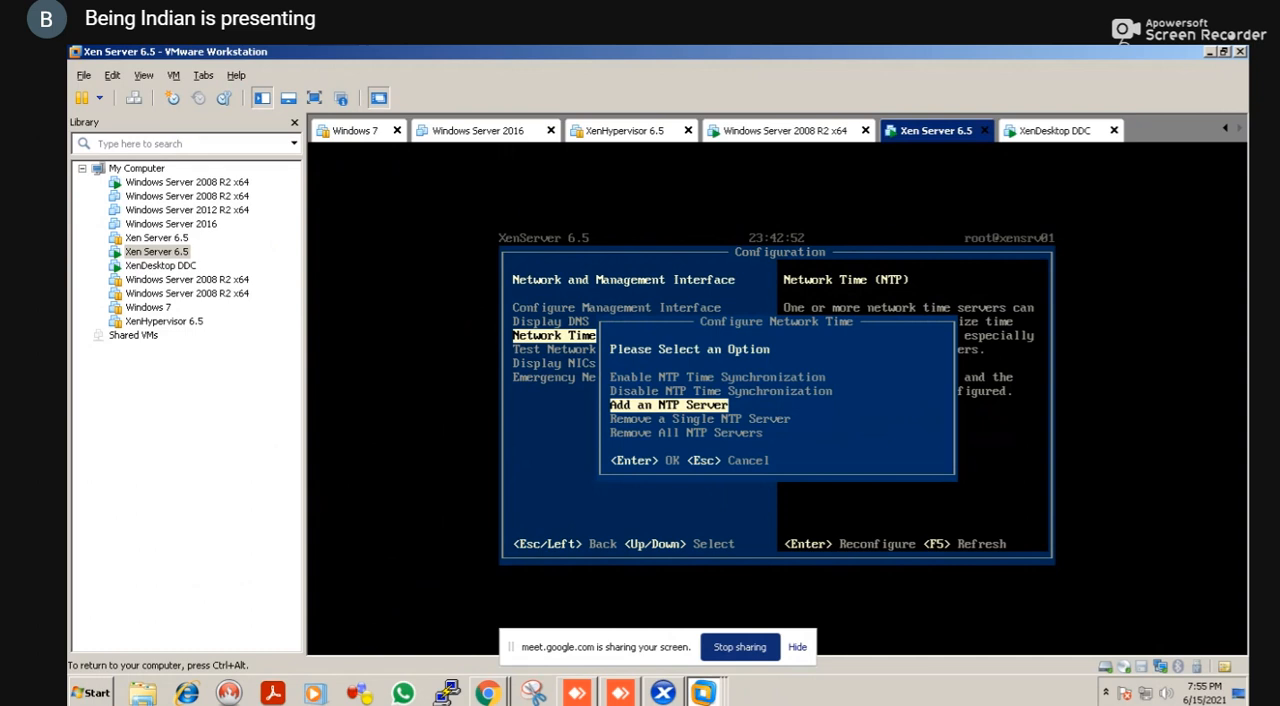
{"action": "key", "text": "Return"}
{"action": "key", "text": "Escape"}
{"action": "key", "text": "Escape"}
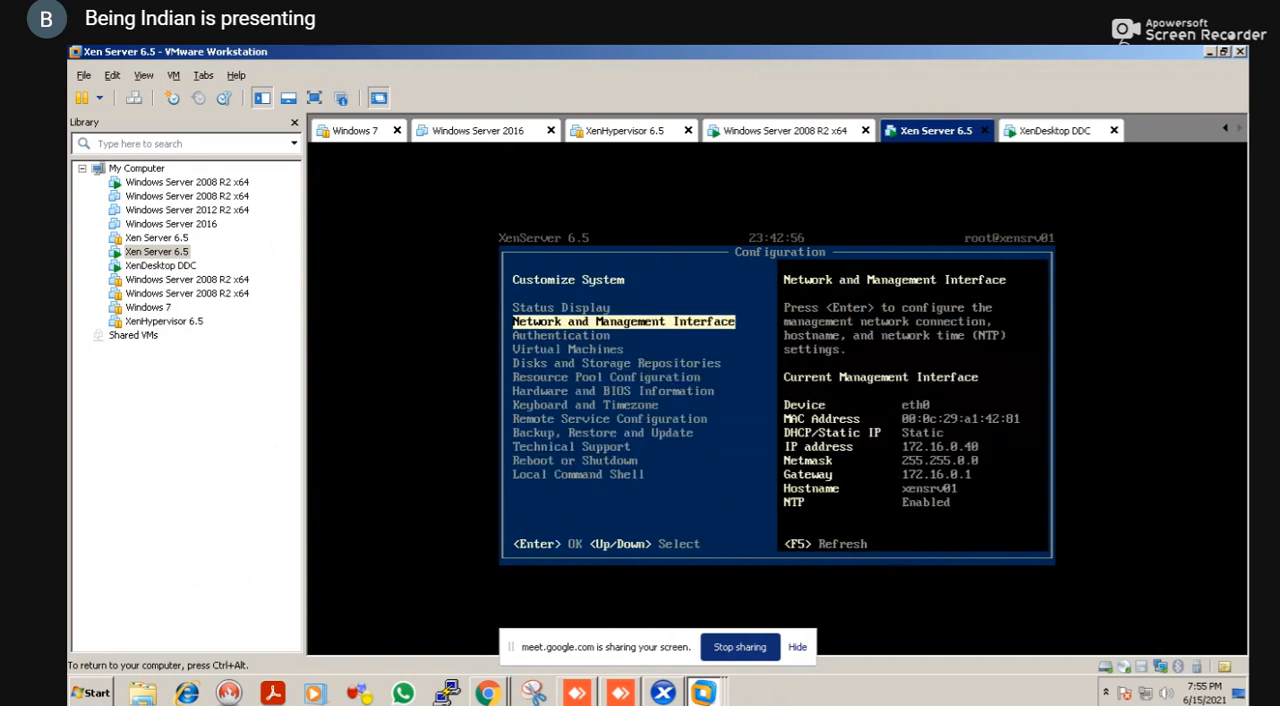
Open the Keyboard and Timezone settings of the XenServer
{"action": "key", "text": "Up"}
{"action": "key", "text": "Down"}
{"action": "key", "text": "Down"}
{"action": "key", "text": "Down"}
{"action": "key", "text": "Down"}
{"action": "key", "text": "Down"}
{"action": "key", "text": "Down"}
{"action": "key", "text": "Down"}
{"action": "key", "text": "Return"}
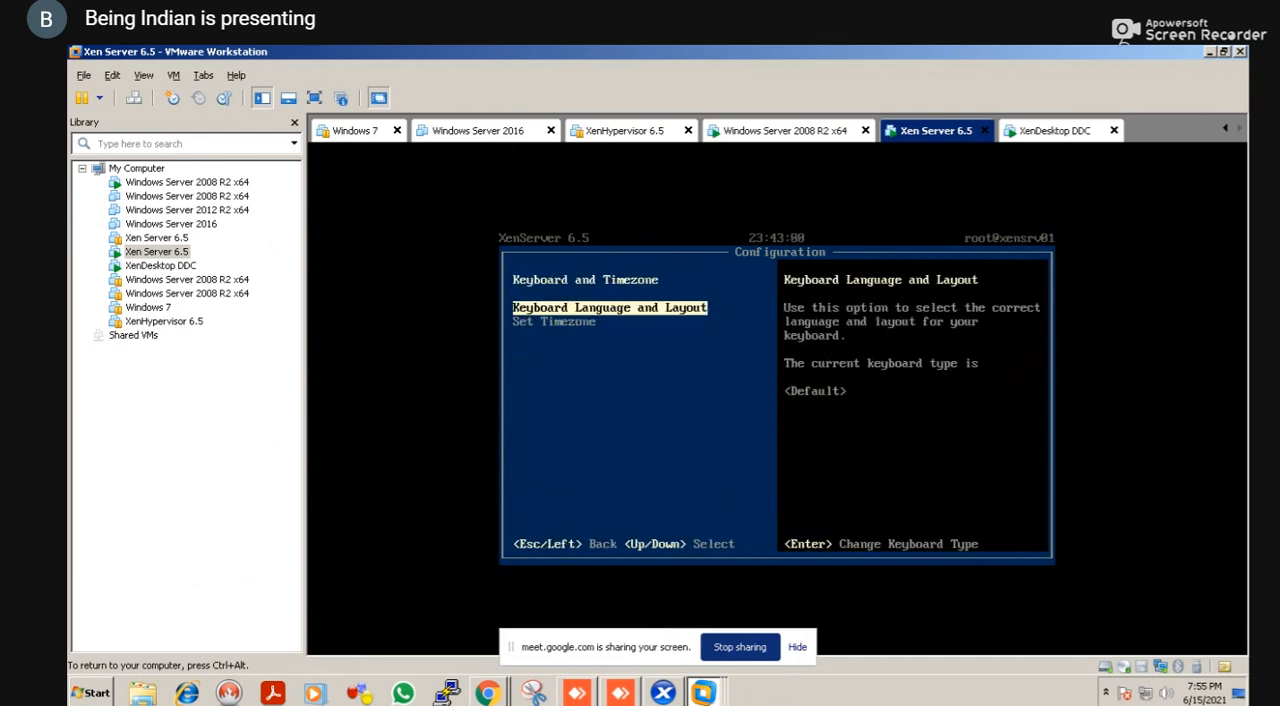
Open the Set Timezone option and choose an entry from its list
{"action": "key", "text": "Down"}
{"action": "key", "text": "Return"}
{"action": "key", "text": "Down"}
{"action": "key", "text": "Down"}
{"action": "key", "text": "Down"}
{"action": "key", "text": "Down"}
{"action": "key", "text": "Up"}
{"action": "key", "text": "Up"}
{"action": "key", "text": "Return"}
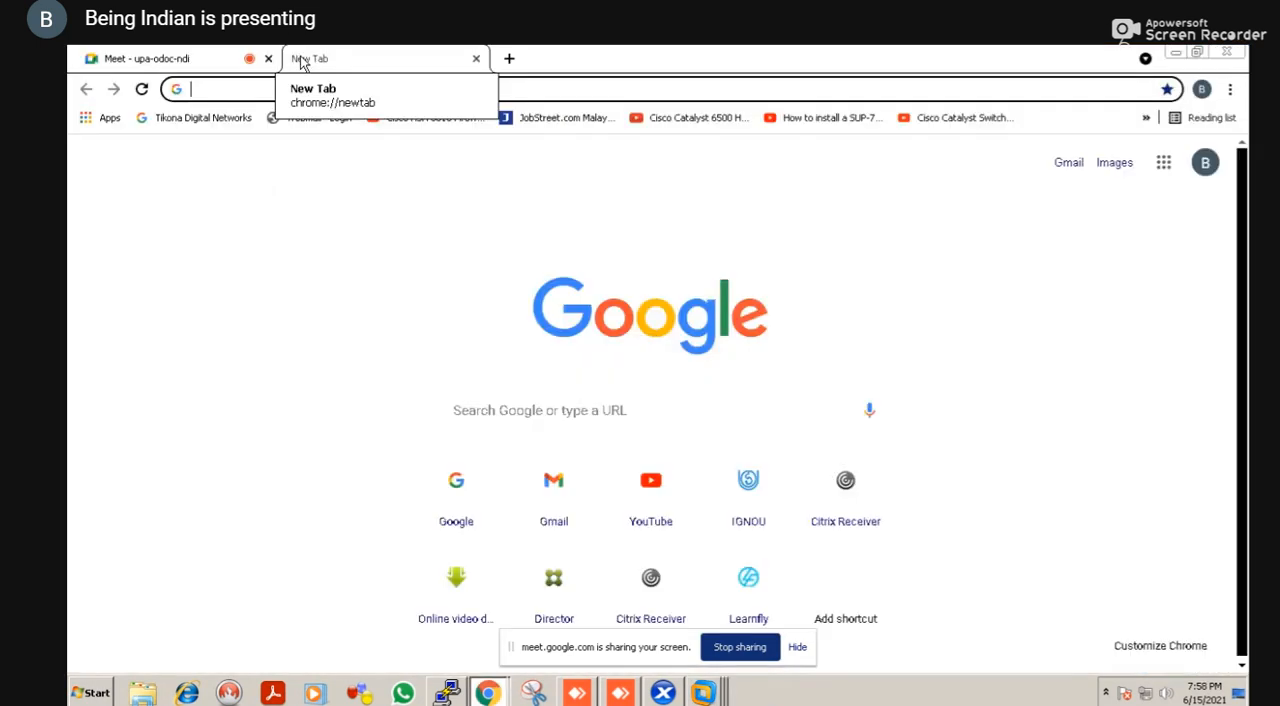
Fill in 172.16.0.38/Citrix/StoreFrontTestWeb/ as the address in a new Chrome tab and look up the Receiver address in the XenDesktop DDC virtual machine
{"action": "type", "text": "172"}
{"action": "key", "text": "Right"}
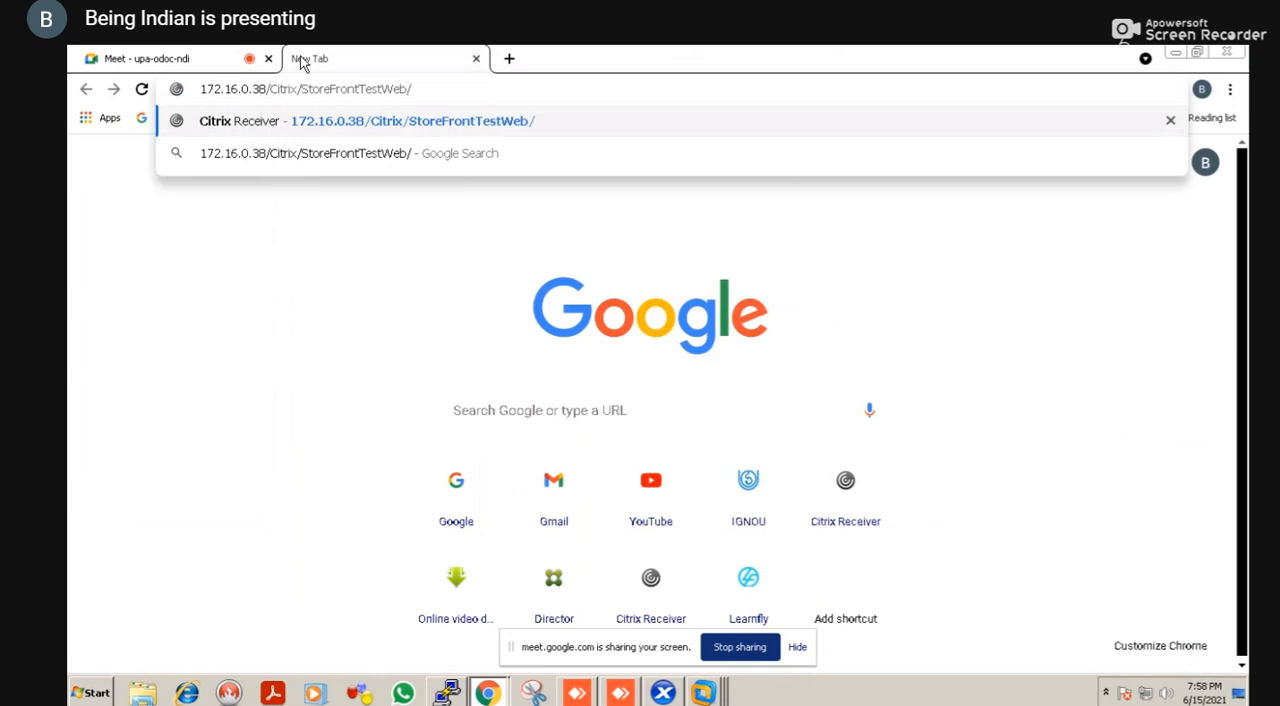
{"action": "key", "text": "alt+Tab"}
{"action": "key", "text": "alt+Tab"}
{"action": "key", "text": "alt+Tab"}
{"action": "key", "text": "alt+Tab"}
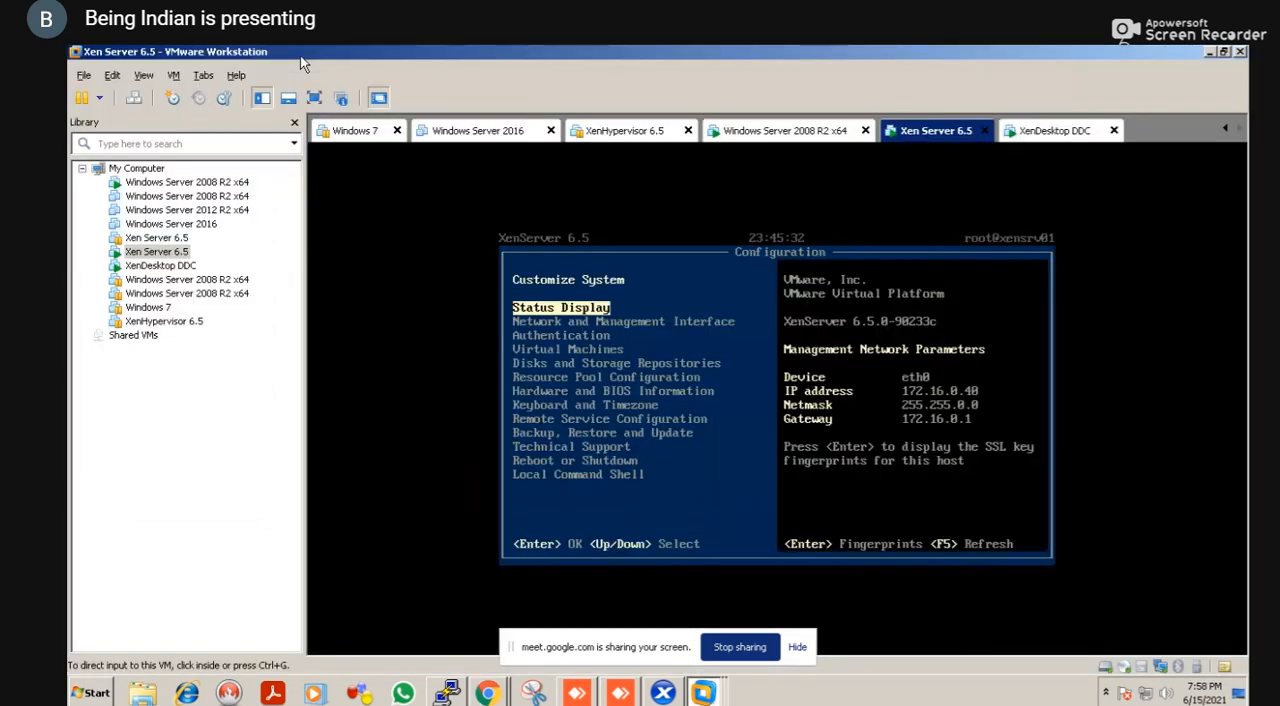
{"action": "left_click", "coordinate": [160, 266]}
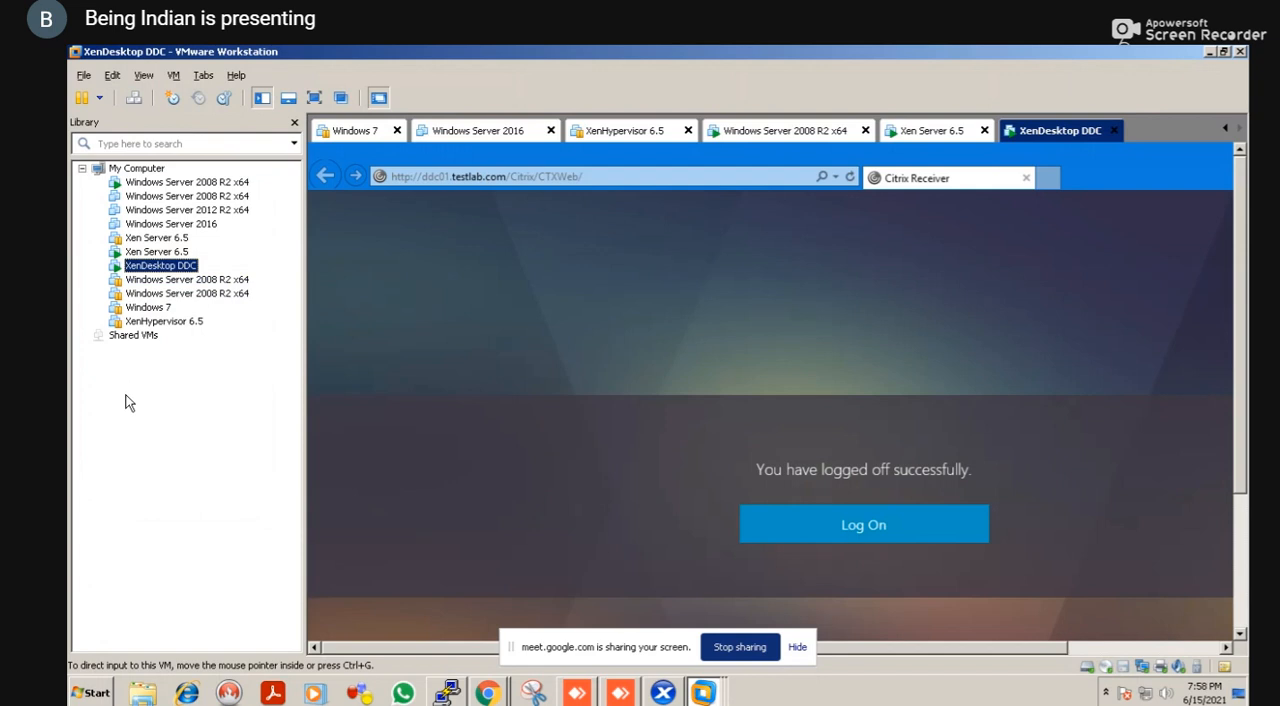
{"action": "key", "text": "alt+Tab"}
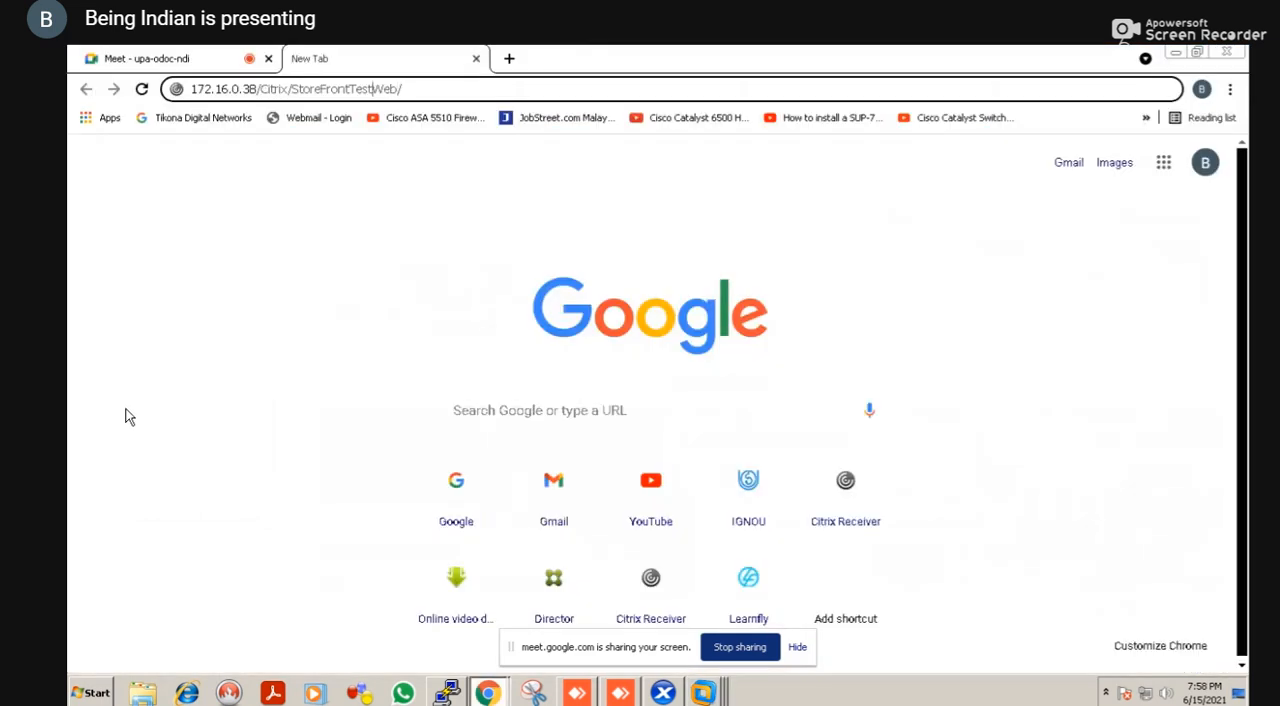
Change the address to 172.16.0.6/Citrix/CtxWeb/ and load the StoreFront logon page
{"action": "key", "text": "BackSpace"}
{"action": "key", "text": "BackSpace"}
{"action": "key", "text": "BackSpace"}
{"action": "key", "text": "BackSpace"}
{"action": "key", "text": "BackSpace"}
{"action": "key", "text": "BackSpace"}
{"action": "key", "text": "BackSpace"}
{"action": "key", "text": "BackSpace"}
{"action": "key", "text": "BackSpace"}
{"action": "key", "text": "BackSpace"}
{"action": "key", "text": "BackSpace"}
{"action": "key", "text": "BackSpace"}
{"action": "key", "text": "BackSpace"}
{"action": "key", "text": "BackSpace"}
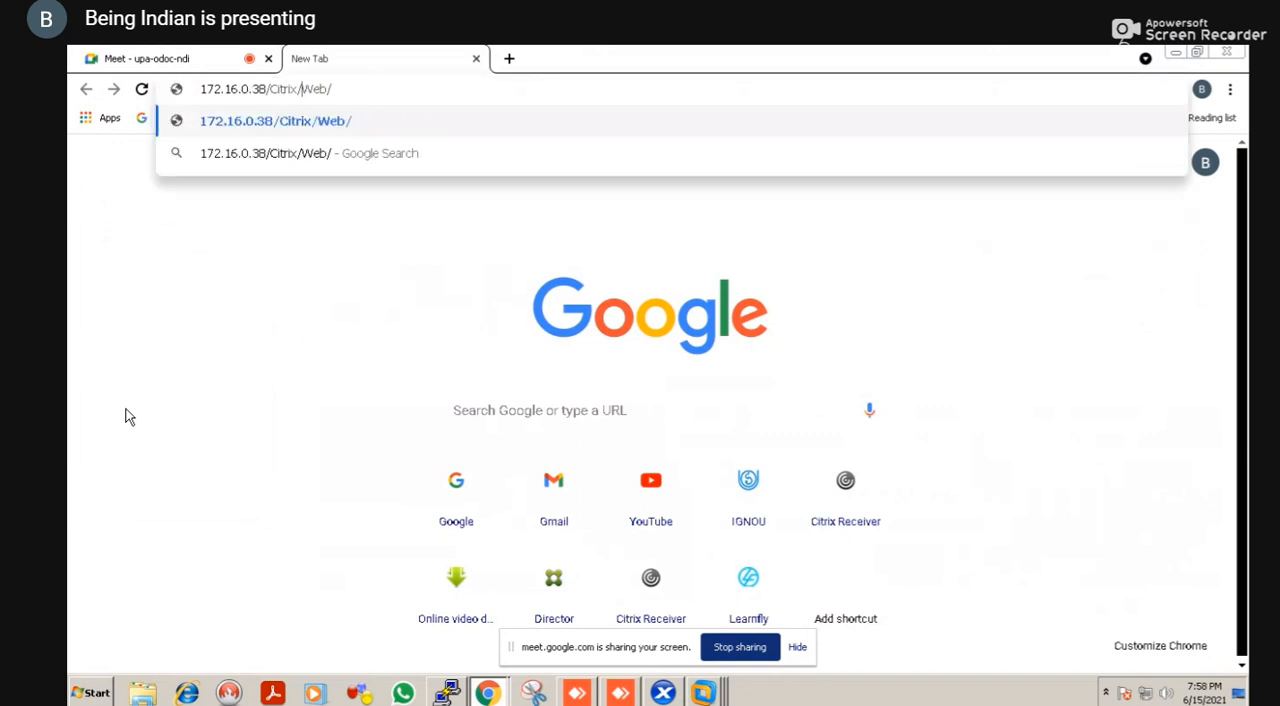
{"action": "type", "text": "Ctx"}
{"action": "key", "text": "Left"}
{"action": "key", "text": "Left"}
{"action": "key", "text": "Left"}
{"action": "key", "text": "Left"}
{"action": "key", "text": "Left"}
{"action": "key", "text": "Left"}
{"action": "key", "text": "Left"}
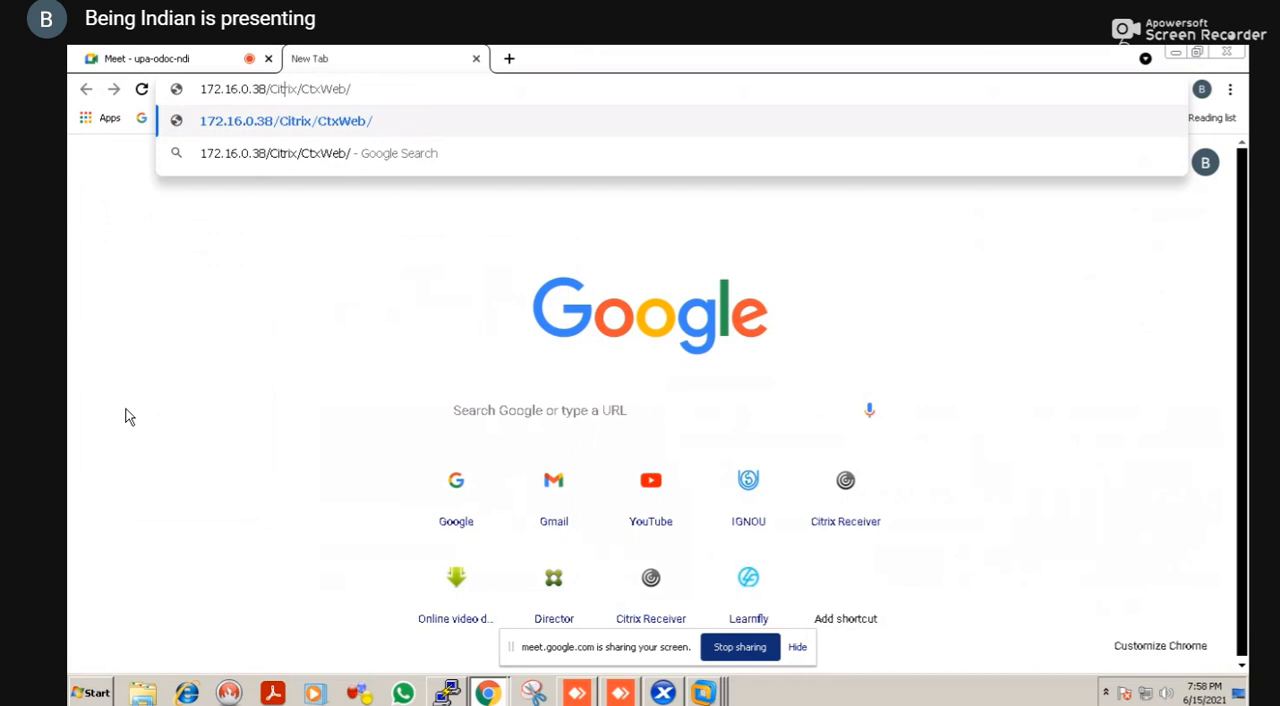
{"action": "key", "text": "BackSpace"}
{"action": "key", "text": "BackSpace"}
{"action": "type", "text": "6"}
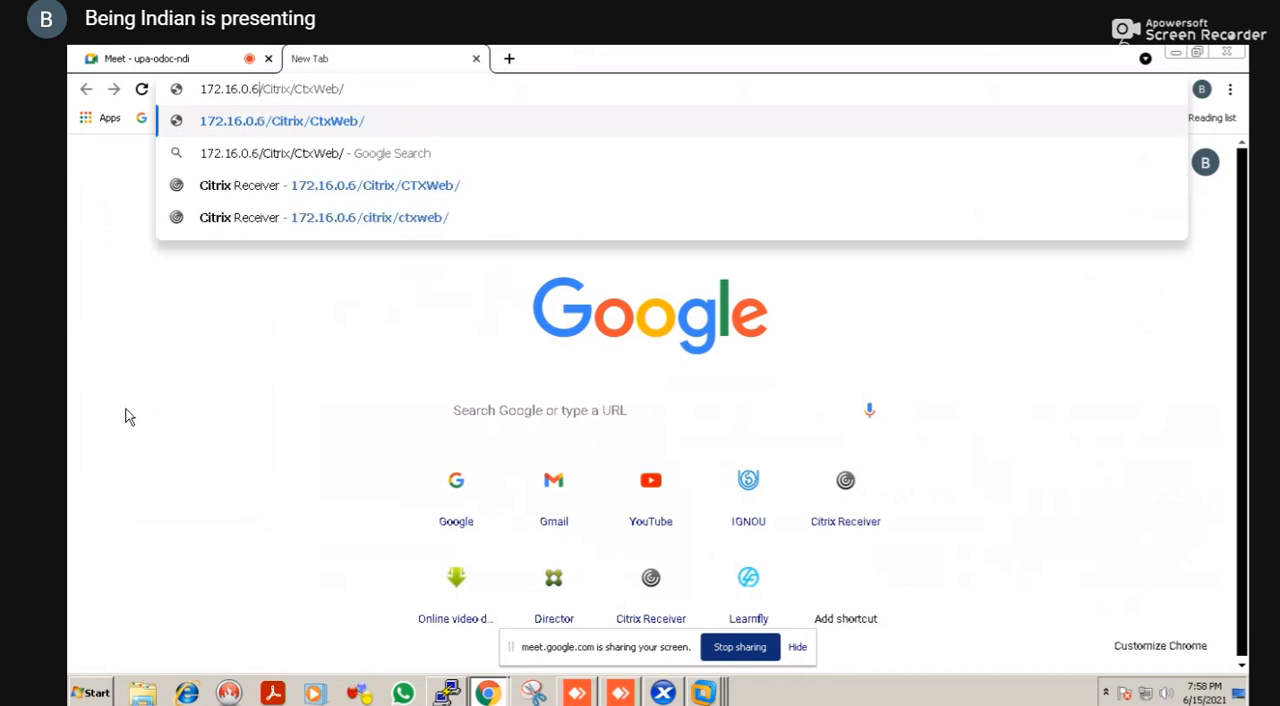
{"action": "key", "text": "Return"}
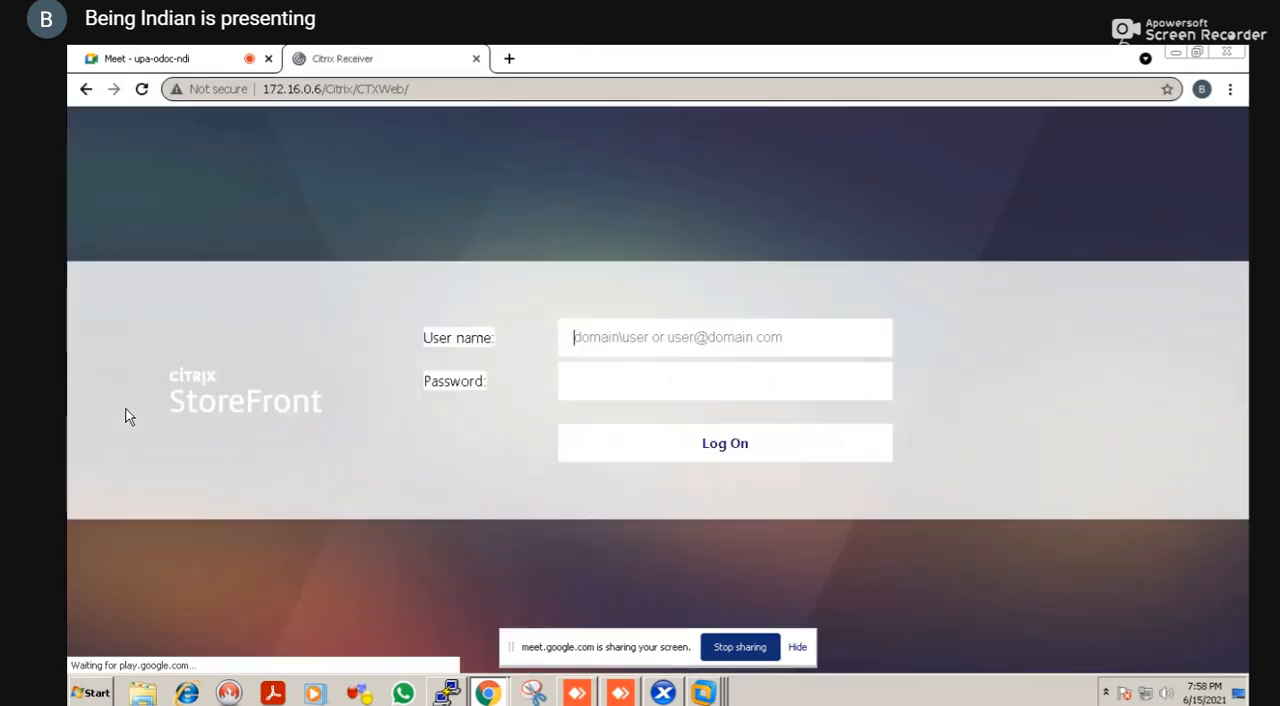
Log on to Citrix StoreFront as testlab\administrator with the account password
{"action": "type", "text": "testla"}
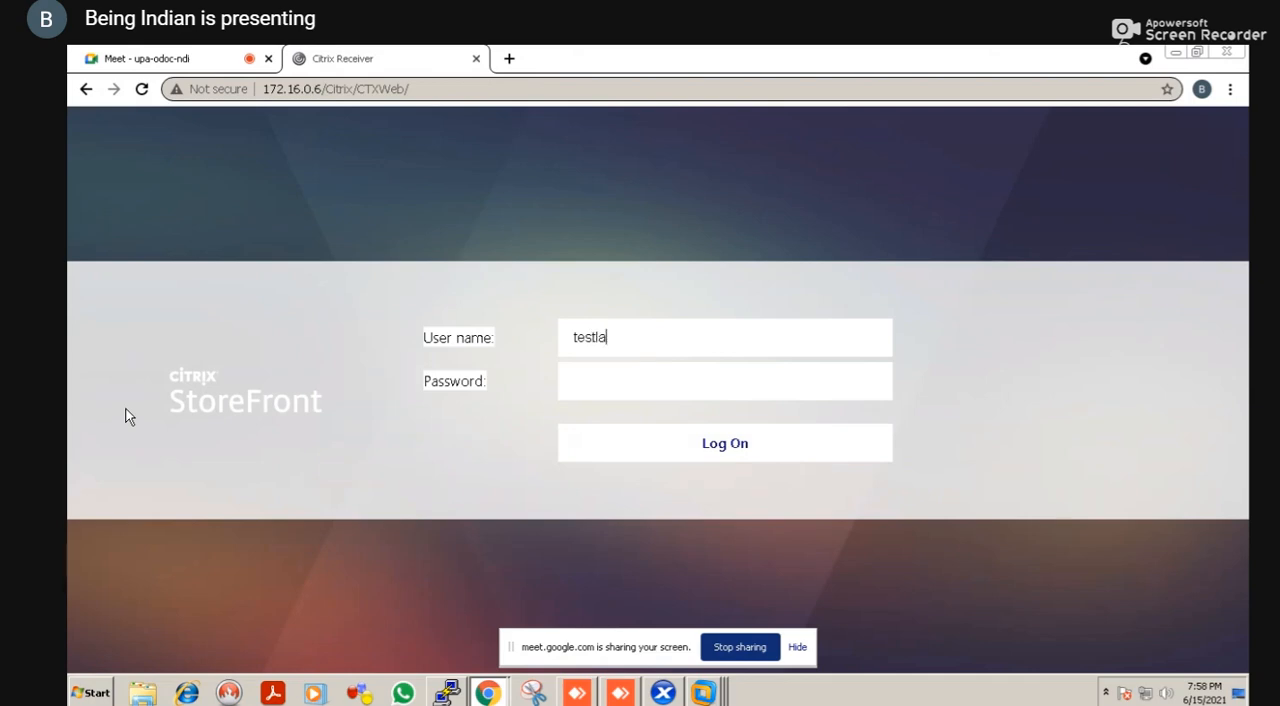
{"action": "type", "text": "b\\administrator"}
{"action": "key", "text": "Tab"}
{"action": "type", "text": "*********"}
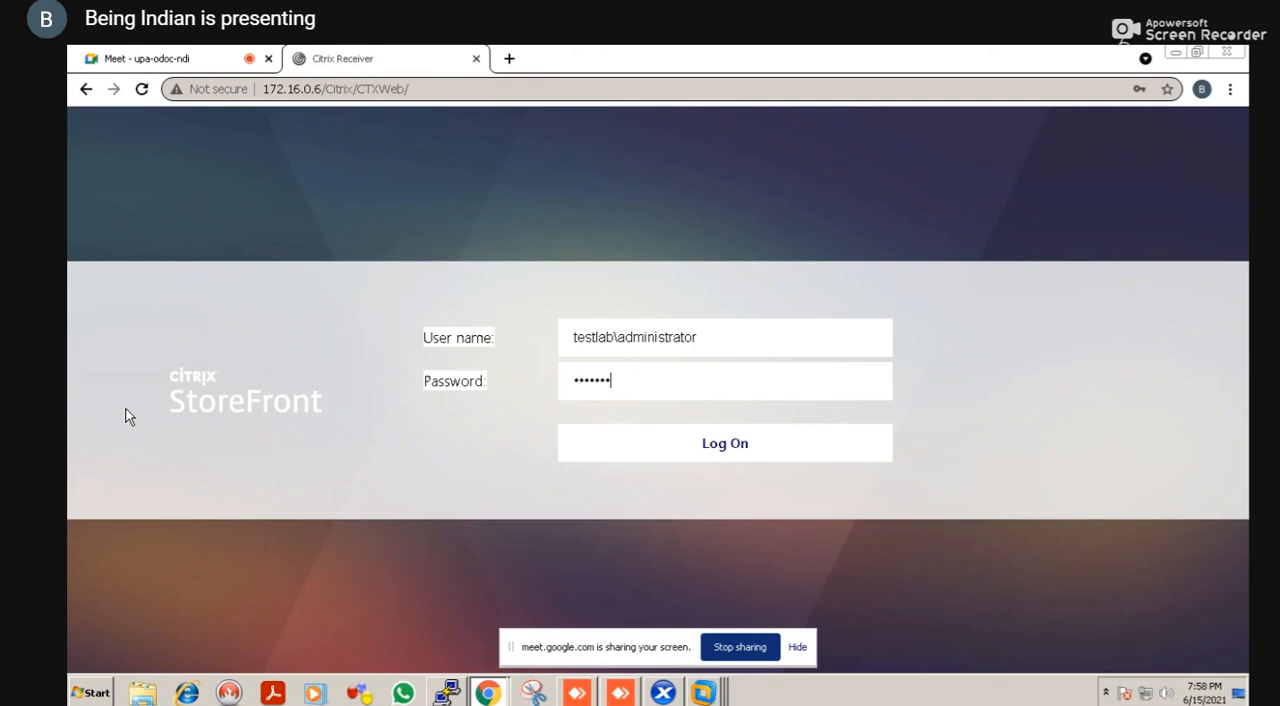
{"action": "key", "text": "Return"}
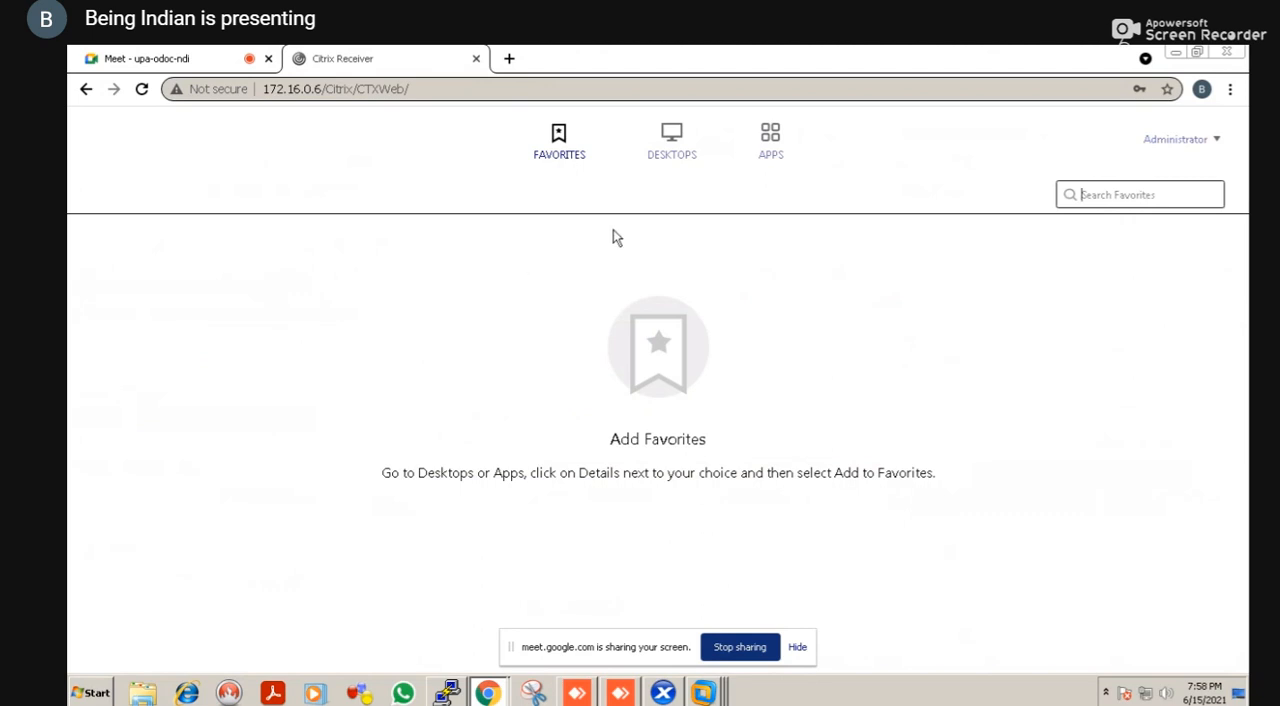
Request the Notepad app and the WIN2016SERVER desktop from StoreFront, and launch the downloaded Notepad session file
{"action": "left_click", "coordinate": [772, 142]}
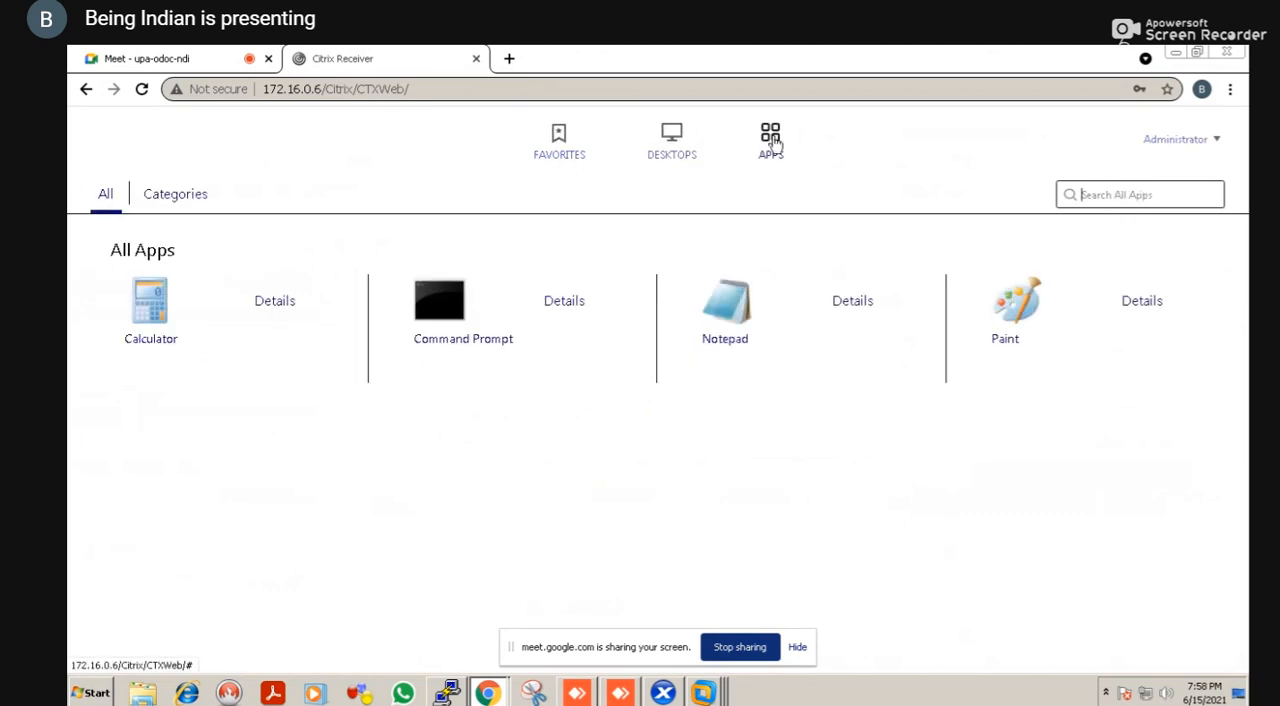
{"action": "left_click", "coordinate": [714, 308]}
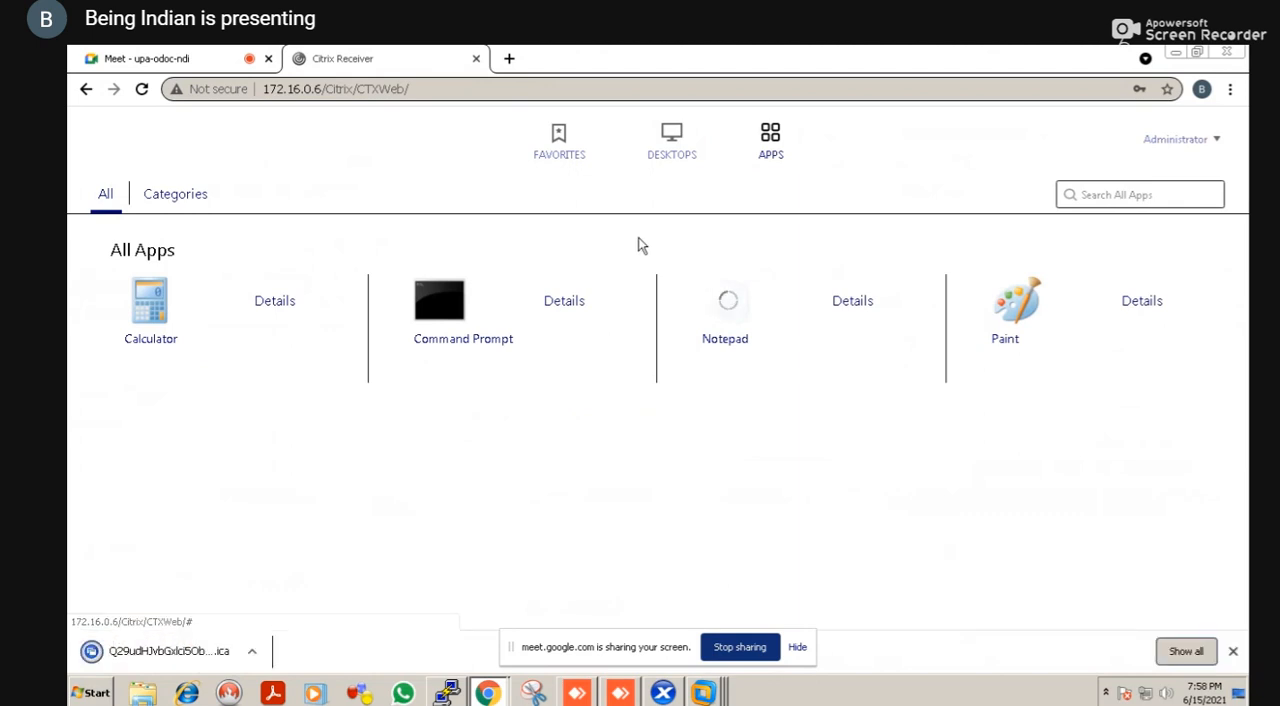
{"action": "left_click", "coordinate": [665, 160]}
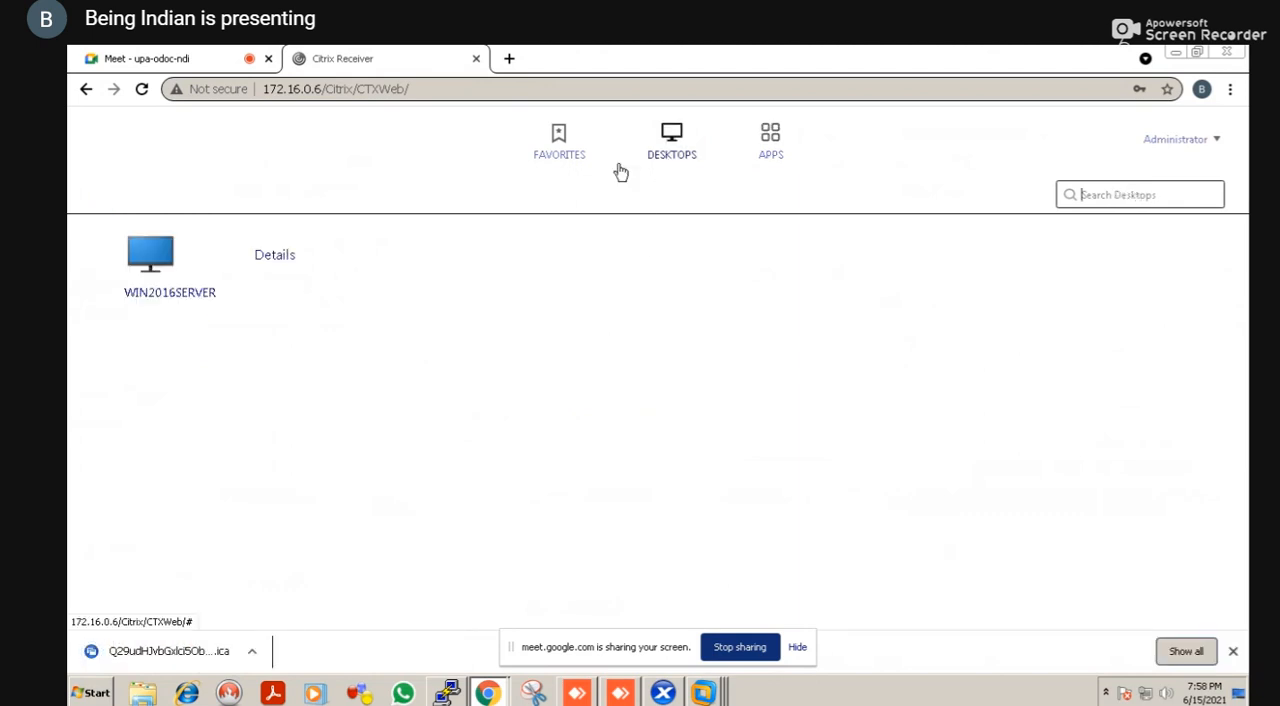
{"action": "left_click", "coordinate": [209, 297]}
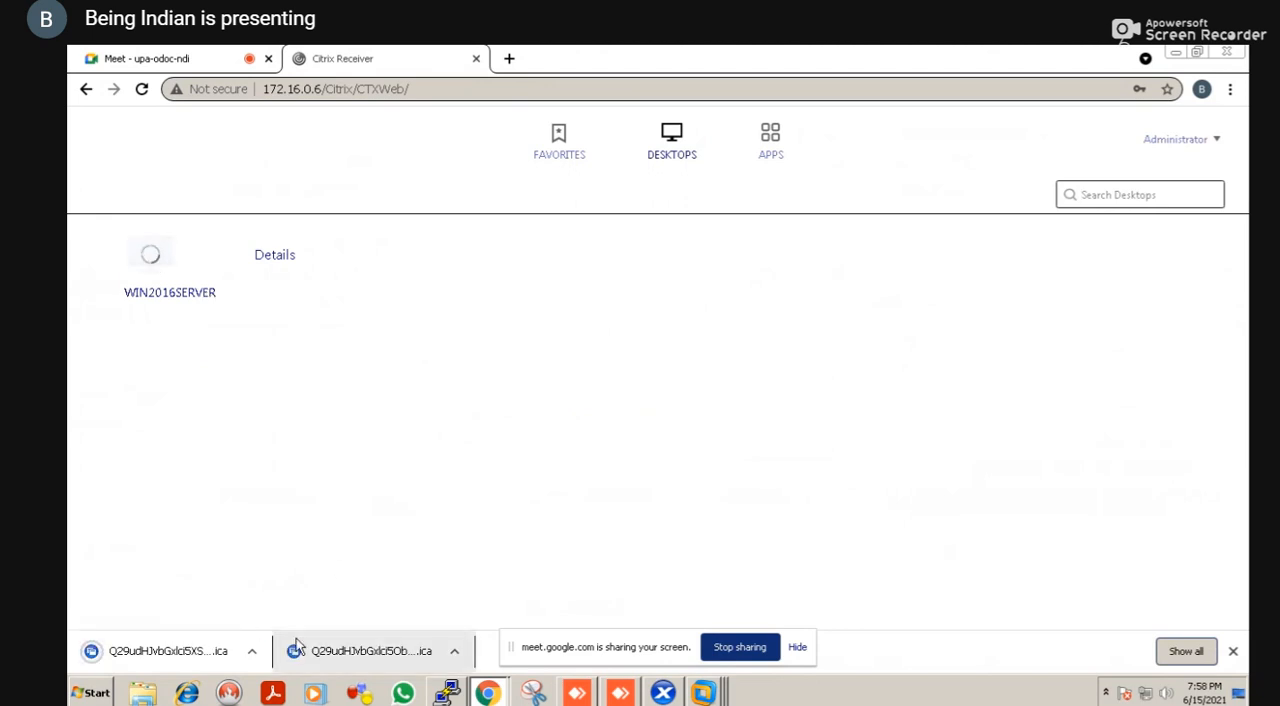
{"action": "left_click", "coordinate": [322, 650]}
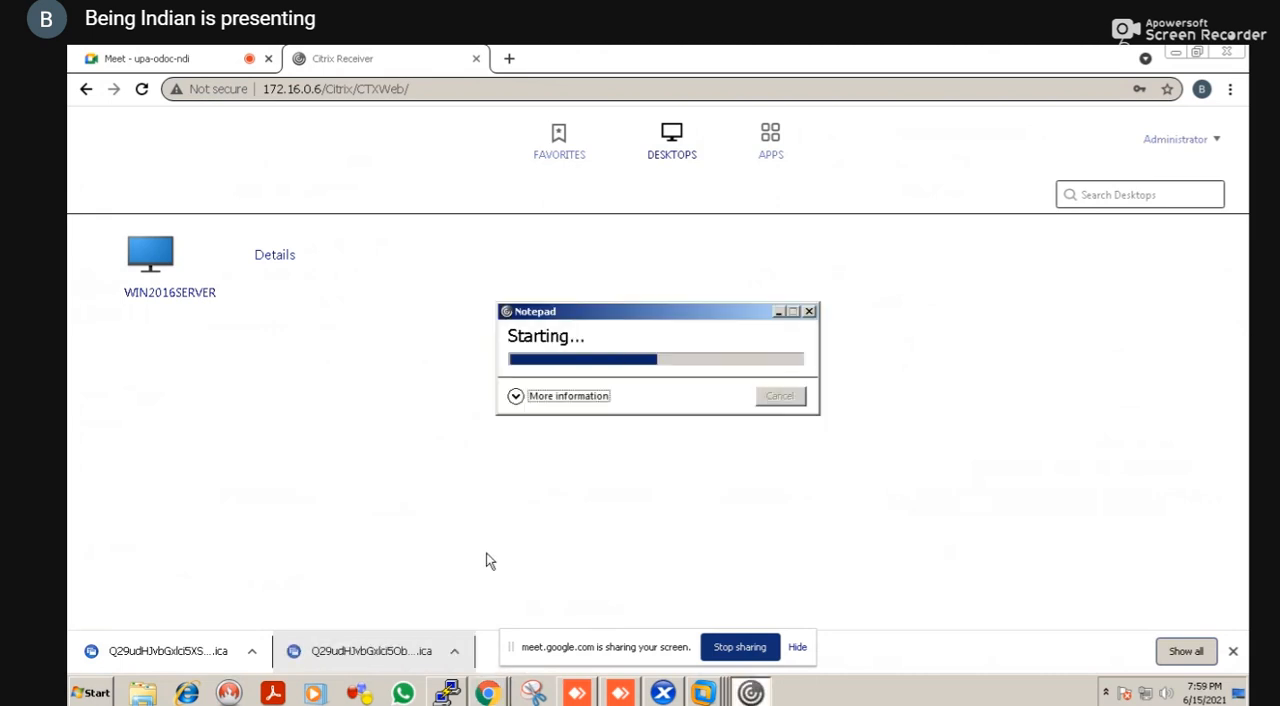
Search the host computer for vlc and select the vlc-2.1.3-win32 application, closing the remote Notepad window meanwhile
{"action": "key", "text": "super"}
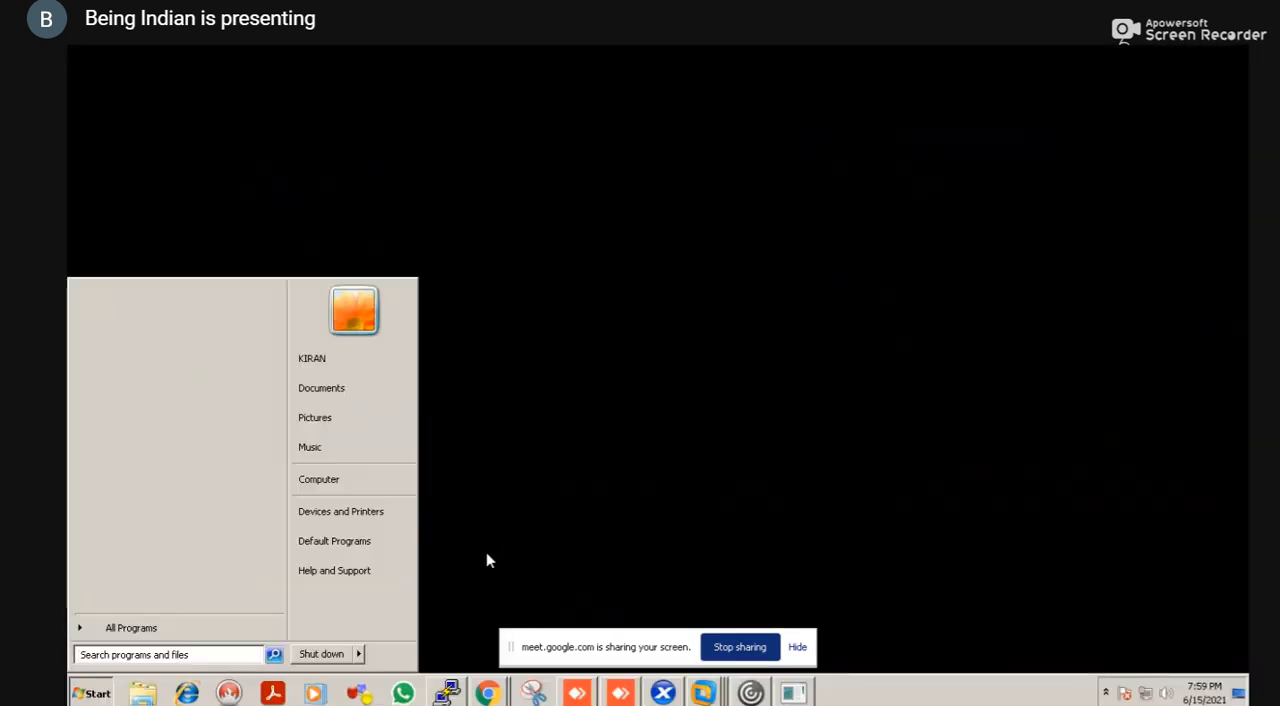
{"action": "key", "text": "super+e"}
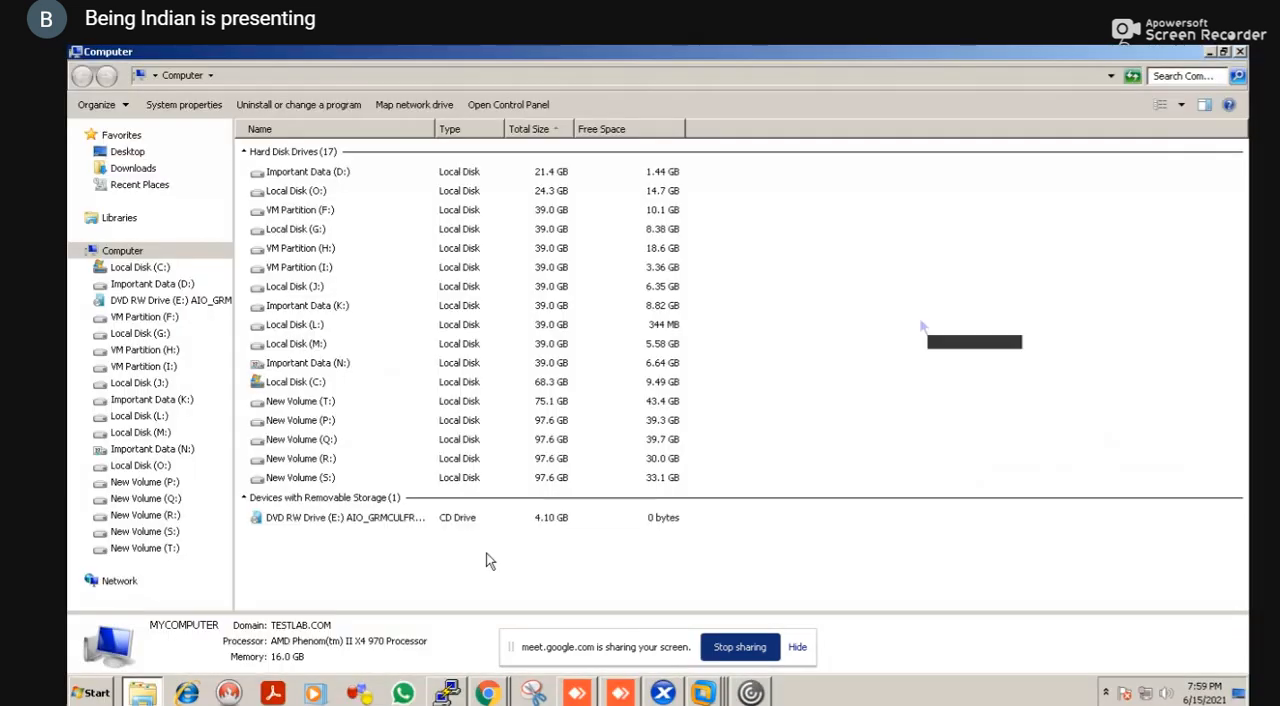
{"action": "left_click", "coordinate": [1173, 82]}
{"action": "type", "text": "vlc"}
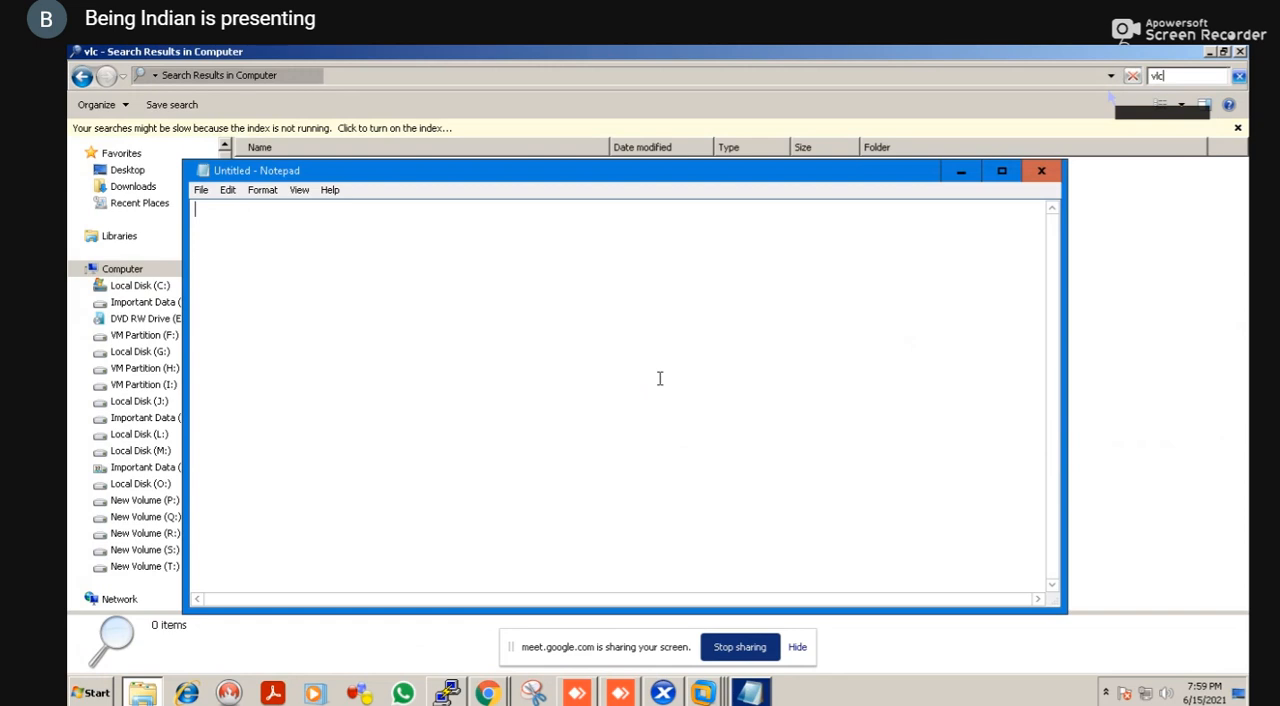
{"action": "left_click", "coordinate": [1040, 174]}
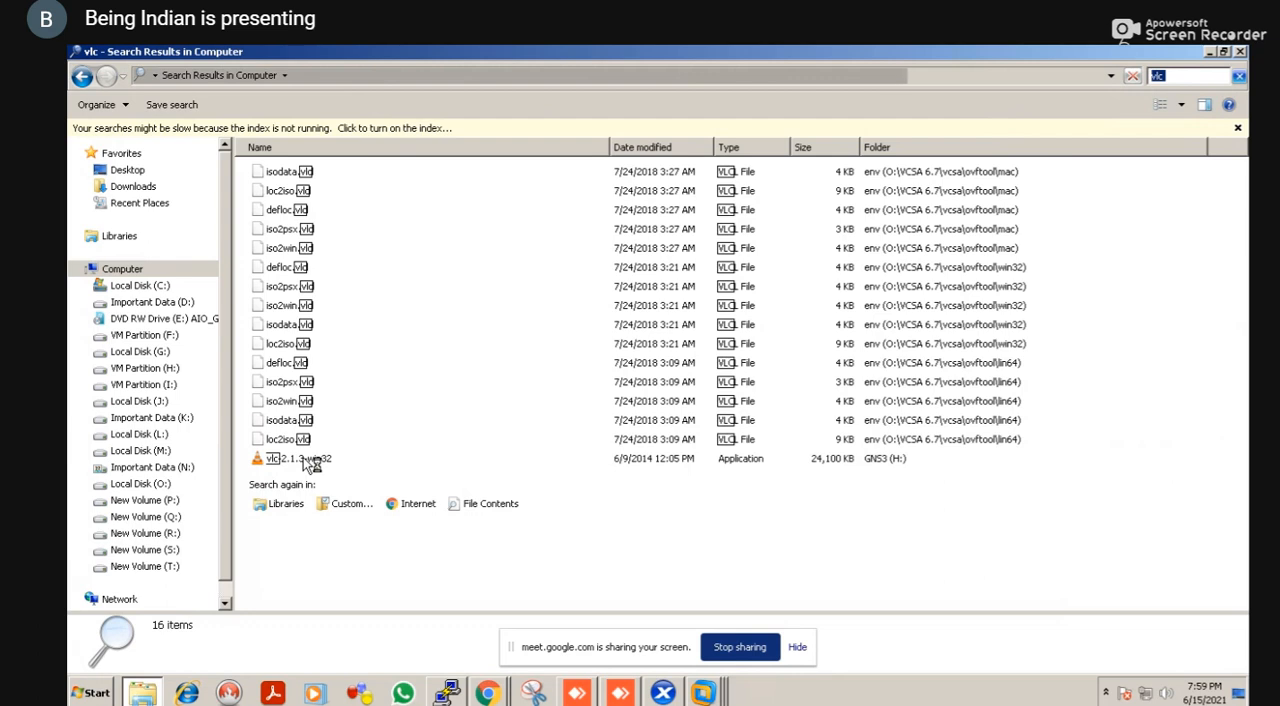
{"action": "left_click", "coordinate": [303, 457]}
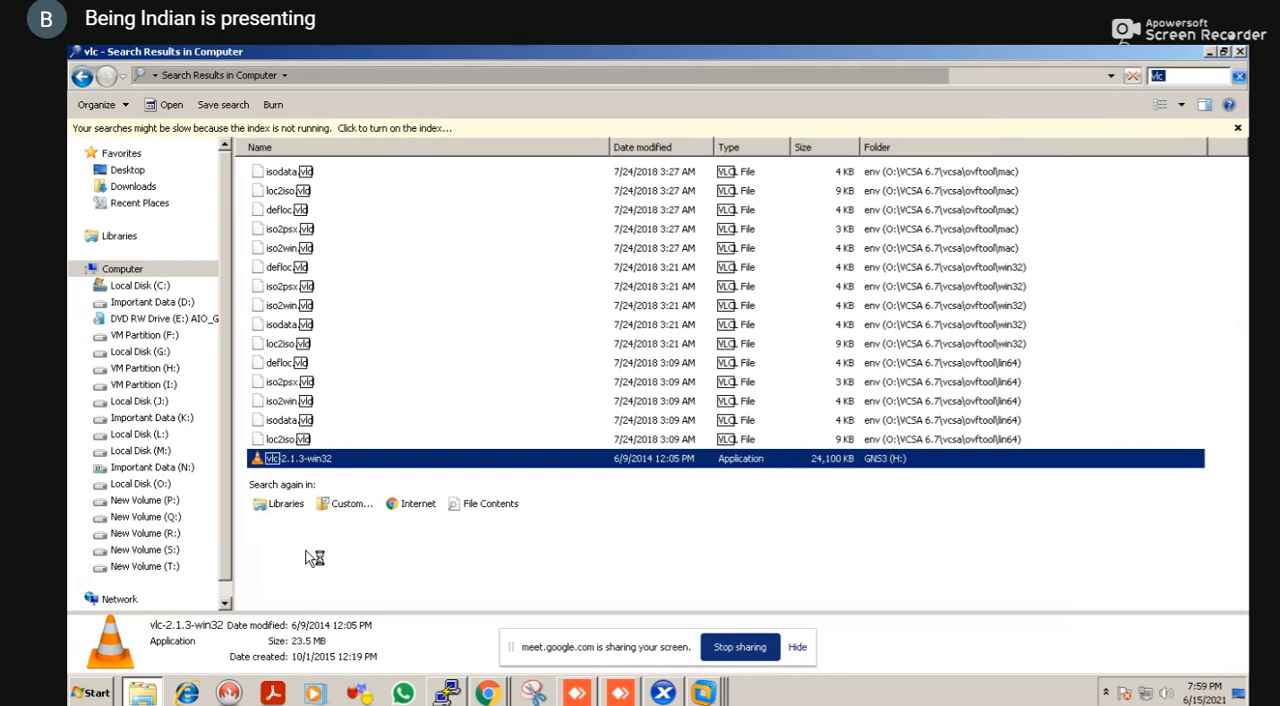
Switch to the XenDesktop DDC virtual machine in VMware Workstation and open its Local Disk (C:) in File Explorer
{"action": "key", "text": "alt+Tab"}
{"action": "key", "text": "alt+Tab"}
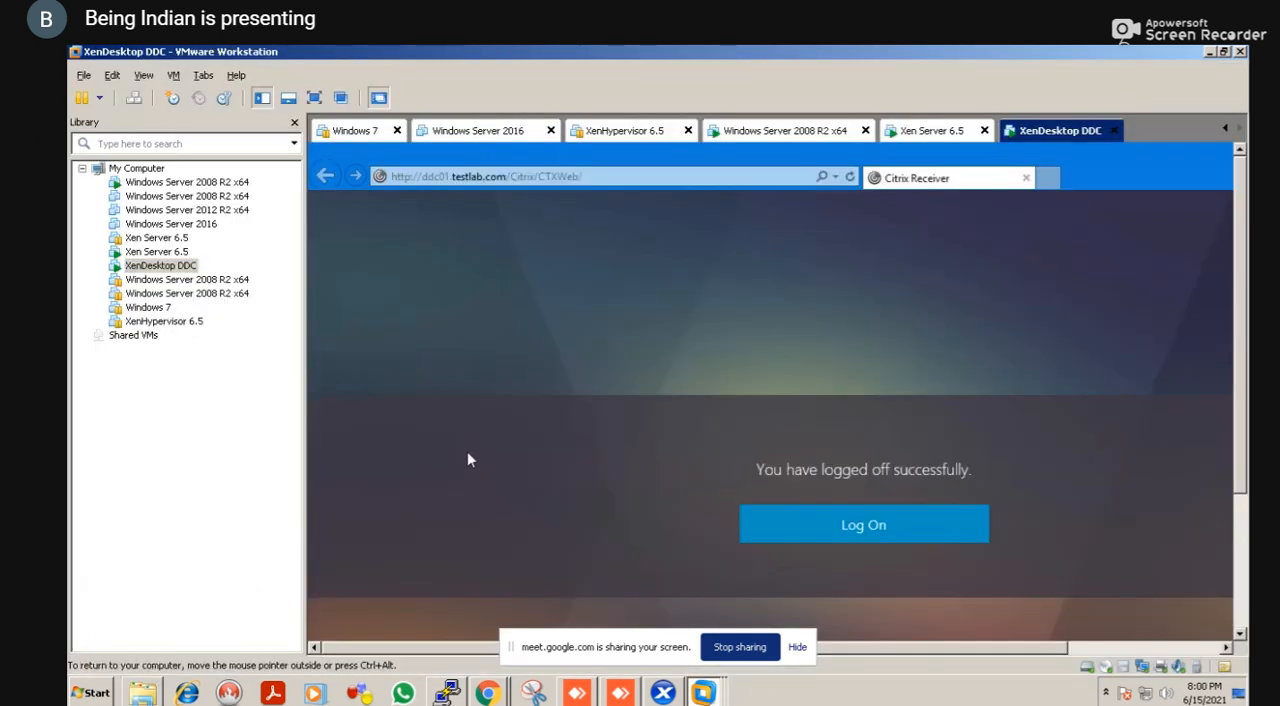
{"action": "key", "text": "super+d"}
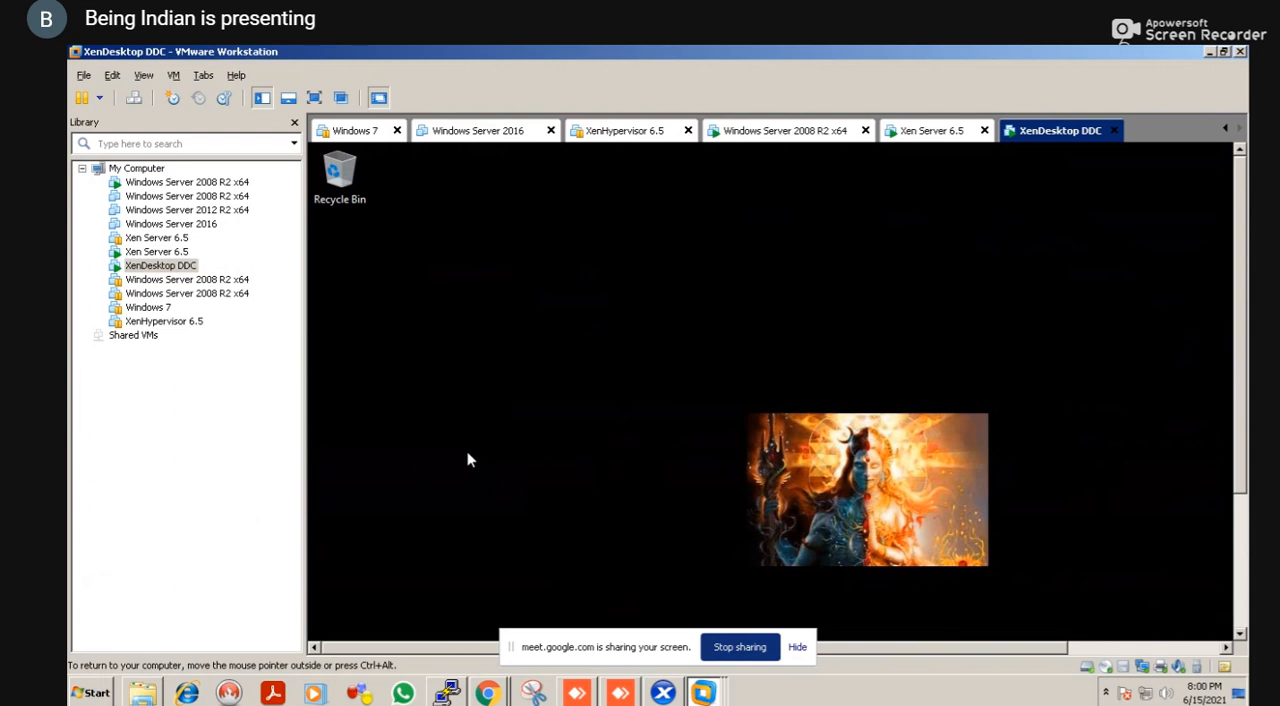
{"action": "key", "text": "super+e"}
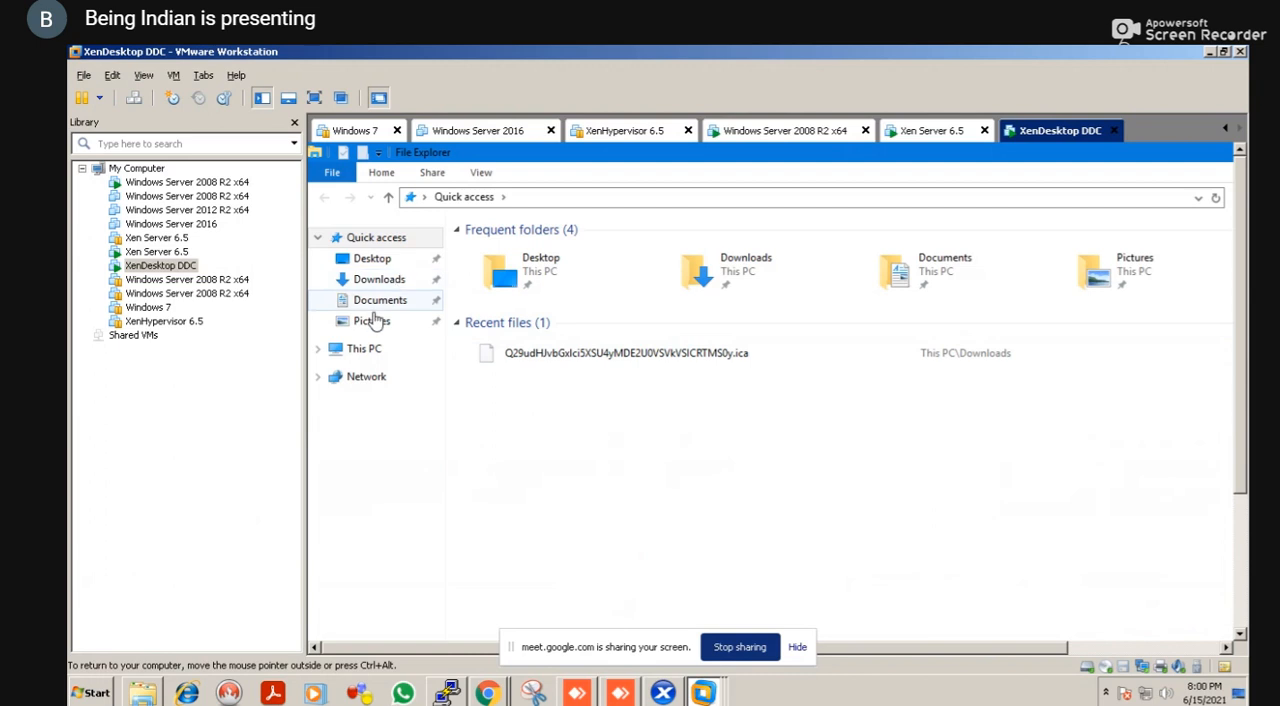
{"action": "left_click", "coordinate": [368, 349]}
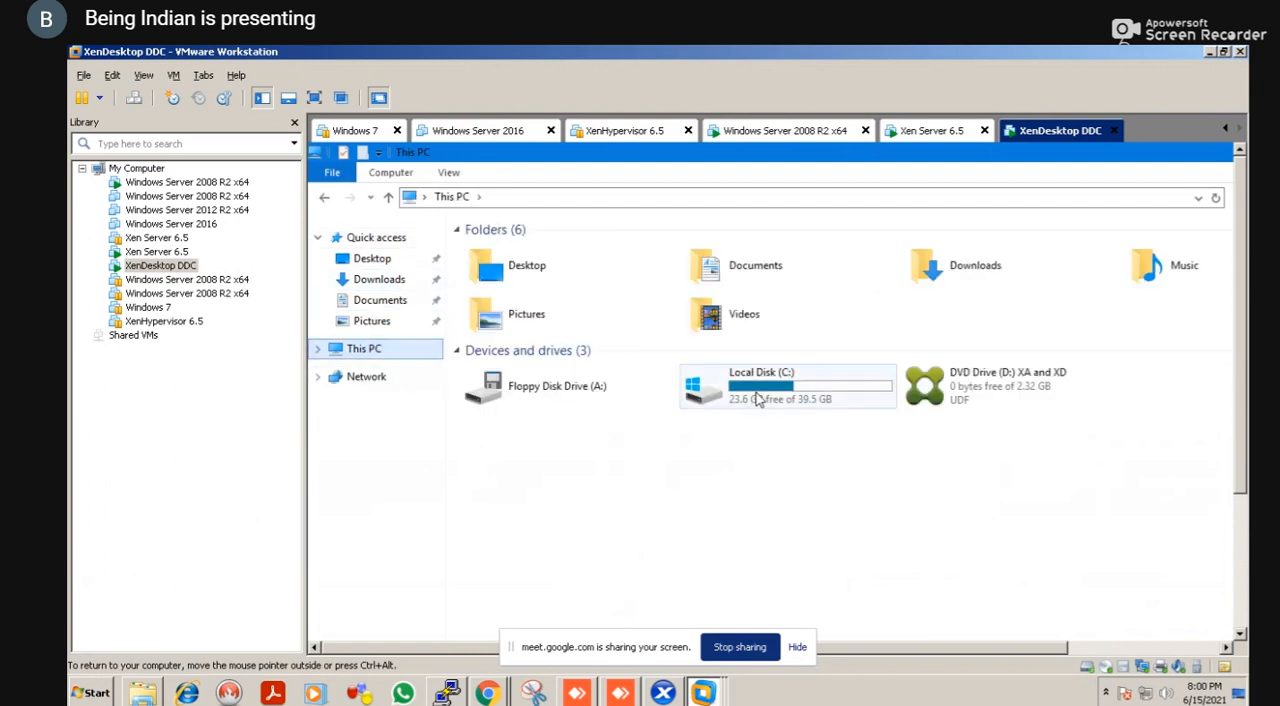
{"action": "double_click", "coordinate": [758, 398]}
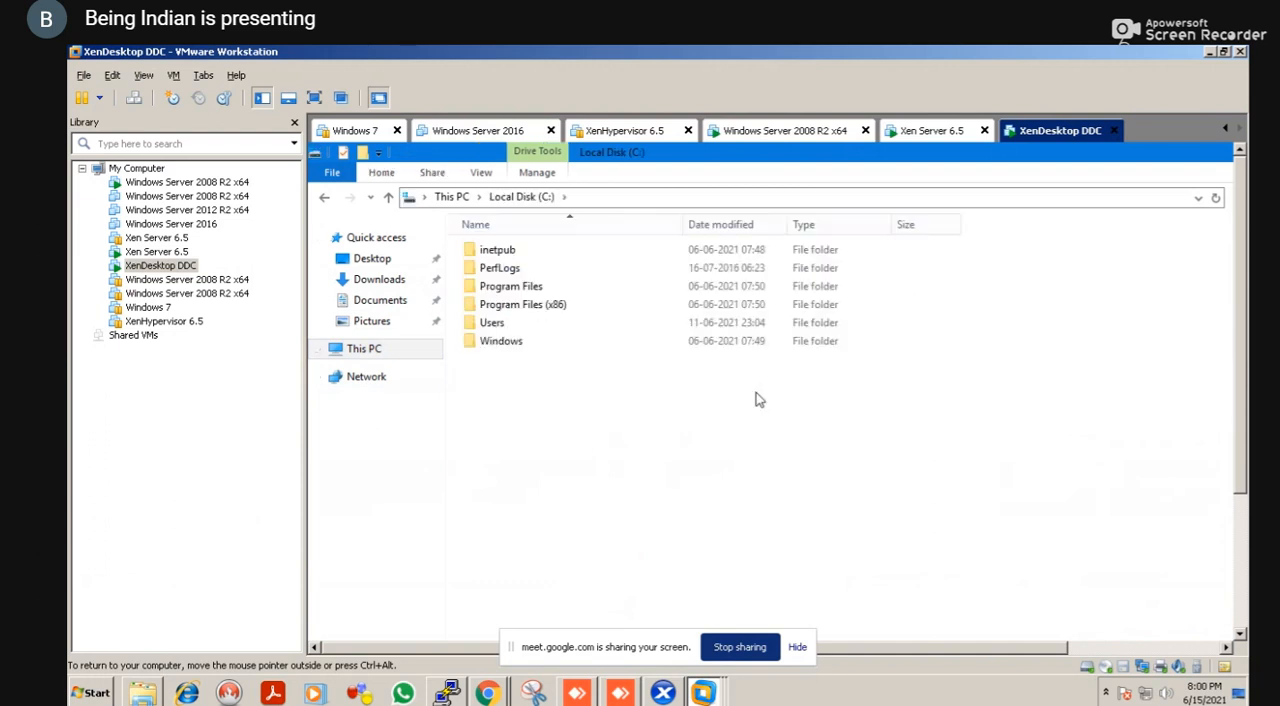
Create a folder named apps on Local Disk (C:) and show the virtual machine in full screen
{"action": "right_click", "coordinate": [616, 437]}
{"action": "key", "text": "Up"}
{"action": "key", "text": "Up"}
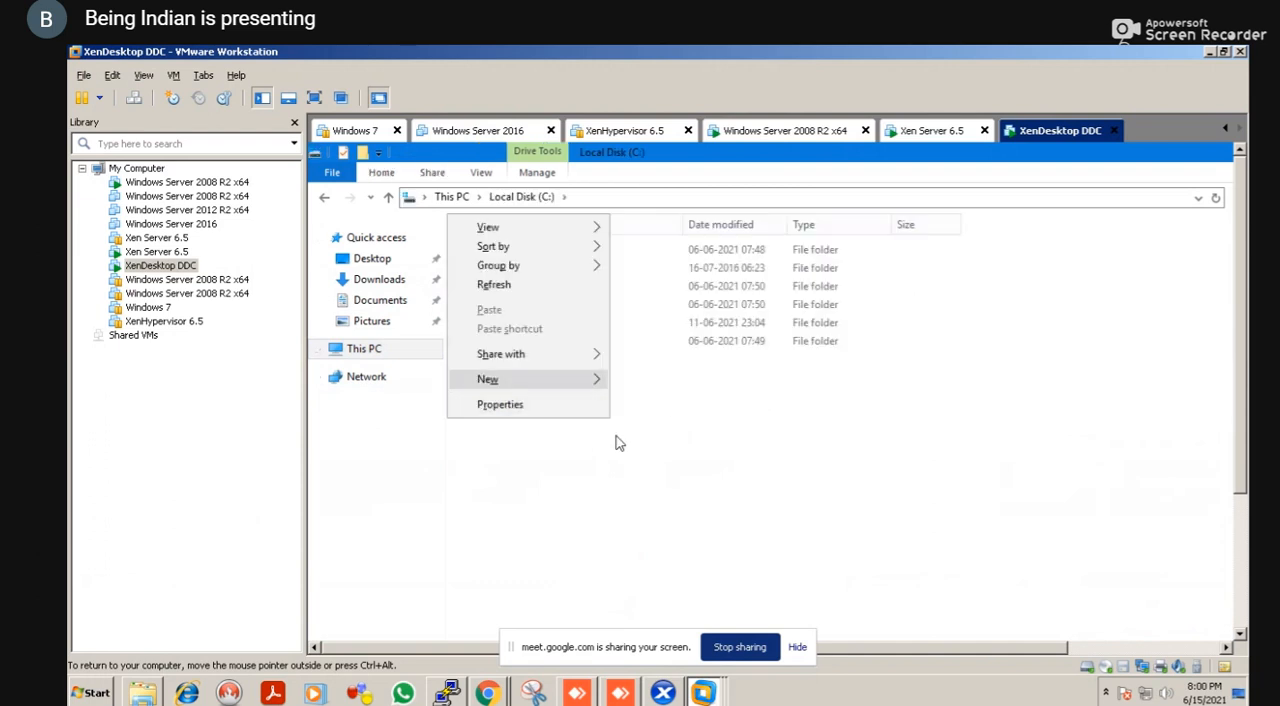
{"action": "key", "text": "Right"}
{"action": "key", "text": "Return"}
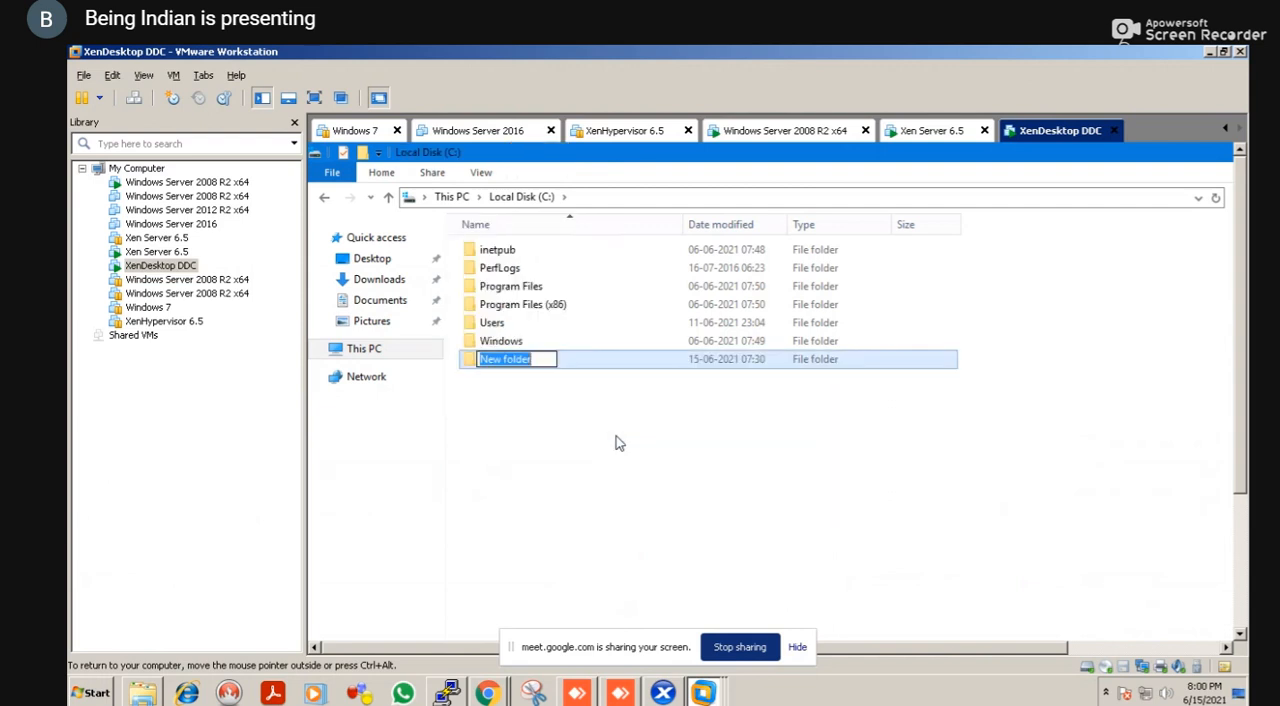
{"action": "type", "text": "apps"}
{"action": "key", "text": "Return"}
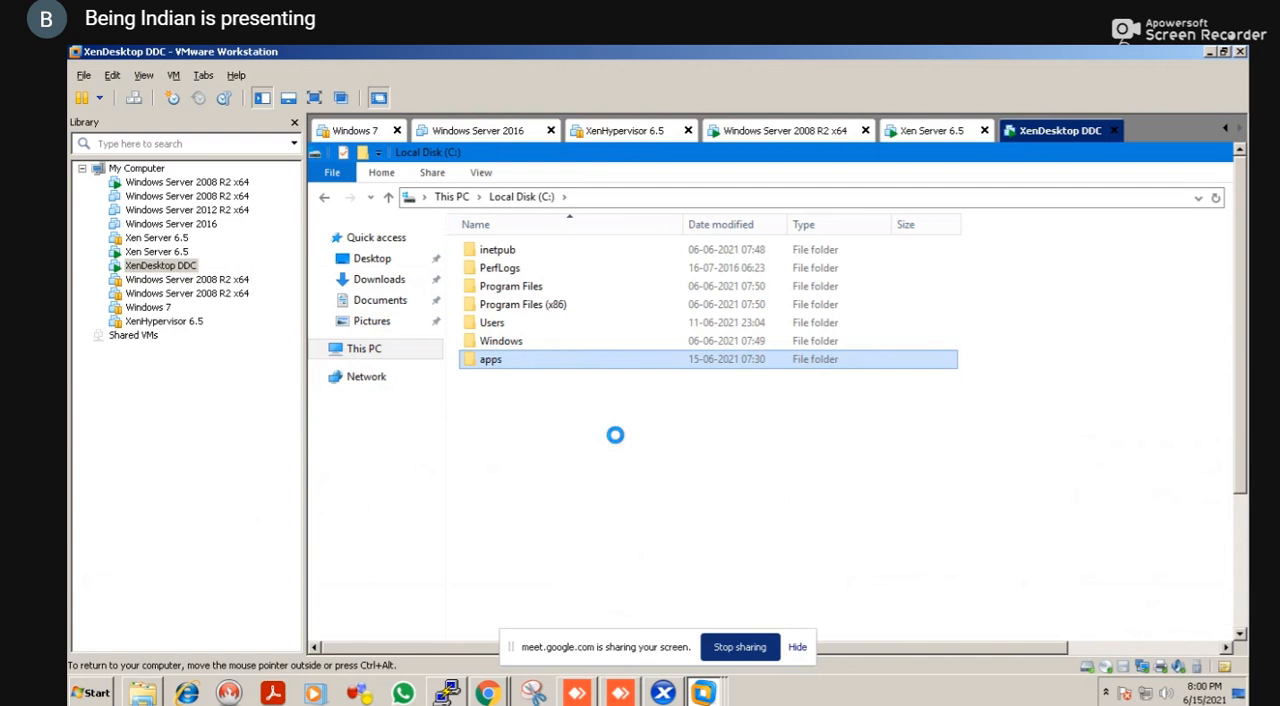
{"action": "key", "text": "shift+F10"}
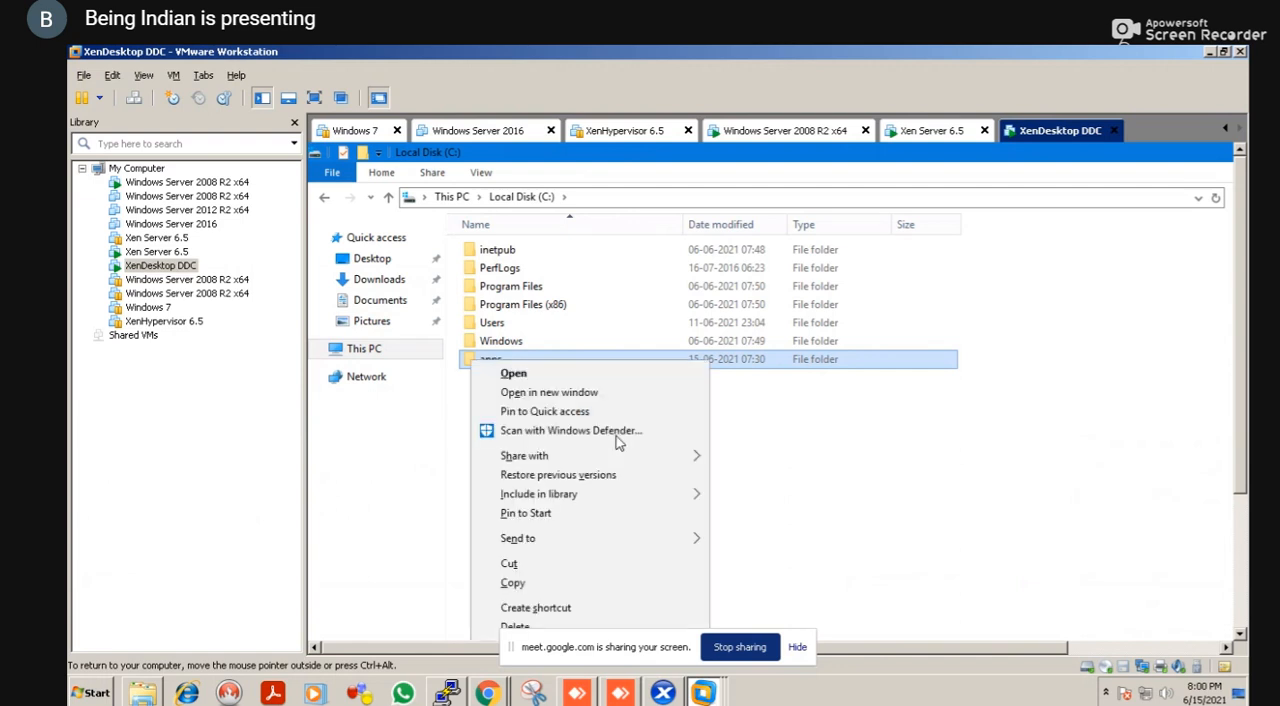
{"action": "key", "text": "ctrl+alt+Return"}
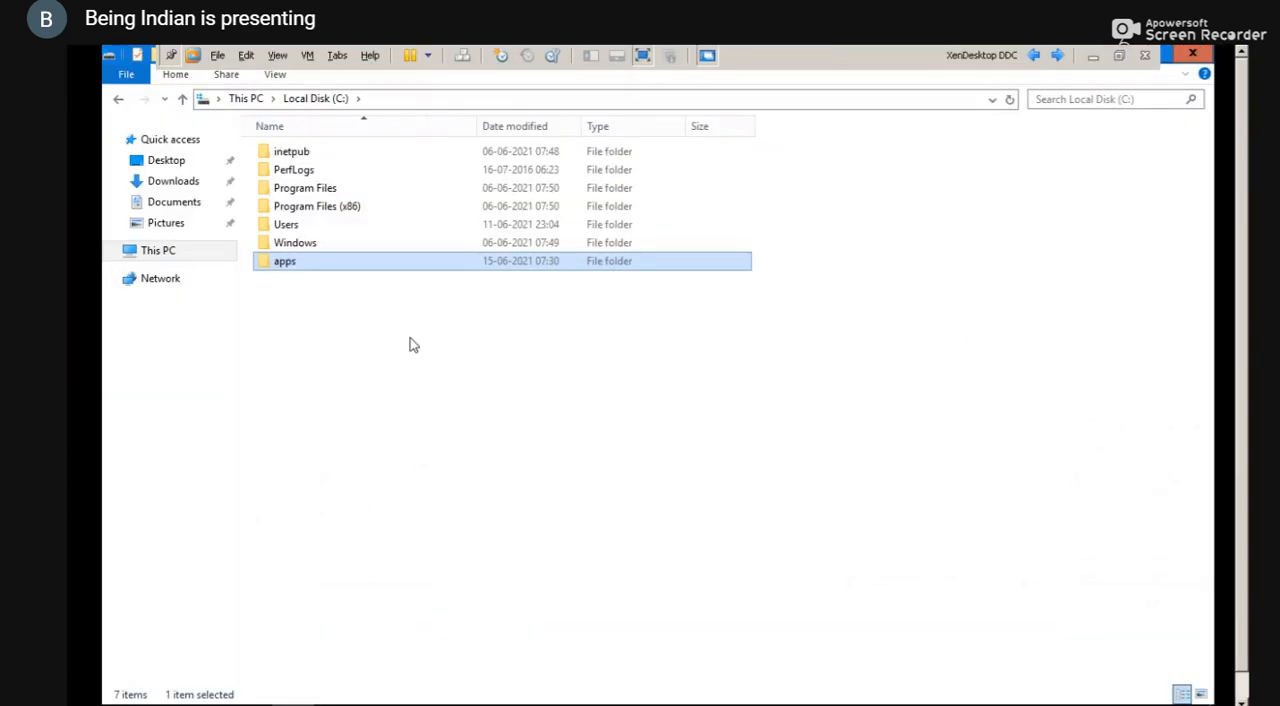
{"action": "key", "text": "shift+F10"}
{"action": "key", "text": "Up"}
{"action": "key", "text": "Up"}
{"action": "key", "text": "Down"}
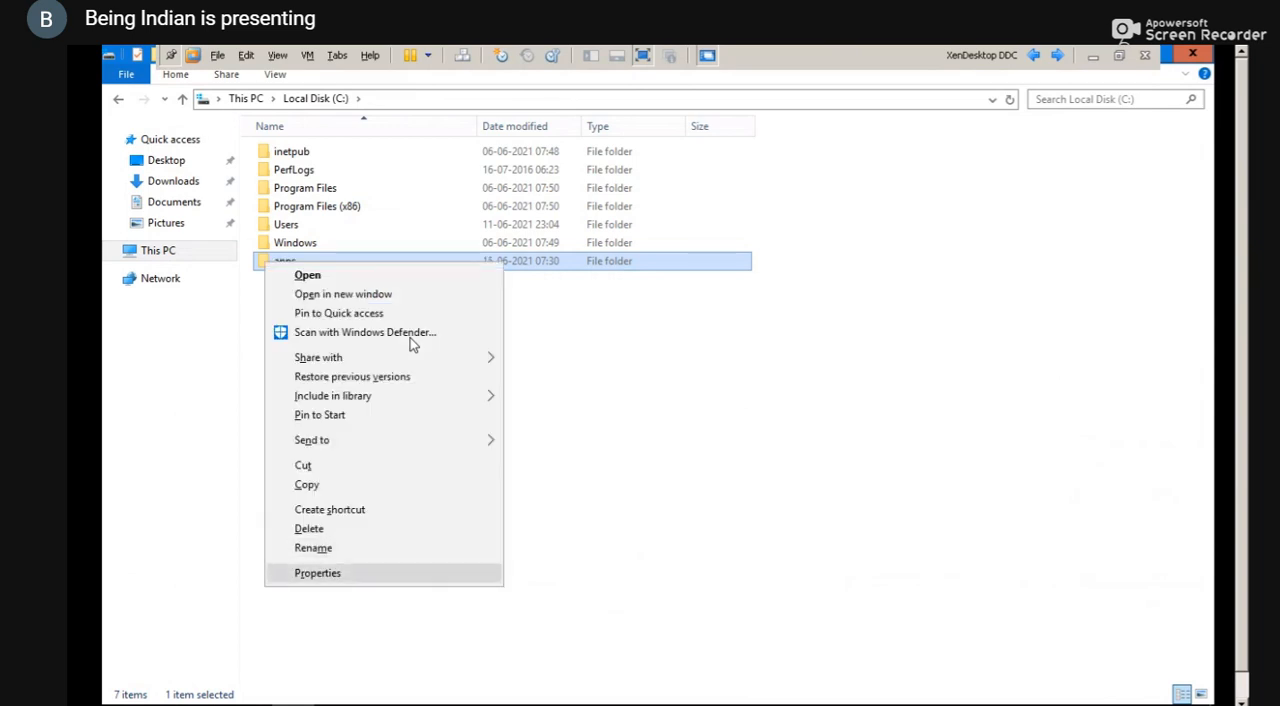
{"action": "key", "text": "Up"}
{"action": "key", "text": "h"}
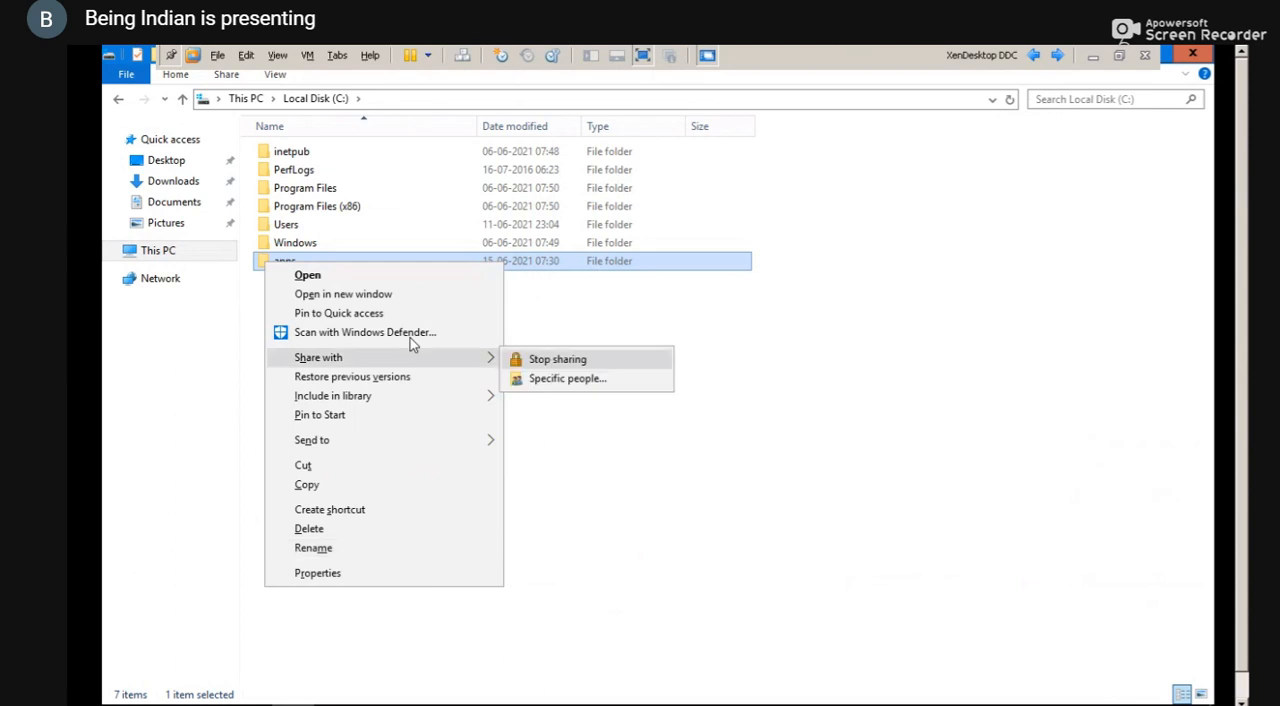
{"action": "key", "text": "Return"}
{"action": "key", "text": "Escape"}
Start sharing the apps folder with specific people and add Everyone to the list
{"action": "key", "text": "shift+F10"}
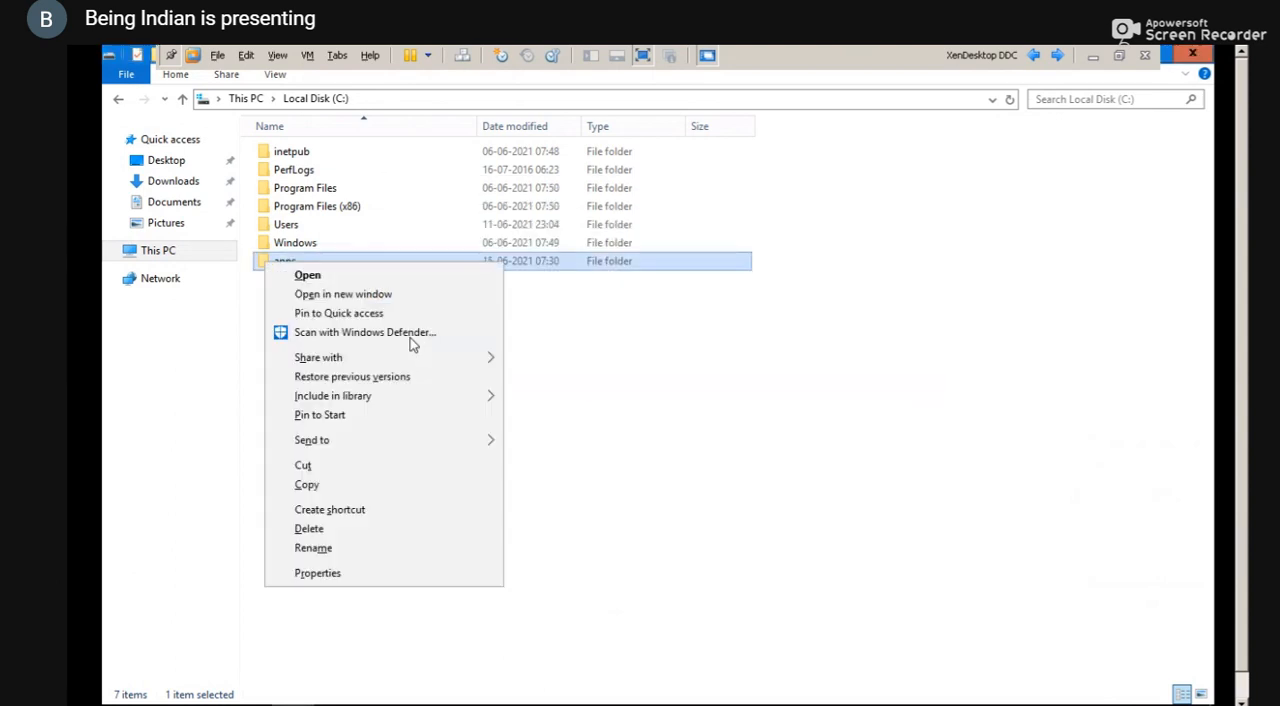
{"action": "key", "text": "h"}
{"action": "key", "text": "Down"}
{"action": "key", "text": "Return"}
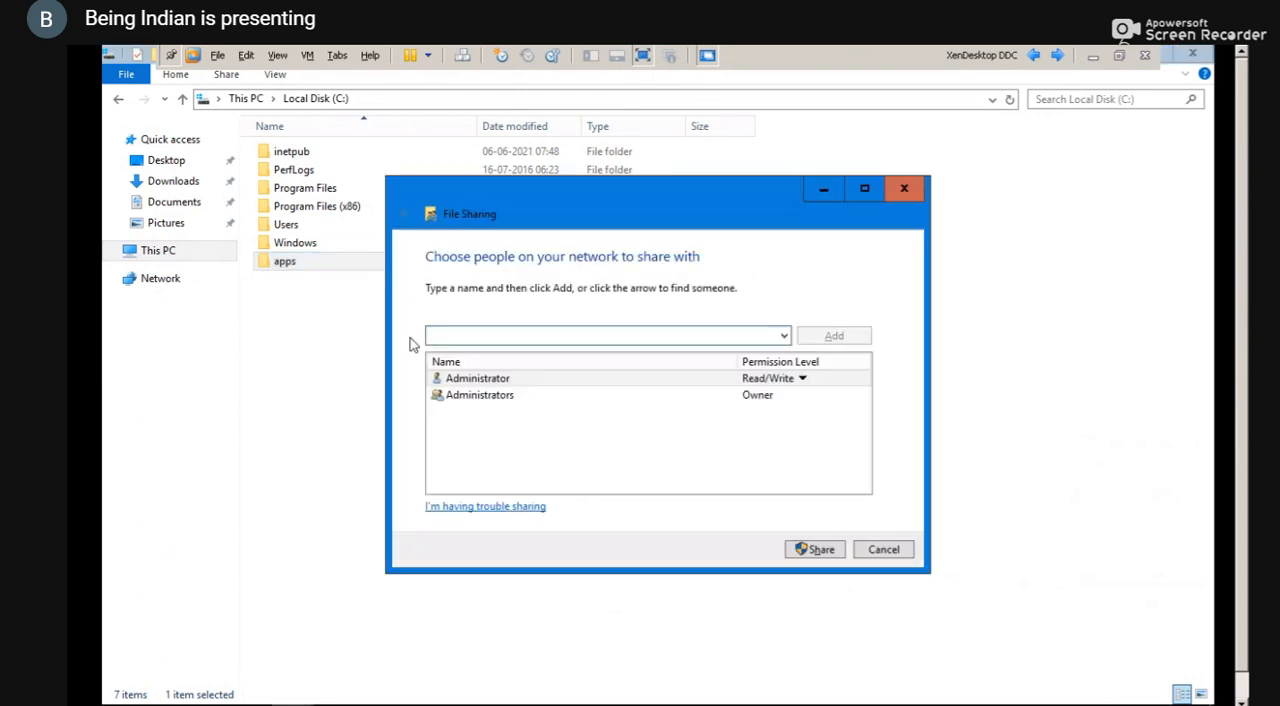
{"action": "type", "text": "everyone"}
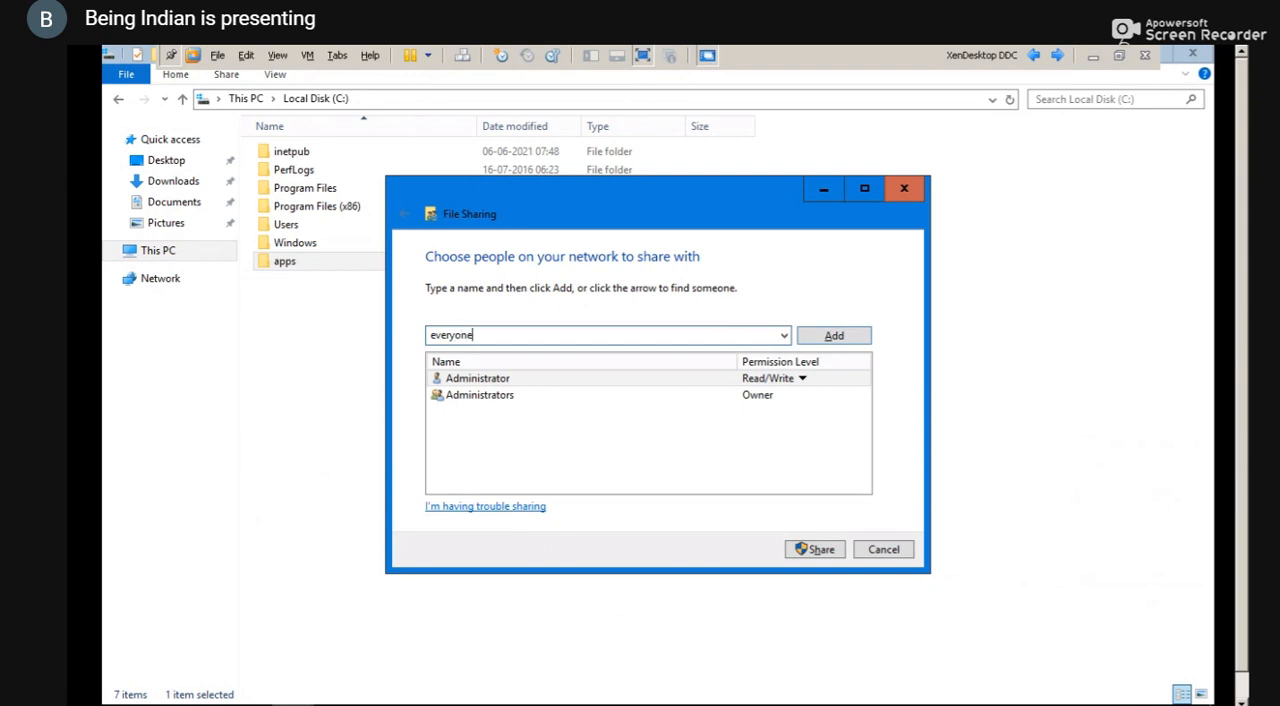
{"action": "key", "text": "Return"}
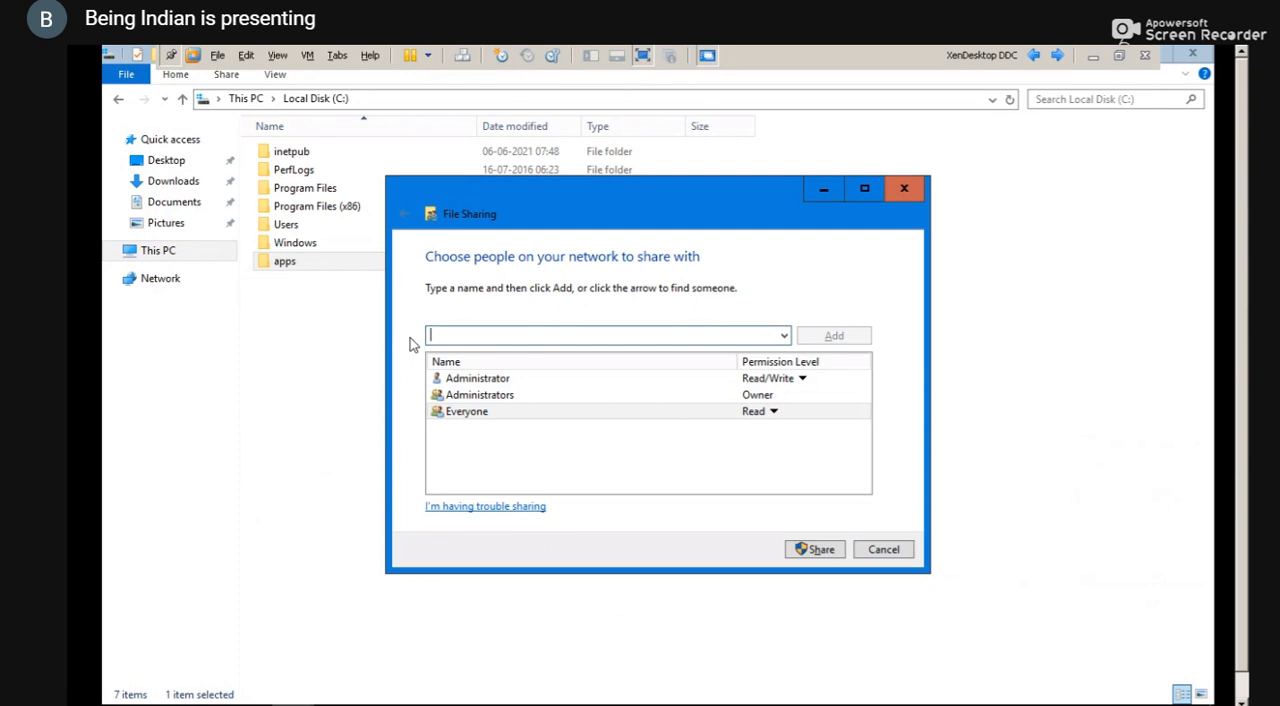
Set the permission level of Everyone to Read/Write for the apps folder
{"action": "key", "text": "Tab"}
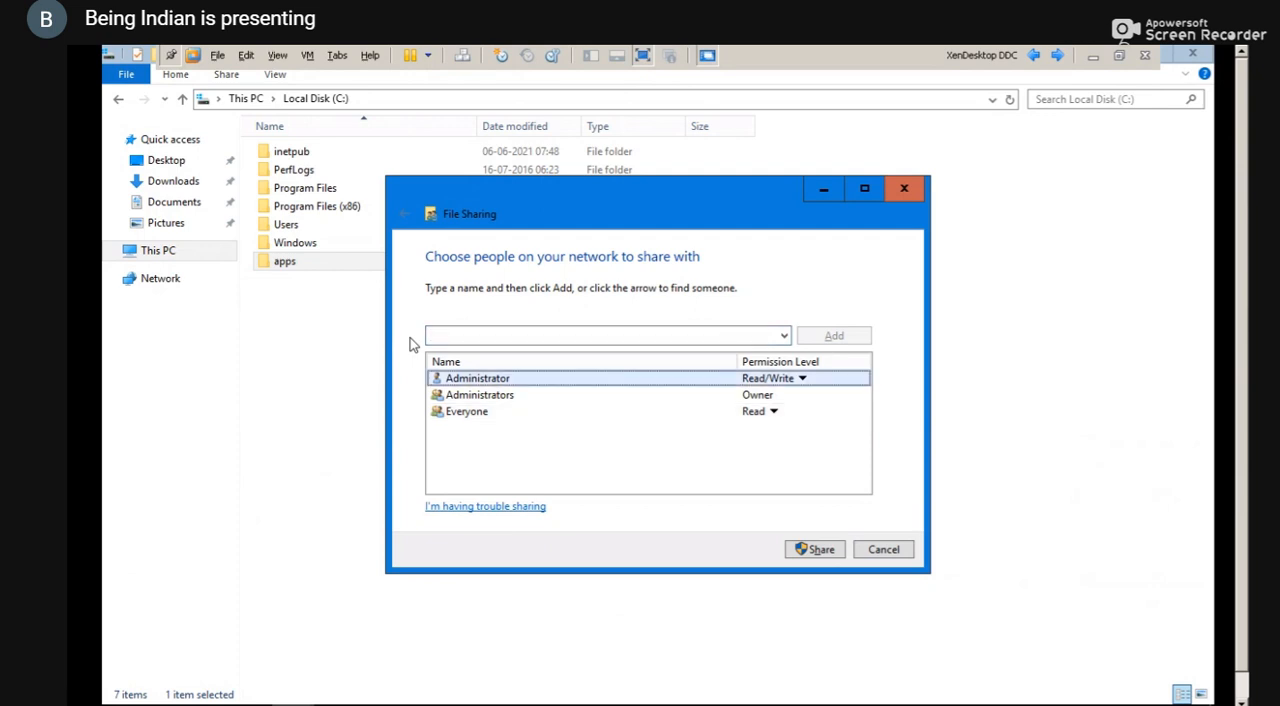
{"action": "key", "text": "Down"}
{"action": "key", "text": "Down"}
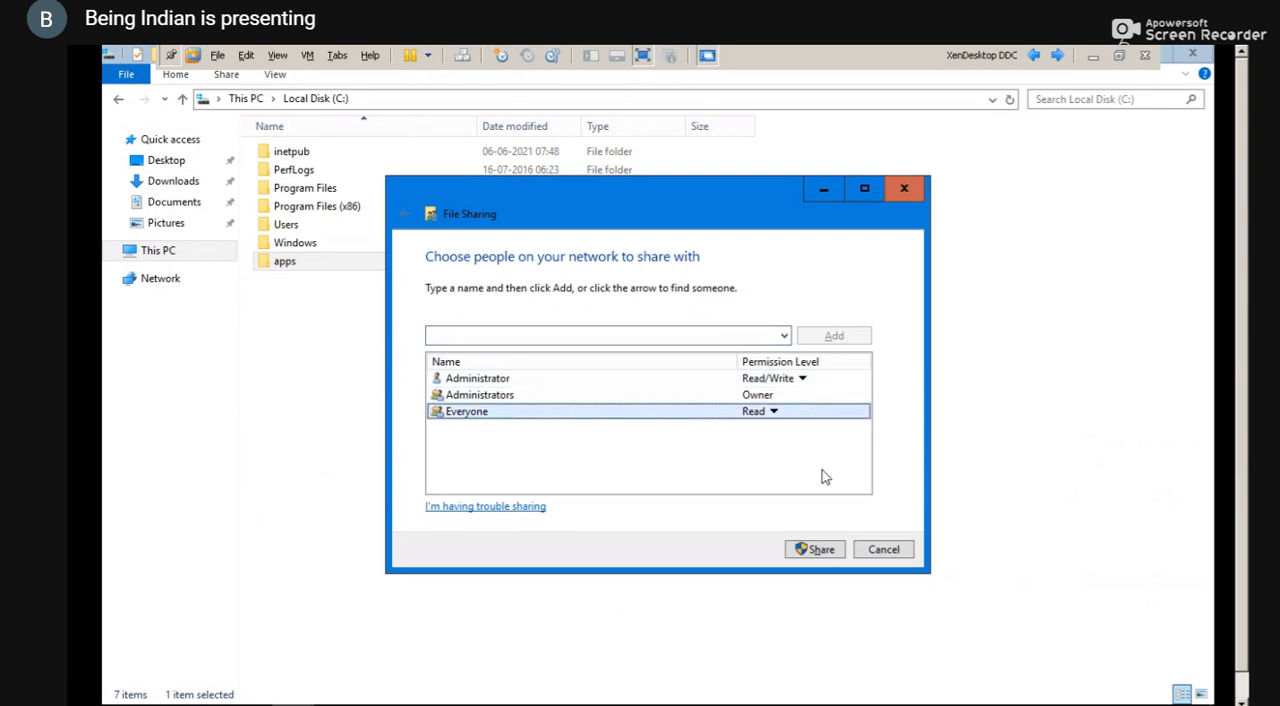
{"action": "left_click", "coordinate": [774, 412]}
{"action": "key", "text": "Down"}
{"action": "key", "text": "Down"}
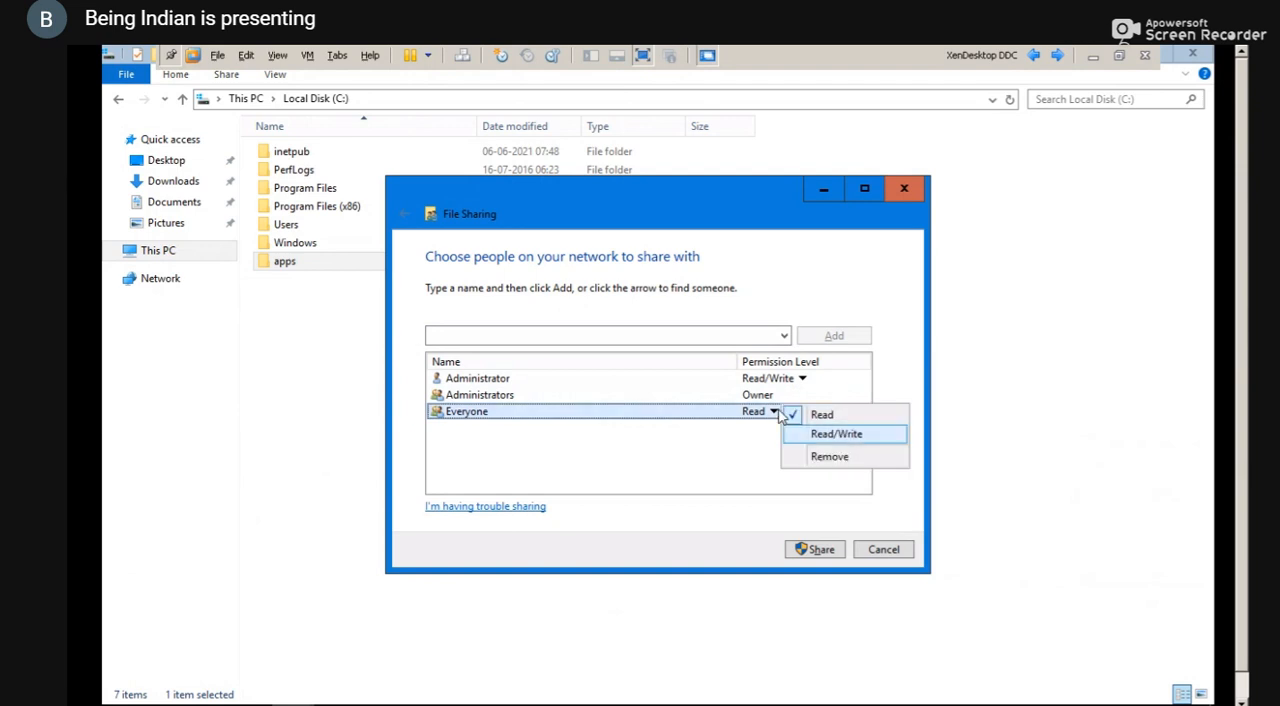
{"action": "key", "text": "Return"}
Share the apps folder with the chosen people and finish the File Sharing wizard
{"action": "key", "text": "Tab"}
{"action": "key", "text": "Tab"}
{"action": "key", "text": "Return"}
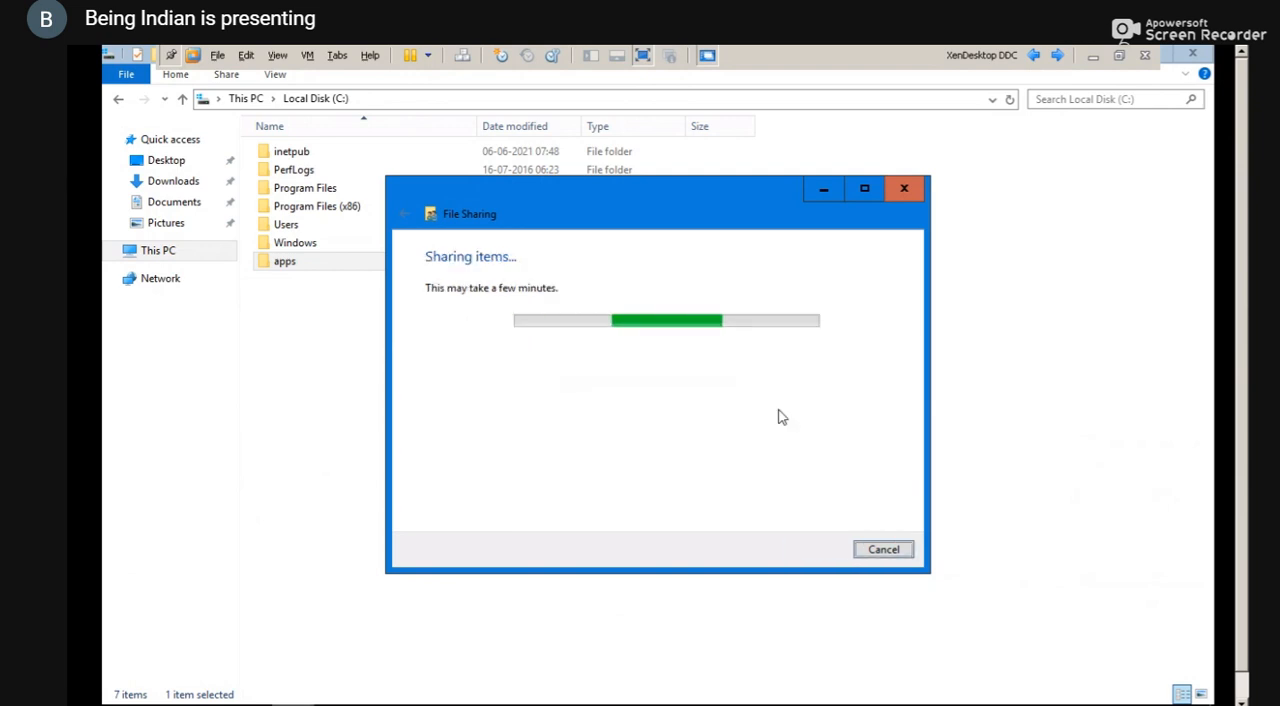
{"action": "key", "text": "Tab"}
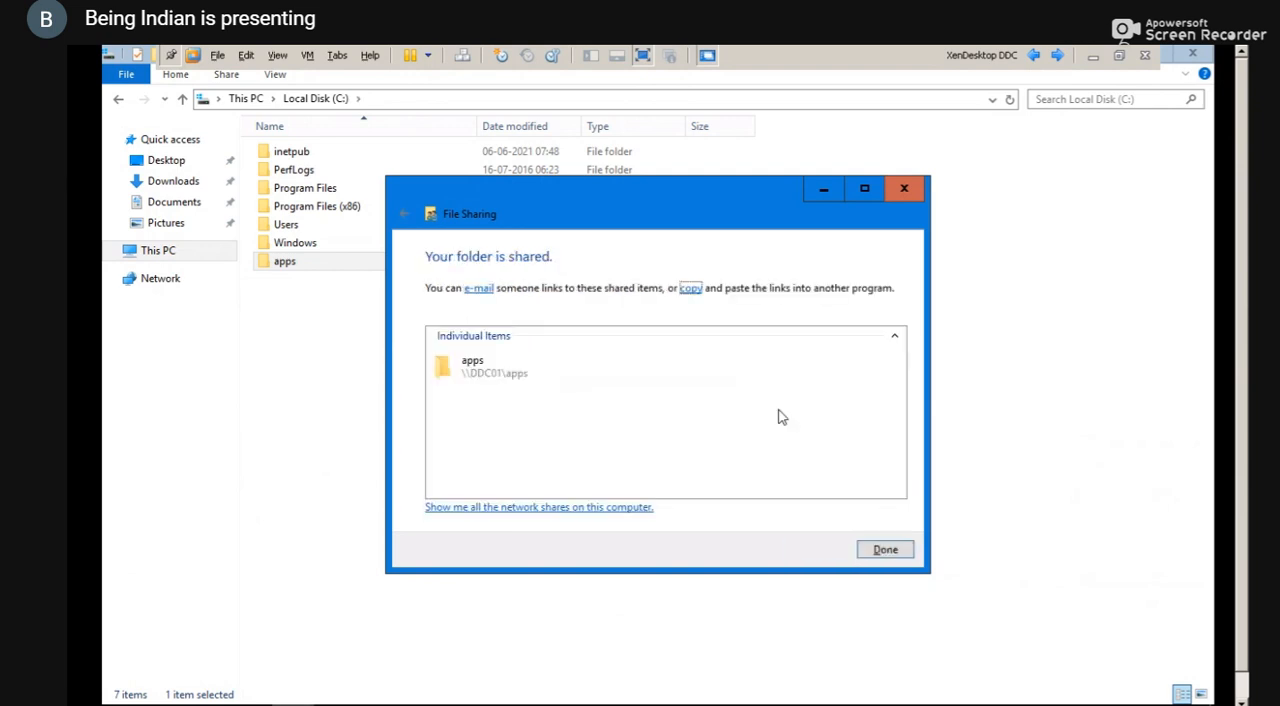
{"action": "key", "text": "Tab"}
{"action": "key", "text": "Tab"}
{"action": "key", "text": "Return"}
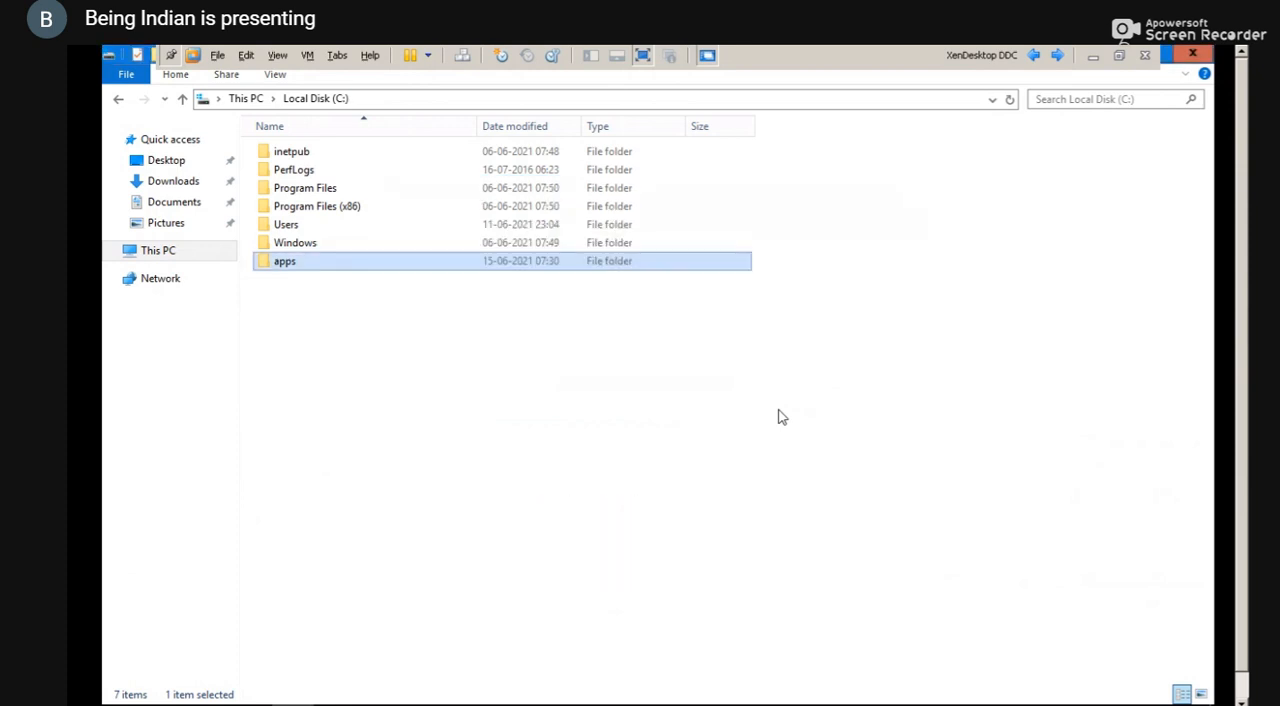
Review the advanced sharing settings and share permissions in the properties of the apps folder
{"action": "key", "text": "shift+F10"}
{"action": "key", "text": "Up"}
{"action": "key", "text": "Return"}
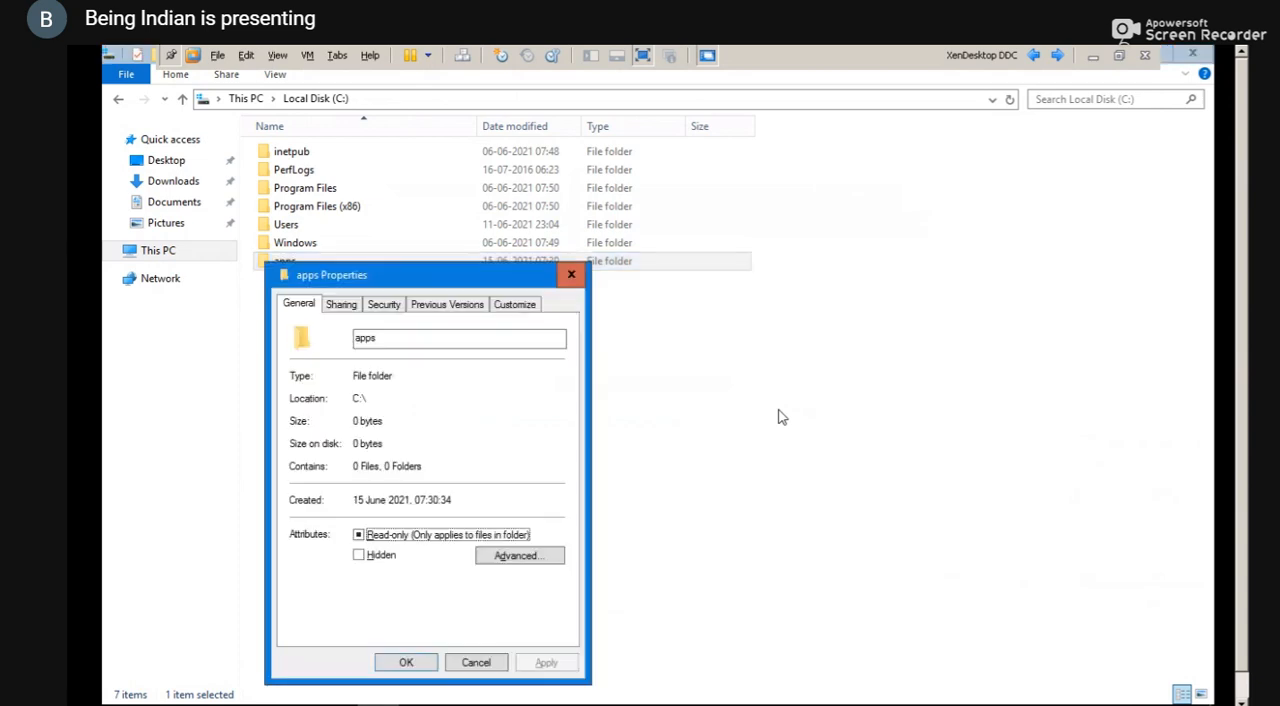
{"action": "left_click", "coordinate": [339, 308]}
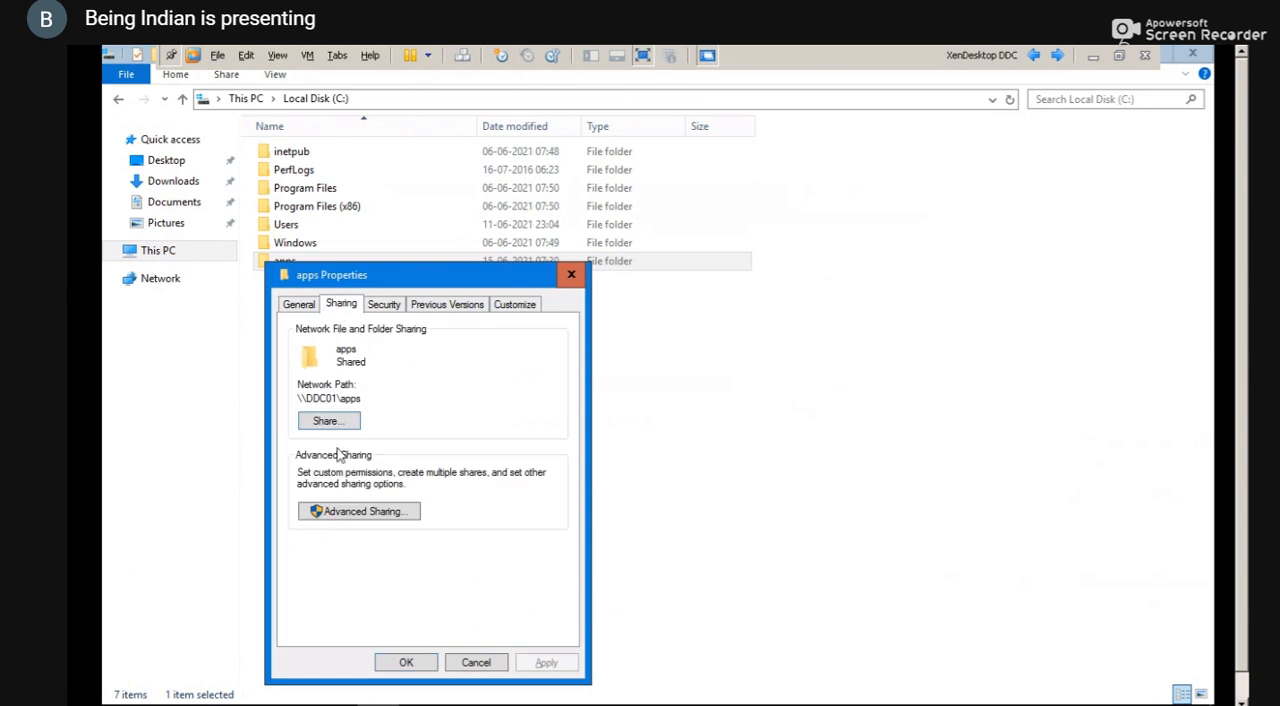
{"action": "left_click", "coordinate": [343, 506]}
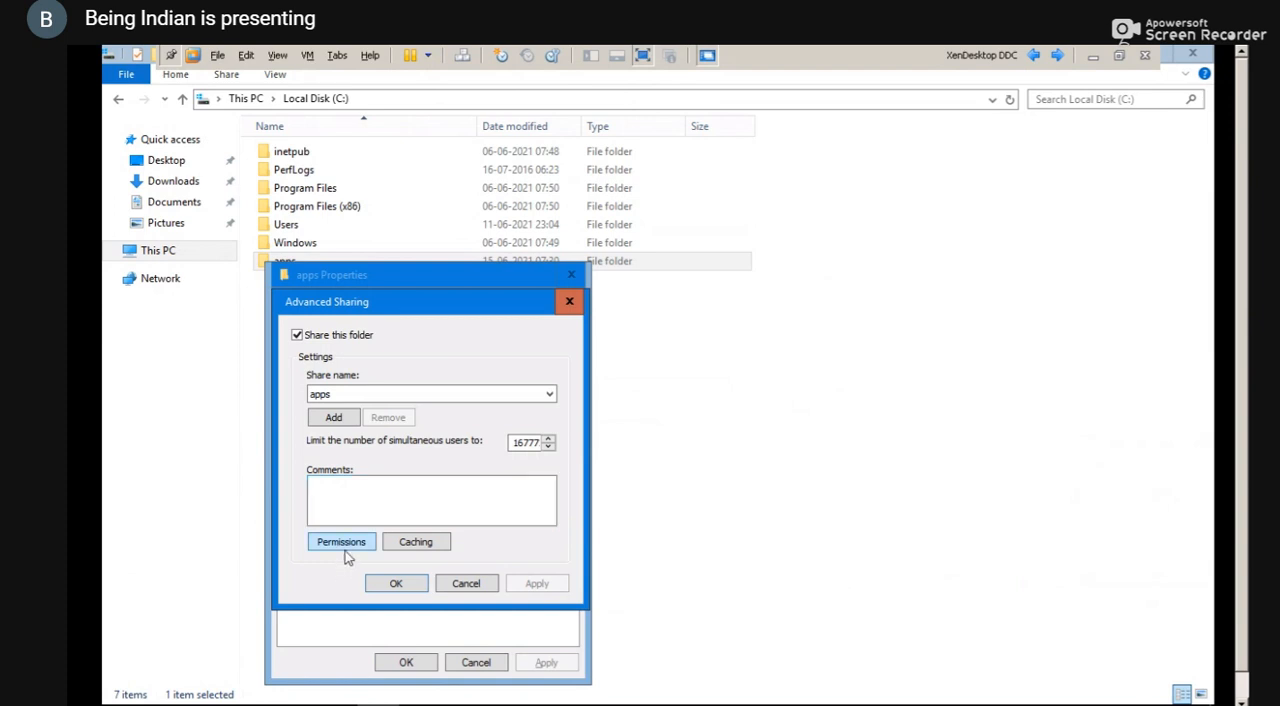
{"action": "left_click", "coordinate": [343, 543]}
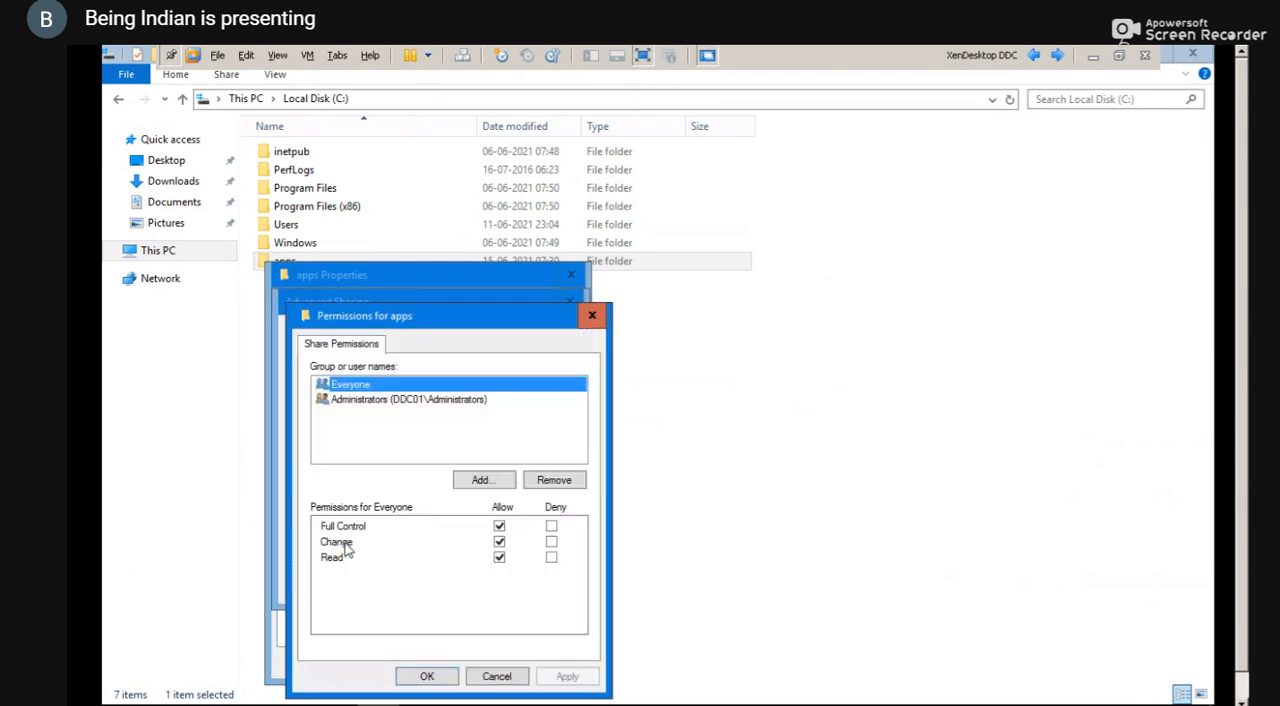
{"action": "key", "text": "Return"}
{"action": "key", "text": "Return"}
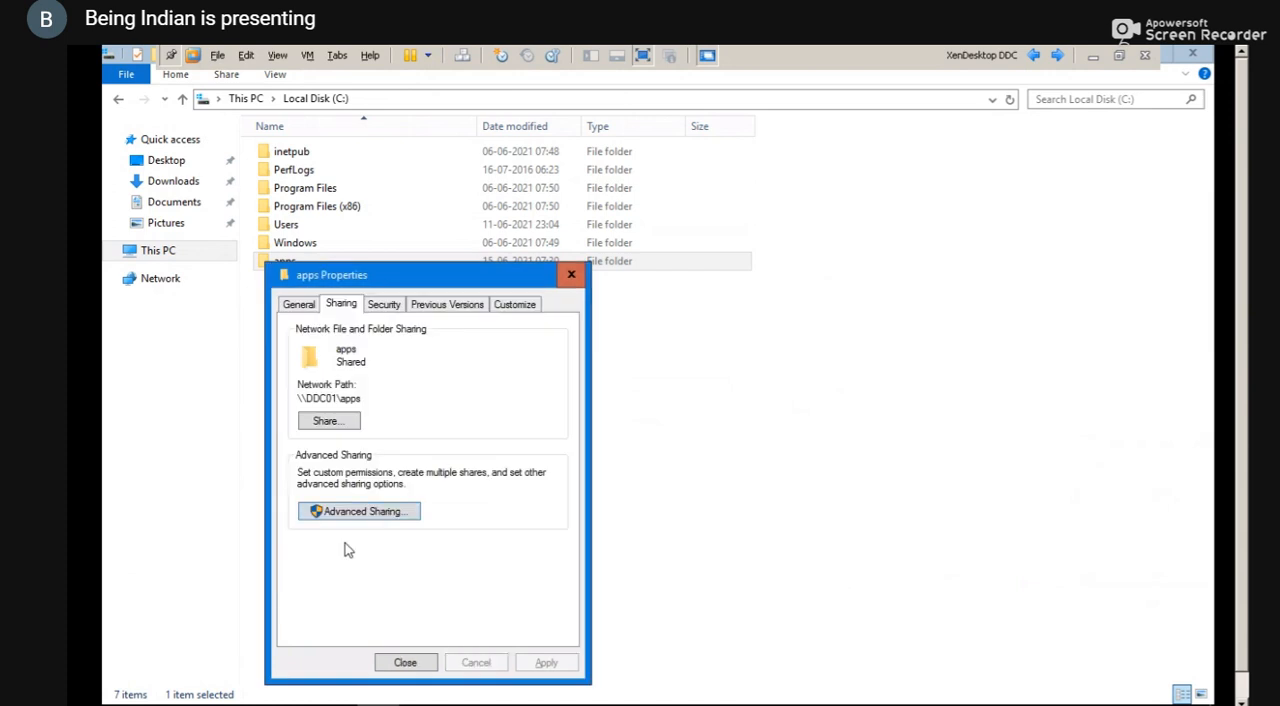
{"action": "key", "text": "Escape"}
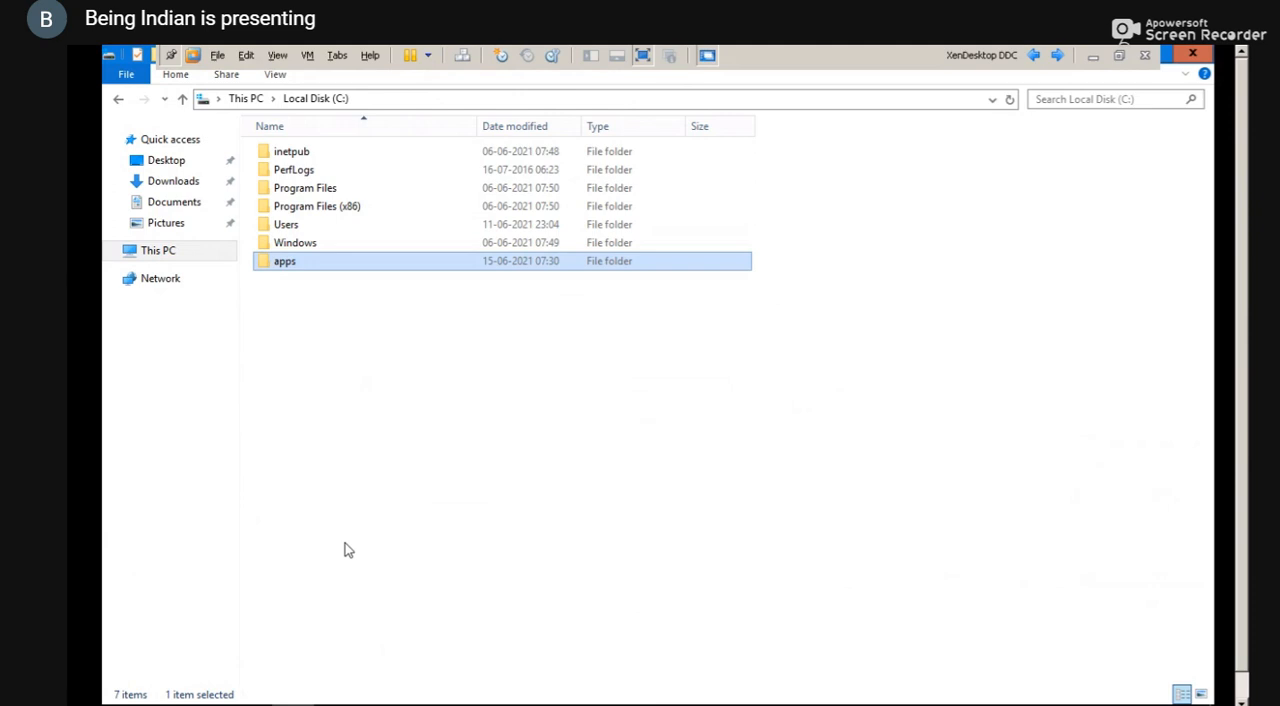
Open the apps folder, and check the WIN2016 machine catalog in the Citrix Studio windows before returning to the folder
{"action": "key", "text": "Return"}
{"action": "key", "text": "super+d"}
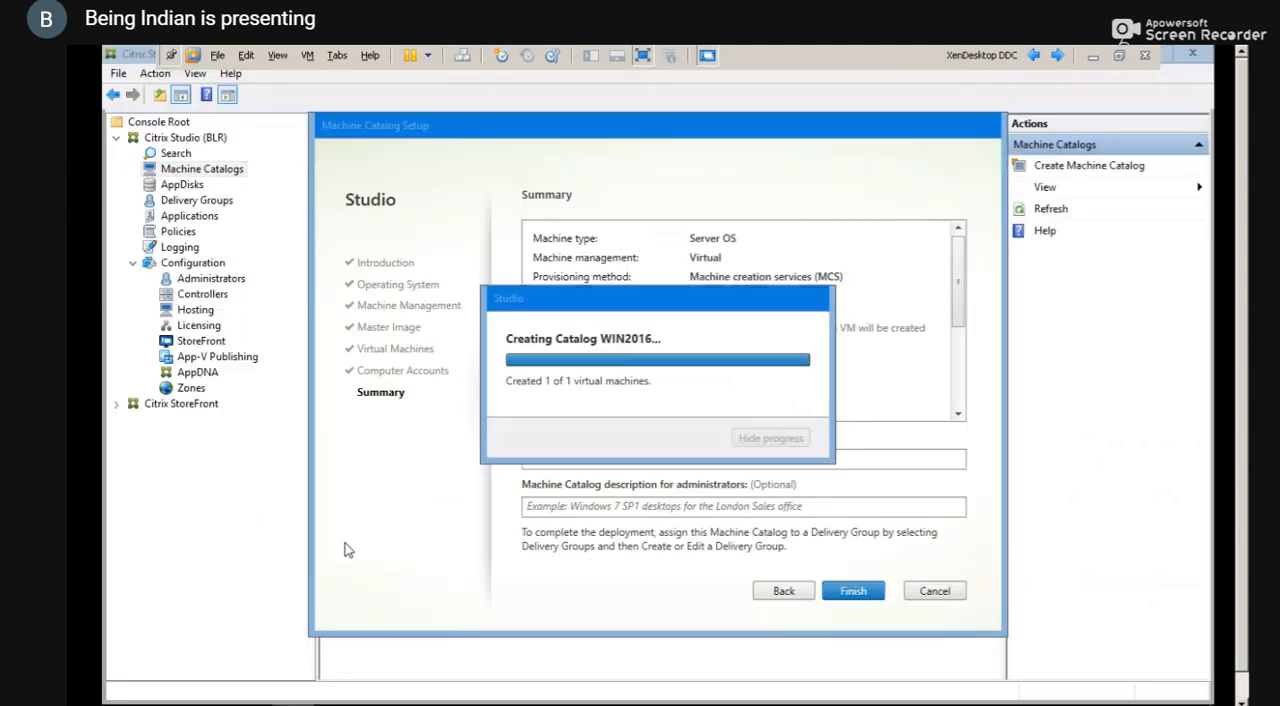
{"action": "key", "text": "alt+Tab"}
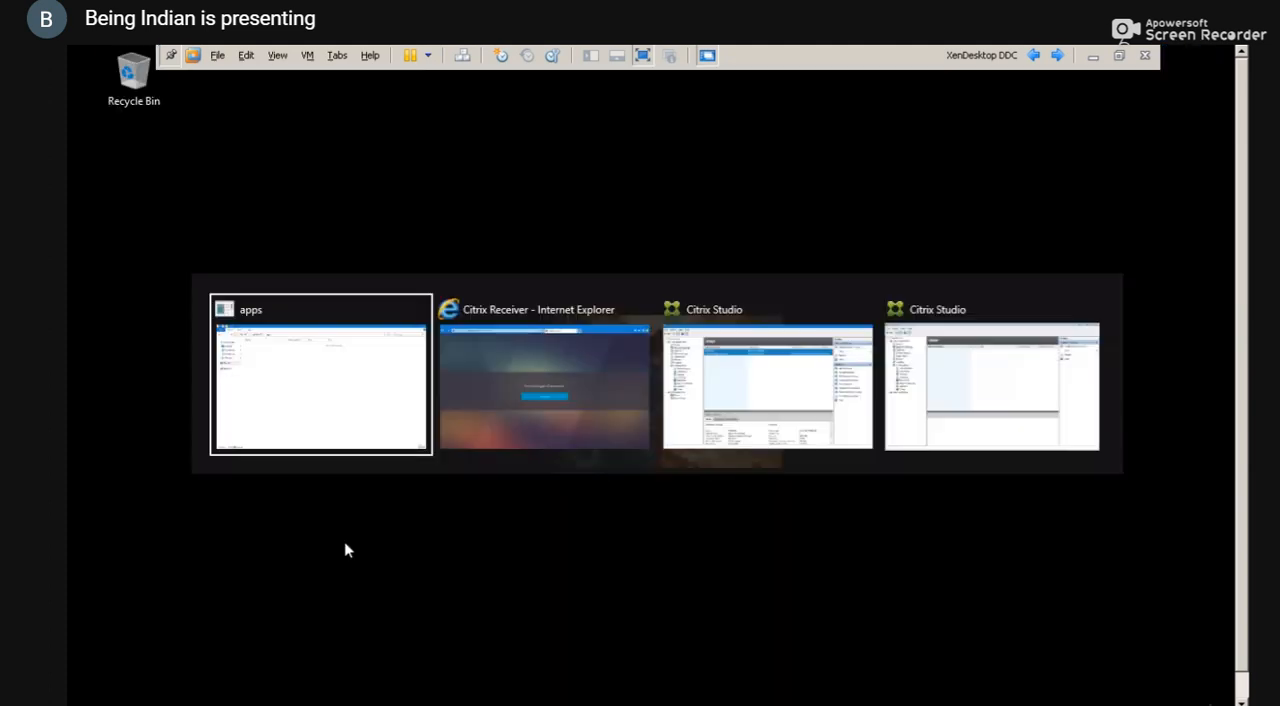
{"action": "key", "text": "alt+Tab"}
{"action": "key", "text": "Tab"}
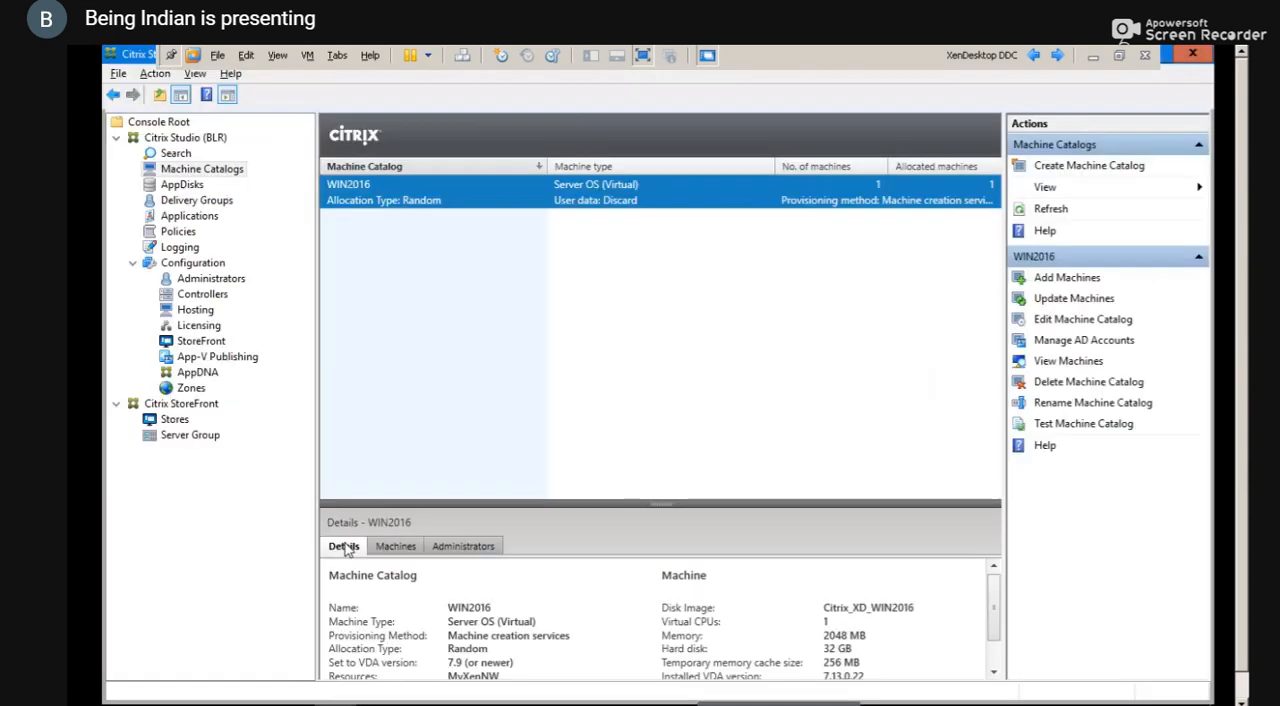
{"action": "key", "text": "alt+Tab"}
{"action": "key", "text": "Tab"}
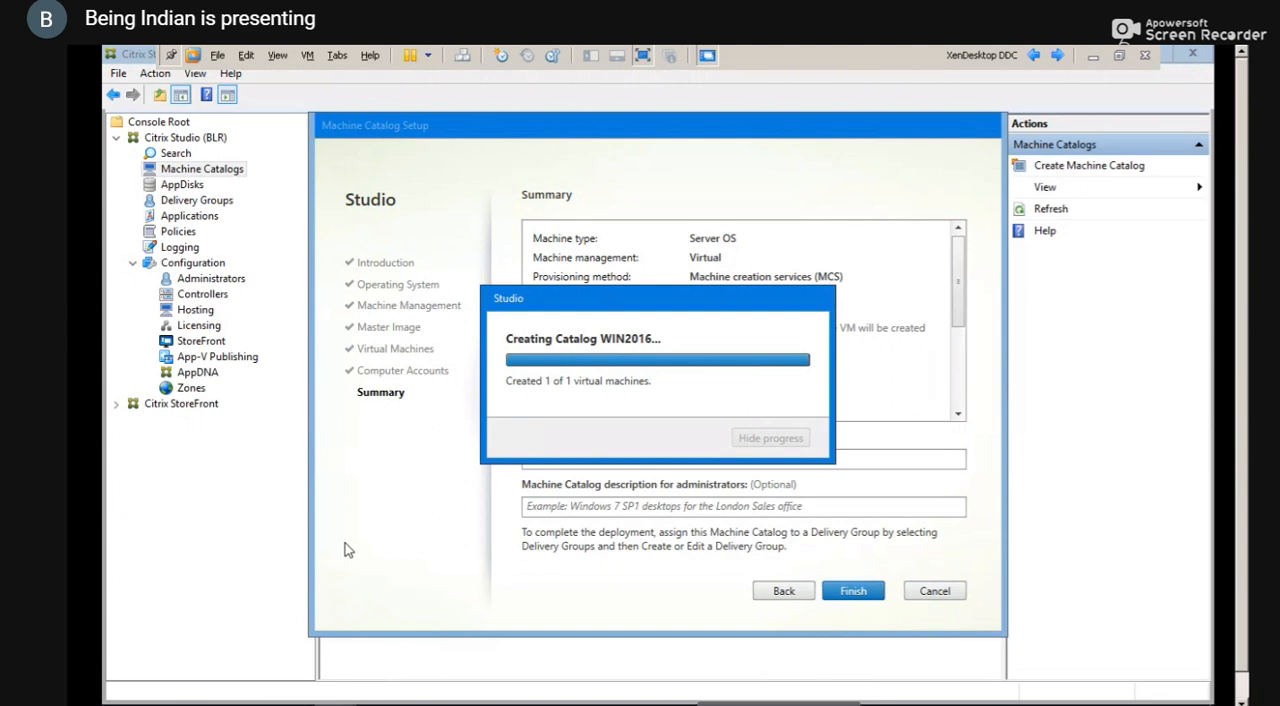
{"action": "key", "text": "super+d"}
{"action": "key", "text": "alt+Tab"}
{"action": "key", "text": "Tab"}
{"action": "key", "text": "Tab"}
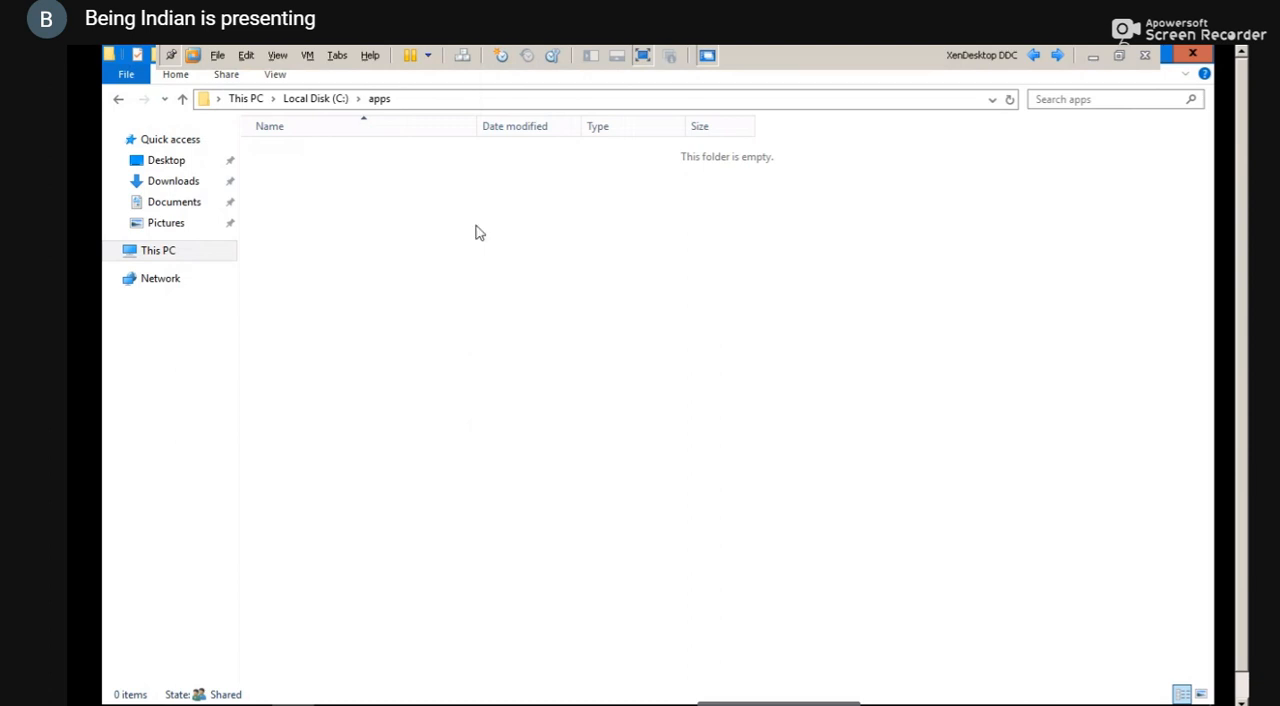
Go back to Local Disk (C:) and create a second folder named app
{"action": "key", "text": "BackSpace"}
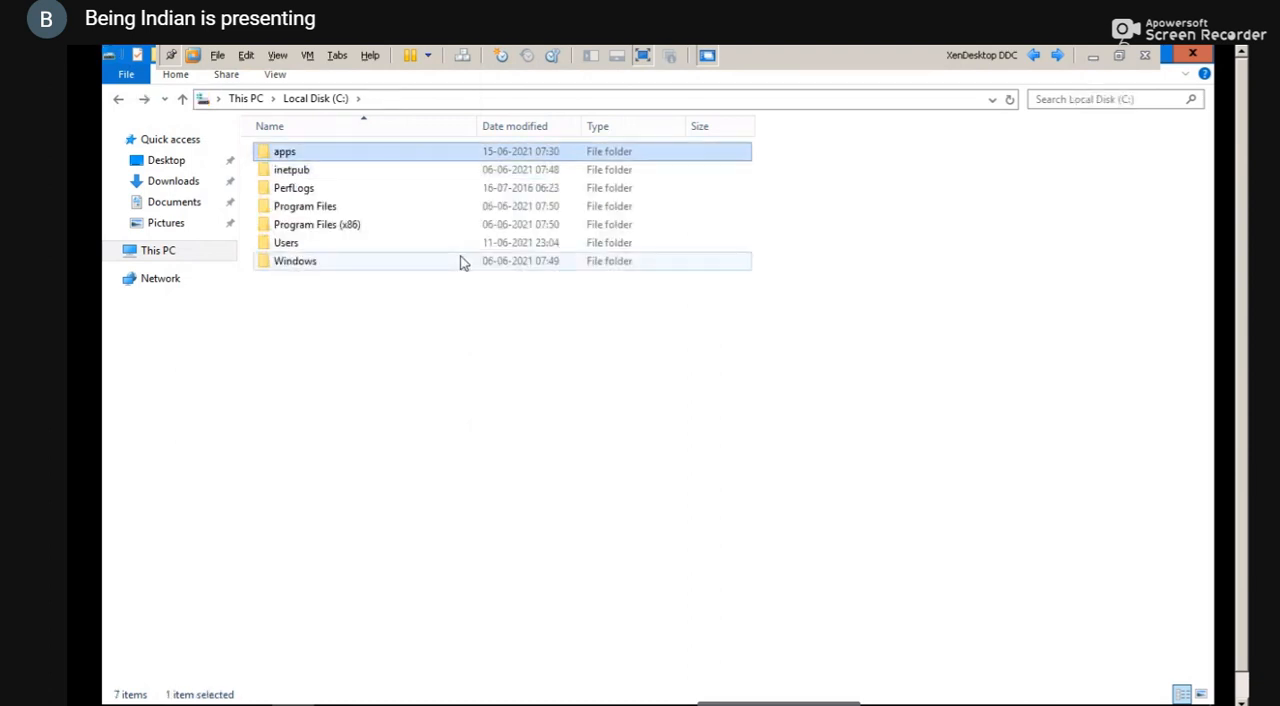
{"action": "left_click", "coordinate": [405, 365]}
{"action": "key", "text": "shift+F10"}
{"action": "key", "text": "Down"}
{"action": "key", "text": "Down"}
{"action": "key", "text": "Down"}
{"action": "key", "text": "Down"}
{"action": "key", "text": "Down"}
{"action": "key", "text": "Down"}
{"action": "key", "text": "Down"}
{"action": "key", "text": "Right"}
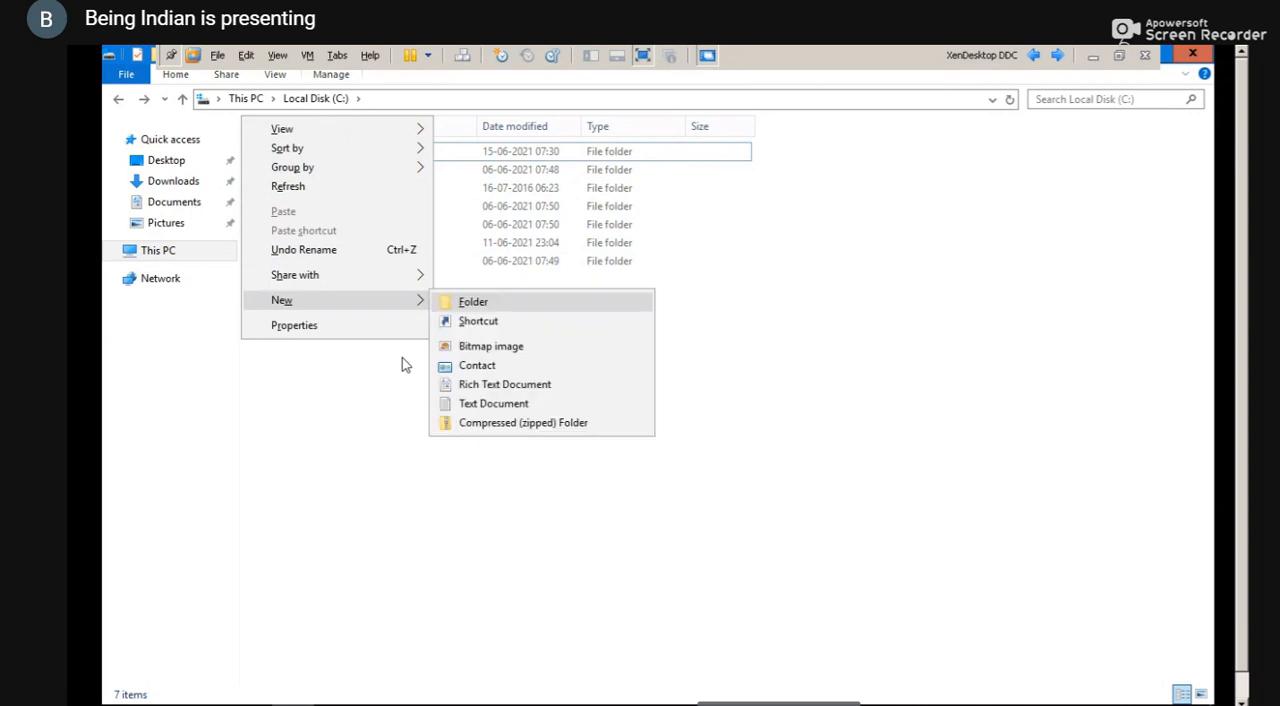
{"action": "key", "text": "Return"}
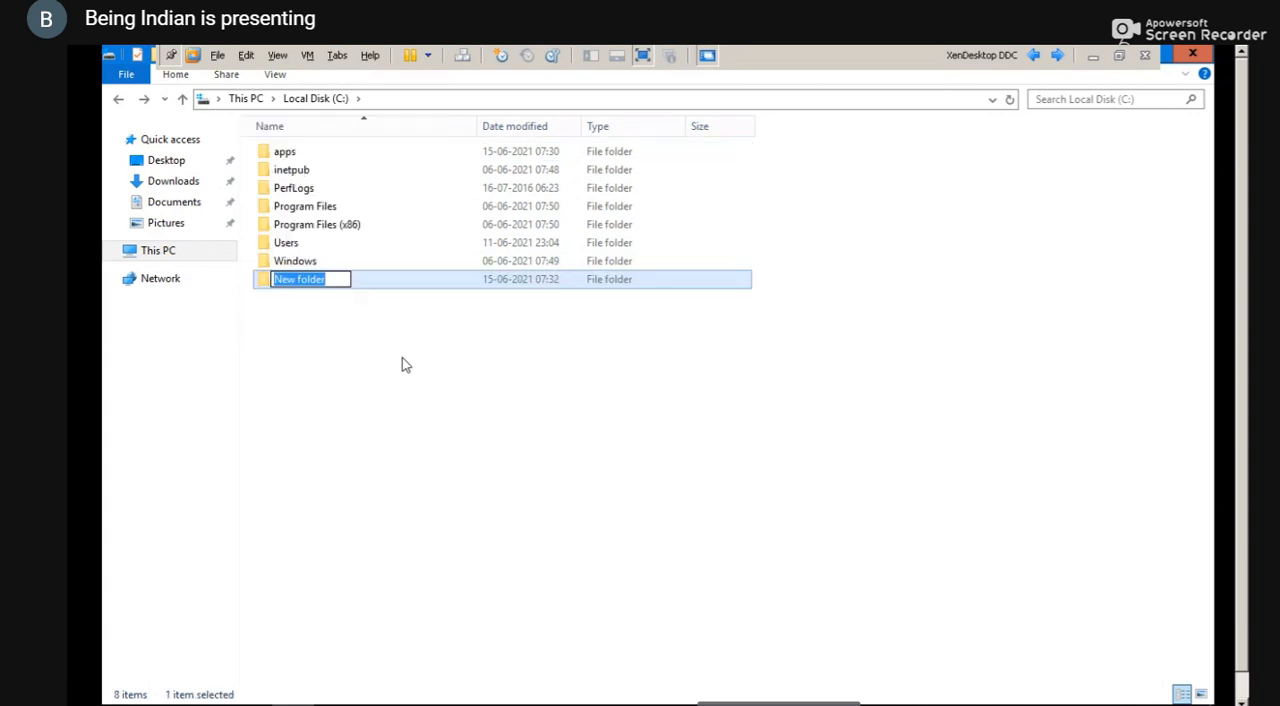
{"action": "type", "text": "app"}
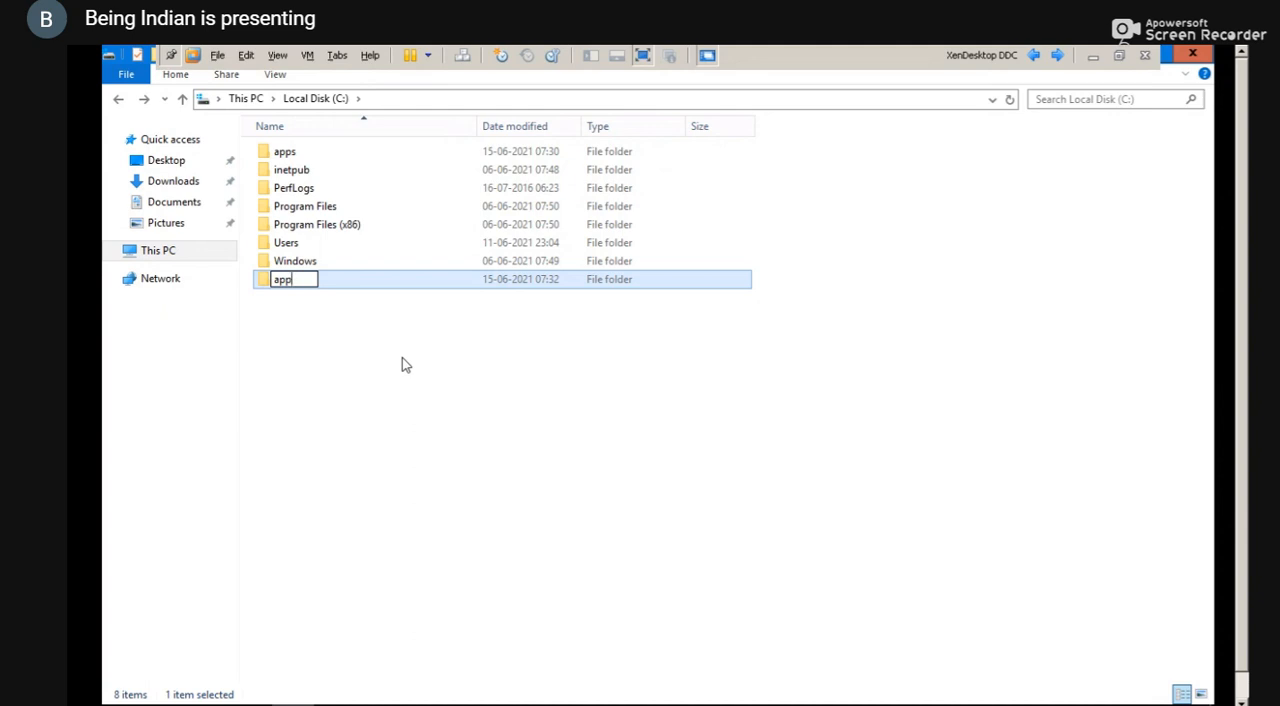
{"action": "key", "text": "Return"}
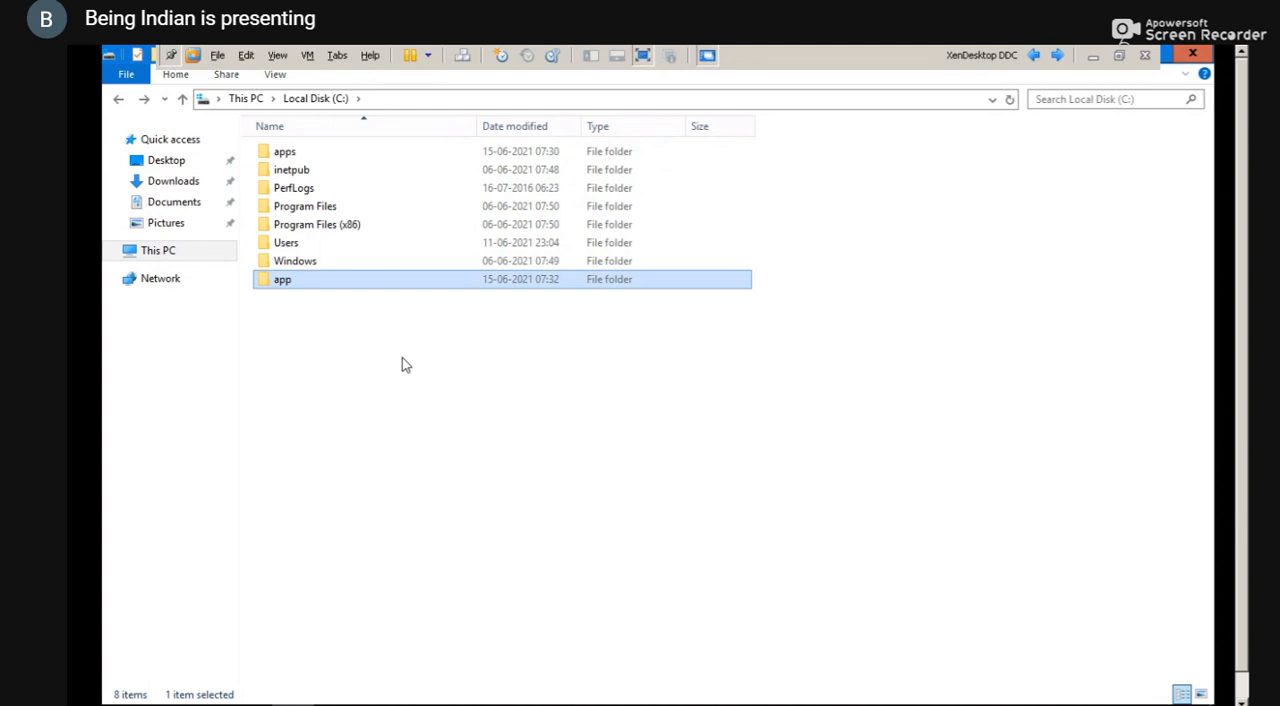
Open sharing with specific people for the app folder and add Everyone to the list
{"action": "key", "text": "shift+F10"}
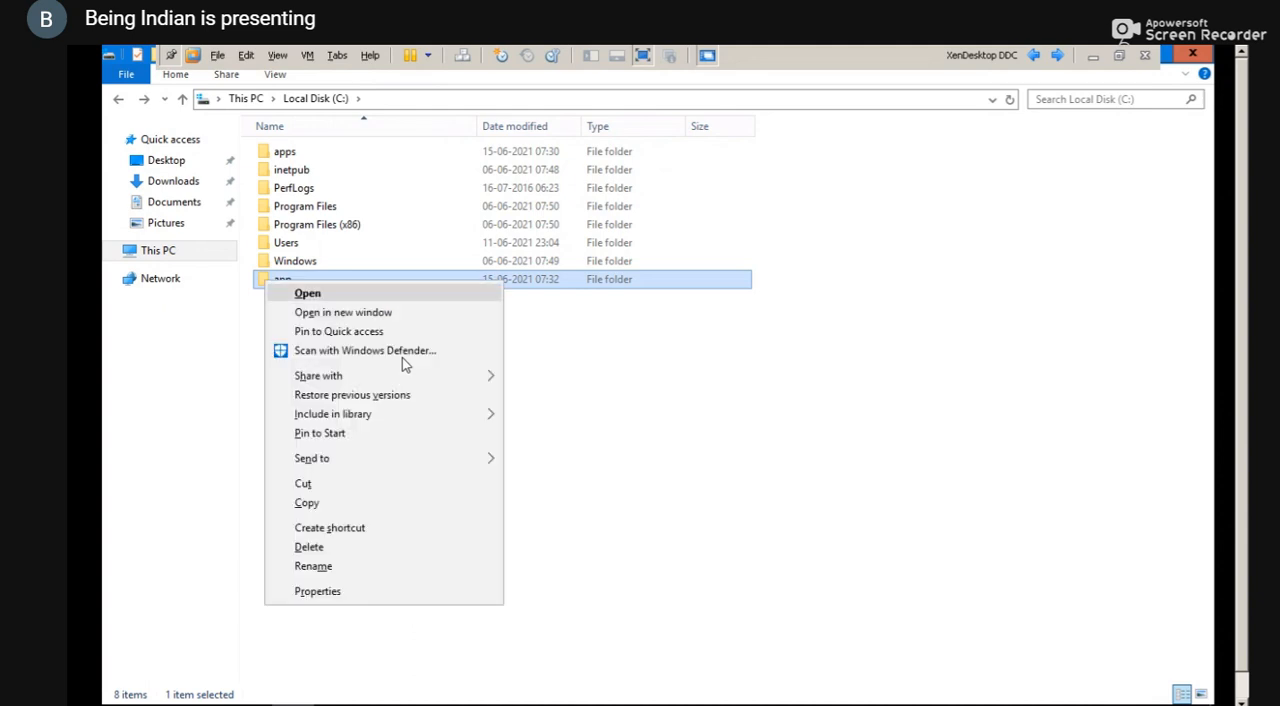
{"action": "key", "text": "Right"}
{"action": "key", "text": "Down"}
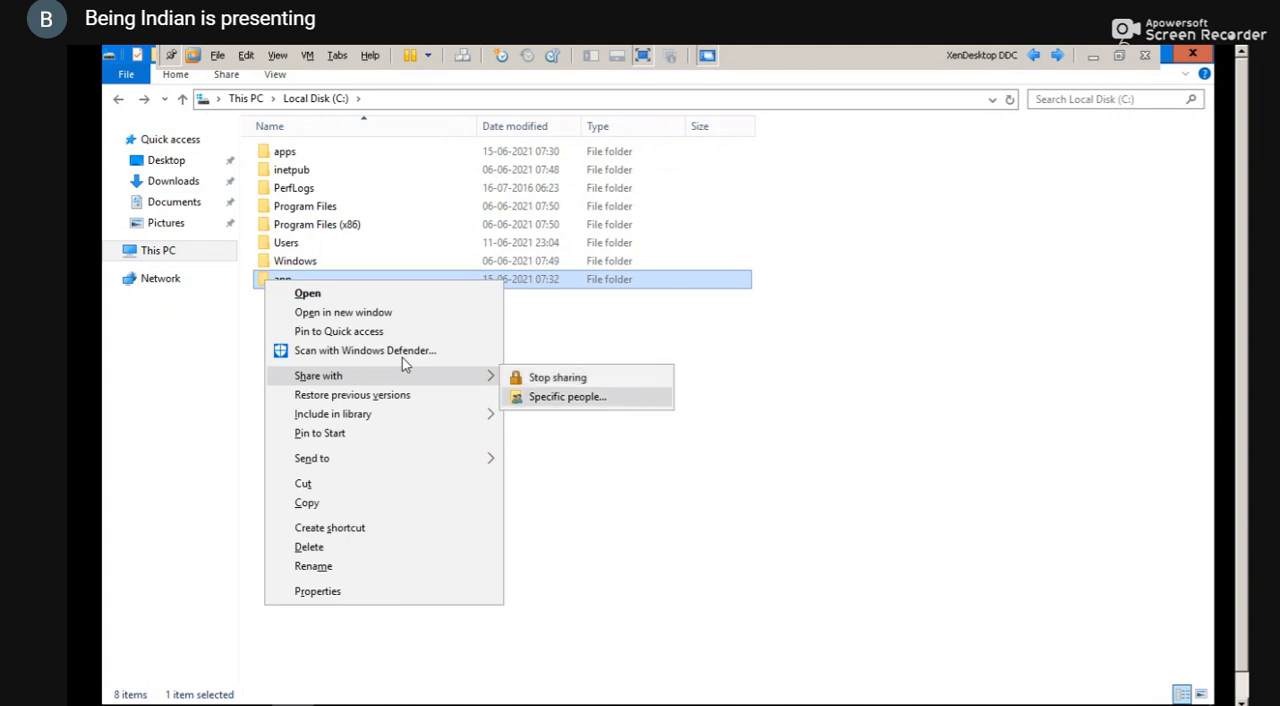
{"action": "key", "text": "Return"}
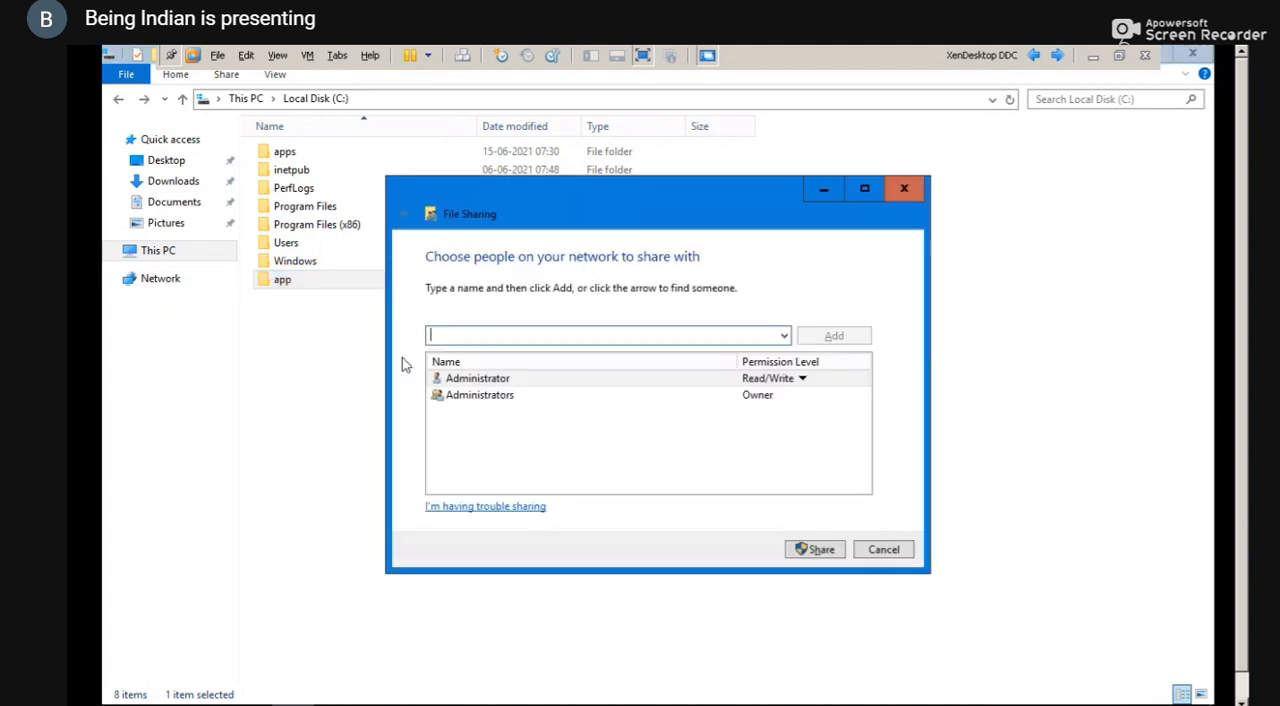
{"action": "type", "text": "evryone"}
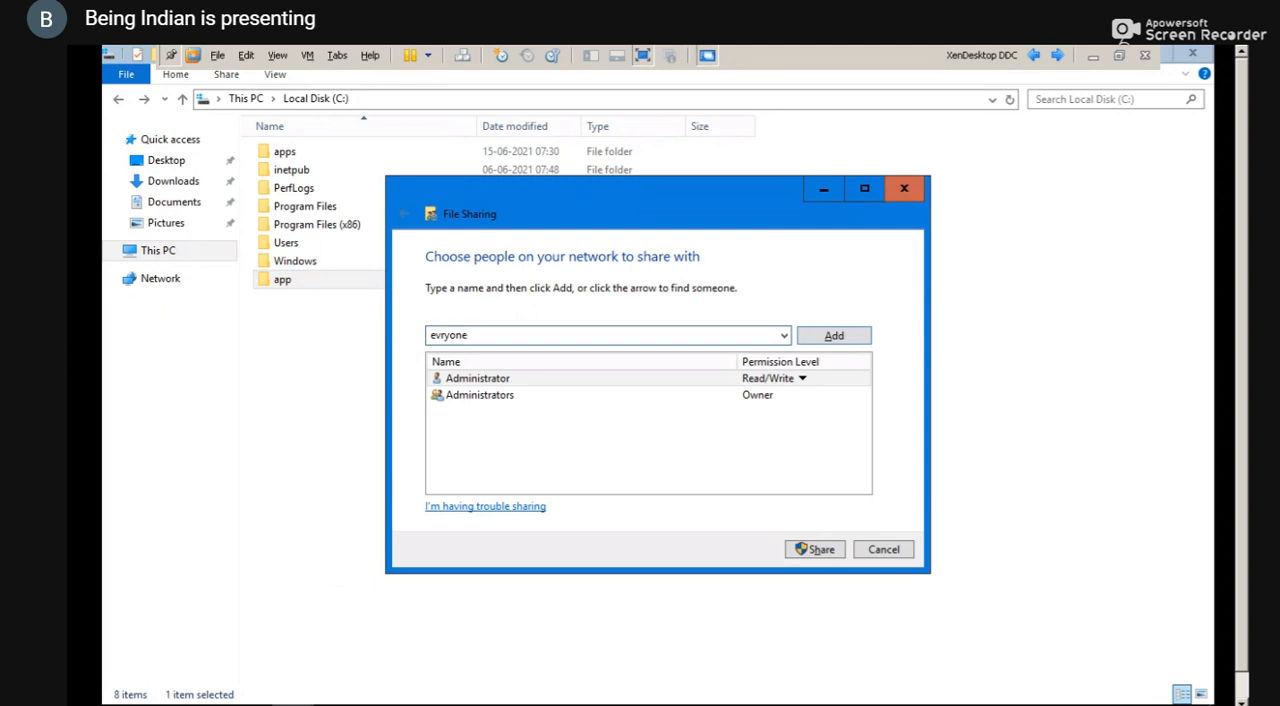
{"action": "key", "text": "Tab"}
{"action": "key", "text": "shift+Tab"}
{"action": "key", "text": "Right"}
{"action": "key", "text": "Left"}
{"action": "key", "text": "Left"}
{"action": "key", "text": "Left"}
{"action": "key", "text": "Left"}
{"action": "key", "text": "Left"}
{"action": "type", "text": "e"}
{"action": "key", "text": "BackSpace"}
{"action": "type", "text": "e"}
{"action": "key", "text": "Tab"}
{"action": "key", "text": "shift+Tab"}
{"action": "key", "text": "Return"}
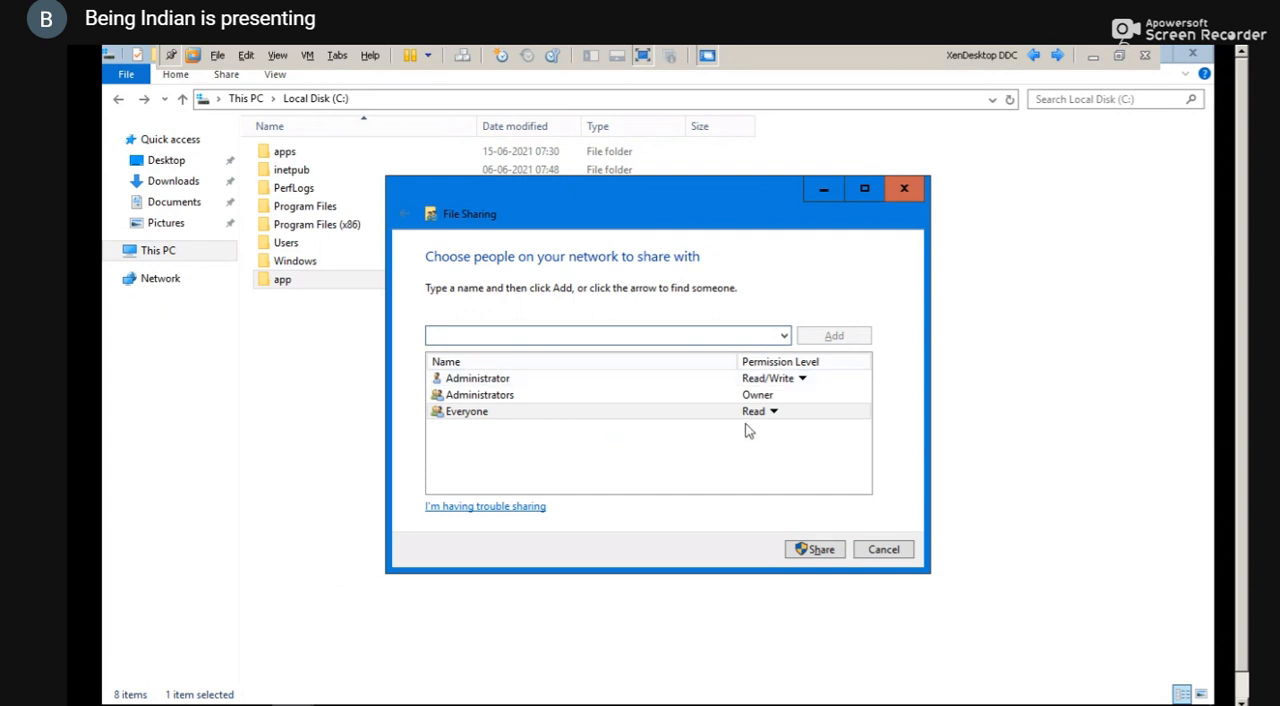
Give Everyone Read/Write permission, share the app folder and finish the File Sharing wizard
{"action": "left_click", "coordinate": [772, 418]}
{"action": "key", "text": "Down"}
{"action": "key", "text": "Down"}
{"action": "key", "text": "Return"}
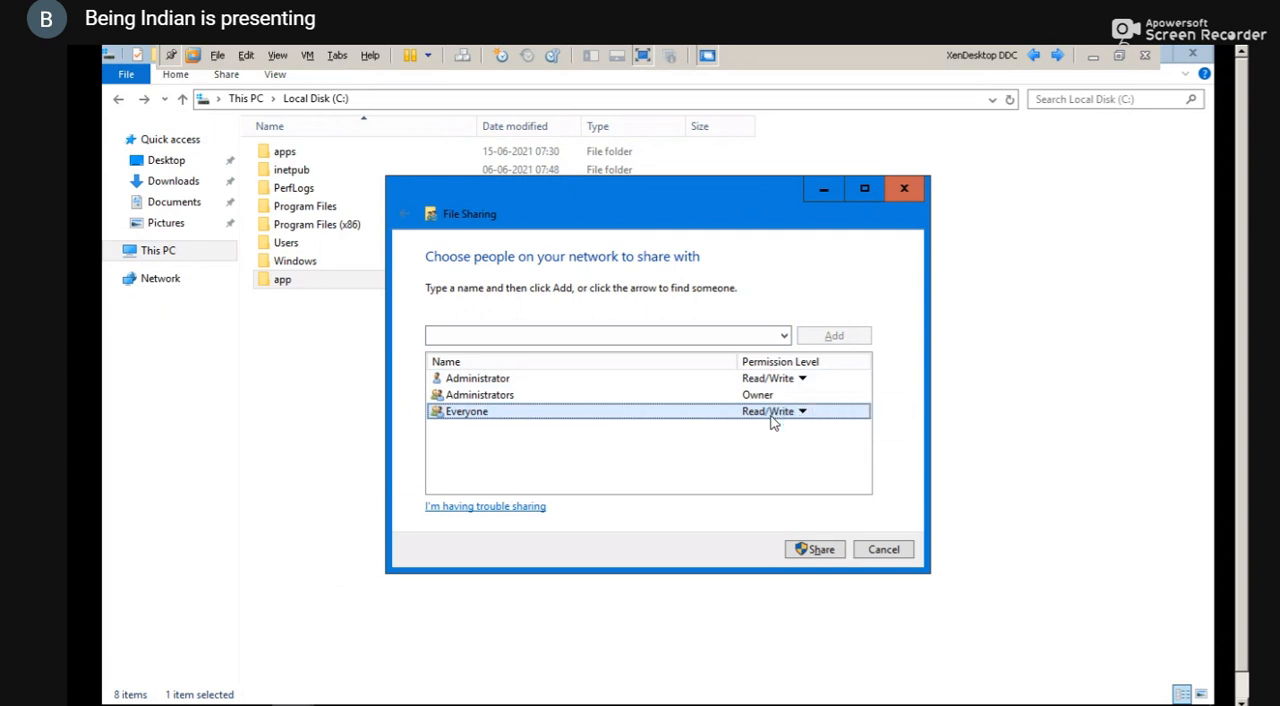
{"action": "left_click", "coordinate": [815, 551]}
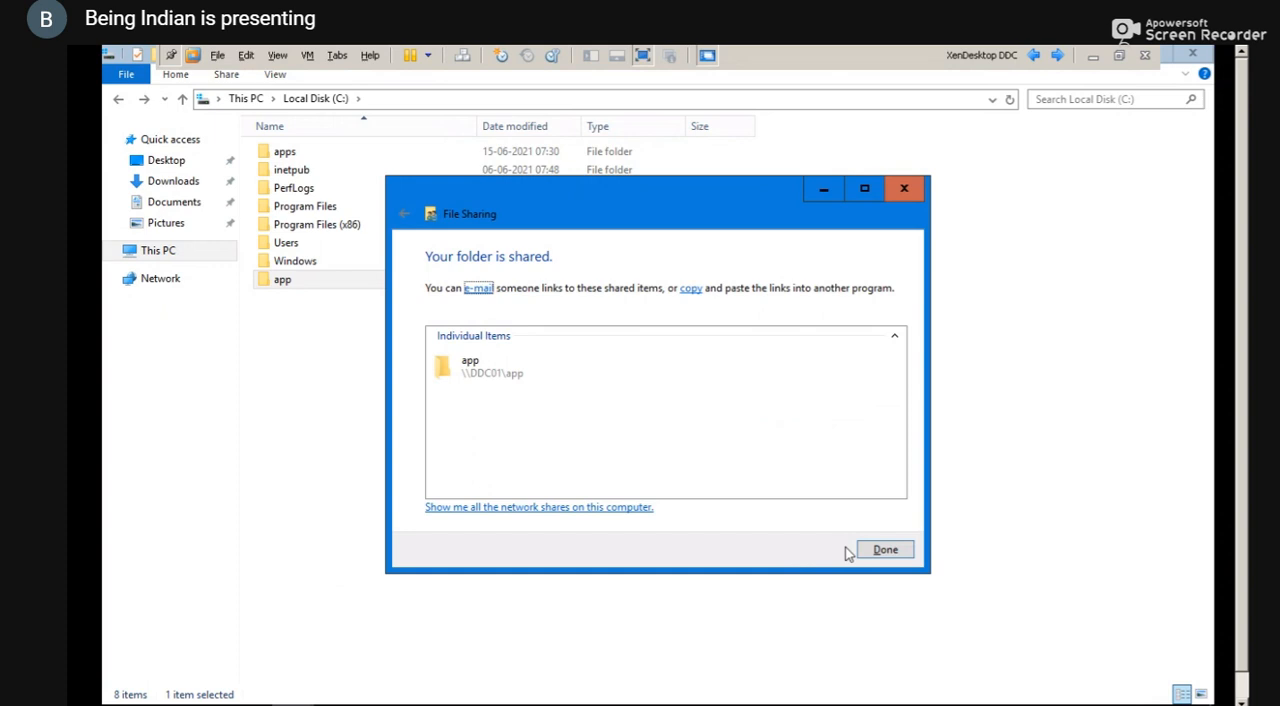
{"action": "left_click", "coordinate": [883, 551]}
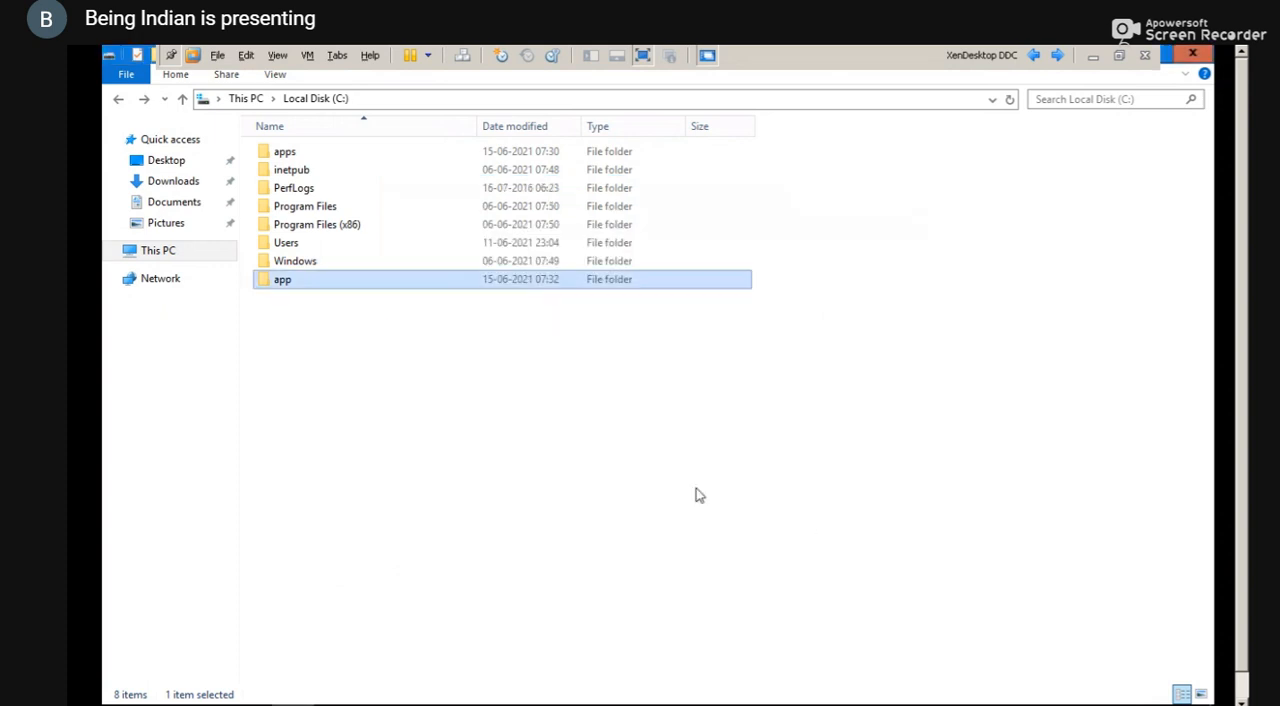
Review the advanced sharing settings and share permissions of the app folder, then close its properties
{"action": "right_click", "coordinate": [395, 285]}
{"action": "key", "text": "Up"}
{"action": "key", "text": "Return"}
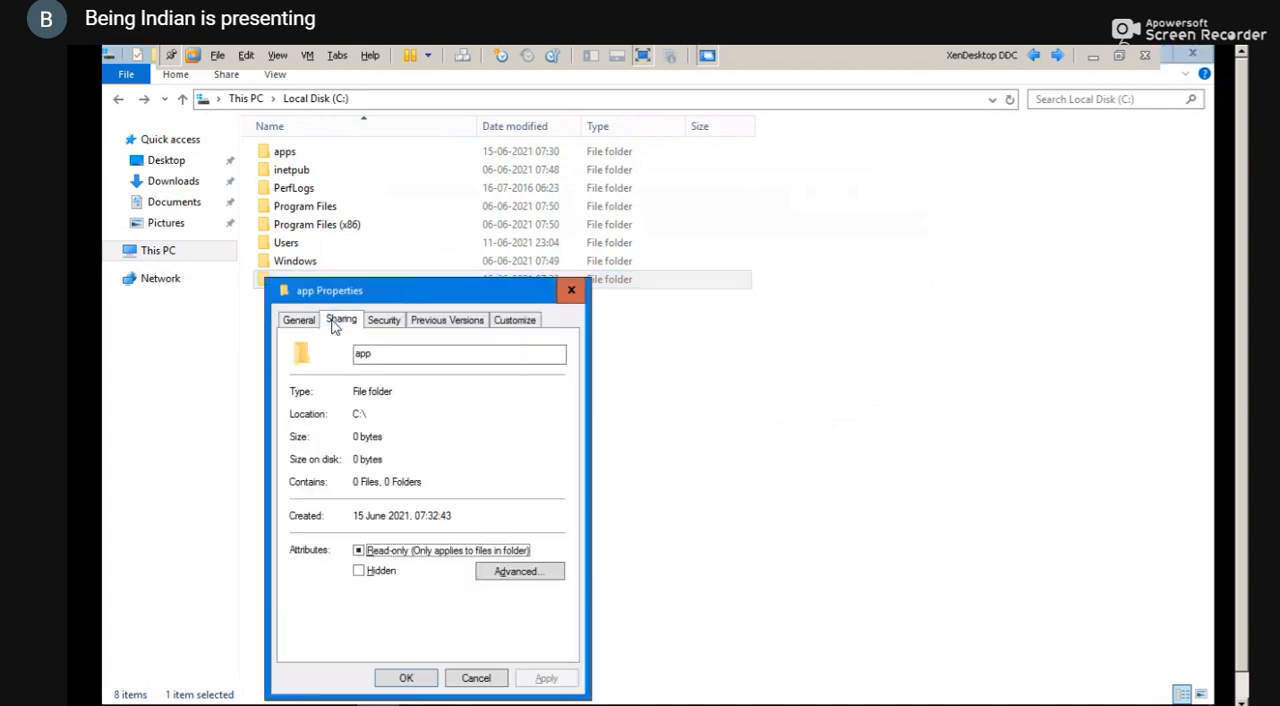
{"action": "left_click", "coordinate": [337, 322]}
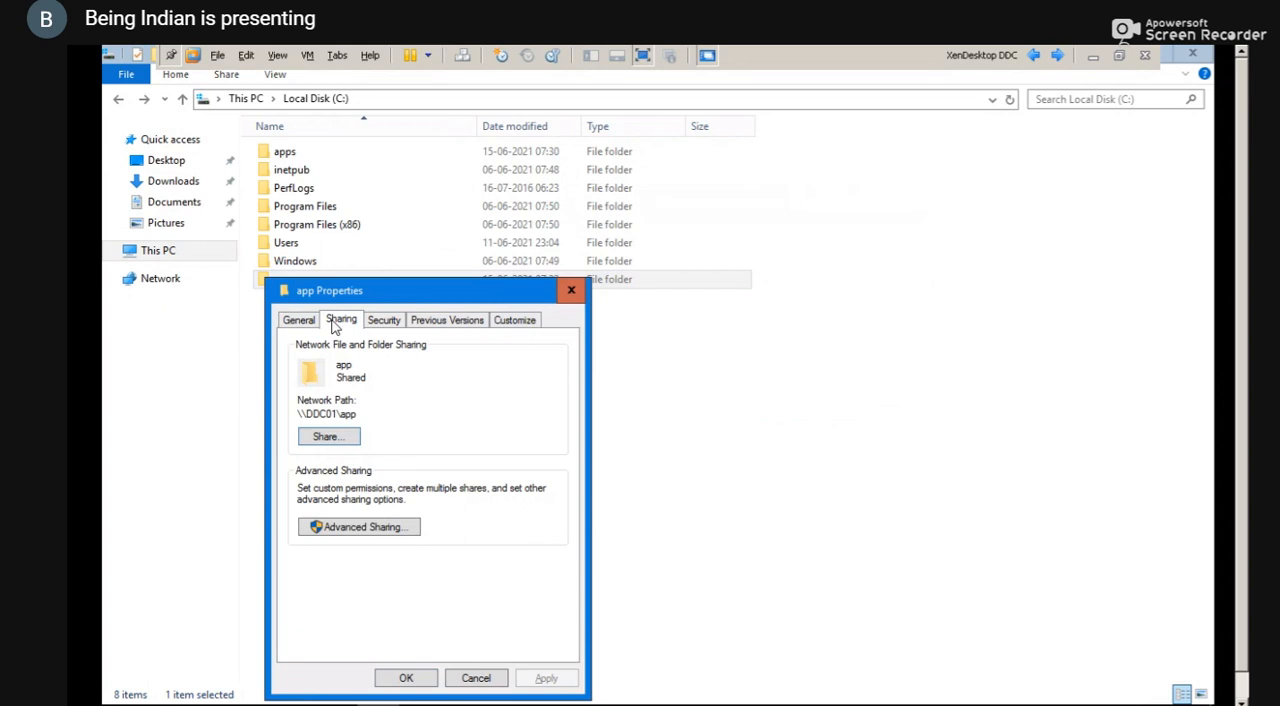
{"action": "left_click", "coordinate": [366, 528]}
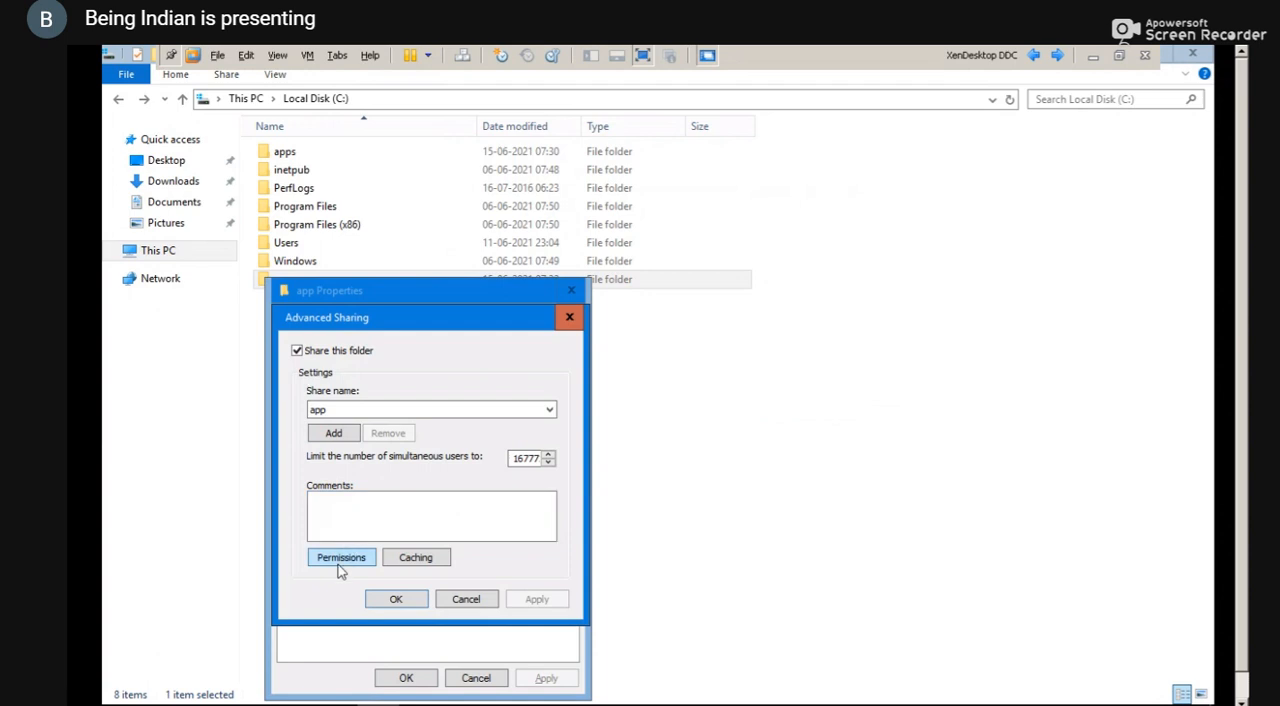
{"action": "left_click", "coordinate": [340, 560]}
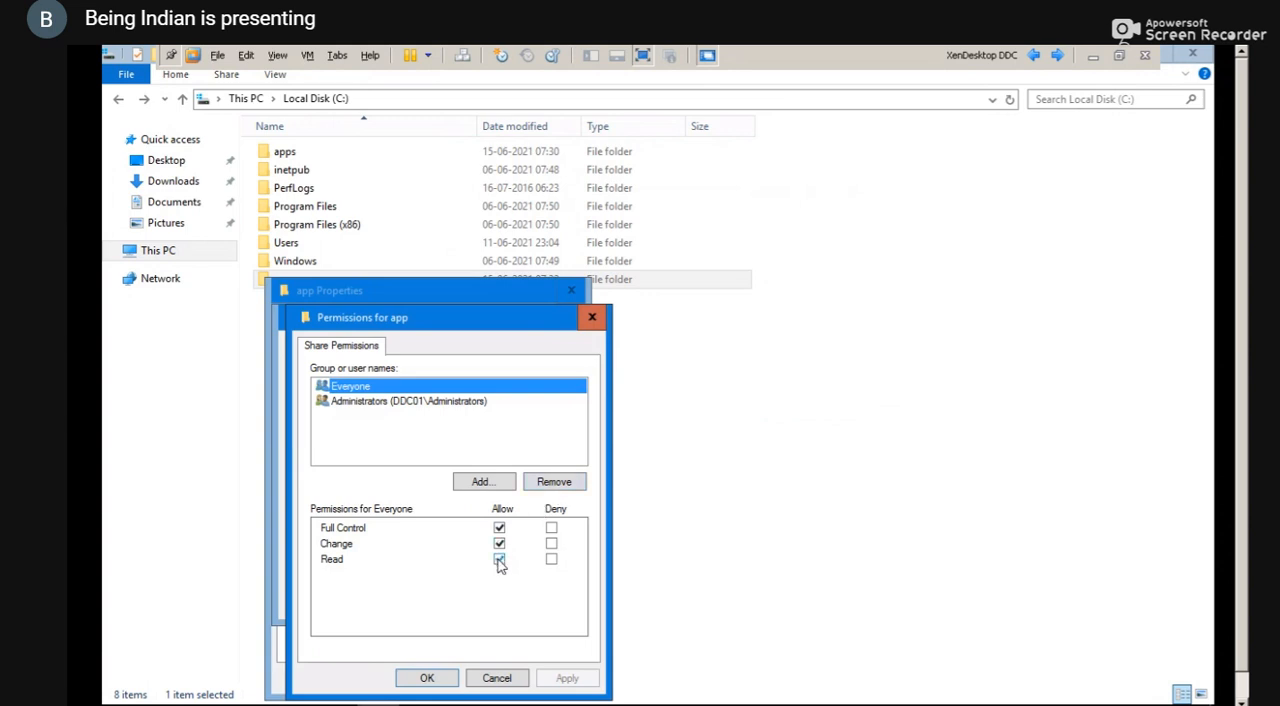
{"action": "left_click", "coordinate": [592, 317]}
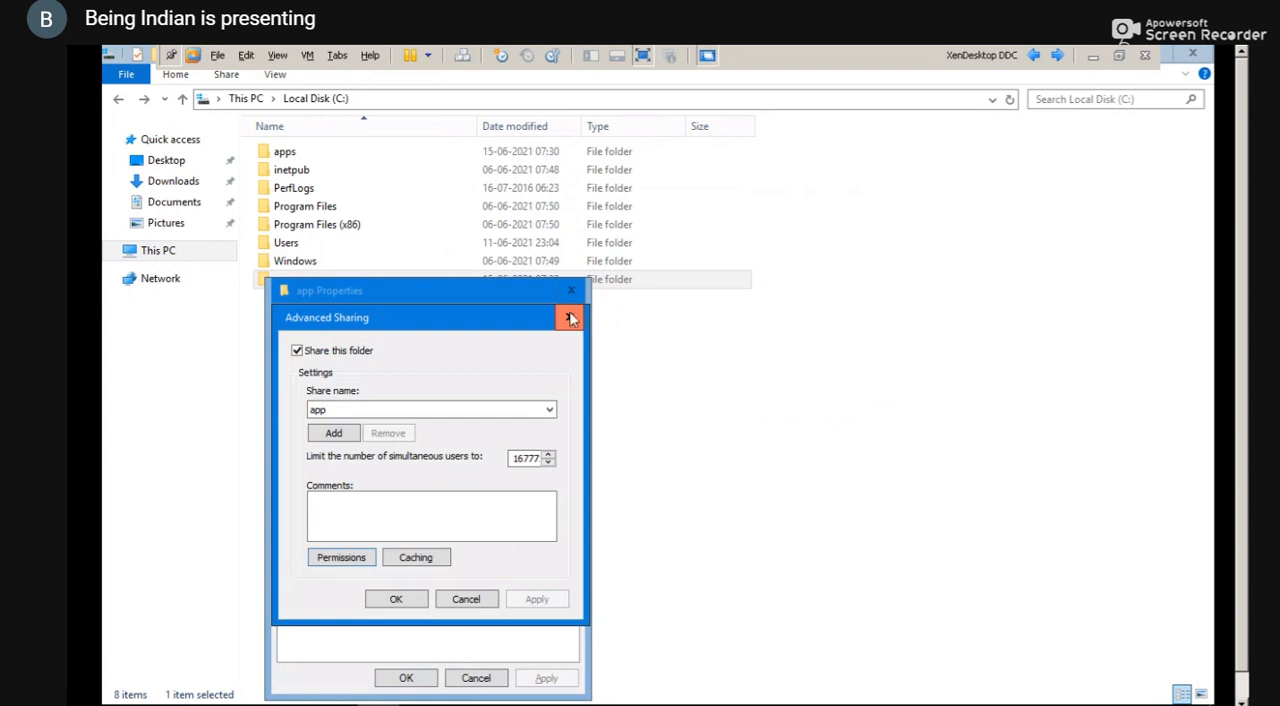
{"action": "left_click", "coordinate": [570, 318]}
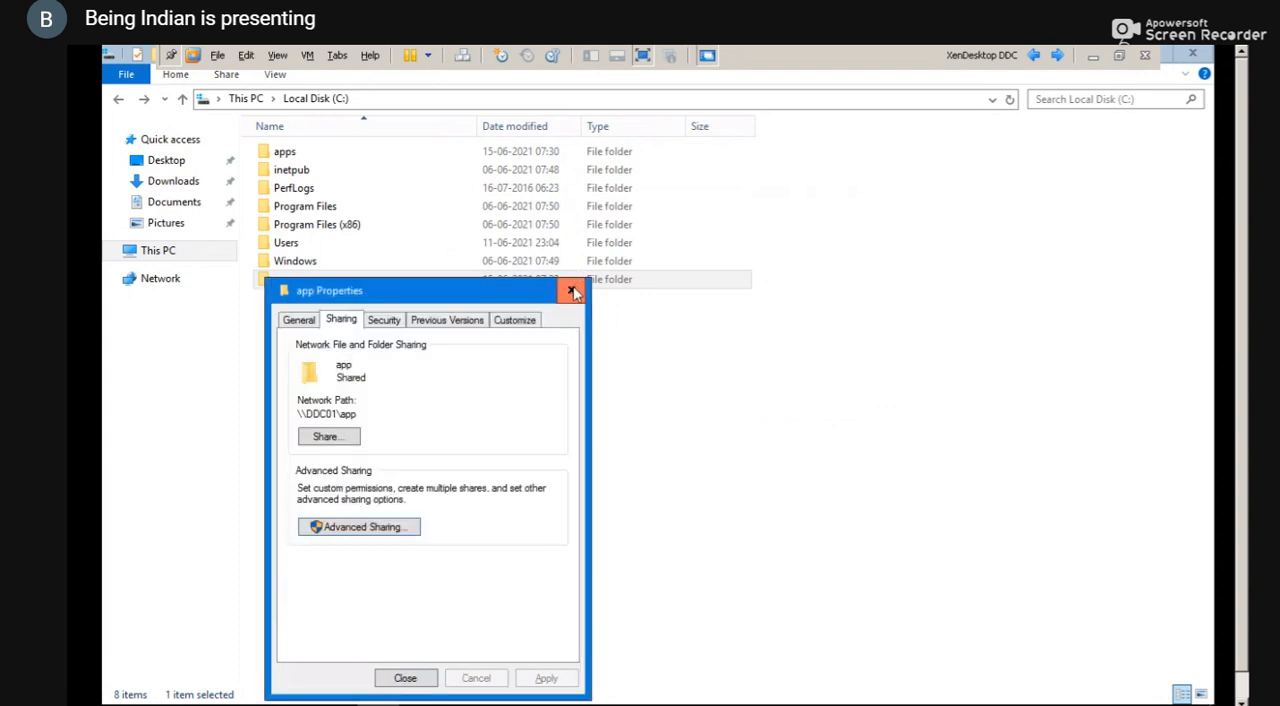
{"action": "left_click", "coordinate": [572, 291]}
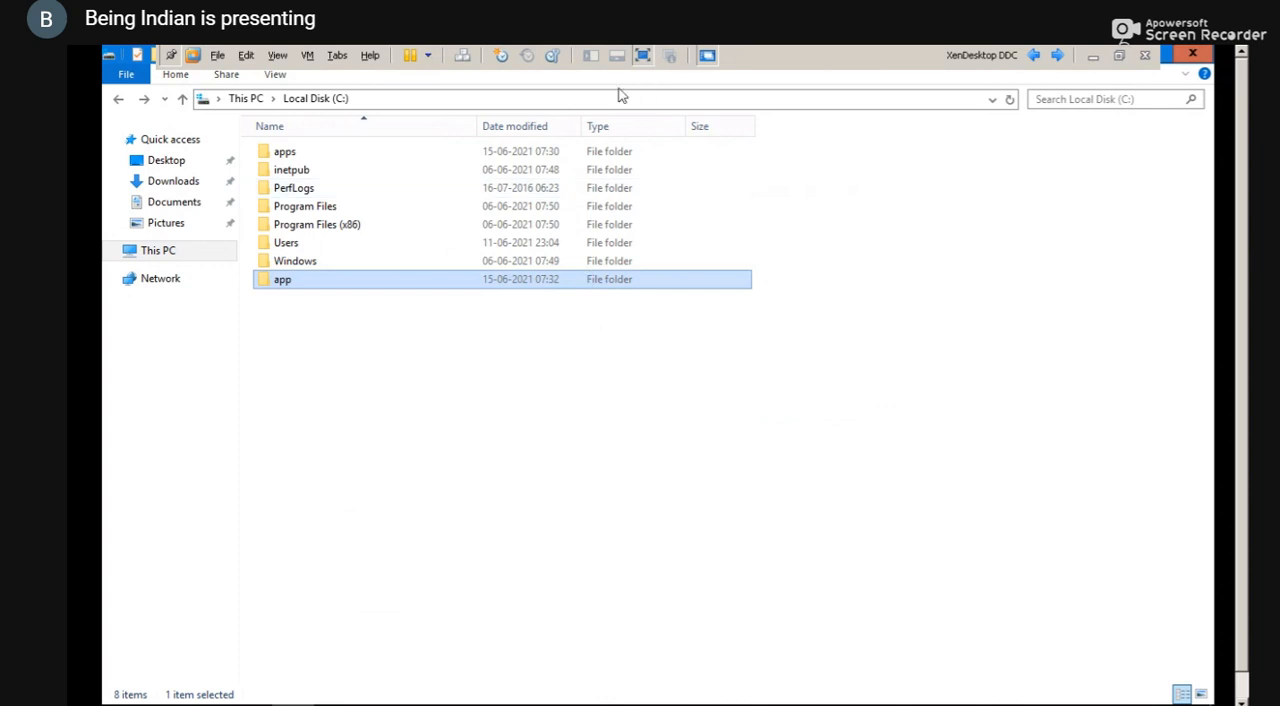
Open the app folder, leave the VM's full-screen view and switch to the vlc search results on the host computer
{"action": "double_click", "coordinate": [446, 286]}
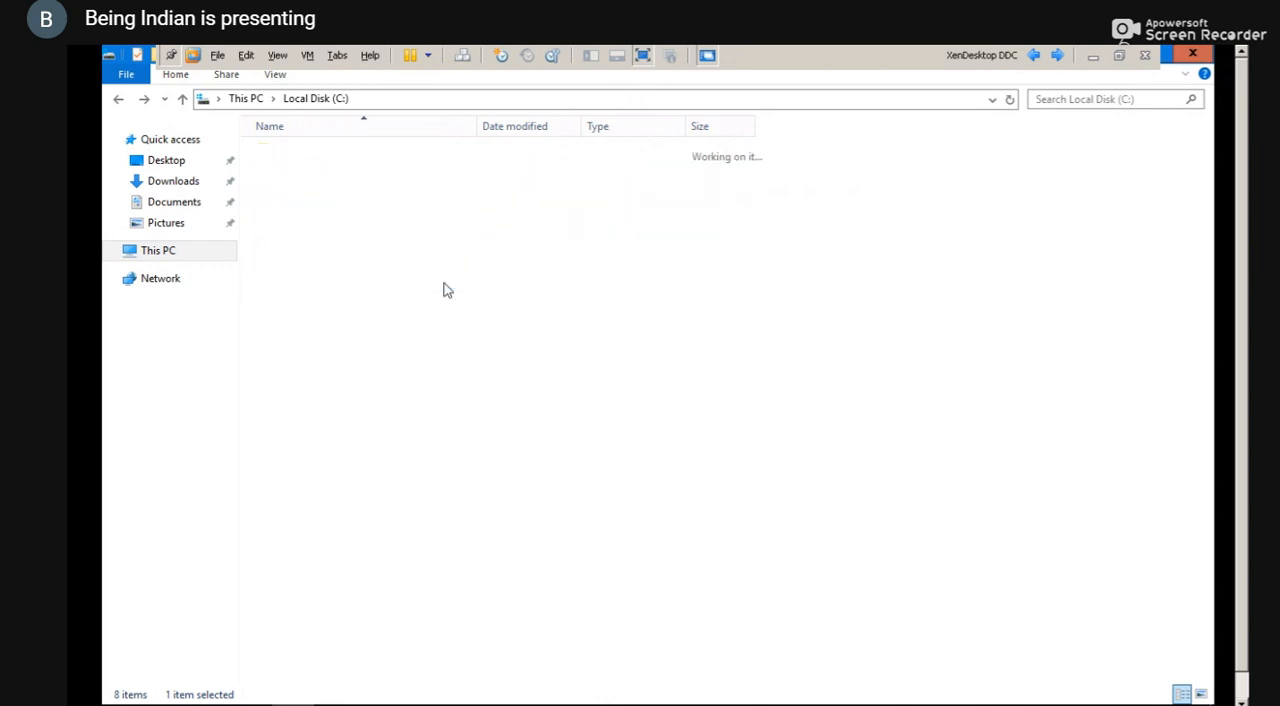
{"action": "left_click", "coordinate": [645, 56]}
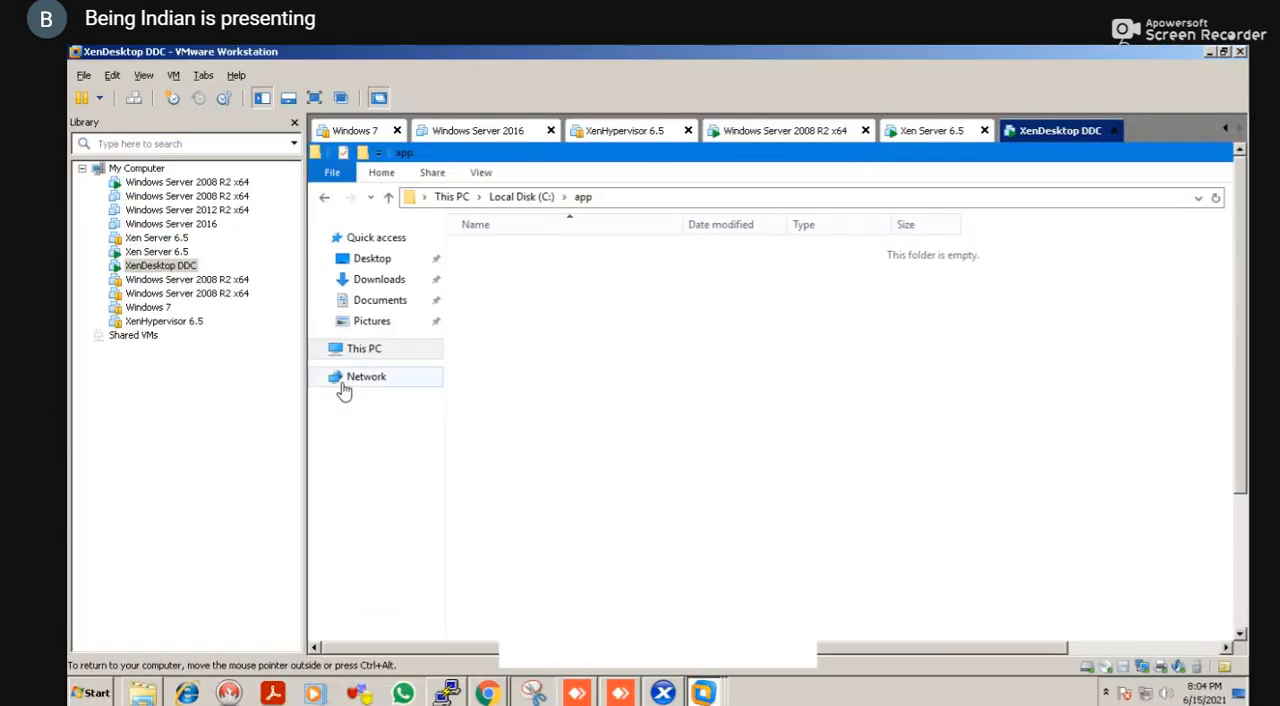
{"action": "key", "text": "alt+Tab"}
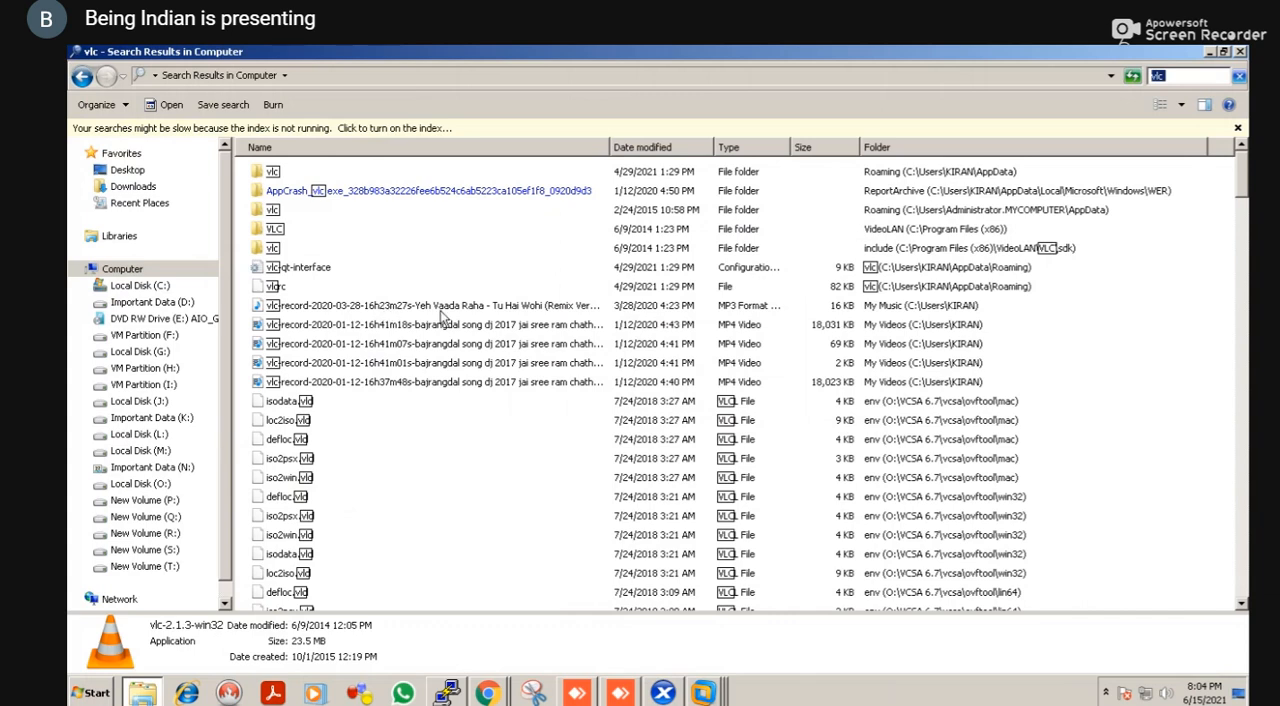
Find the vlc-2.1.3-win32 installer located in Documents (D:) among the search results and copy it
{"action": "left_click", "coordinate": [442, 310]}
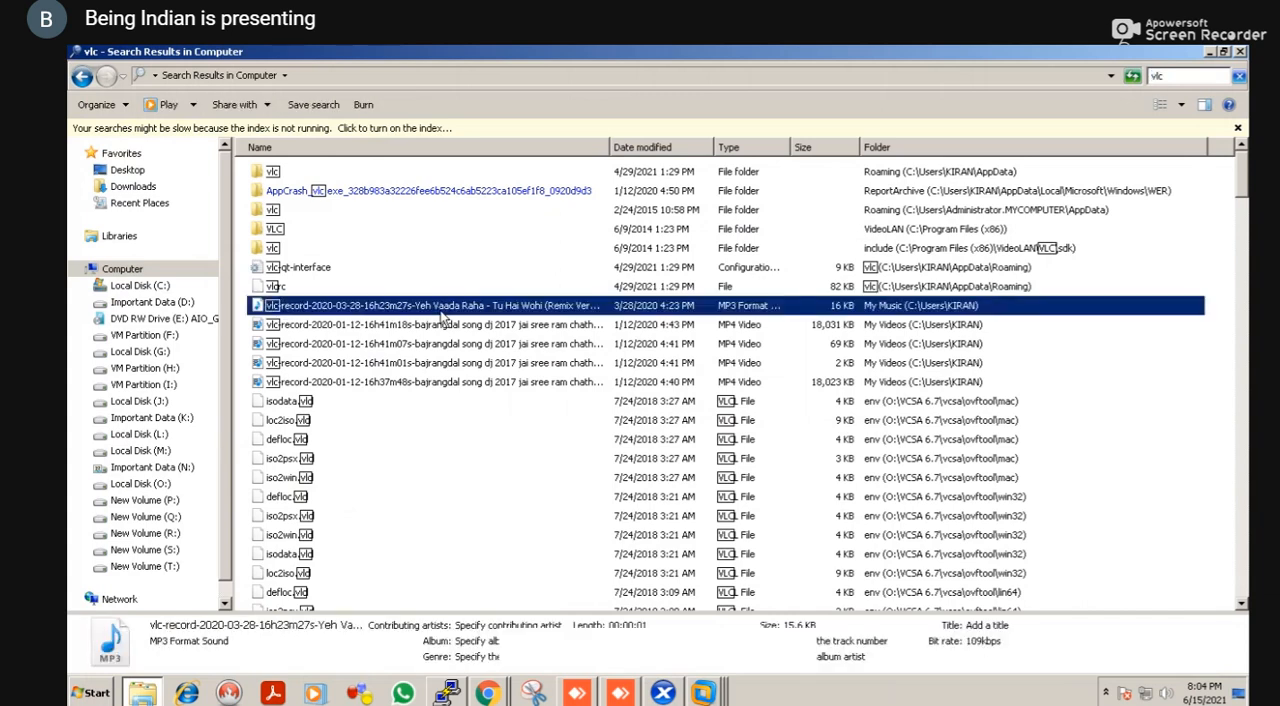
{"action": "key", "text": "Down"}
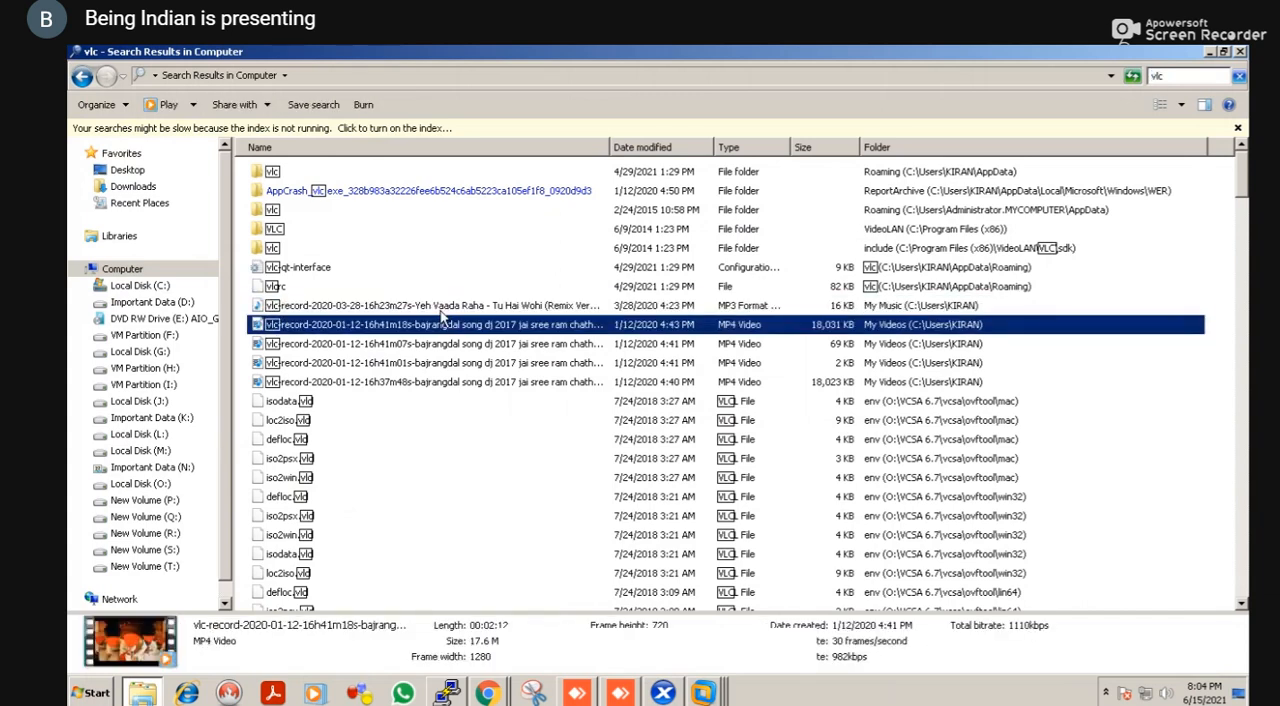
{"action": "key", "text": "End"}
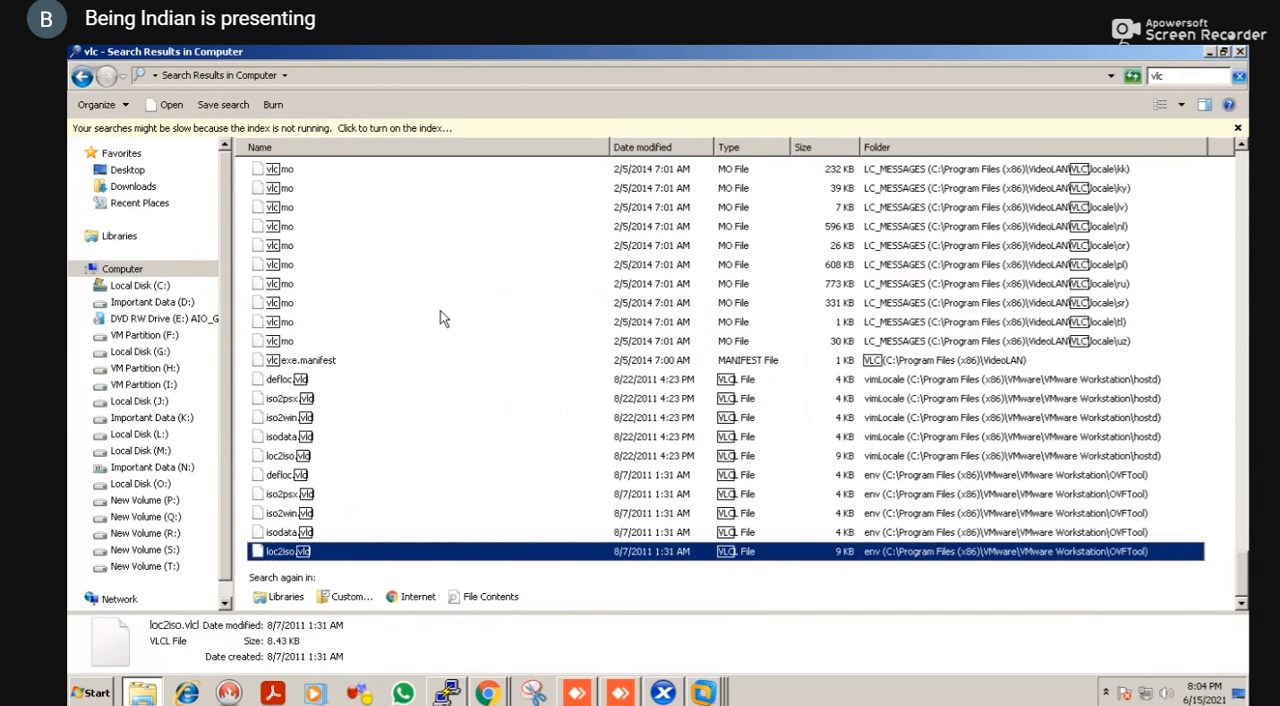
{"action": "key", "text": "Home"}
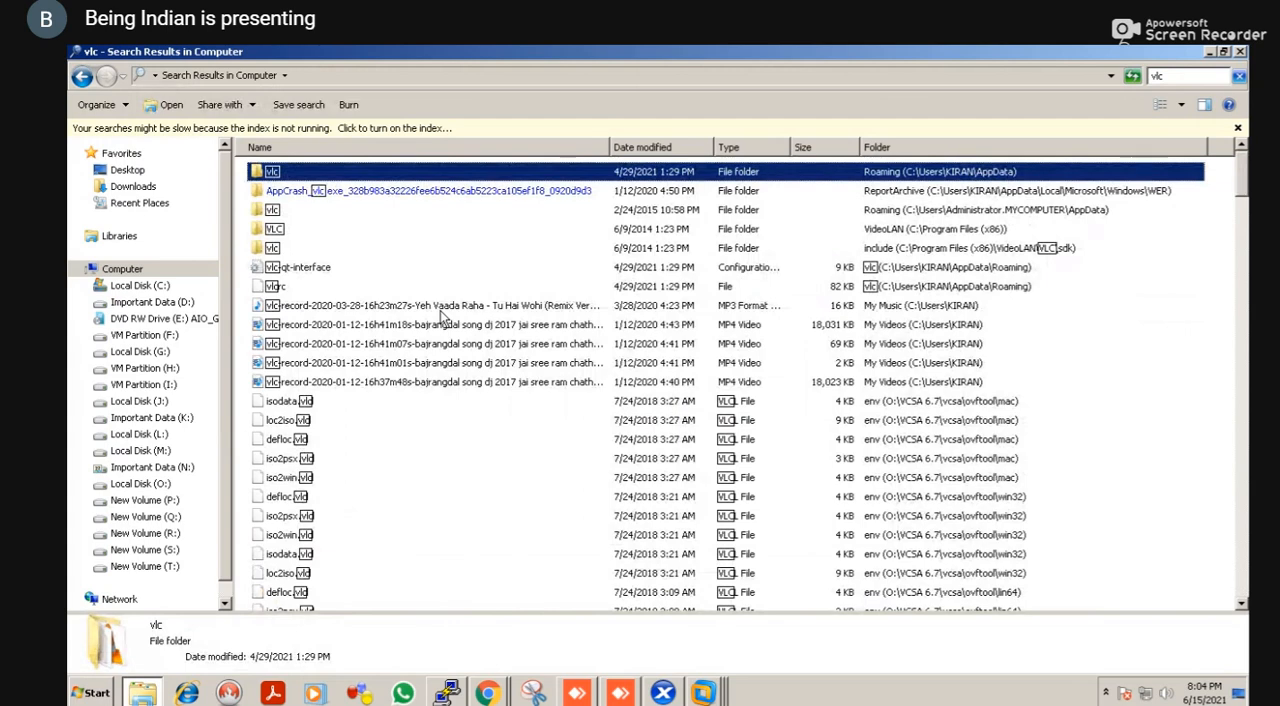
{"action": "key", "text": "Page_Down"}
{"action": "key", "text": "Page_Down"}
{"action": "key", "text": "Page_Down"}
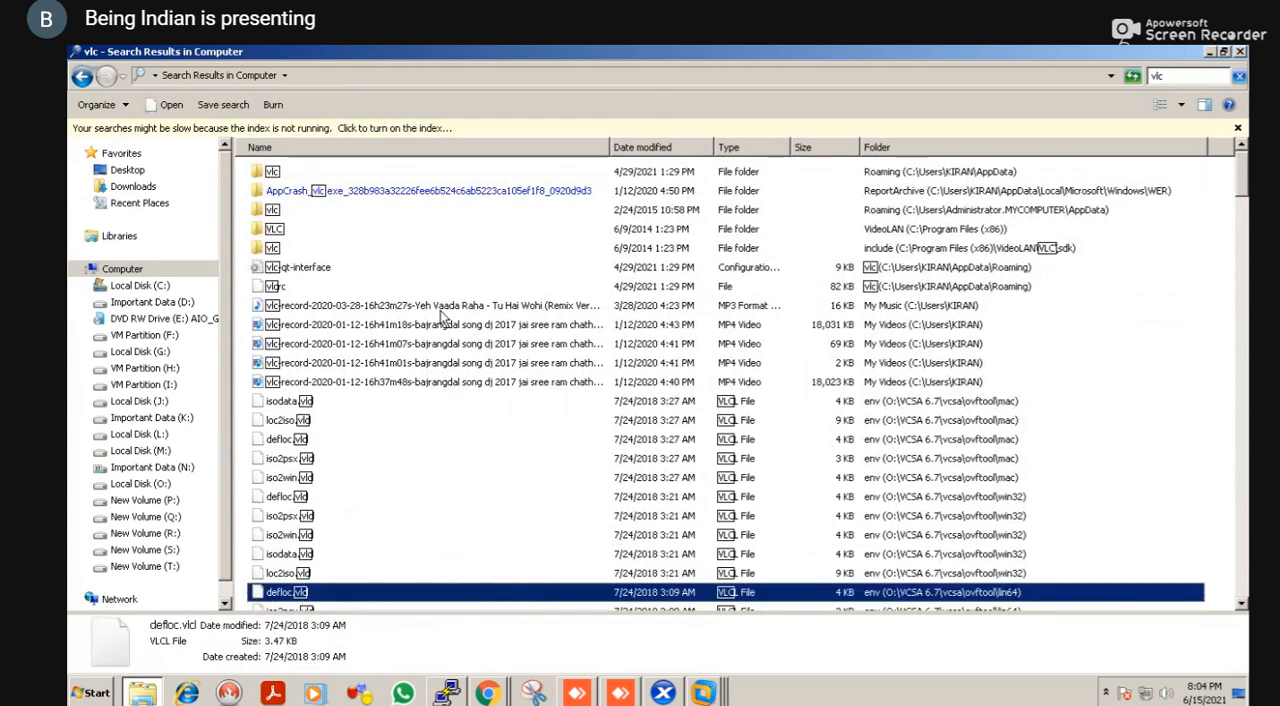
{"action": "key", "text": "Up"}
{"action": "key", "text": "Up"}
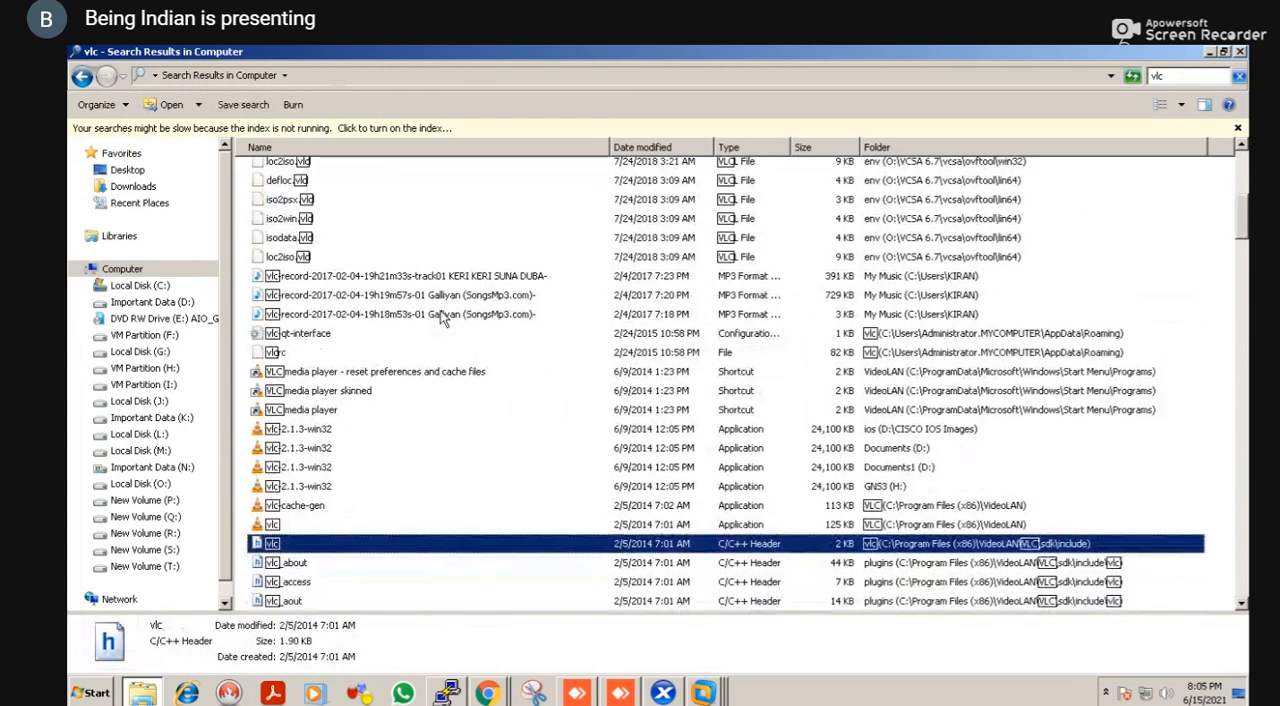
{"action": "key", "text": "Up"}
{"action": "key", "text": "Up"}
{"action": "key", "text": "Up"}
{"action": "key", "text": "Up"}
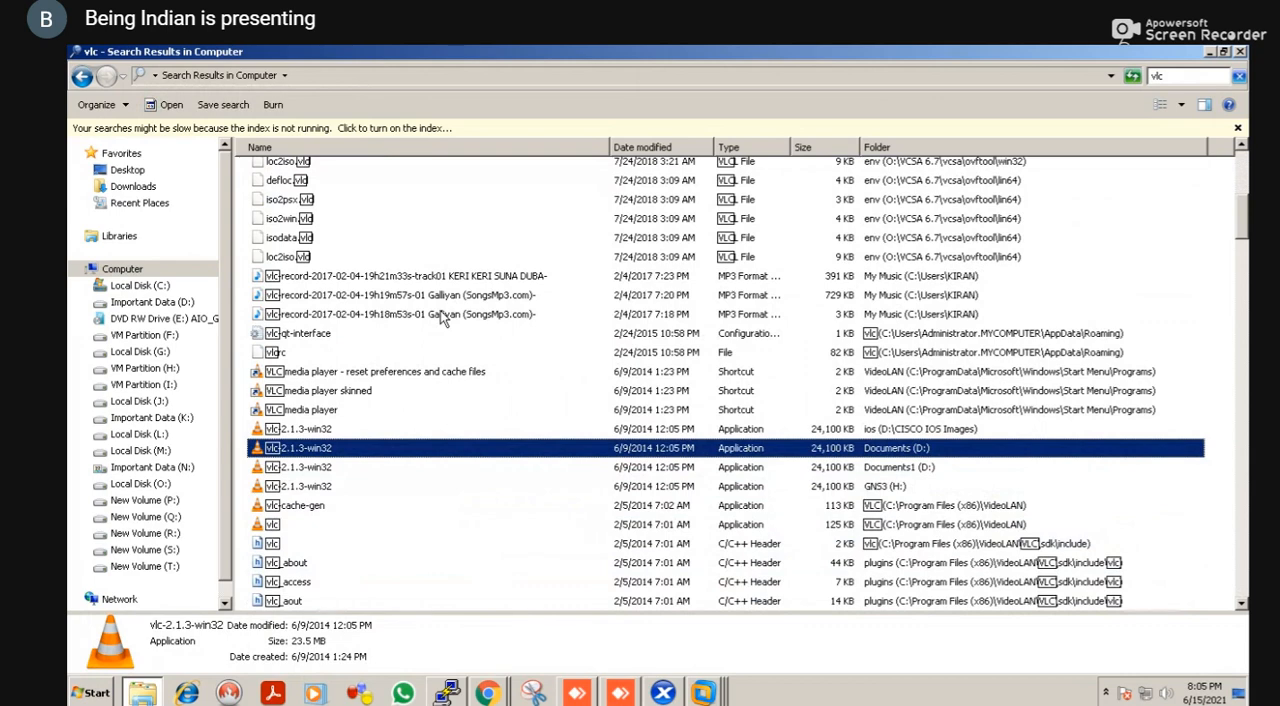
Paste the VLC installer into the app folder on XenDesktop DDC, then switch to the MASTERVDA console in XenCenter
{"action": "key", "text": "alt+Tab"}
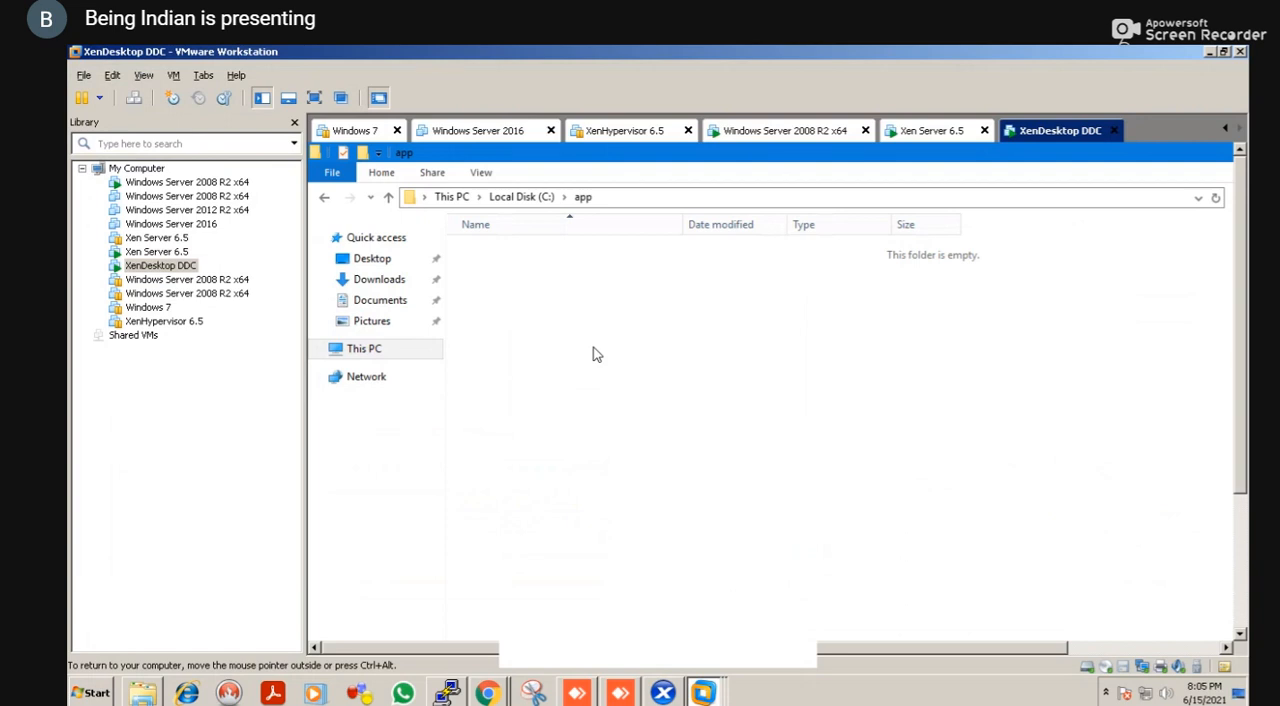
{"action": "key", "text": "ctrl+v"}
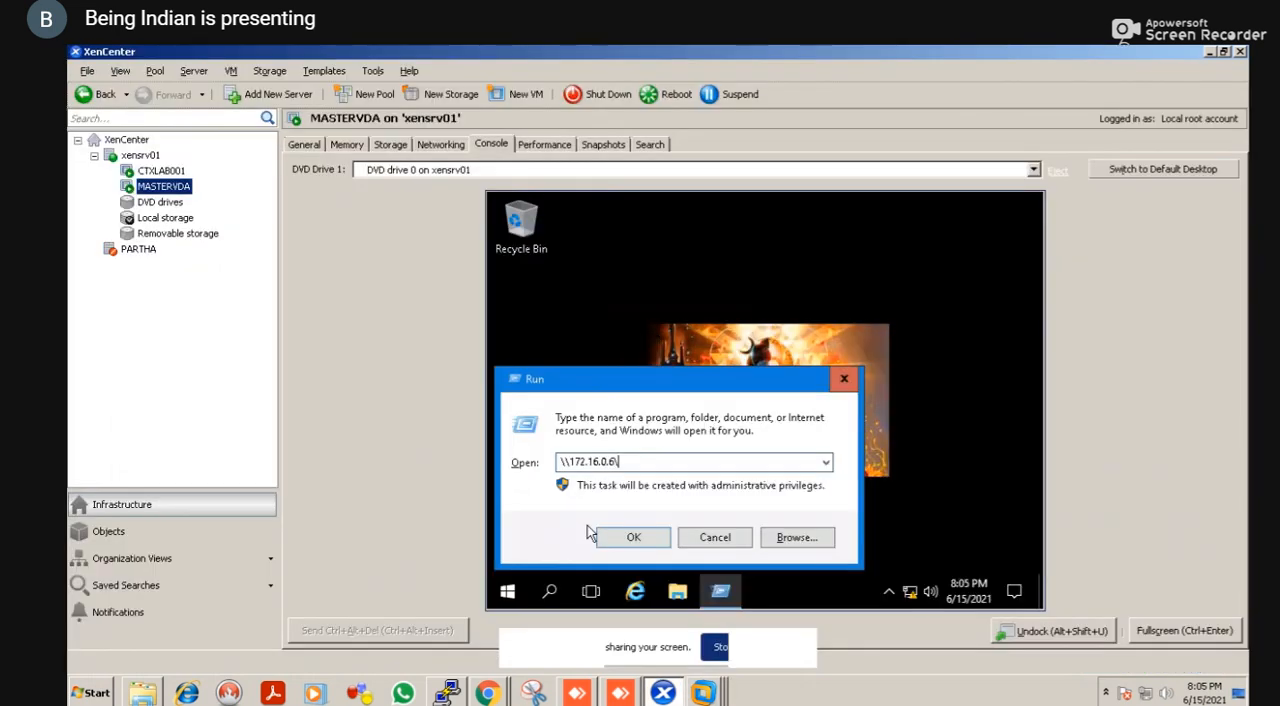
{"action": "key", "text": "Return"}
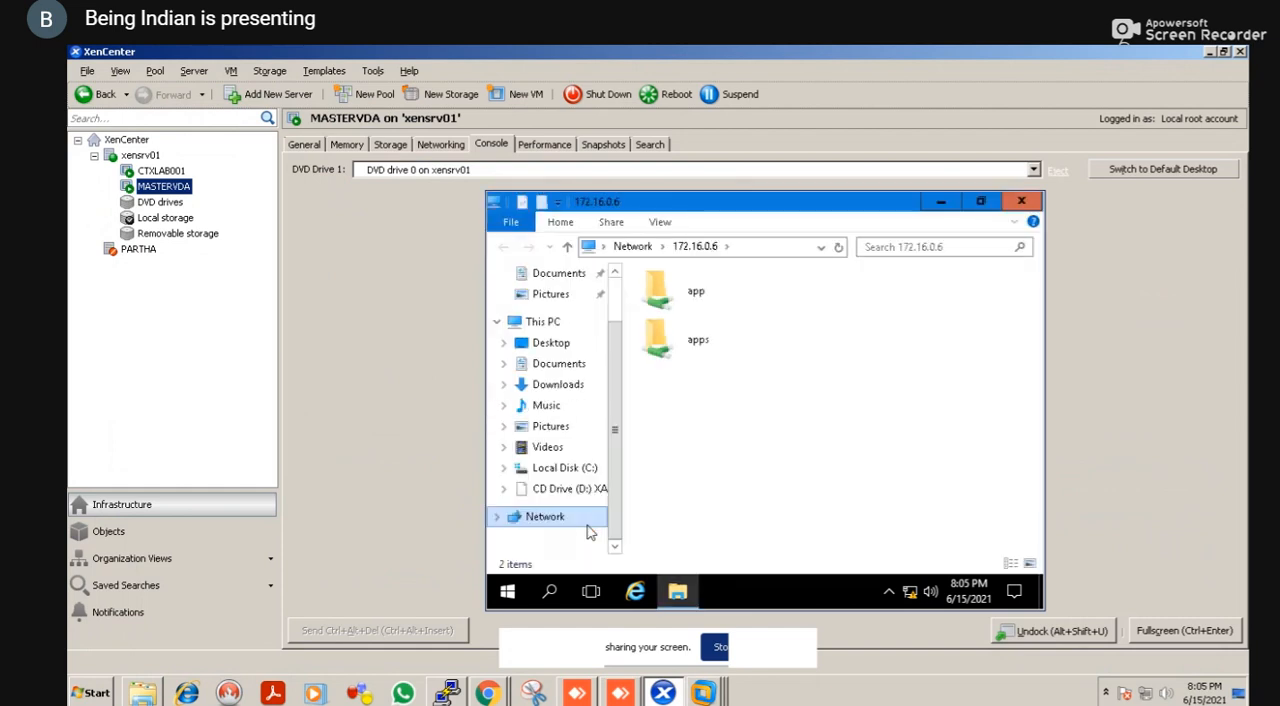
Copy vlc-2.1.3-win32 from the app share on 172.16.0.6 to the MASTERVDA desktop and close the folder window
{"action": "double_click", "coordinate": [683, 304]}
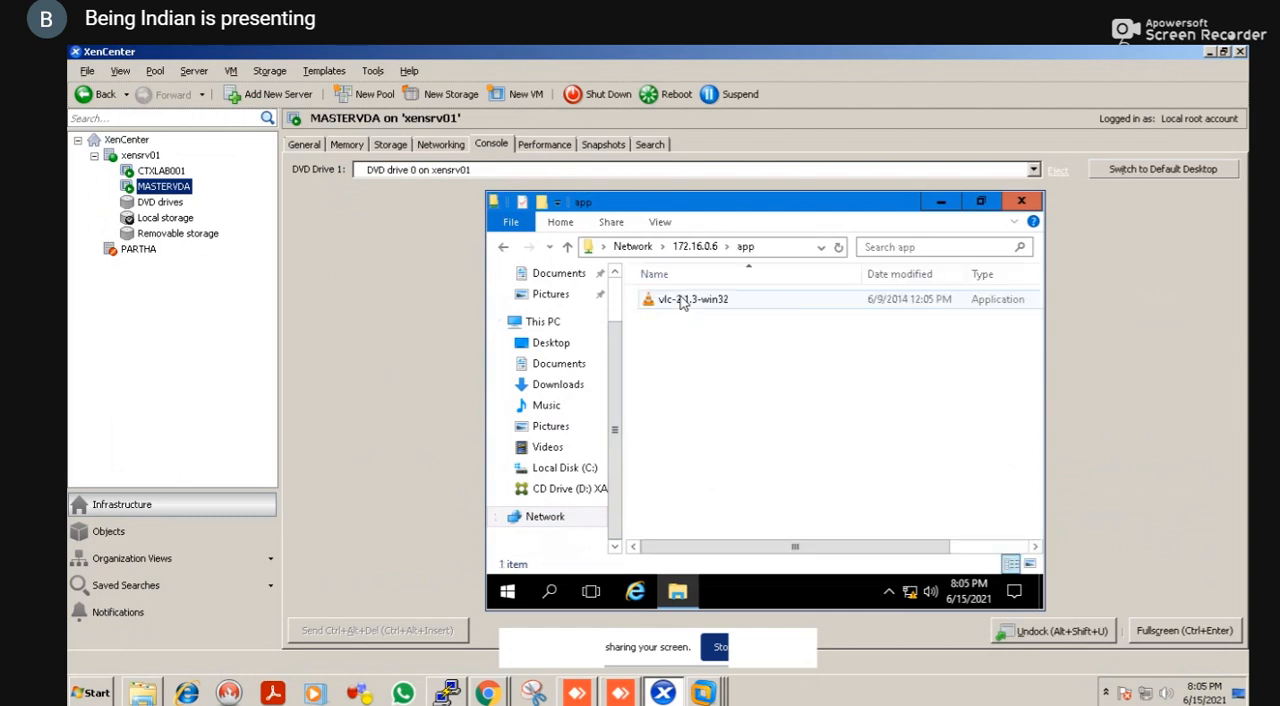
{"action": "left_click", "coordinate": [695, 305]}
{"action": "left_click_drag", "start_coordinate": [702, 311], "coordinate": [801, 344]}
{"action": "key", "text": "Escape"}
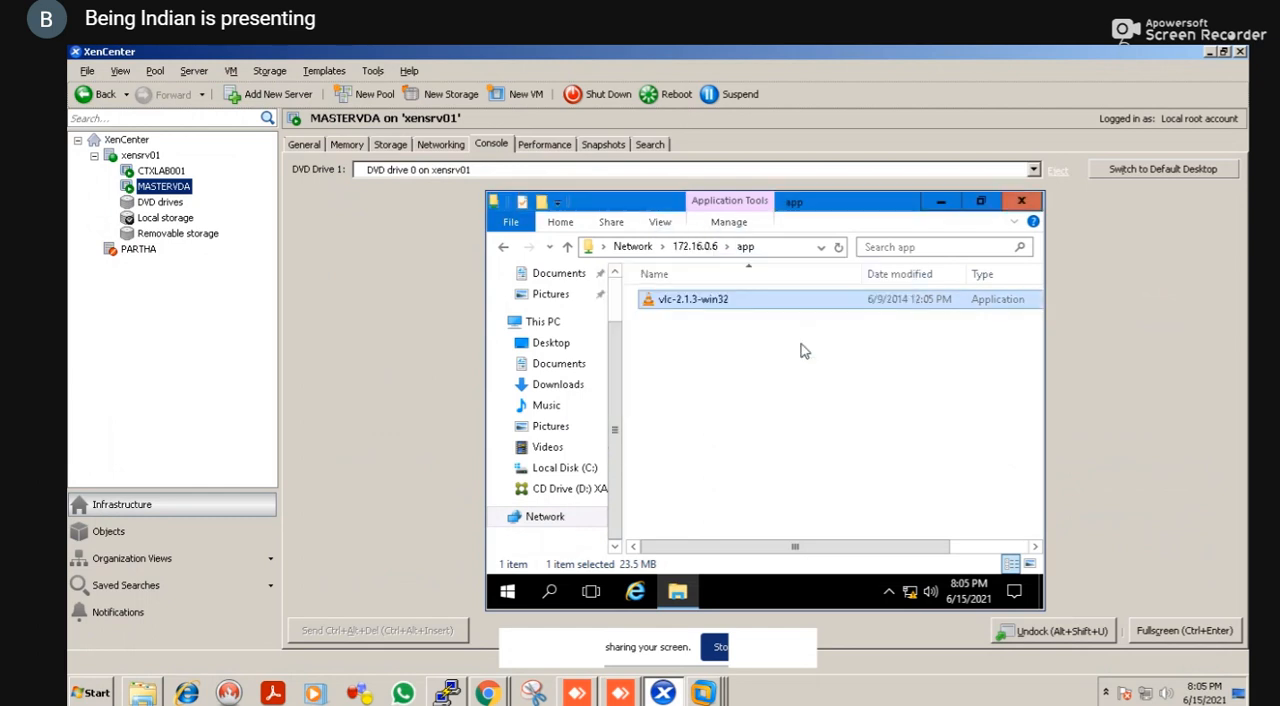
{"action": "right_click", "coordinate": [801, 345]}
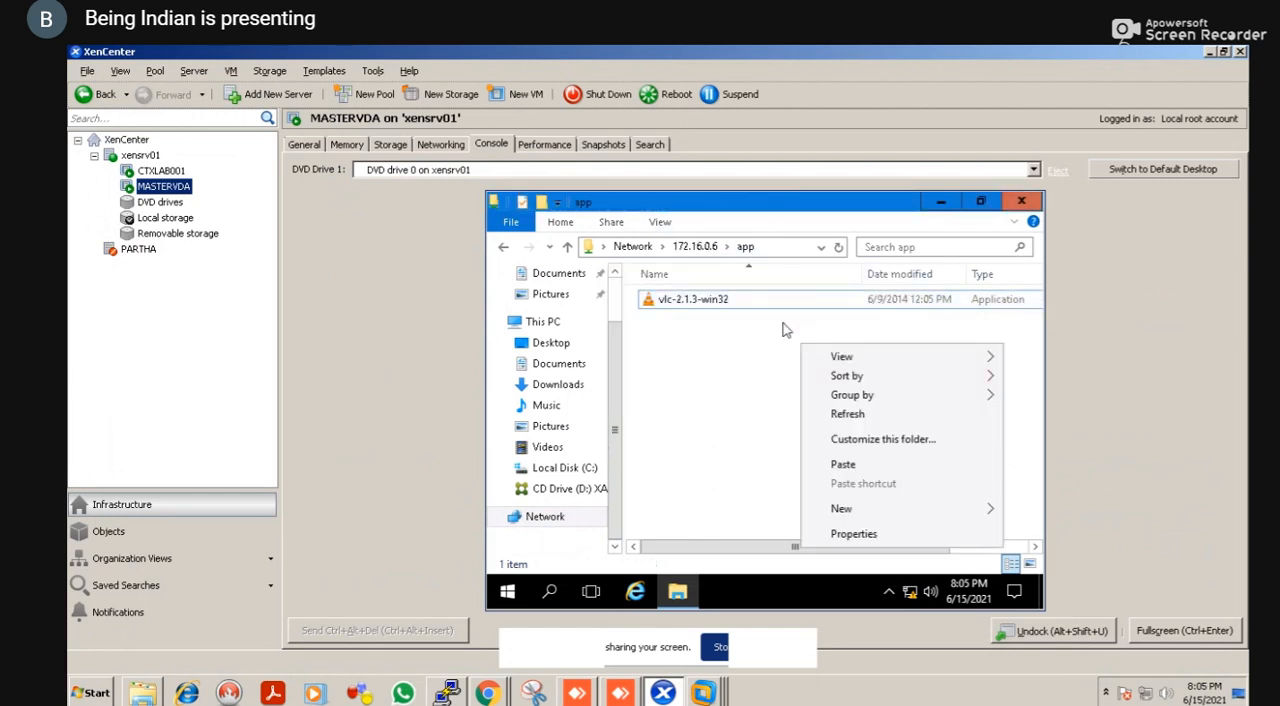
{"action": "left_click", "coordinate": [719, 330]}
{"action": "key", "text": "ctrl+a"}
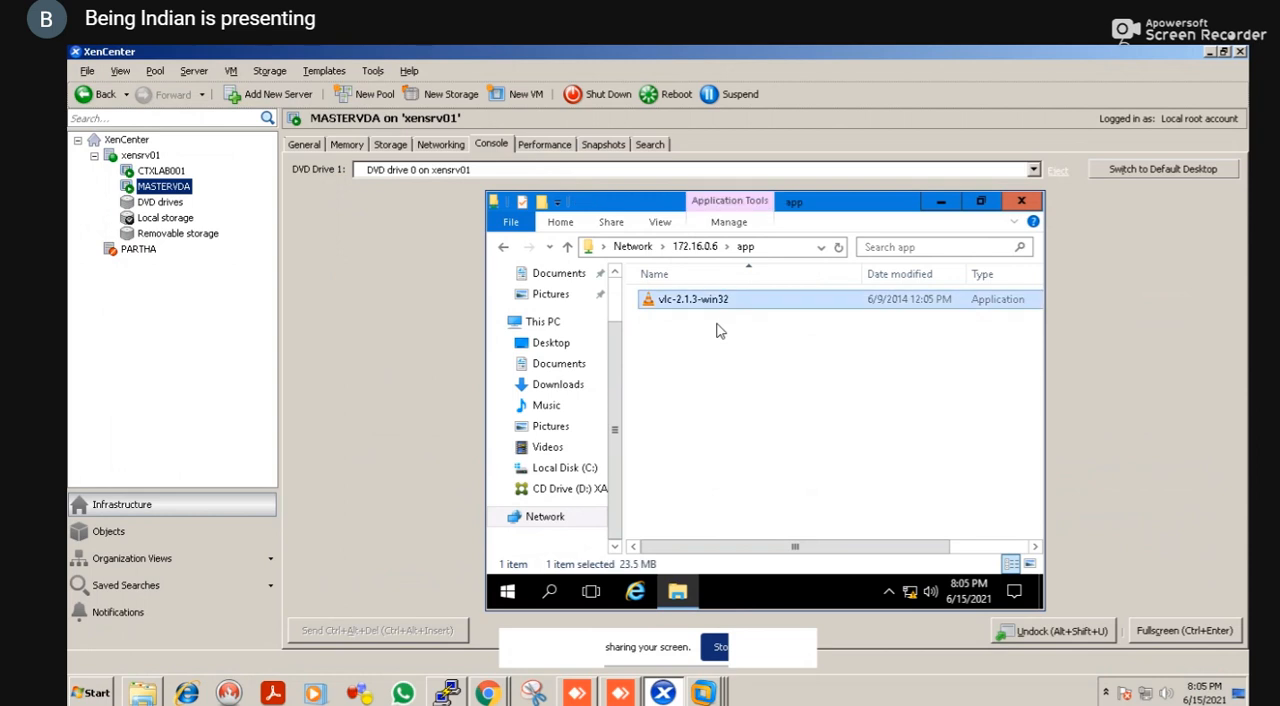
{"action": "key", "text": "alt+F4"}
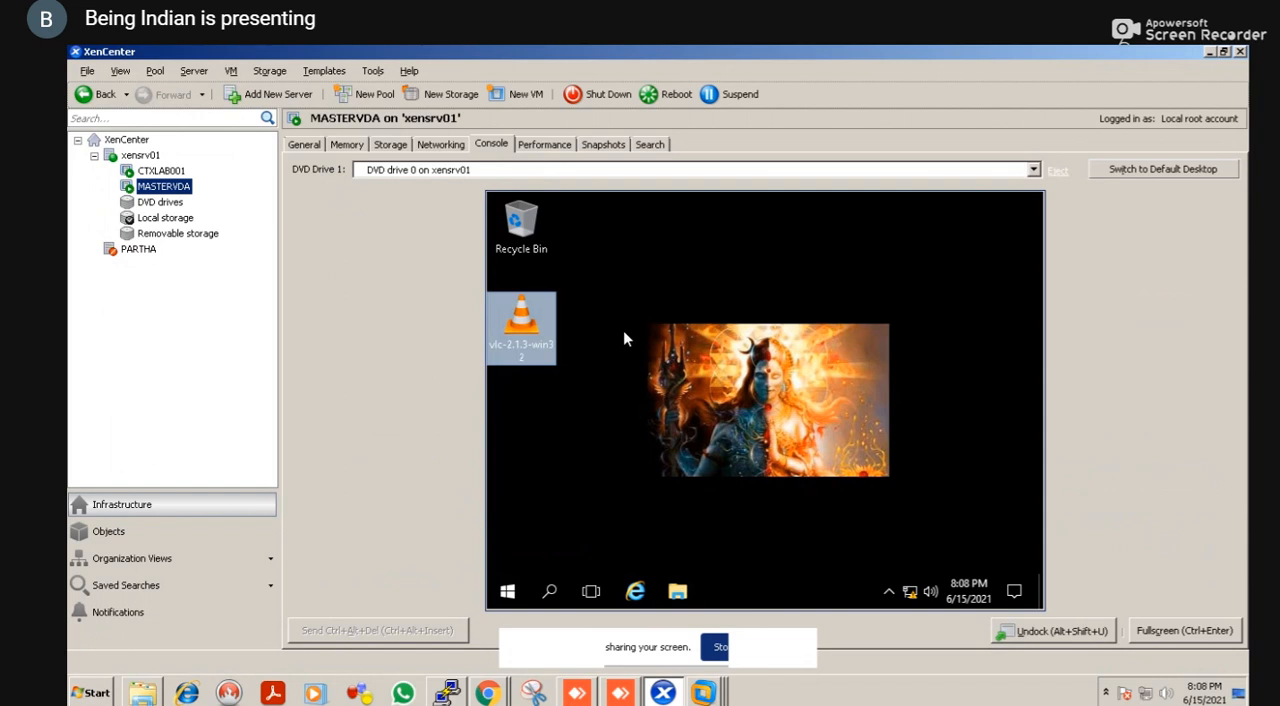
Run the vlc-2.1.3-win32 installer on the MASTERVDA desktop in English, accepting the license, default components and install location
{"action": "double_click", "coordinate": [538, 341]}
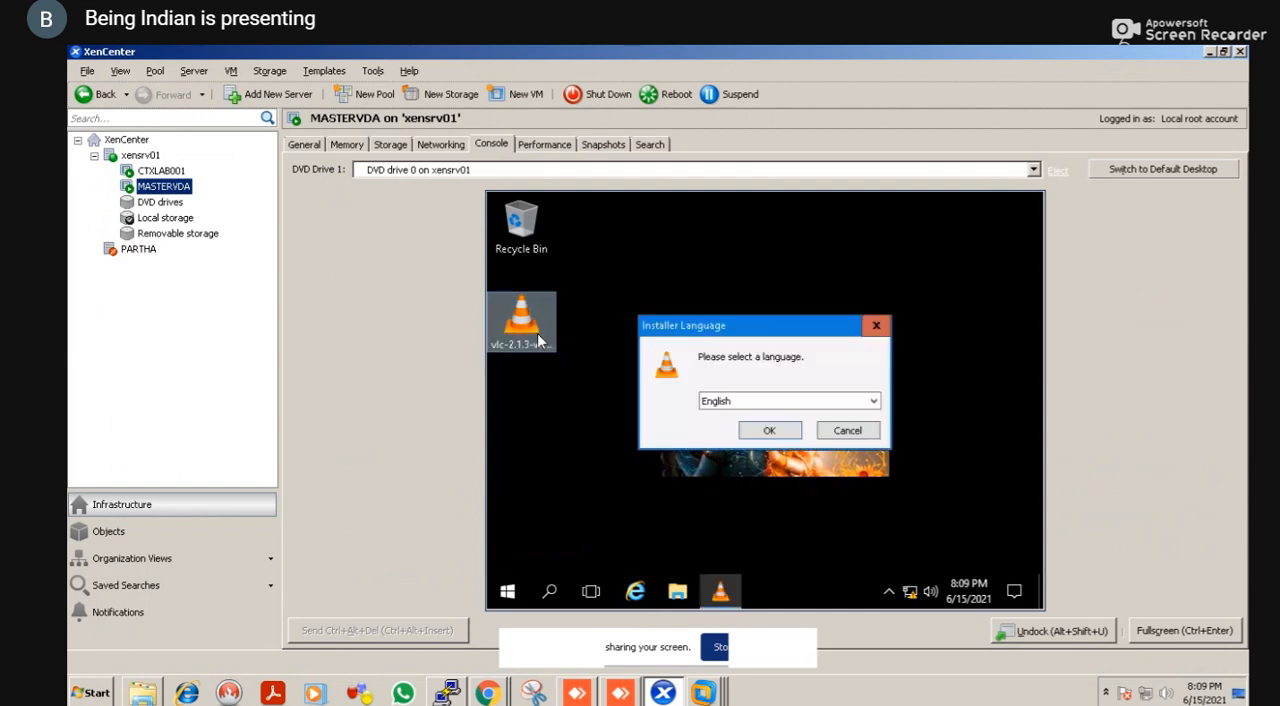
{"action": "left_click", "coordinate": [767, 430]}
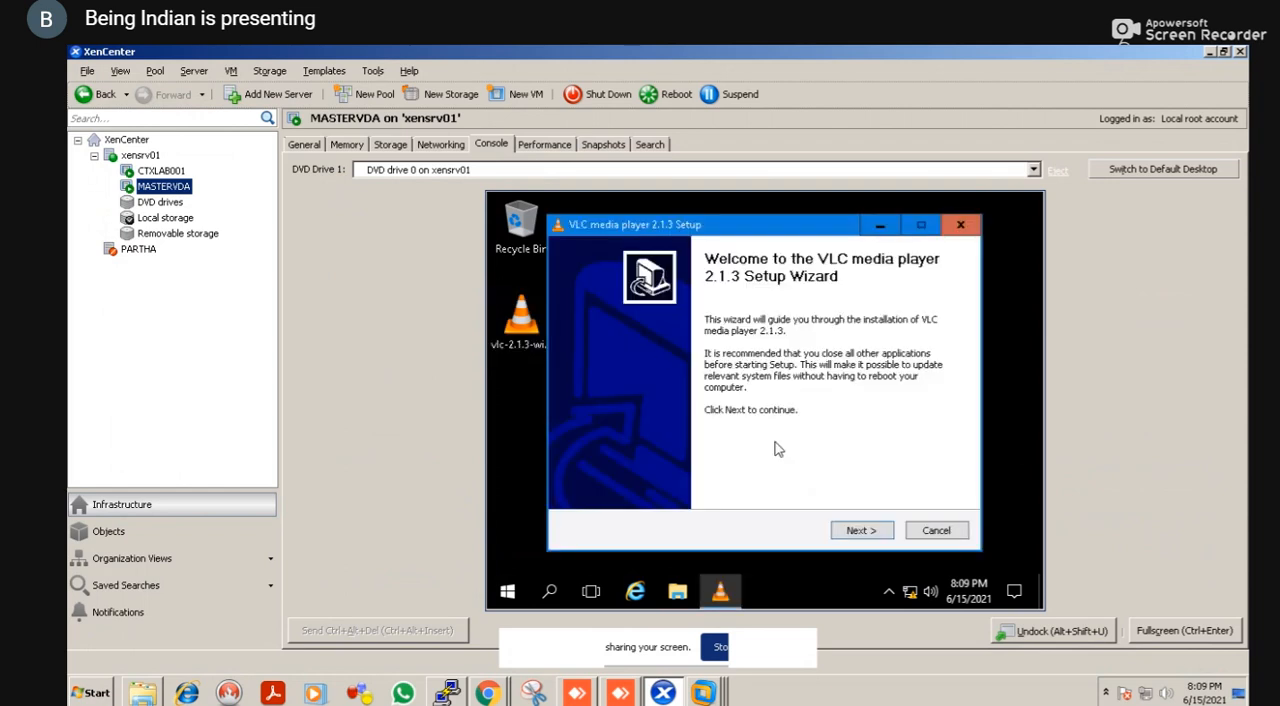
{"action": "left_click", "coordinate": [852, 536]}
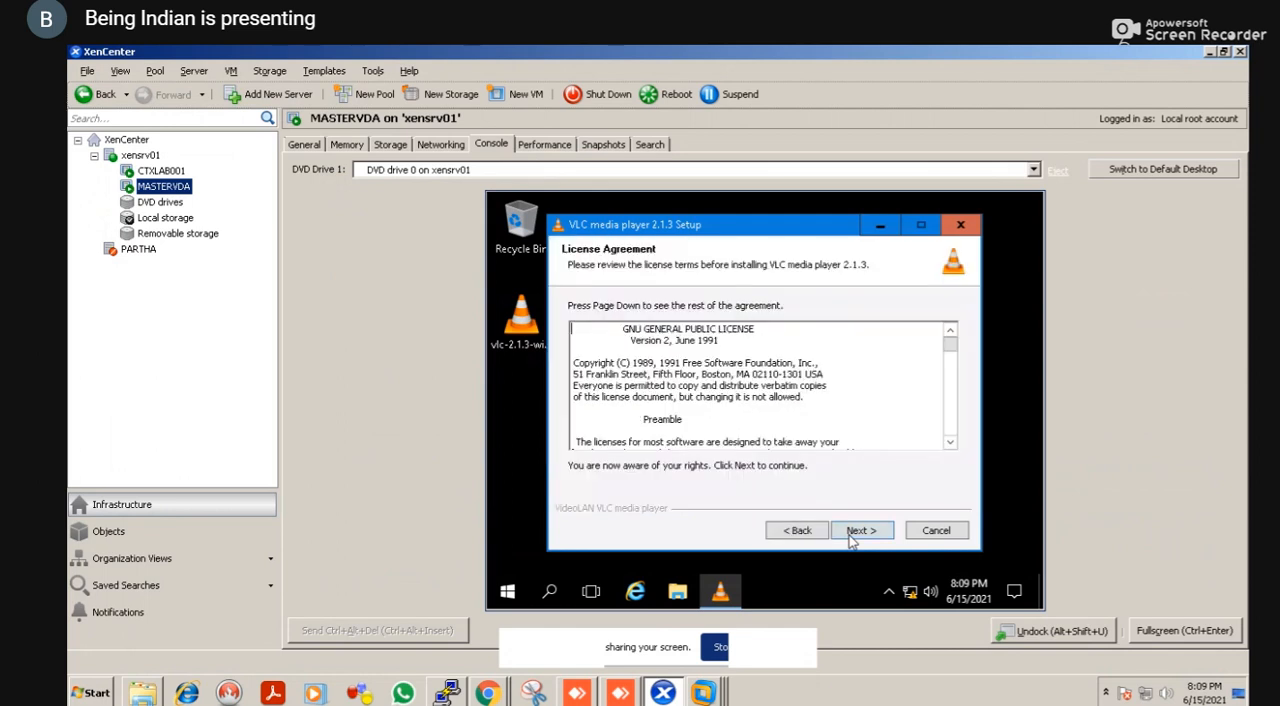
{"action": "left_click", "coordinate": [852, 536]}
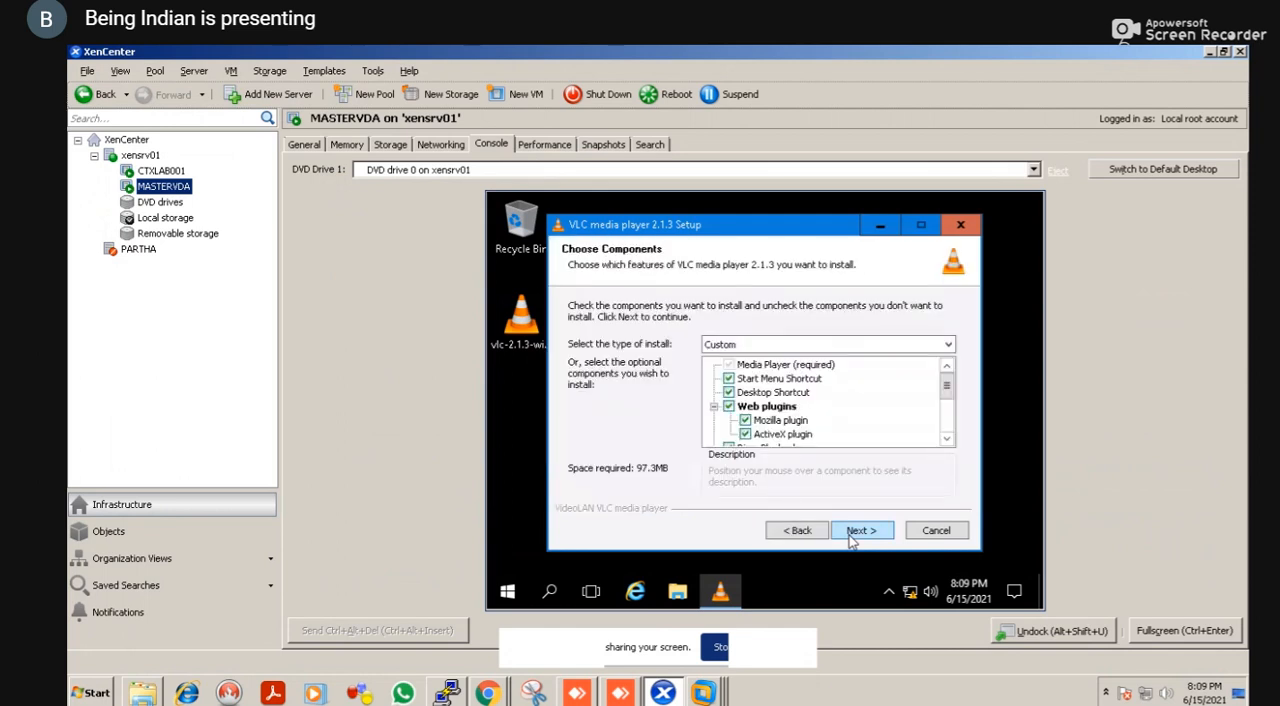
{"action": "left_click", "coordinate": [852, 536]}
{"action": "left_click", "coordinate": [856, 532]}
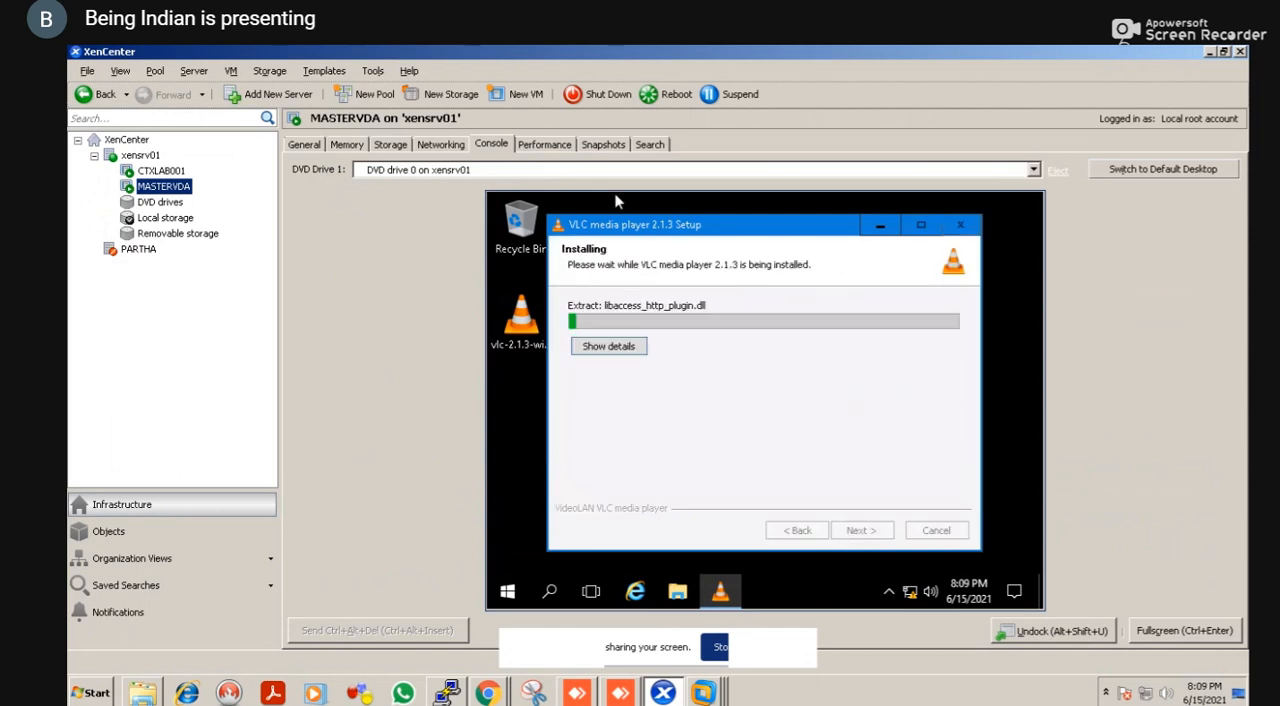
Look at MASTERVDA's snapshots, return to its console and finish the VLC setup without running the player
{"action": "left_click", "coordinate": [600, 144]}
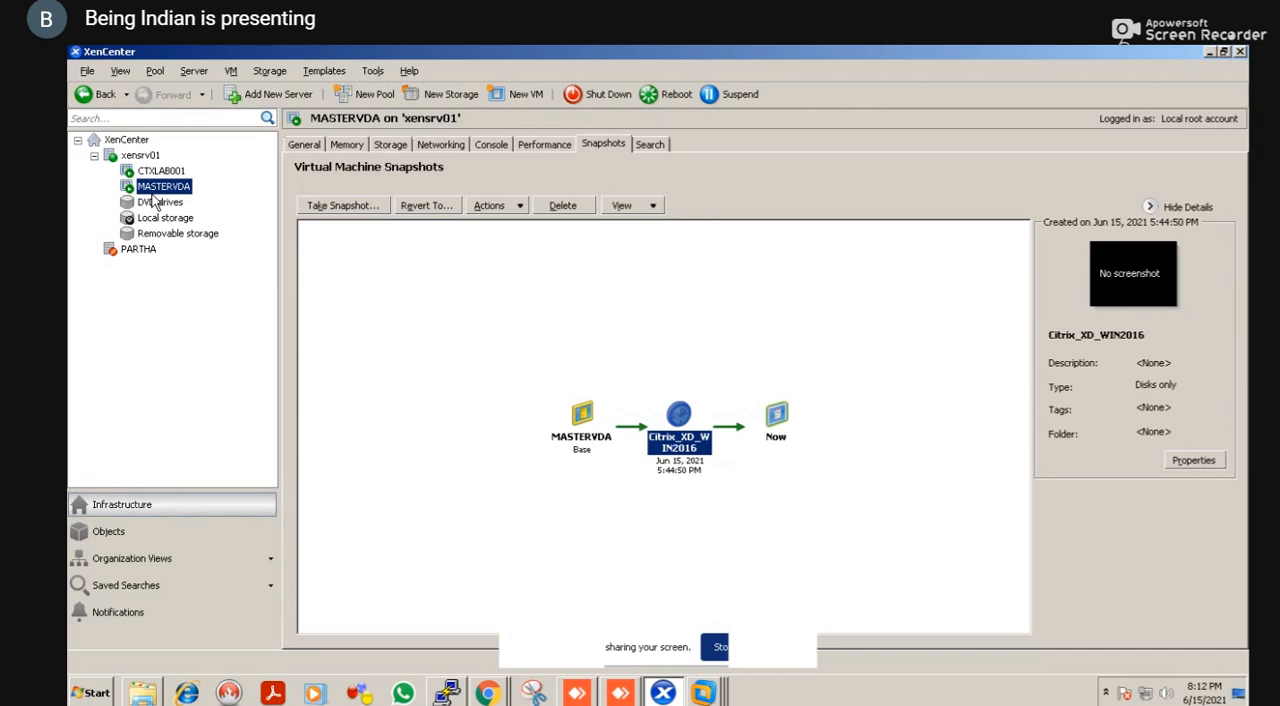
{"action": "left_click", "coordinate": [480, 146]}
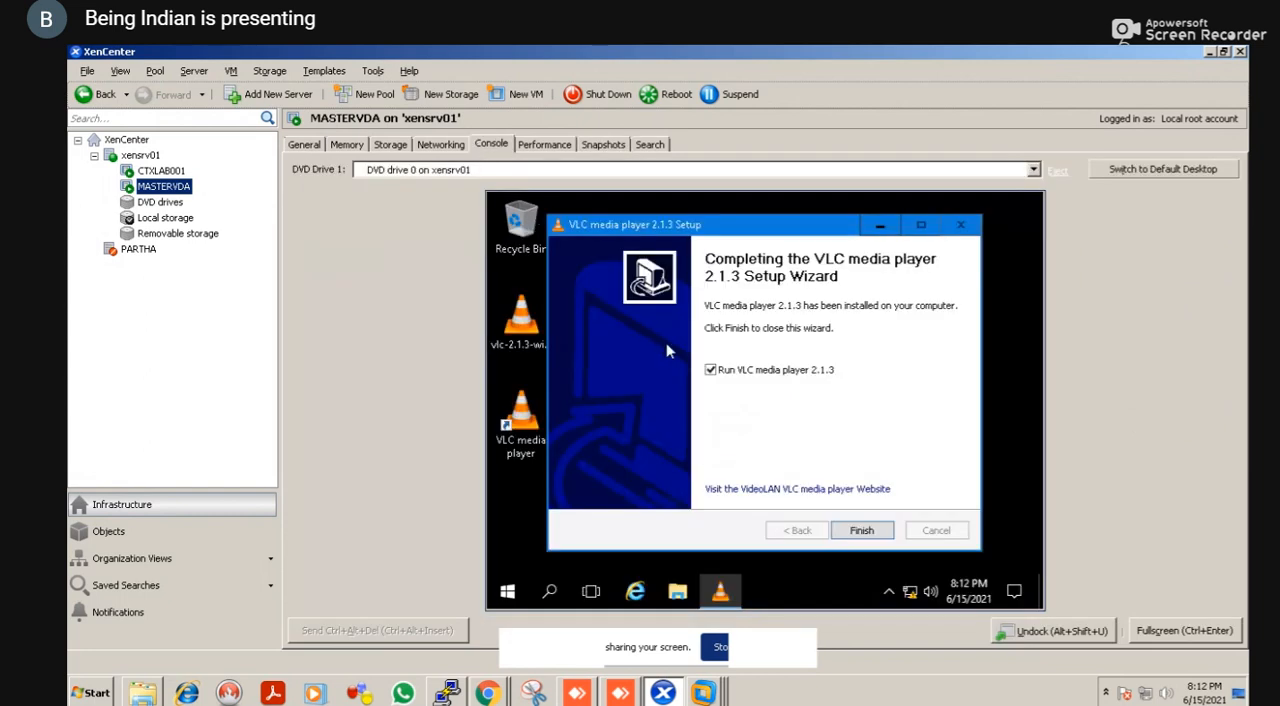
{"action": "left_click", "coordinate": [711, 371]}
{"action": "left_click", "coordinate": [862, 536]}
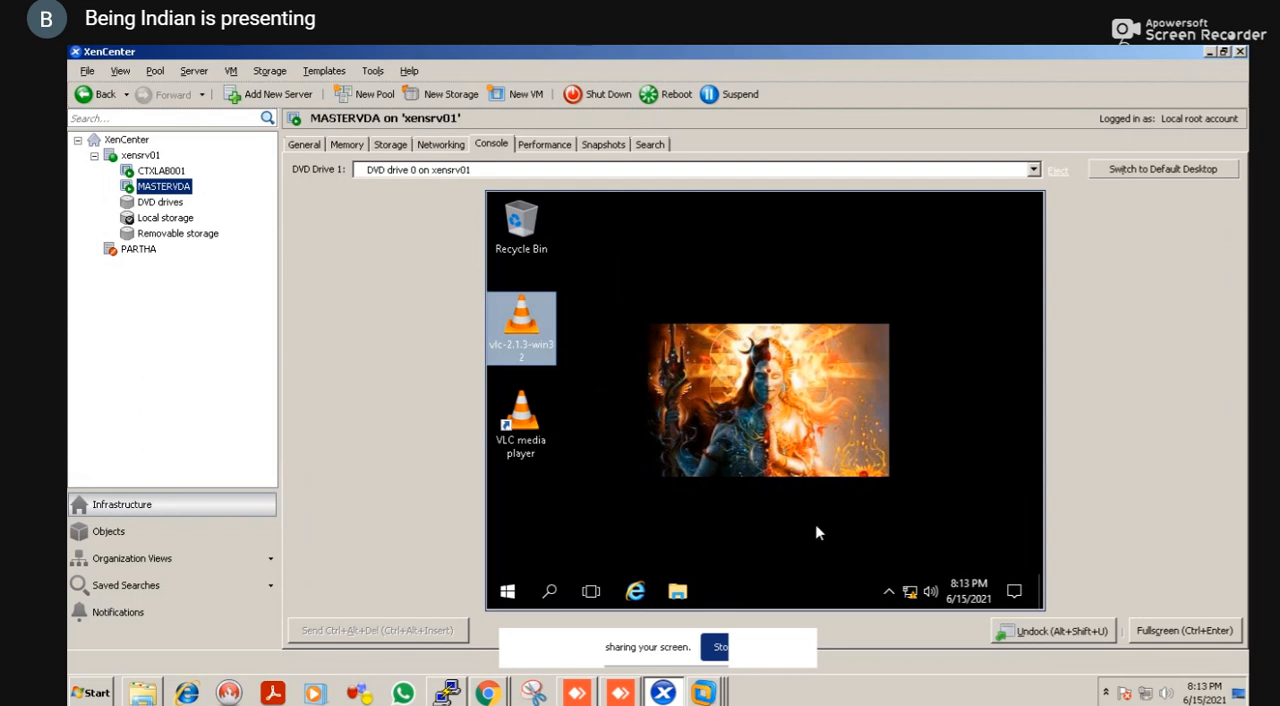
{"action": "left_click", "coordinate": [724, 514]}
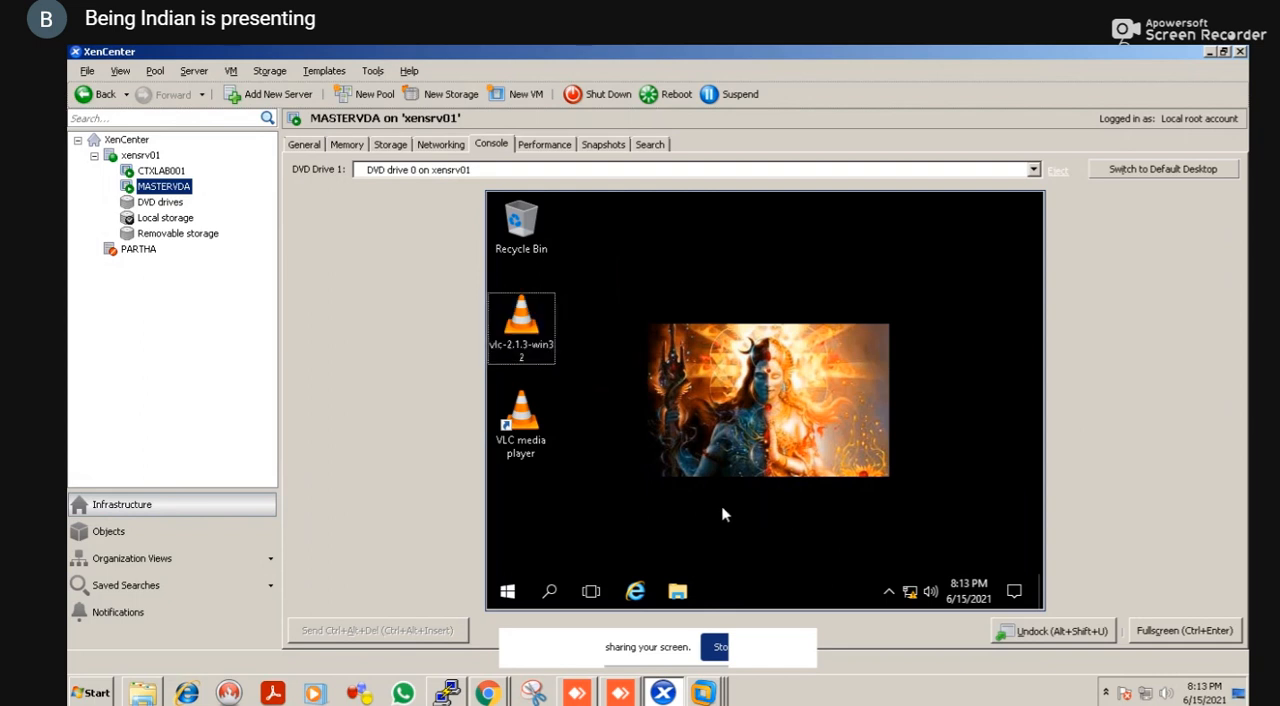
Shut down MASTERVDA with the command shutdown -s -t 00, dismiss the credentials request and check the console for its power state
{"action": "key", "text": "super+r"}
{"action": "type", "text": "shut"}
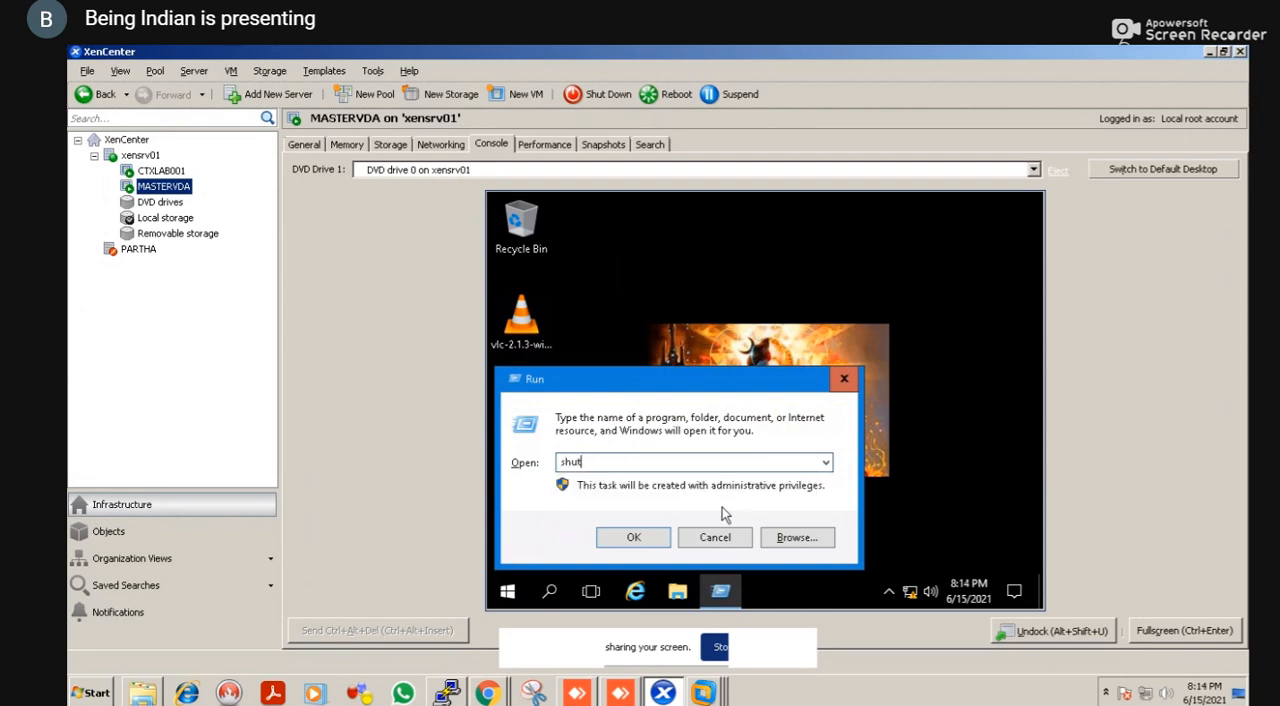
{"action": "type", "text": "down -s -t 00"}
{"action": "key", "text": "Return"}
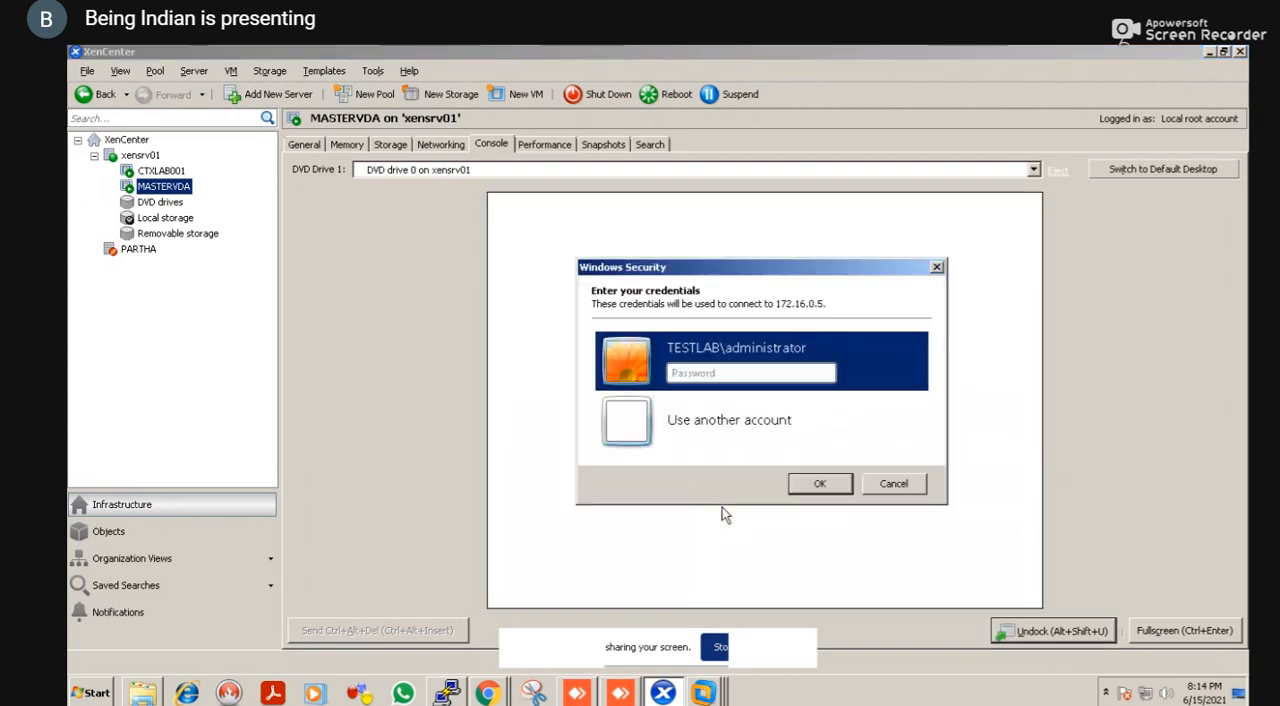
{"action": "left_click", "coordinate": [889, 487]}
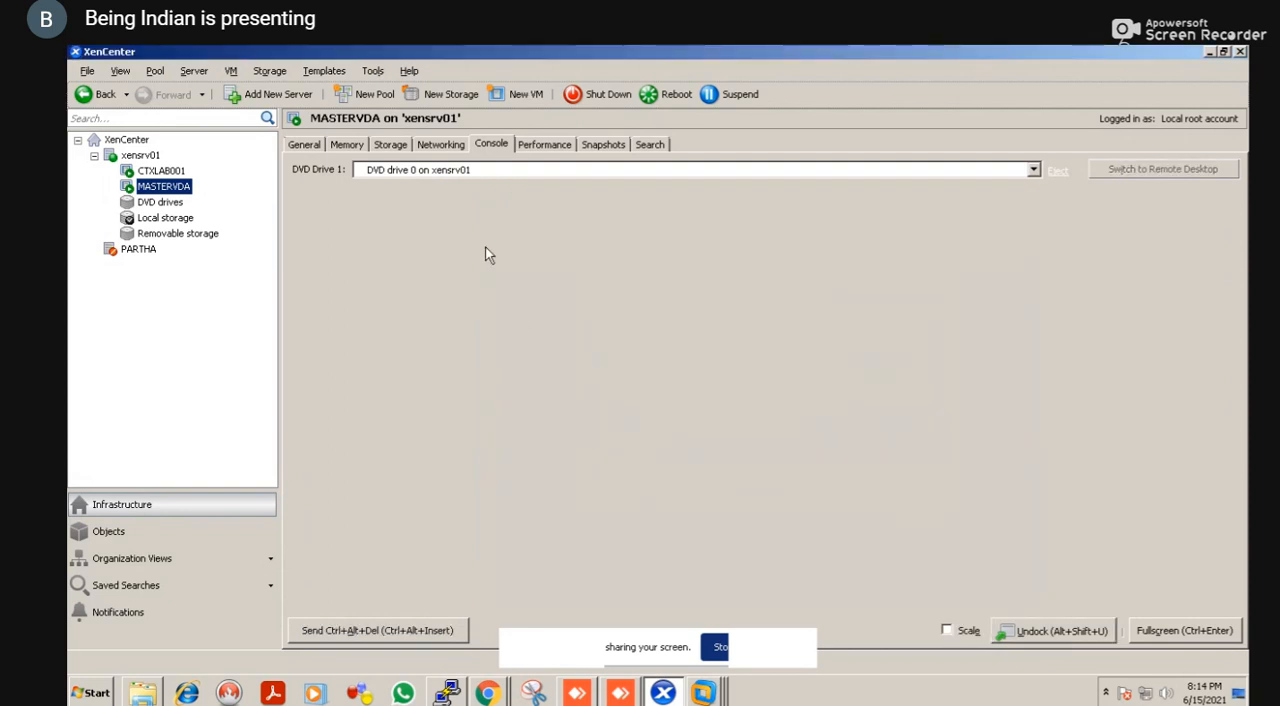
{"action": "left_click", "coordinate": [602, 145]}
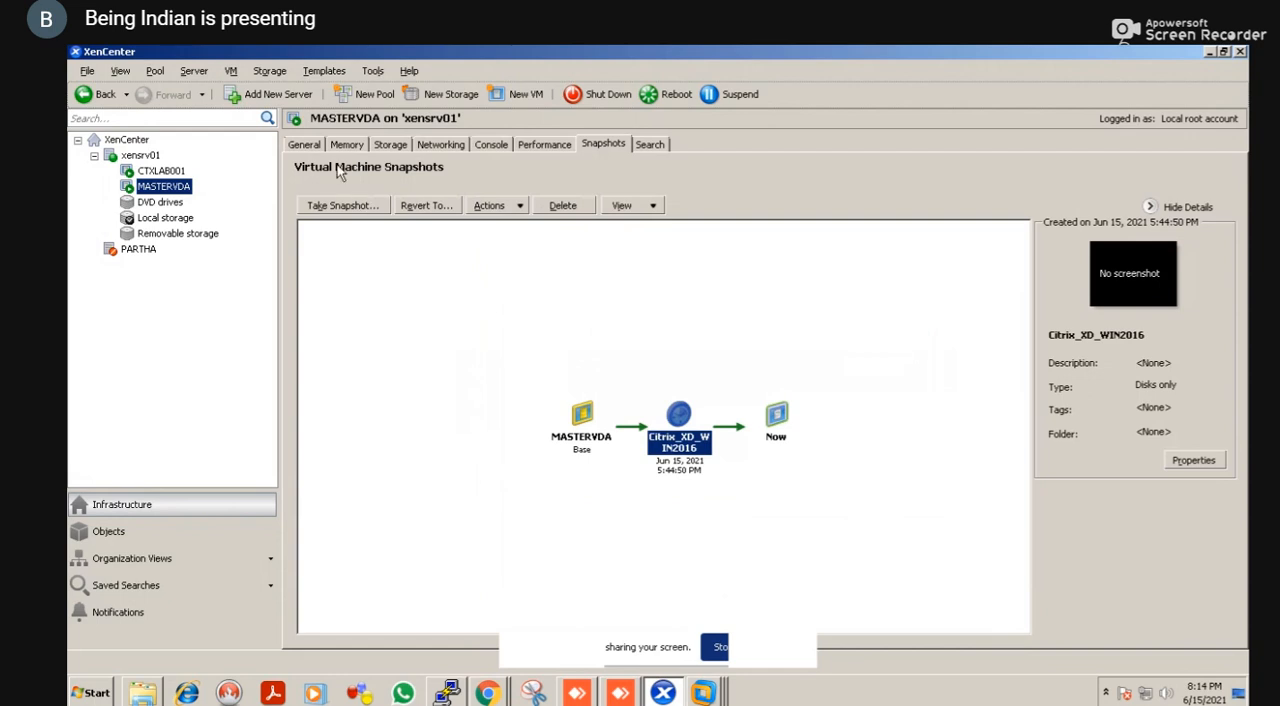
{"action": "left_click", "coordinate": [491, 145]}
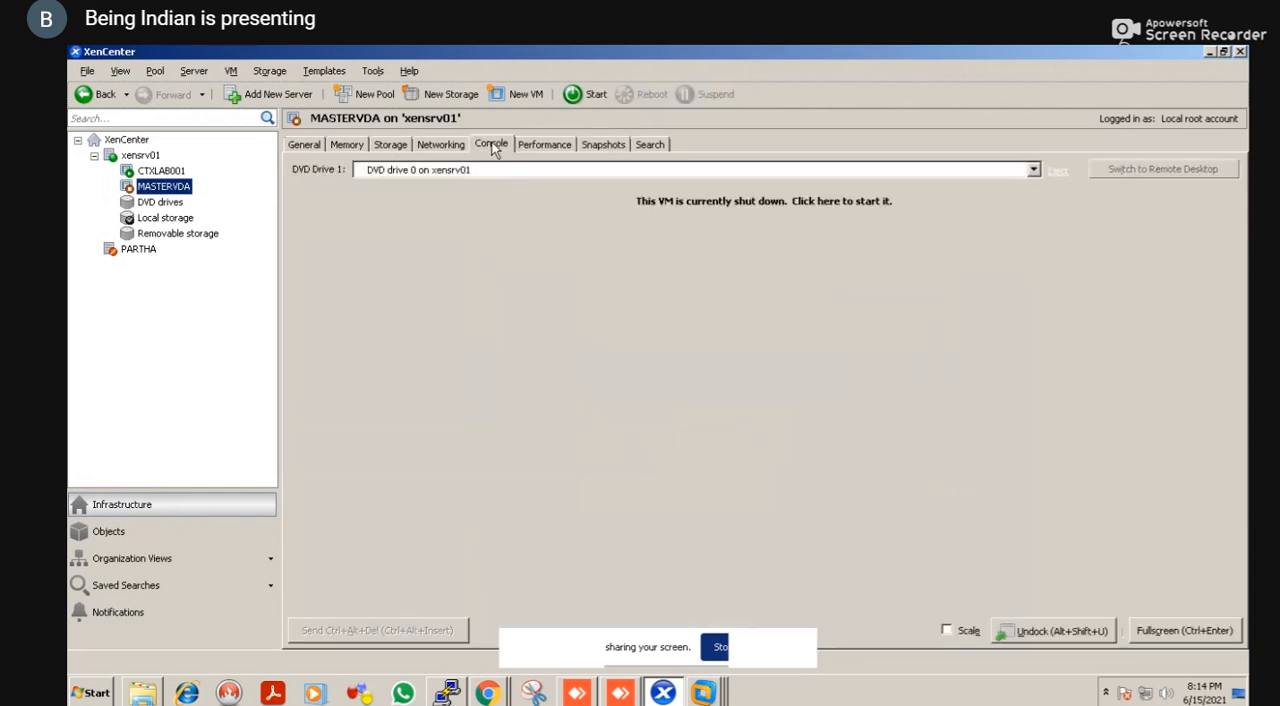
Take a disks-only snapshot of MASTERVDA named VLC_Update
{"action": "left_click", "coordinate": [587, 147]}
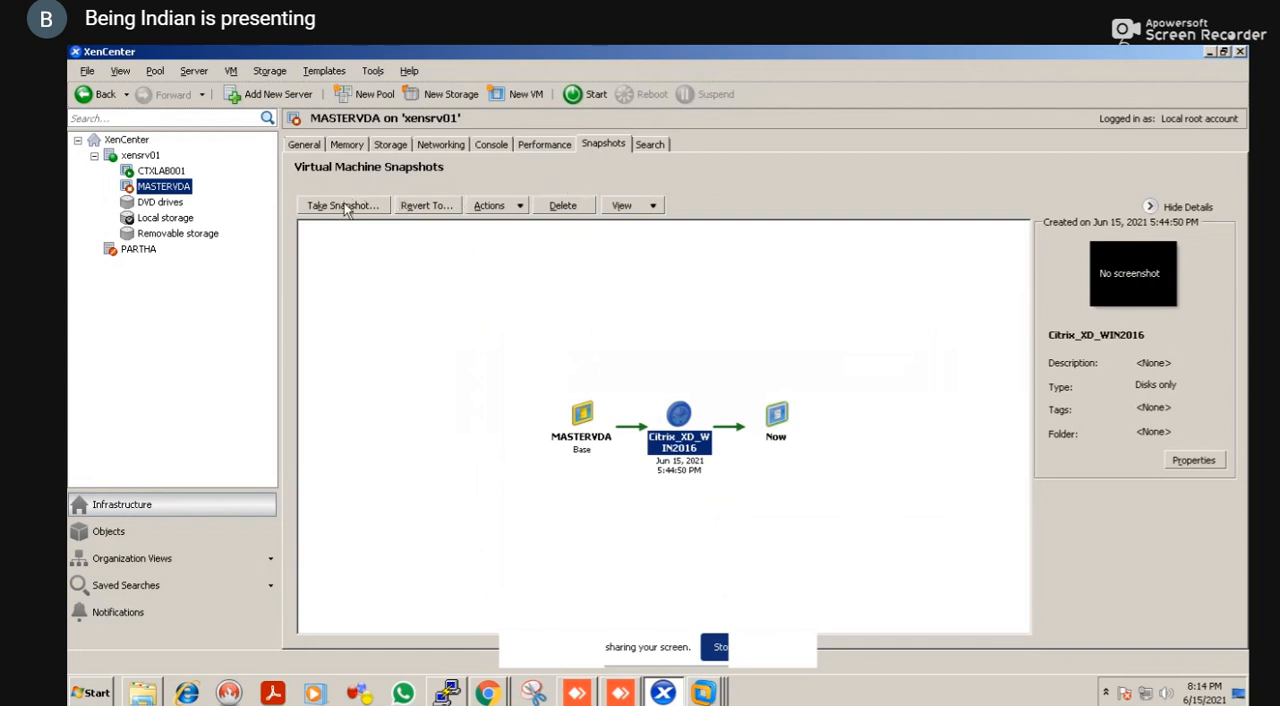
{"action": "left_click", "coordinate": [344, 206]}
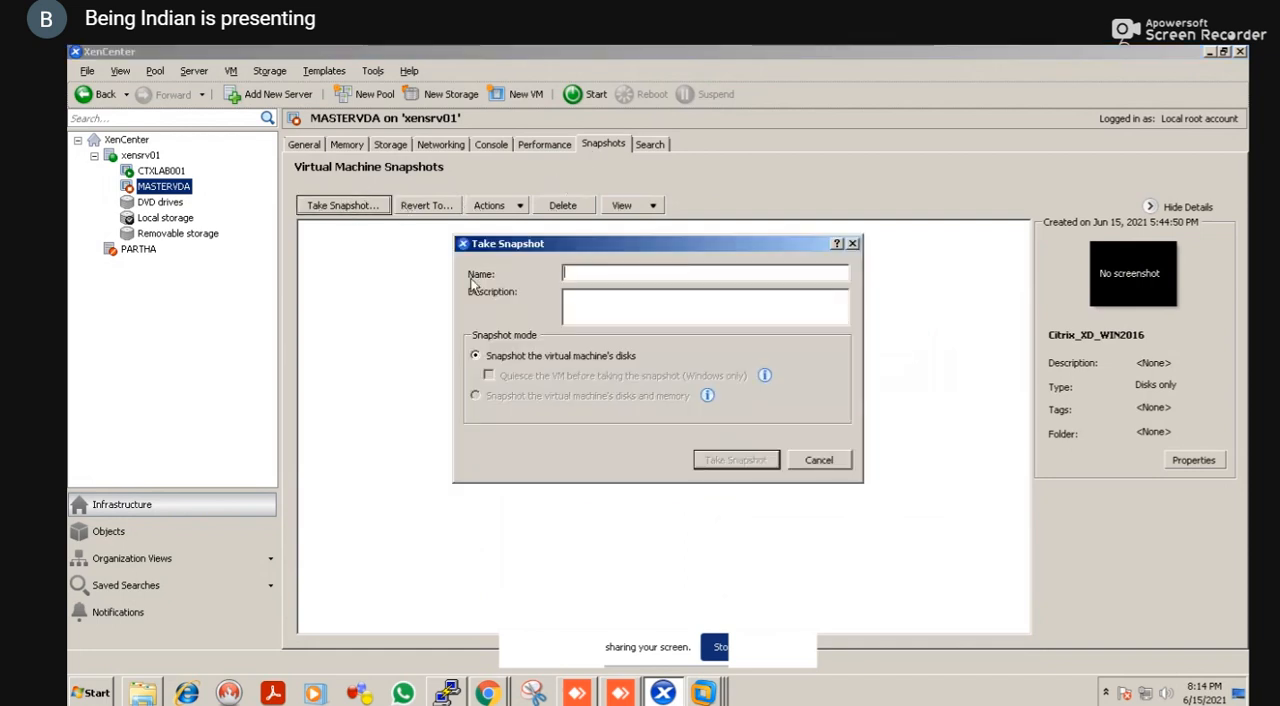
{"action": "type", "text": "VL"}
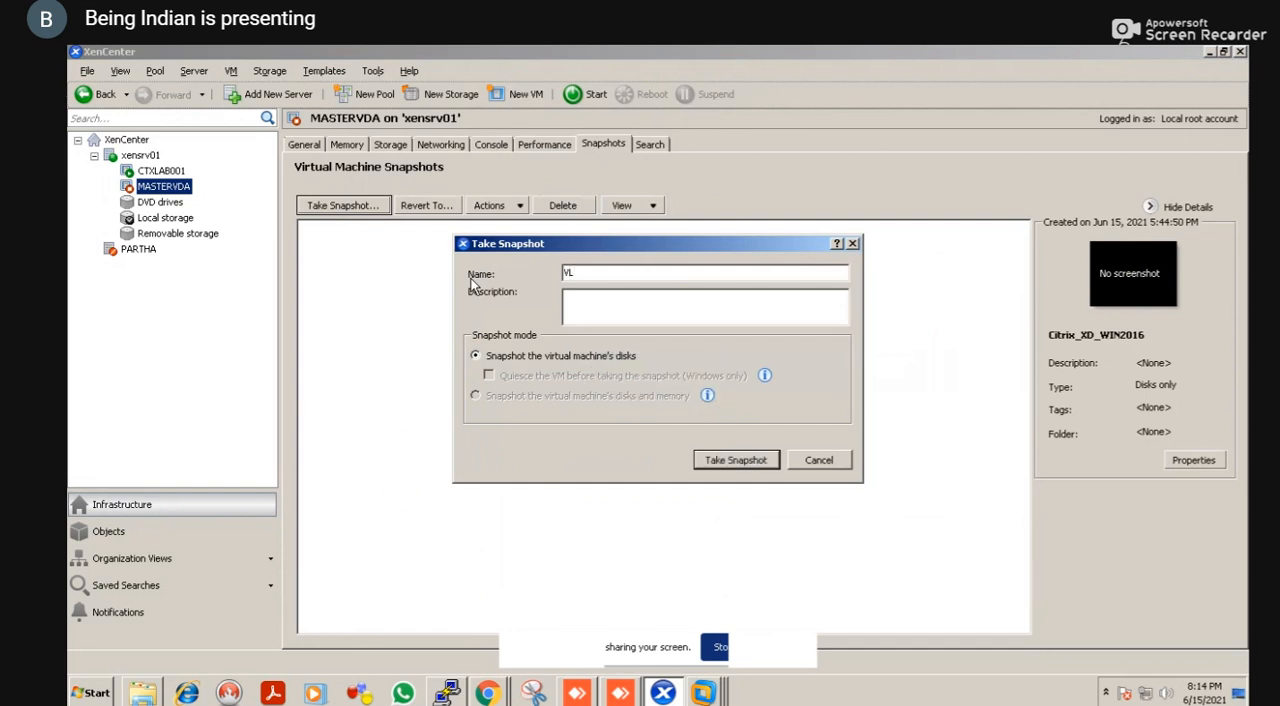
{"action": "type", "text": "_Update"}
{"action": "key", "text": "Return"}
{"action": "right_click", "coordinate": [697, 692]}
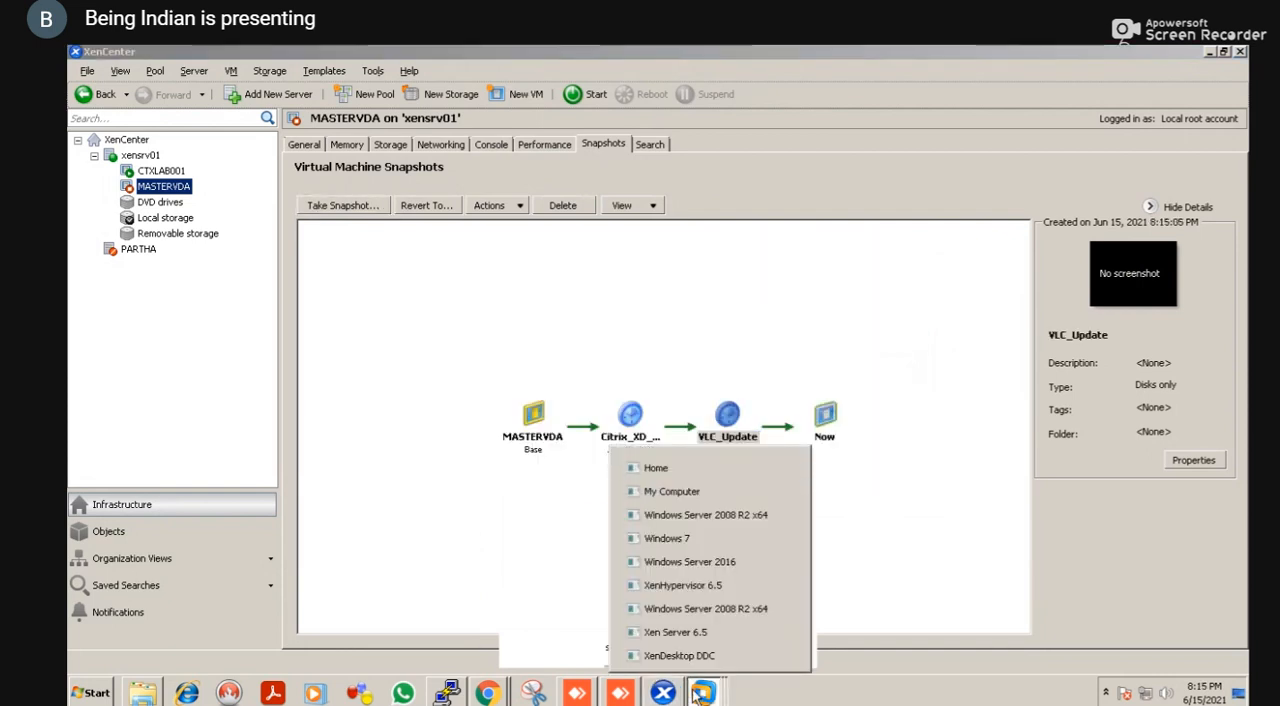
{"action": "right_click", "coordinate": [699, 695]}
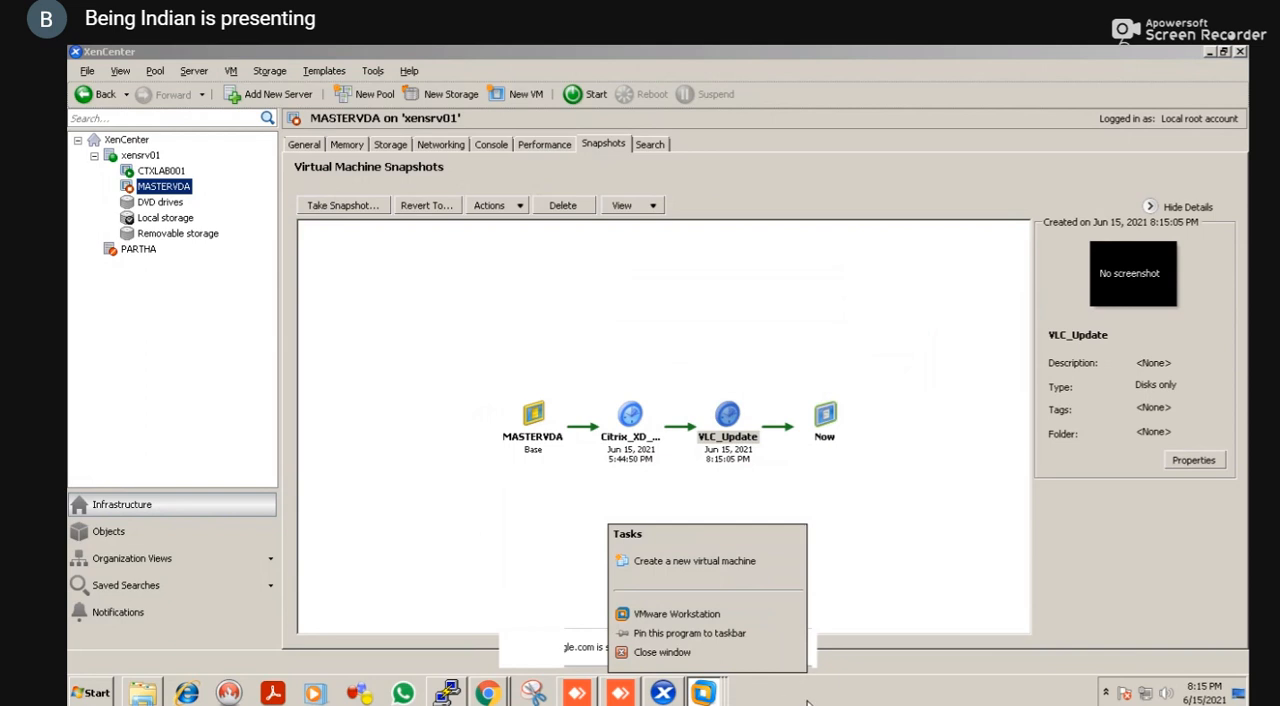
{"action": "key", "text": "alt+Tab"}
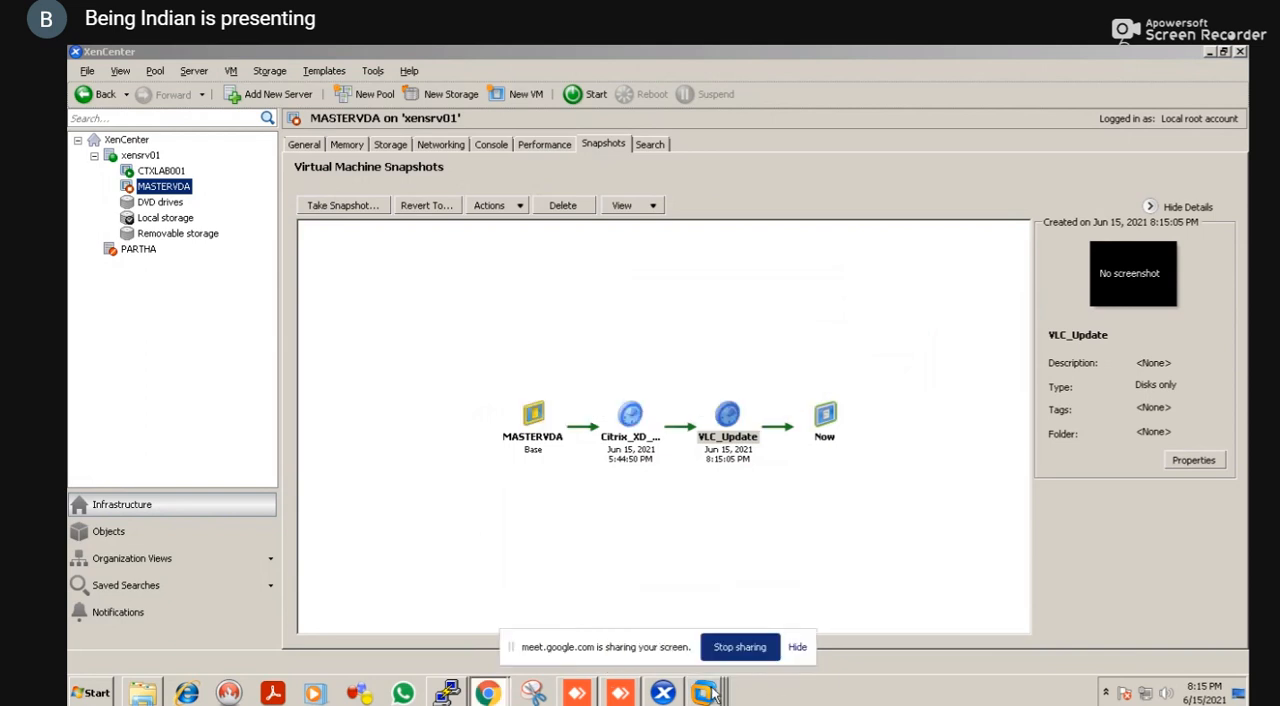
{"action": "left_click", "coordinate": [708, 693]}
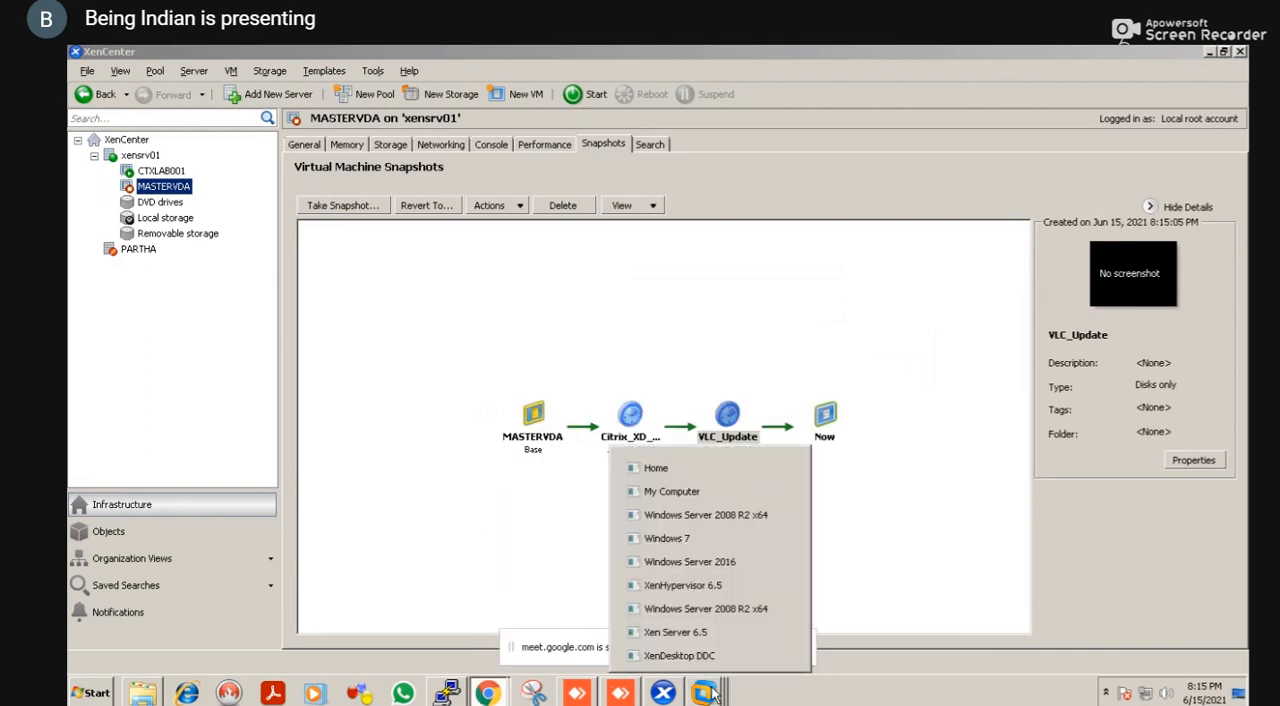
{"action": "left_click", "coordinate": [812, 697]}
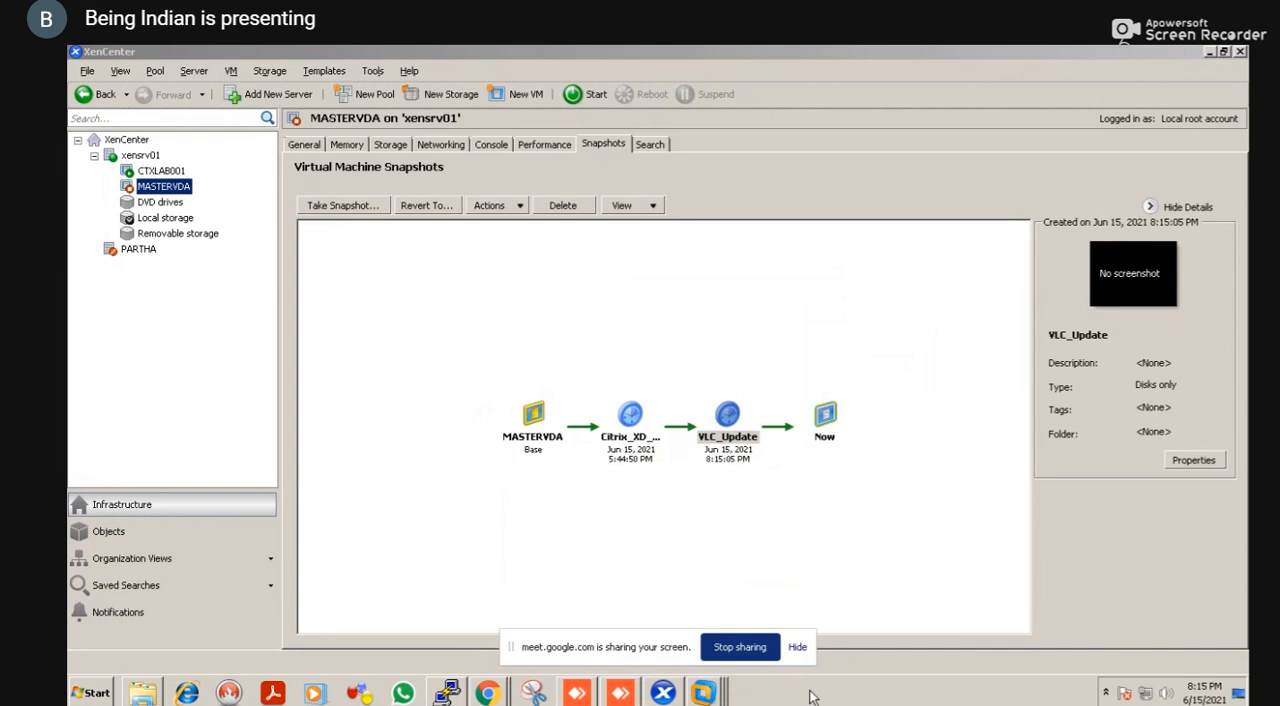
{"action": "key", "text": "alt+Tab"}
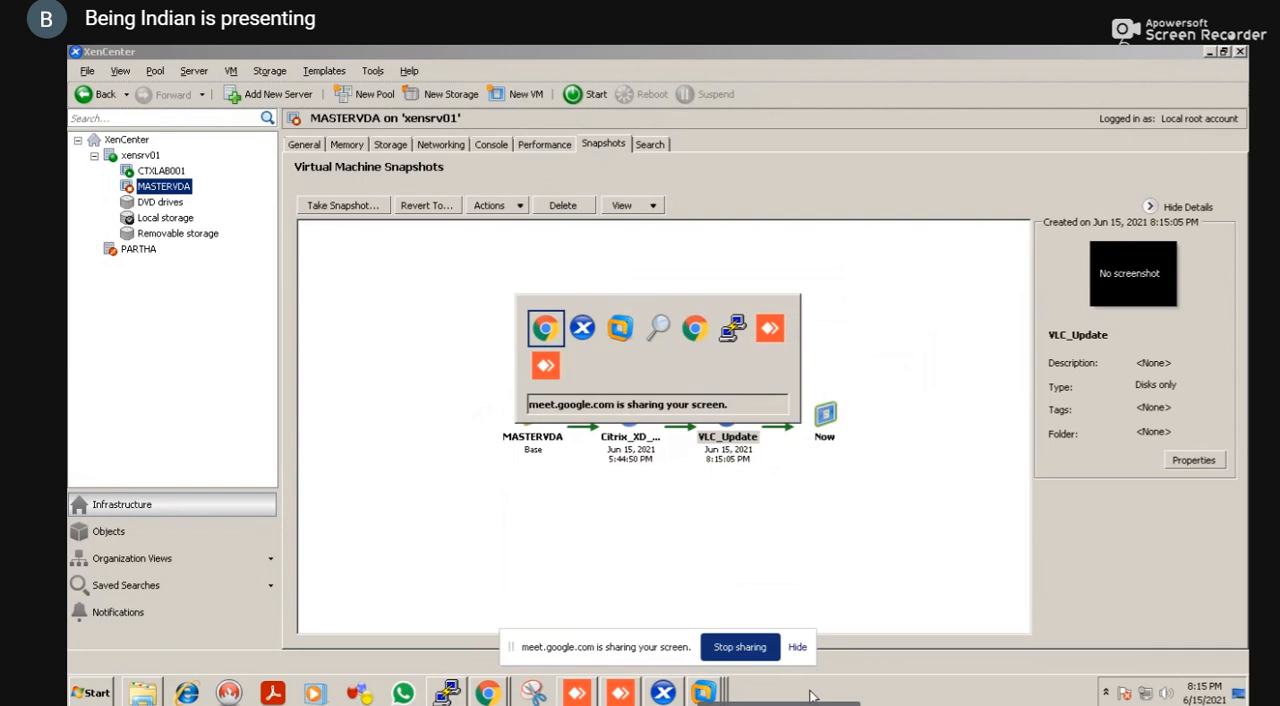
{"action": "key", "text": "alt+Tab"}
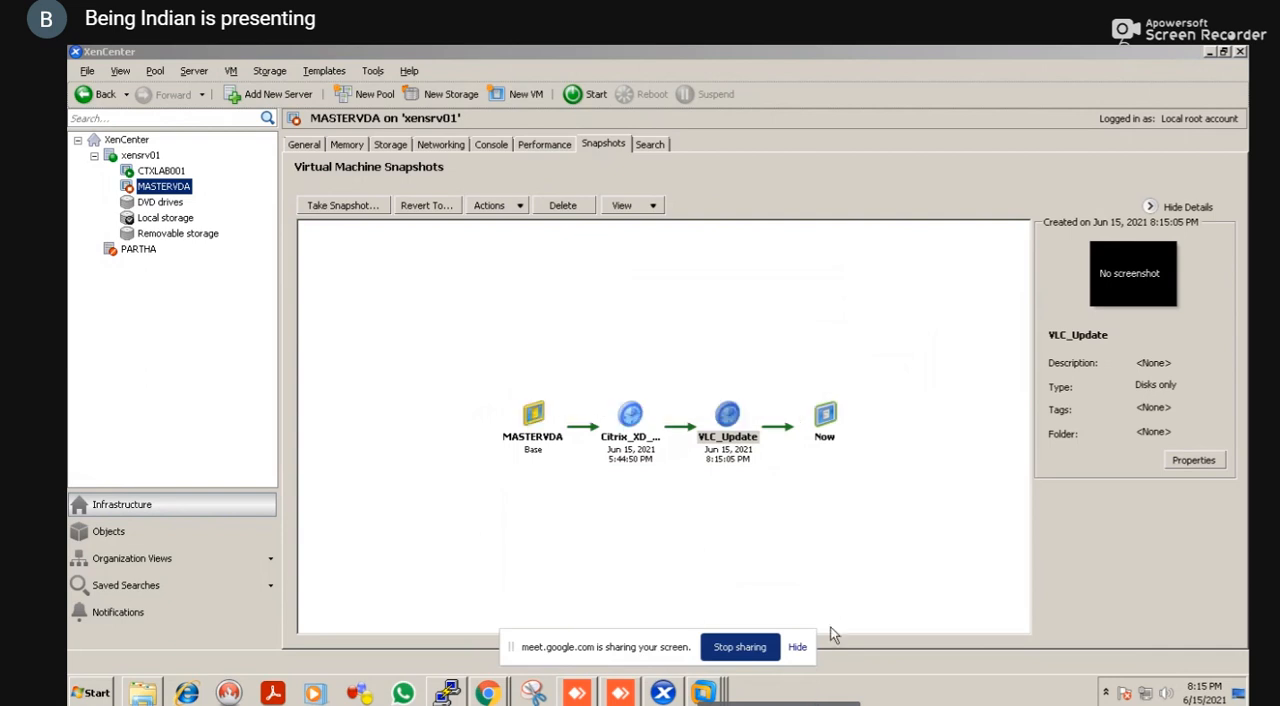
Minimize the open windows, including the vlc search results, browser and root terminal, and switch to XenDesktop DDC in VMware Workstation
{"action": "left_click", "coordinate": [1208, 53]}
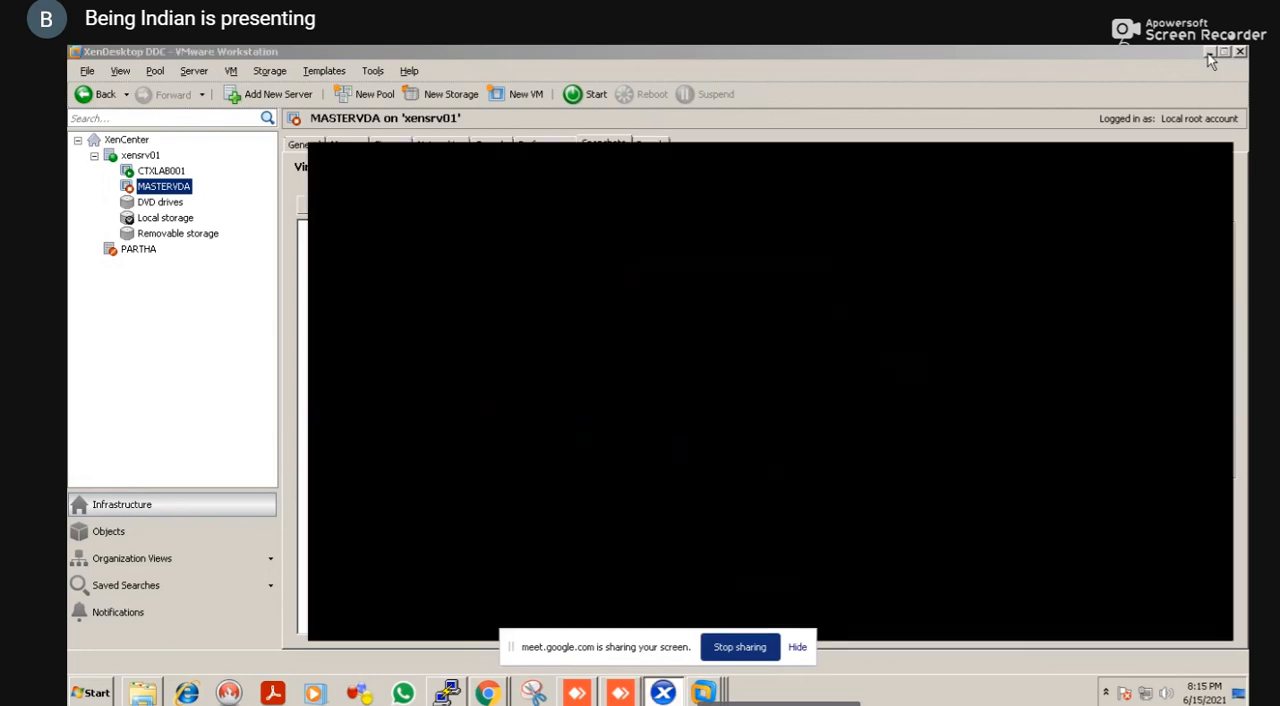
{"action": "left_click", "coordinate": [1209, 53]}
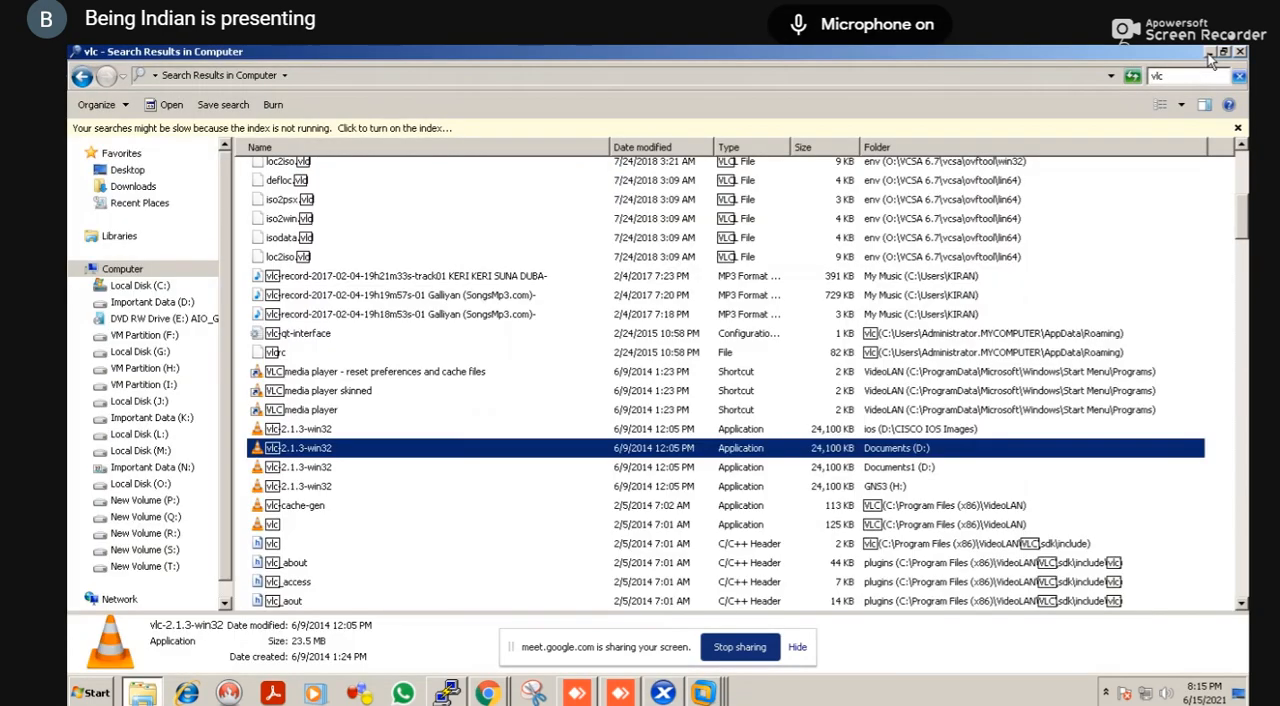
{"action": "left_click", "coordinate": [1209, 53]}
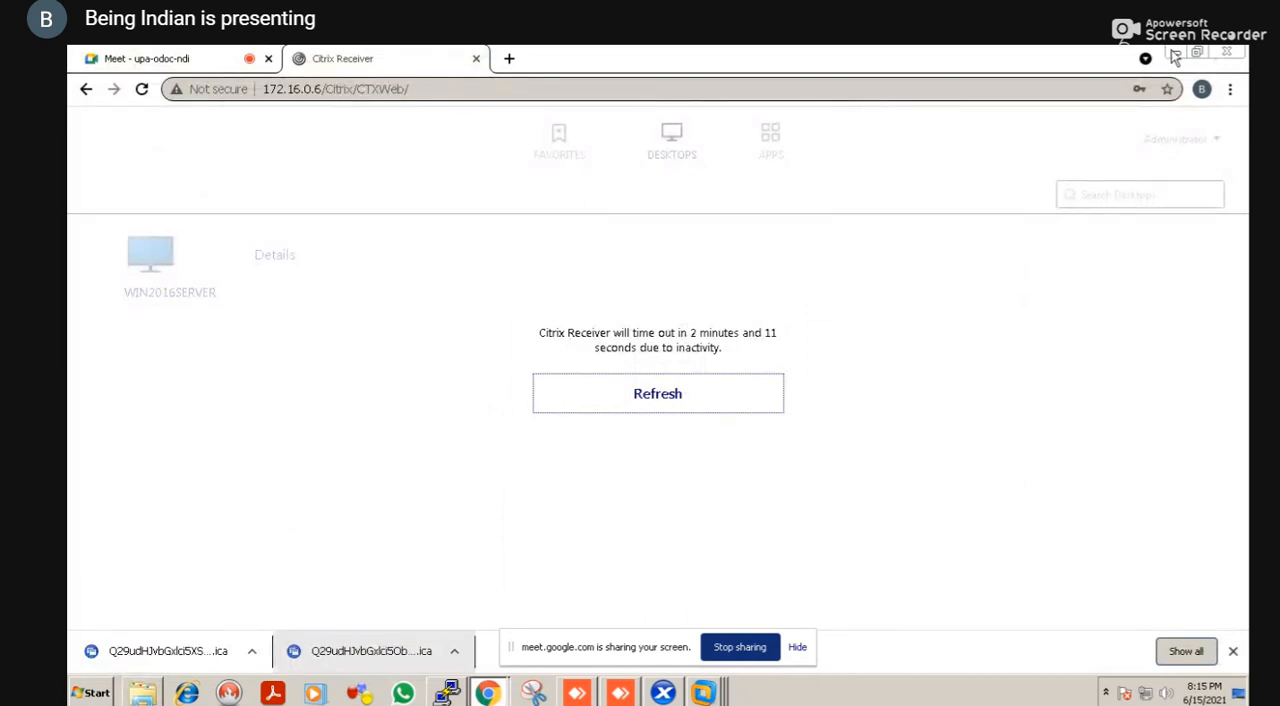
{"action": "left_click", "coordinate": [1175, 54]}
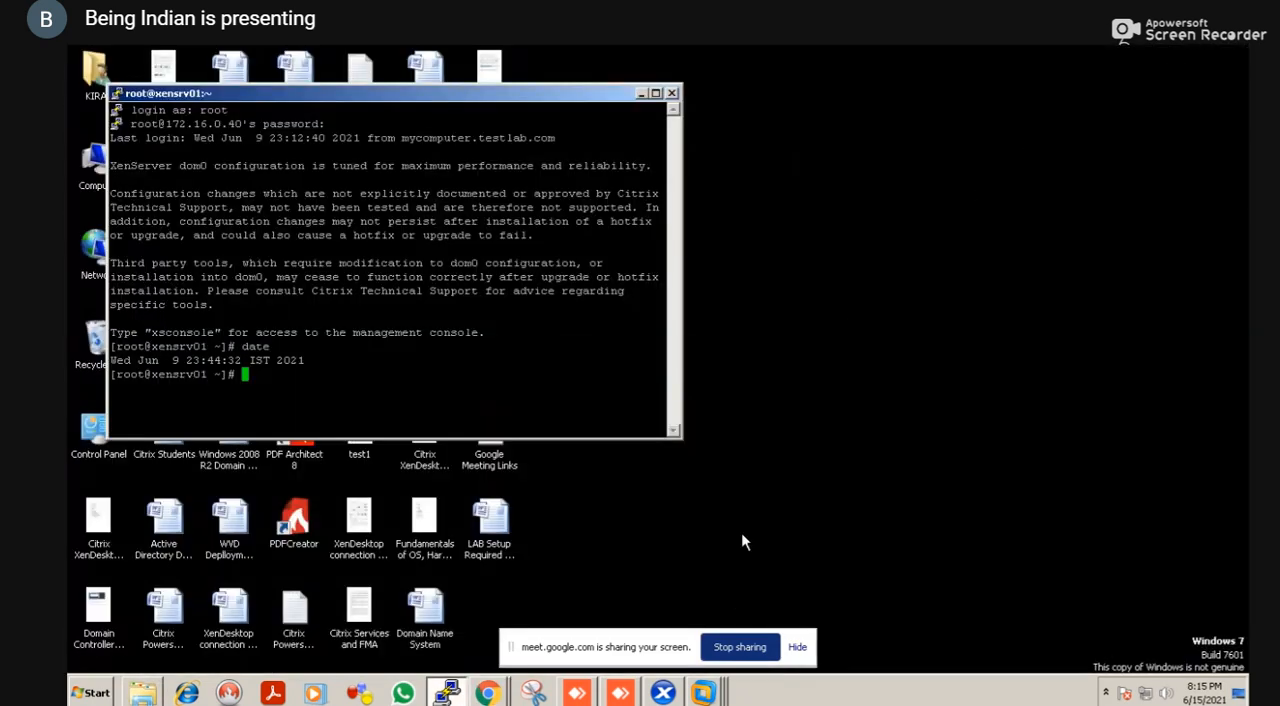
{"action": "right_click", "coordinate": [705, 698]}
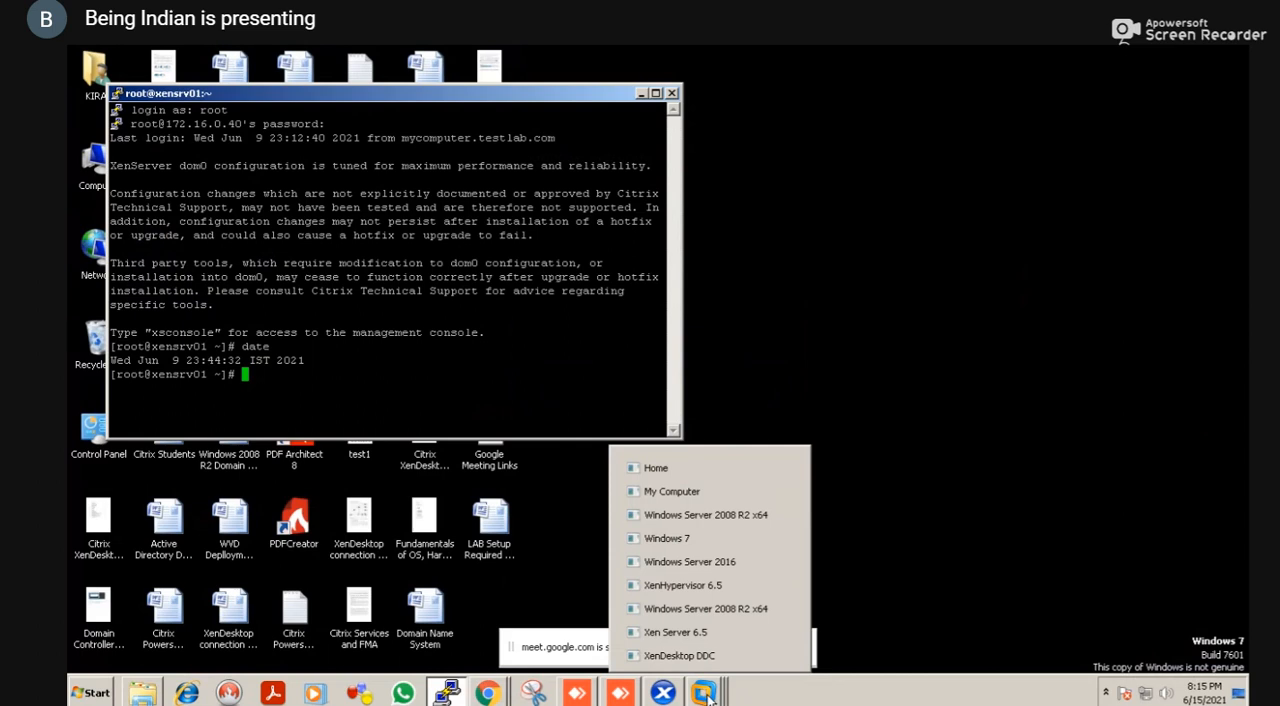
{"action": "left_click", "coordinate": [643, 93]}
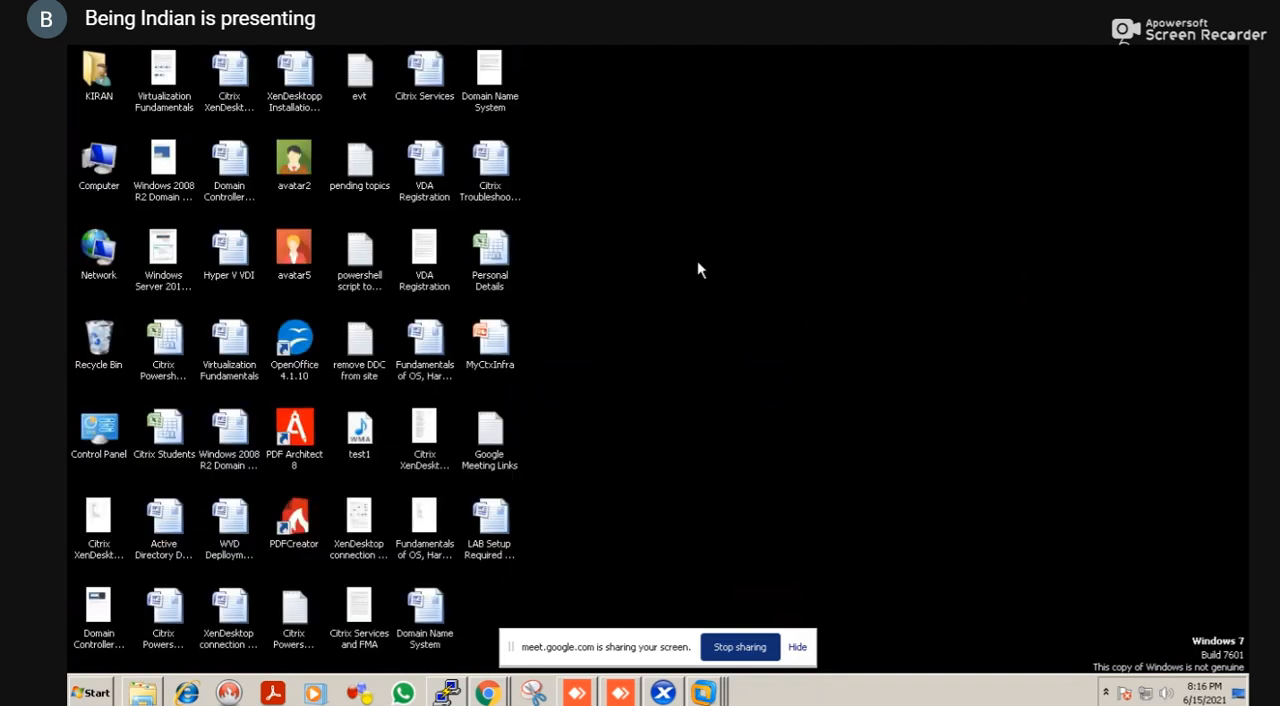
{"action": "left_click", "coordinate": [704, 692]}
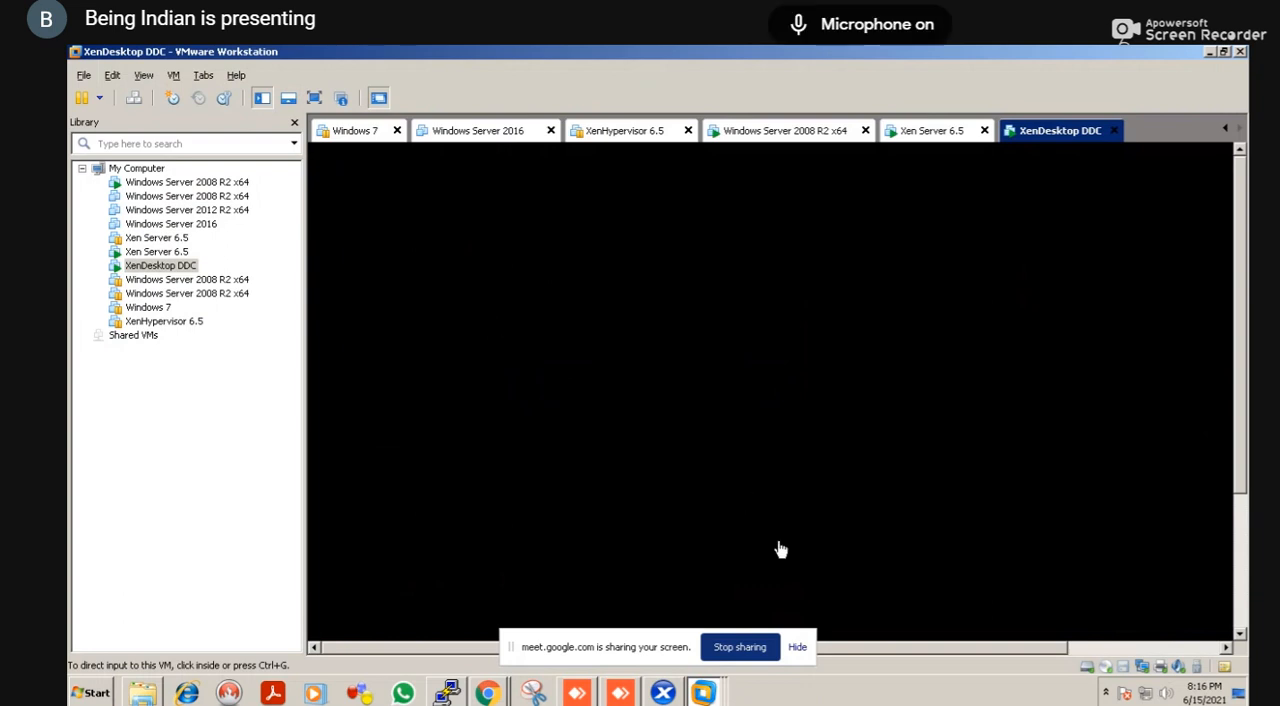
{"action": "left_click", "coordinate": [824, 697]}
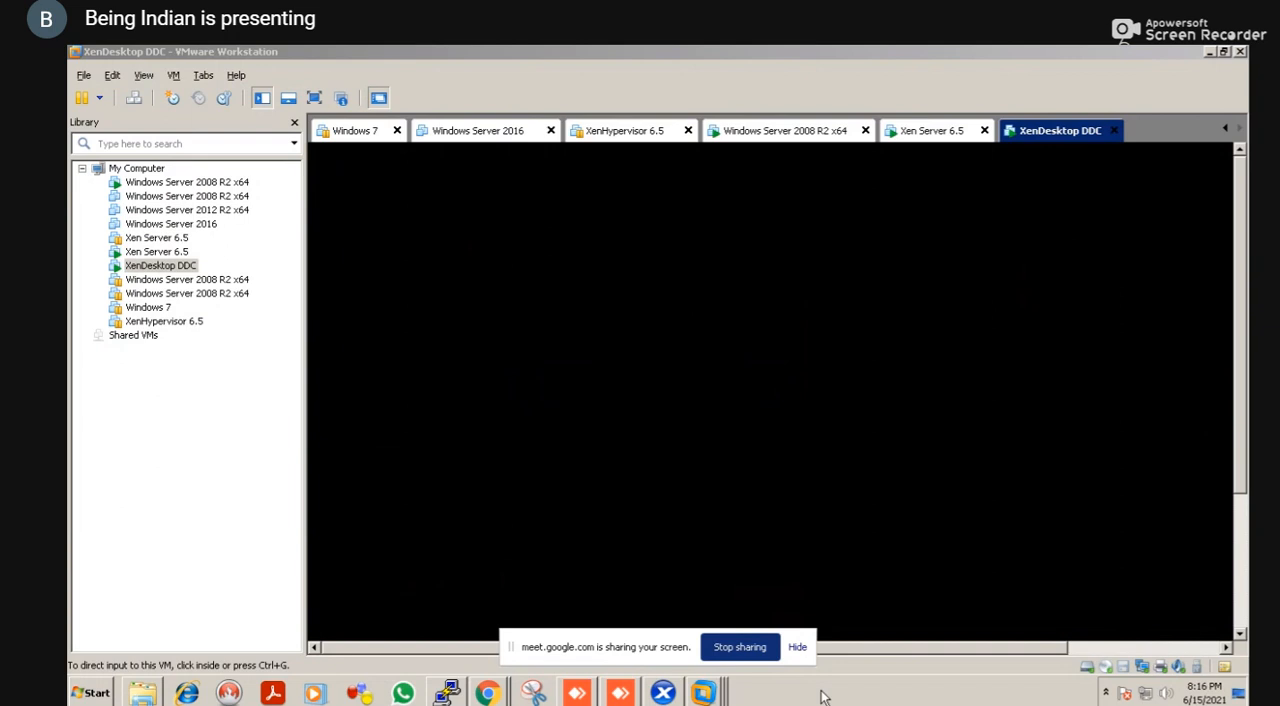
Launch Remote Desktop Connection with mstsc and start connecting to 172.16.0.6
{"action": "key", "text": "ctrl+d"}
{"action": "key", "text": "super+r"}
{"action": "type", "text": "m"}
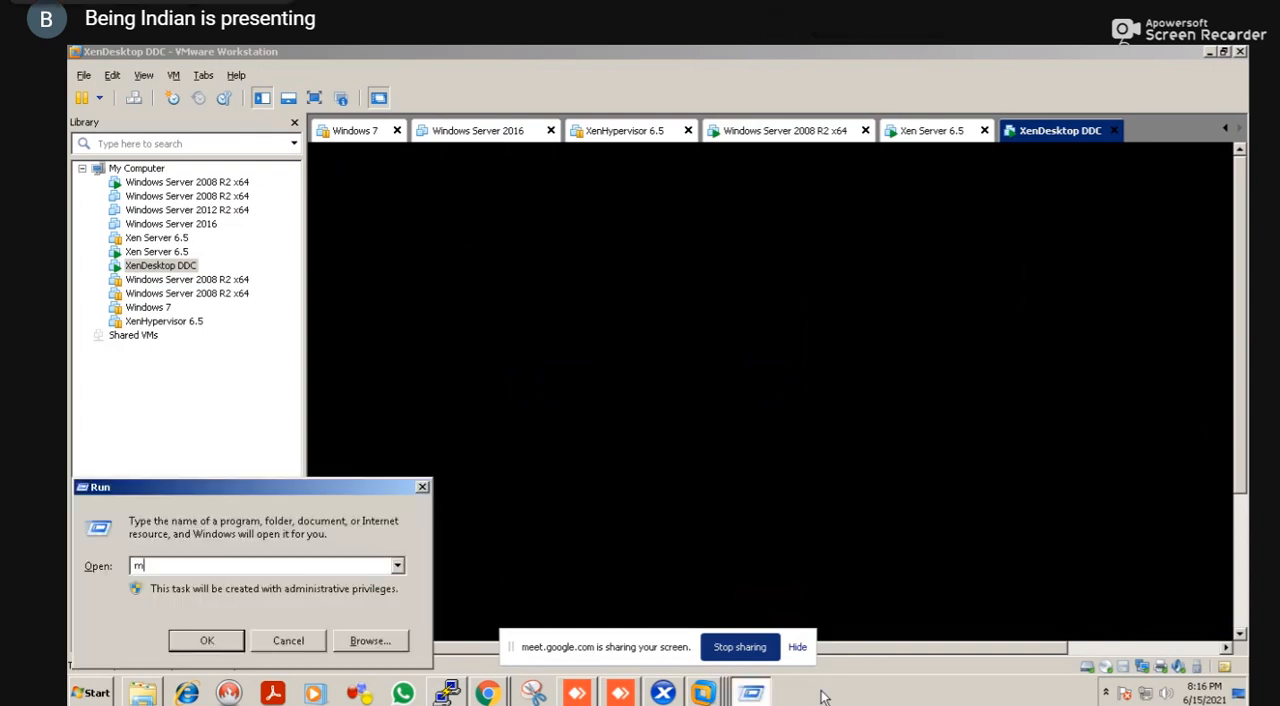
{"action": "type", "text": "stsc"}
{"action": "key", "text": "Return"}
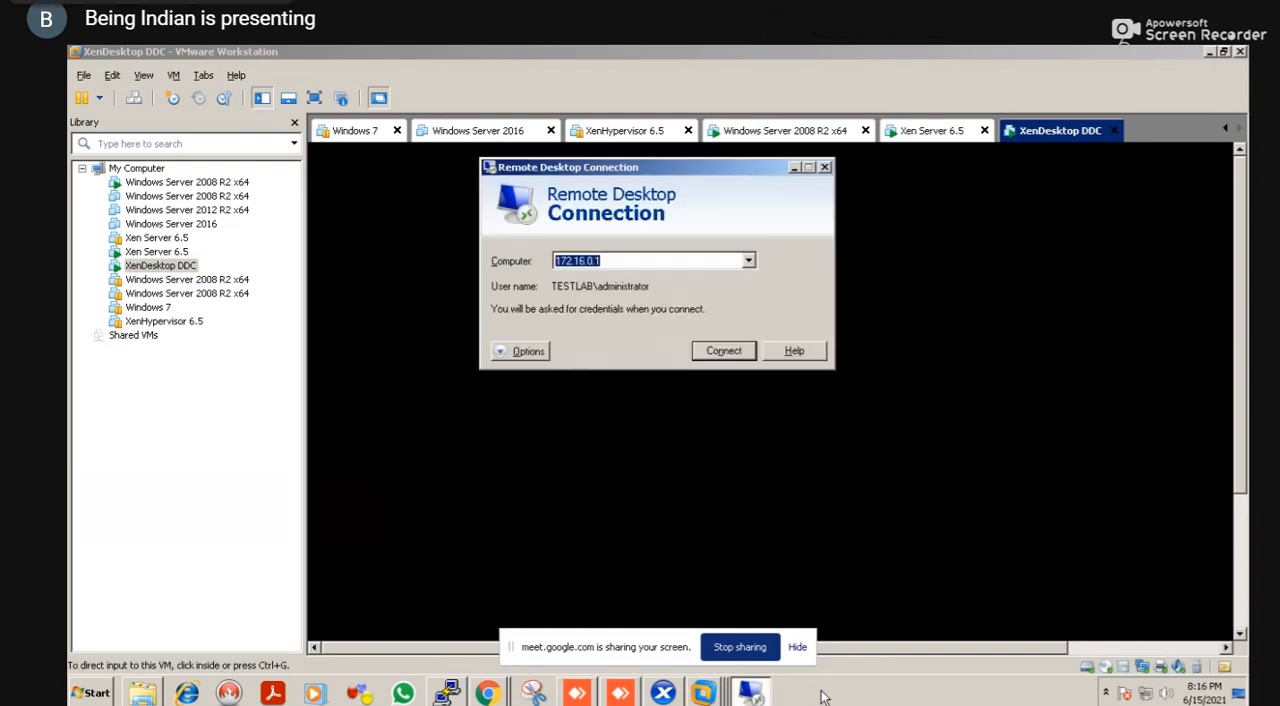
{"action": "type", "text": "172.16.0.6"}
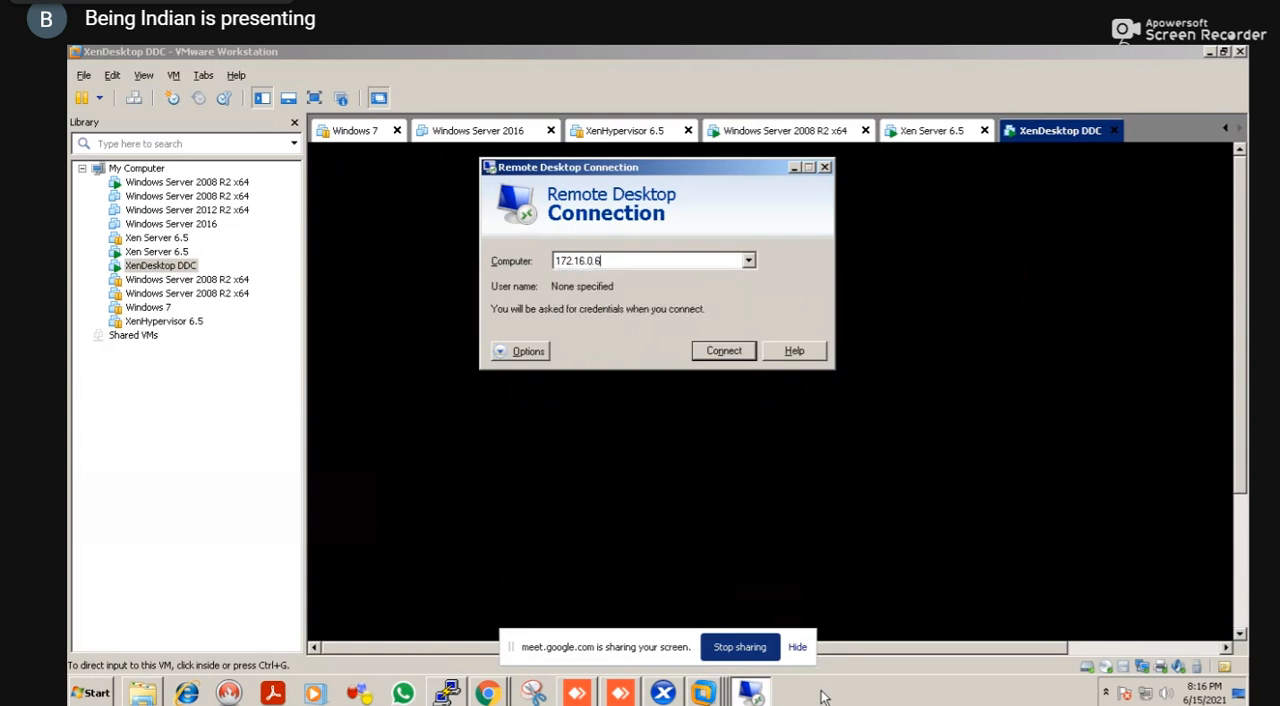
{"action": "key", "text": "Return"}
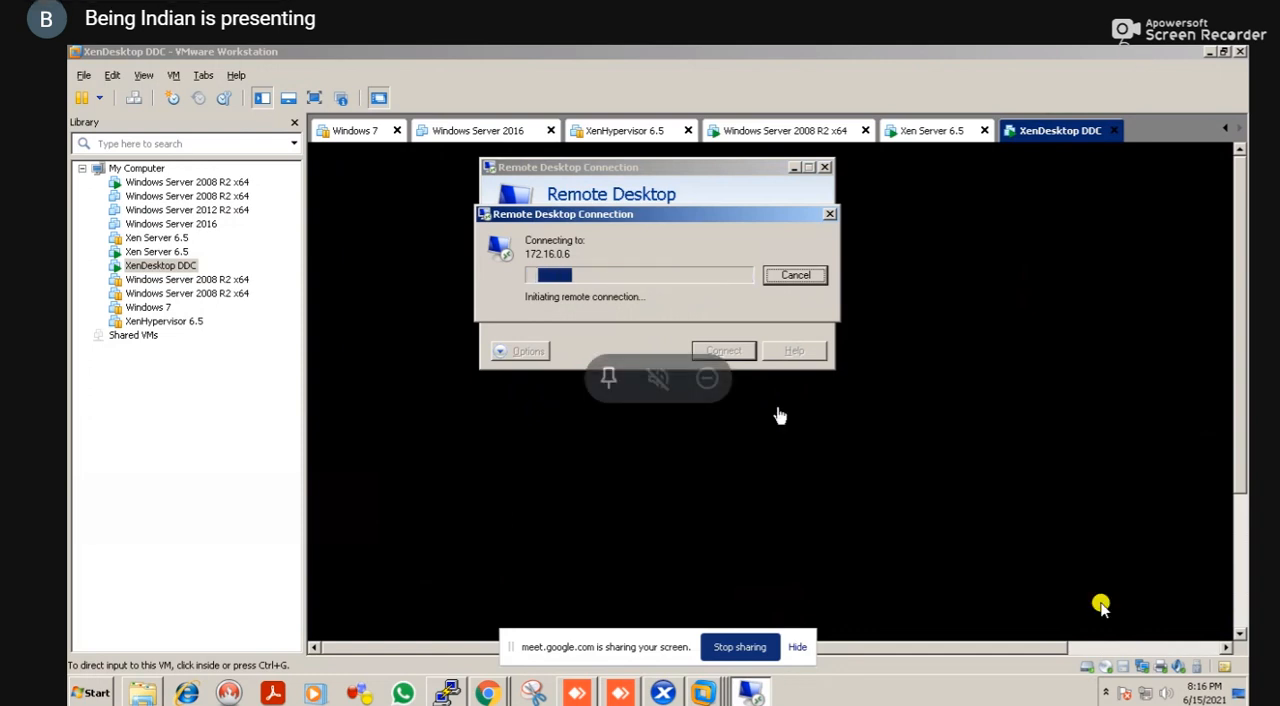
Cancel the pending remote connection to 172.16.0.6 and close Remote Desktop Connection
{"action": "left_click", "coordinate": [798, 276]}
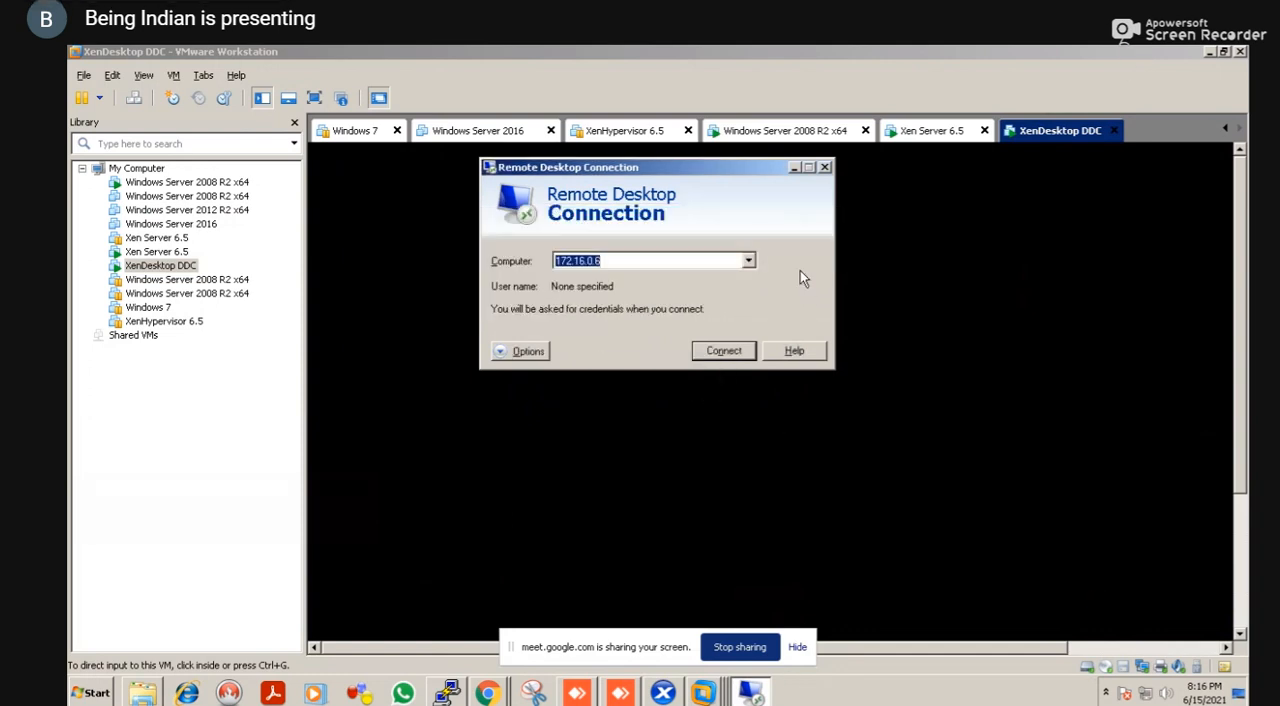
{"action": "left_click", "coordinate": [825, 167]}
Unlock the XenDesktop DDC virtual machine by entering the Administrator account password
{"action": "left_click", "coordinate": [727, 270]}
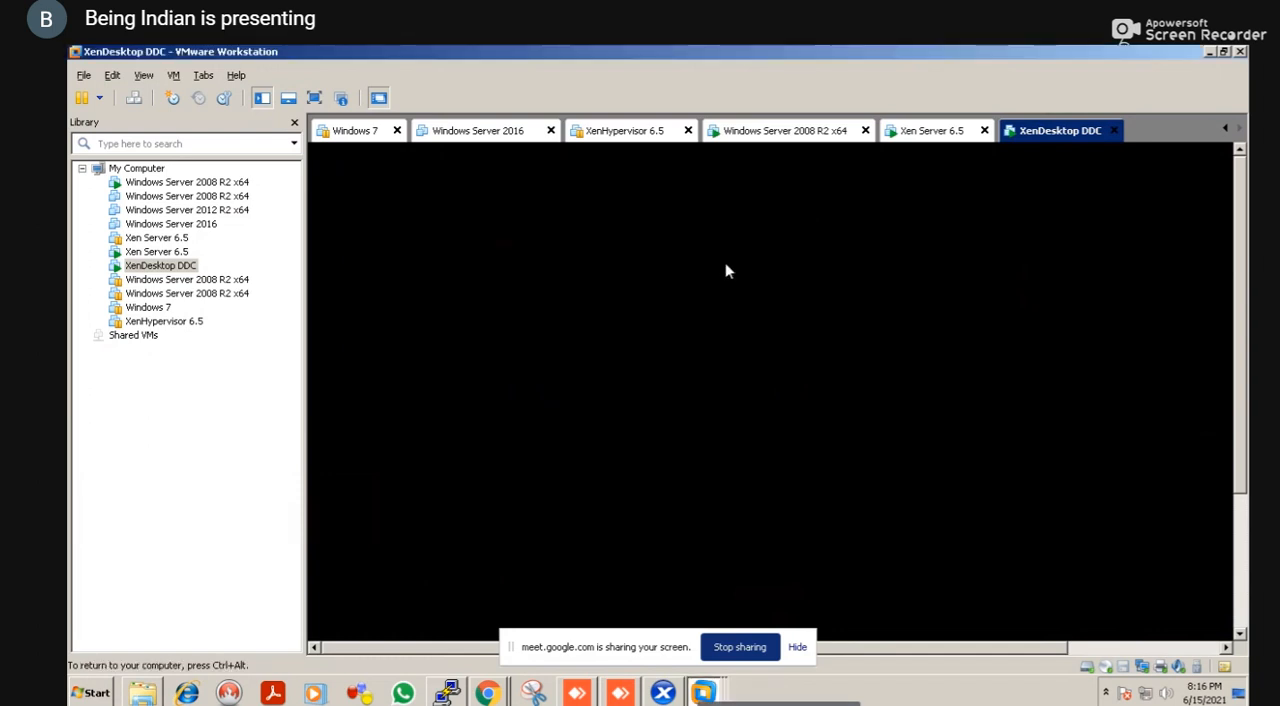
{"action": "key", "text": "ctrl+alt"}
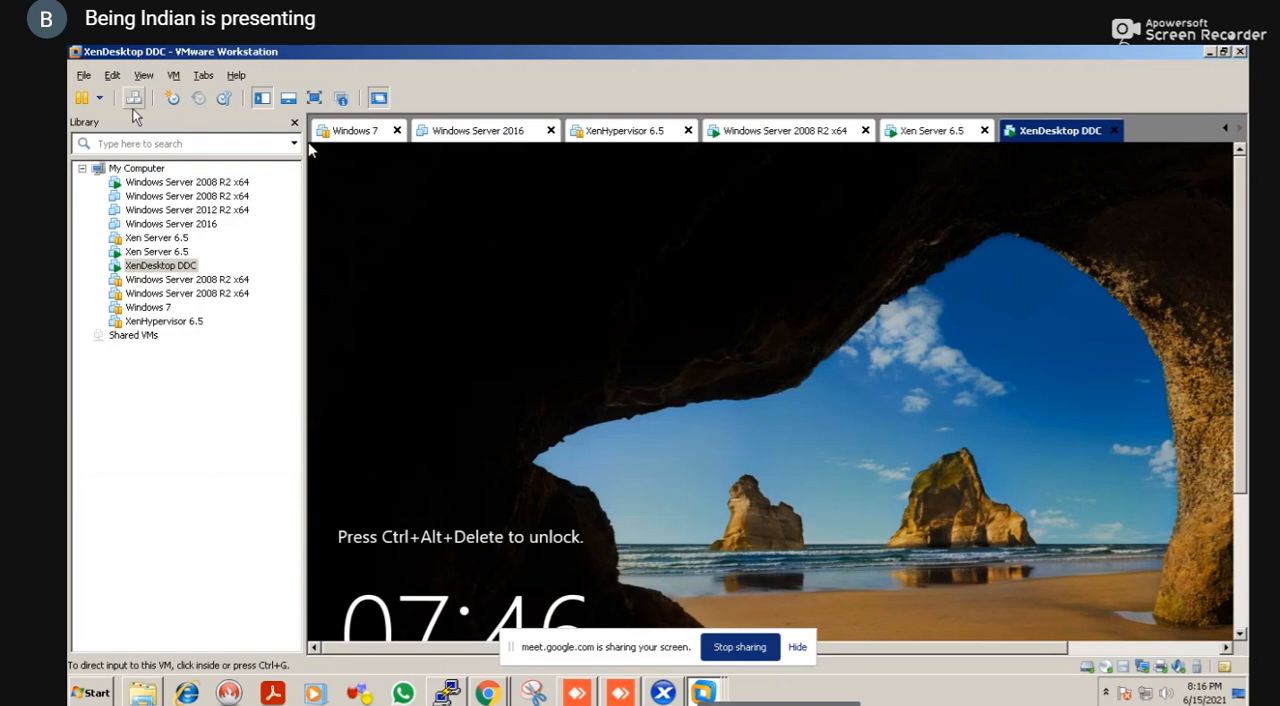
{"action": "left_click", "coordinate": [133, 100]}
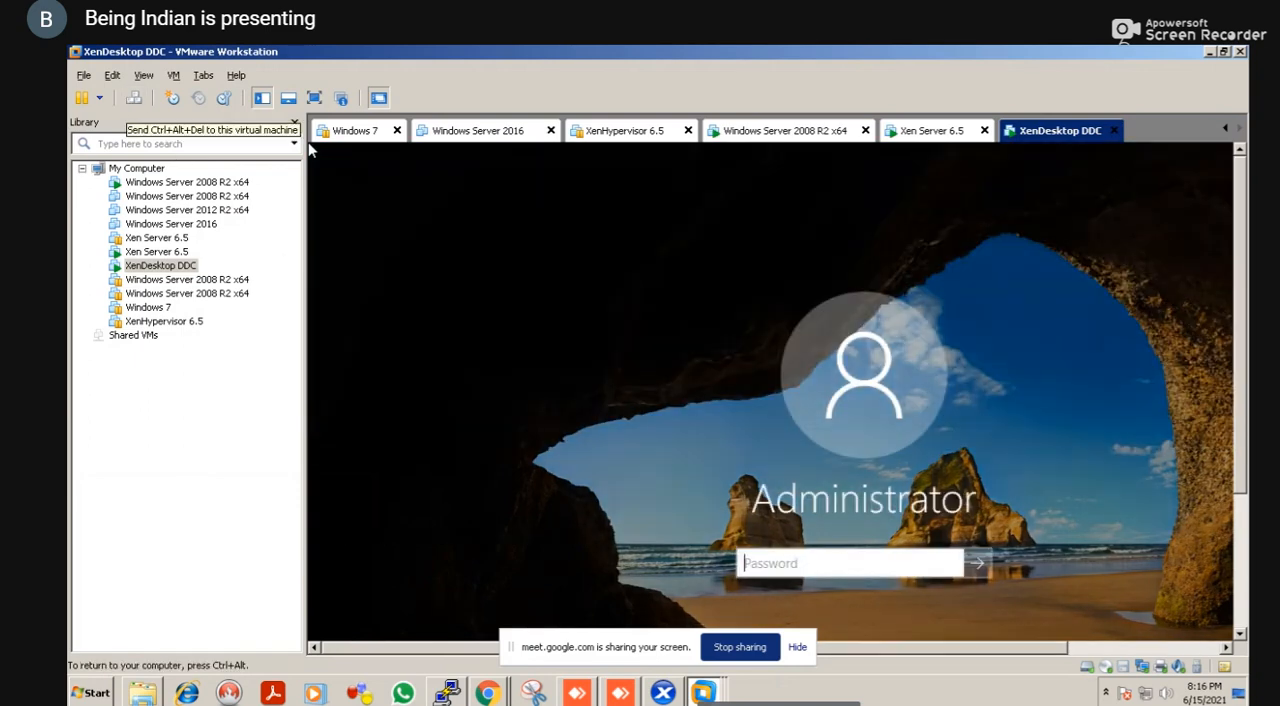
{"action": "type", "text": "*****"}
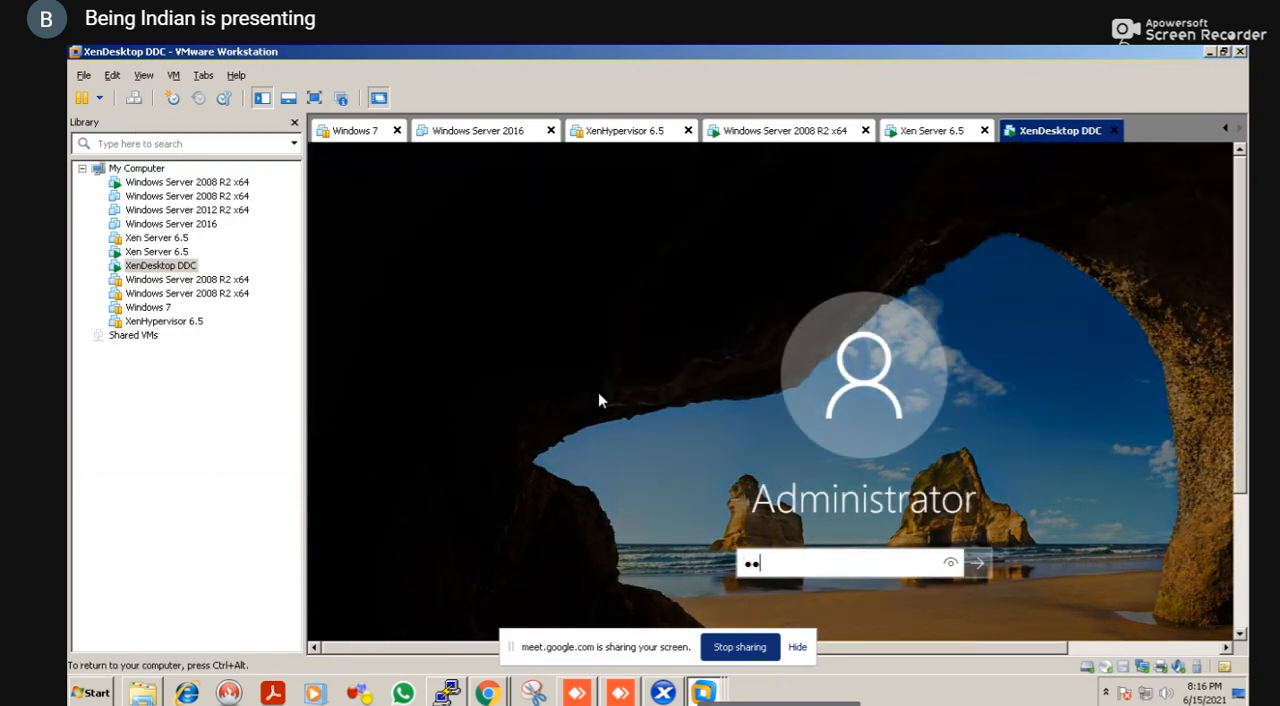
{"action": "type", "text": "****"}
{"action": "key", "text": "Return"}
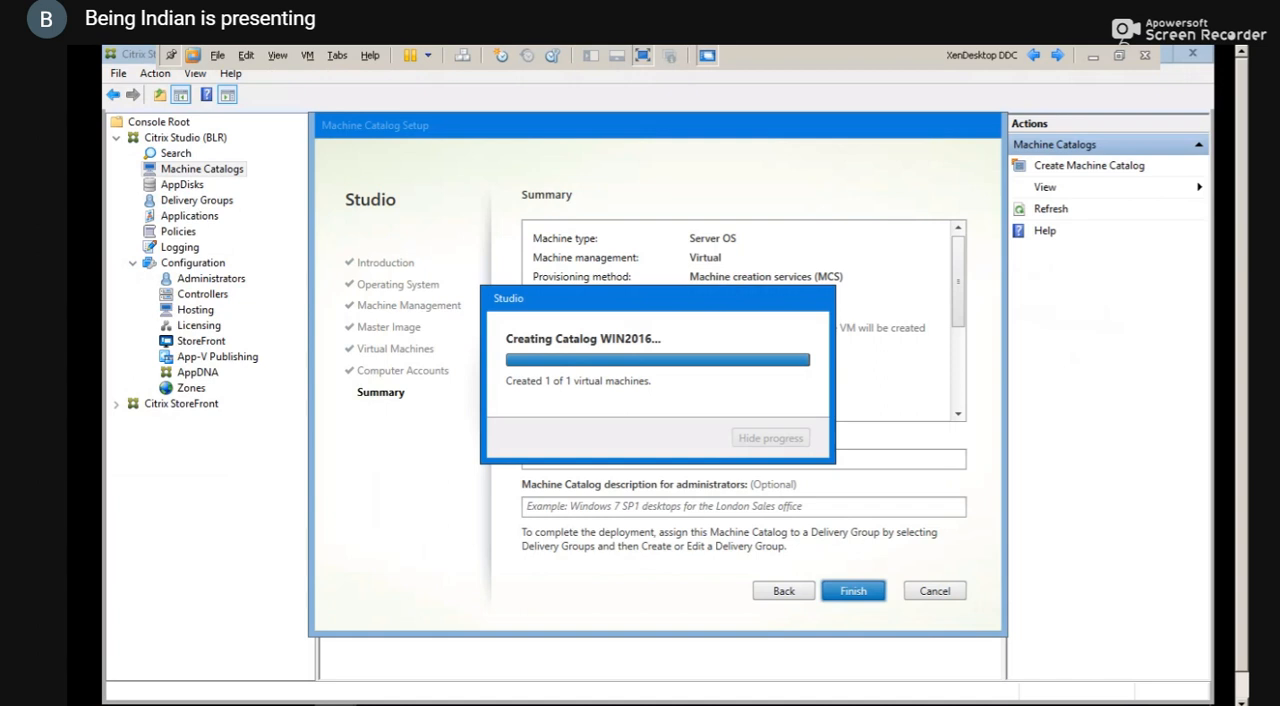
Run cmd on the XenDesktop DDC and switch back to Citrix Studio
{"action": "key", "text": "super+r"}
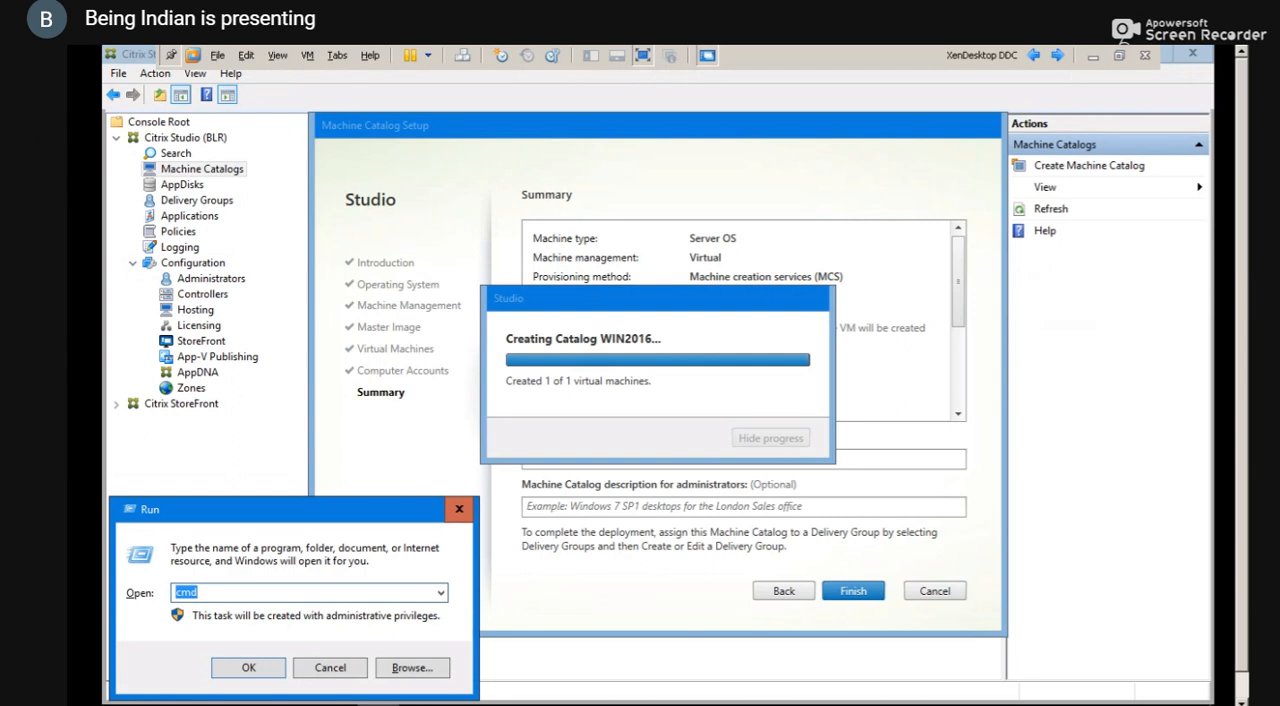
{"action": "key", "text": "Return"}
{"action": "key", "text": "alt+Tab"}
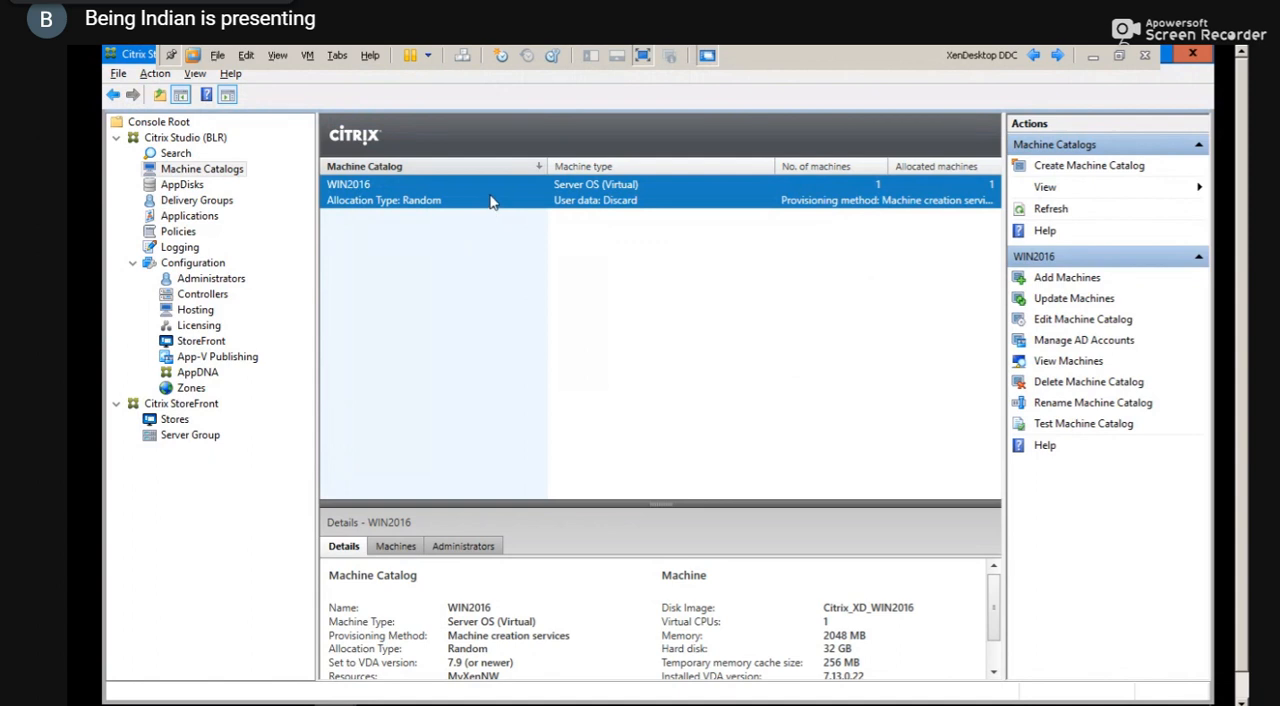
Start updating the machines of the WIN2016 catalog and continue past the overview with the FINANCEDG delivery group selected
{"action": "left_click", "coordinate": [1068, 299]}
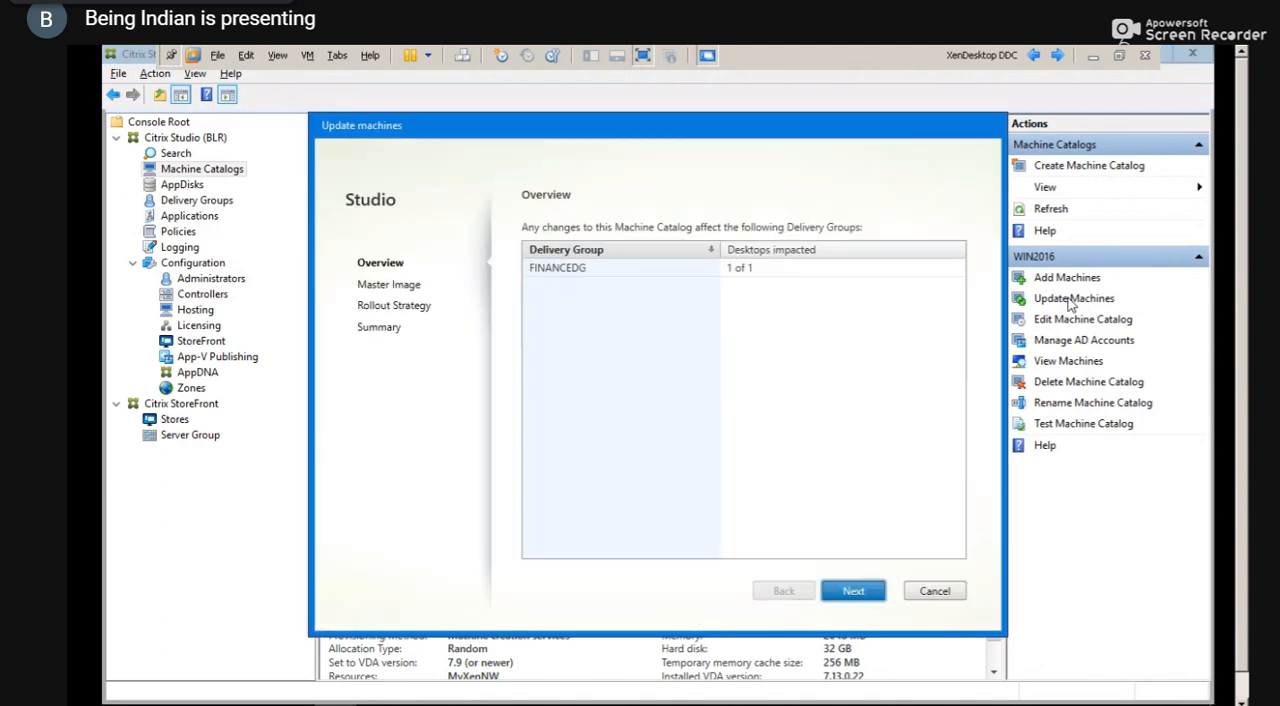
{"action": "left_click", "coordinate": [695, 271]}
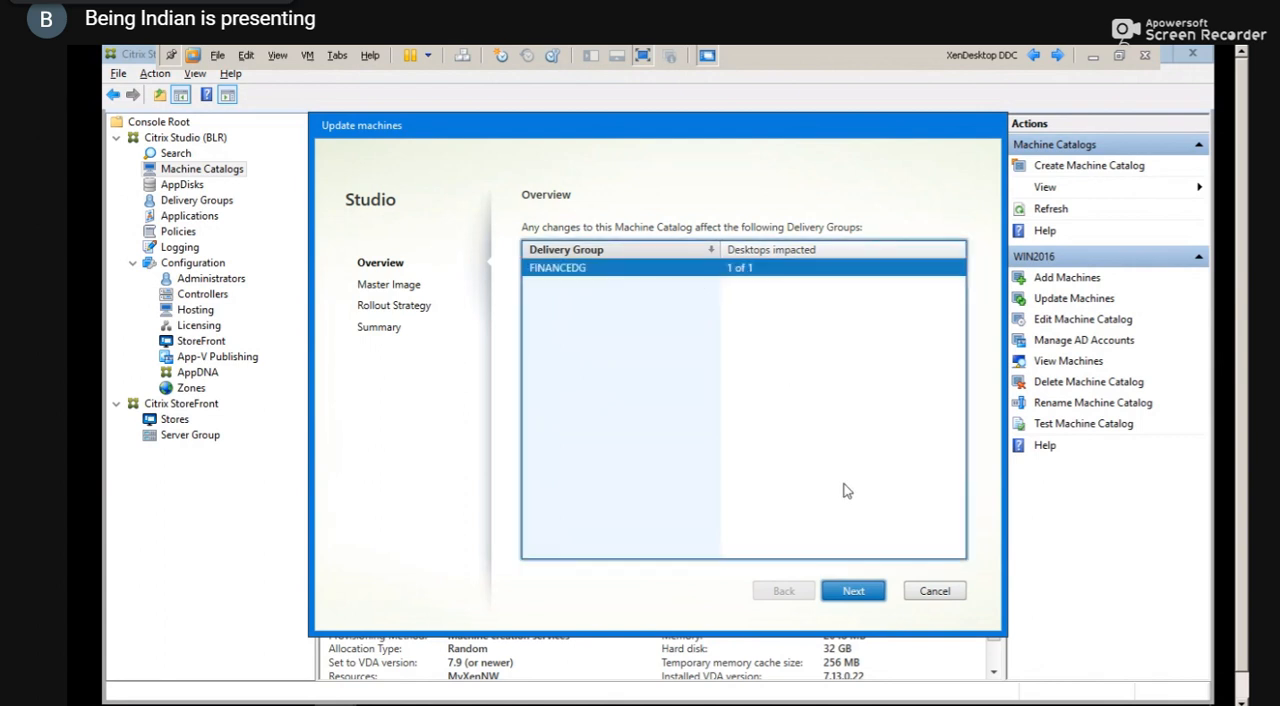
{"action": "left_click", "coordinate": [851, 591]}
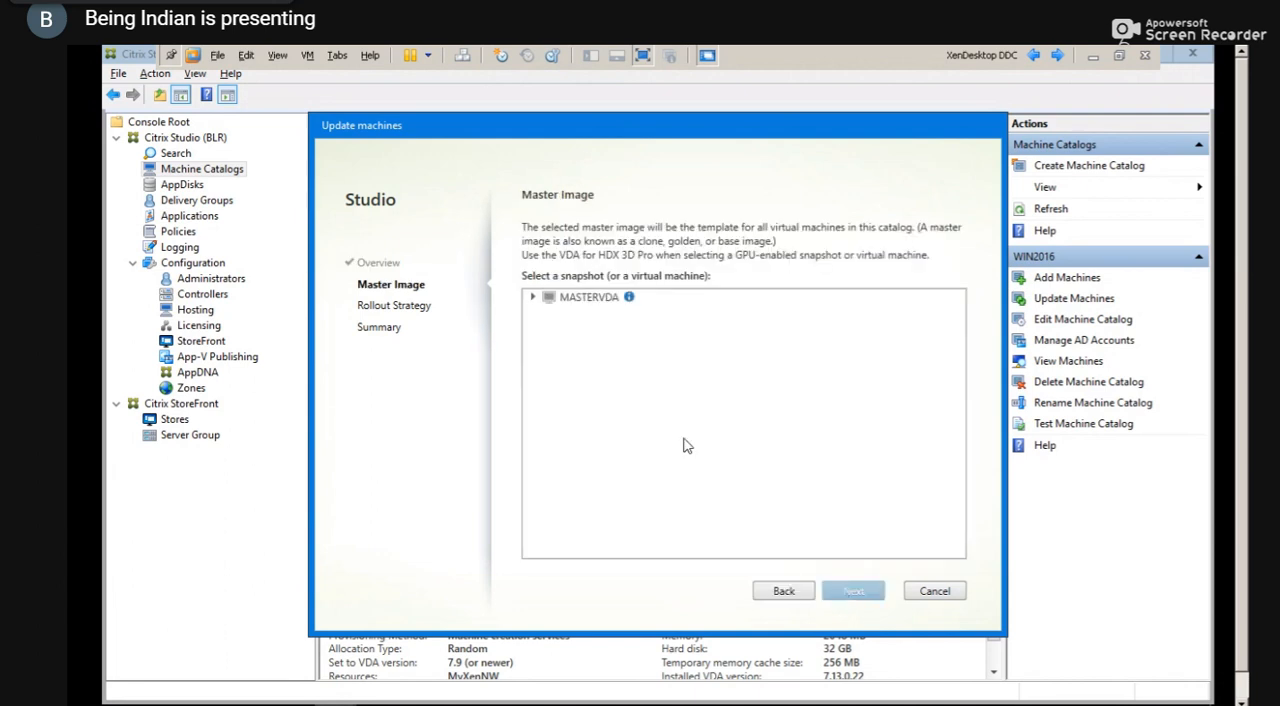
Choose the VLC_Update snapshot beneath MASTERVDA's Citrix_XD_WIN2016 snapshot as the master image and continue to the rollout strategy
{"action": "left_click", "coordinate": [533, 298]}
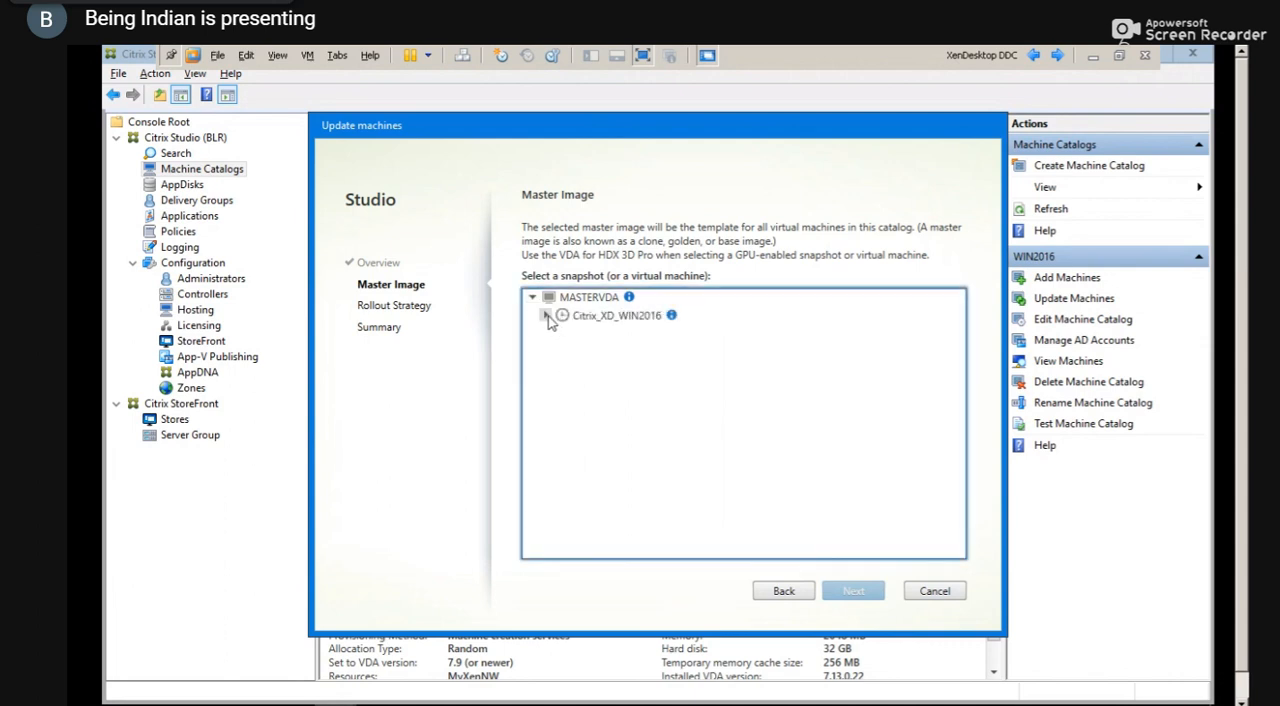
{"action": "left_click", "coordinate": [546, 316]}
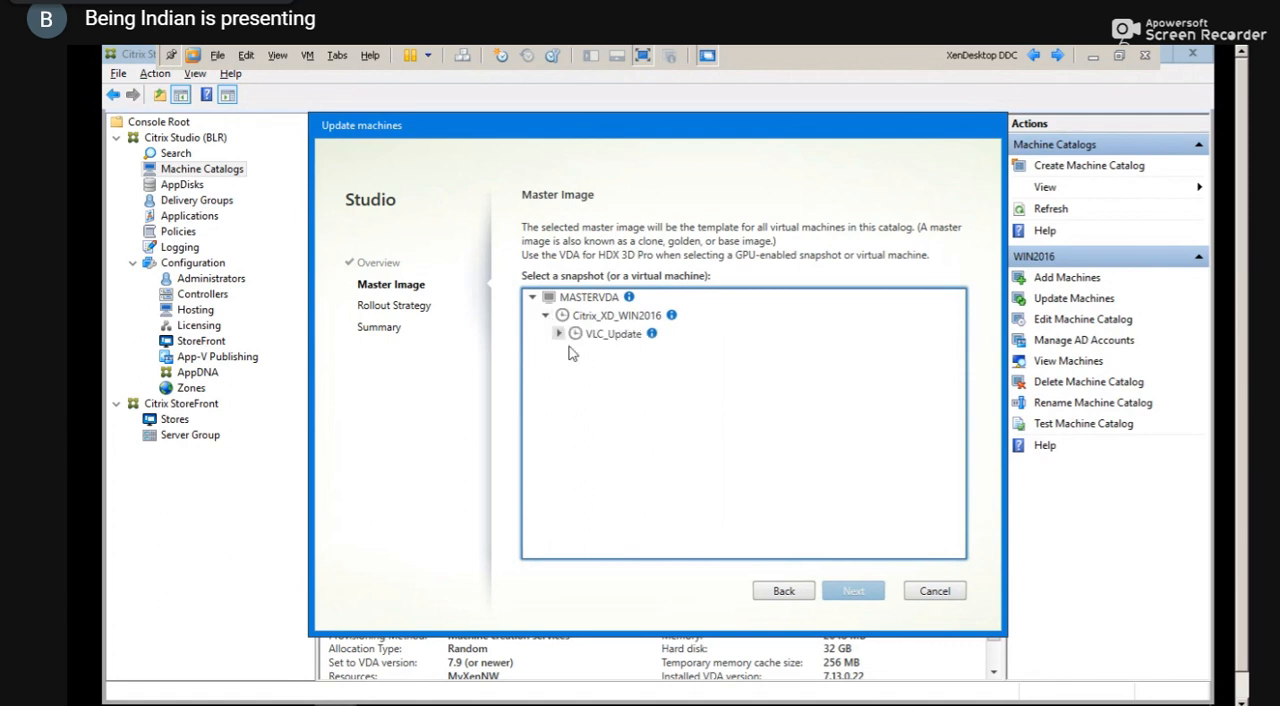
{"action": "left_click", "coordinate": [615, 336]}
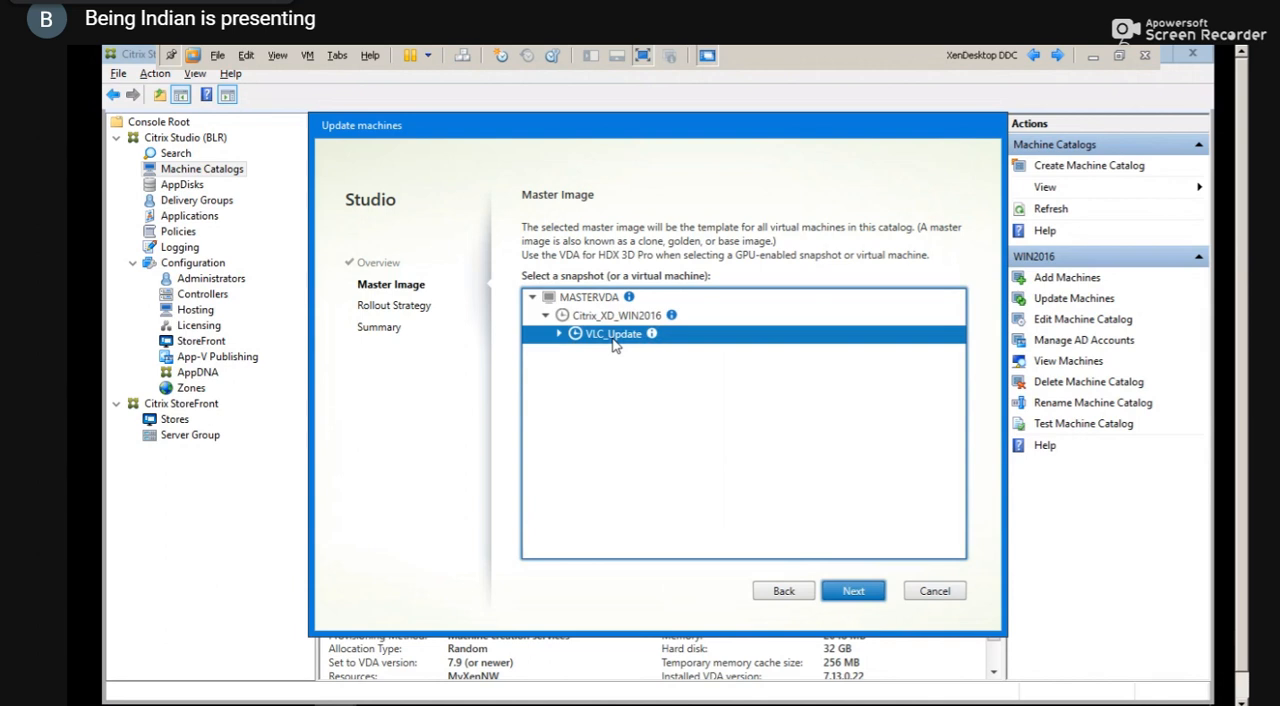
{"action": "left_click", "coordinate": [853, 591]}
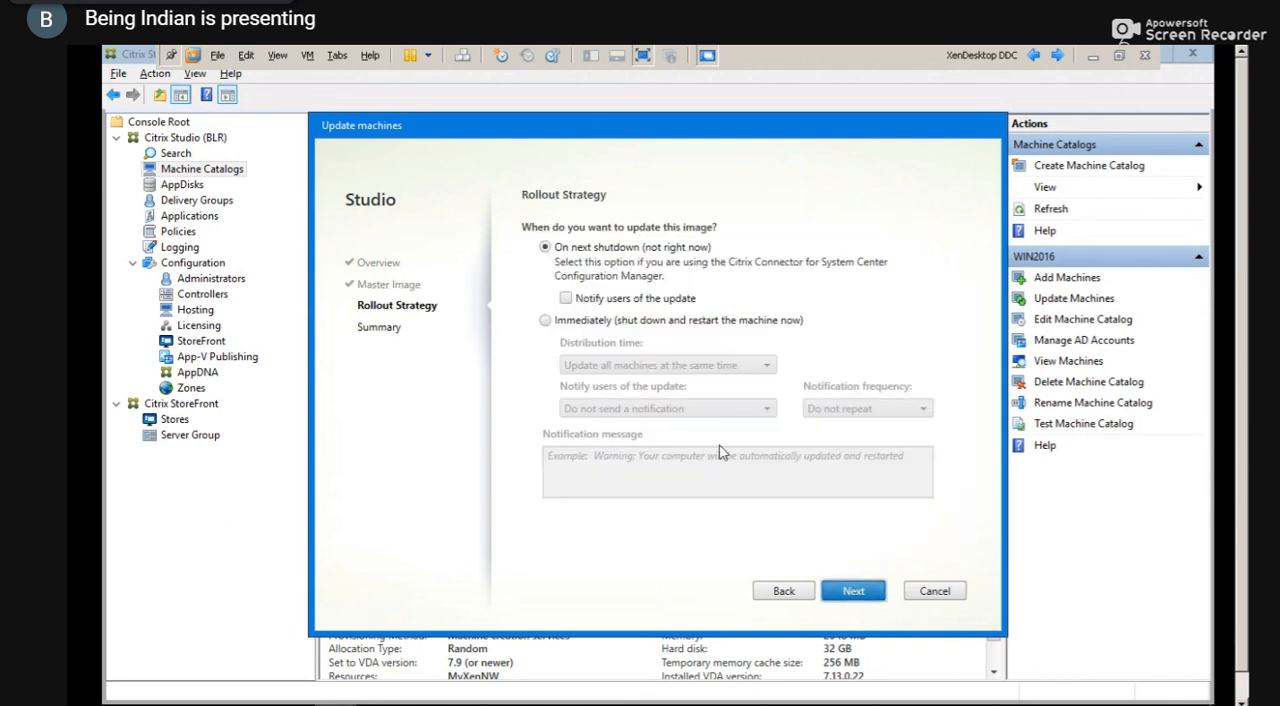
Set the rollout to update immediately with a machine shutdown and restart, and return to the master image selection
{"action": "left_click", "coordinate": [545, 320]}
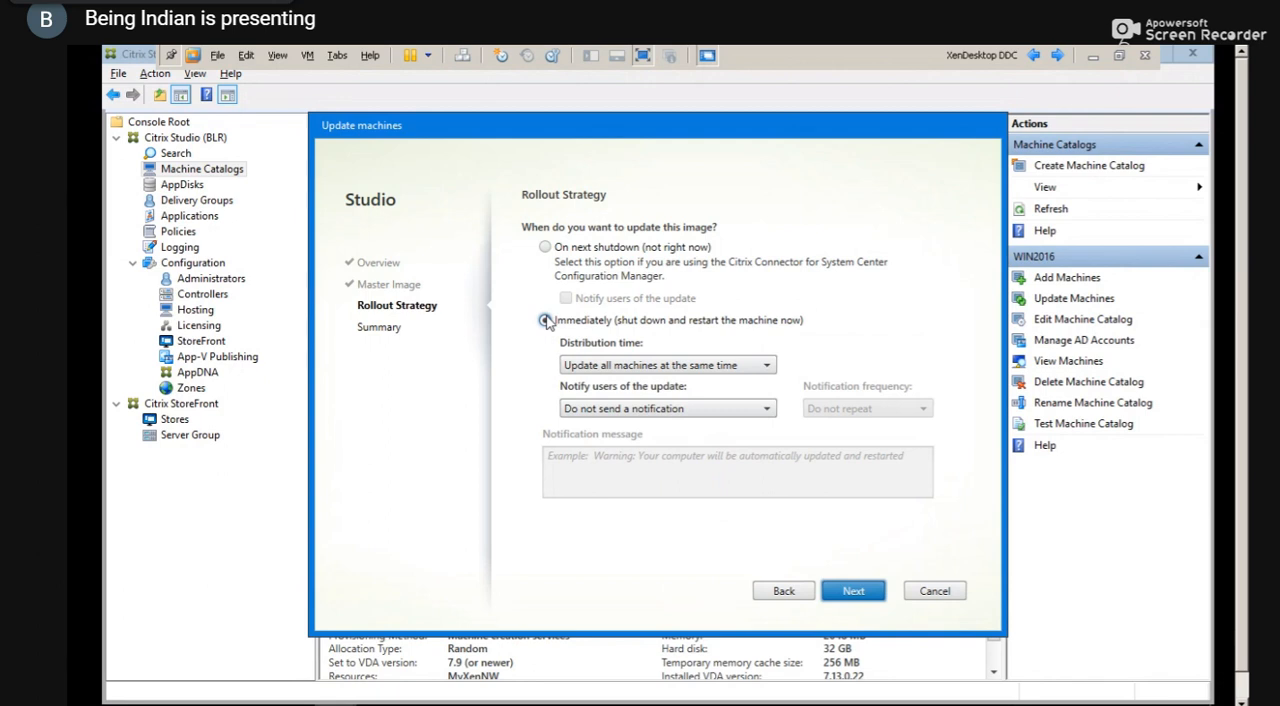
{"action": "left_click", "coordinate": [545, 320]}
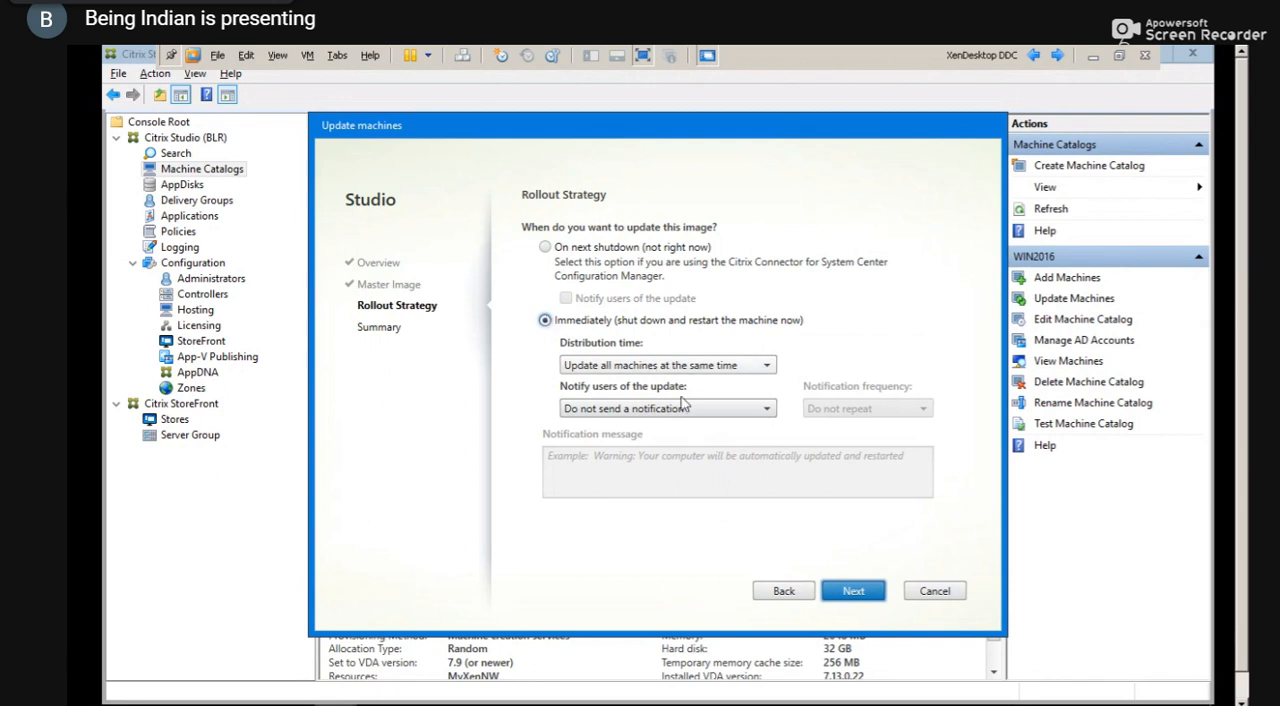
{"action": "left_click", "coordinate": [781, 591]}
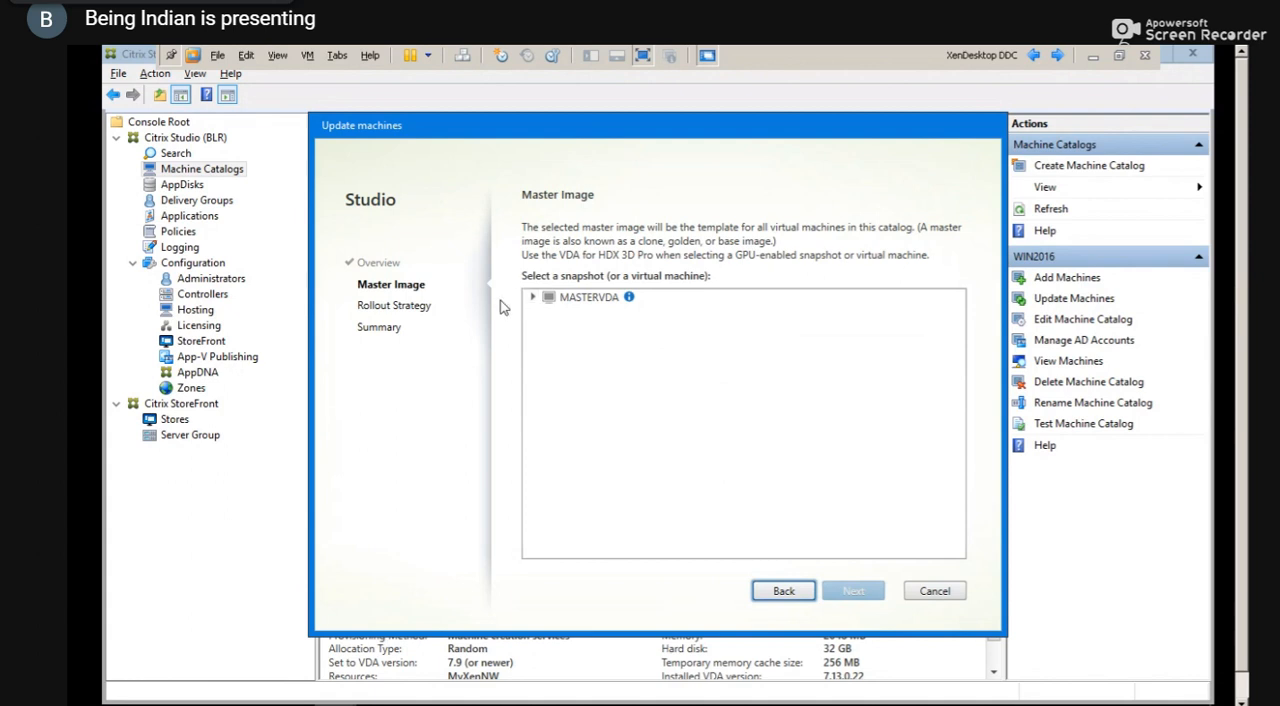
Reselect VLC_Update beneath MASTERVDA's Citrix_XD_WIN2016 snapshot as the master image and expand it to check for child snapshots
{"action": "left_click", "coordinate": [533, 298]}
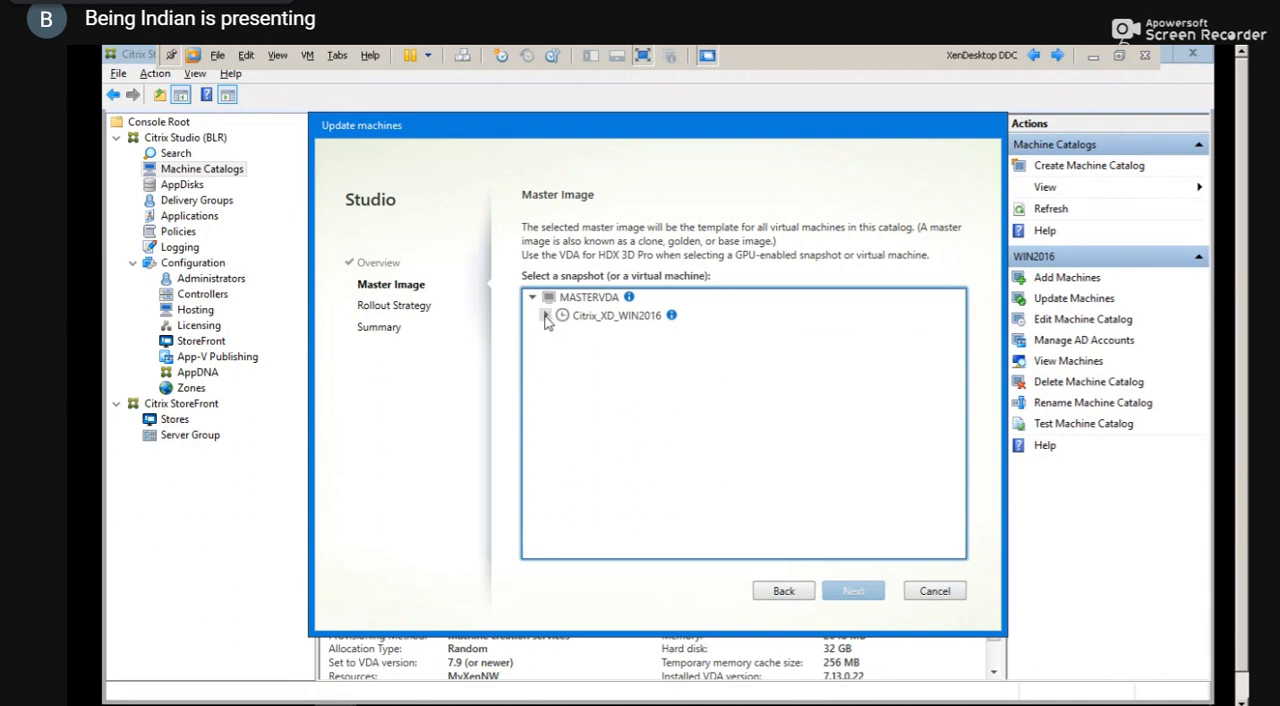
{"action": "left_click", "coordinate": [545, 316]}
{"action": "left_click", "coordinate": [613, 340]}
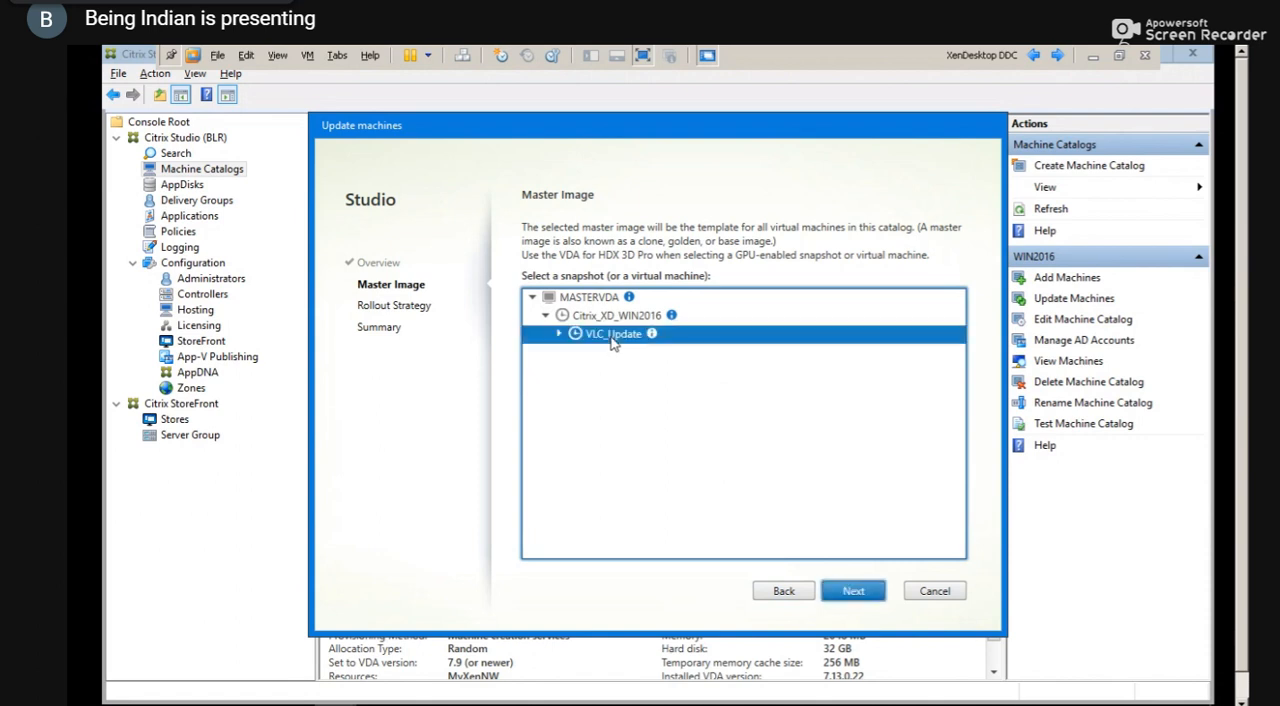
{"action": "left_click", "coordinate": [559, 335]}
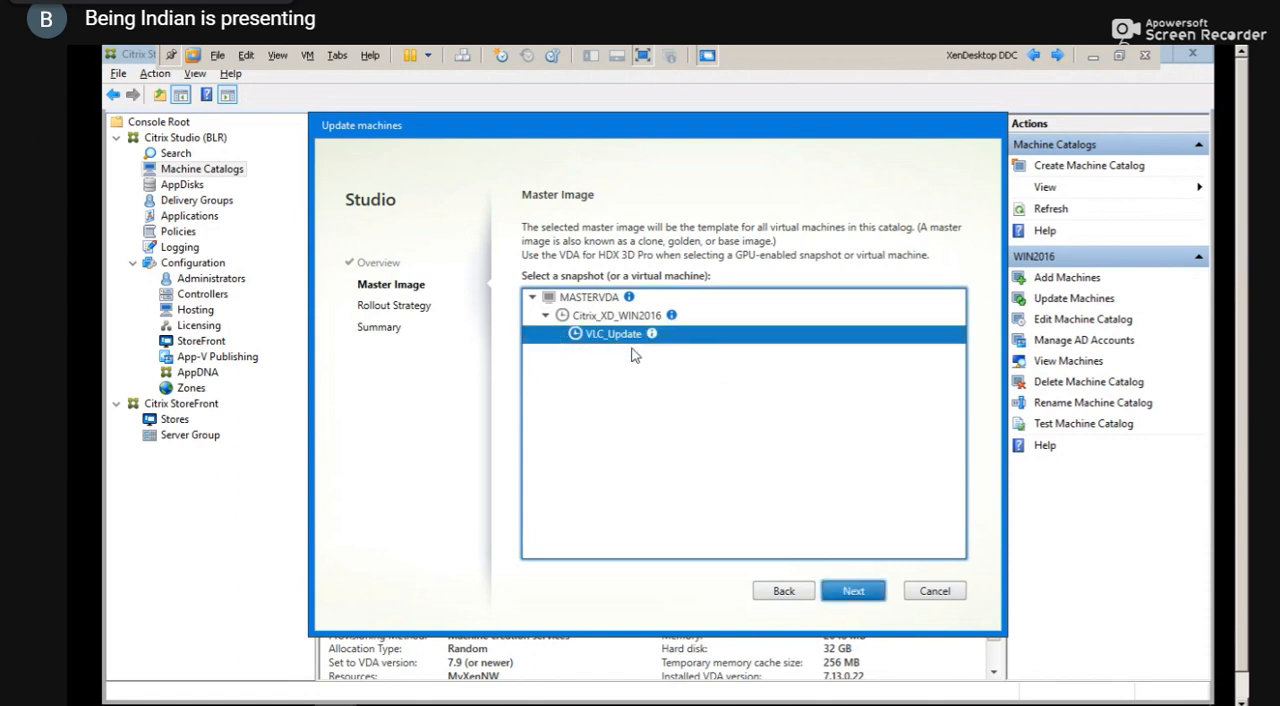
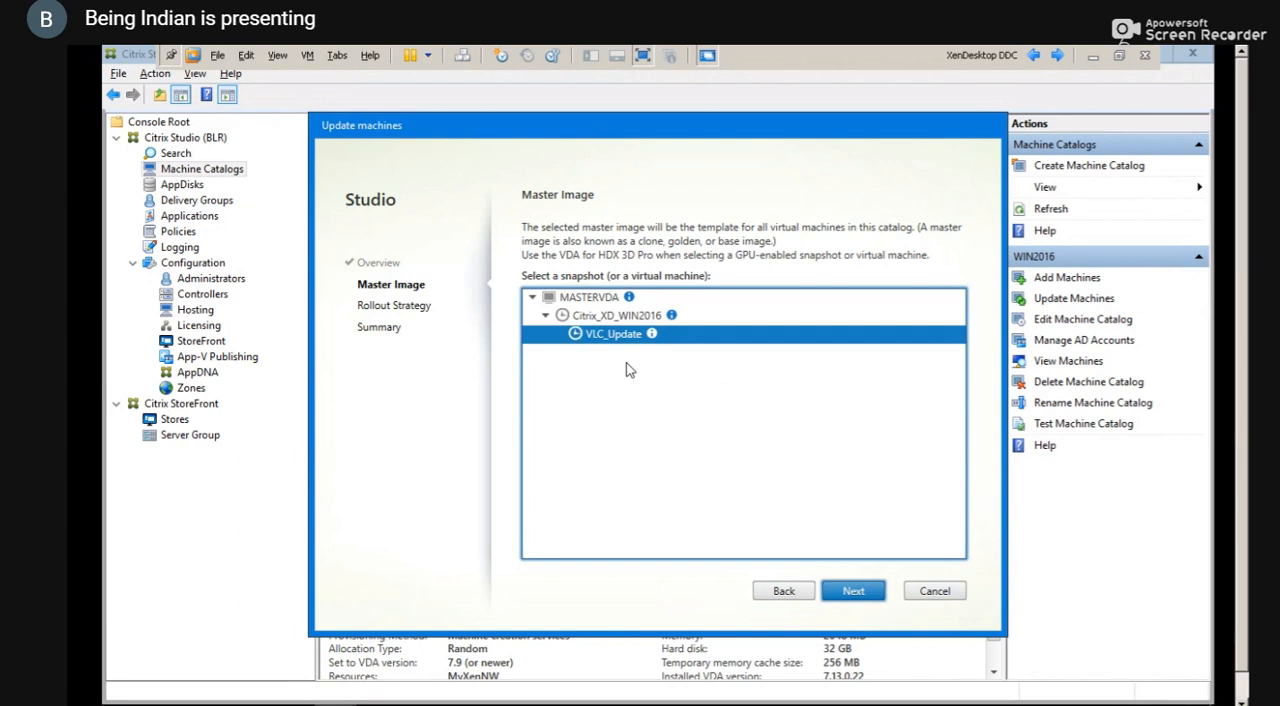
Choose the VLC_Update snapshot beneath Citrix_XD_WIN2016 as the master image and proceed to the rollout strategy
{"action": "left_click", "coordinate": [601, 318]}
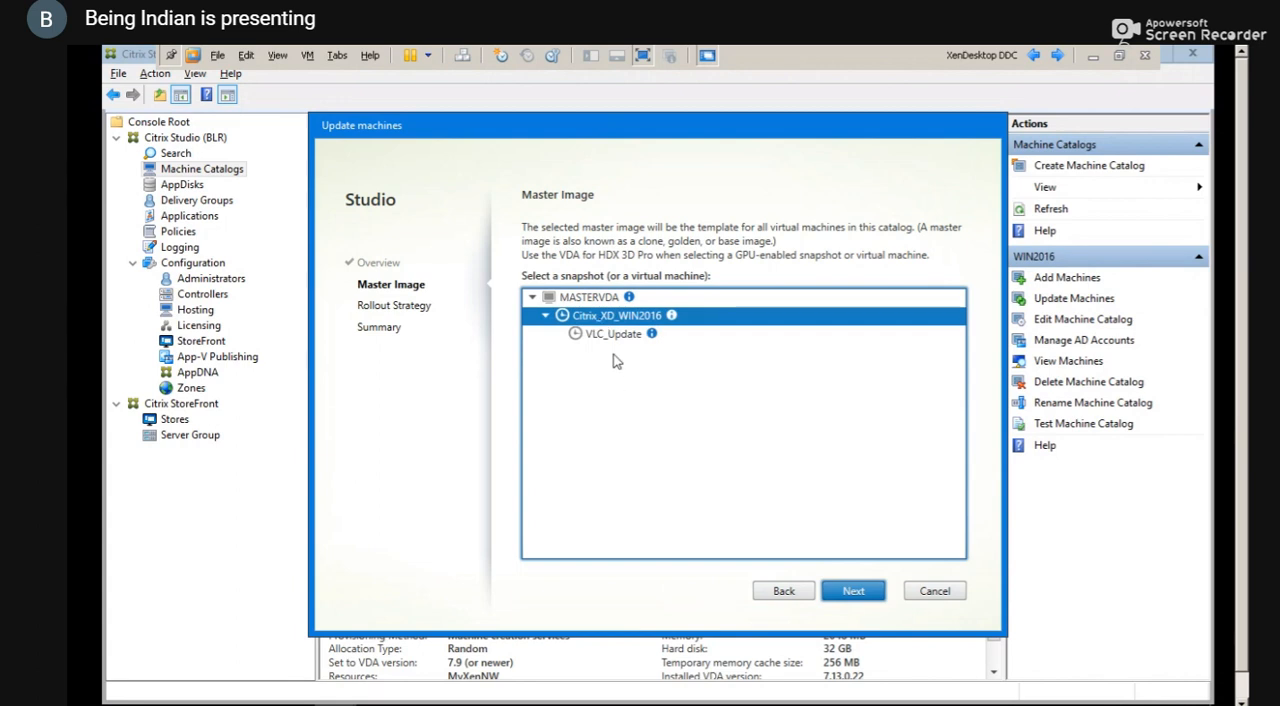
{"action": "left_click", "coordinate": [613, 338]}
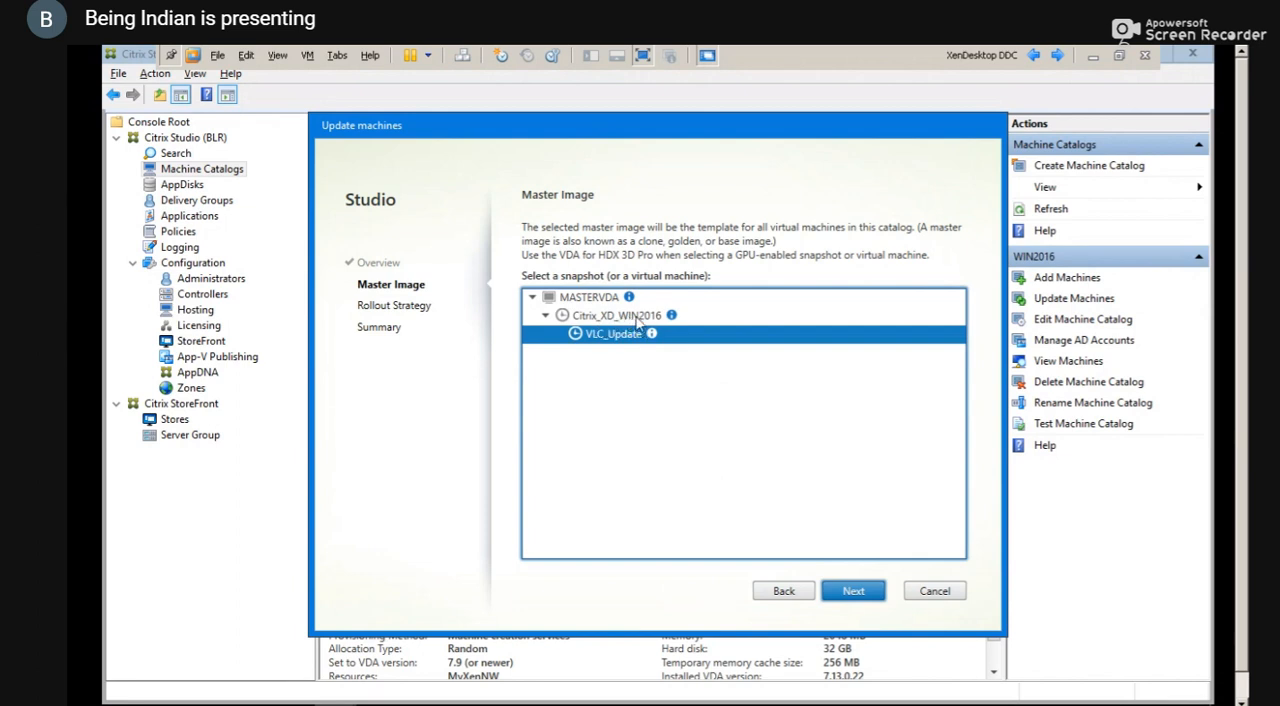
{"action": "left_click", "coordinate": [856, 590]}
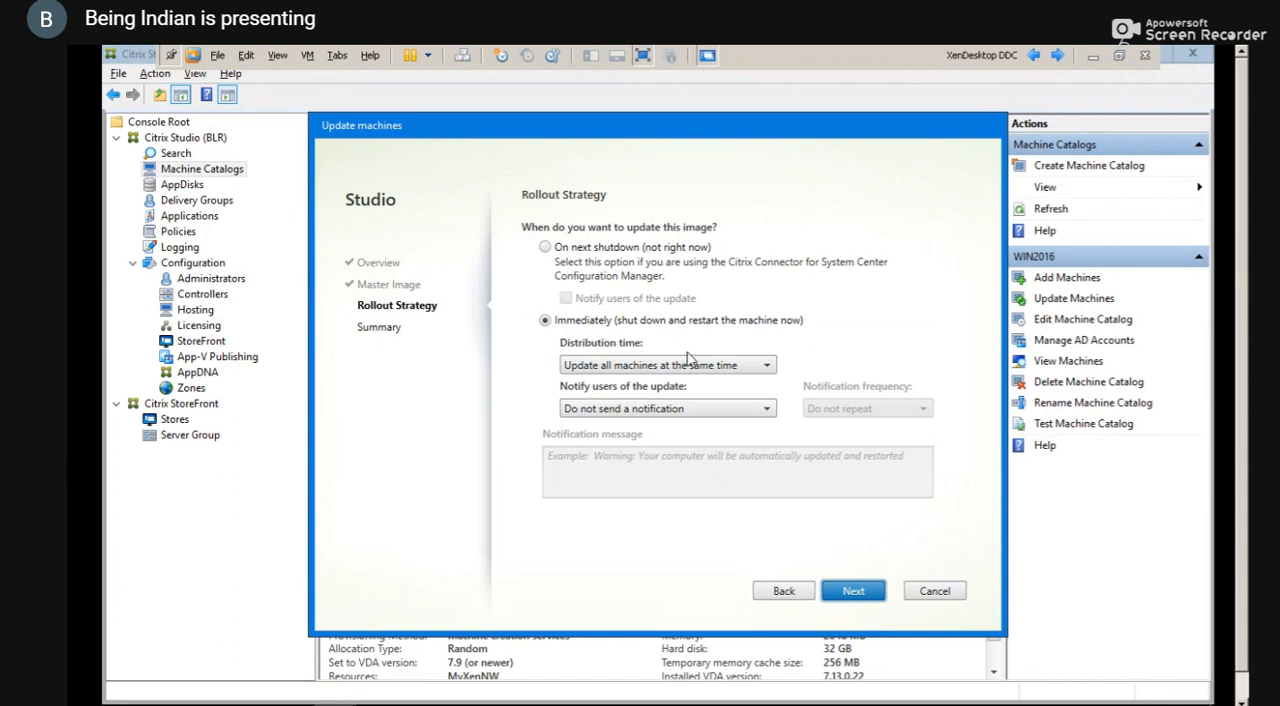
Set the rollout to update immediately, with the distribution time set to update all machines at the same time
{"action": "left_click", "coordinate": [702, 413]}
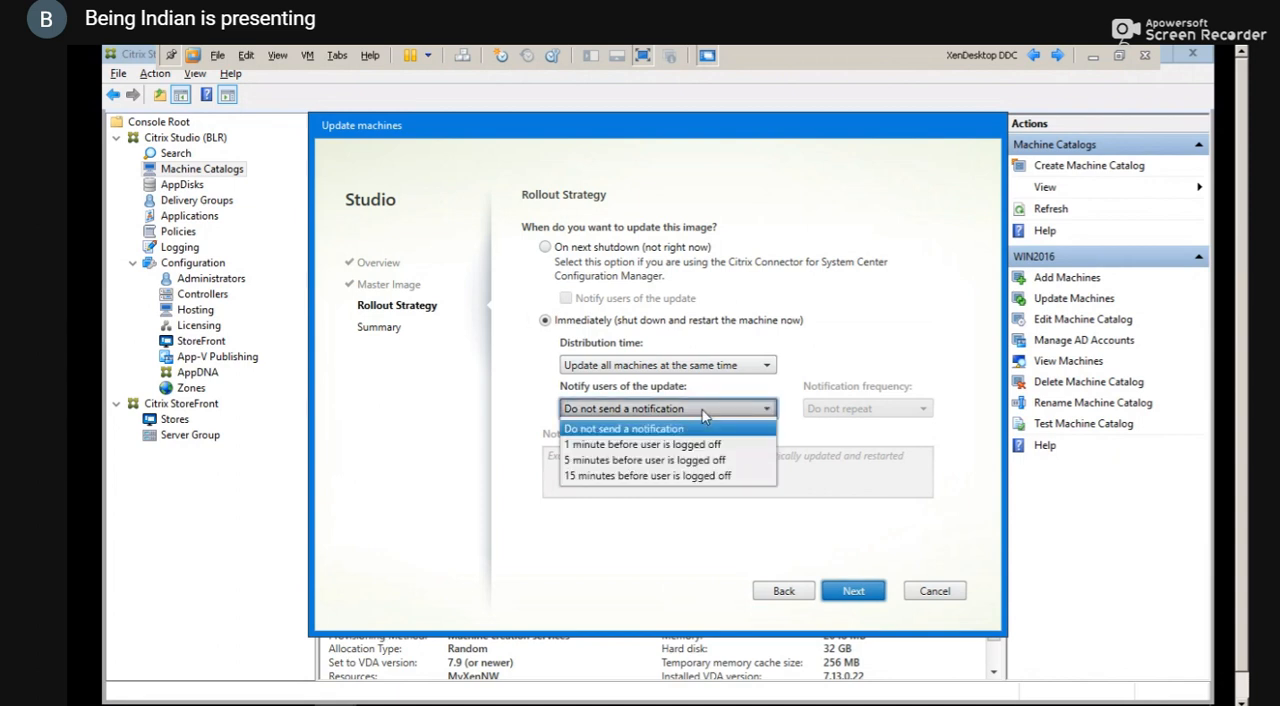
{"action": "left_click", "coordinate": [641, 414]}
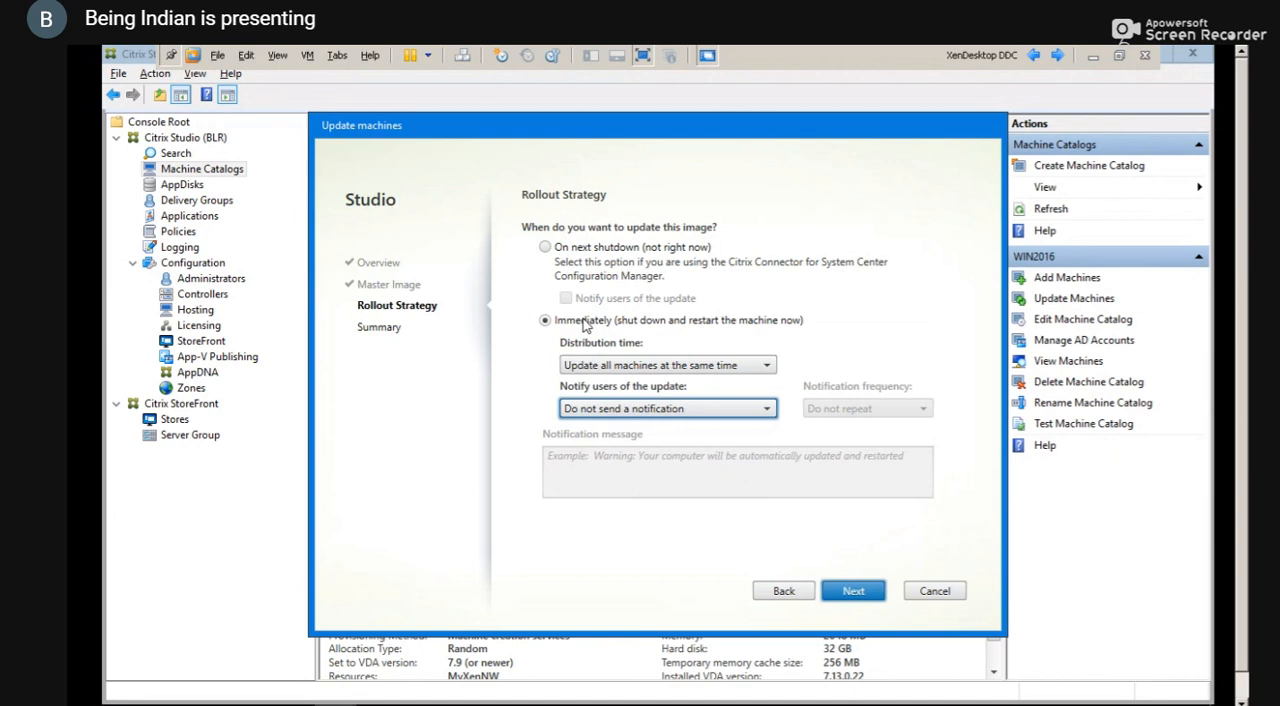
{"action": "left_click", "coordinate": [545, 247]}
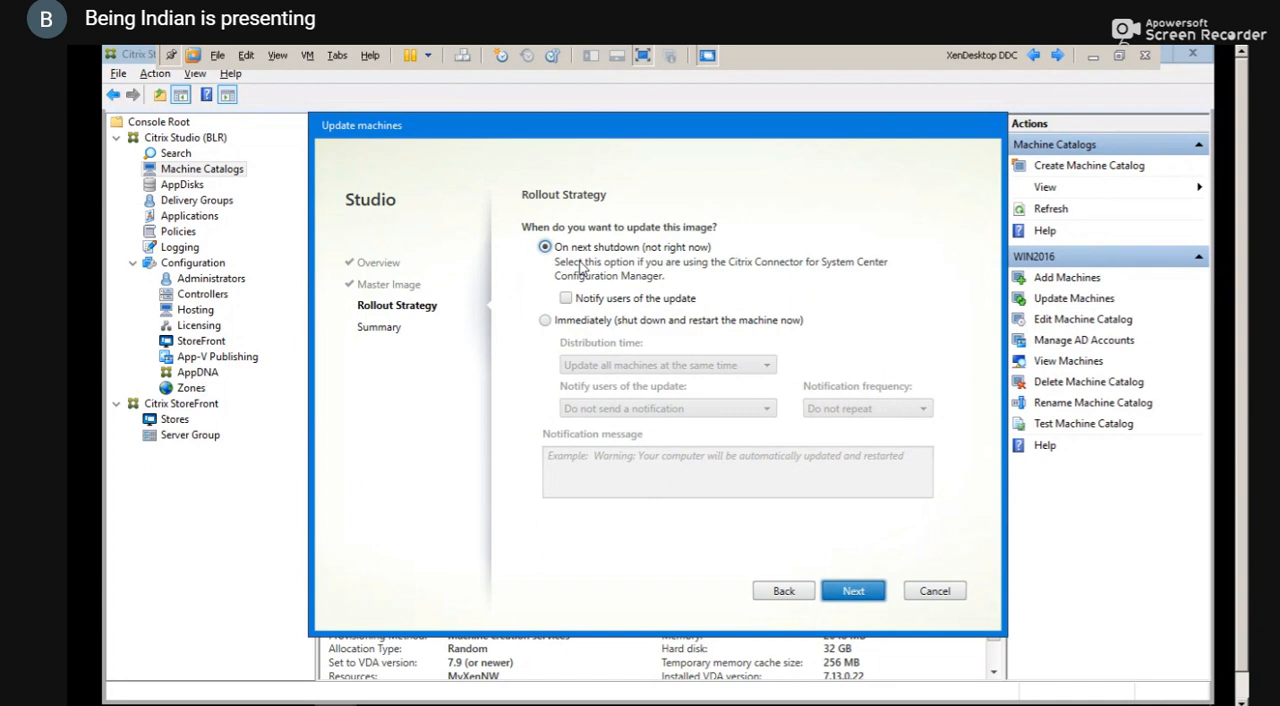
{"action": "left_click", "coordinate": [544, 321]}
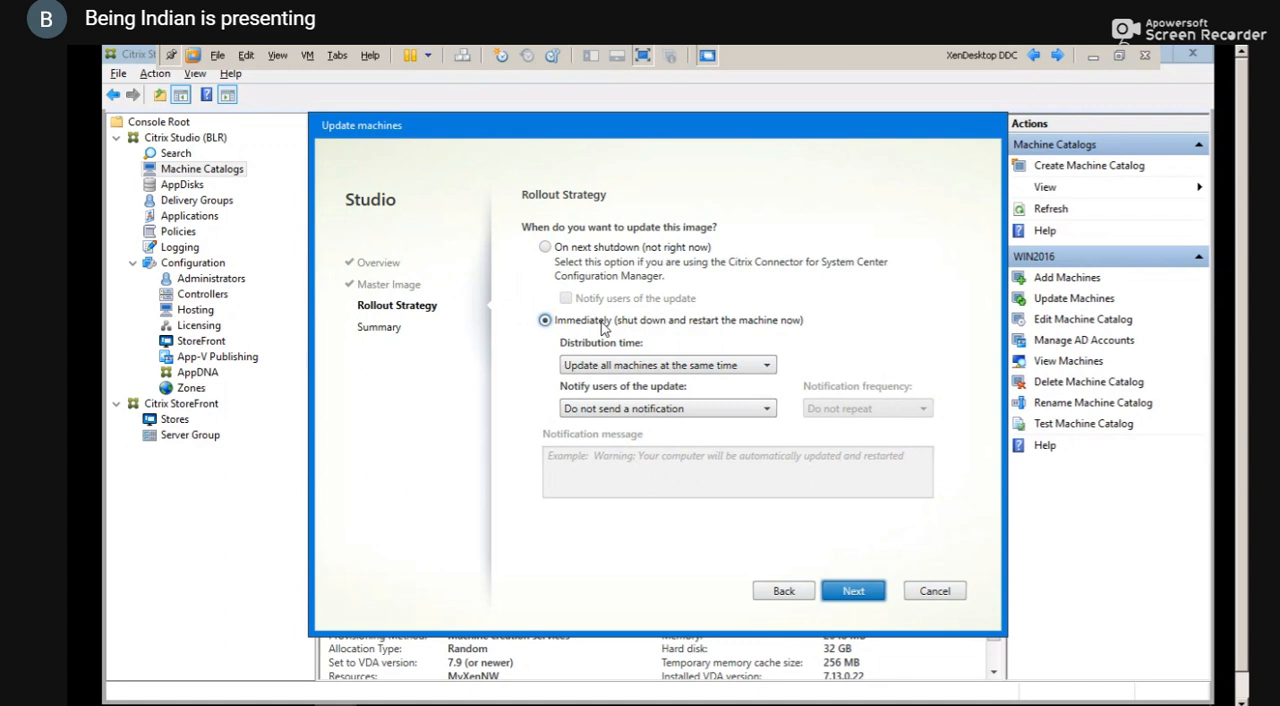
{"action": "left_click", "coordinate": [735, 410]}
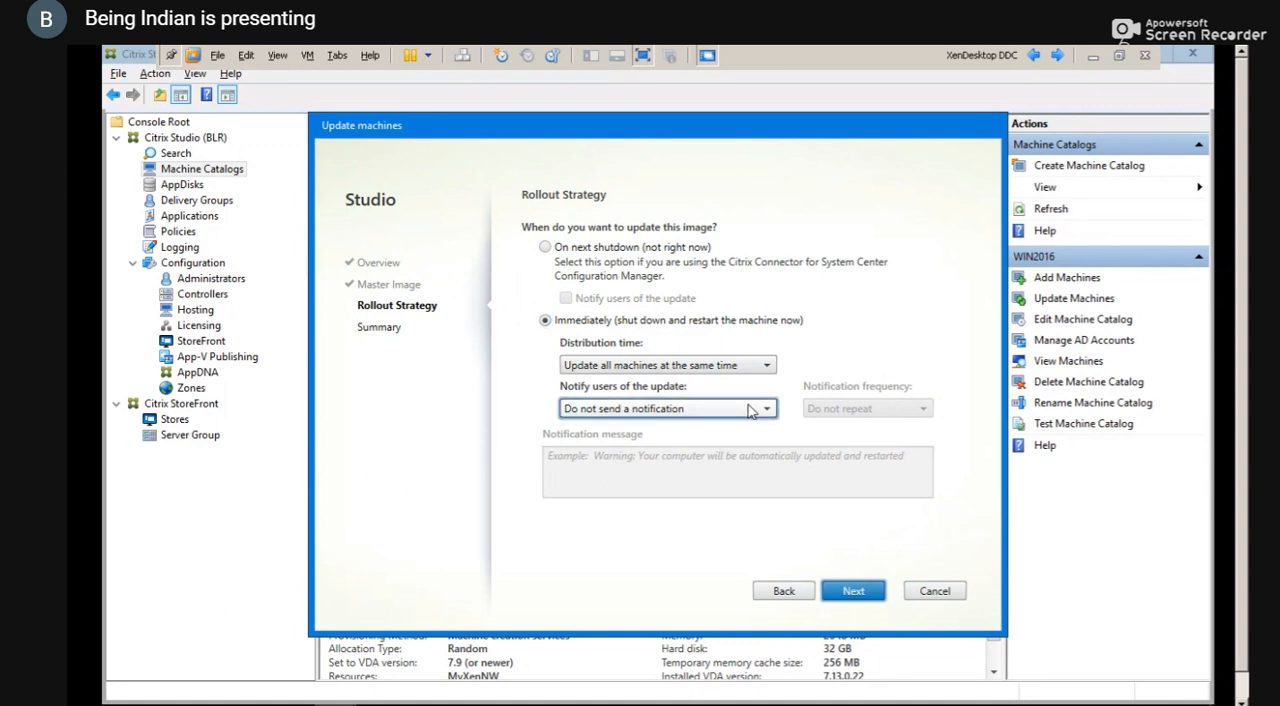
{"action": "left_click", "coordinate": [765, 366]}
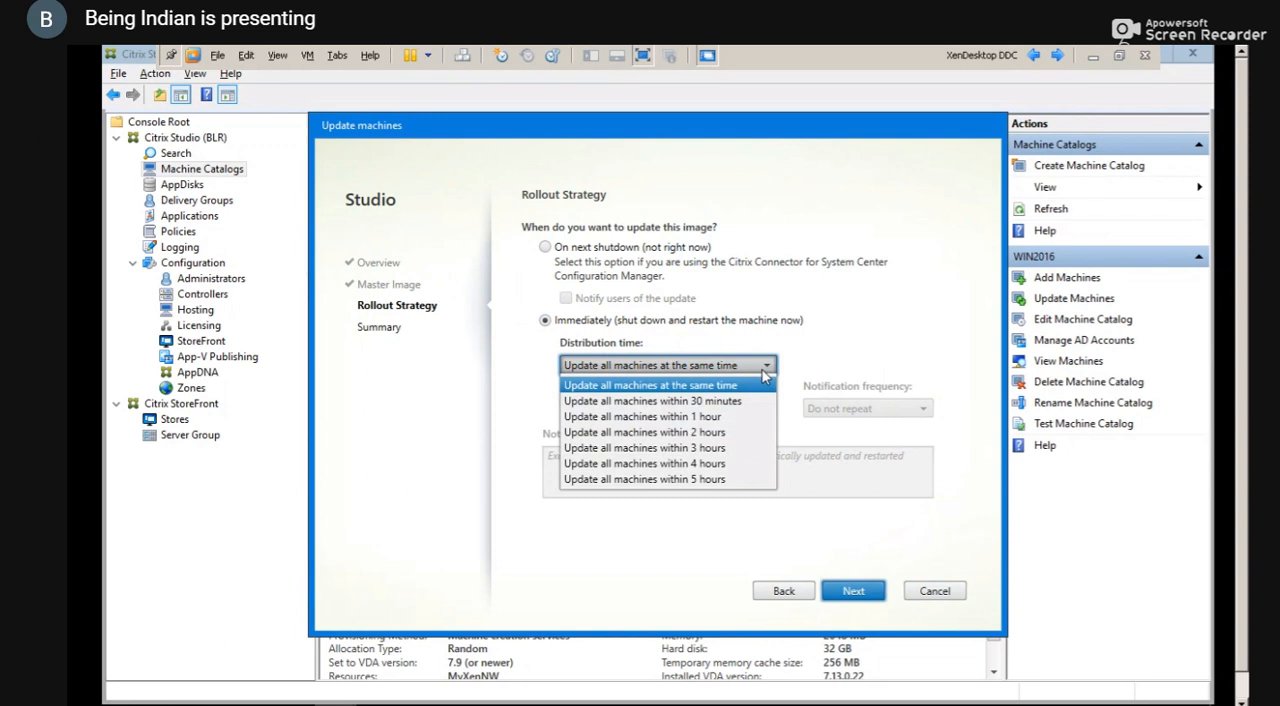
{"action": "left_click", "coordinate": [741, 386]}
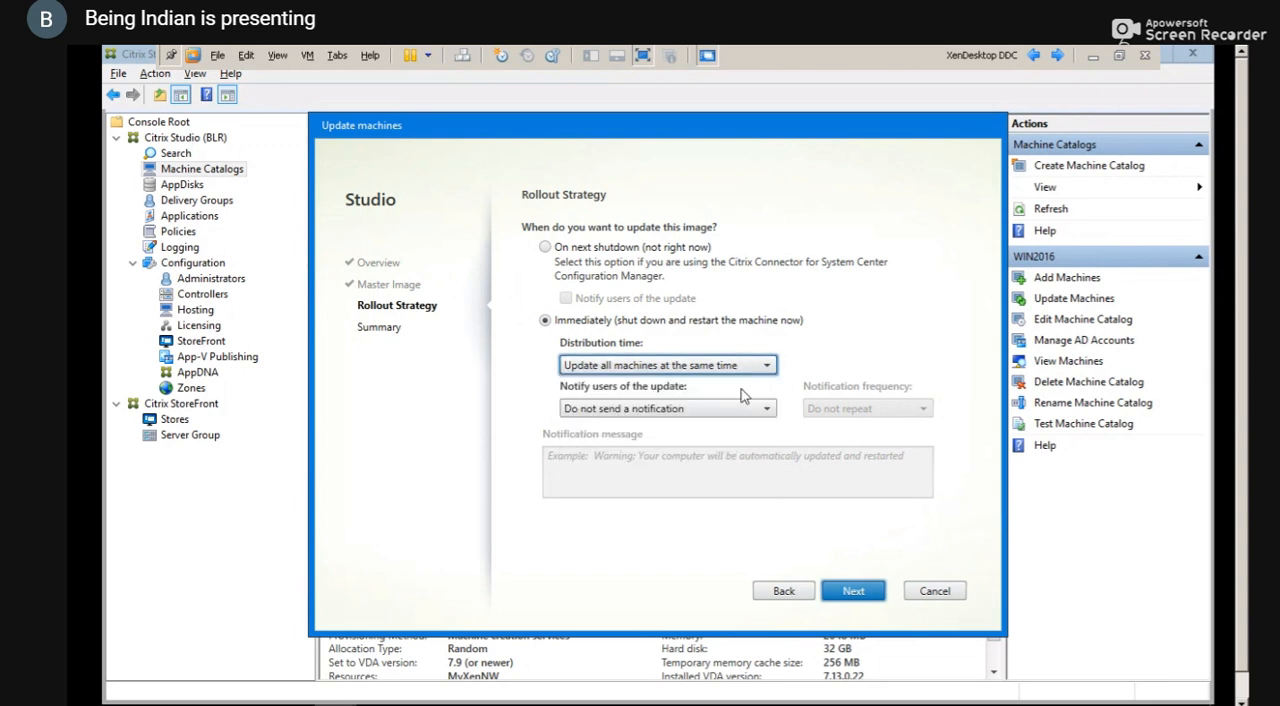
Review the distribution time choices and set users to be notified 1 minute before they are logged off
{"action": "left_click", "coordinate": [747, 416]}
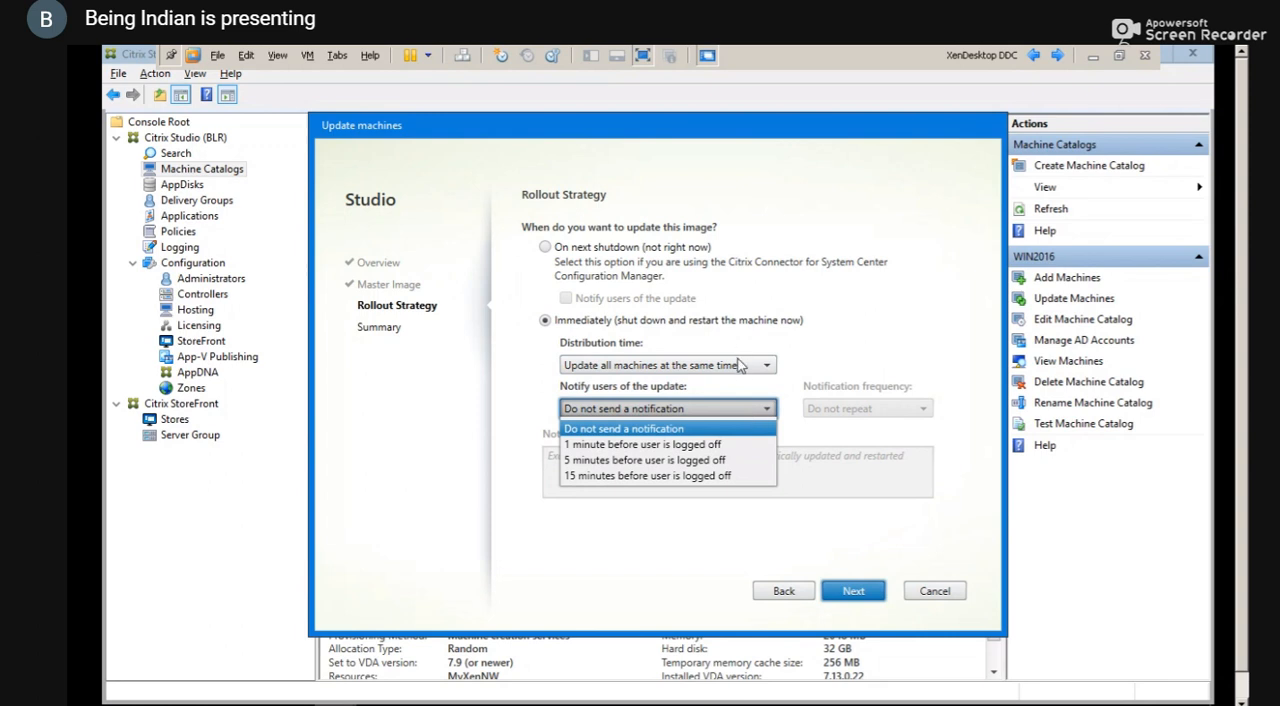
{"action": "left_click", "coordinate": [740, 371]}
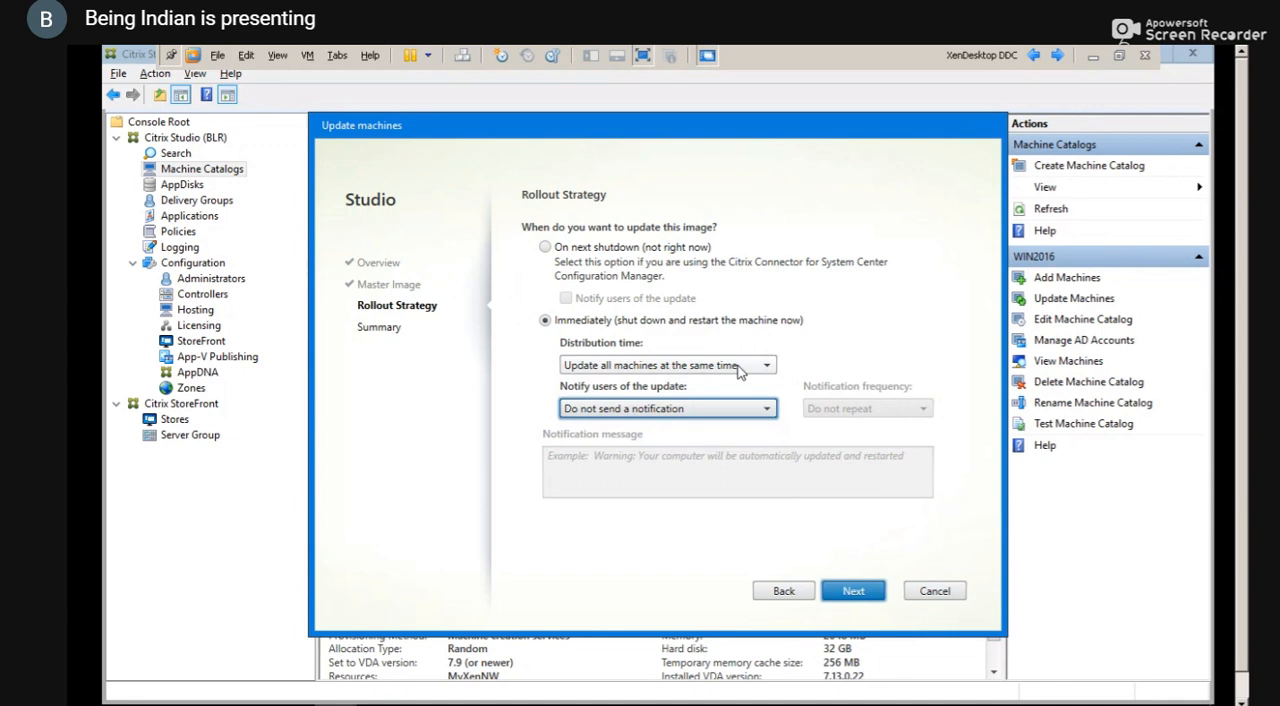
{"action": "left_click", "coordinate": [740, 371]}
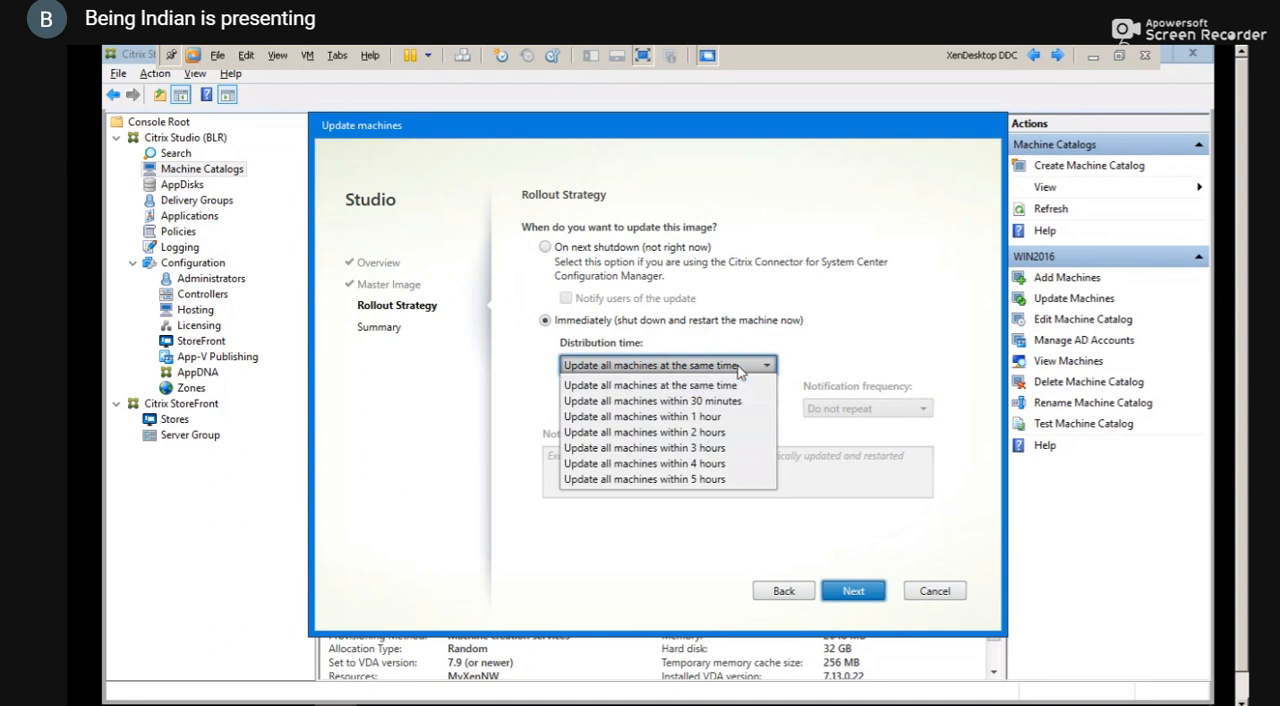
{"action": "left_click", "coordinate": [739, 368]}
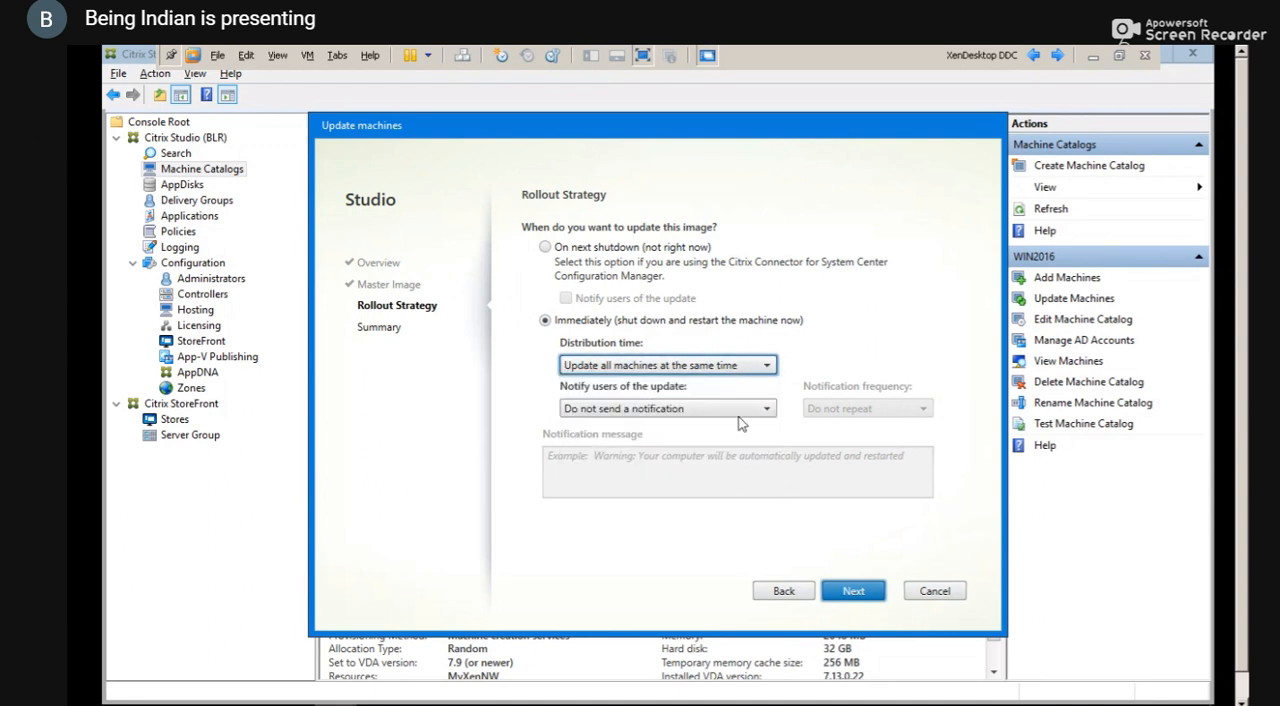
{"action": "left_click", "coordinate": [739, 414]}
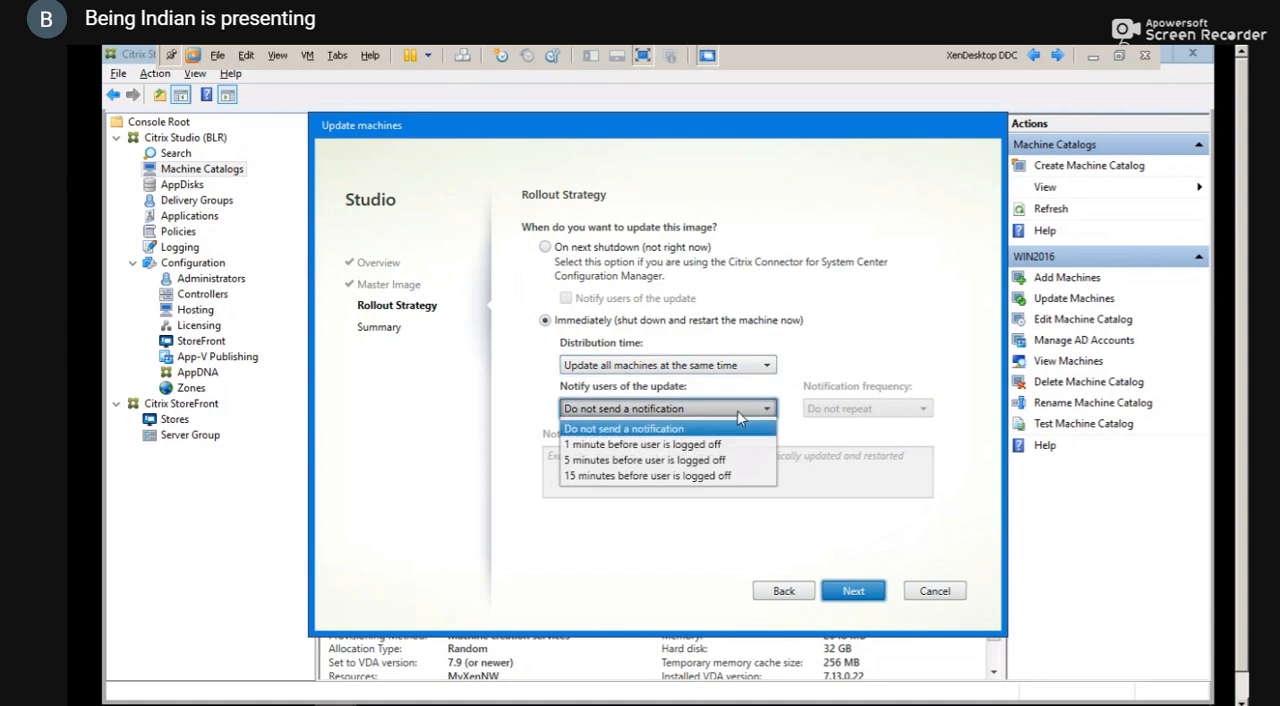
{"action": "left_click", "coordinate": [697, 445]}
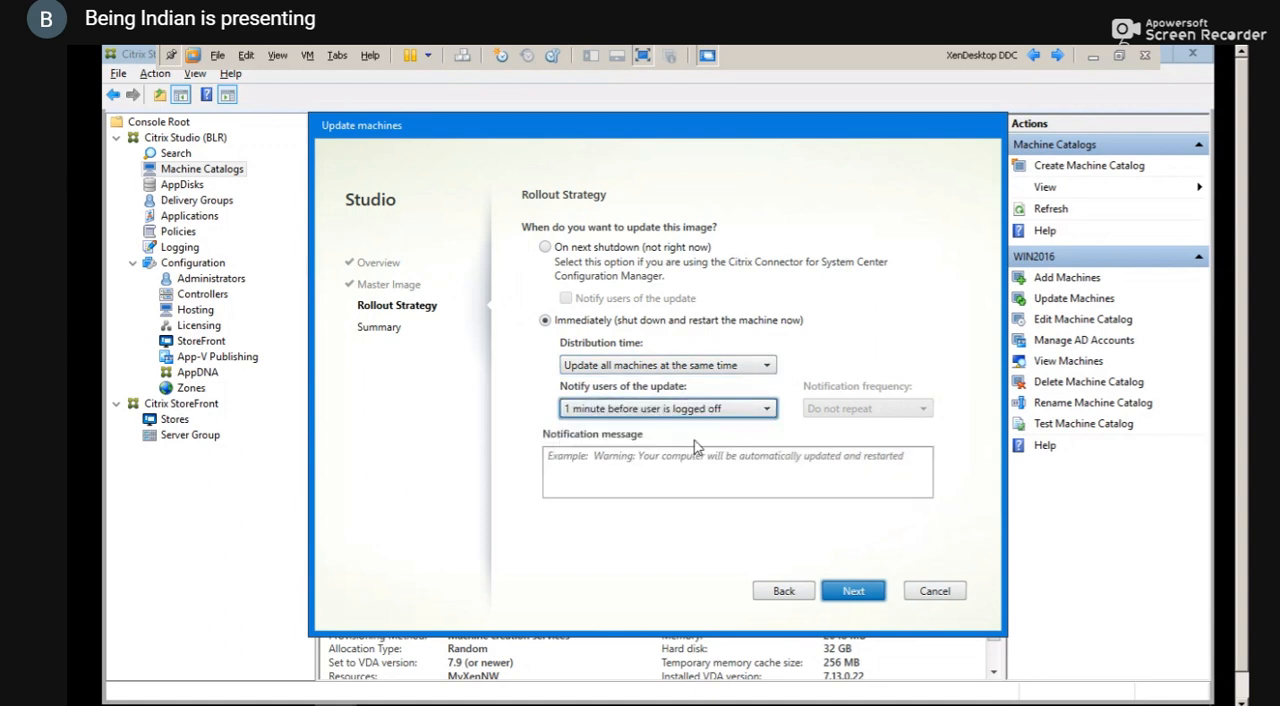
Write the notification message "Please logoff as there is a system update is going on."
{"action": "left_click", "coordinate": [653, 474]}
{"action": "type", "text": "Please"}
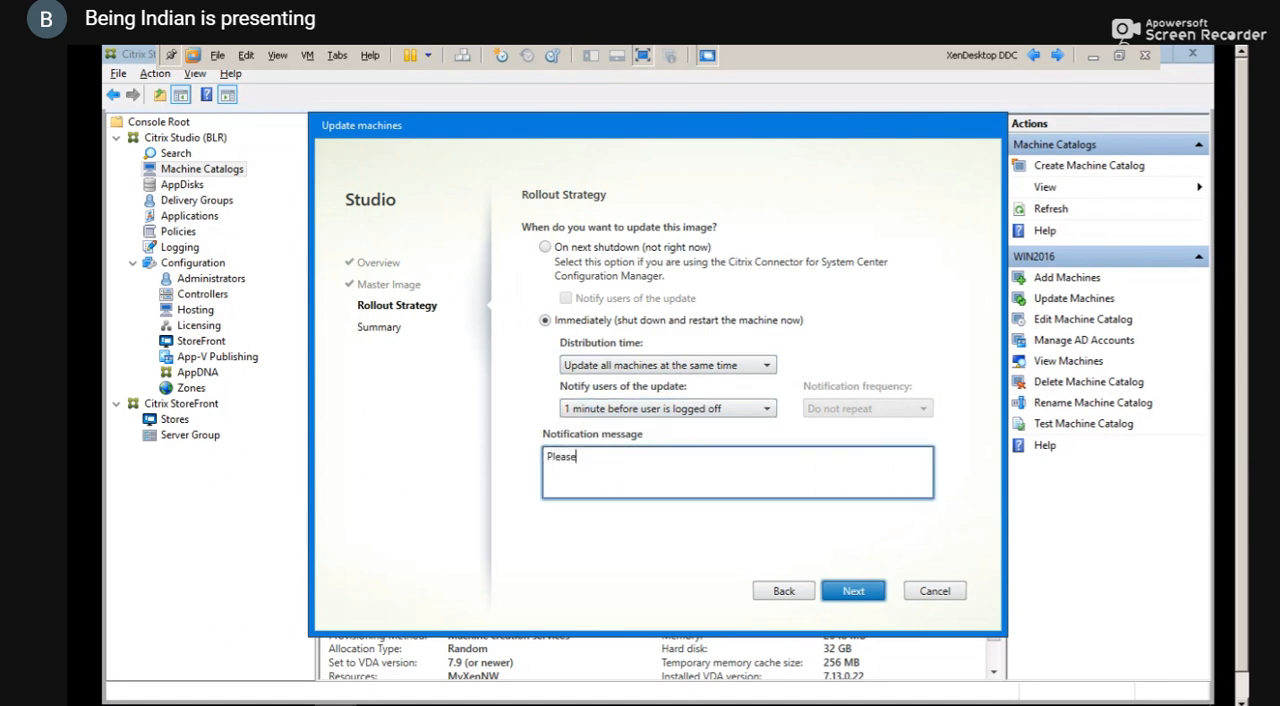
{"action": "type", "text": " logoff as there is a system"}
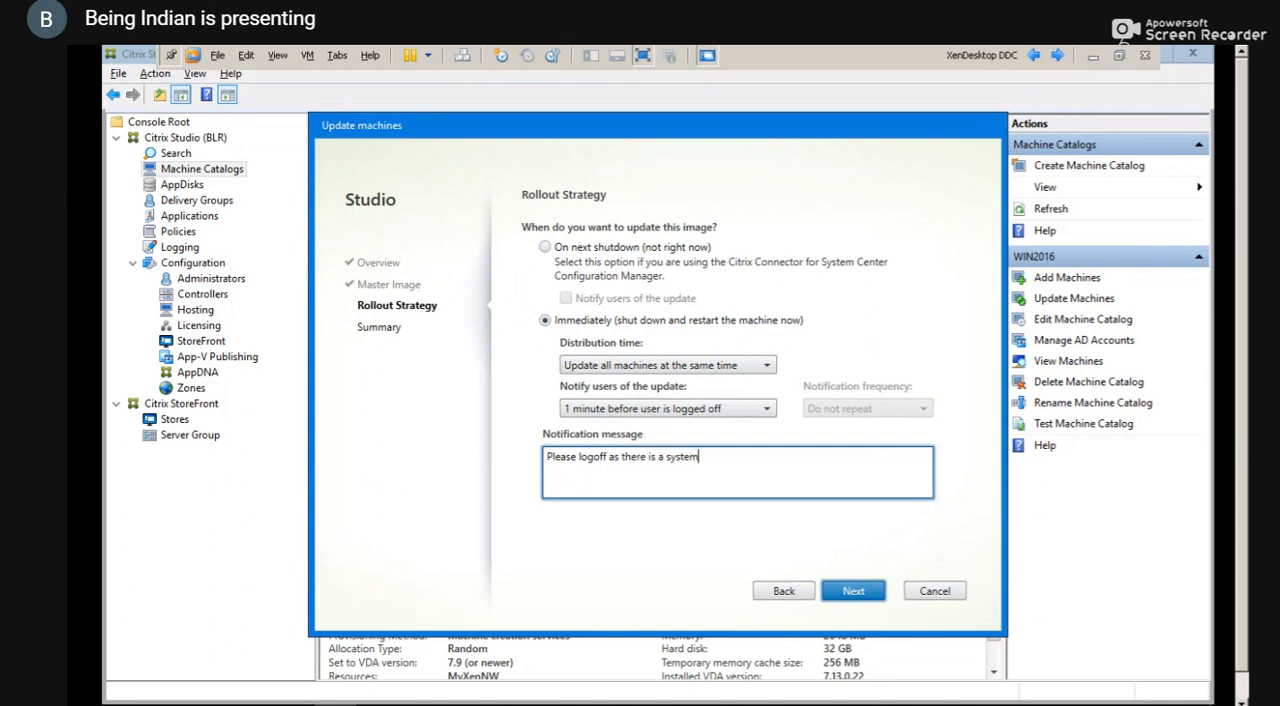
{"action": "type", "text": " update going on."}
{"action": "left_click", "coordinate": [737, 457]}
{"action": "type", "text": "is"}
Try the rollout without a user notification, comparing it with the 1 minute notification option
{"action": "left_click", "coordinate": [755, 411]}
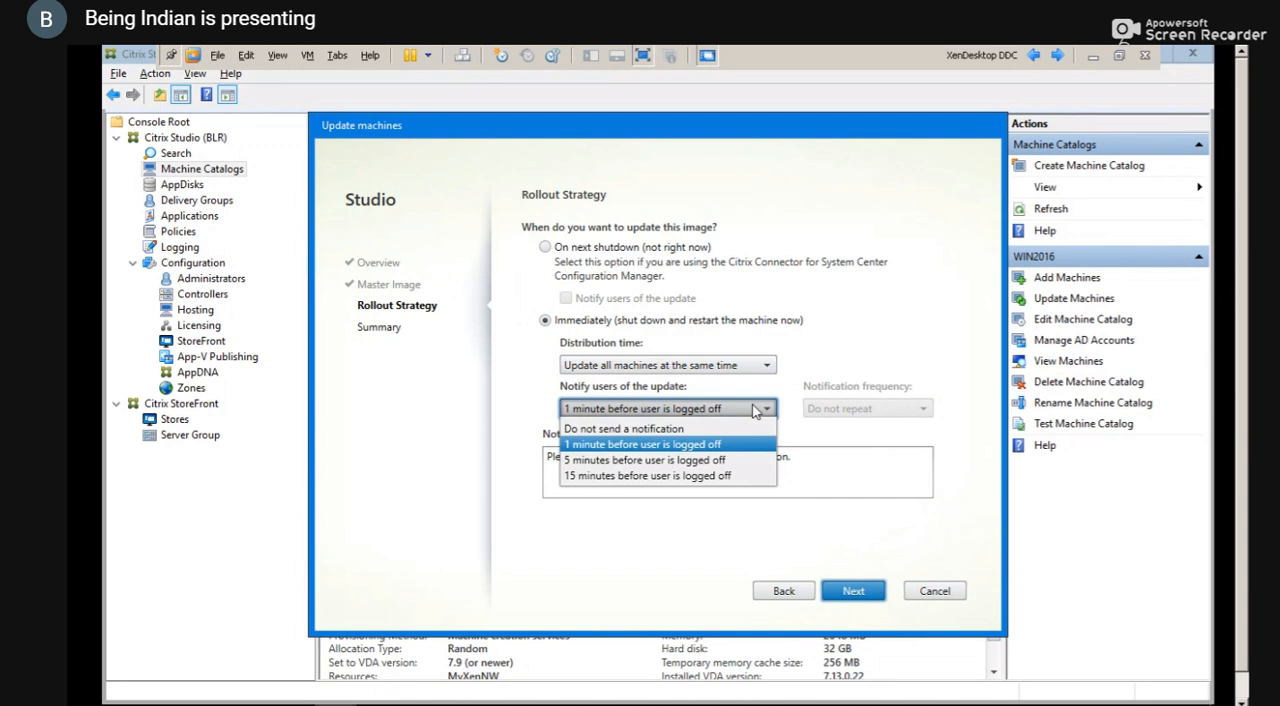
{"action": "left_click", "coordinate": [646, 429]}
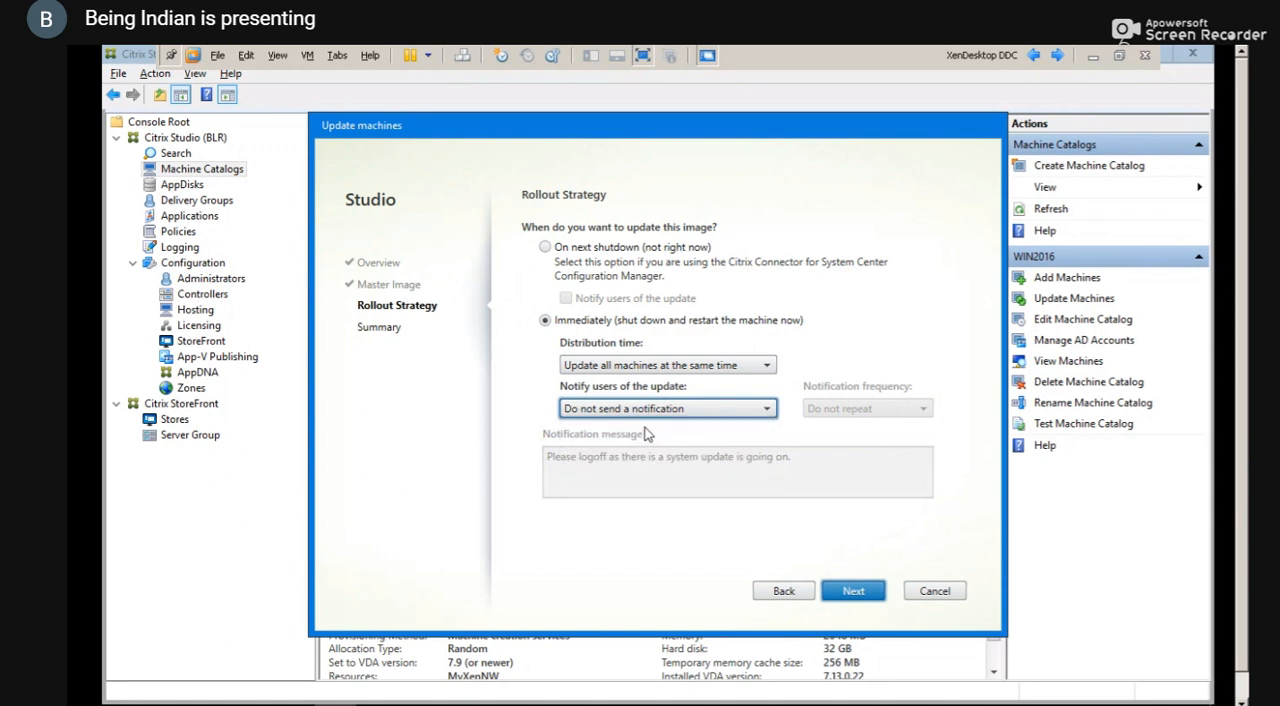
{"action": "left_click", "coordinate": [705, 410]}
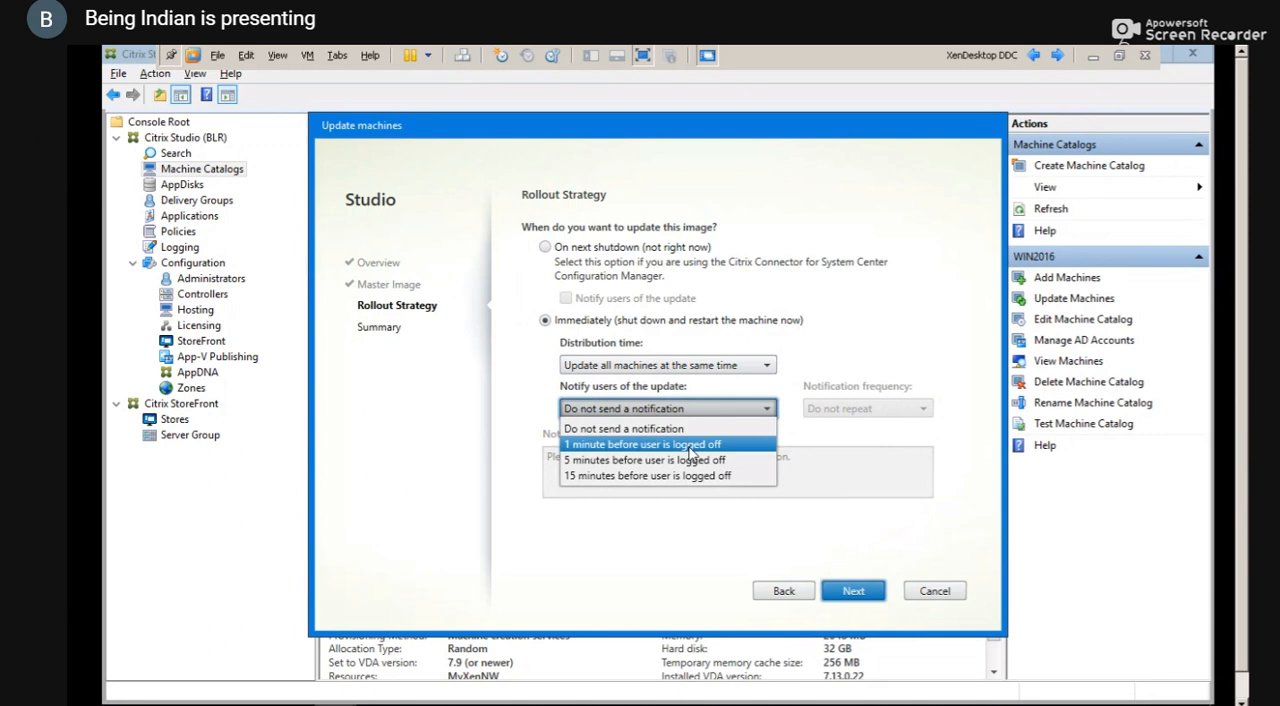
{"action": "left_click", "coordinate": [690, 446]}
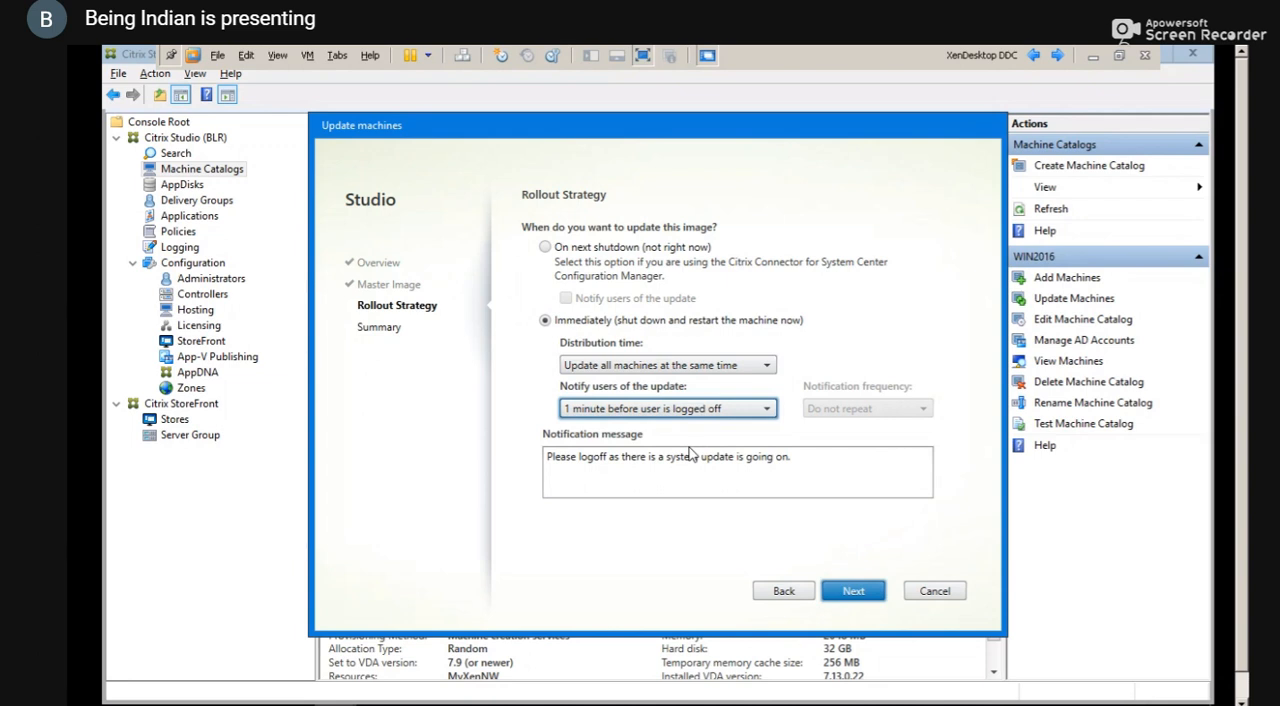
{"action": "left_click", "coordinate": [755, 416]}
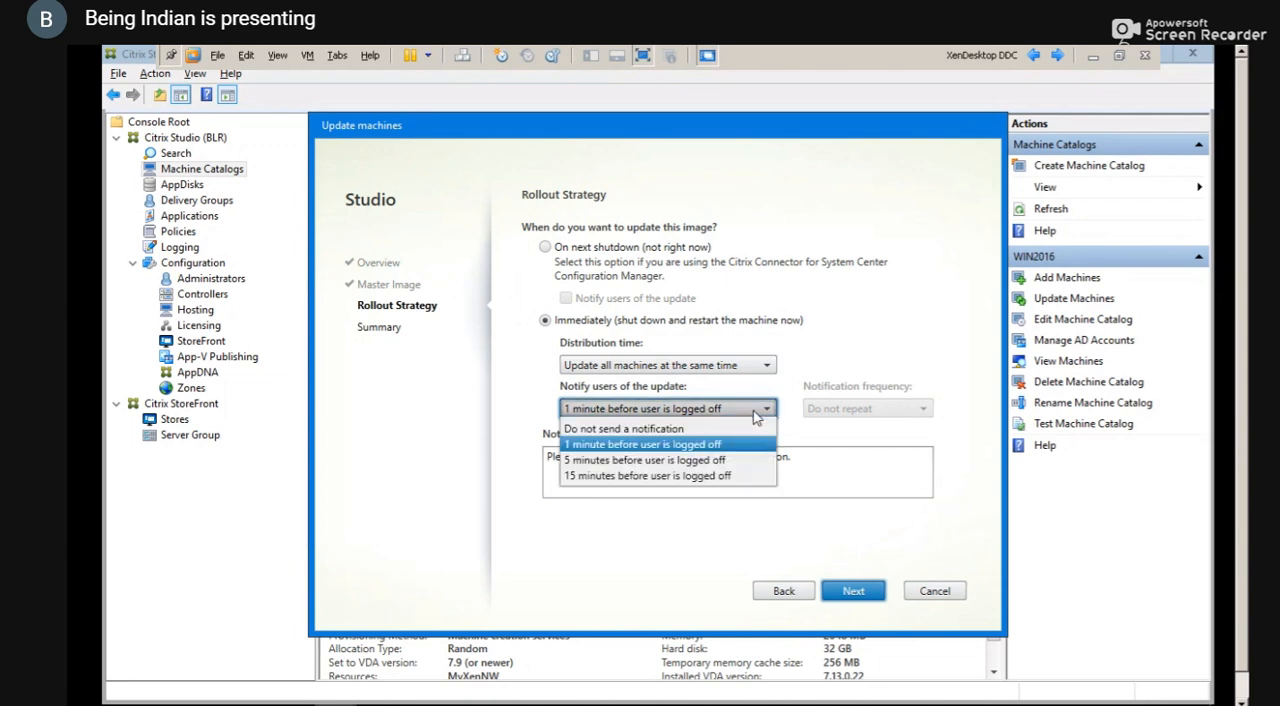
{"action": "left_click", "coordinate": [686, 429]}
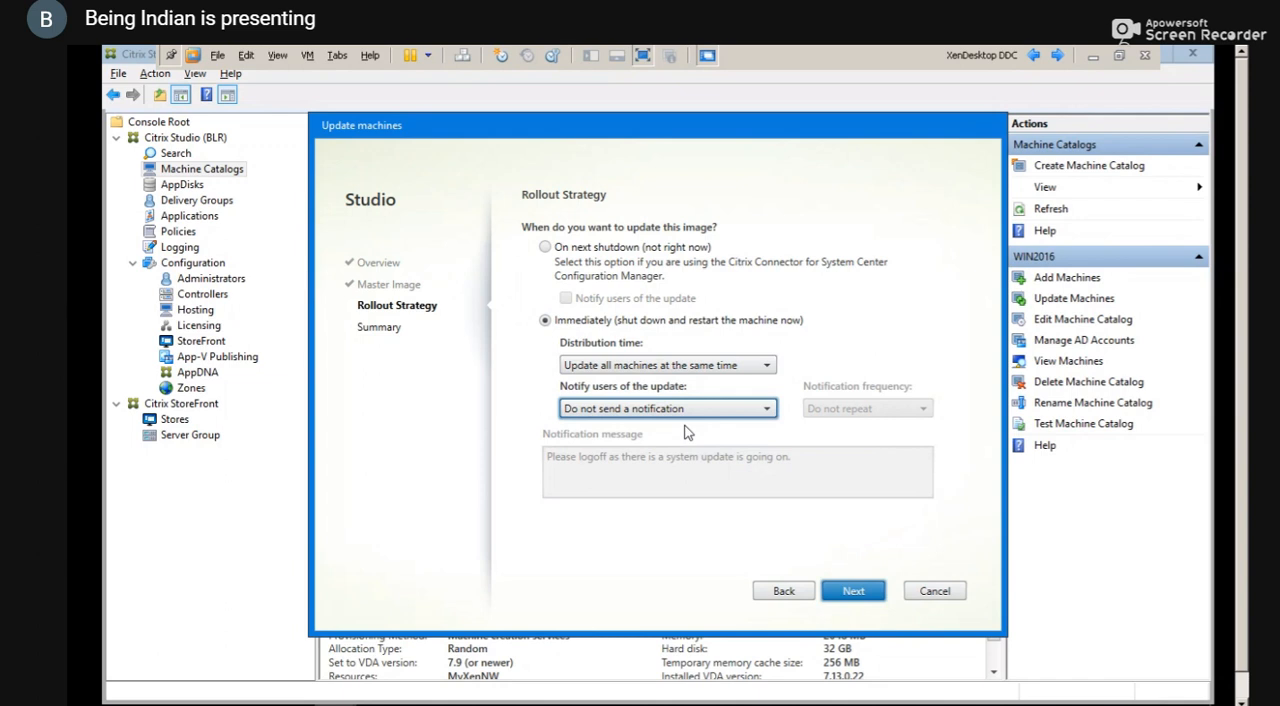
Set the user notification to 1 minute before logoff, then finish the update wizard and acknowledge the disconnection notice
{"action": "left_click", "coordinate": [700, 412]}
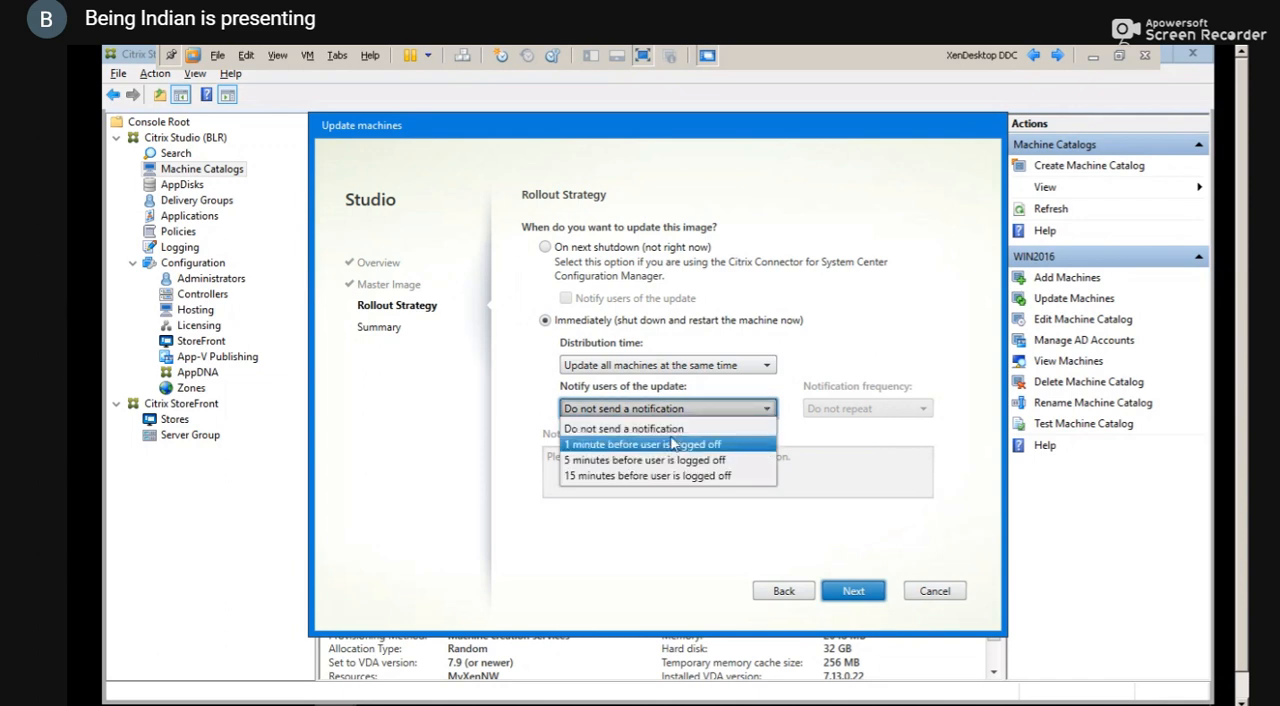
{"action": "left_click", "coordinate": [671, 446]}
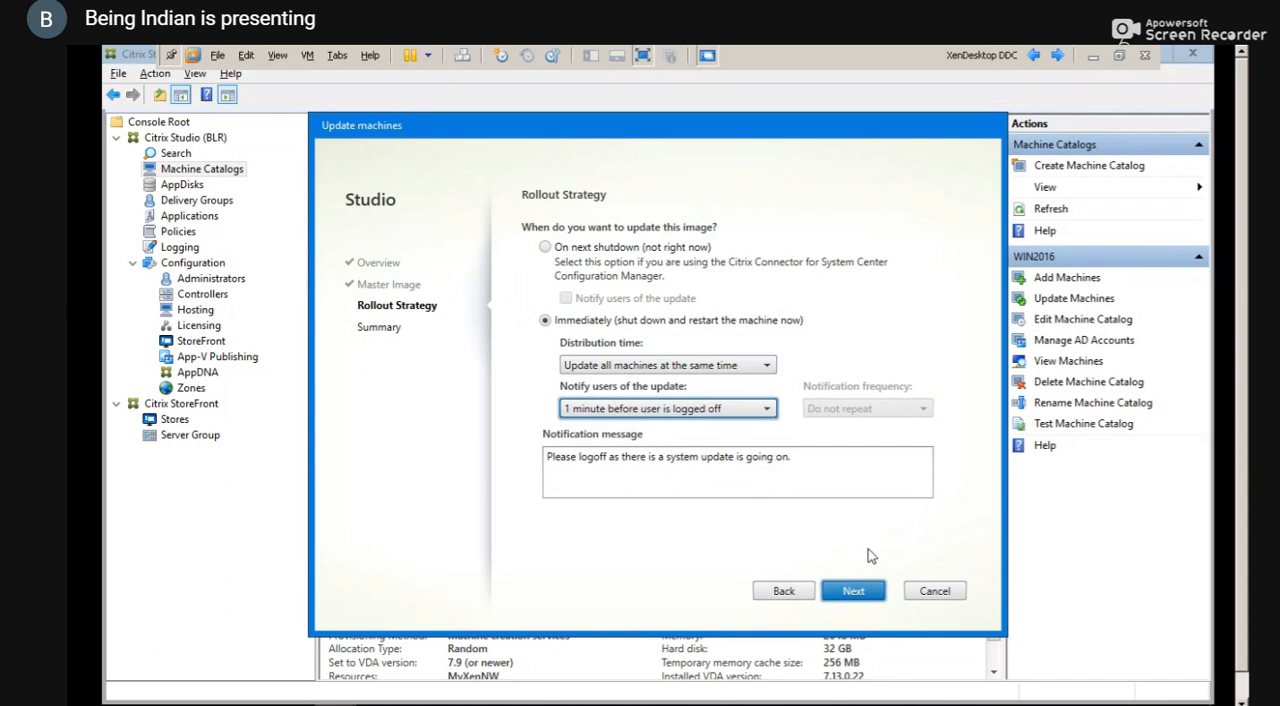
{"action": "left_click", "coordinate": [851, 592]}
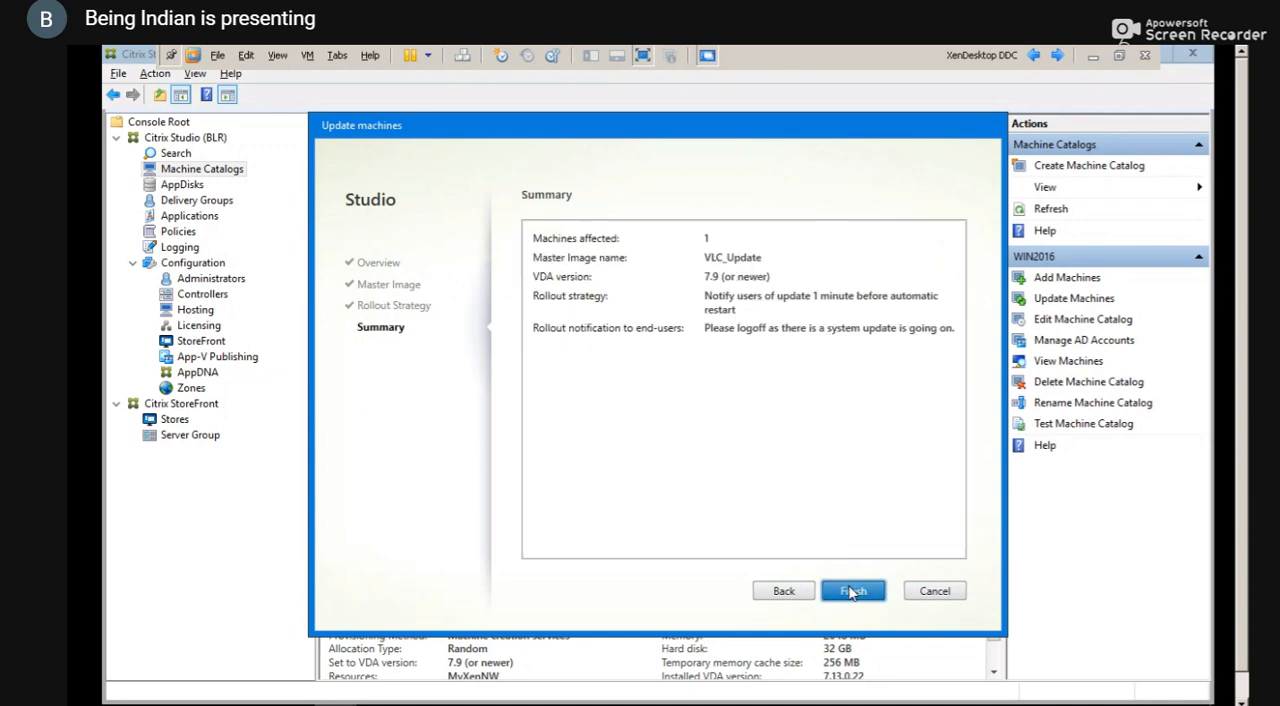
{"action": "left_click", "coordinate": [851, 592]}
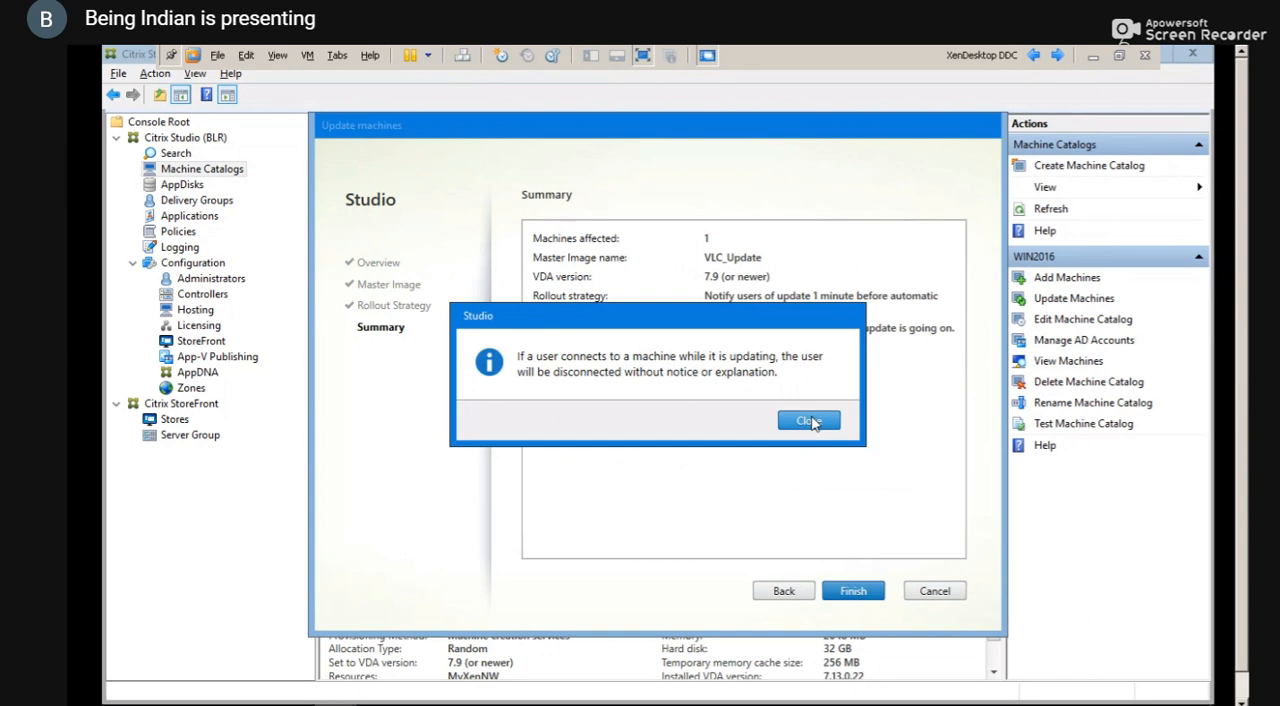
{"action": "left_click", "coordinate": [810, 421]}
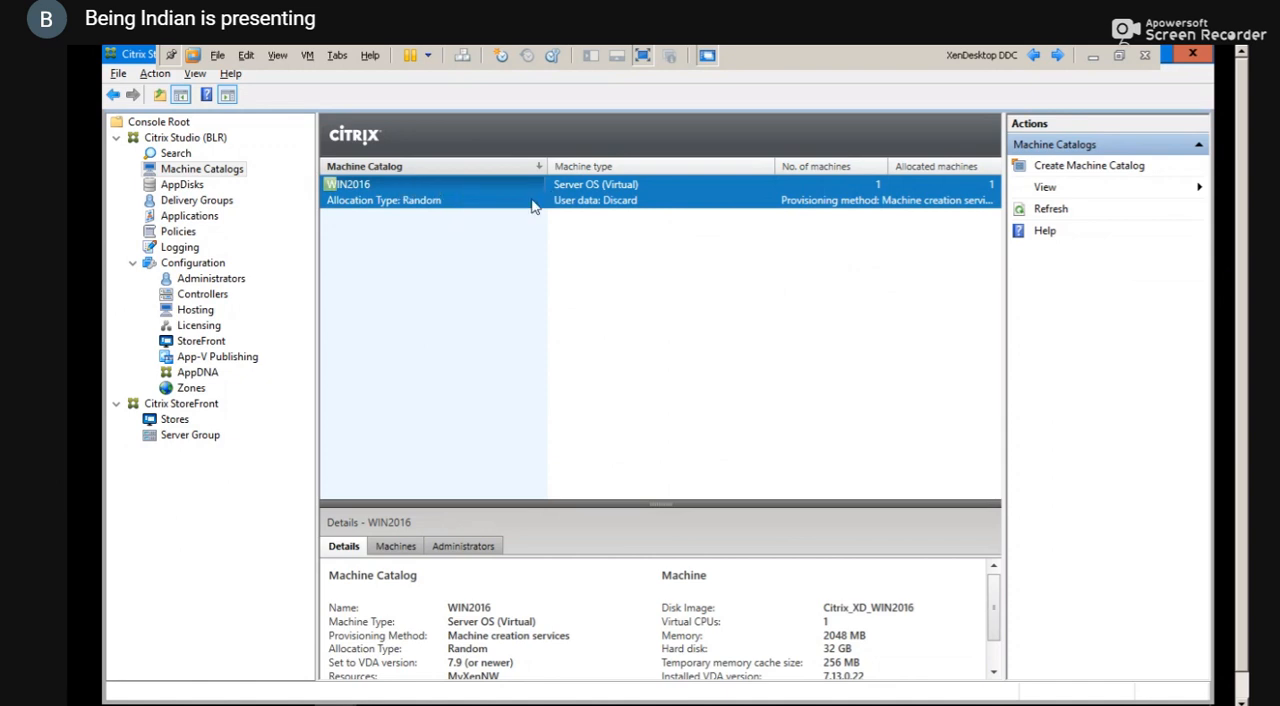
{"action": "right_click", "coordinate": [538, 283]}
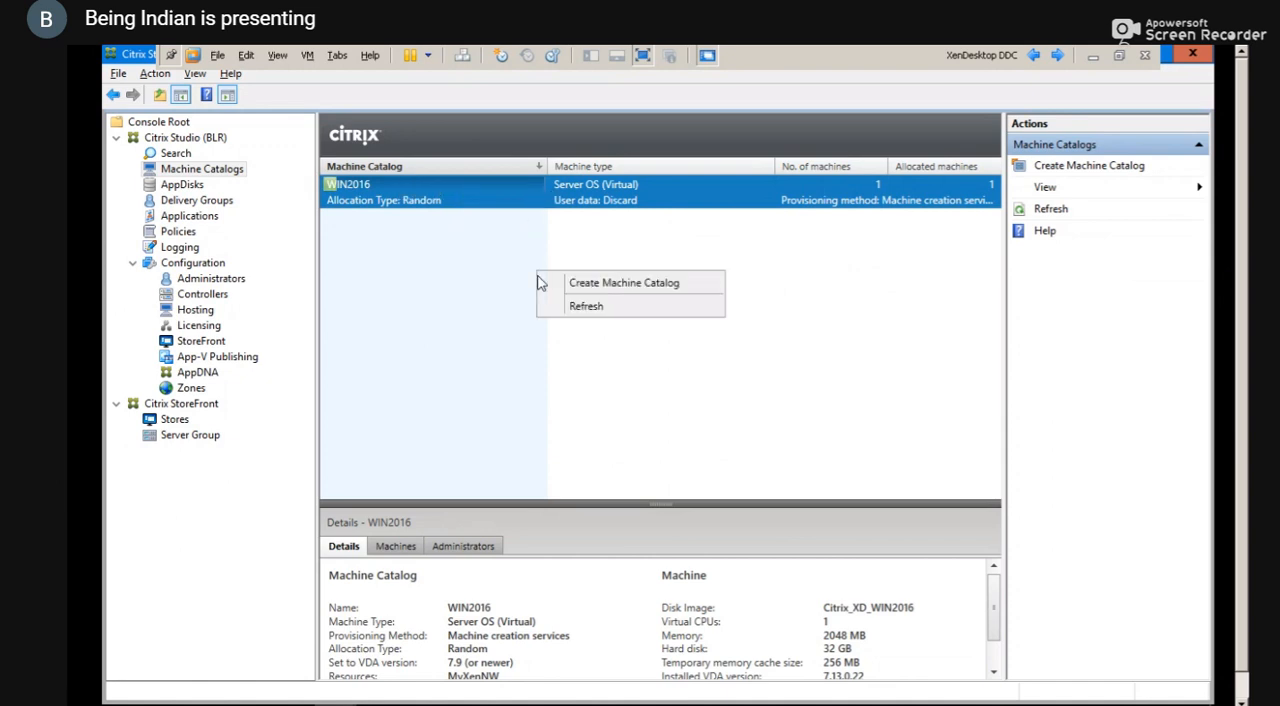
{"action": "left_click", "coordinate": [483, 277]}
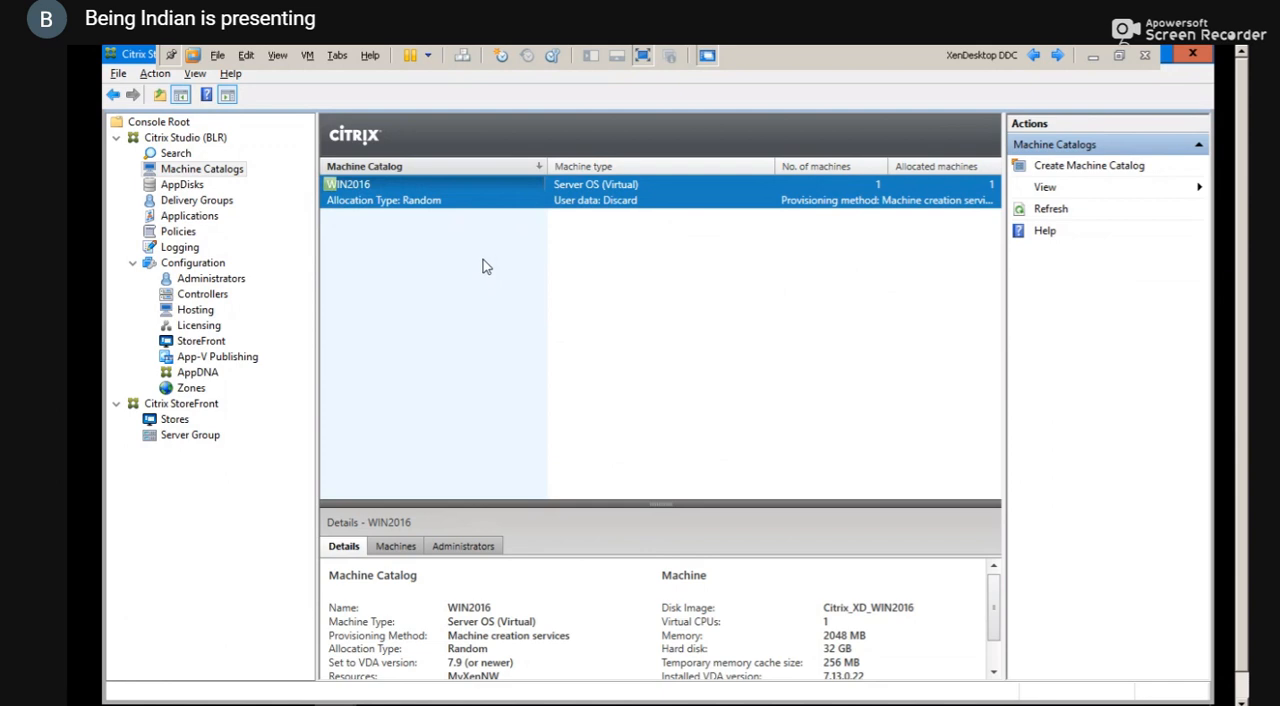
Leave the full-screen XenDesktop DDC view, switch to XenCenter and view the CTXLAB001 virtual machine on xensrv01
{"action": "left_click", "coordinate": [648, 58]}
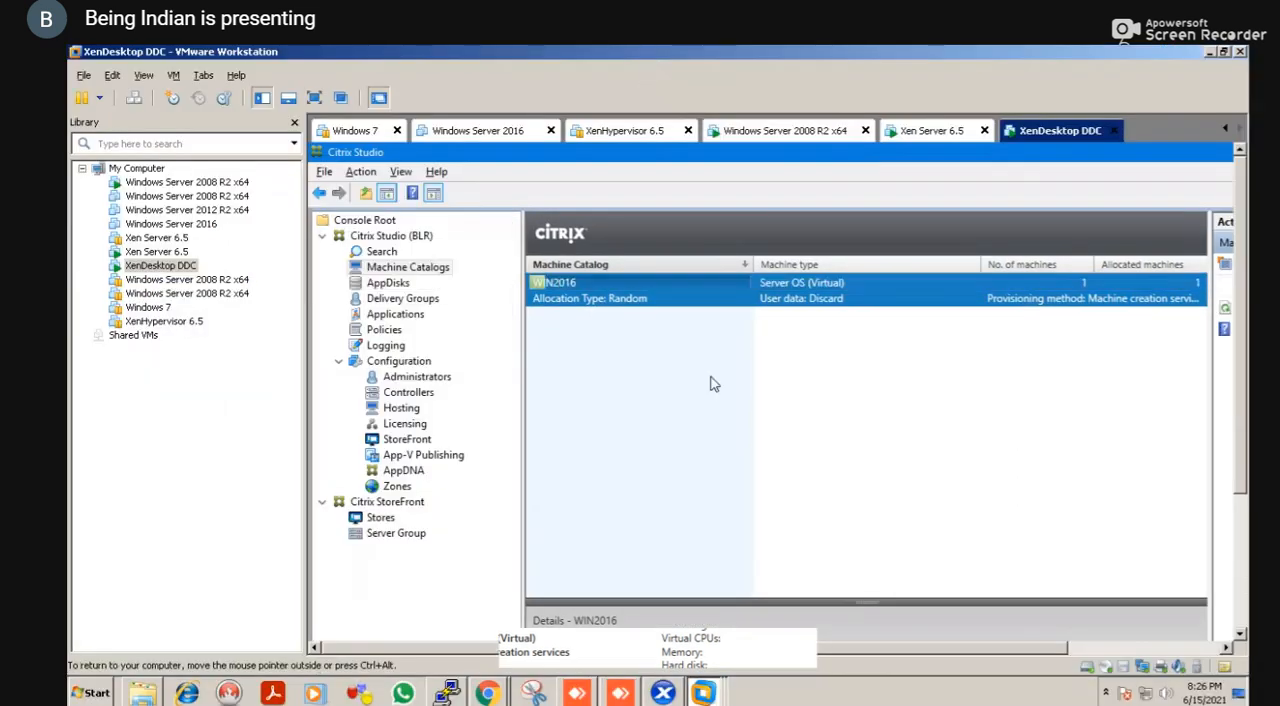
{"action": "left_click", "coordinate": [664, 694]}
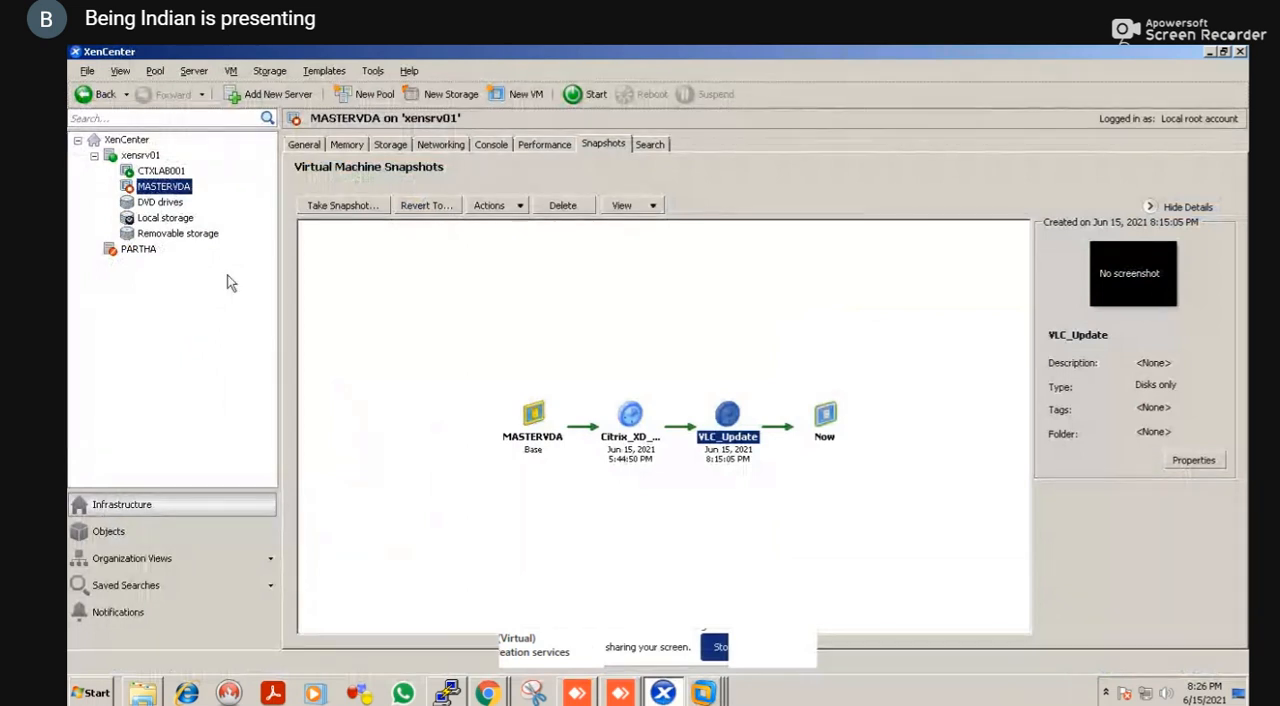
{"action": "left_click", "coordinate": [161, 172]}
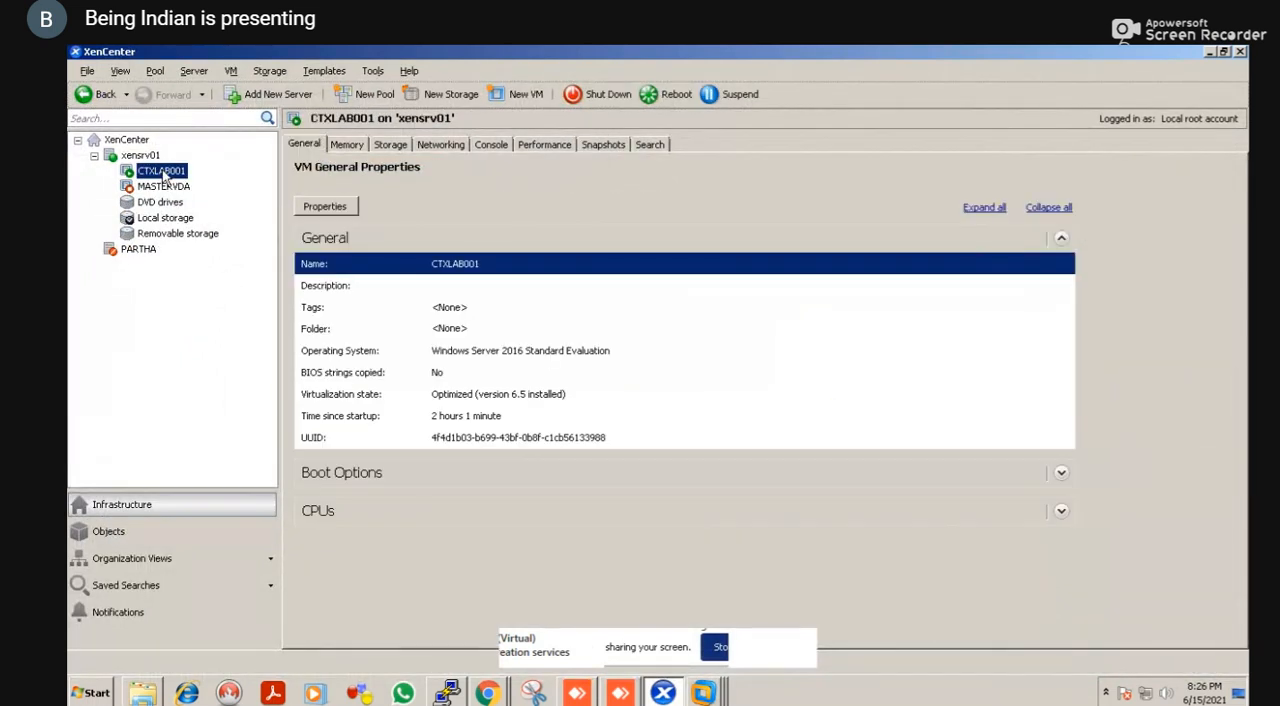
Open the CTXLAB001 console, sign in to the TESTLAB administrator account with its password and accept the untrusted certificate connection
{"action": "left_click", "coordinate": [490, 145]}
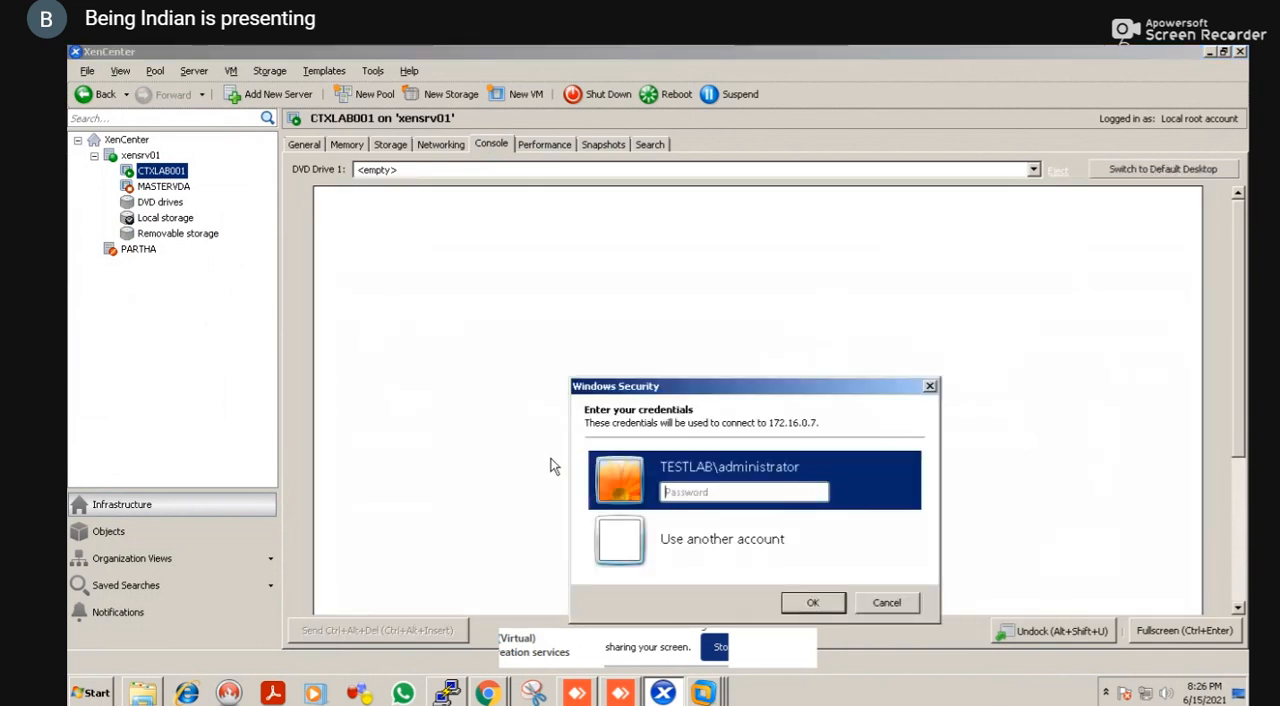
{"action": "left_click", "coordinate": [683, 488]}
{"action": "type", "text": "••••••••"}
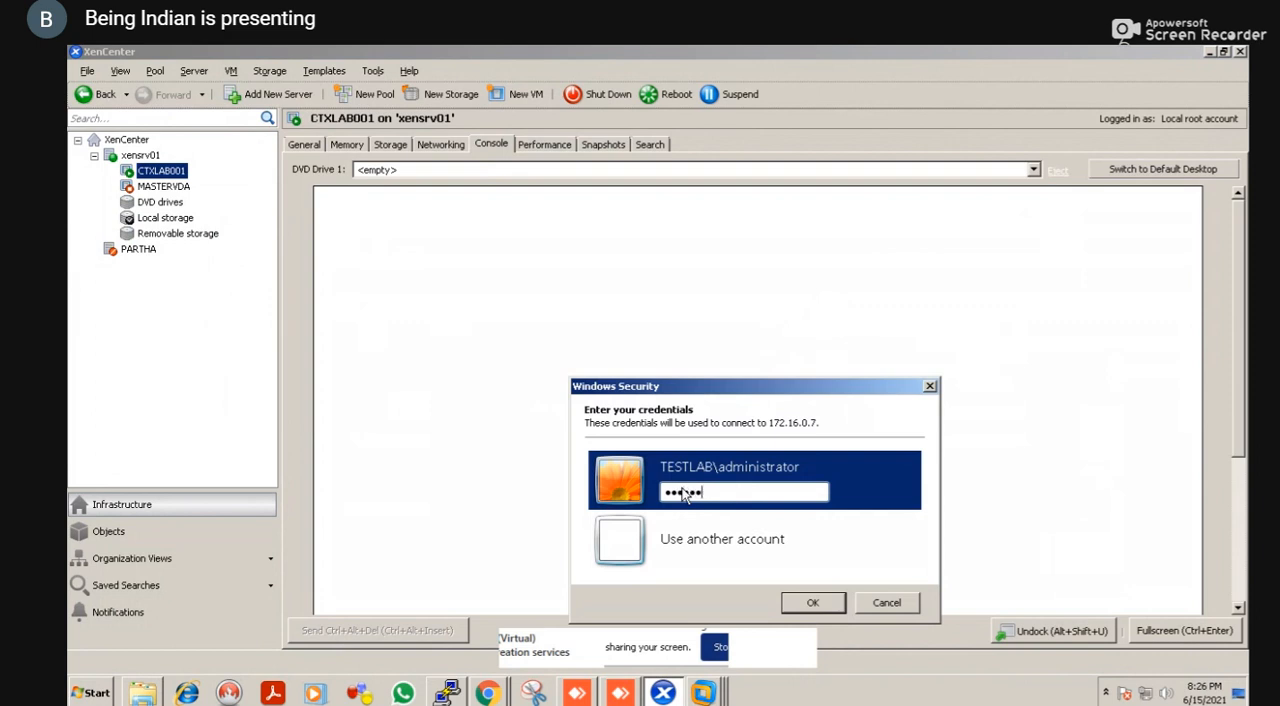
{"action": "key", "text": "Return"}
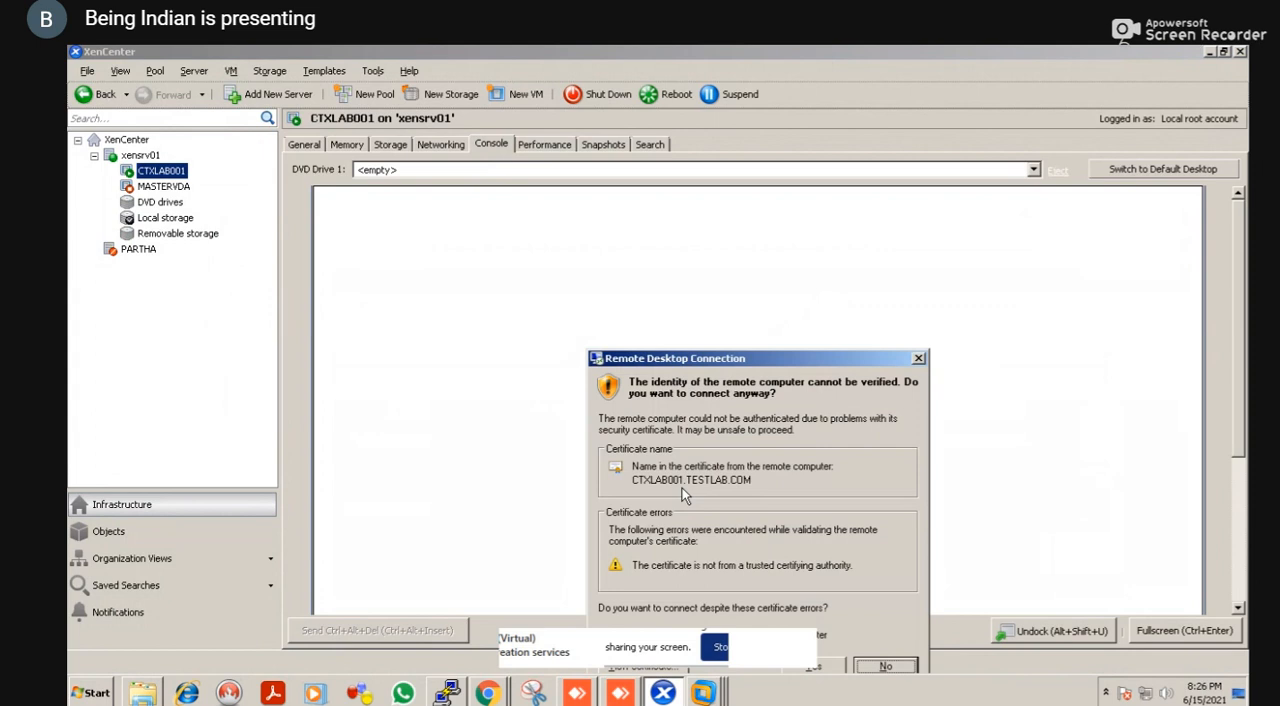
{"action": "key", "text": "Left"}
{"action": "key", "text": "Return"}
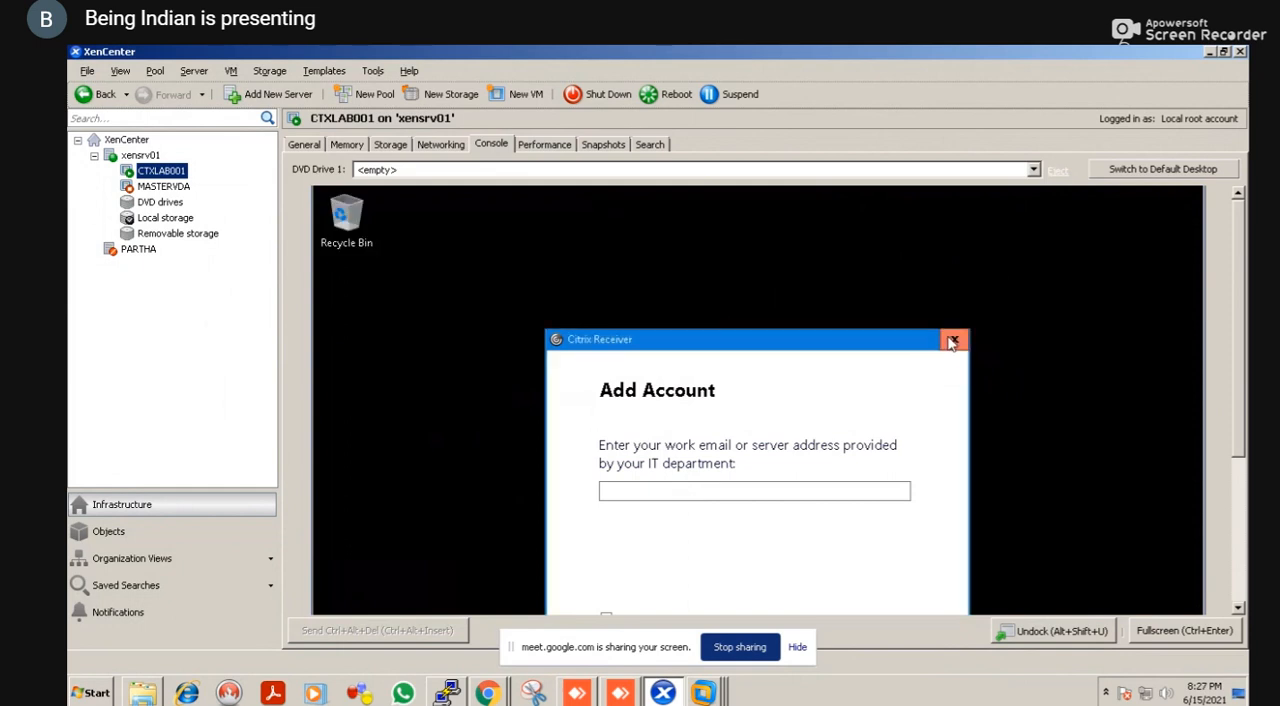
Close the Citrix Receiver Add Account window in the CTXLAB001 session and view the whole Shutdown Event Tracker dialog
{"action": "left_click", "coordinate": [952, 341]}
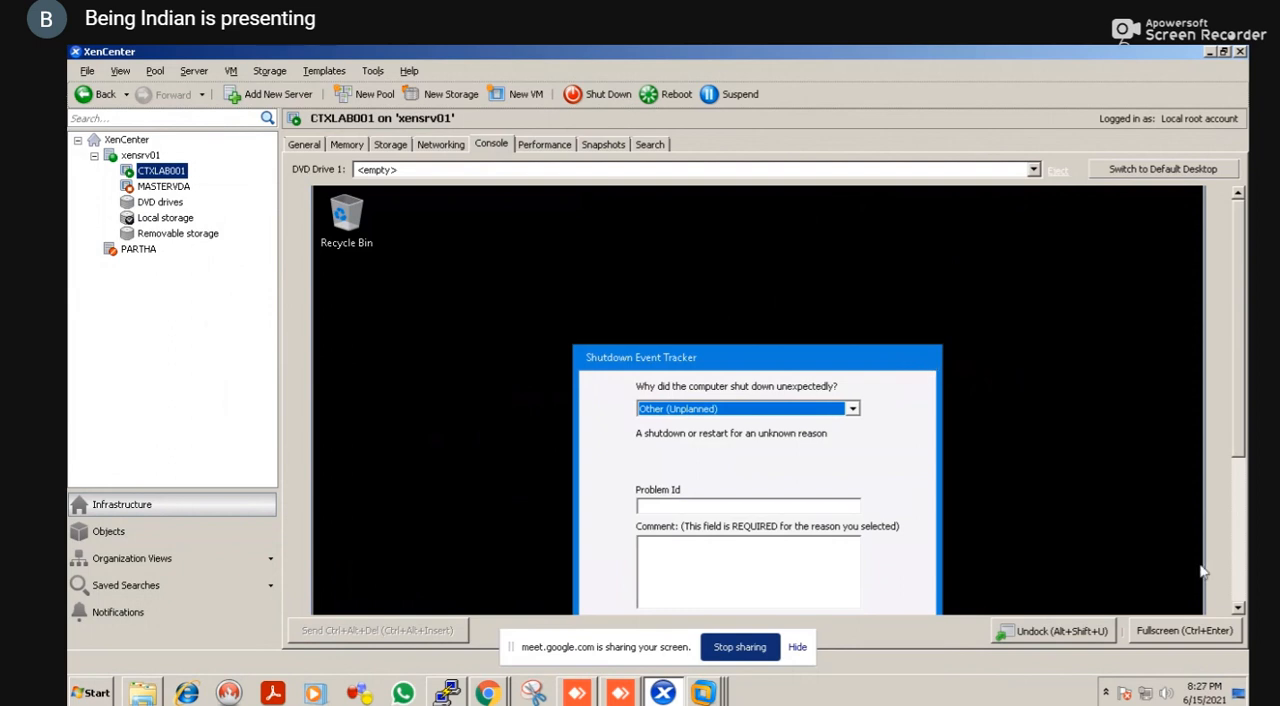
{"action": "left_click", "coordinate": [1237, 610]}
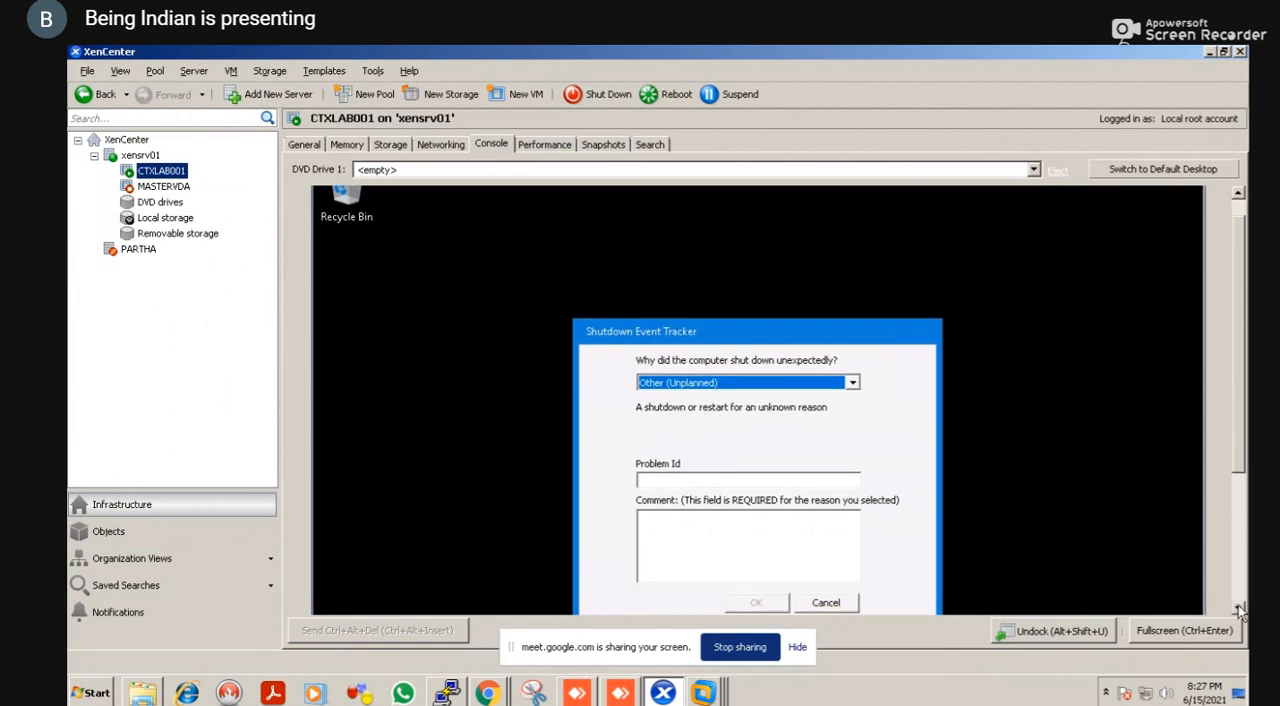
{"action": "left_click", "coordinate": [1237, 610]}
{"action": "left_click", "coordinate": [1237, 610]}
{"action": "left_click", "coordinate": [1237, 610]}
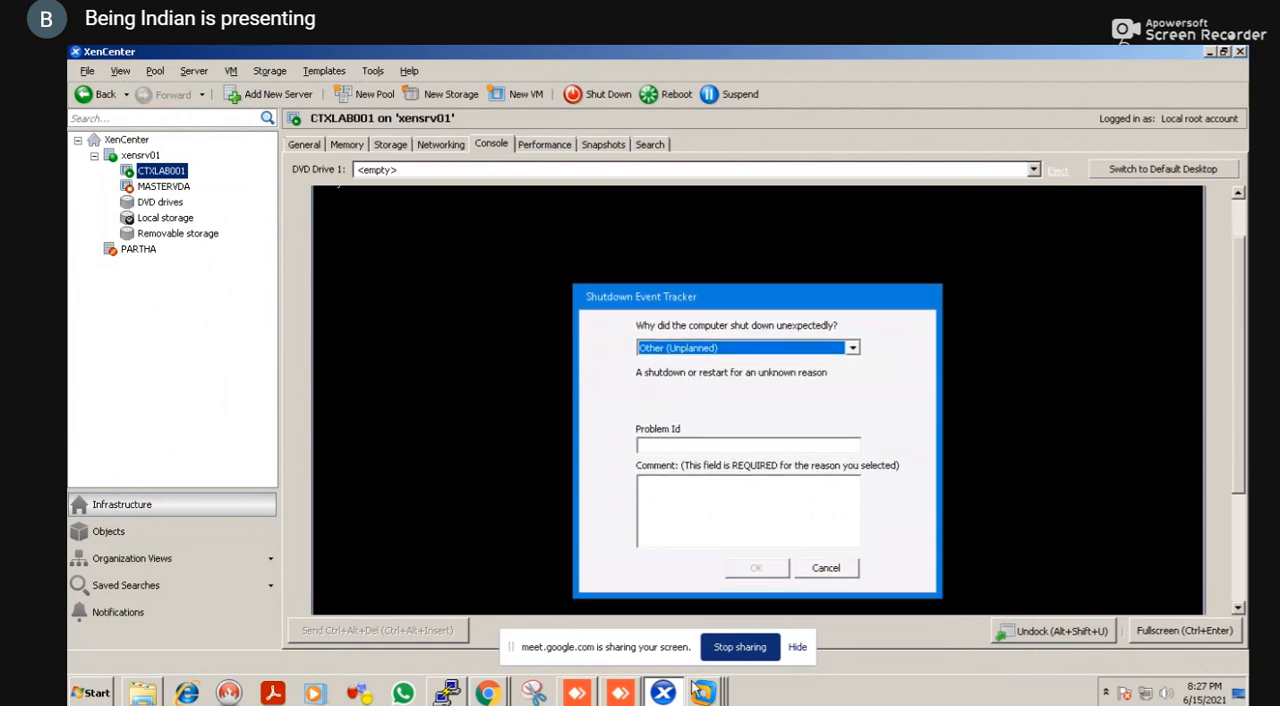
Switch to the Citrix Receiver page in Chrome and log on to StoreFront as testlab\administrator with the account password
{"action": "left_click", "coordinate": [487, 692]}
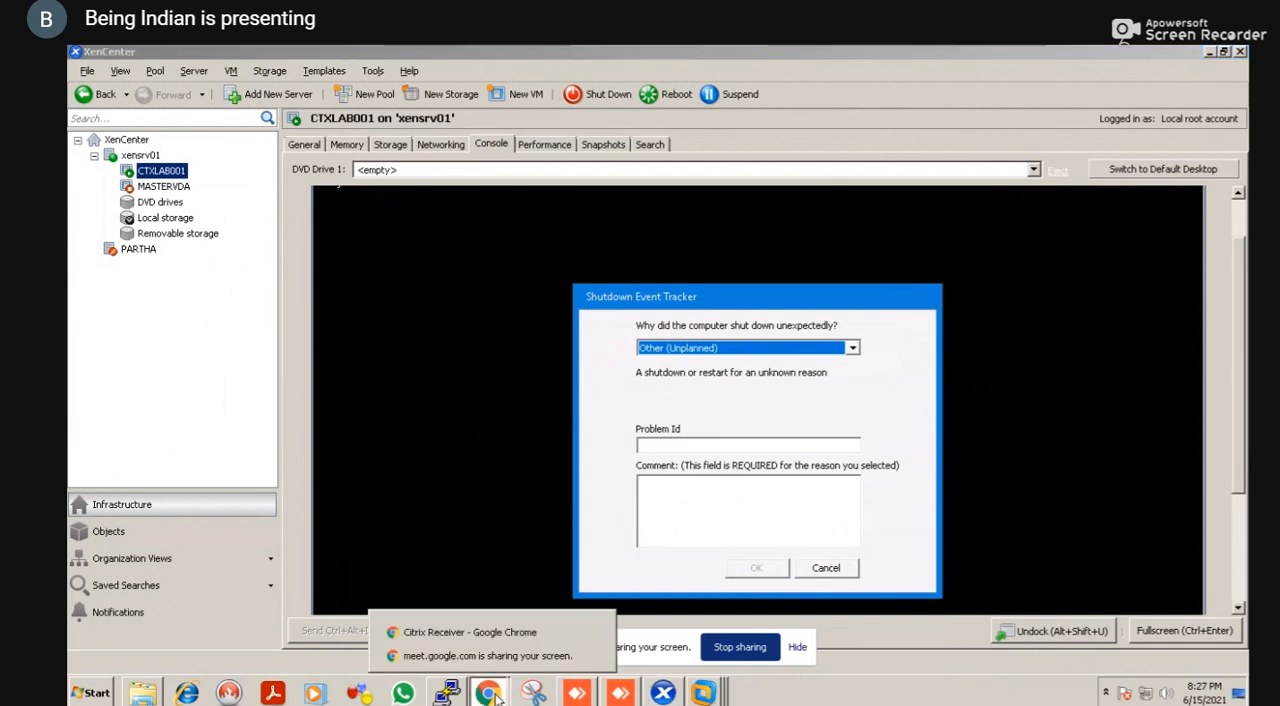
{"action": "left_click", "coordinate": [510, 633]}
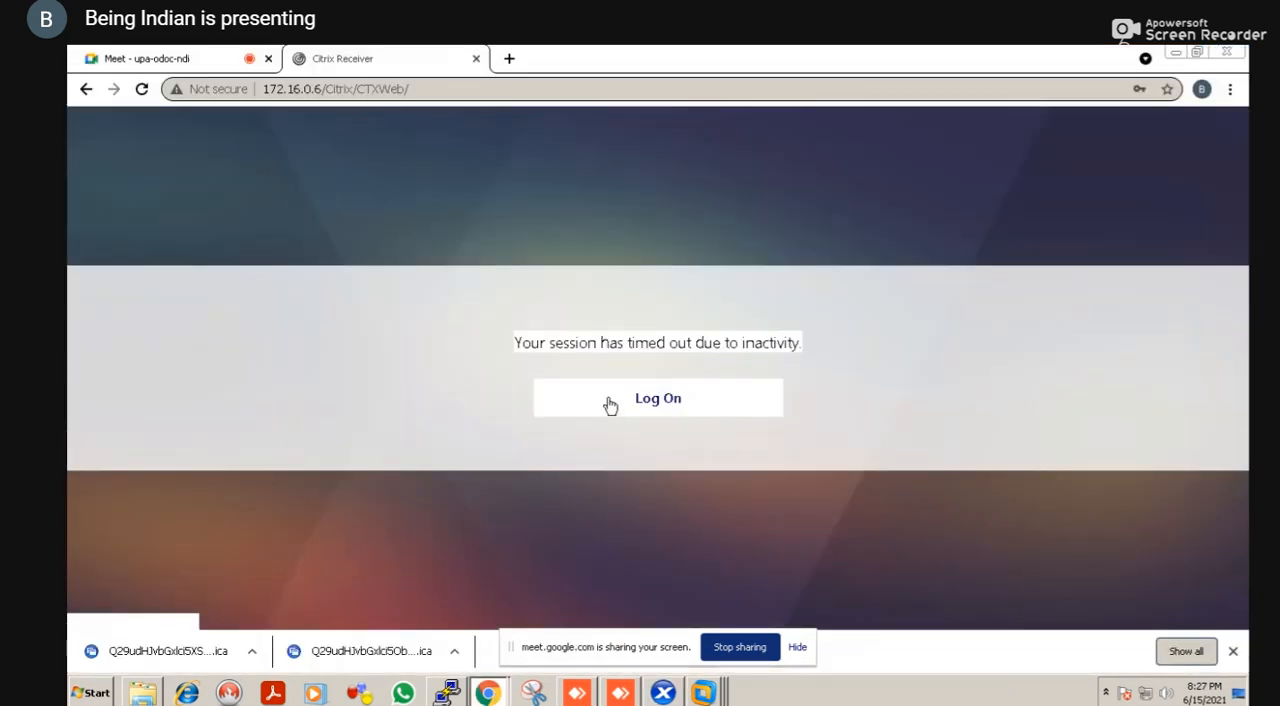
{"action": "left_click", "coordinate": [610, 404]}
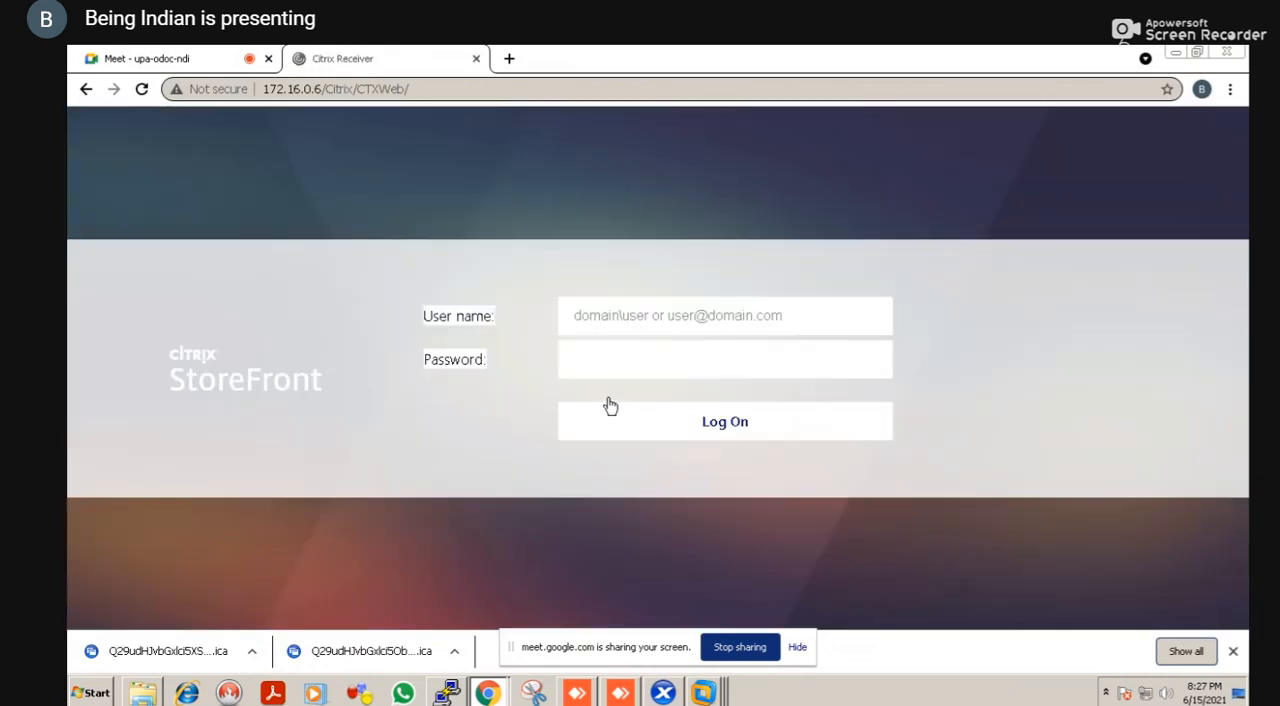
{"action": "type", "text": "testlab\\administrator"}
{"action": "key", "text": "Tab"}
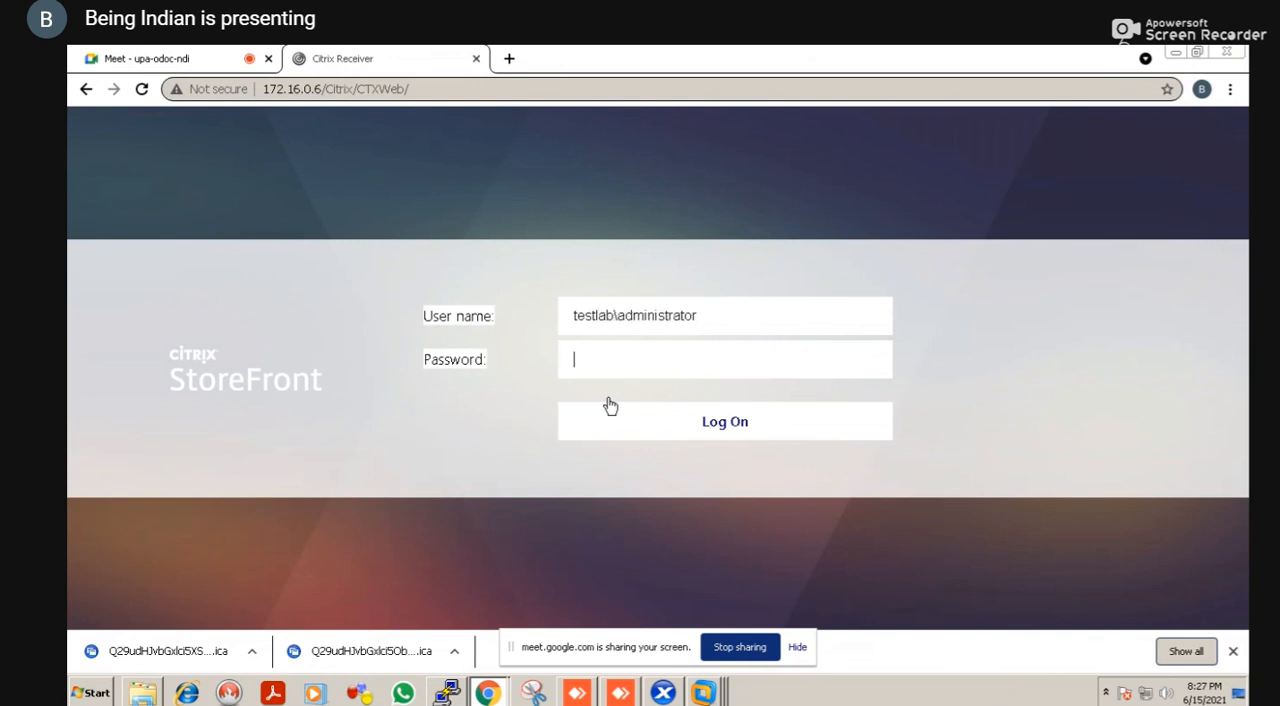
{"action": "type", "text": "*******"}
{"action": "key", "text": "Return"}
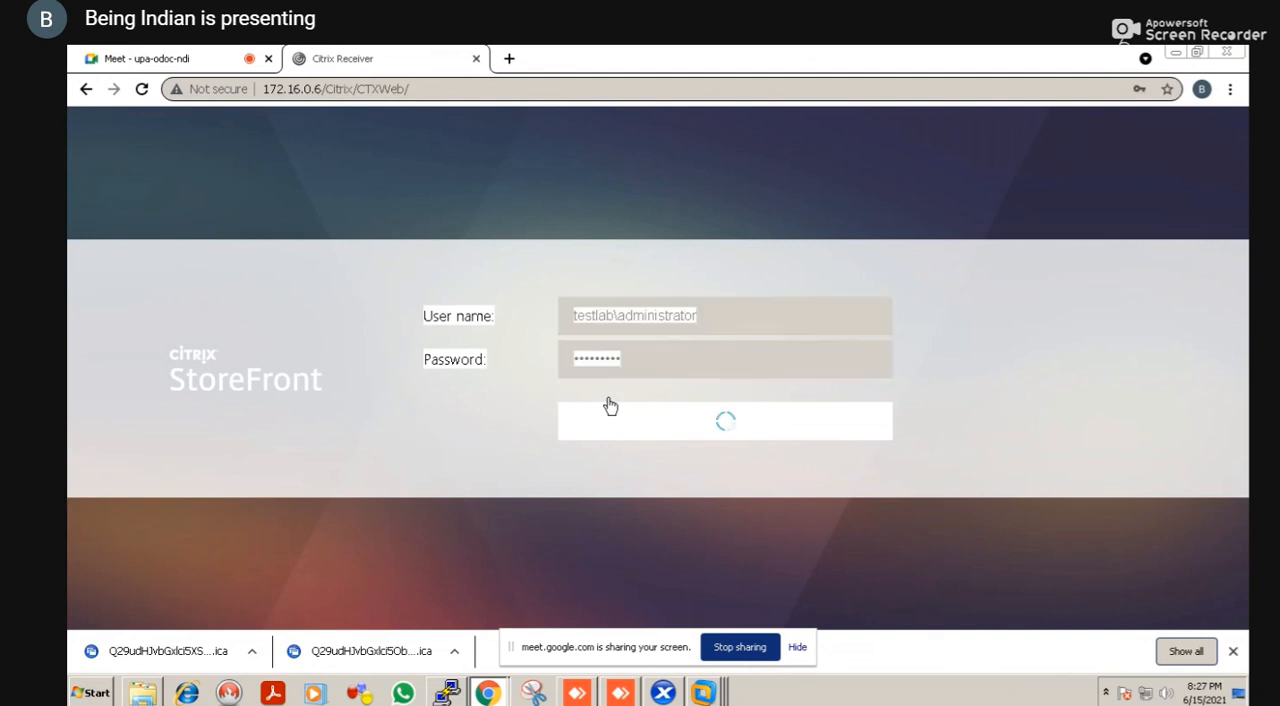
Look at the CTXLAB001 console in XenCenter and return to the Citrix Receiver page in Chrome
{"action": "key", "text": "alt+Tab"}
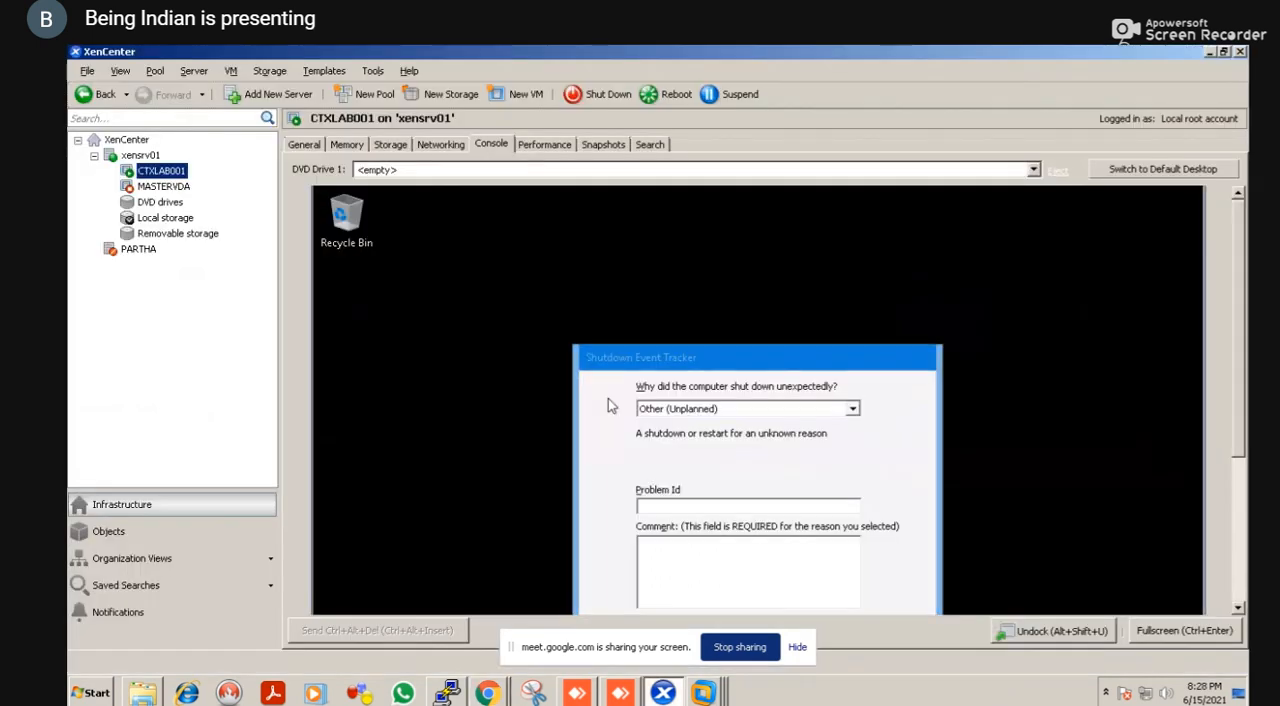
{"action": "left_click", "coordinate": [610, 404]}
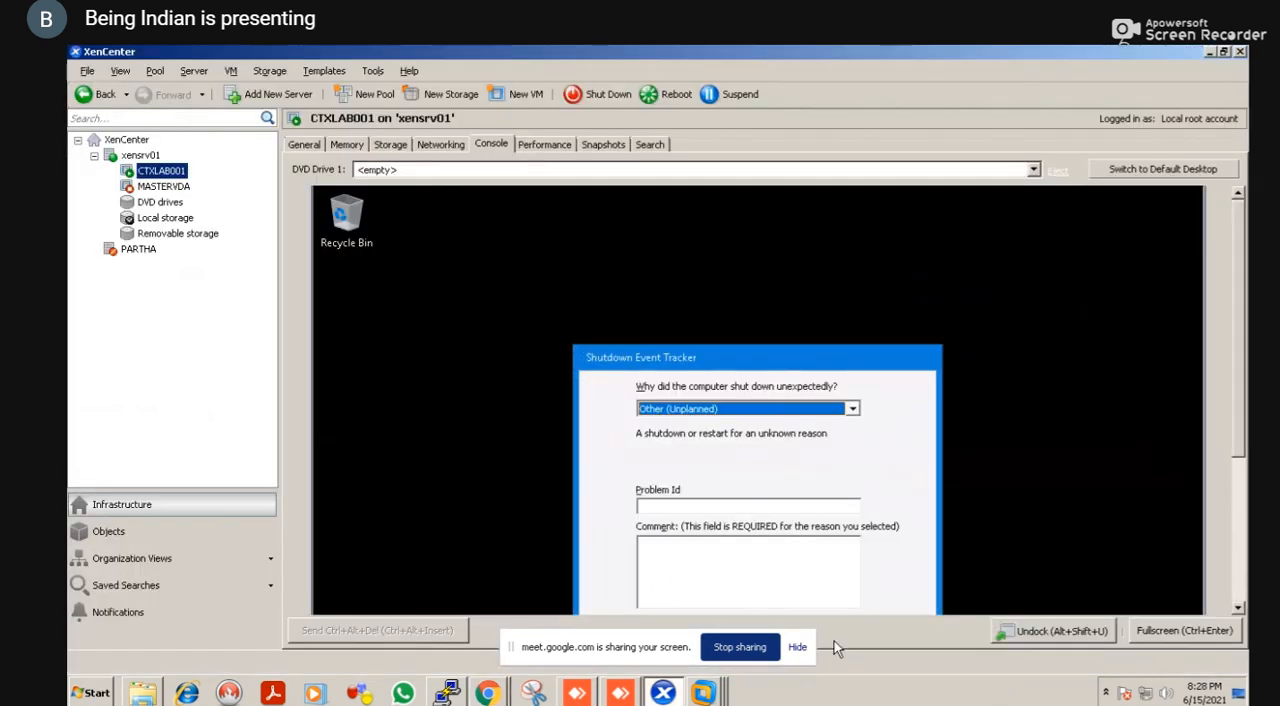
{"action": "key", "text": "alt+Tab"}
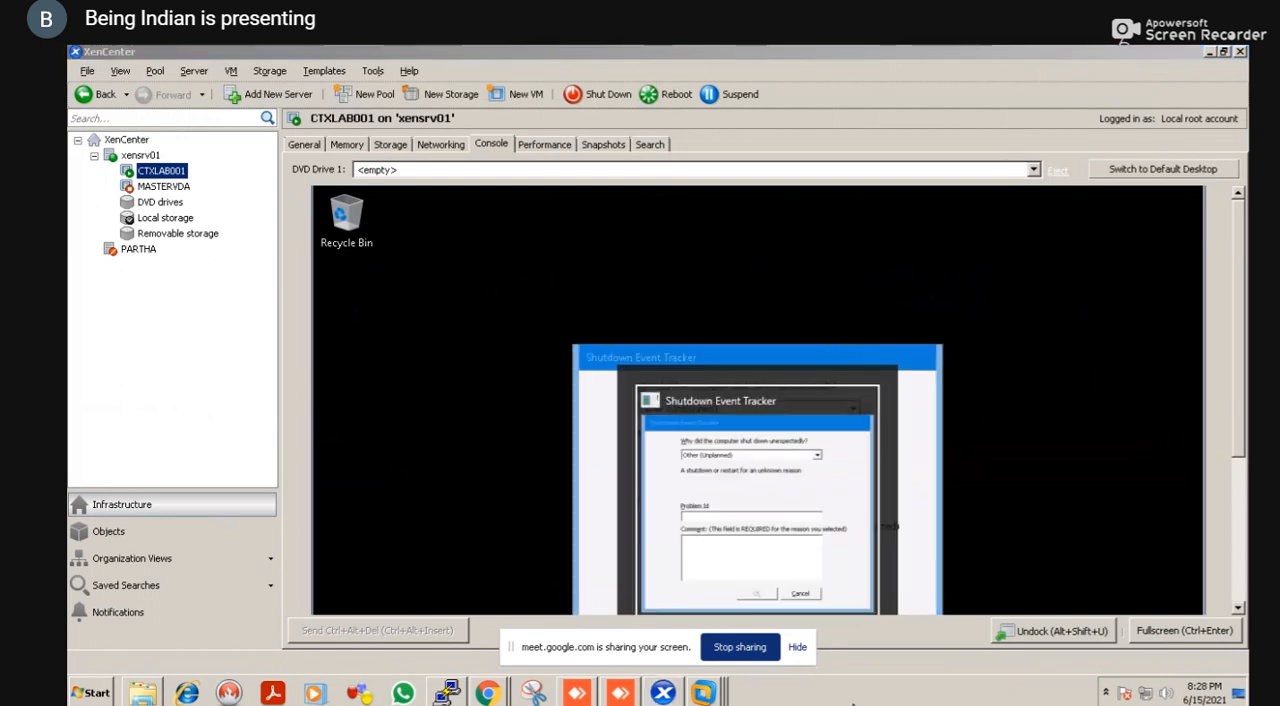
{"action": "key", "text": "alt+Tab"}
{"action": "key", "text": "alt+Tab"}
{"action": "key", "text": "alt+Tab"}
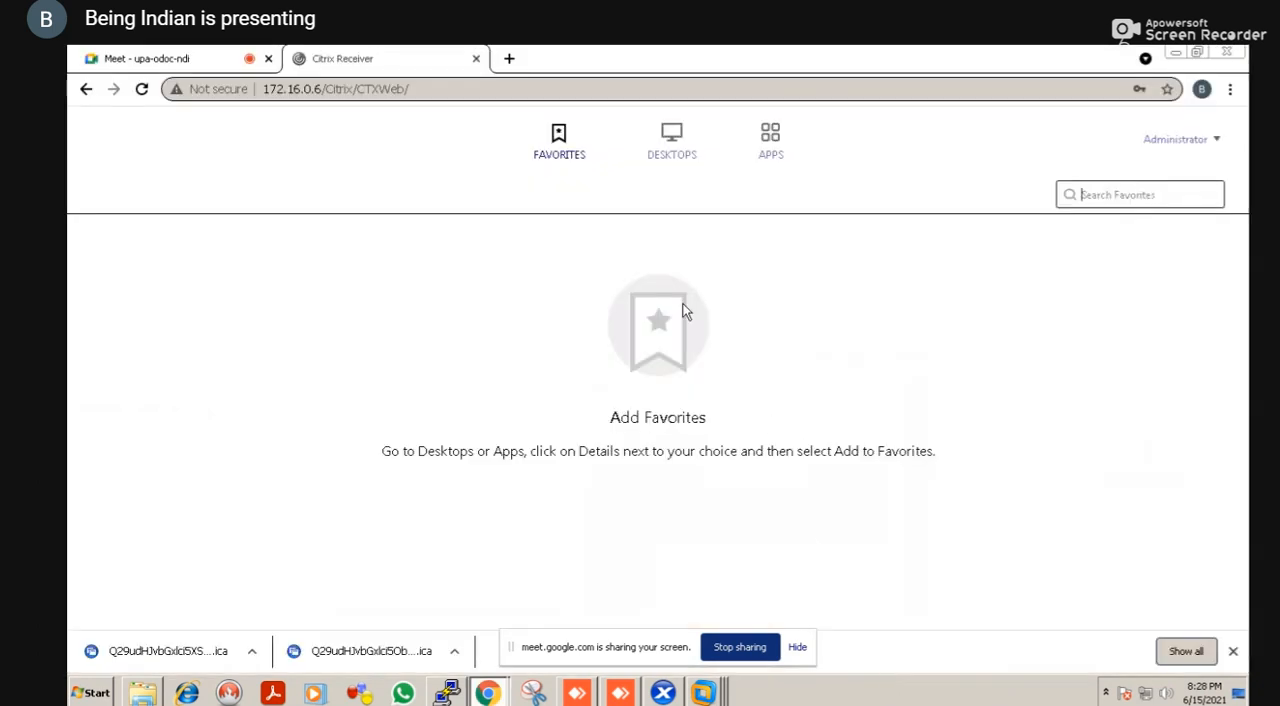
Launch the WIN2016SERVER desktop from the available desktops using a downloaded .ica file
{"action": "left_click", "coordinate": [673, 160]}
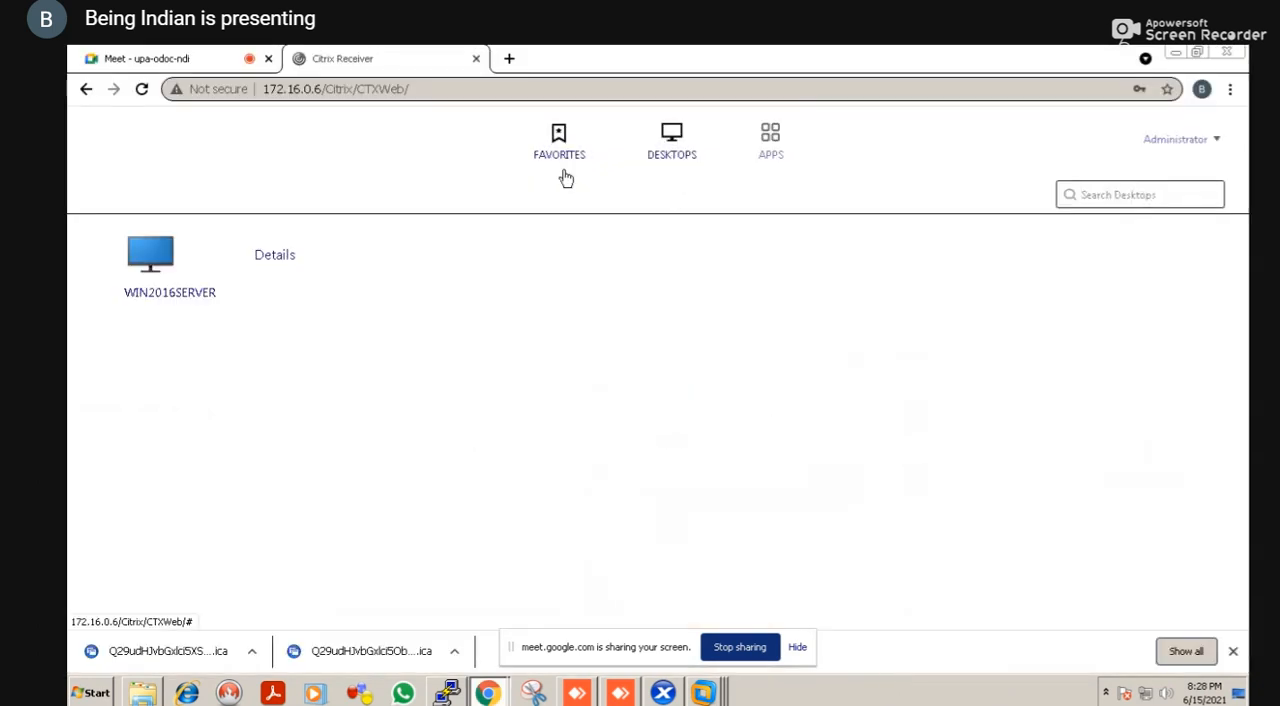
{"action": "left_click", "coordinate": [201, 295]}
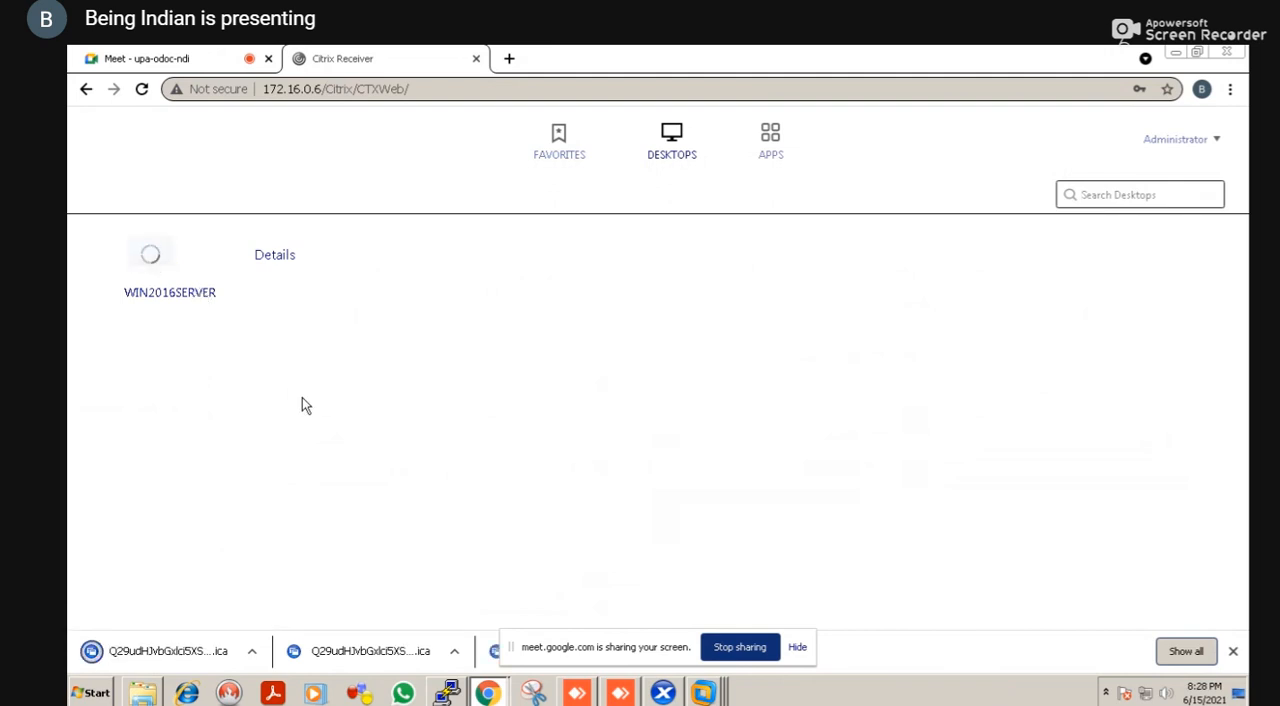
{"action": "left_click", "coordinate": [157, 650]}
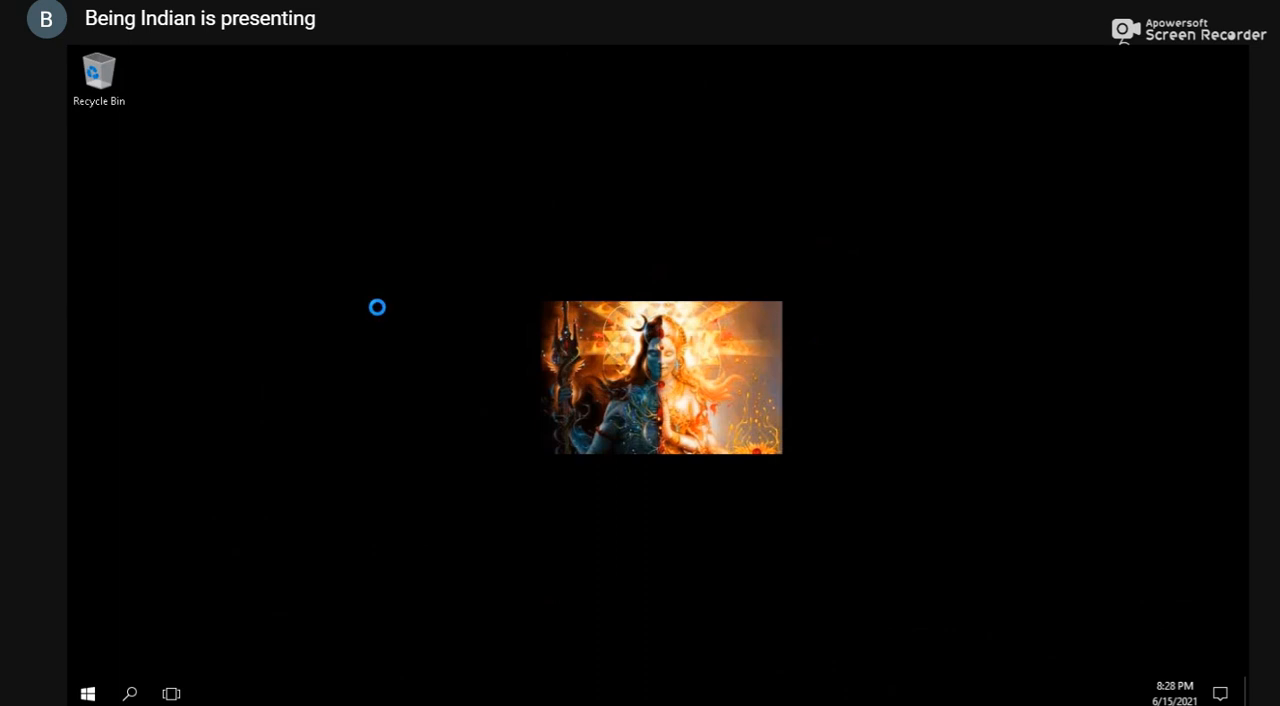
{"action": "left_click_drag", "start_coordinate": [377, 307], "coordinate": [300, 362]}
{"action": "right_click", "coordinate": [300, 361]}
{"action": "left_click", "coordinate": [301, 360]}
{"action": "right_click", "coordinate": [244, 365]}
Sign out of the WIN2016SERVER desktop by running the logoff command
{"action": "key", "text": "super+r"}
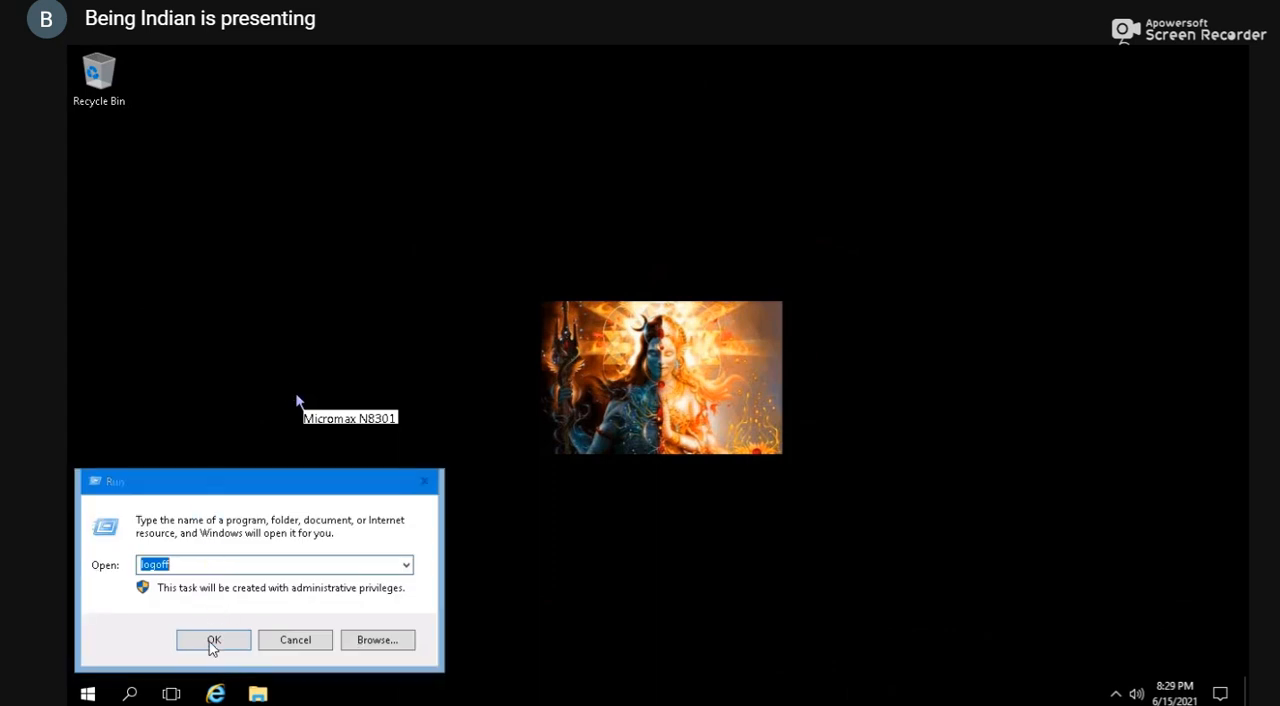
{"action": "key", "text": "super"}
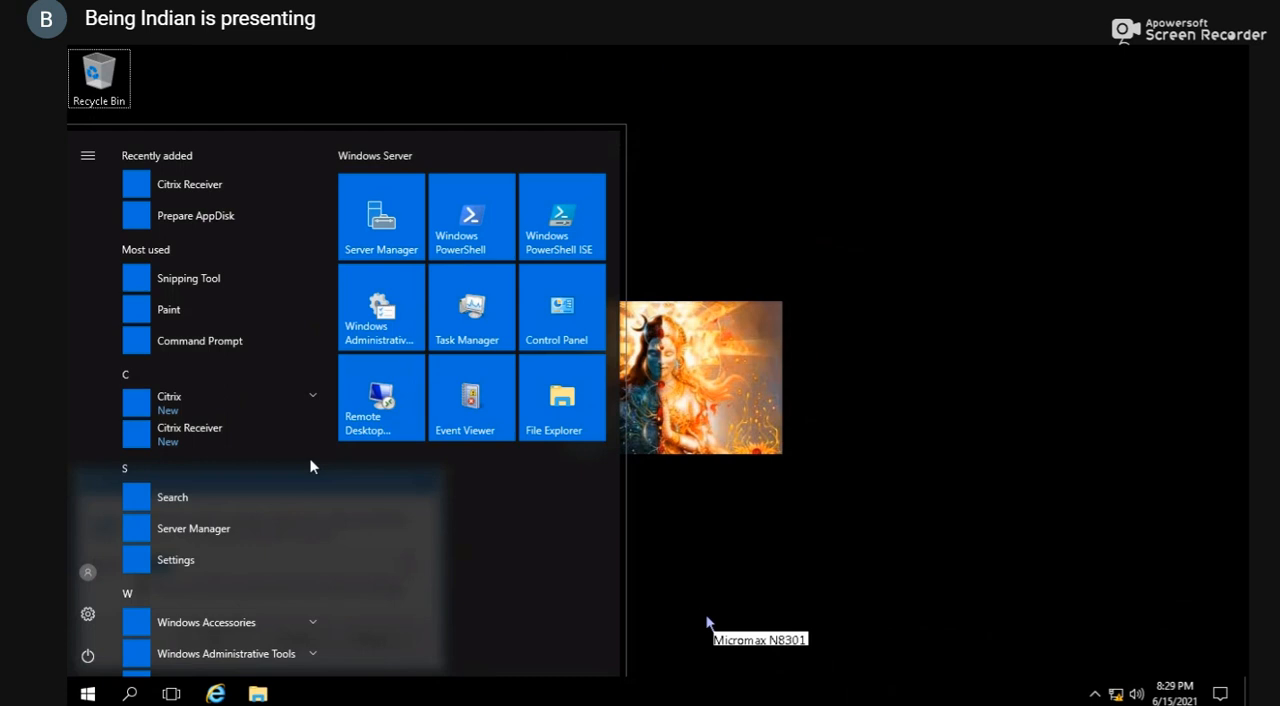
{"action": "key", "text": "super"}
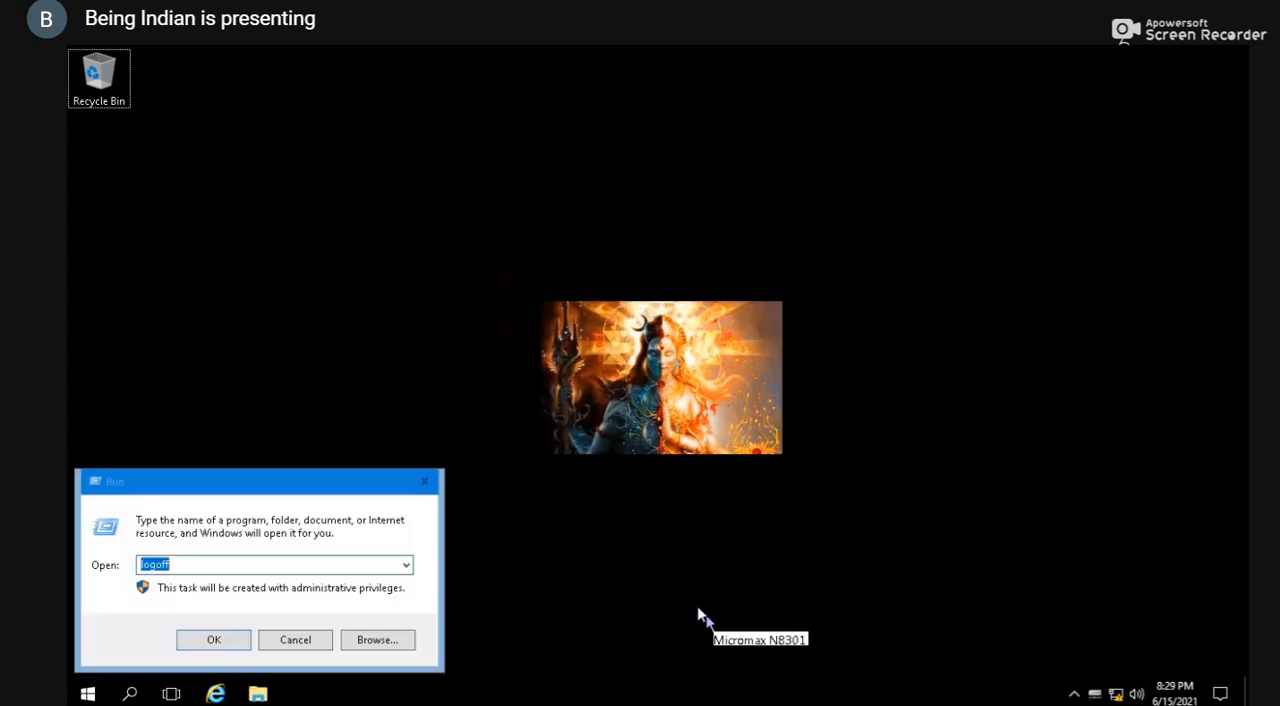
{"action": "key", "text": "super"}
{"action": "key", "text": "super"}
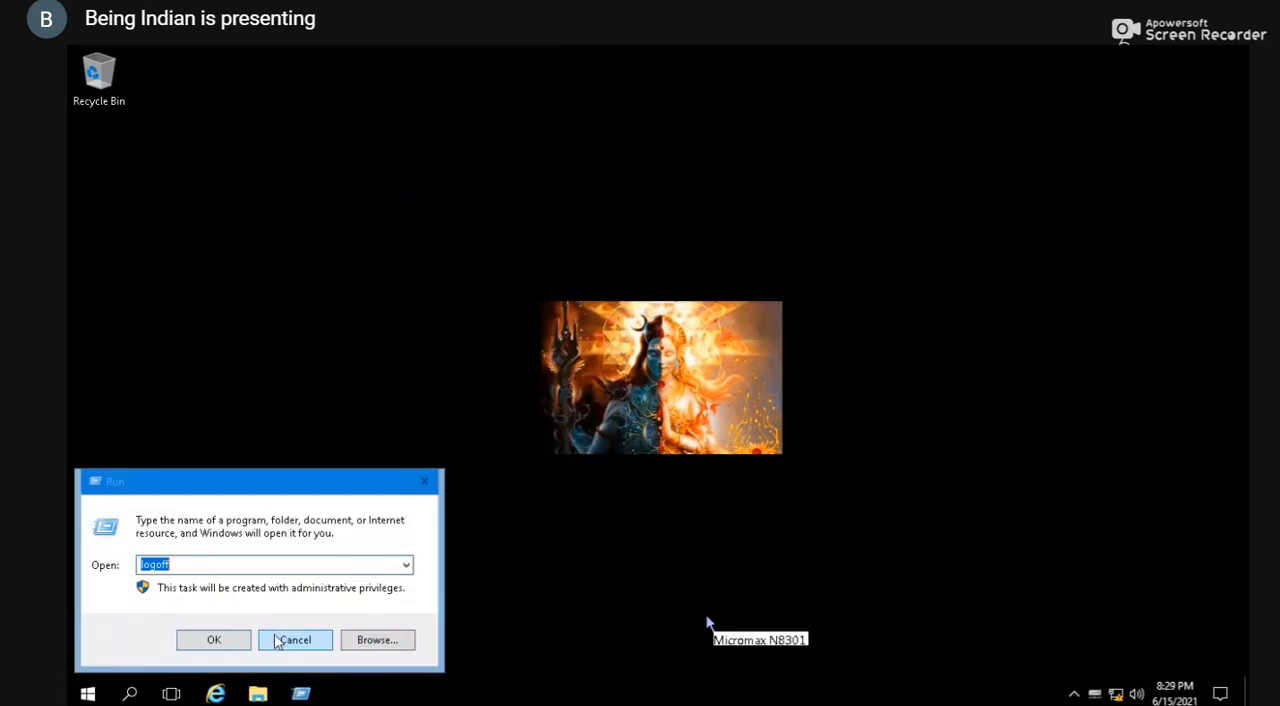
{"action": "left_click", "coordinate": [222, 641]}
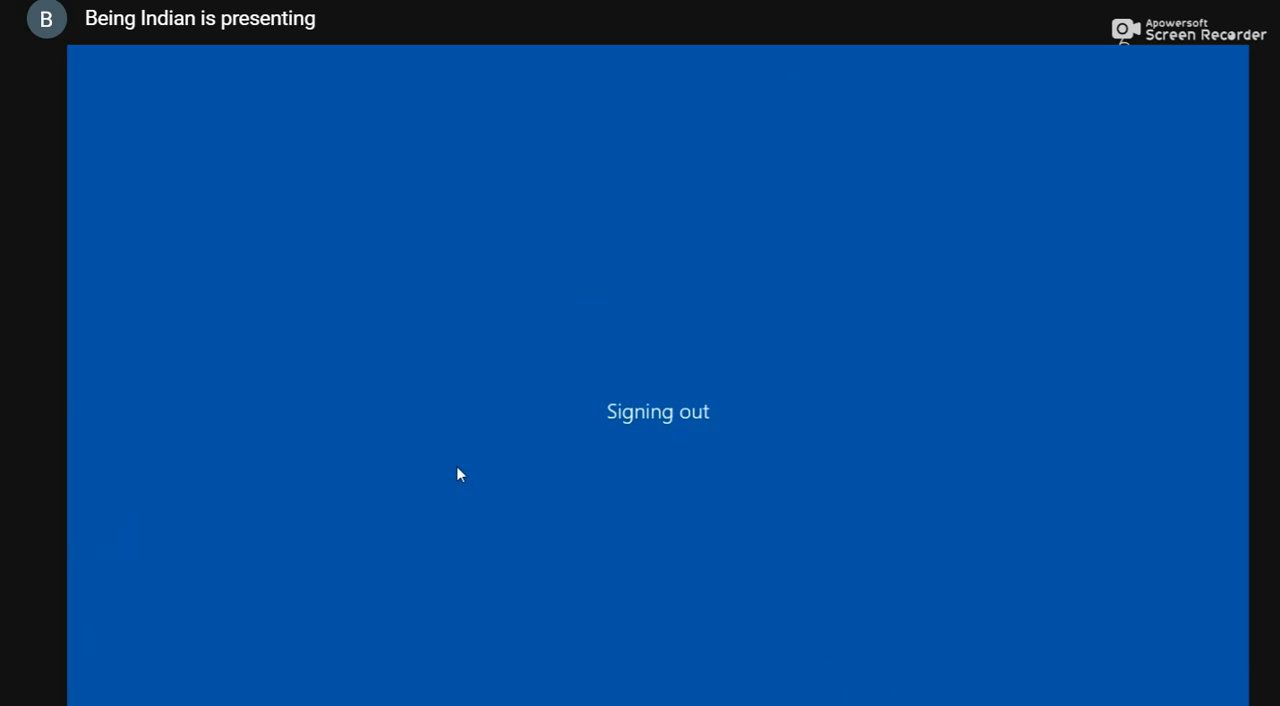
Check the CTXLAB001 console in XenCenter and the WIN2016 machine catalog on the XenDesktop DDC in VMware Workstation
{"action": "key", "text": "alt+Tab"}
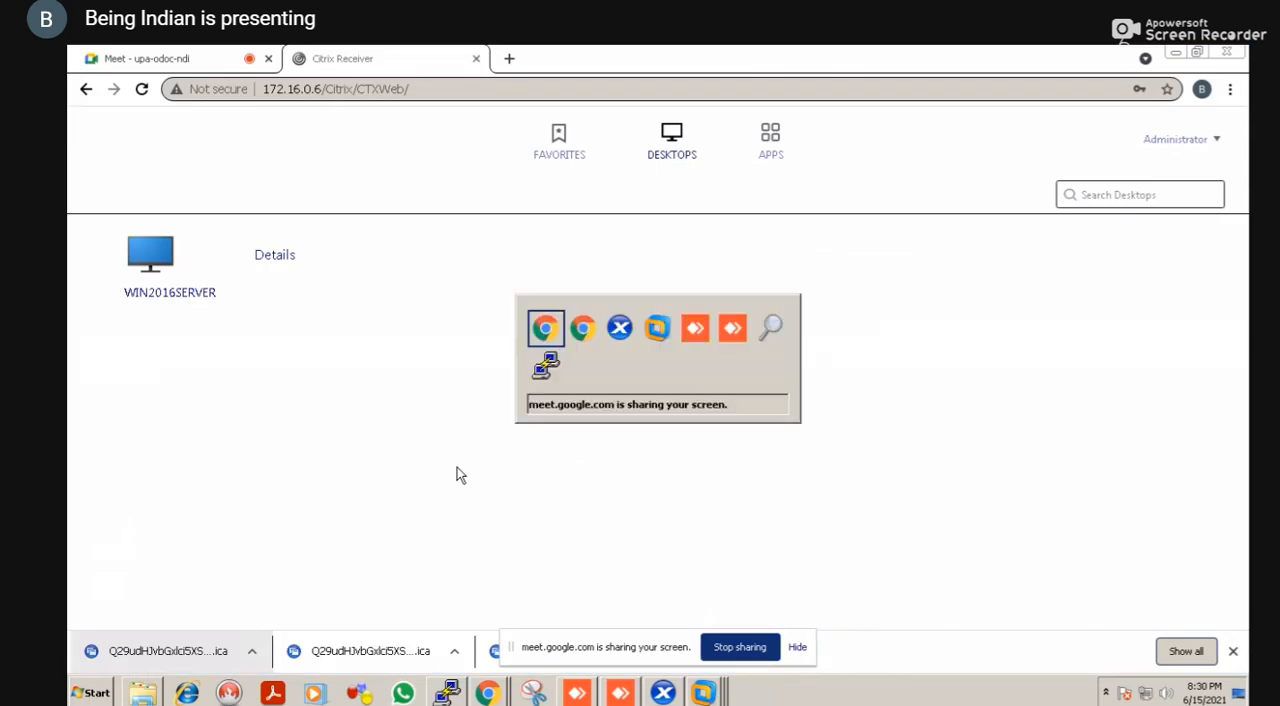
{"action": "key", "text": "alt+Tab"}
{"action": "key", "text": "alt+Tab"}
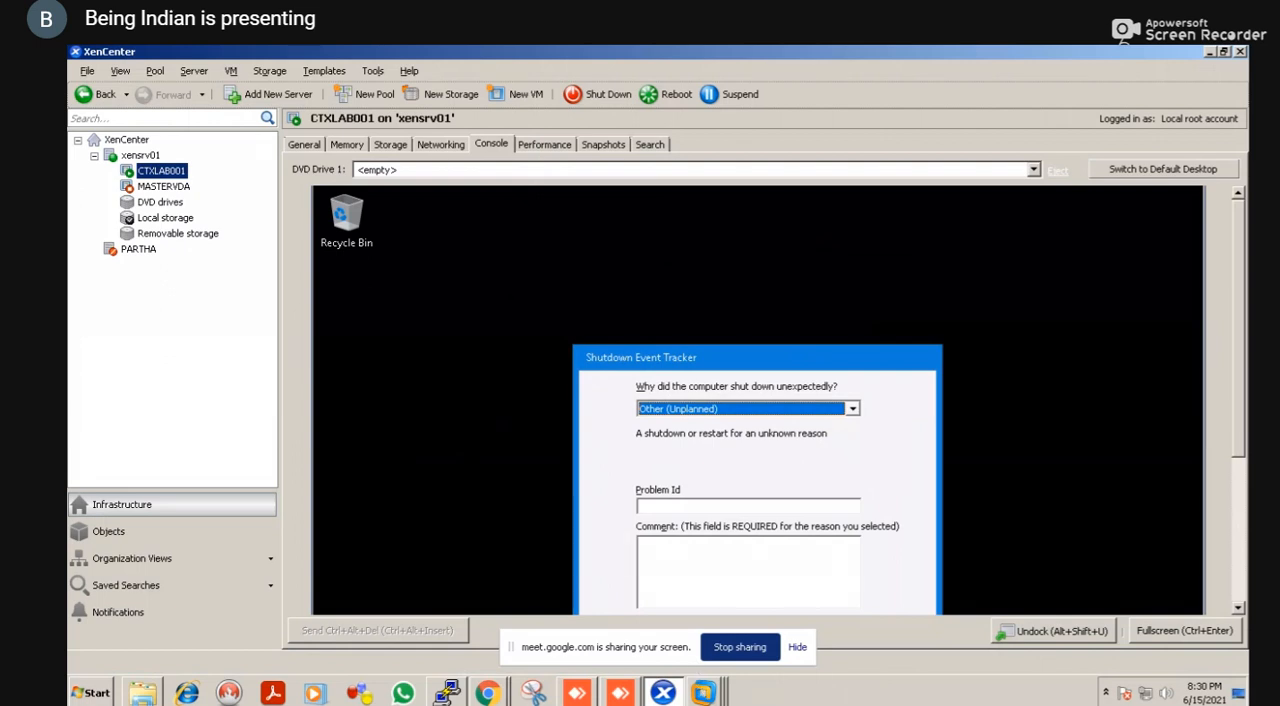
{"action": "key", "text": "alt+Tab"}
{"action": "key", "text": "alt+Tab"}
{"action": "key", "text": "alt+Tab"}
{"action": "key", "text": "alt+Tab"}
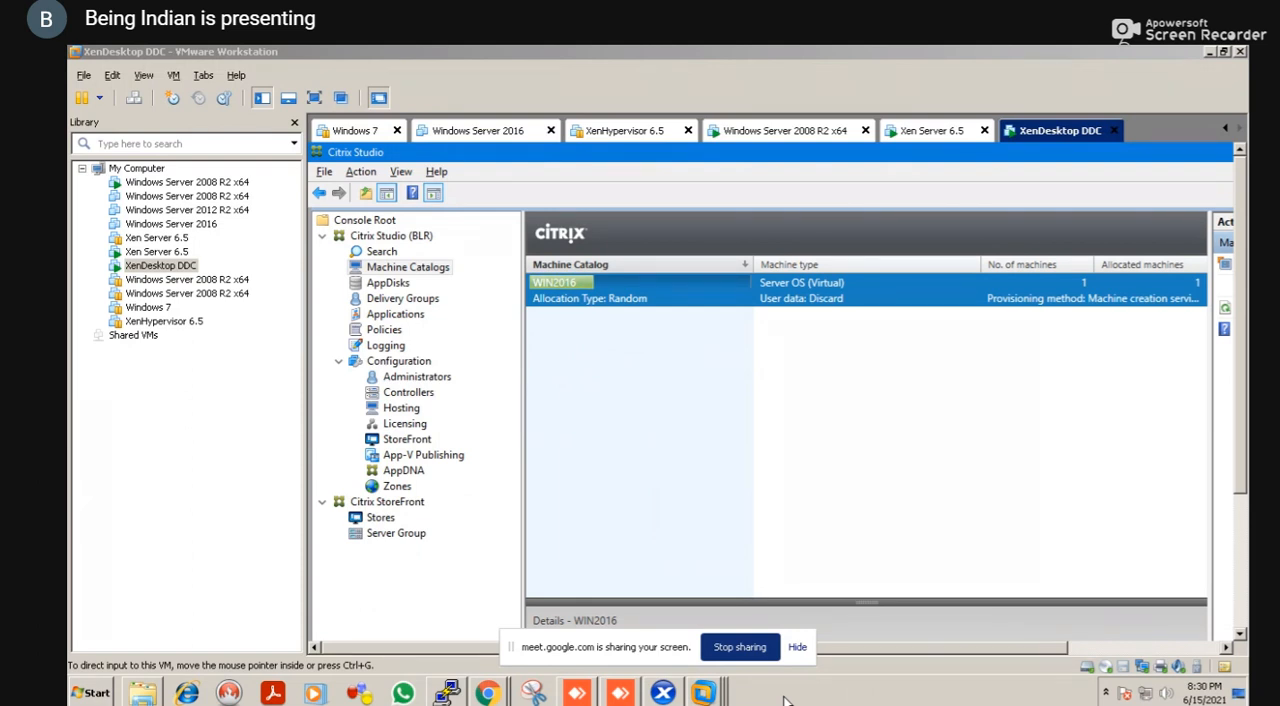
Switch back to the Citrix Receiver page in Chrome and log the administrator off
{"action": "key", "text": "alt+Tab"}
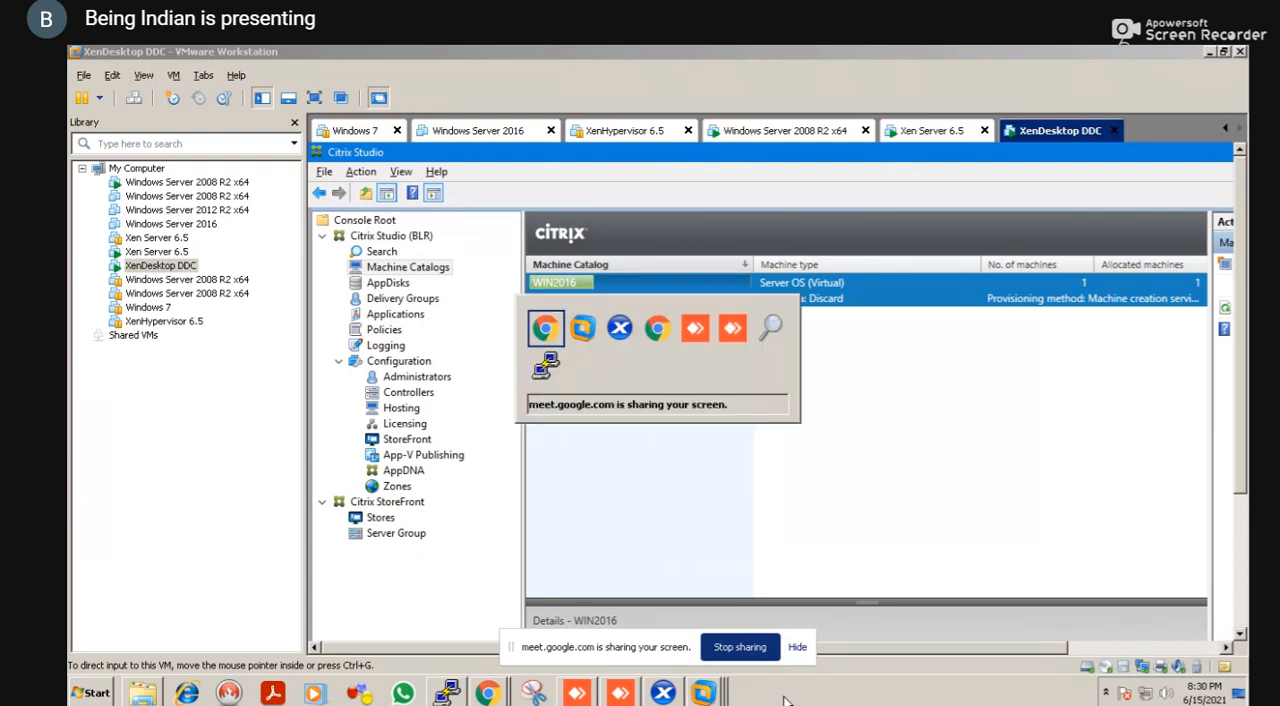
{"action": "key", "text": "alt+Tab"}
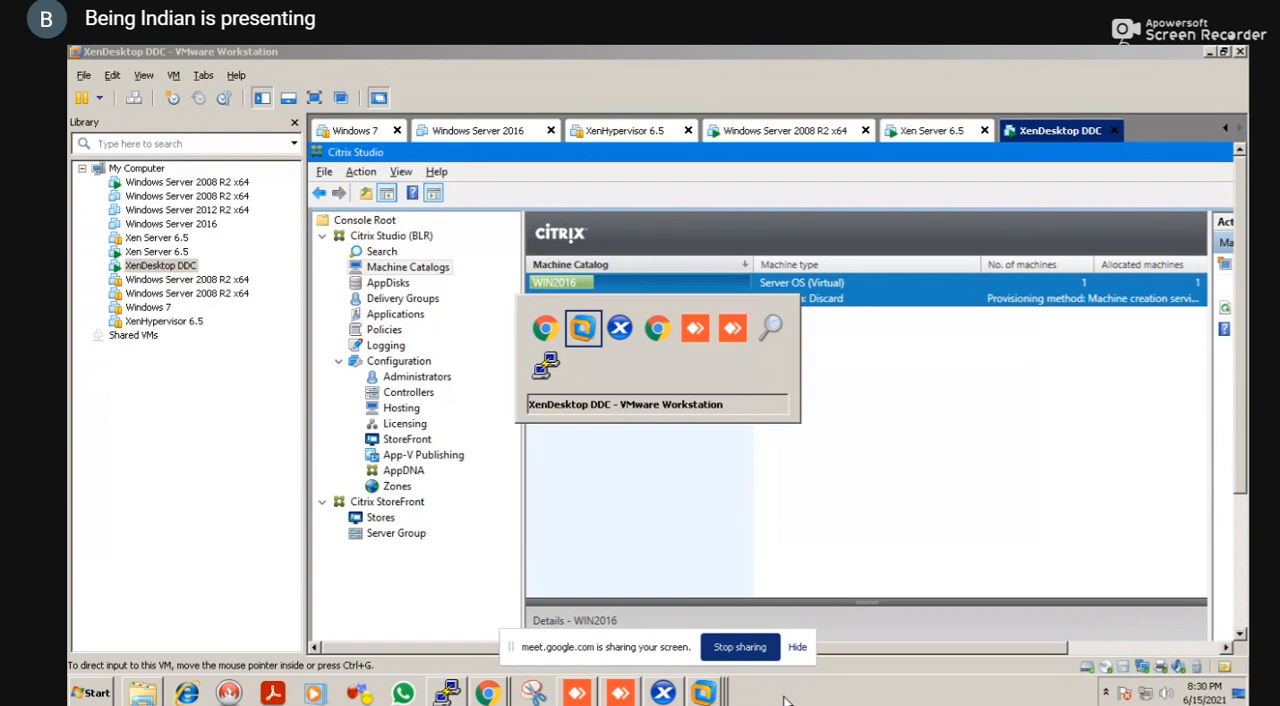
{"action": "key", "text": "alt+Tab"}
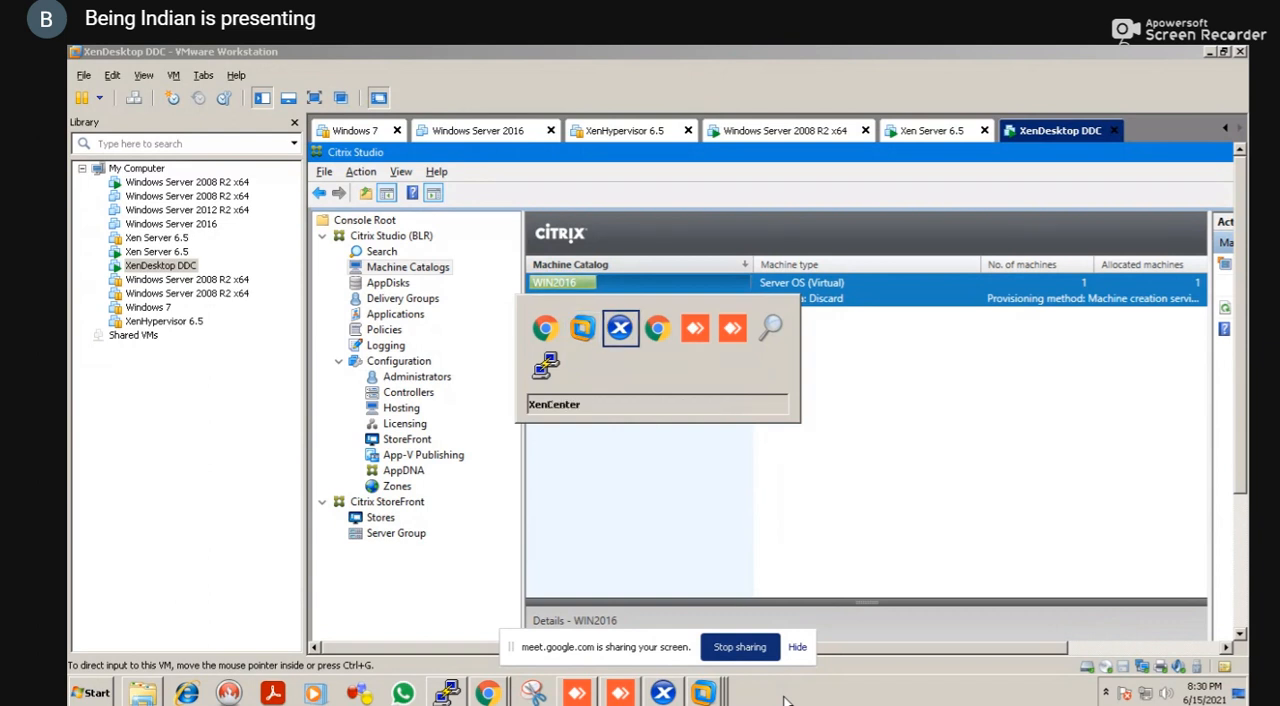
{"action": "key", "text": "alt+Tab"}
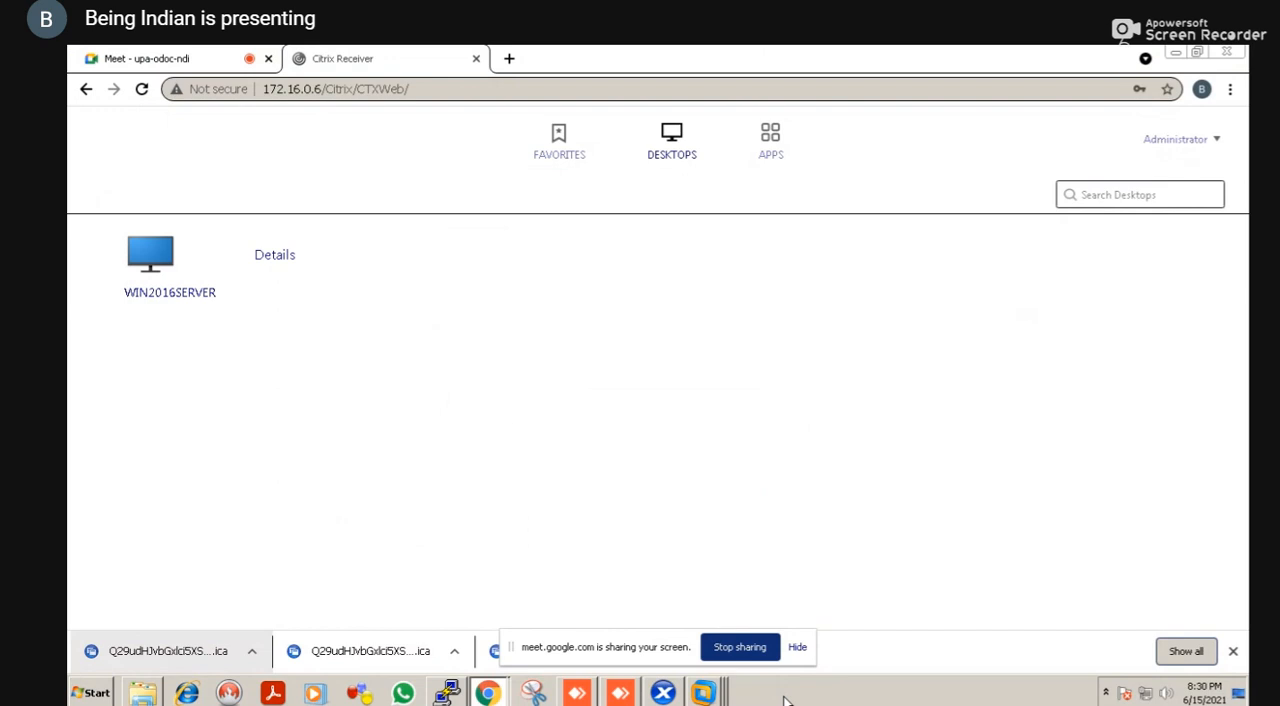
{"action": "key", "text": "alt+Tab"}
{"action": "key", "text": "alt+Tab"}
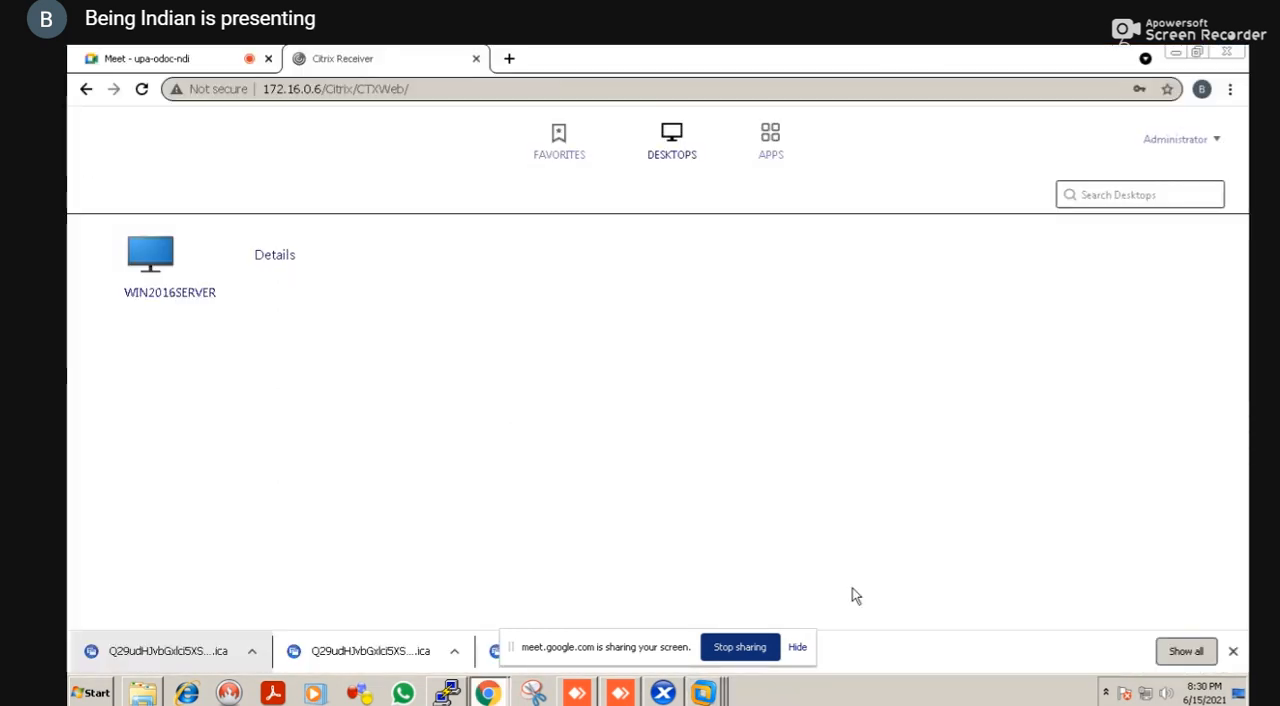
{"action": "left_click", "coordinate": [1214, 145]}
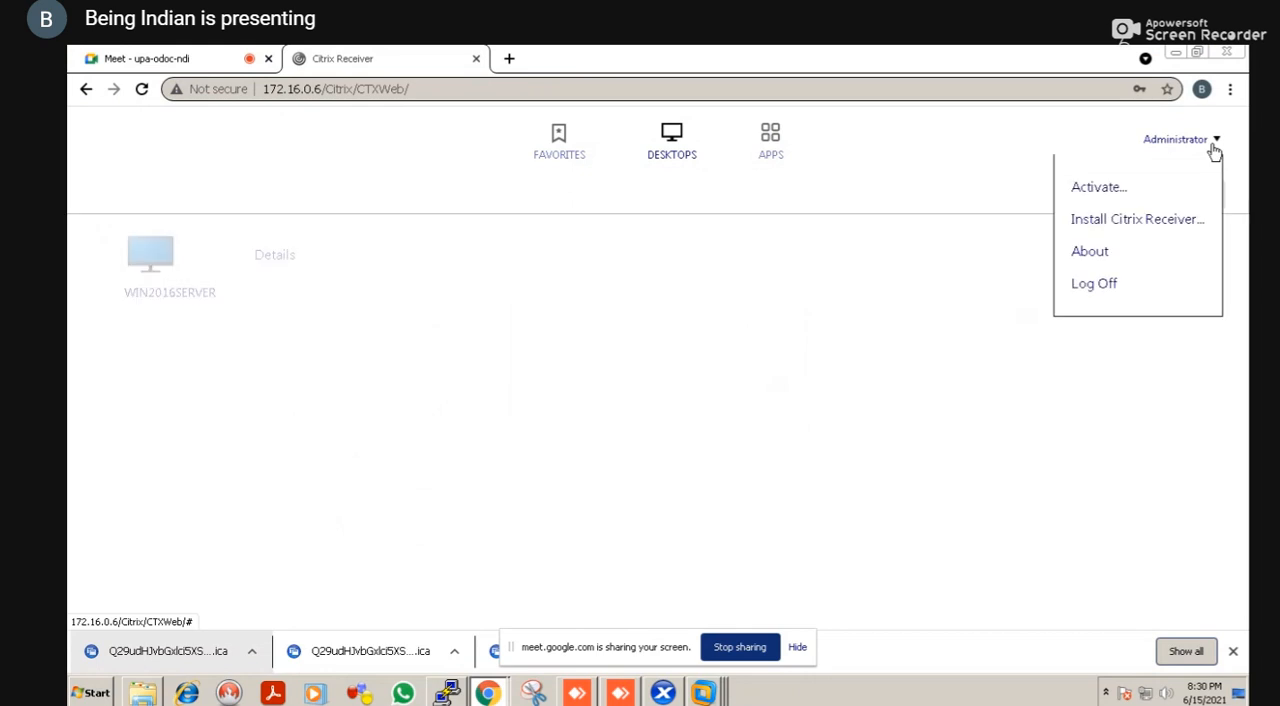
{"action": "left_click", "coordinate": [1104, 294]}
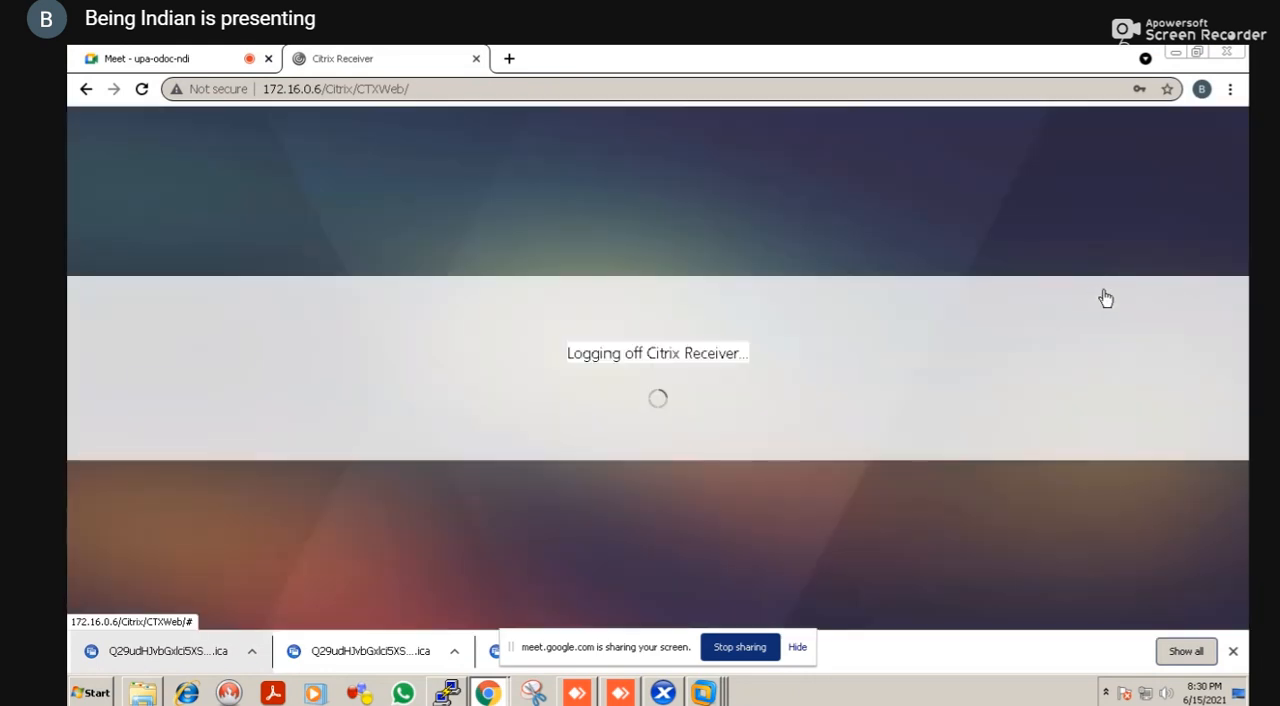
Switch to VMware Workstation and show the XenDesktop DDC machine in full screen
{"action": "key", "text": "alt+Tab"}
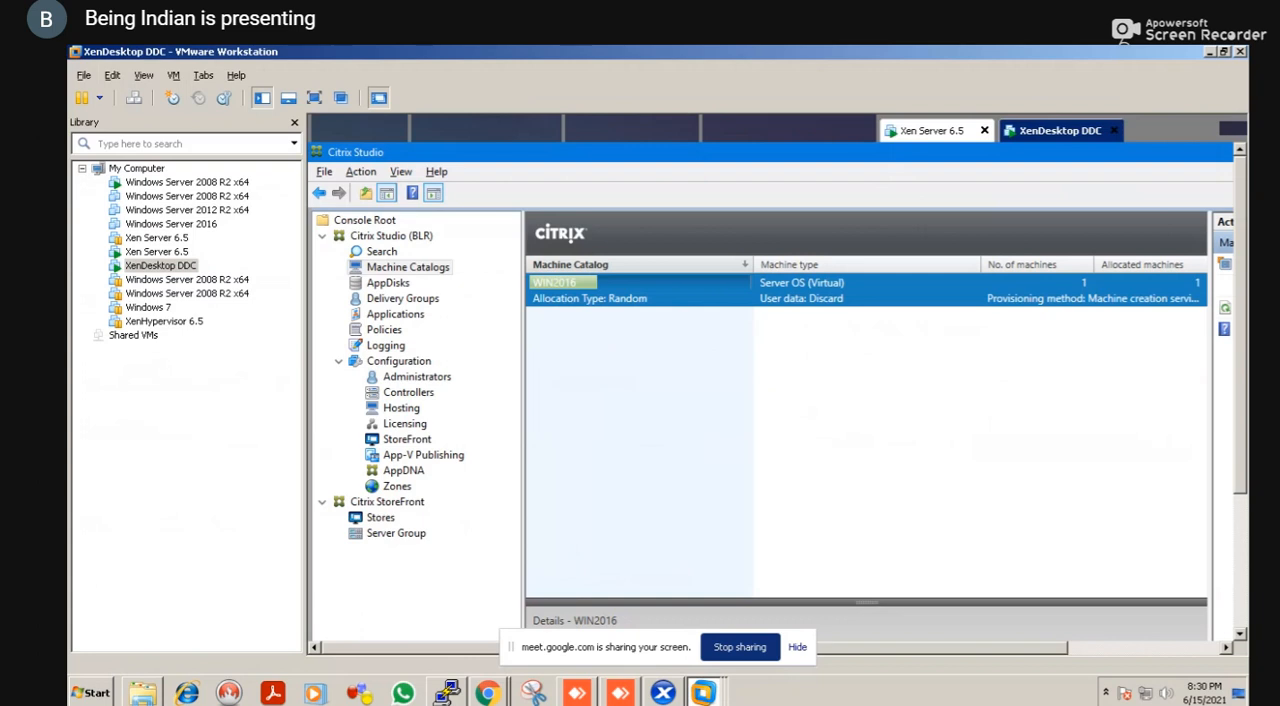
{"action": "left_click", "coordinate": [316, 100]}
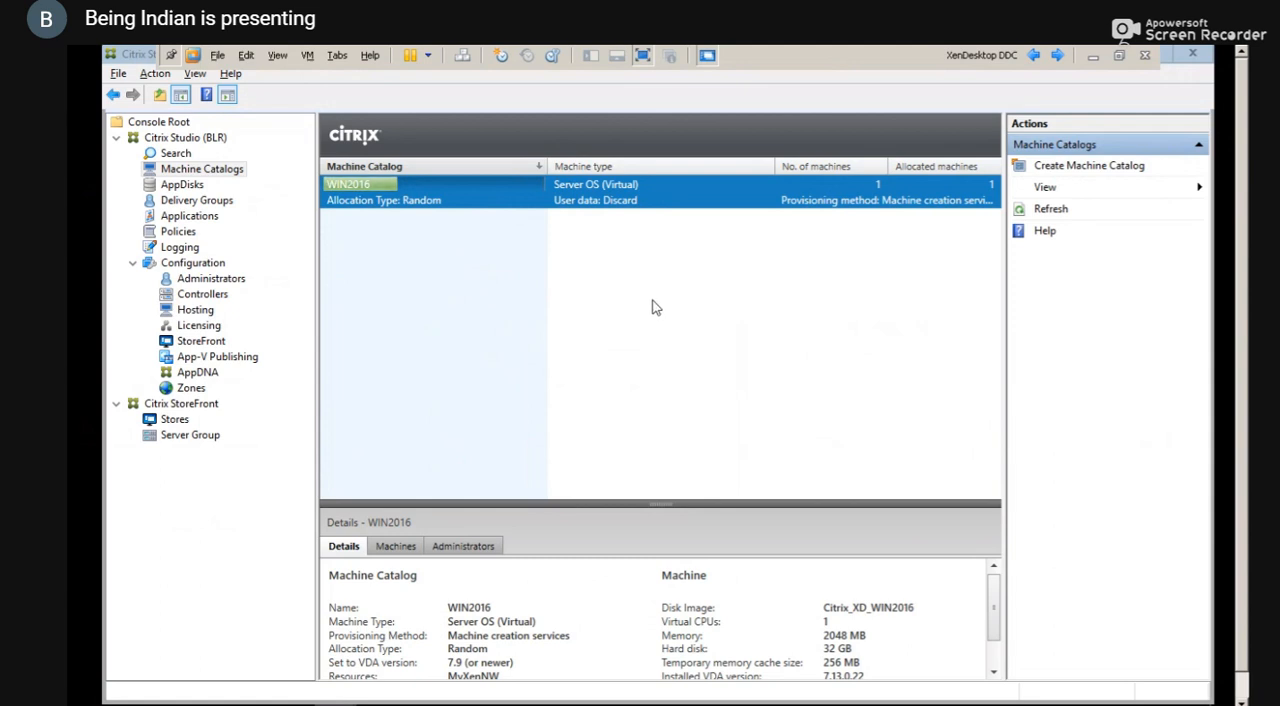
Switch to the Citrix Receiver page in Internet Explorer on the XenDesktop DDC and open the StoreFront logon form
{"action": "key", "text": "alt+Tab"}
{"action": "key", "text": "alt+Tab"}
{"action": "key", "text": "alt+Tab"}
{"action": "key", "text": "alt+Tab"}
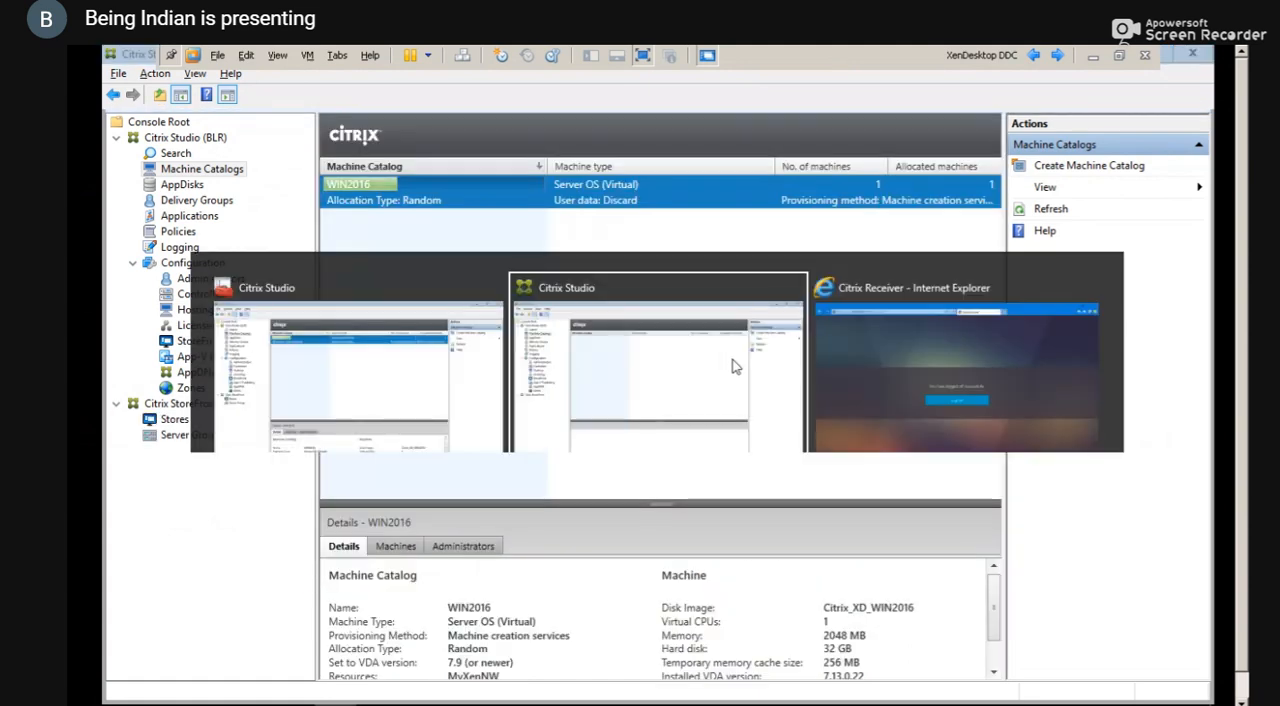
{"action": "key", "text": "super"}
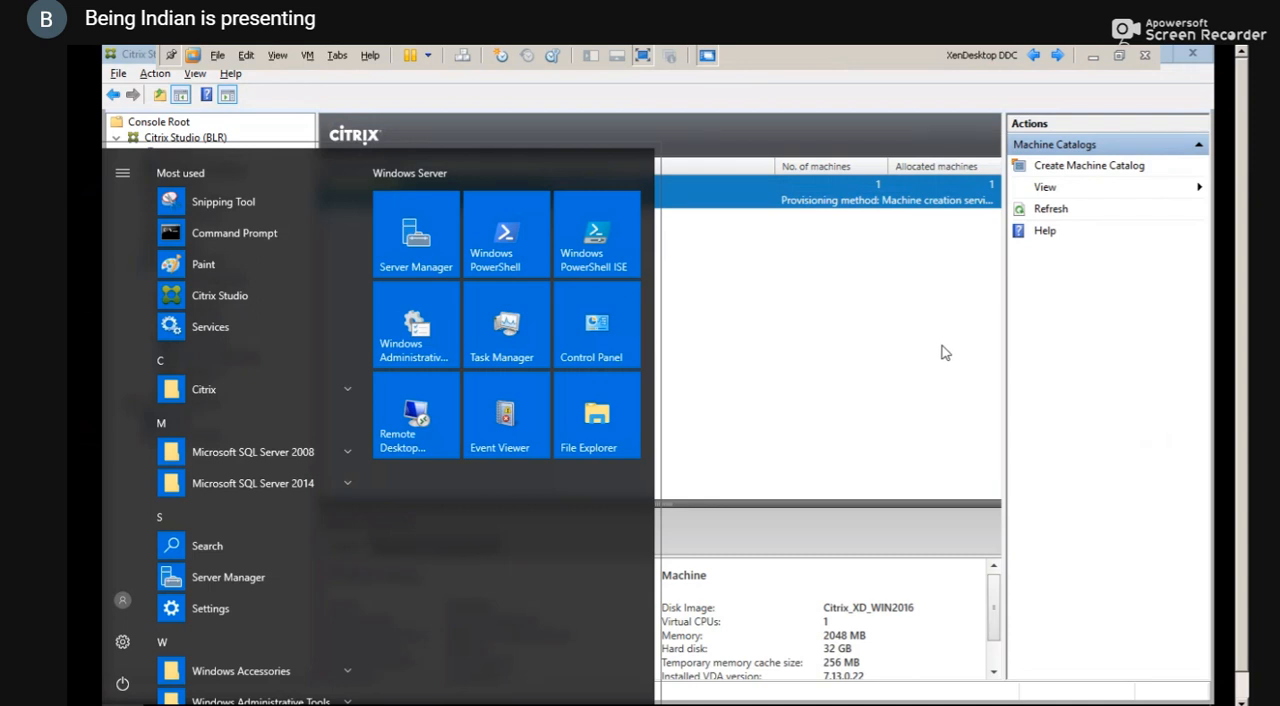
{"action": "key", "text": "super"}
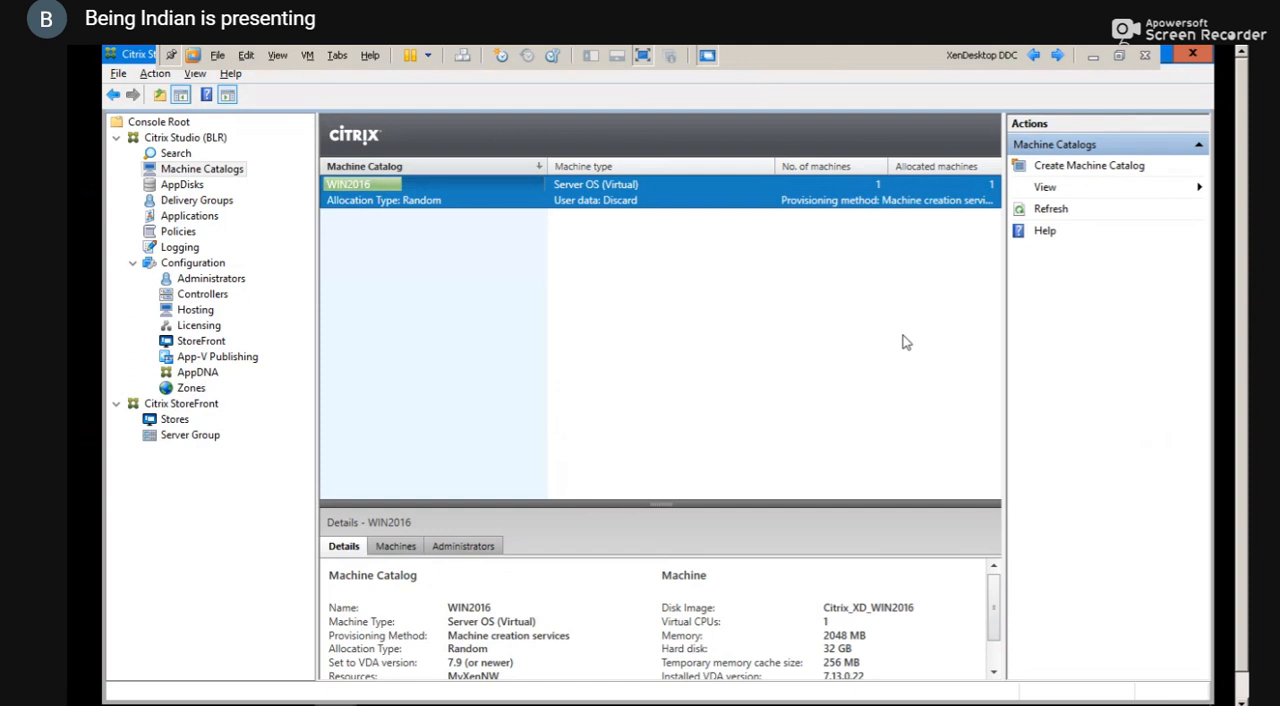
{"action": "key", "text": "alt+Tab"}
{"action": "key", "text": "alt+Tab"}
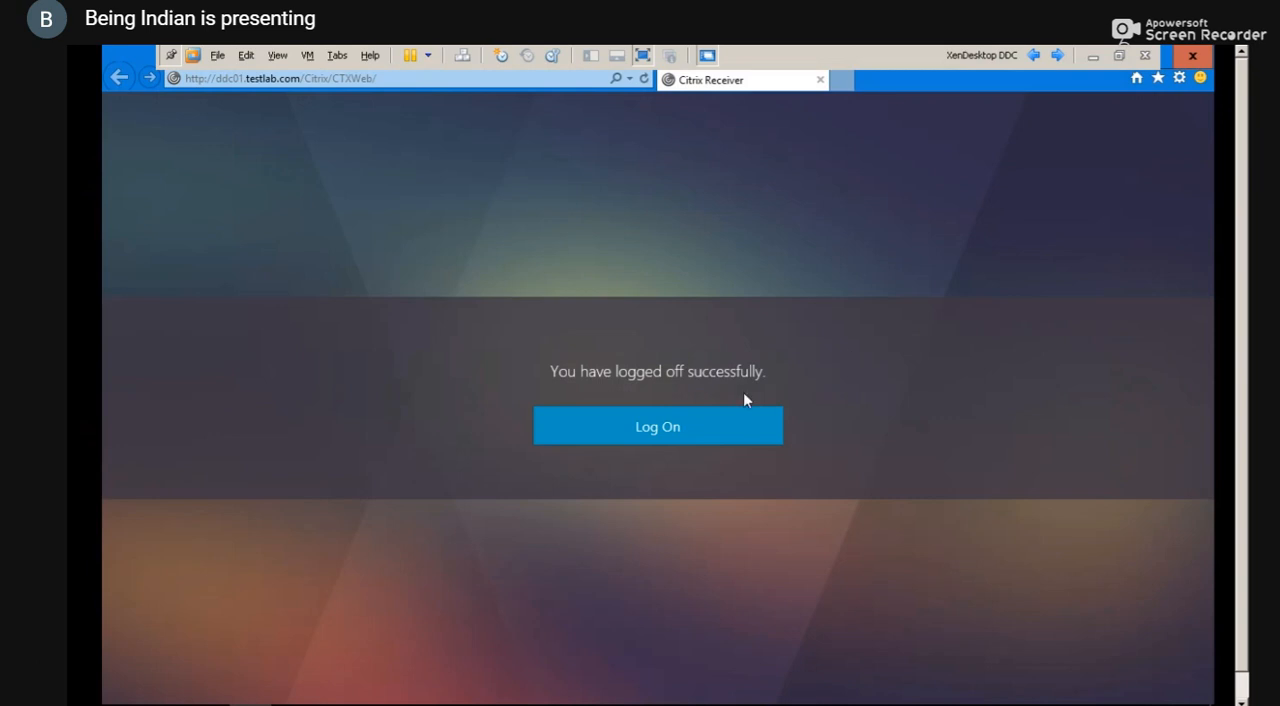
{"action": "left_click", "coordinate": [723, 423]}
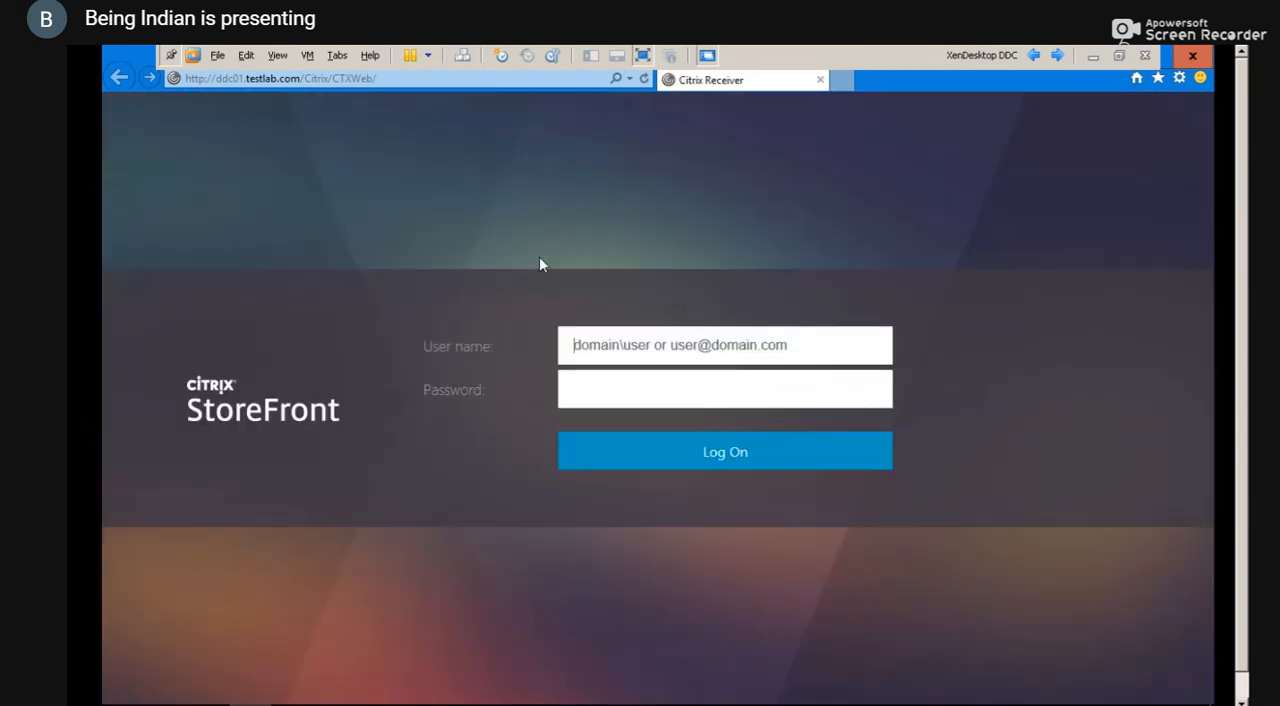
Log on to StoreFront as testlab\administrator with the account password
{"action": "type", "text": "test"}
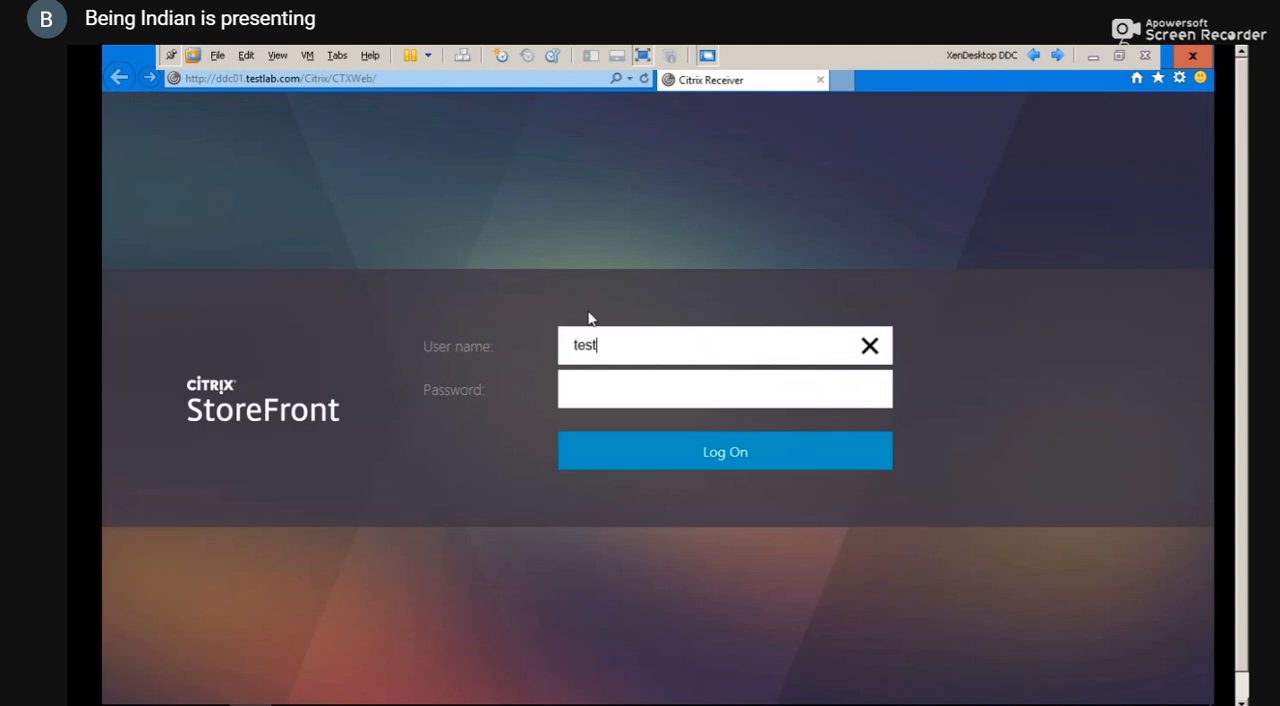
{"action": "type", "text": "lab\\administrator"}
{"action": "key", "text": "Tab"}
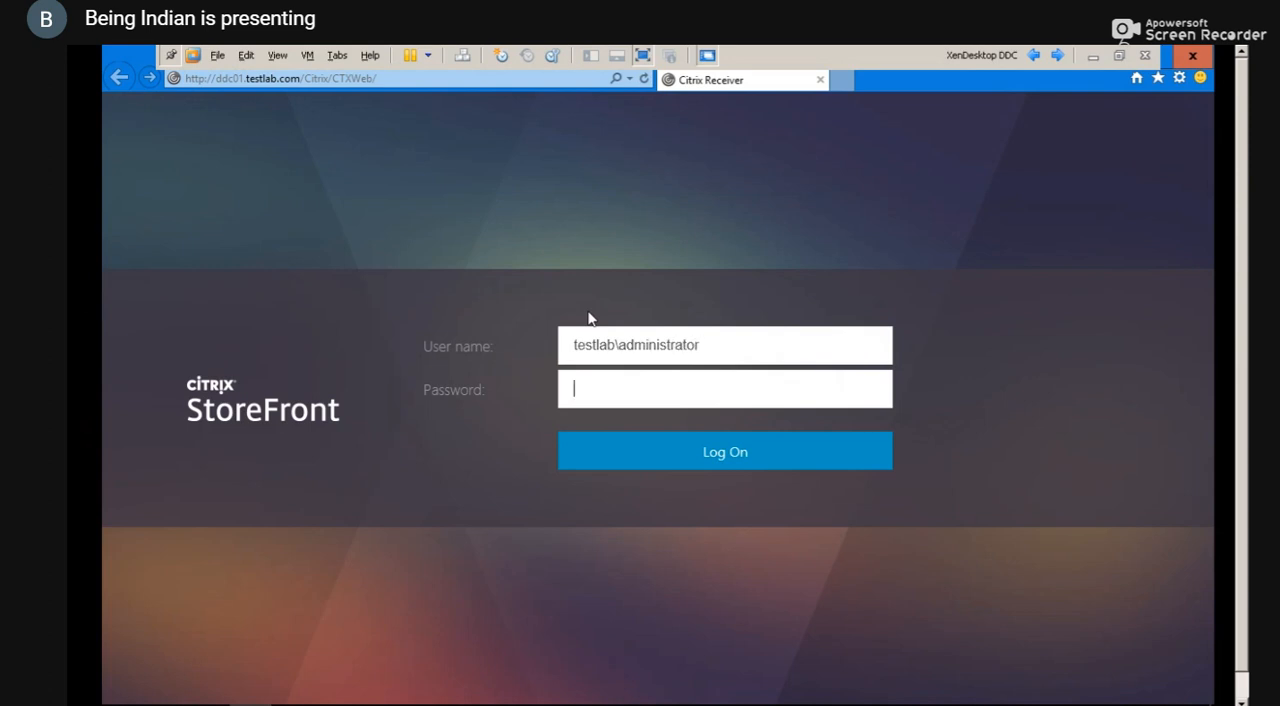
{"action": "type", "text": "**********"}
{"action": "key", "text": "Return"}
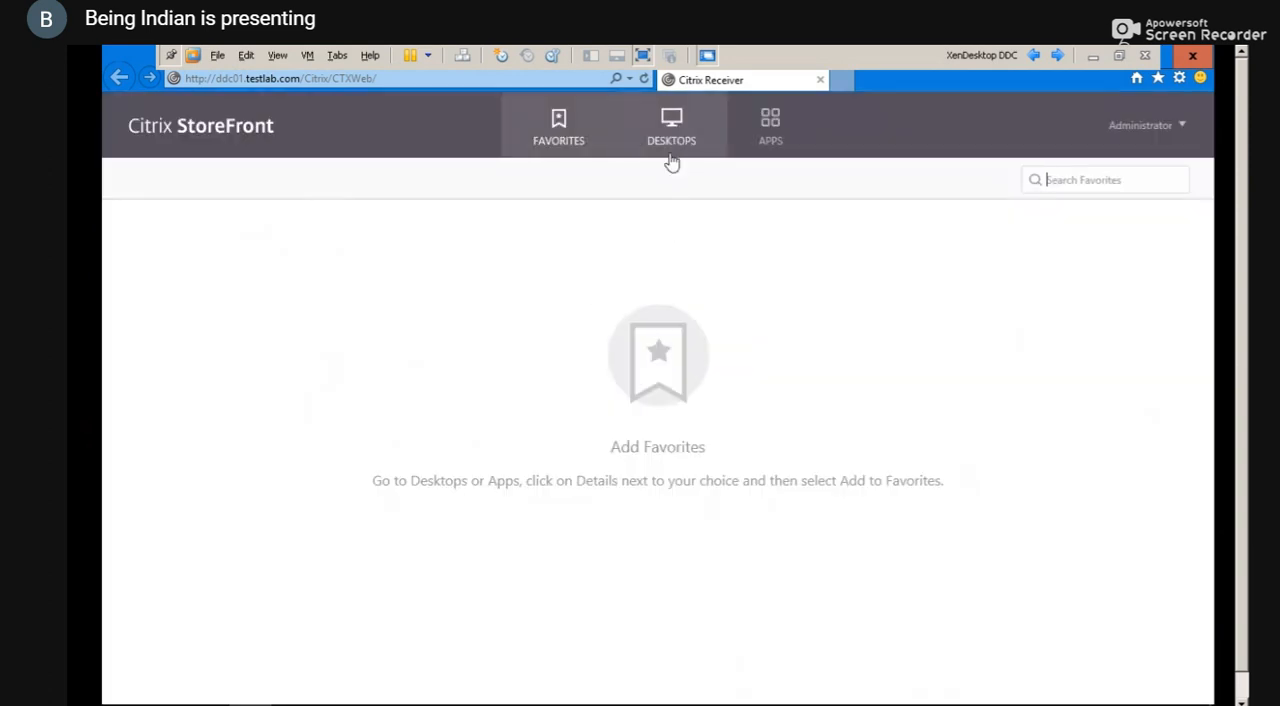
Launch the WIN2016SERVER desktop, save its ICA file, and view the downloads list before closing it
{"action": "left_click", "coordinate": [671, 162]}
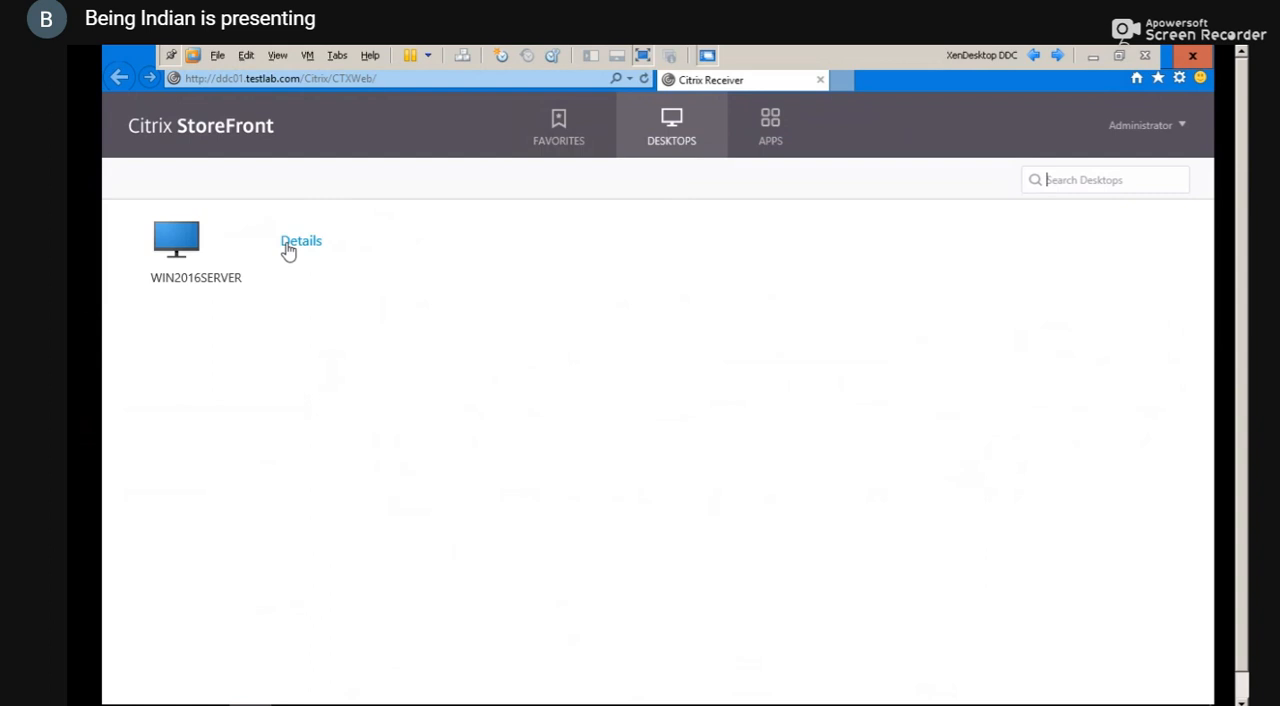
{"action": "left_click", "coordinate": [230, 280]}
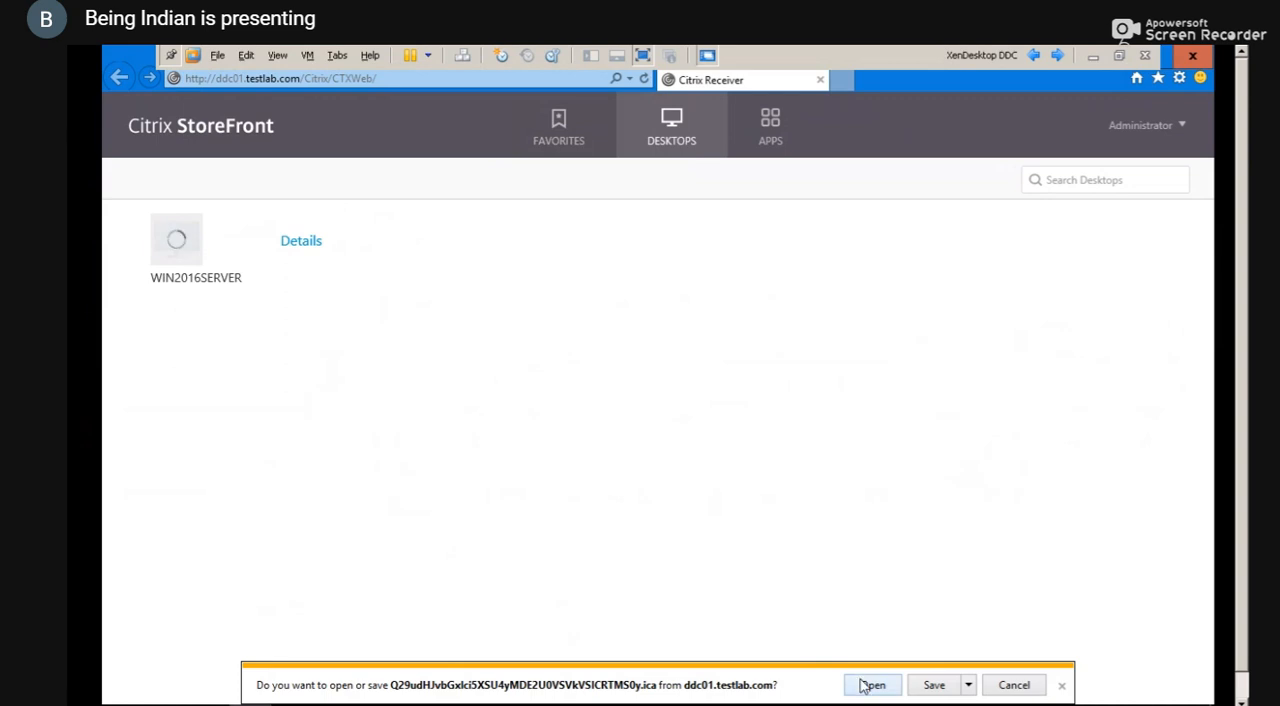
{"action": "left_click", "coordinate": [944, 694]}
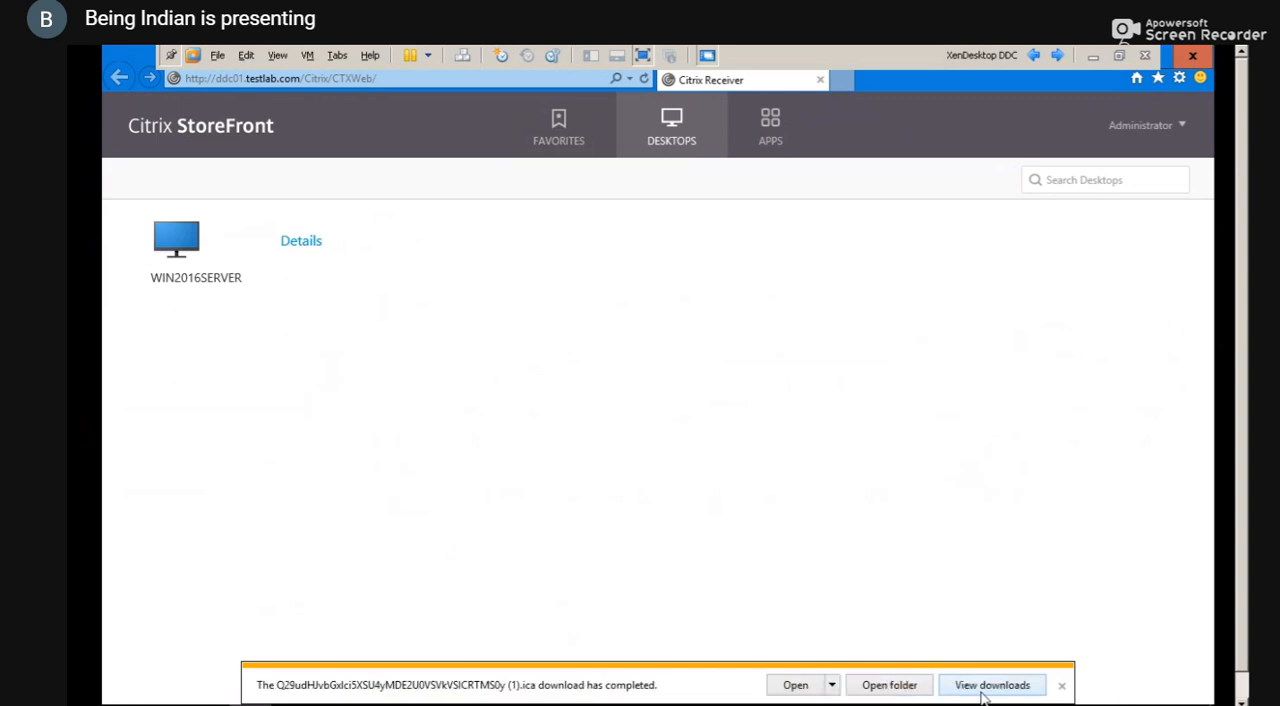
{"action": "left_click", "coordinate": [990, 688]}
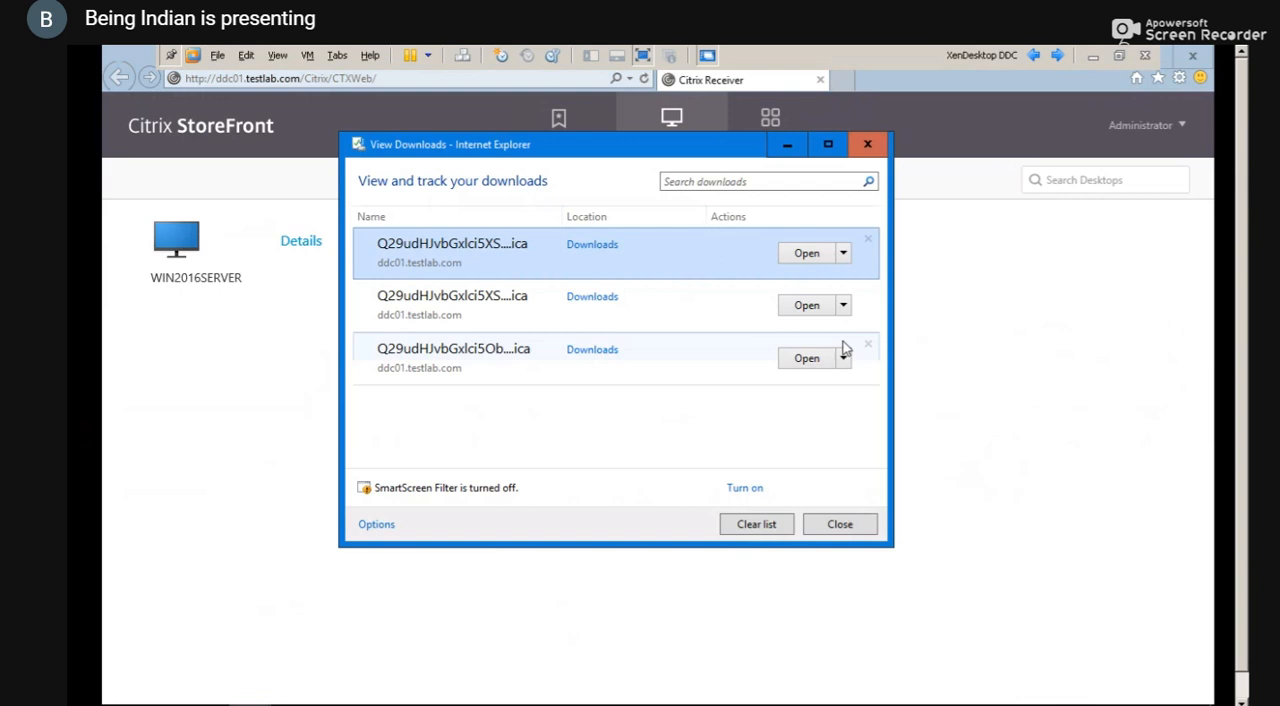
{"action": "left_click", "coordinate": [870, 145]}
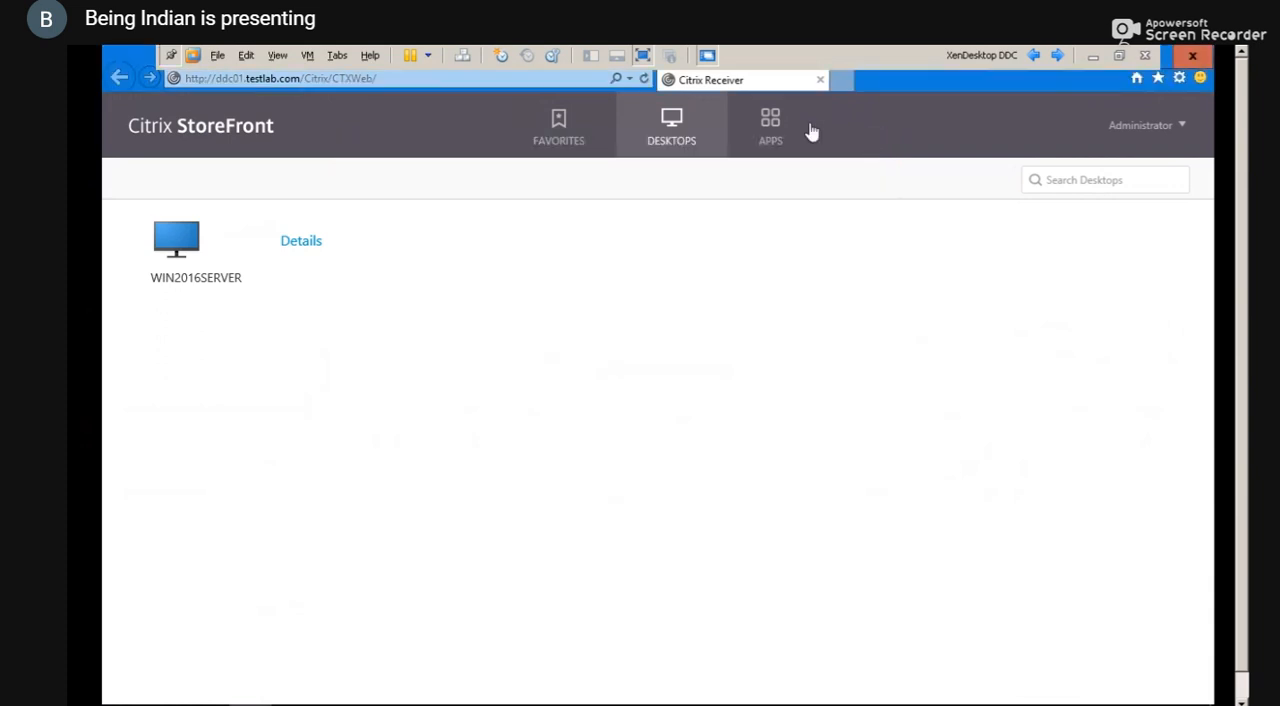
Try to launch the published Notepad application by opening its ICA file
{"action": "left_click", "coordinate": [773, 120]}
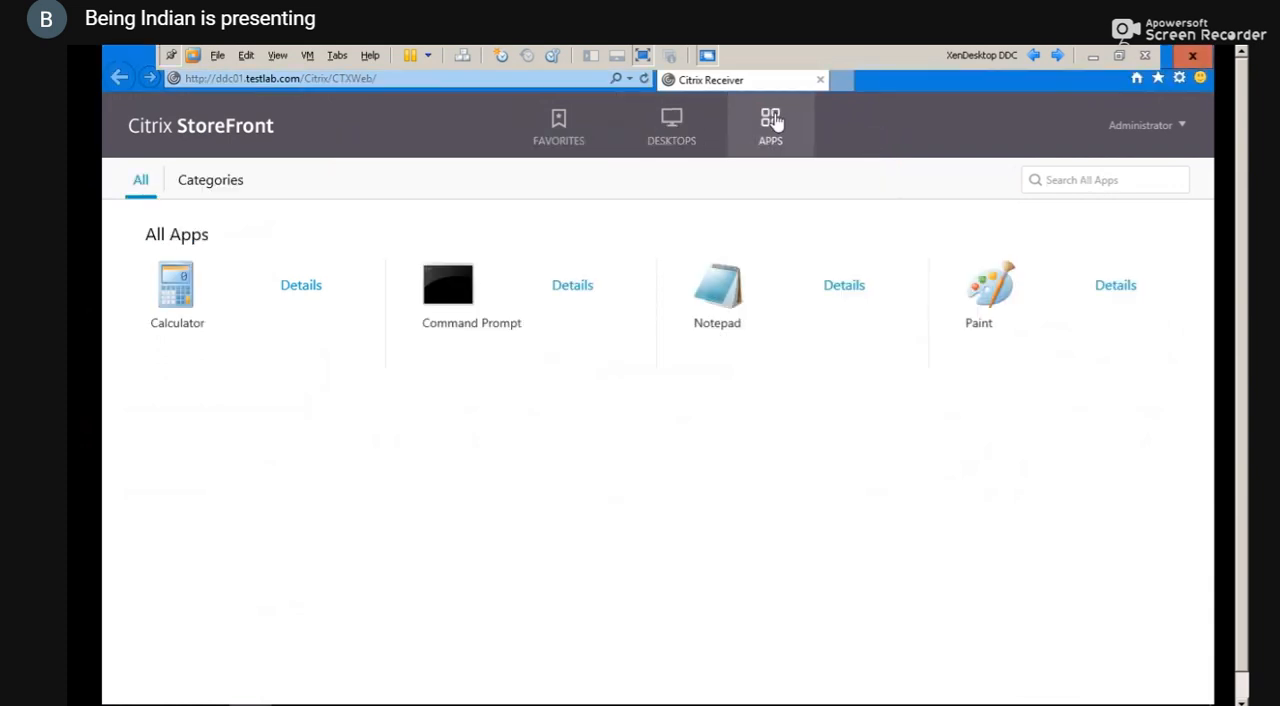
{"action": "left_click", "coordinate": [705, 300]}
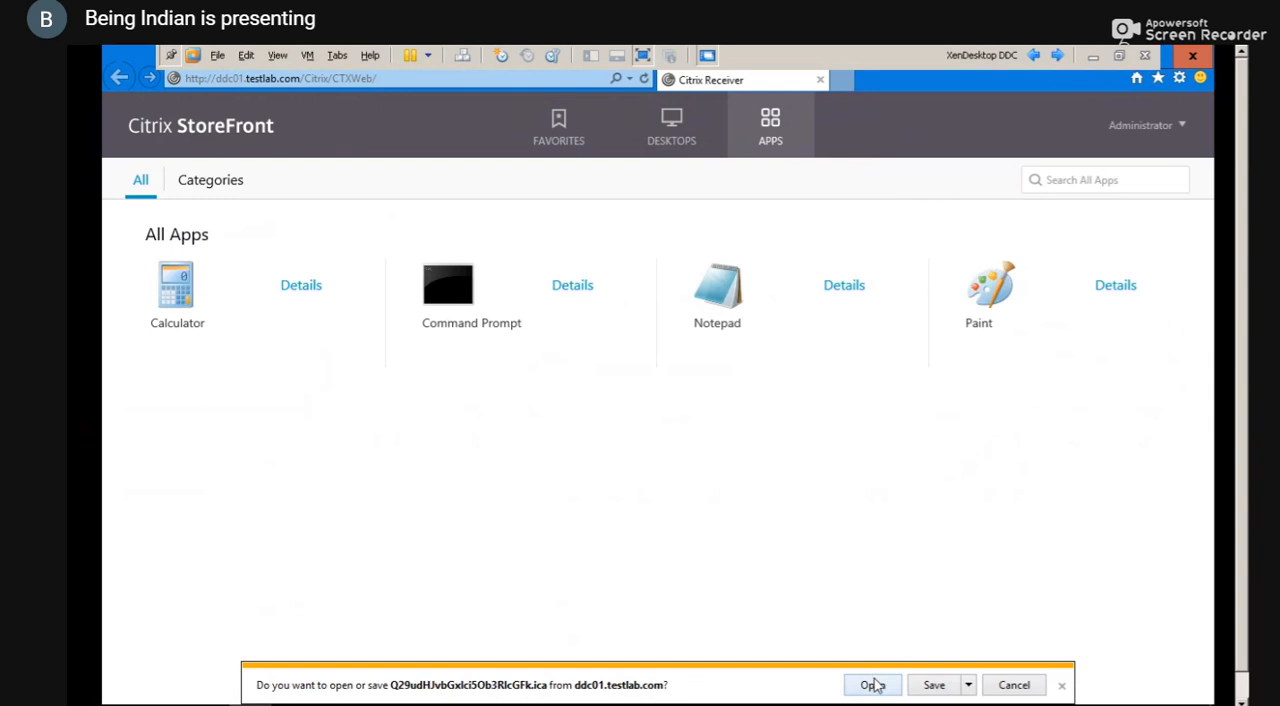
{"action": "left_click", "coordinate": [872, 685]}
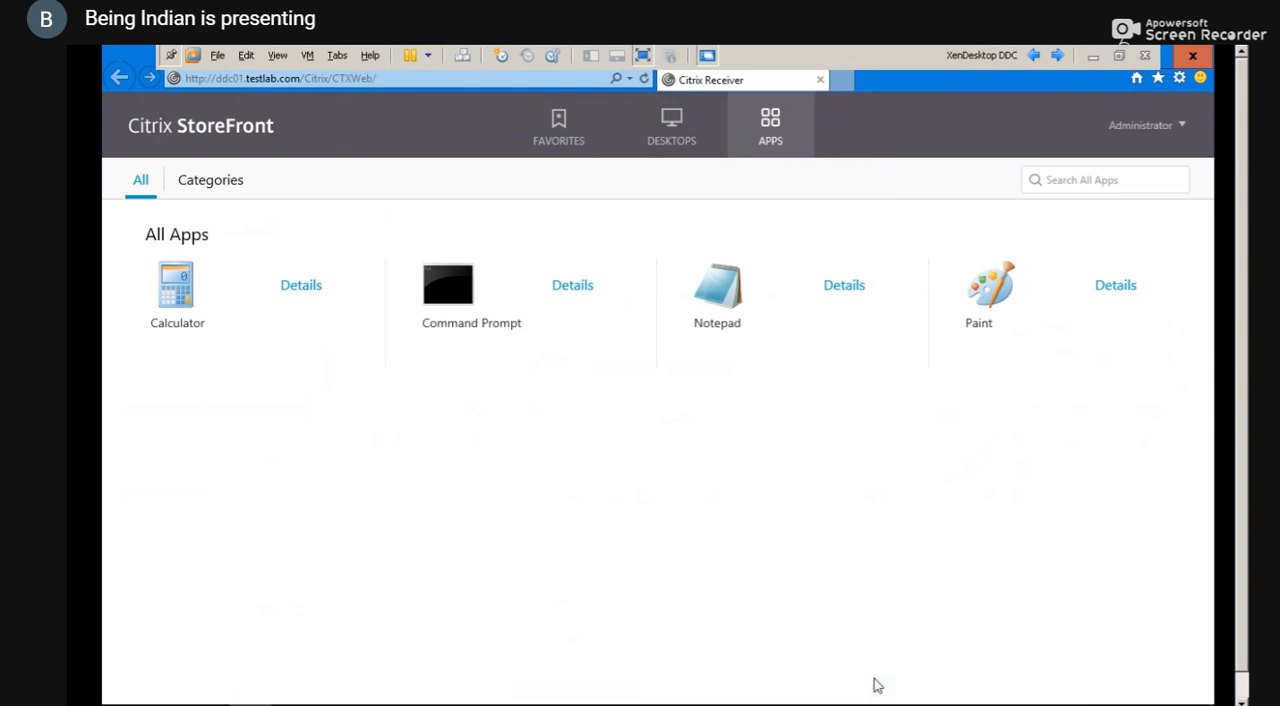
Take the XenDesktop DDC out of full screen and dismiss the Shutdown Event Tracker on the CTXLAB001 console in XenCenter
{"action": "key", "text": "alt+Tab"}
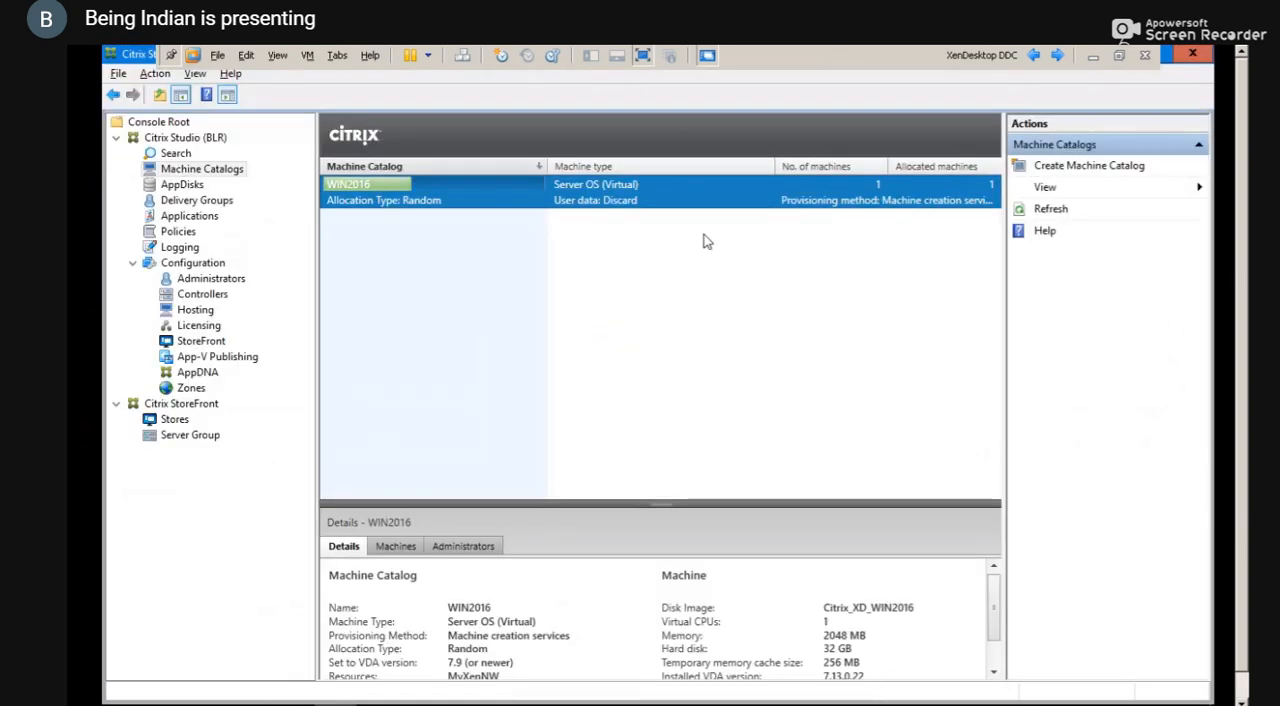
{"action": "left_click", "coordinate": [646, 56]}
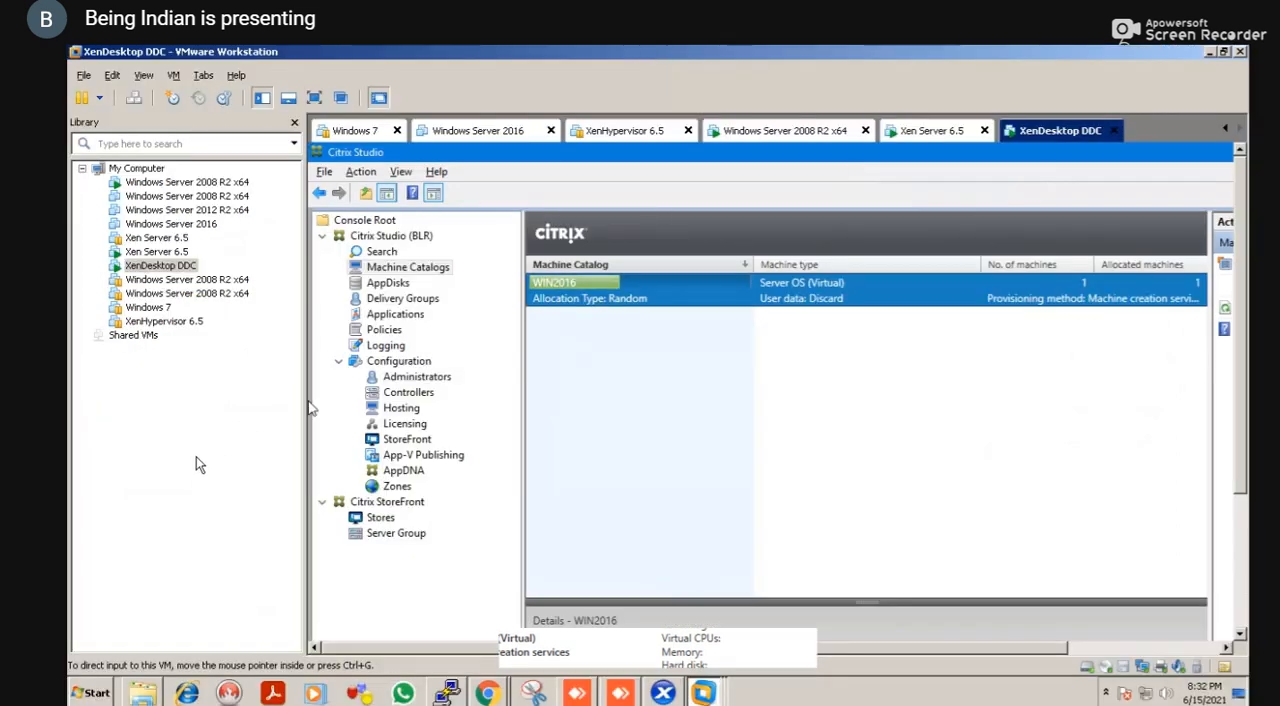
{"action": "key", "text": "alt+Tab"}
{"action": "key", "text": "alt+Tab"}
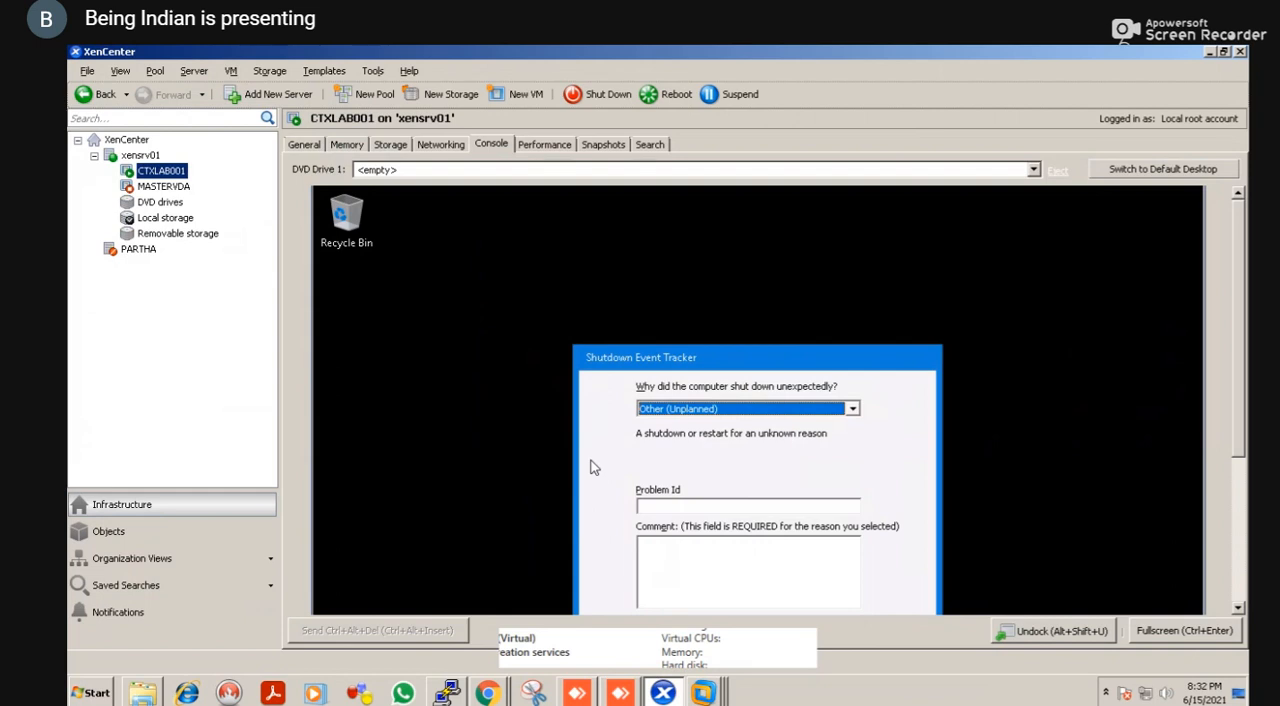
{"action": "key", "text": "Escape"}
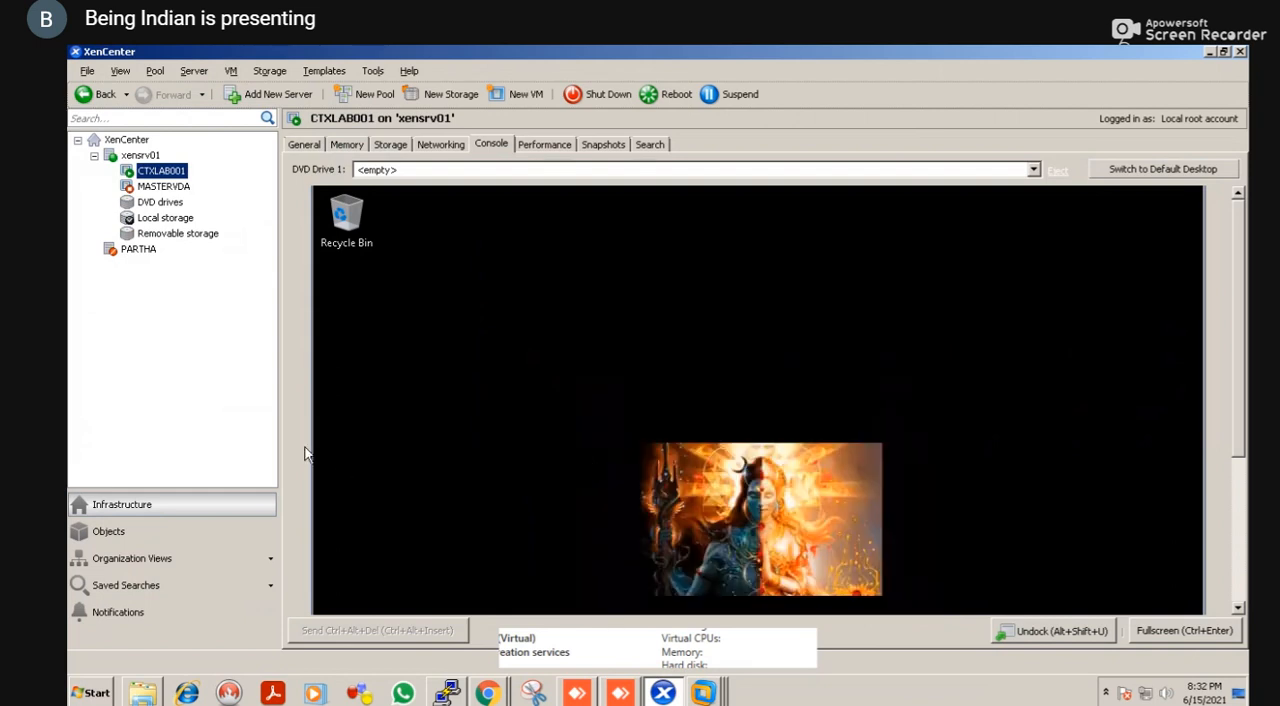
{"action": "left_click", "coordinate": [215, 414]}
Search the computer's drives for "ica receiver" in Windows Explorer, and return to XenCenter
{"action": "key", "text": "alt+Tab"}
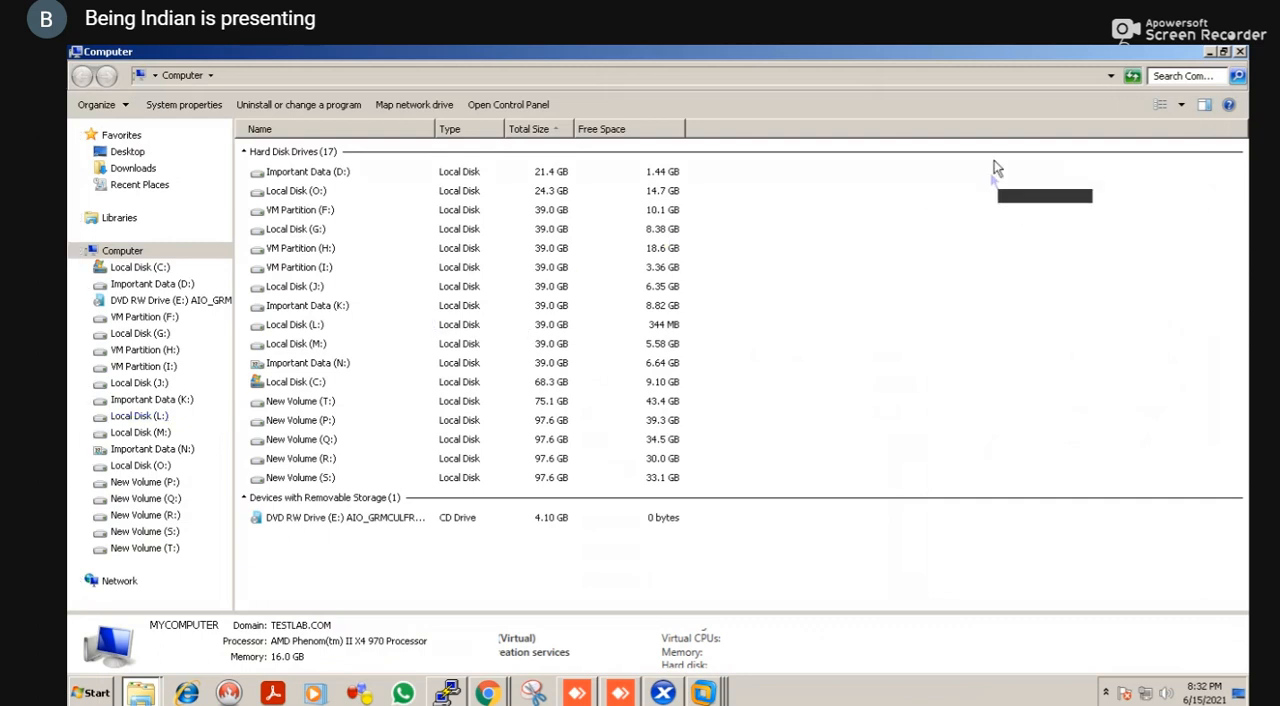
{"action": "left_click", "coordinate": [1178, 77]}
{"action": "type", "text": "ica"}
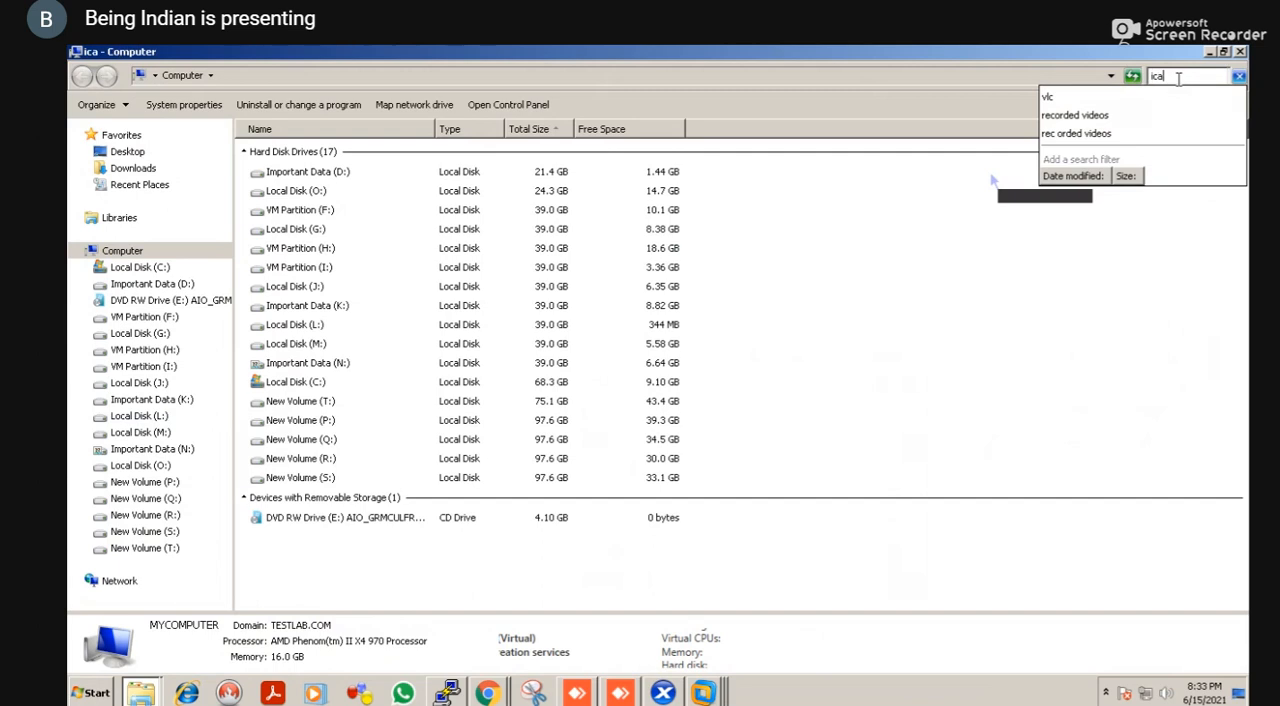
{"action": "type", "text": " receiver"}
{"action": "key", "text": "Return"}
{"action": "key", "text": "alt+Tab"}
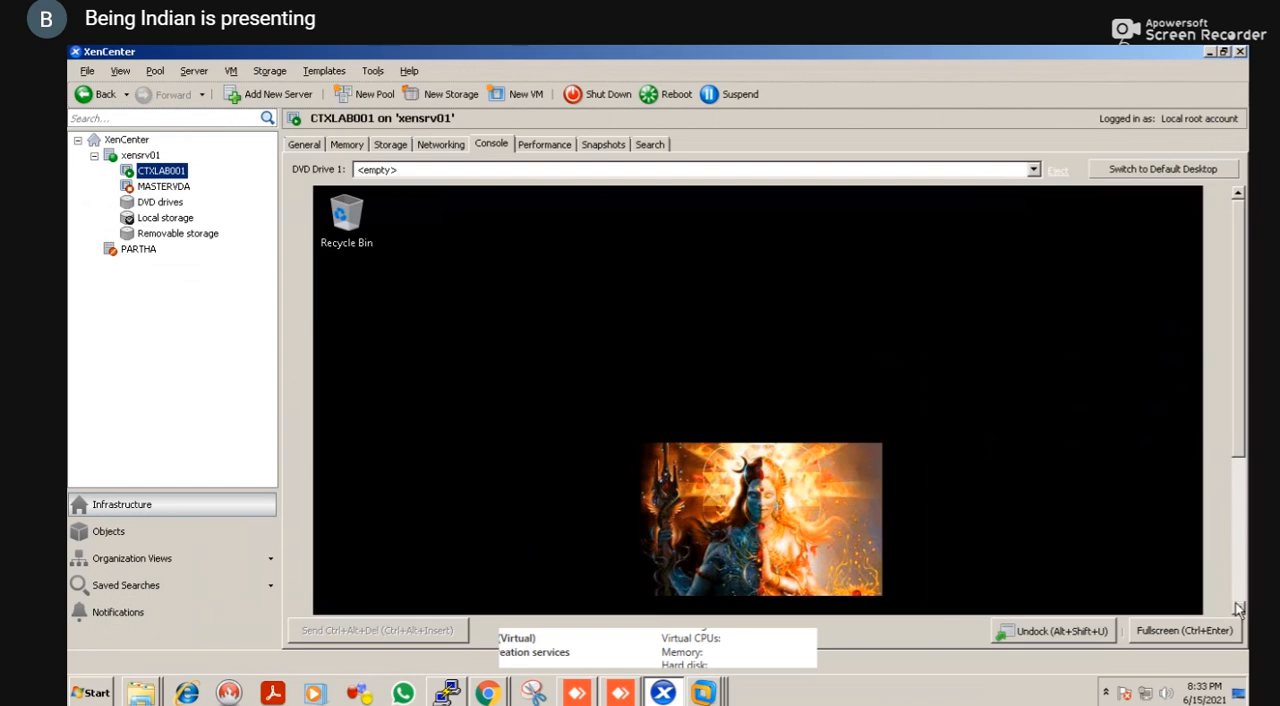
Check the WIN2016 catalog's update progress in Citrix Studio and the xensrv01 virtual machine list in XenCenter
{"action": "key", "text": "alt+Tab"}
{"action": "key", "text": "alt+Tab"}
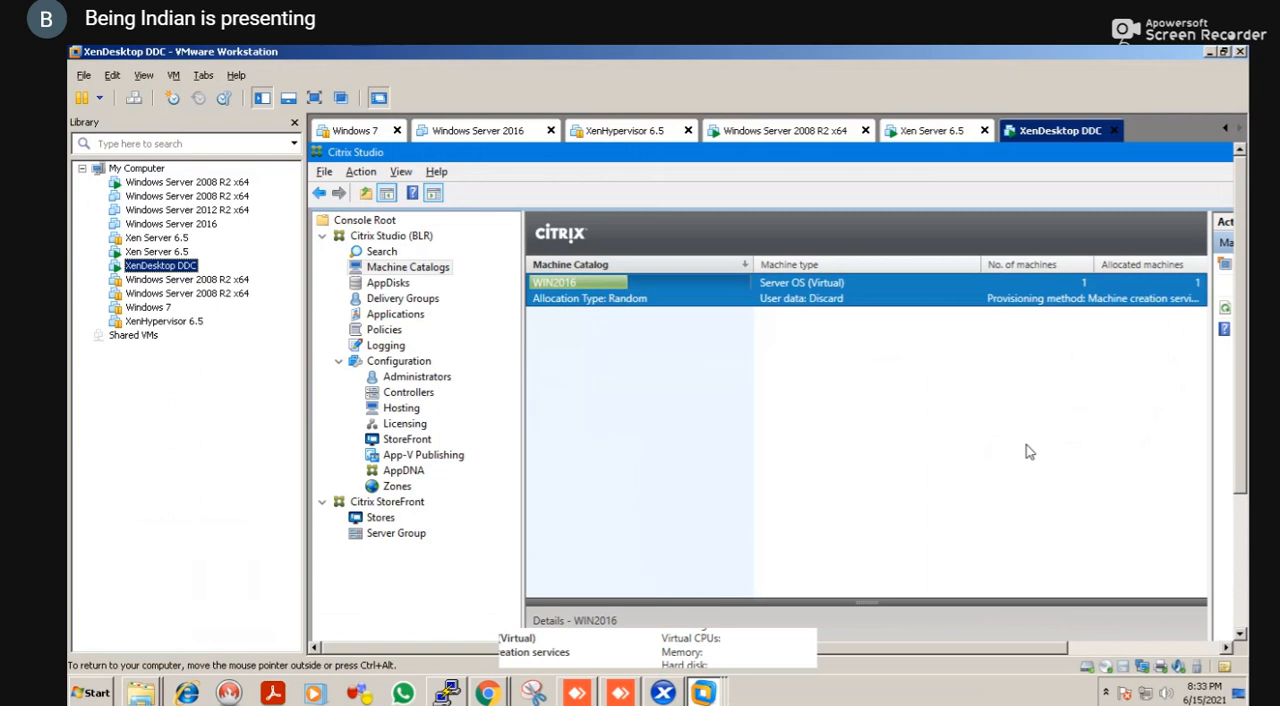
{"action": "mouse_move", "coordinate": [628, 286]}
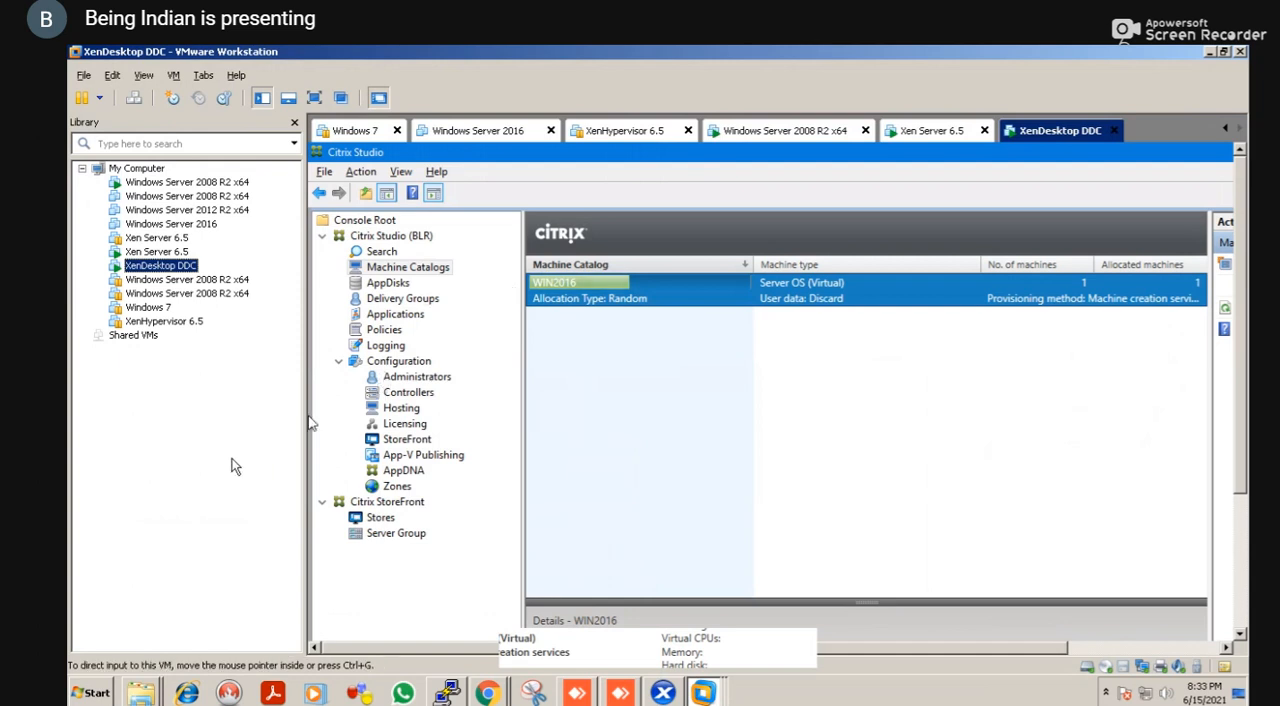
{"action": "key", "text": "alt+Tab"}
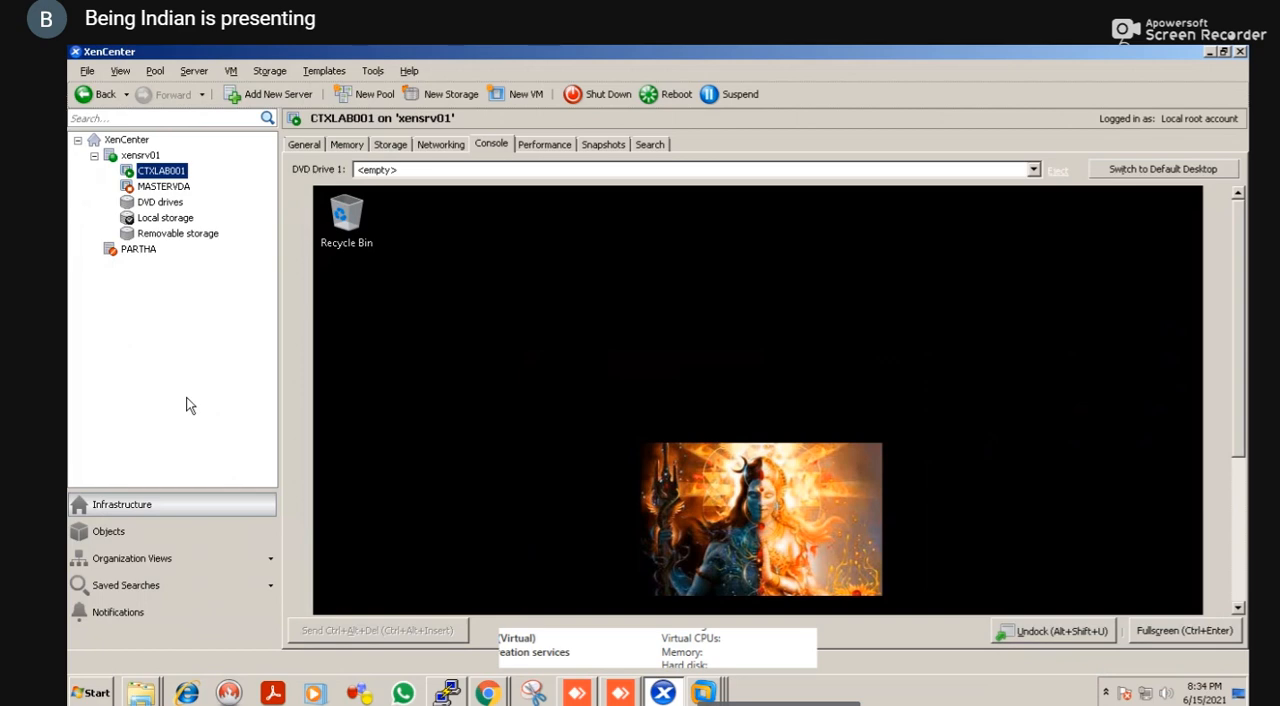
{"action": "key", "text": "alt+Tab"}
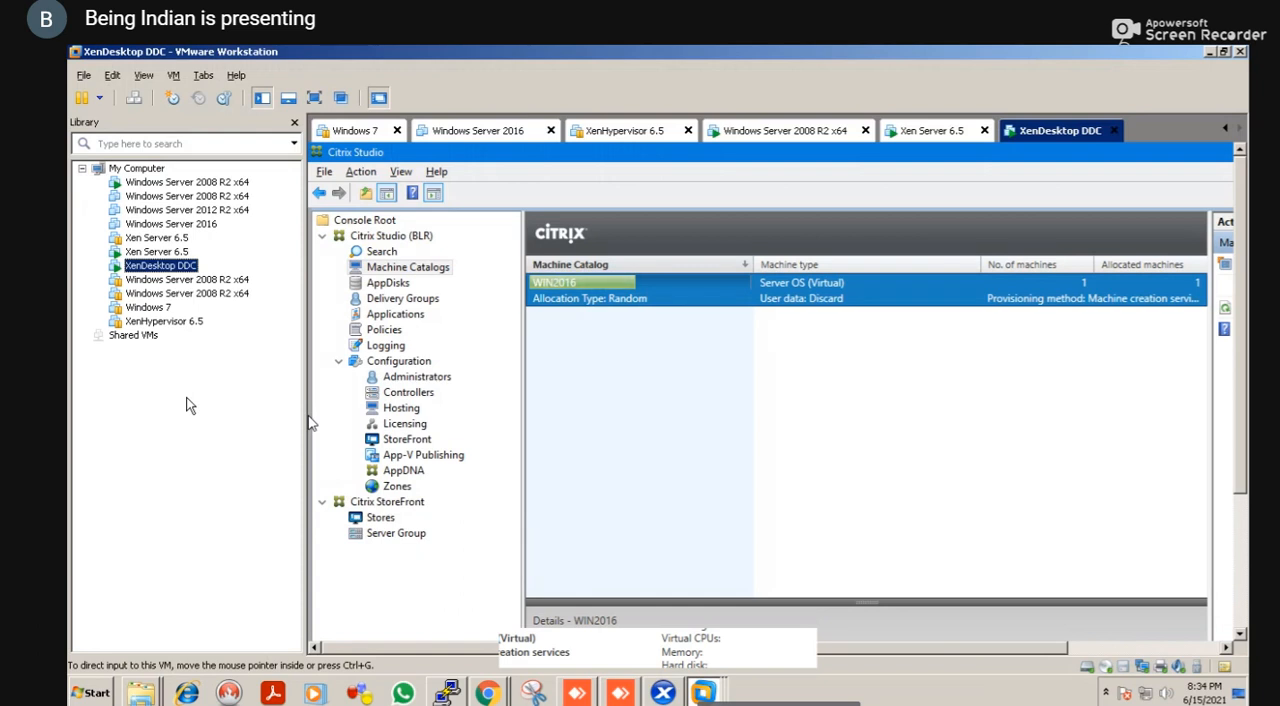
{"action": "key", "text": "alt+Tab"}
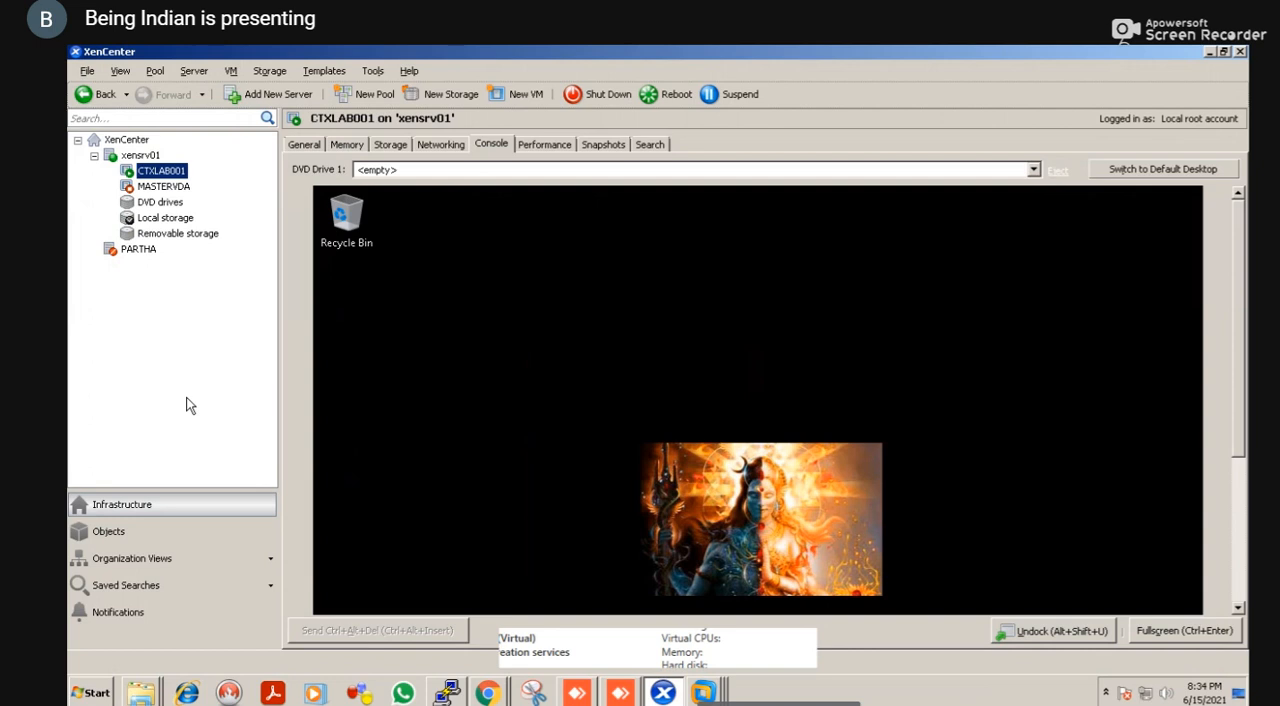
{"action": "key", "text": "alt"}
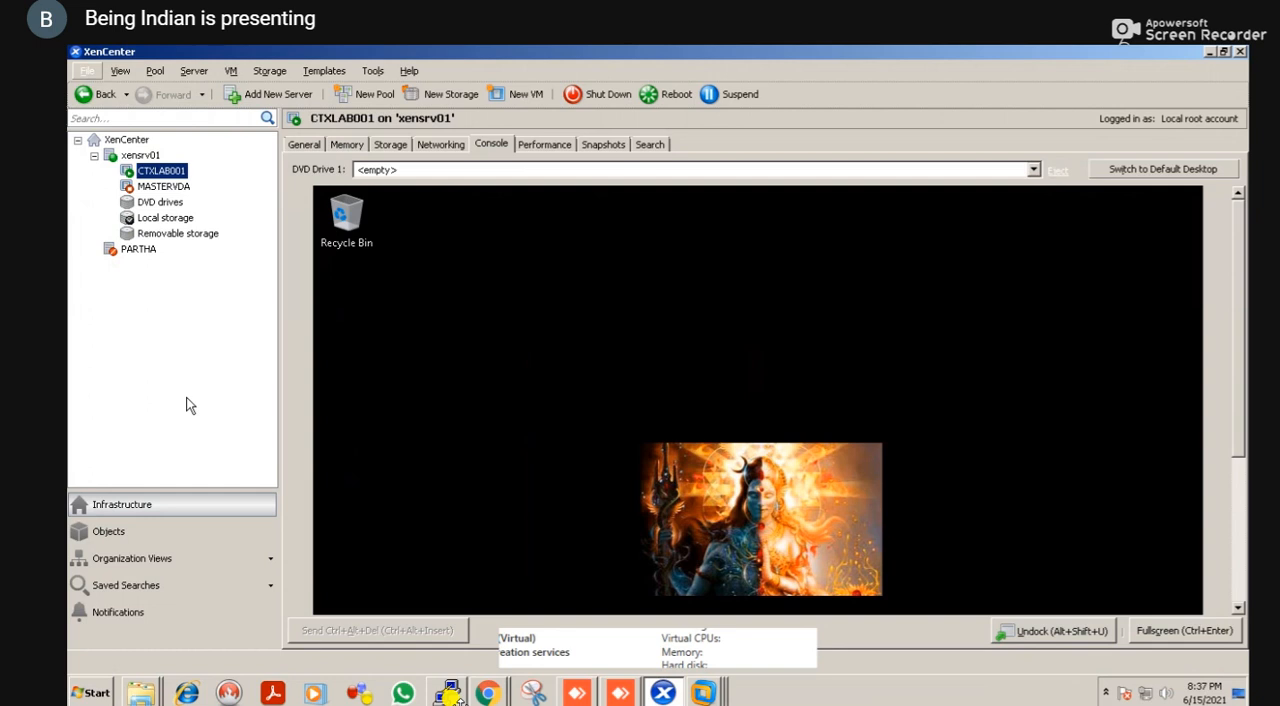
{"action": "key", "text": "alt+Tab"}
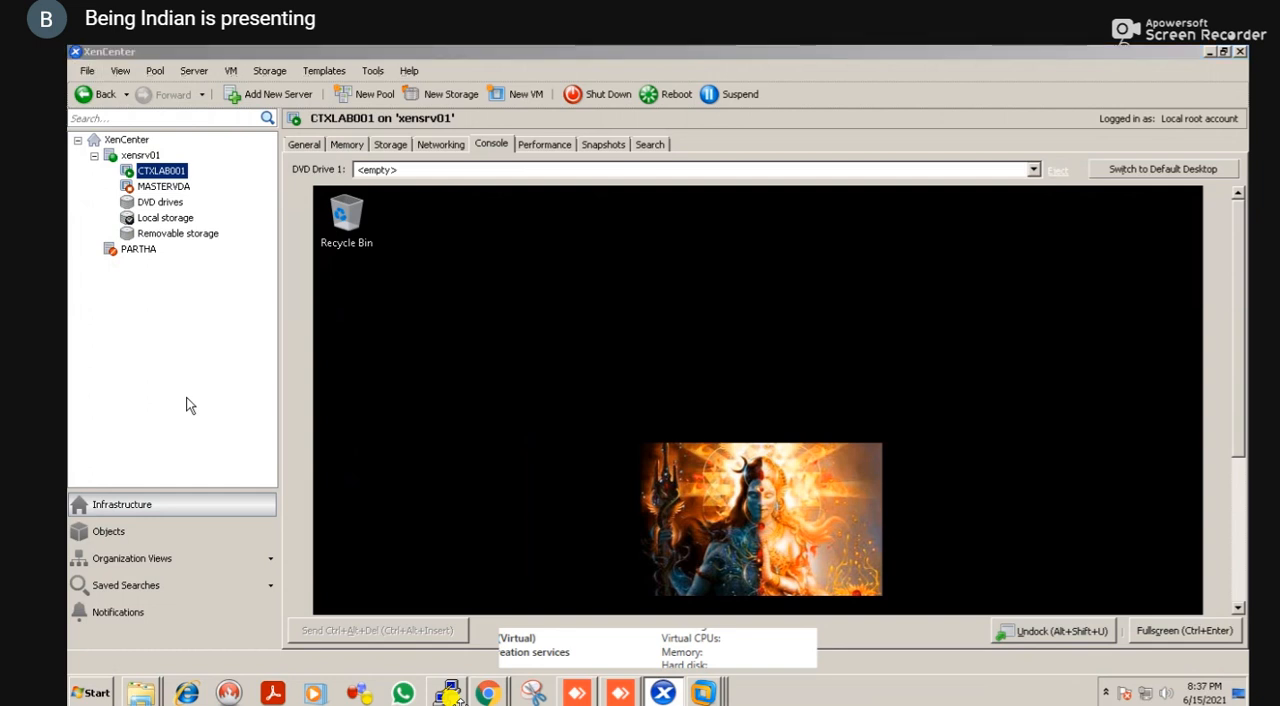
{"action": "key", "text": "alt+Tab"}
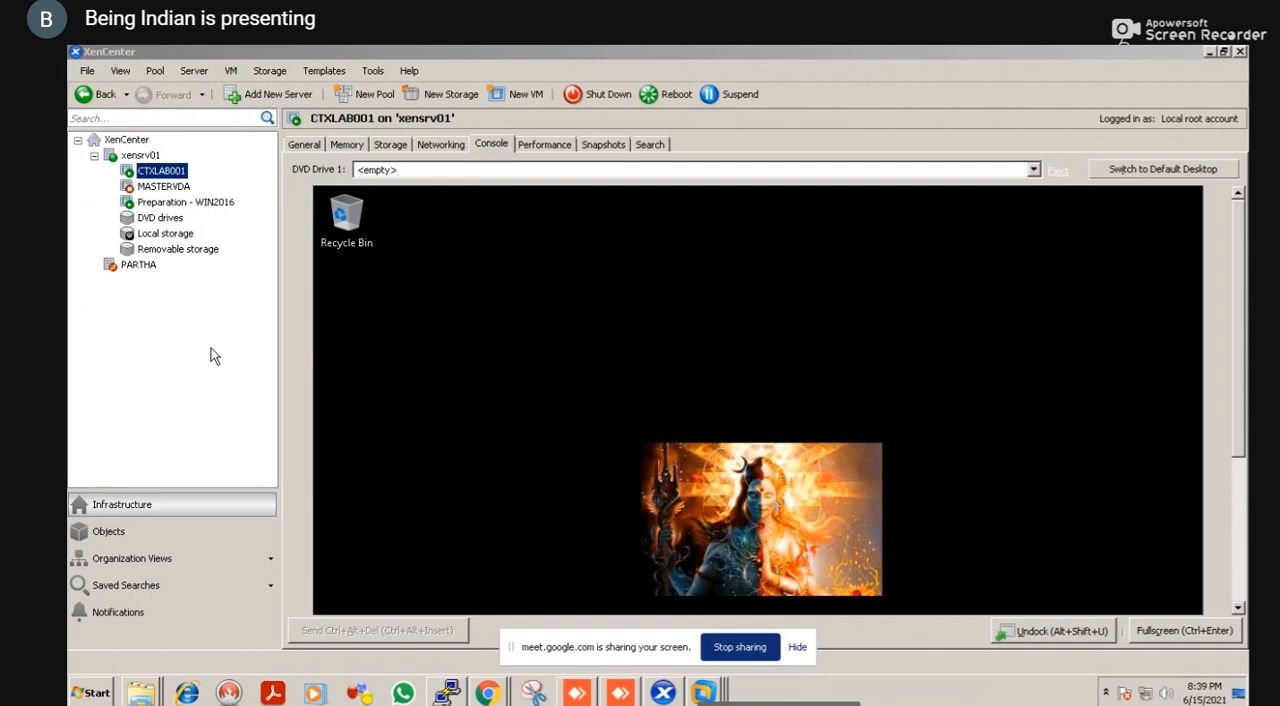
Inspect the Preparation - WIN2016 machine's general properties and the CTXLAB001 console in XenCenter, and recheck the WIN2016 catalog in Citrix Studio
{"action": "left_click", "coordinate": [228, 210]}
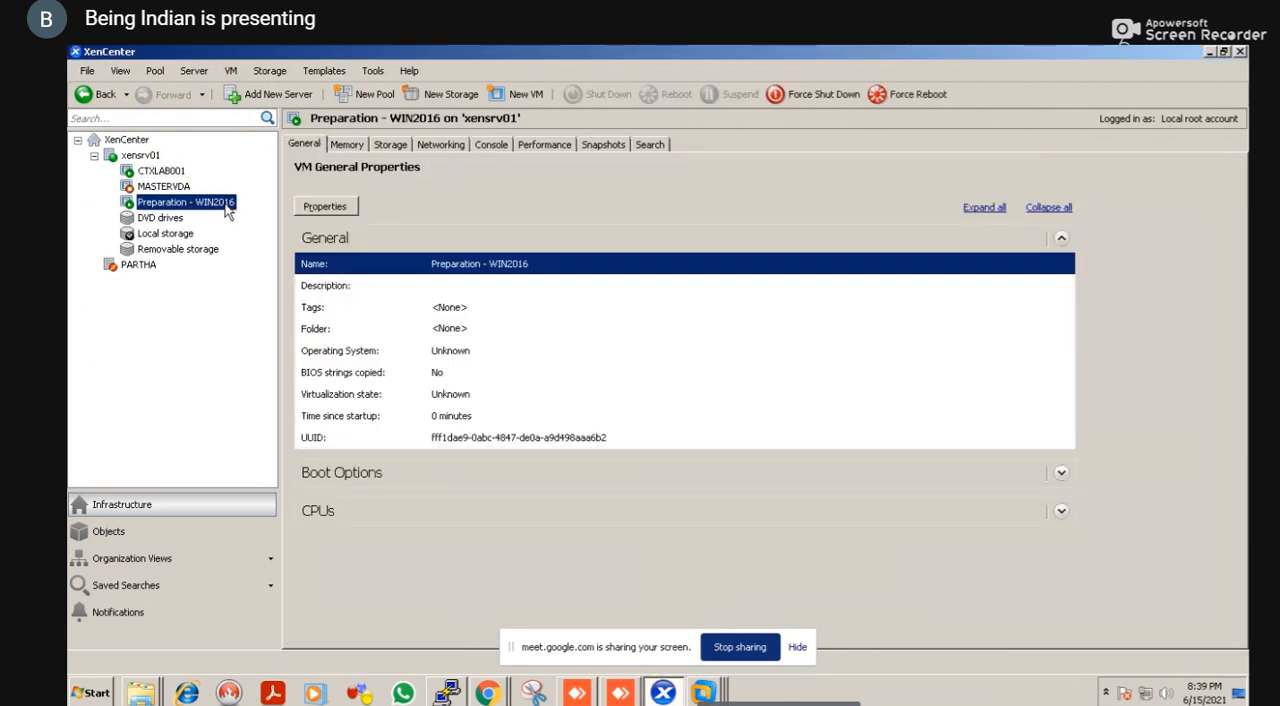
{"action": "left_click", "coordinate": [162, 174]}
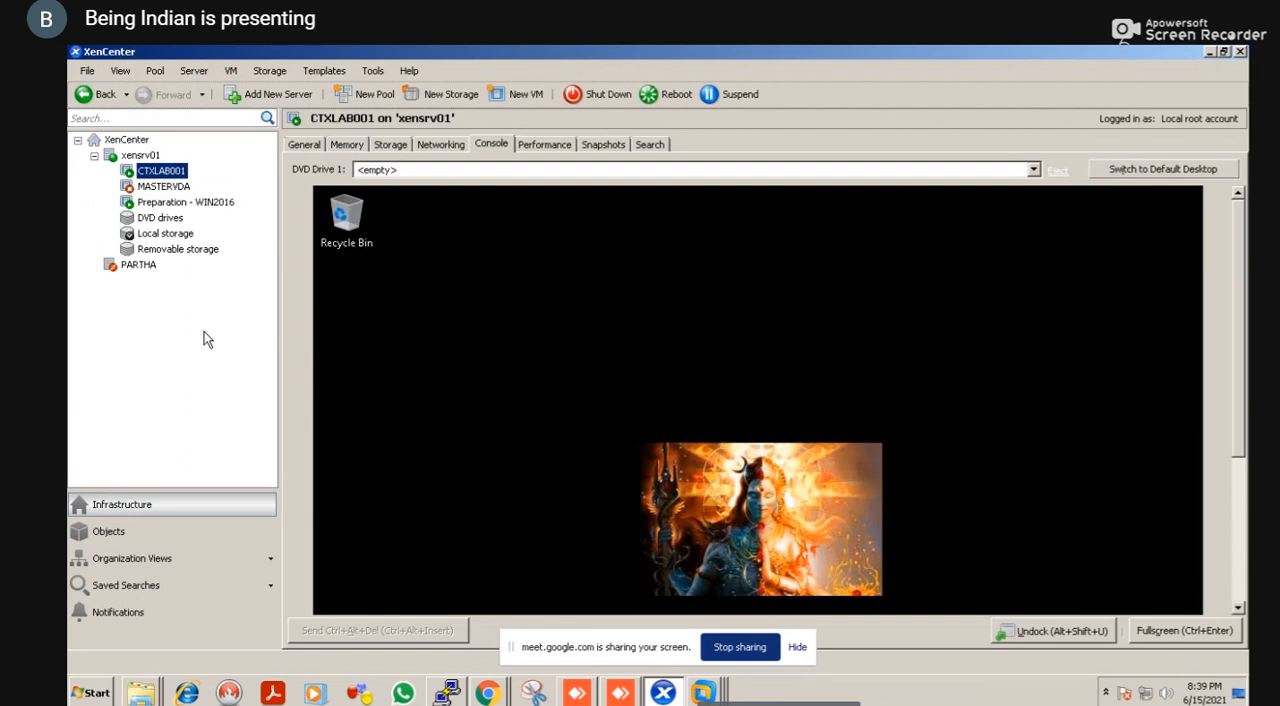
{"action": "key", "text": "alt+Tab"}
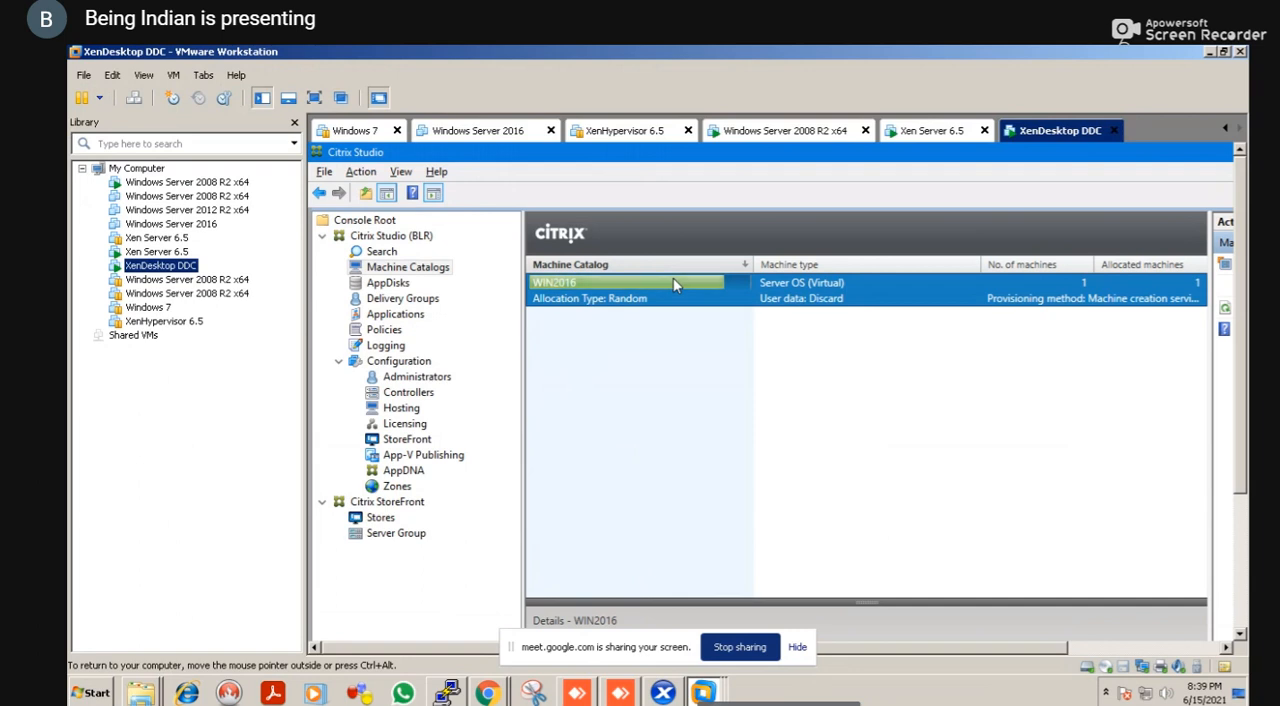
{"action": "key", "text": "alt+Tab"}
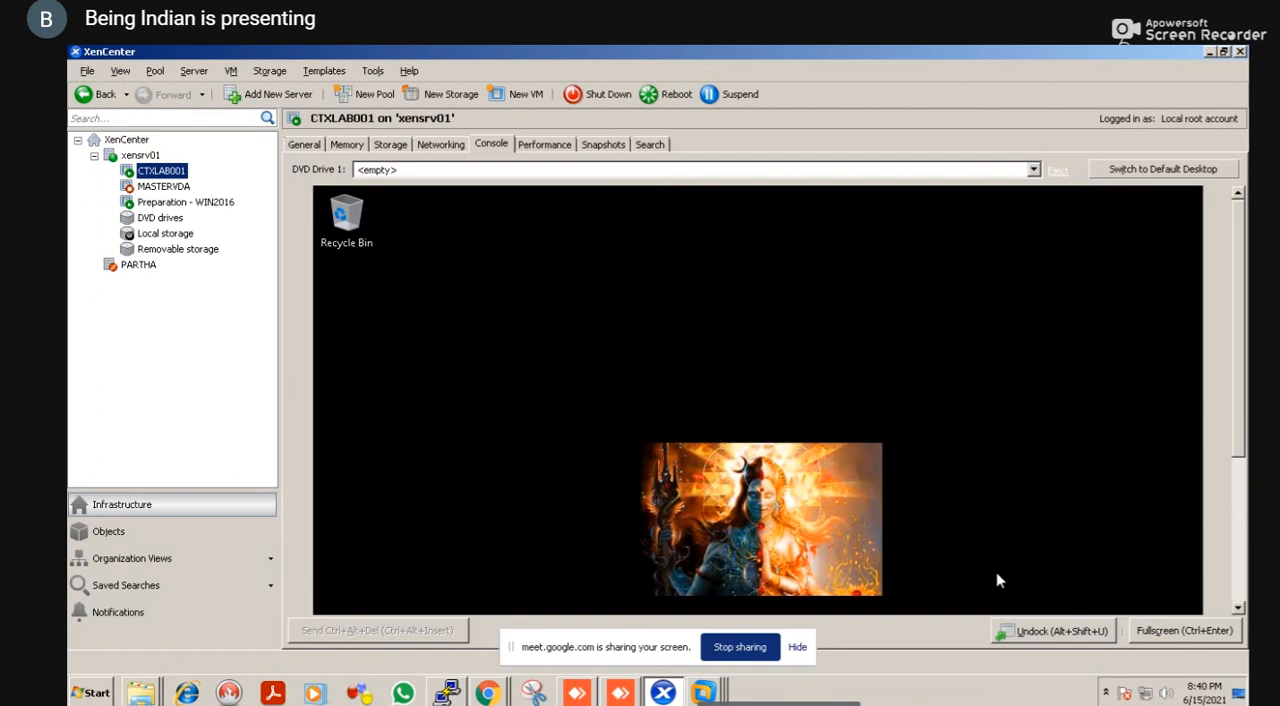
View the lower part of the CTXLAB001 console, check the WIN2016 catalog's update progress in Citrix Studio, and return to XenCenter
{"action": "left_click", "coordinate": [1238, 608]}
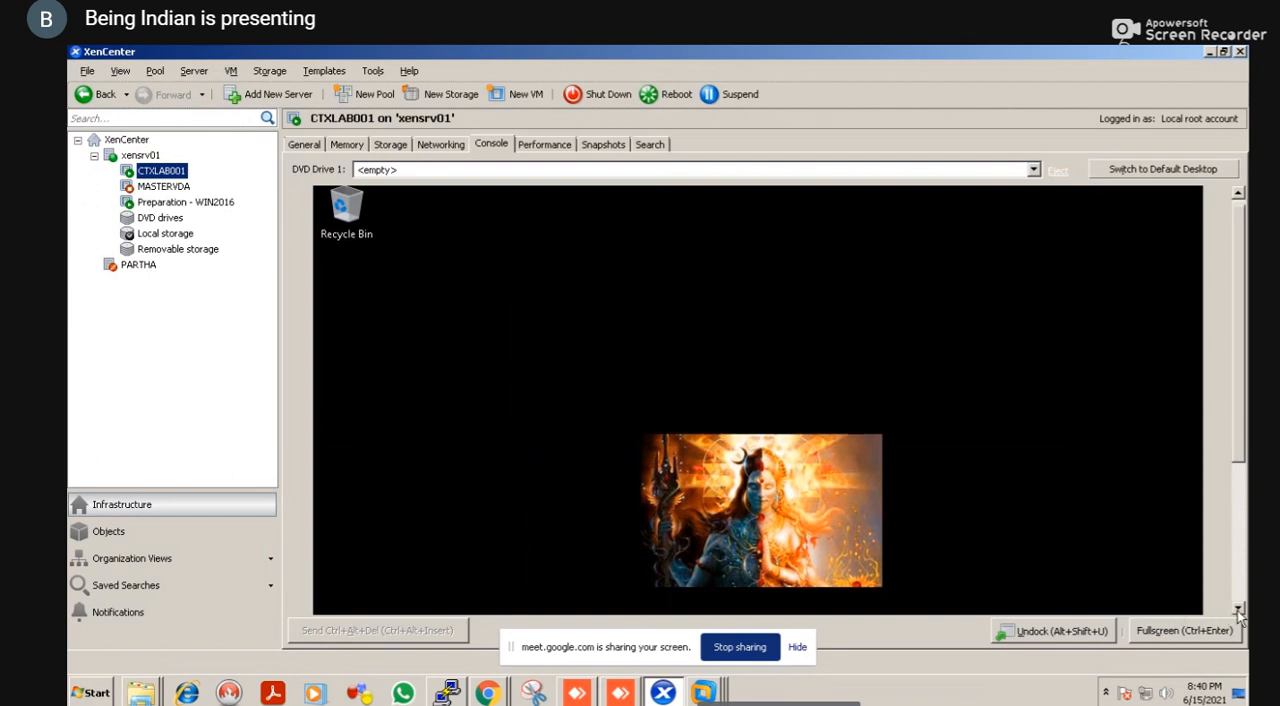
{"action": "left_click_drag", "start_coordinate": [1238, 610], "coordinate": [1238, 610]}
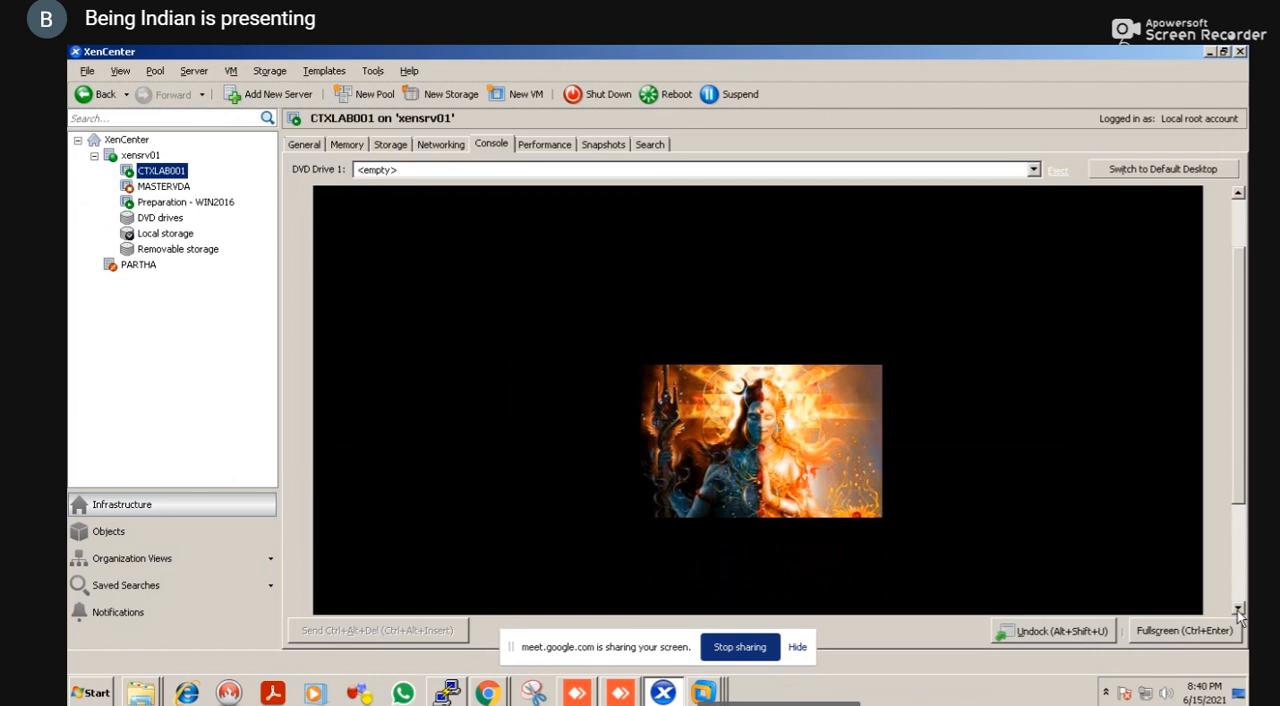
{"action": "key", "text": "alt+Tab"}
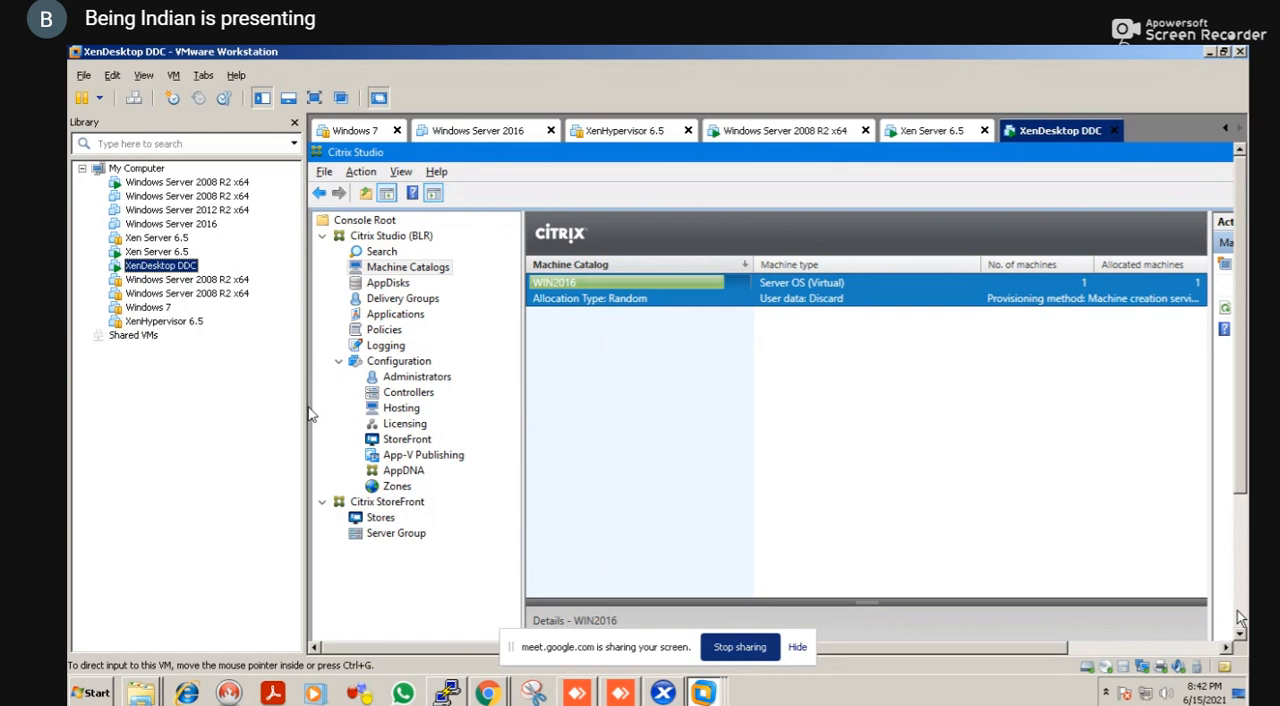
{"action": "key", "text": "alt+Tab"}
{"action": "key", "text": "Tab"}
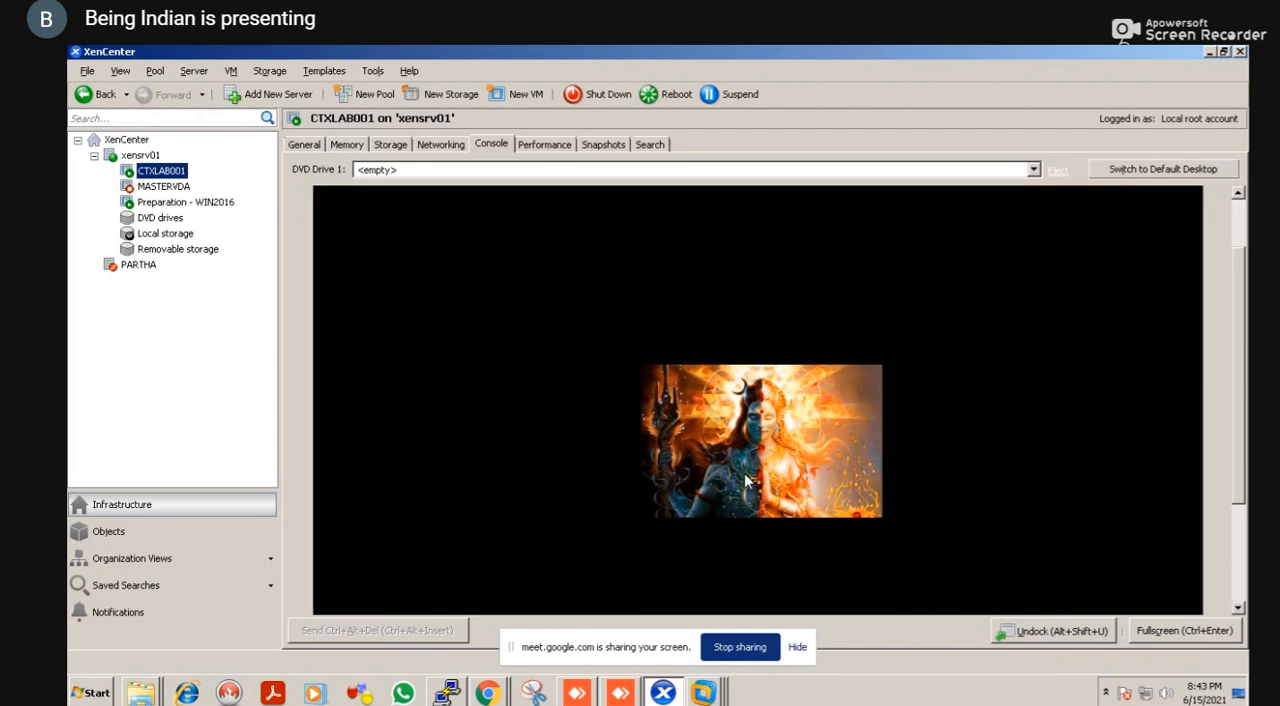
Inspect MASTERVDA's snapshots, the Preparation - WIN2016 machine's general properties and the CTXLAB001 console
{"action": "left_click", "coordinate": [170, 189]}
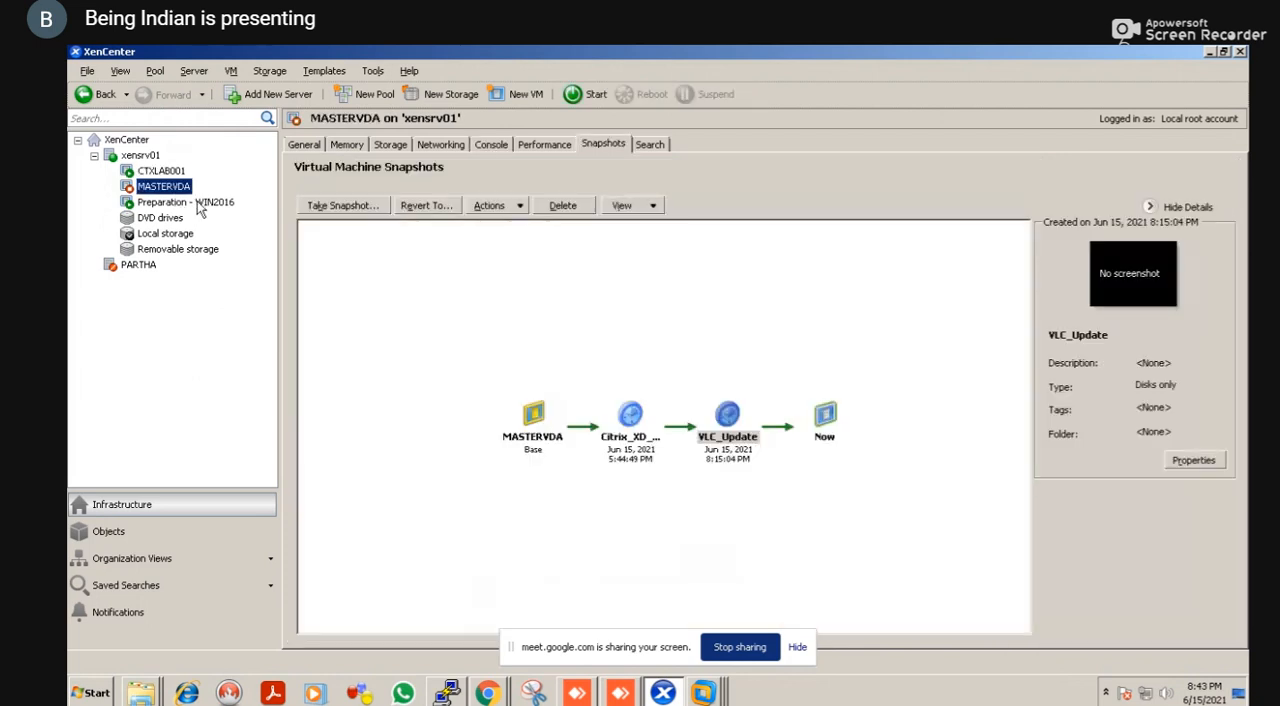
{"action": "left_click", "coordinate": [204, 206]}
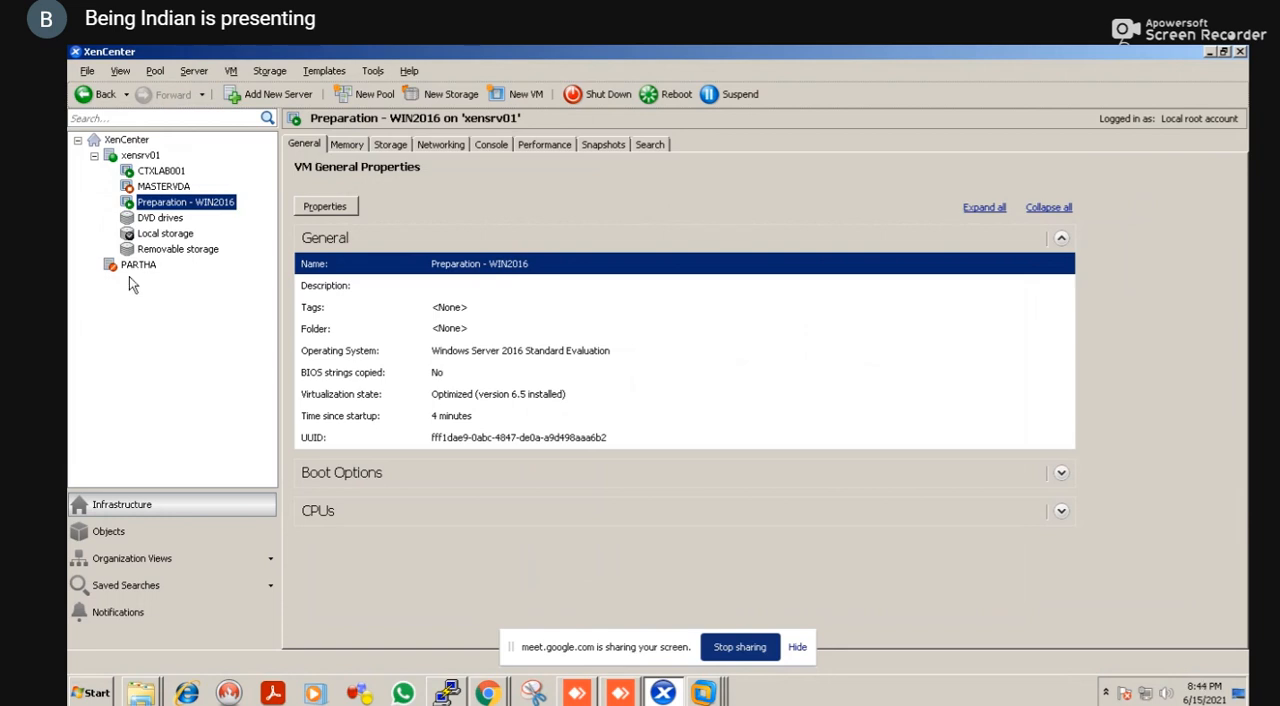
{"action": "left_click", "coordinate": [163, 188]}
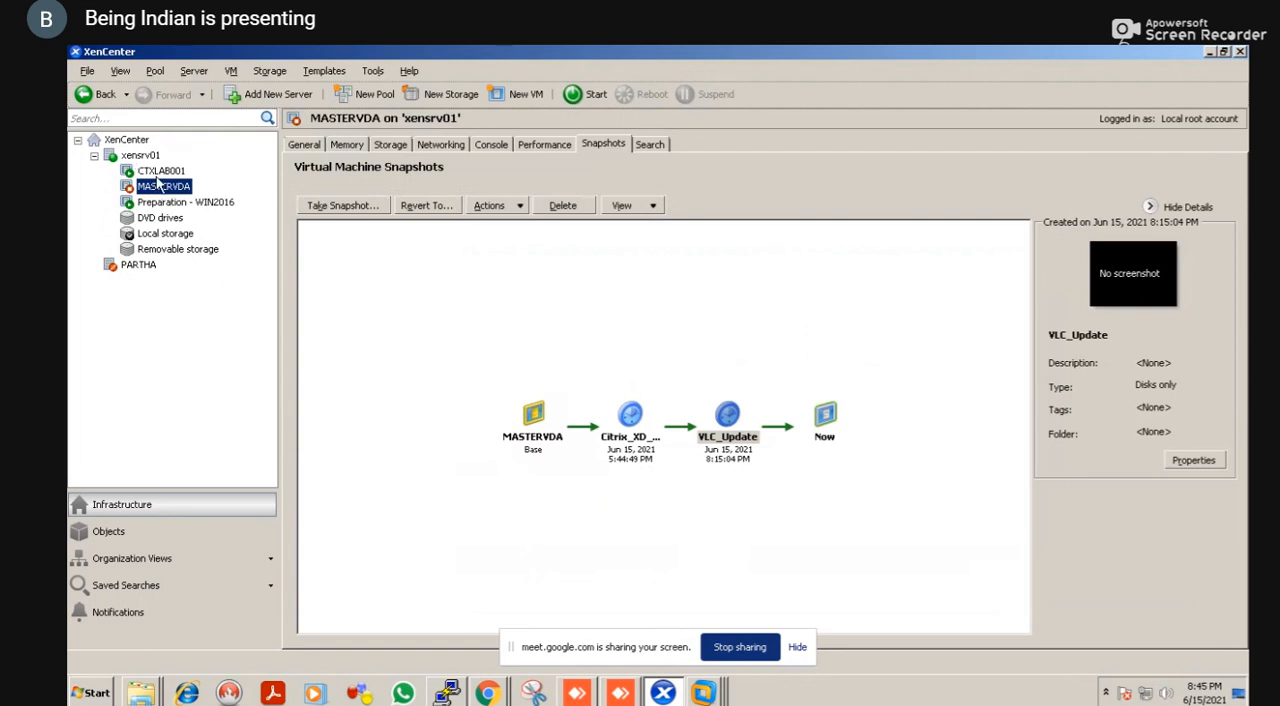
{"action": "left_click", "coordinate": [159, 175]}
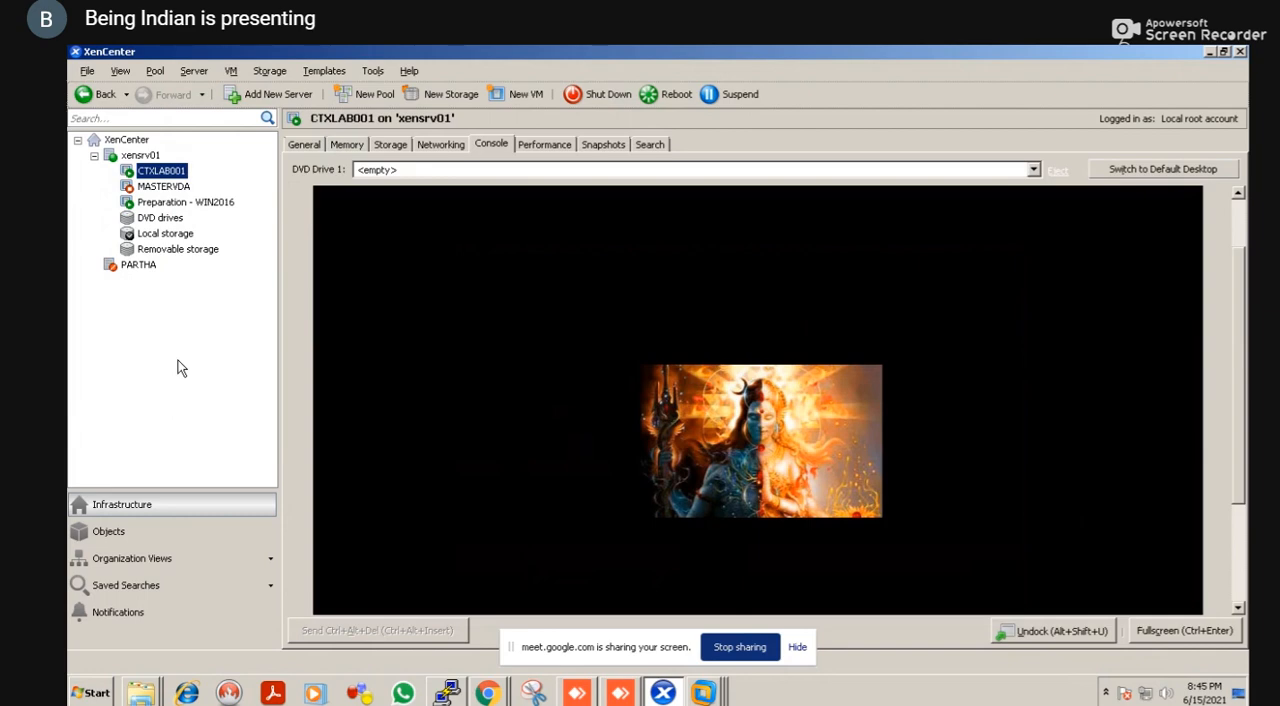
Compare the WIN2016 catalog's update progress in Citrix Studio with the xensrv01 virtual machine list in XenCenter
{"action": "key", "text": "alt+Tab"}
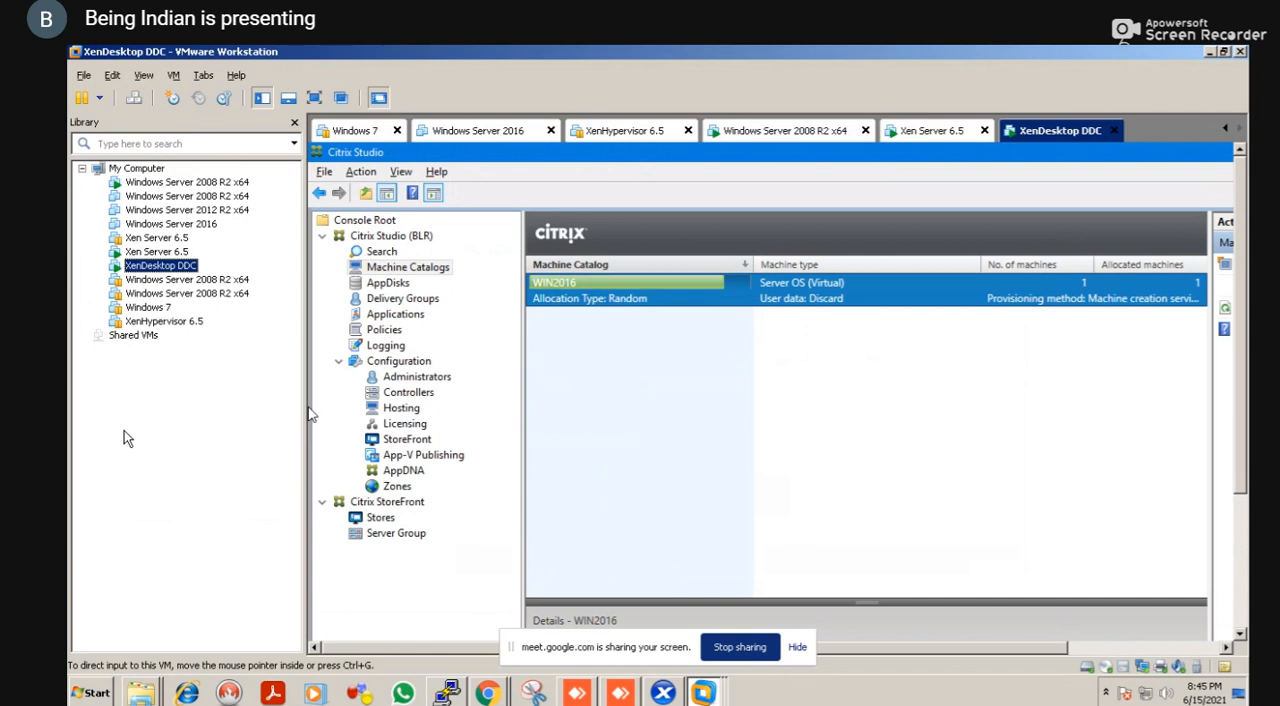
{"action": "key", "text": "alt+Tab"}
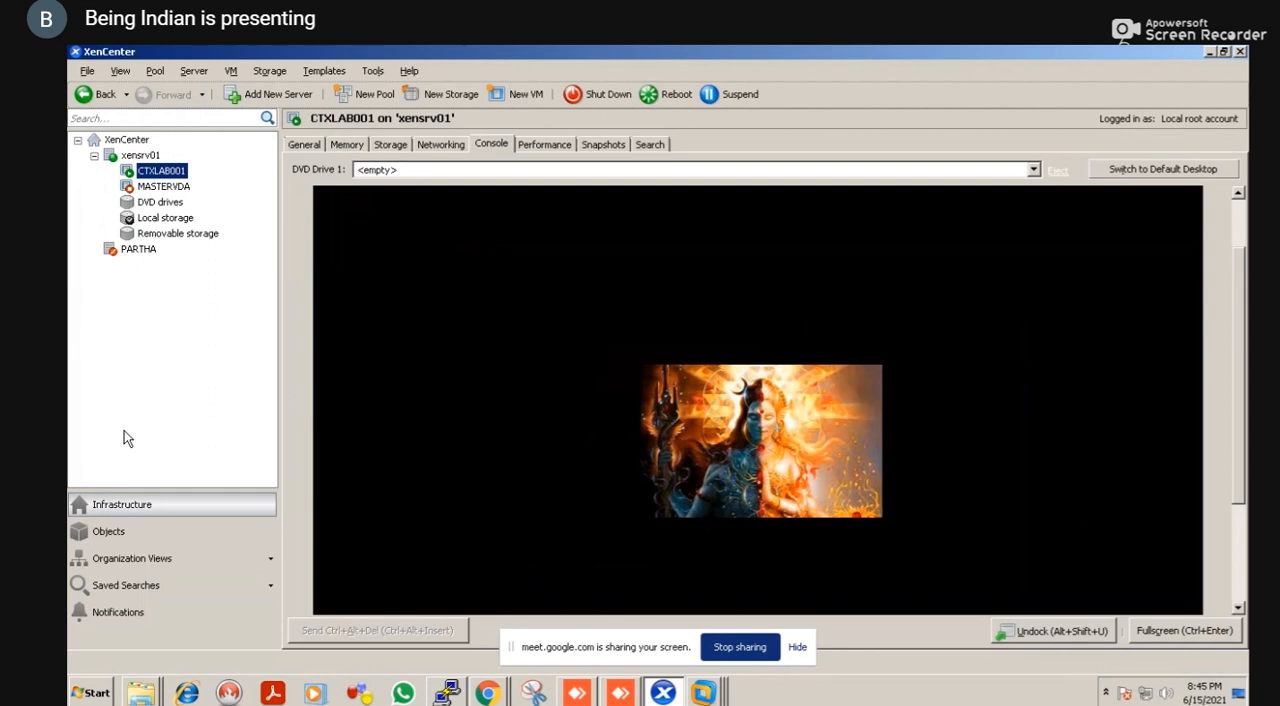
{"action": "key", "text": "alt+Tab"}
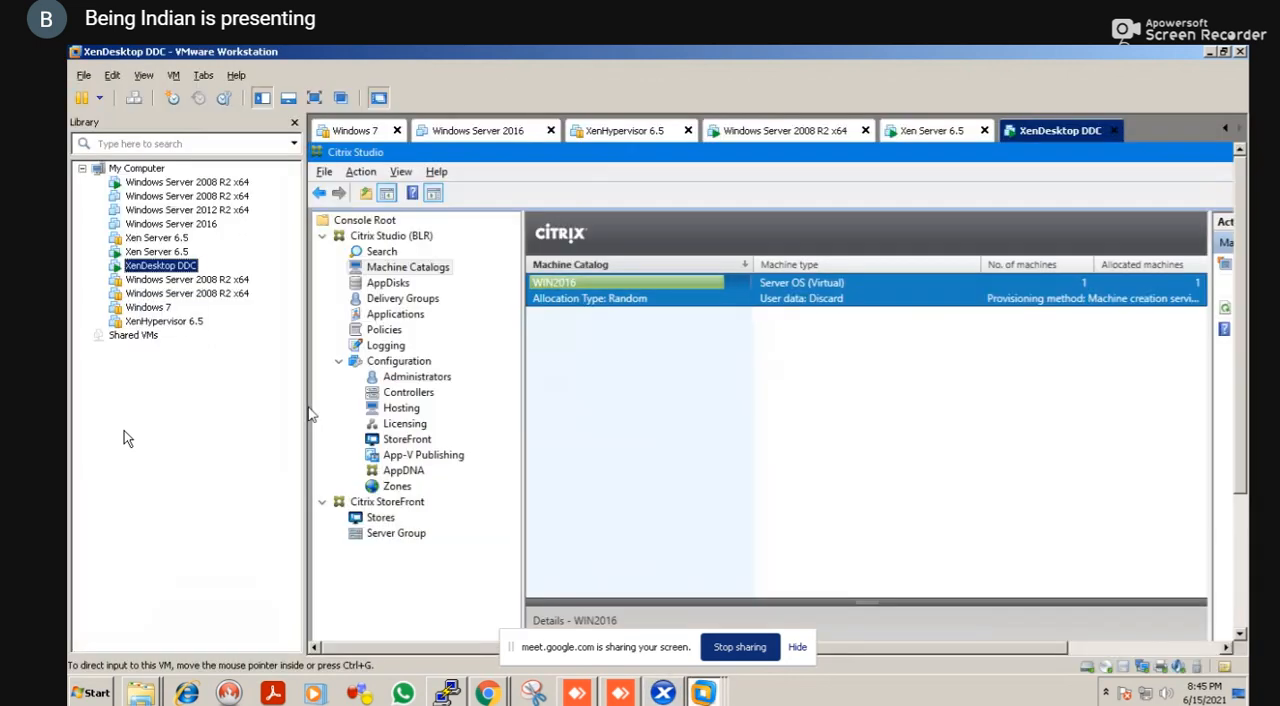
{"action": "key", "text": "alt+Tab"}
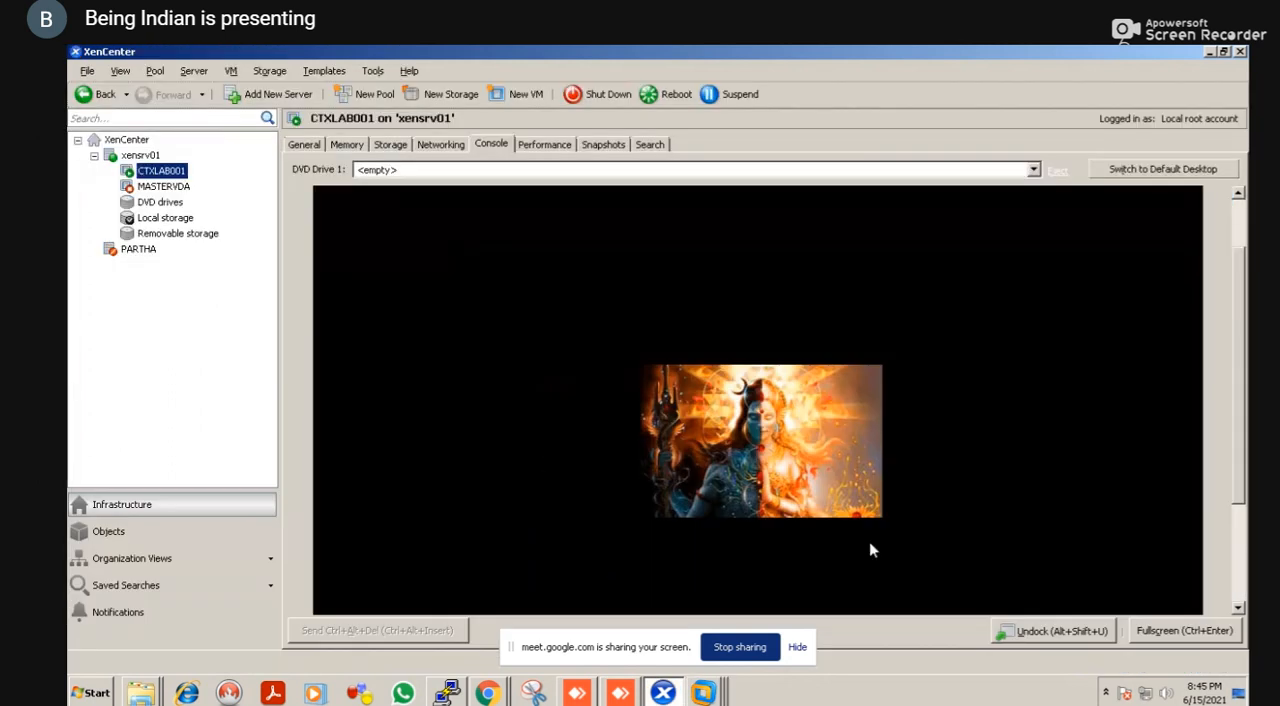
Examine the CTXLAB001 desktop down to its taskbar and recheck the WIN2016 catalog's update progress in Citrix Studio
{"action": "left_click", "coordinate": [1241, 611]}
{"action": "left_click", "coordinate": [1241, 611]}
{"action": "left_click", "coordinate": [1241, 611]}
{"action": "left_click", "coordinate": [1241, 611]}
{"action": "left_click", "coordinate": [1241, 611]}
{"action": "left_click", "coordinate": [1241, 611]}
{"action": "left_click", "coordinate": [1241, 611]}
{"action": "left_click", "coordinate": [1241, 611]}
{"action": "left_click", "coordinate": [1241, 611]}
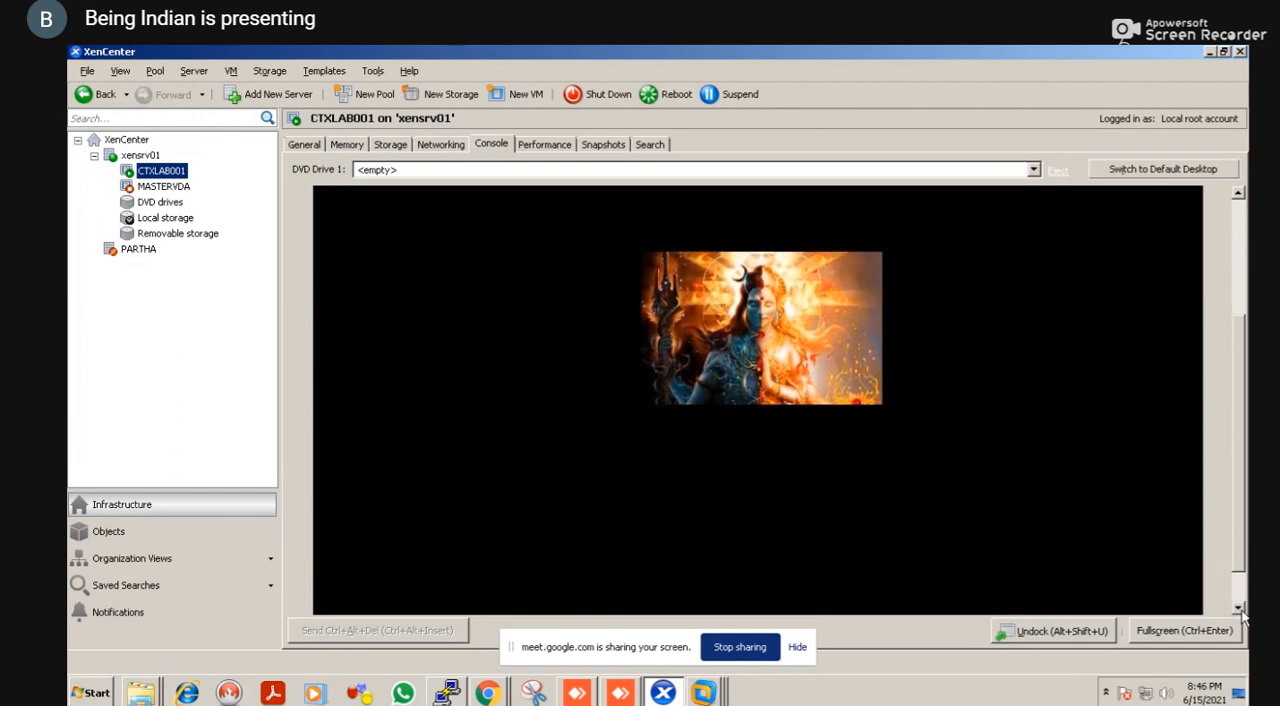
{"action": "left_click", "coordinate": [1241, 611]}
{"action": "left_click", "coordinate": [1241, 611]}
{"action": "left_click", "coordinate": [1241, 611]}
{"action": "left_click", "coordinate": [1241, 612]}
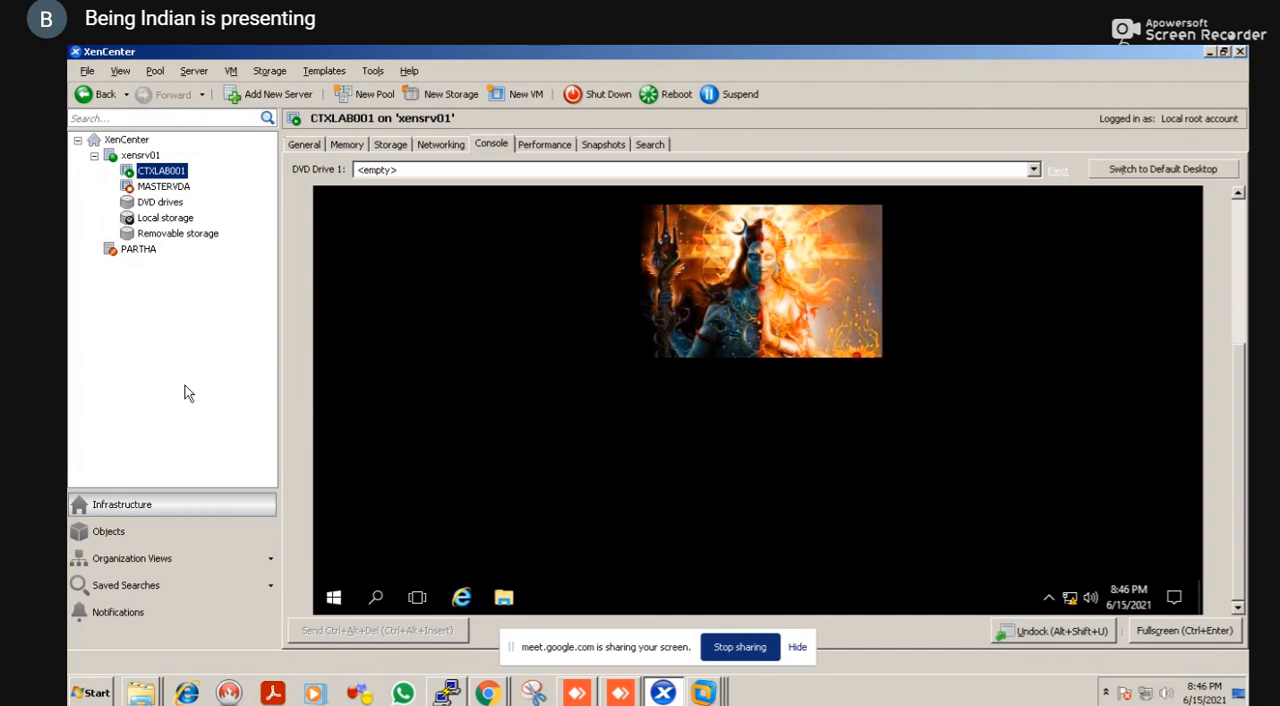
{"action": "key", "text": "alt+Tab"}
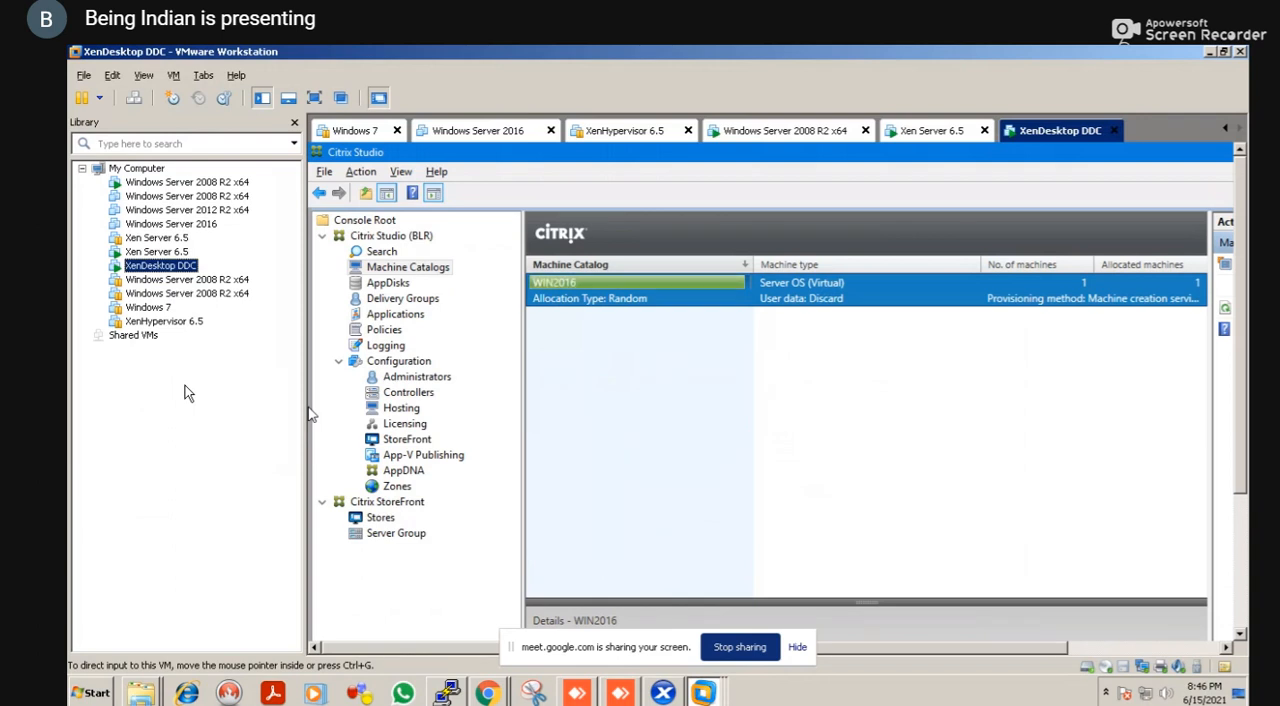
{"action": "key", "text": "alt+Tab"}
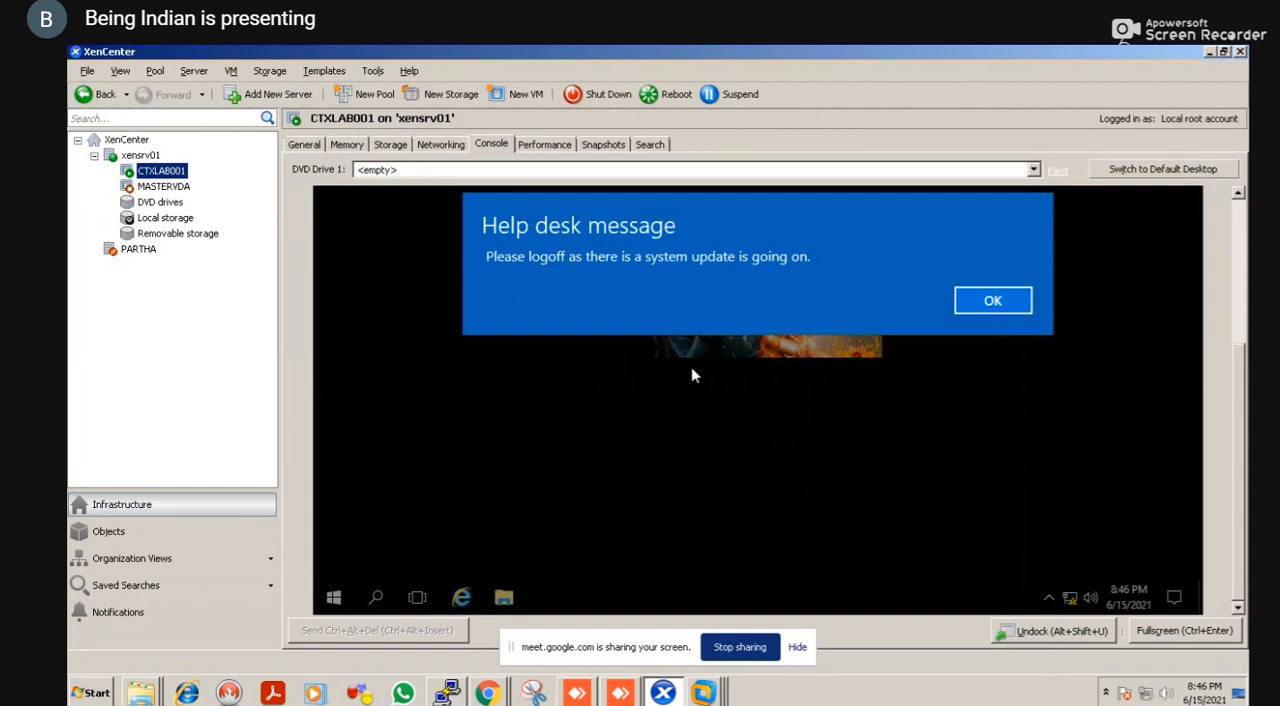
Dismiss the help desk message on the CTXLAB001 console and look over the rest of its desktop
{"action": "left_click", "coordinate": [990, 302]}
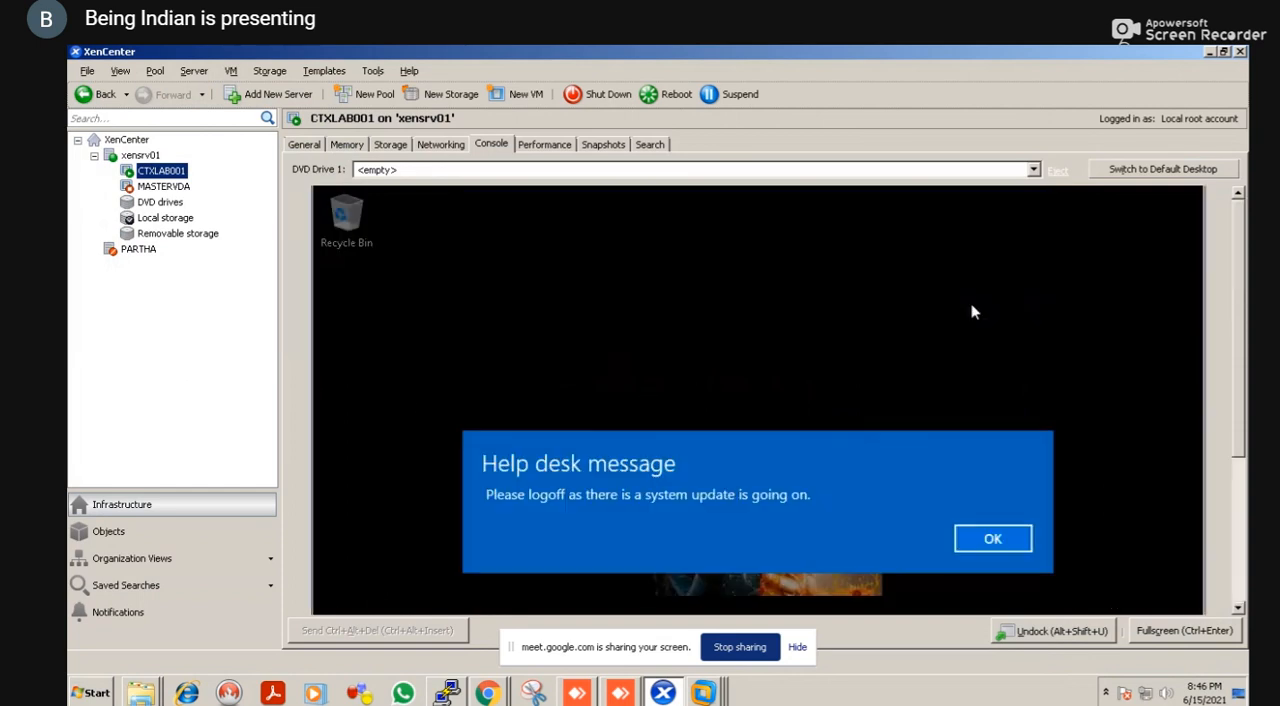
{"action": "left_click", "coordinate": [993, 538]}
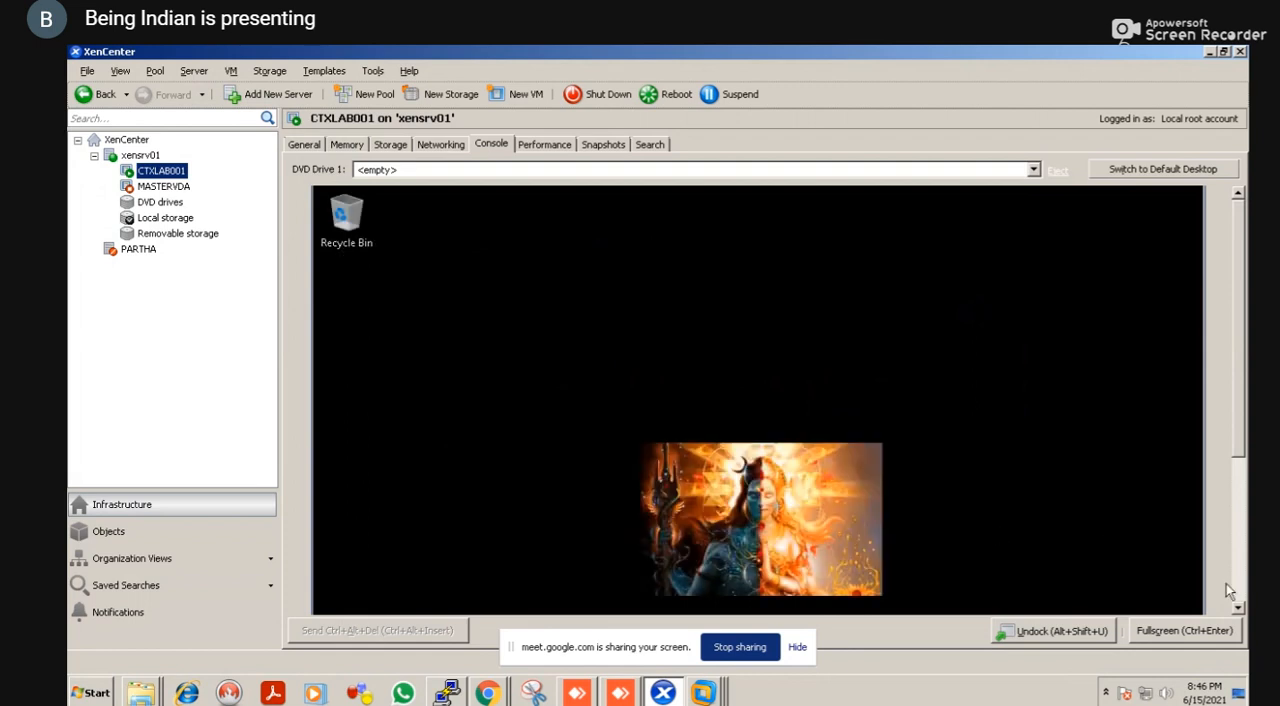
{"action": "left_click", "coordinate": [1238, 608]}
{"action": "left_click", "coordinate": [1239, 609]}
{"action": "left_click", "coordinate": [1239, 609]}
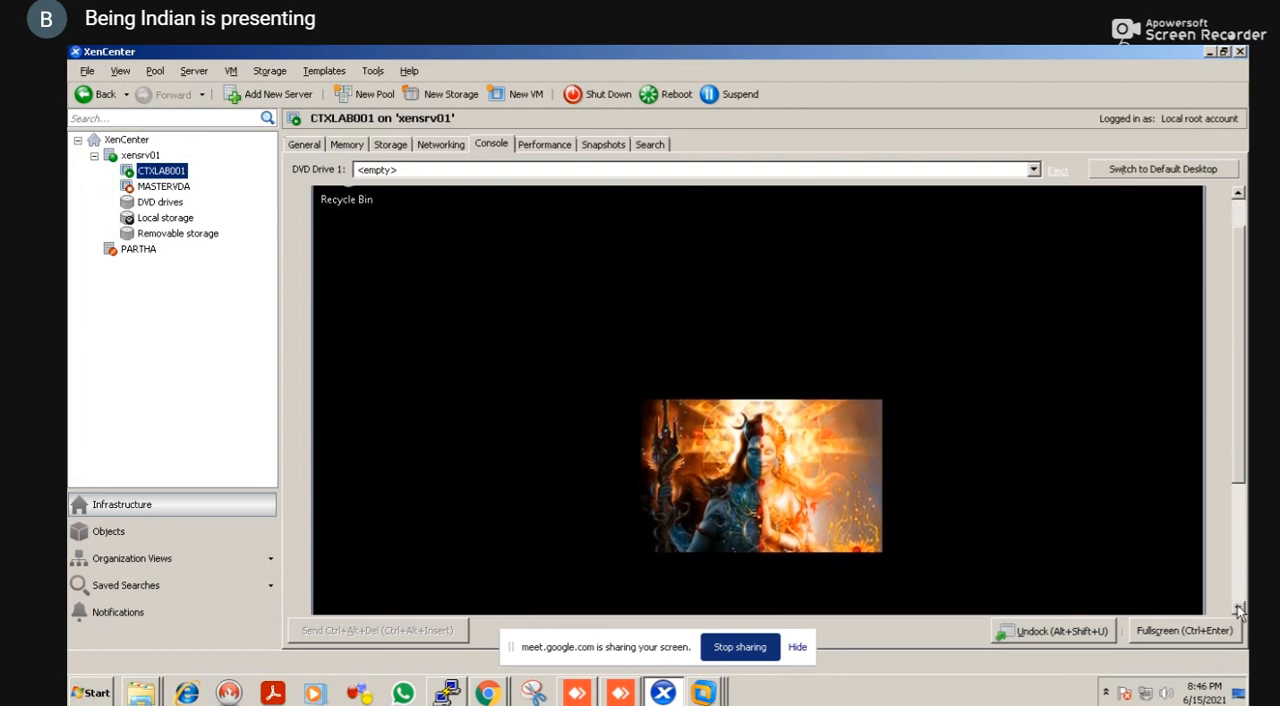
{"action": "left_click", "coordinate": [1239, 609]}
{"action": "left_click", "coordinate": [1239, 609]}
{"action": "left_click", "coordinate": [1239, 609]}
{"action": "left_click", "coordinate": [1239, 609]}
{"action": "left_click", "coordinate": [1239, 609]}
{"action": "left_click", "coordinate": [1239, 609]}
{"action": "left_click", "coordinate": [1239, 609]}
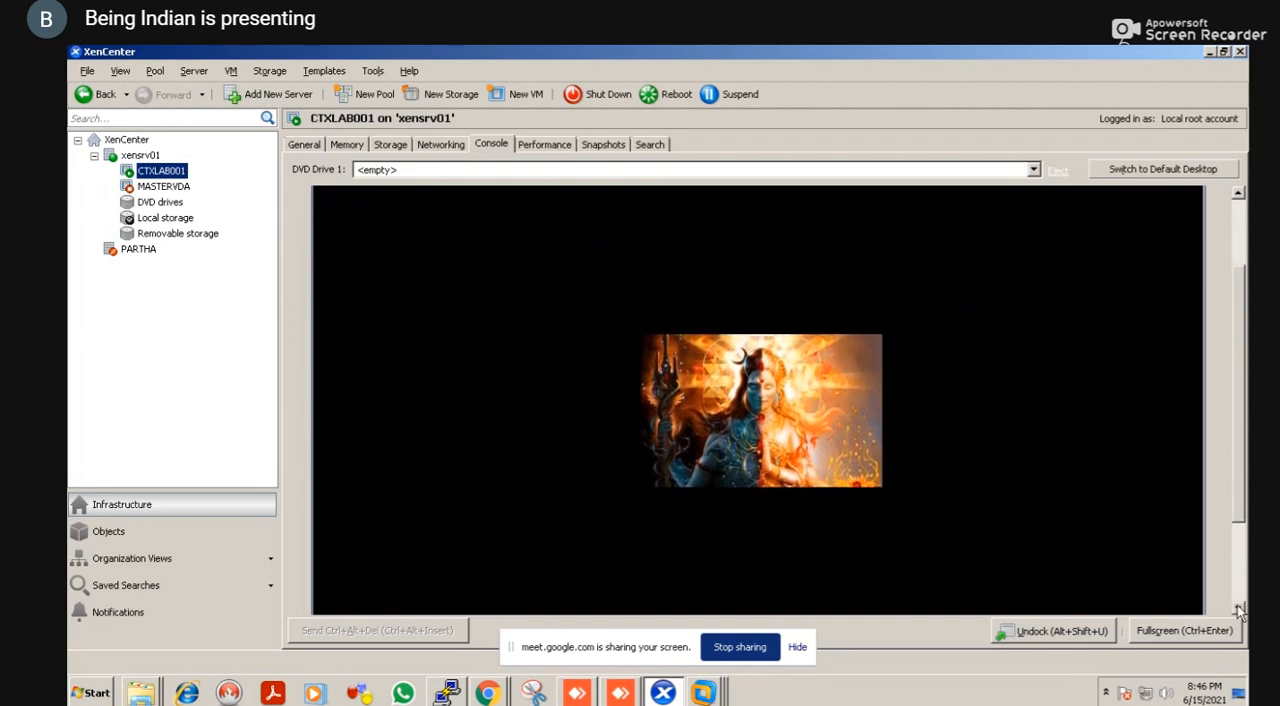
{"action": "left_click", "coordinate": [1239, 609]}
{"action": "left_click", "coordinate": [1239, 609]}
{"action": "left_click", "coordinate": [1239, 609]}
{"action": "left_click", "coordinate": [1239, 609]}
{"action": "left_click", "coordinate": [1239, 609]}
{"action": "left_click", "coordinate": [1239, 609]}
{"action": "left_click", "coordinate": [1239, 609]}
{"action": "left_click", "coordinate": [1239, 609]}
{"action": "left_click", "coordinate": [1239, 609]}
{"action": "left_click", "coordinate": [1239, 609]}
{"action": "left_click", "coordinate": [1239, 609]}
{"action": "left_click", "coordinate": [1239, 609]}
{"action": "left_click", "coordinate": [1239, 609]}
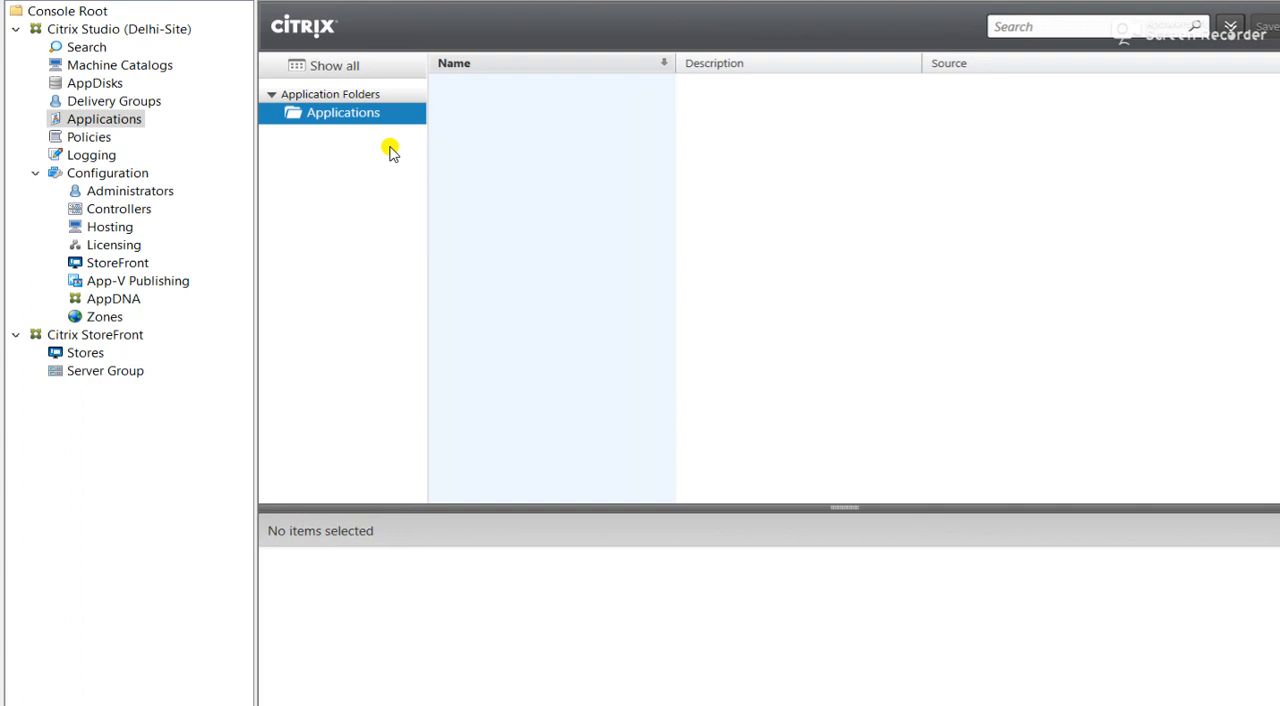
Open the common tasks of the Delhi-Site in Citrix Studio and start creating a new machine catalog
{"action": "left_click", "coordinate": [124, 31]}
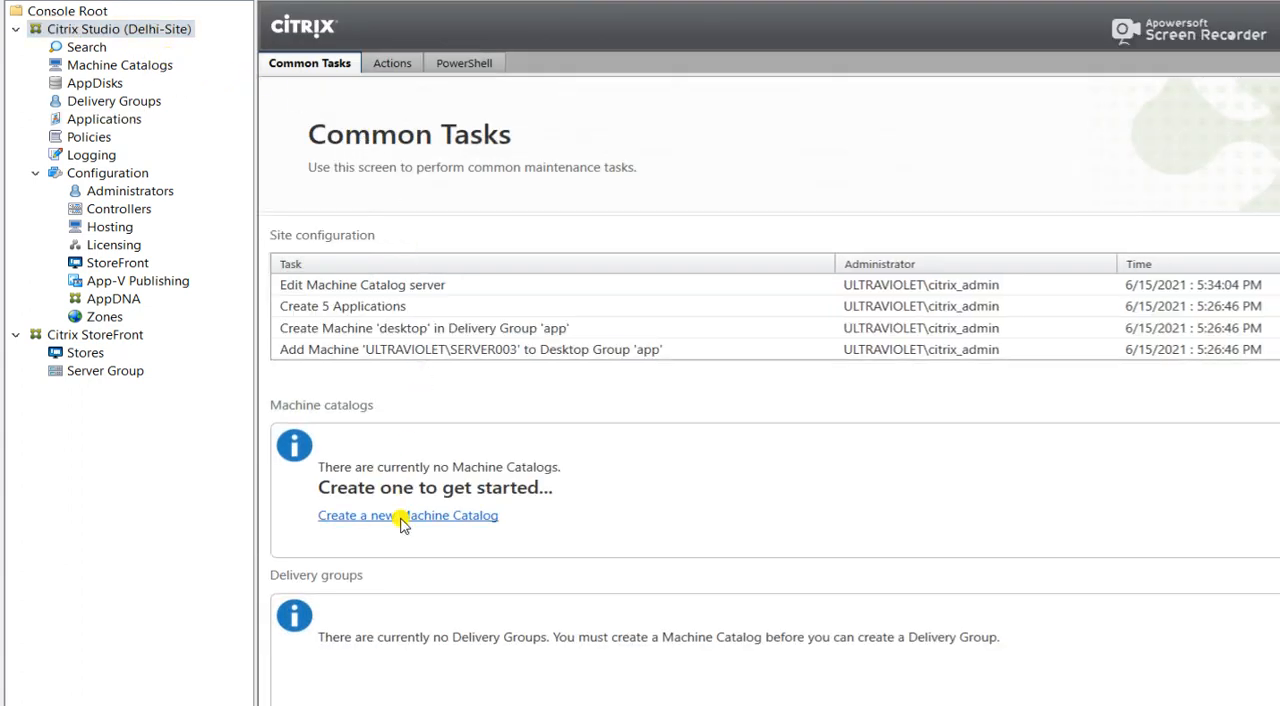
{"action": "left_click", "coordinate": [401, 519]}
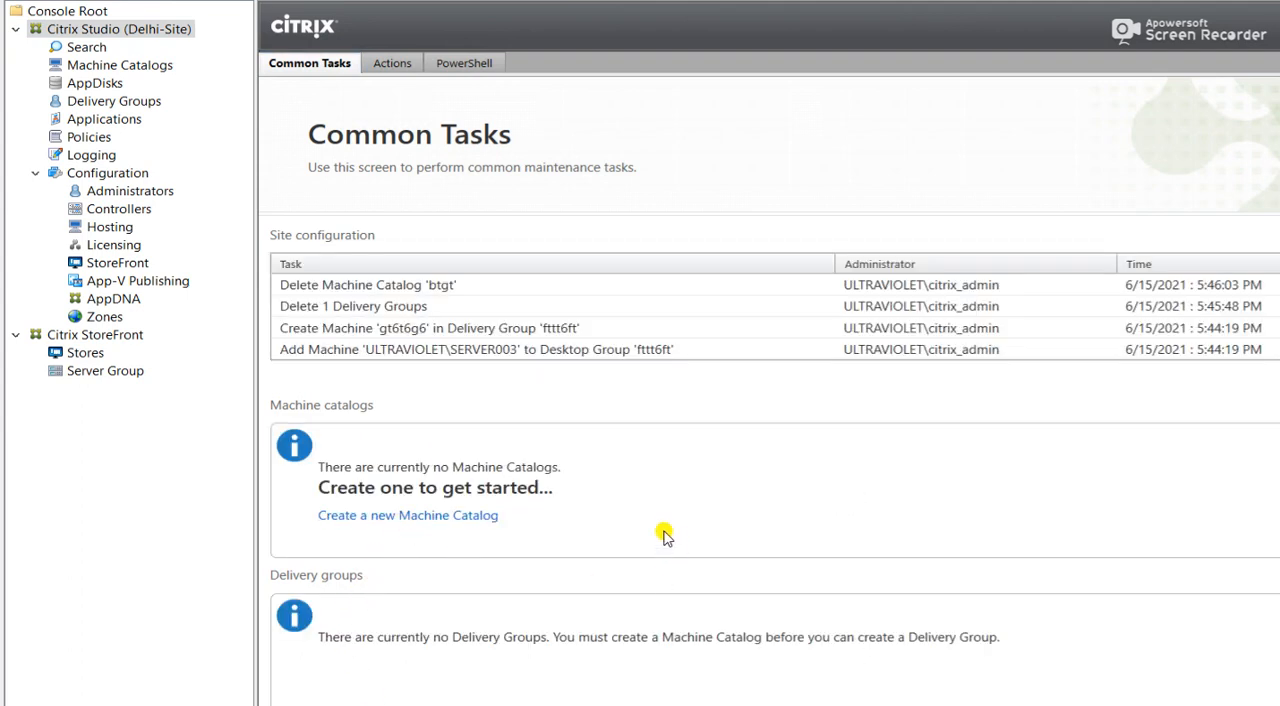
{"action": "left_click", "coordinate": [478, 518]}
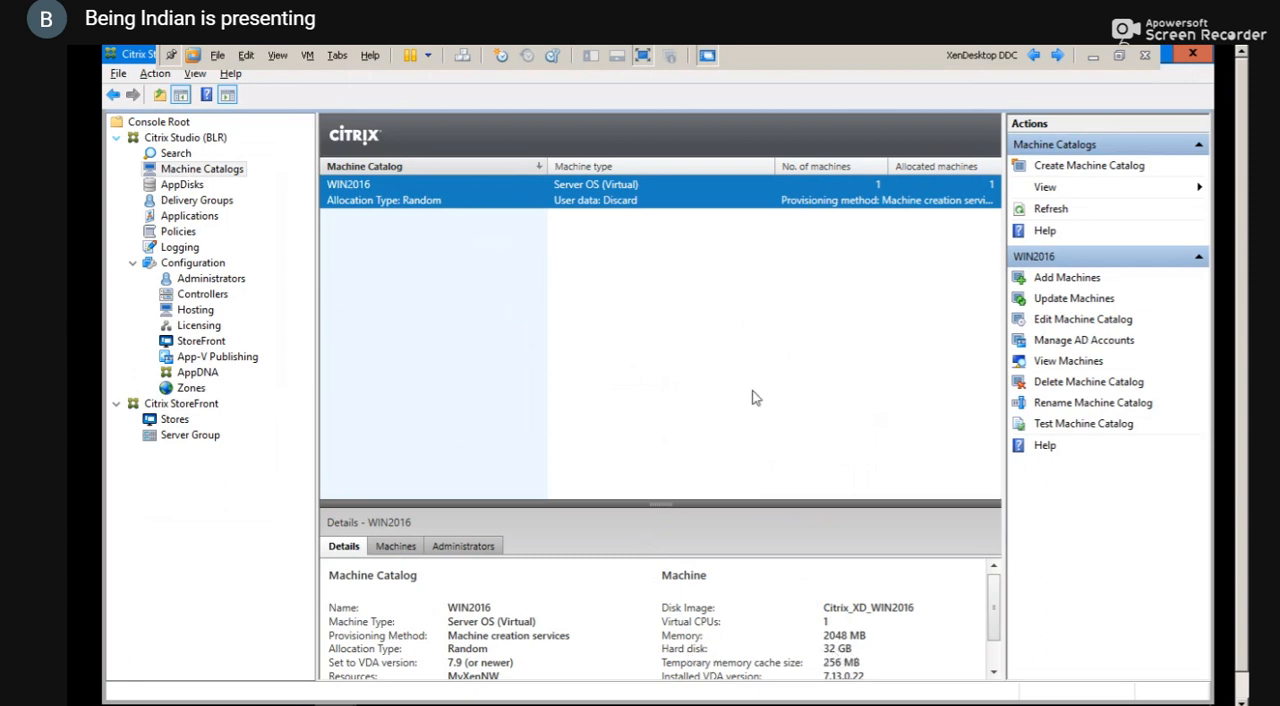
Take the XenDesktop DDC out of full screen, return to XenCenter, and close the Software Licensing notice
{"action": "left_click", "coordinate": [643, 58]}
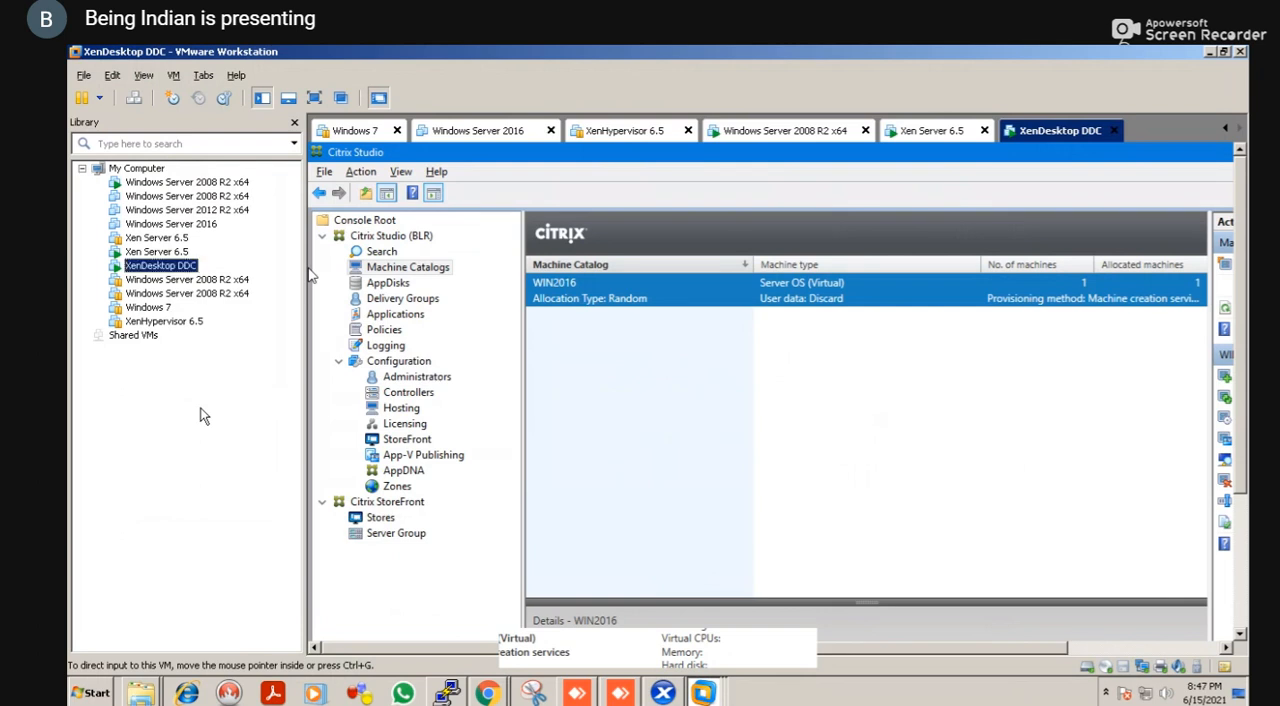
{"action": "key", "text": "alt+Tab"}
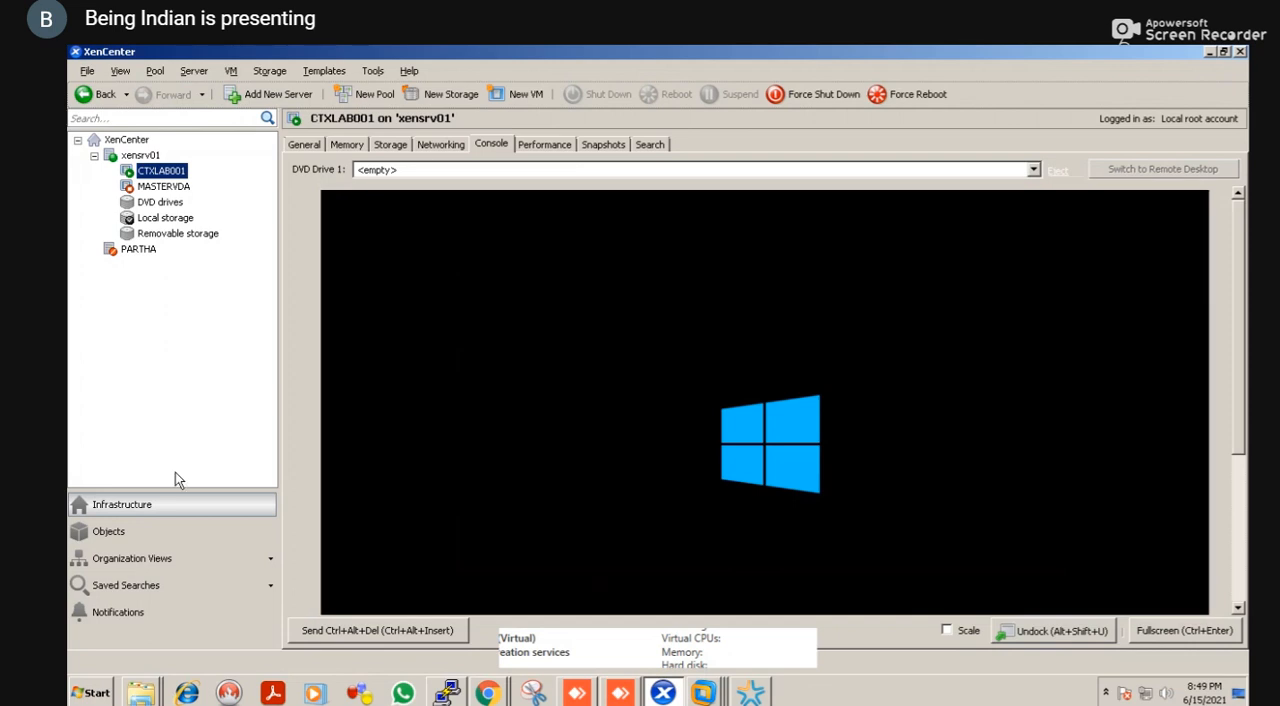
{"action": "left_click", "coordinate": [755, 690]}
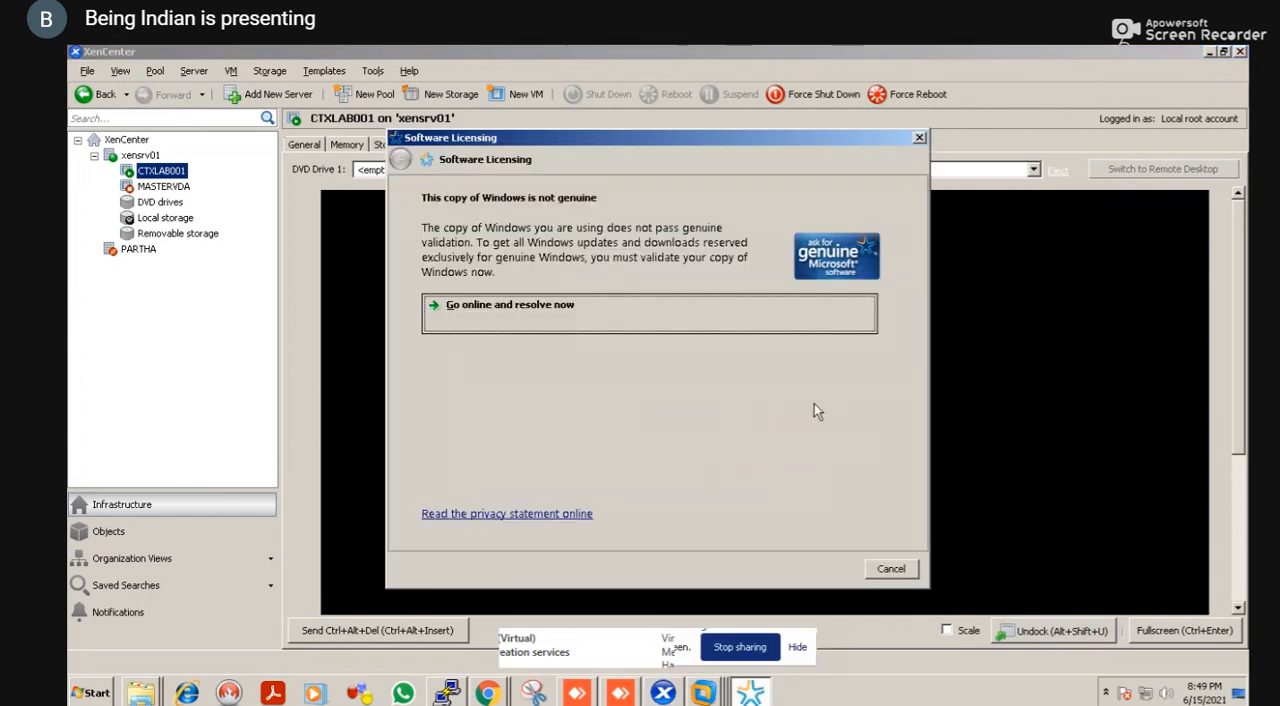
{"action": "left_click", "coordinate": [919, 138]}
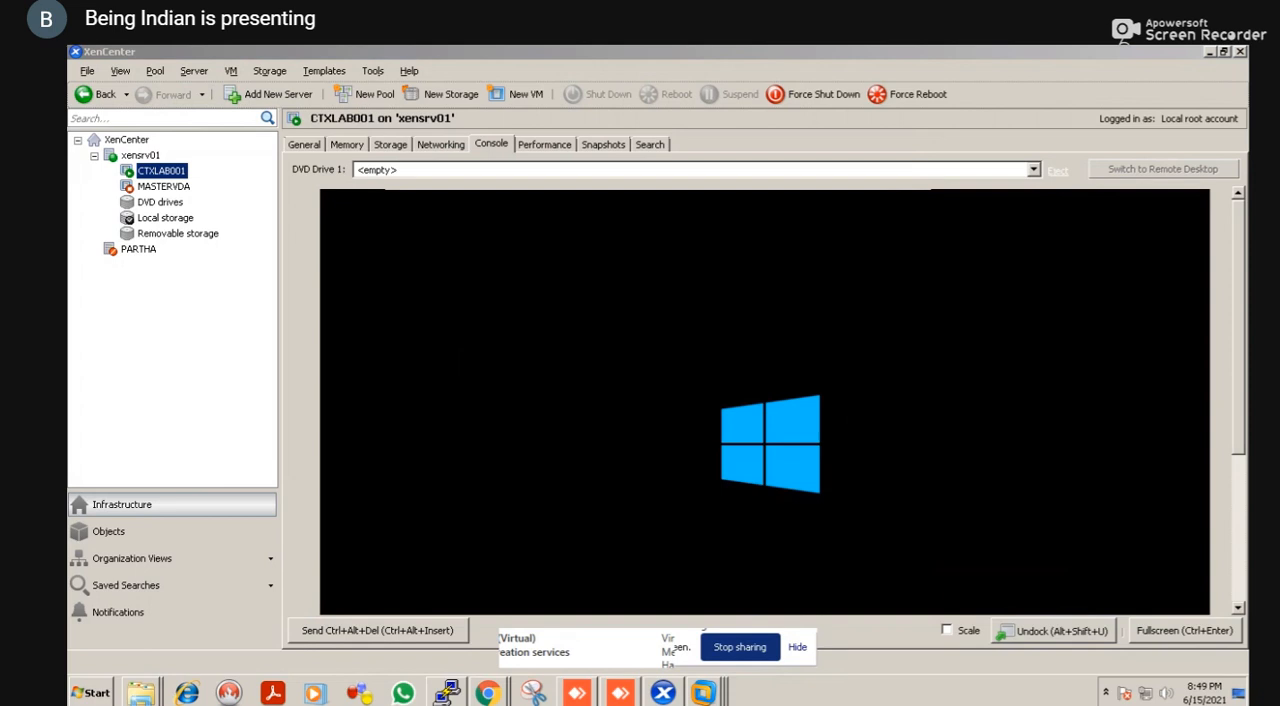
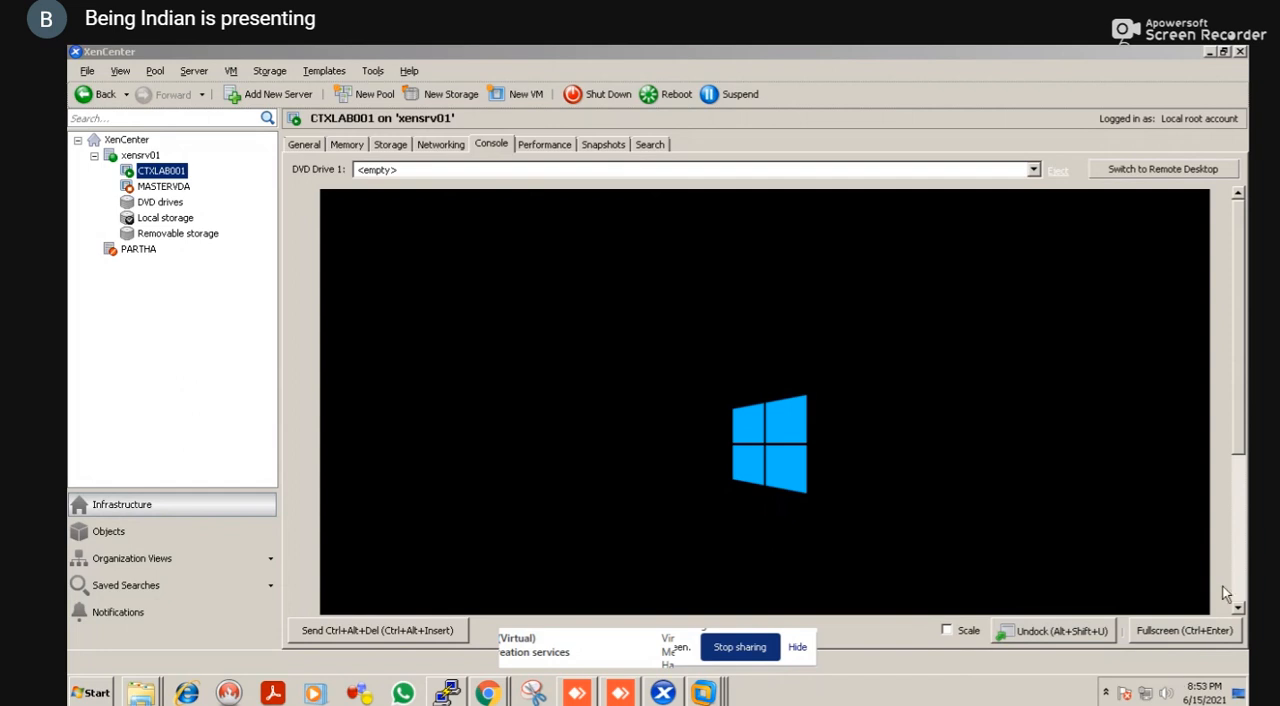
Switch to the XenDesktop DDC in full screen and view the FINANCEDG delivery group in Citrix Studio
{"action": "left_click", "coordinate": [1239, 612]}
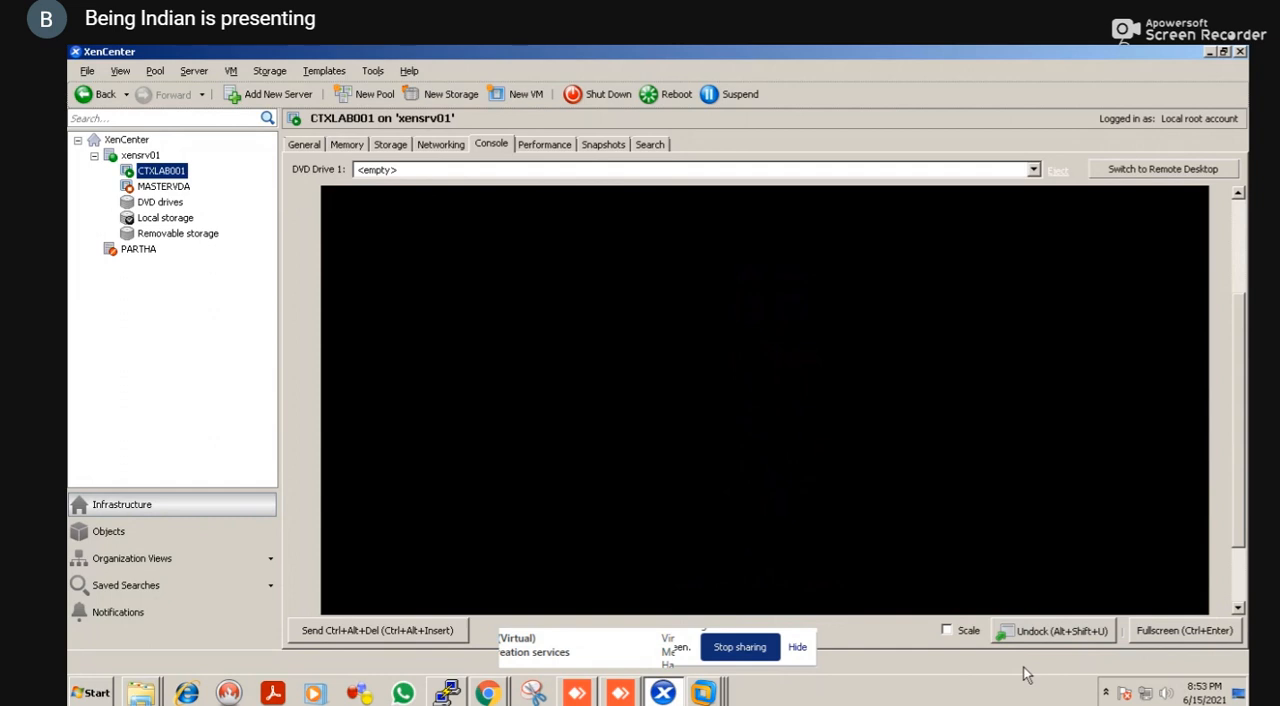
{"action": "right_click", "coordinate": [708, 695]}
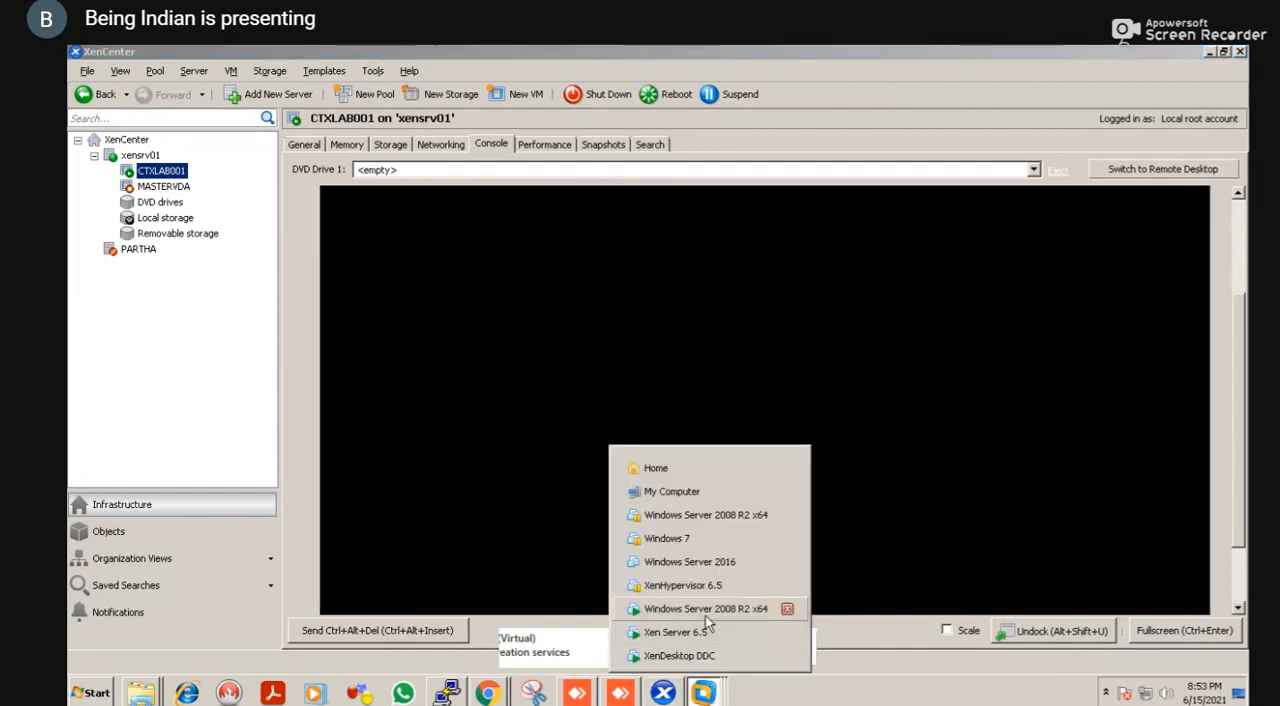
{"action": "left_click", "coordinate": [678, 653]}
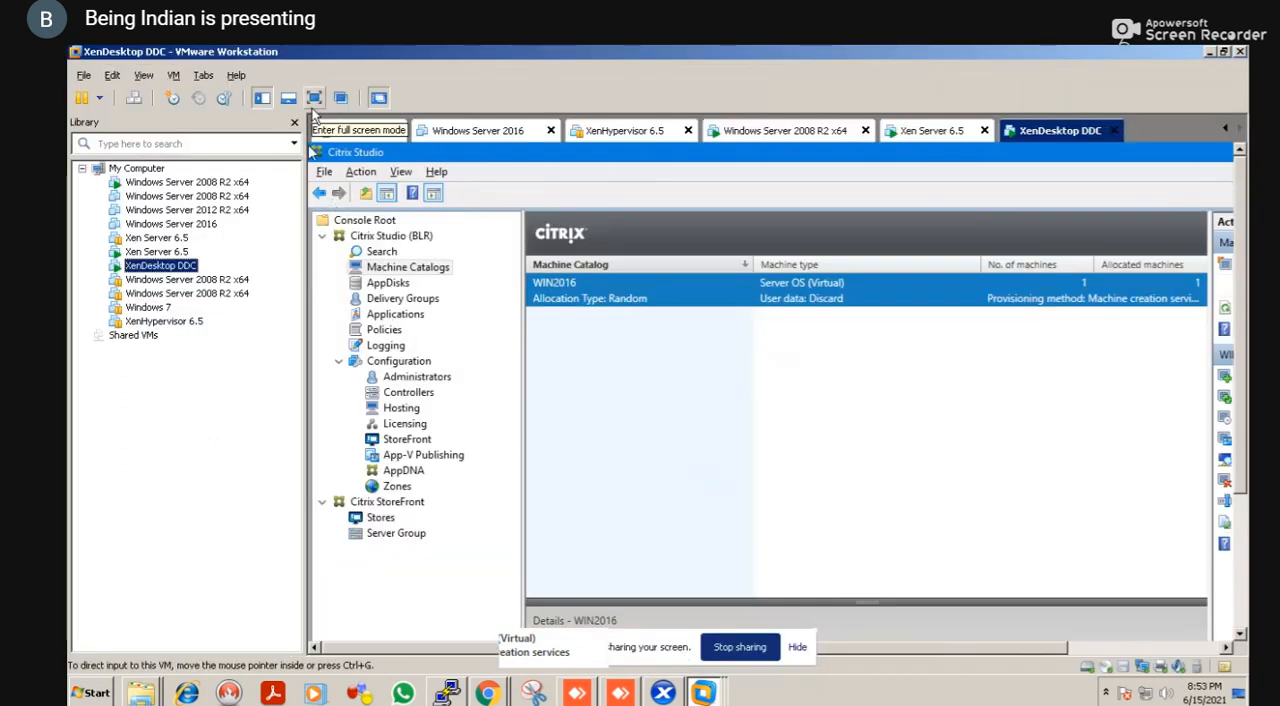
{"action": "left_click", "coordinate": [314, 97]}
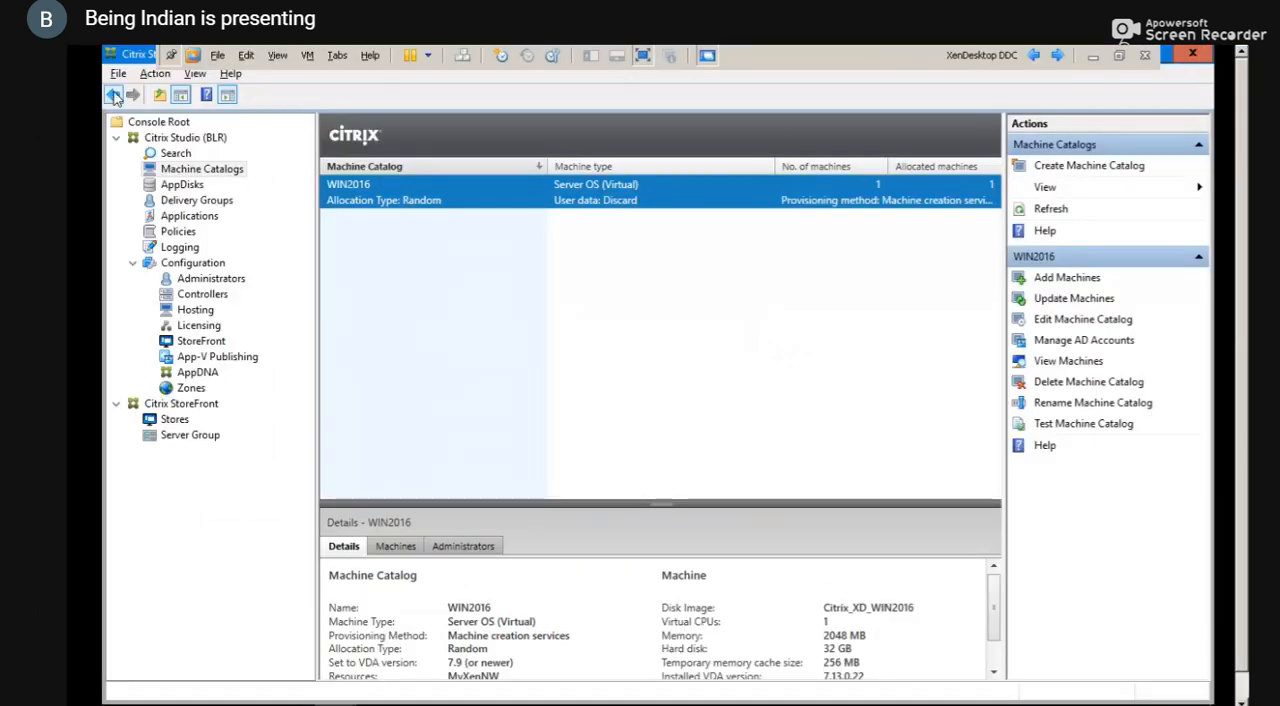
{"action": "left_click", "coordinate": [196, 200]}
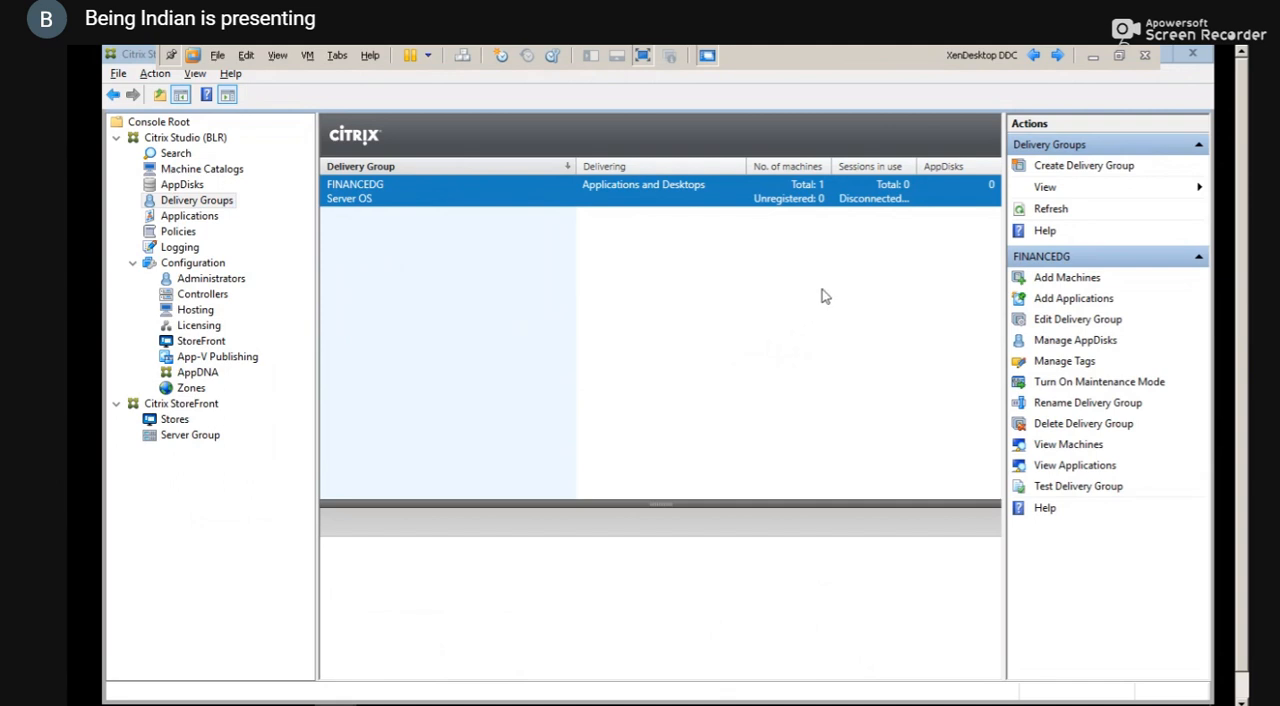
{"action": "left_click", "coordinate": [678, 279]}
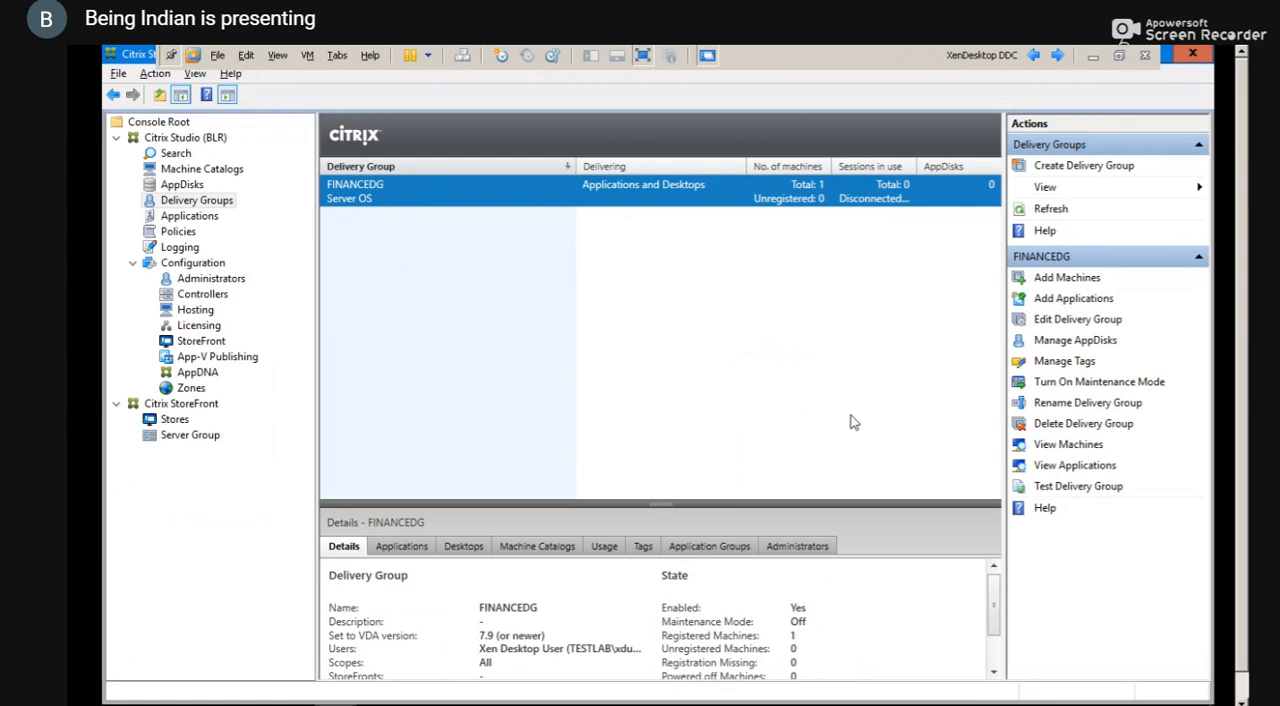
{"action": "left_click", "coordinate": [1089, 299]}
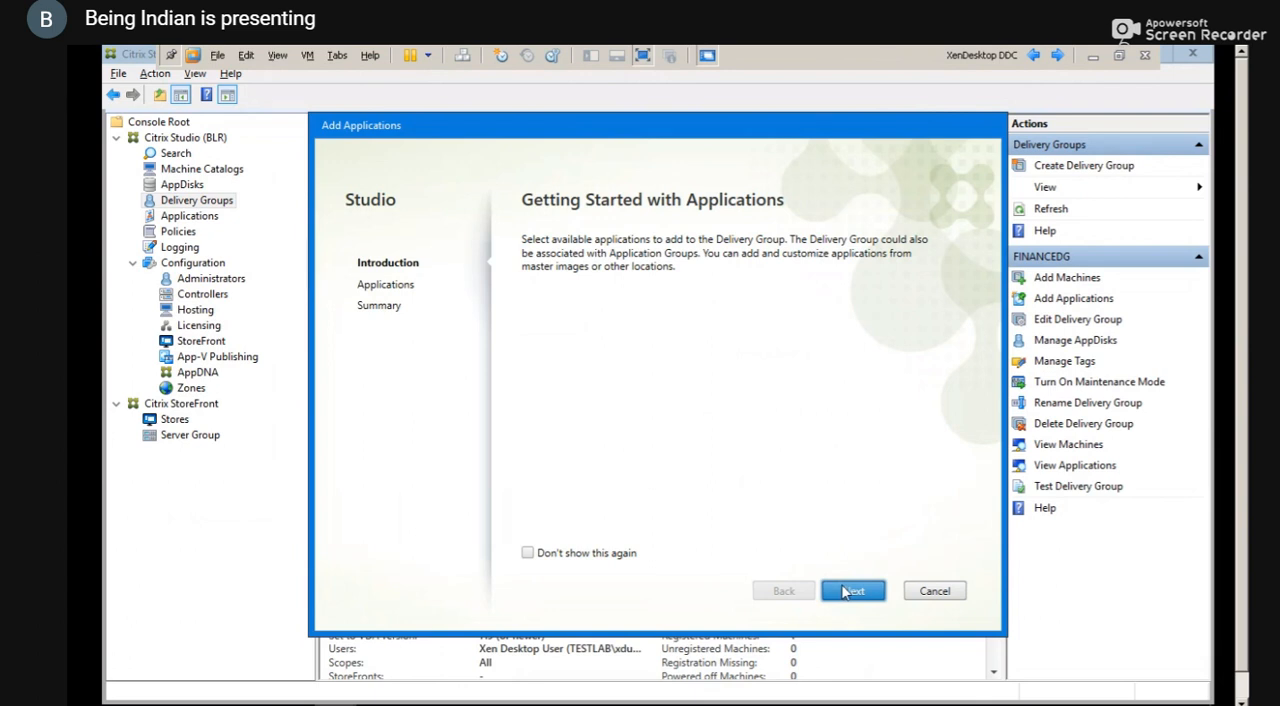
{"action": "left_click", "coordinate": [846, 592]}
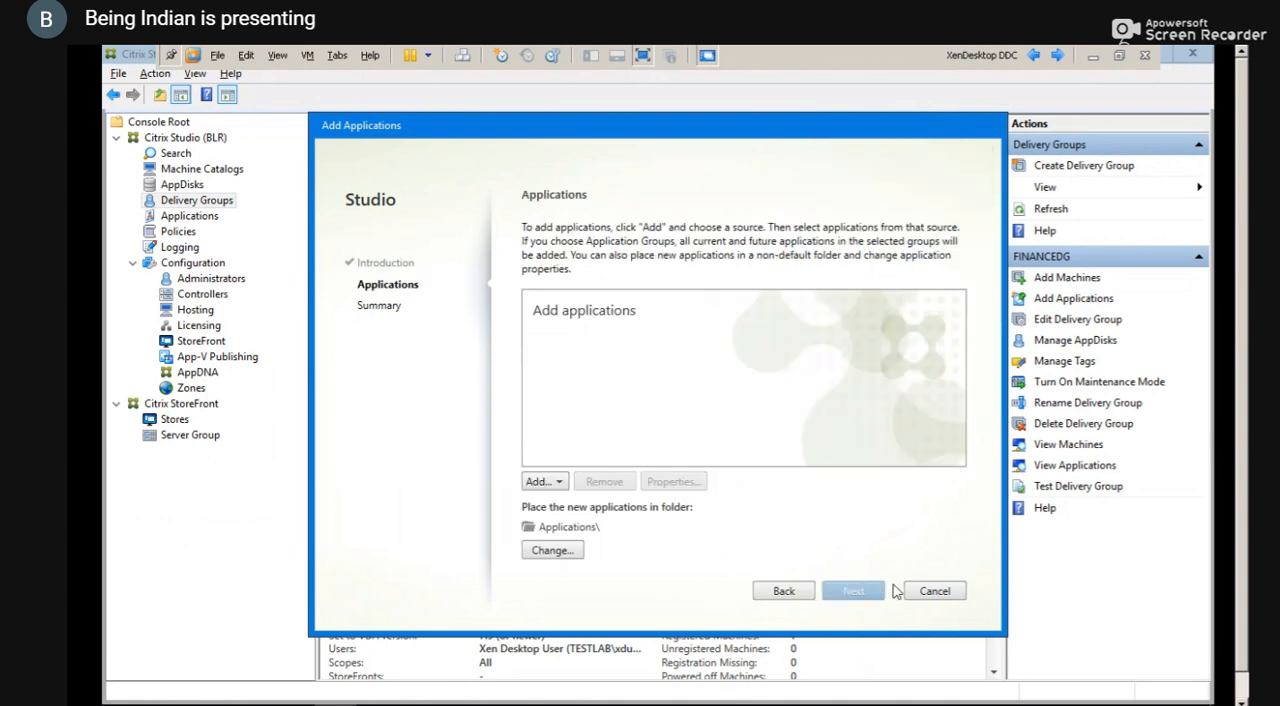
{"action": "left_click", "coordinate": [933, 592]}
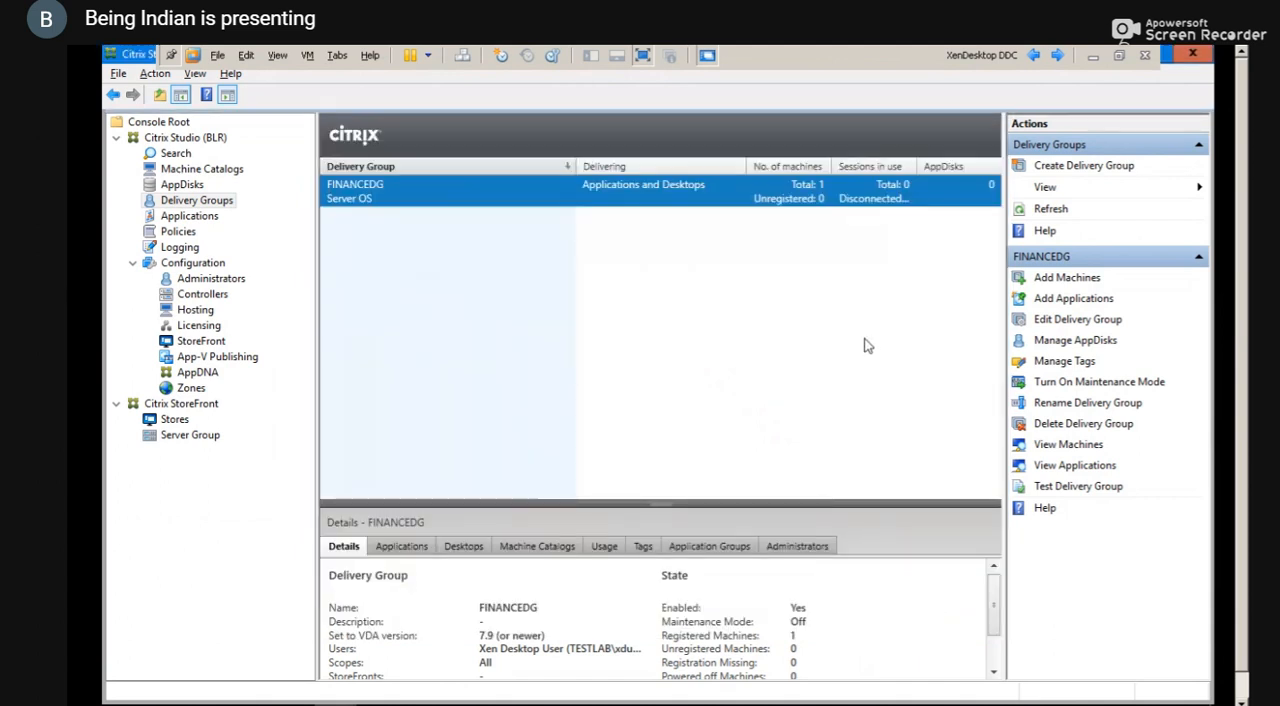
Try to create a new delivery group in Citrix Studio and close the resulting message
{"action": "left_click", "coordinate": [1083, 168]}
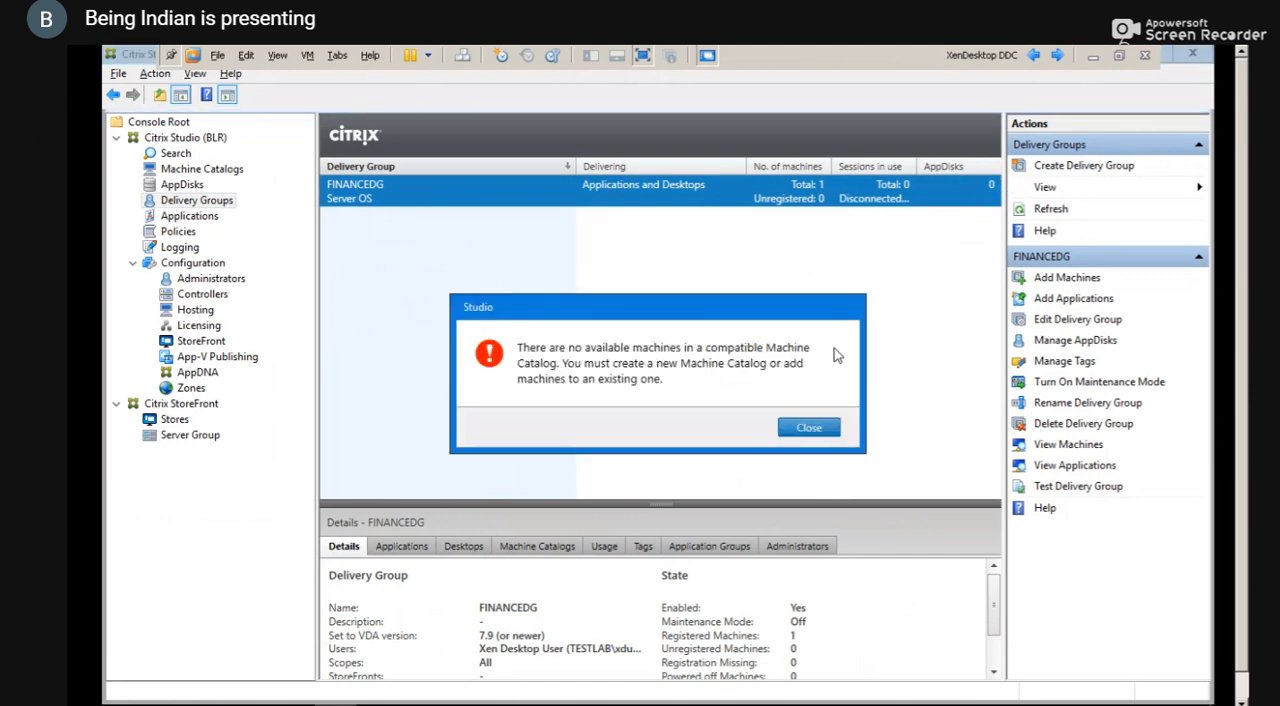
{"action": "left_click", "coordinate": [806, 429]}
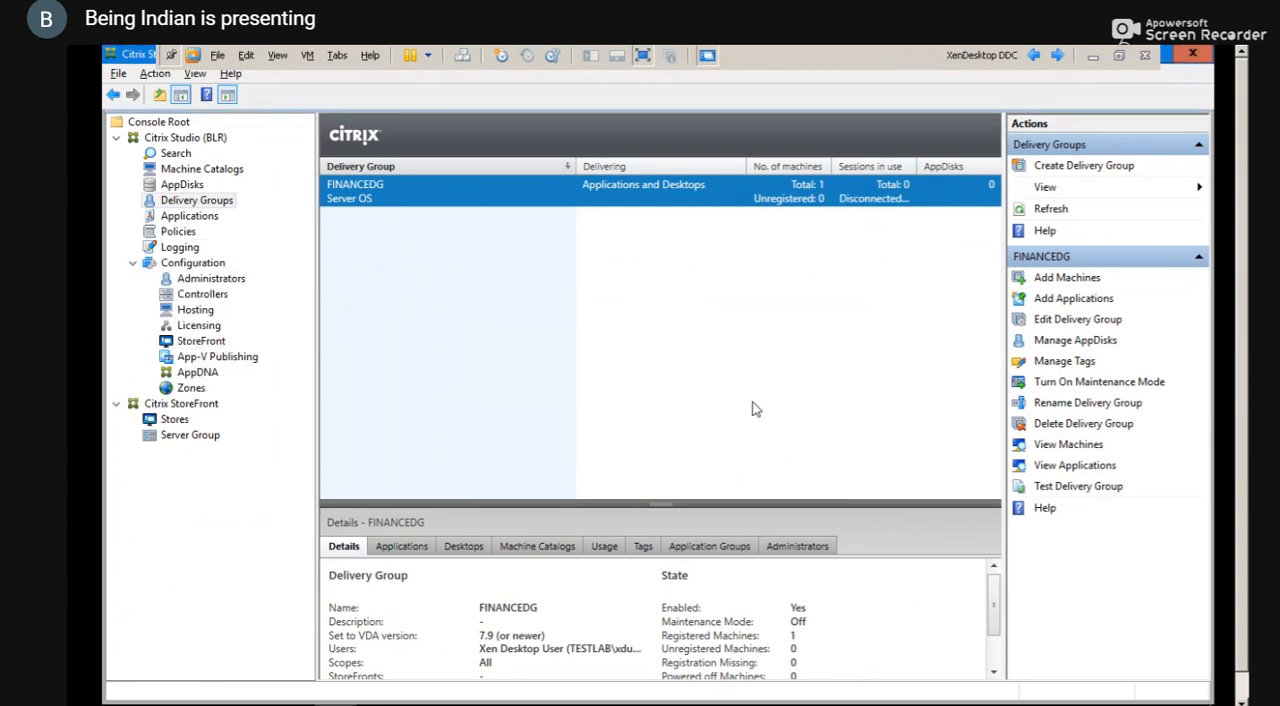
{"action": "right_click", "coordinate": [660, 302]}
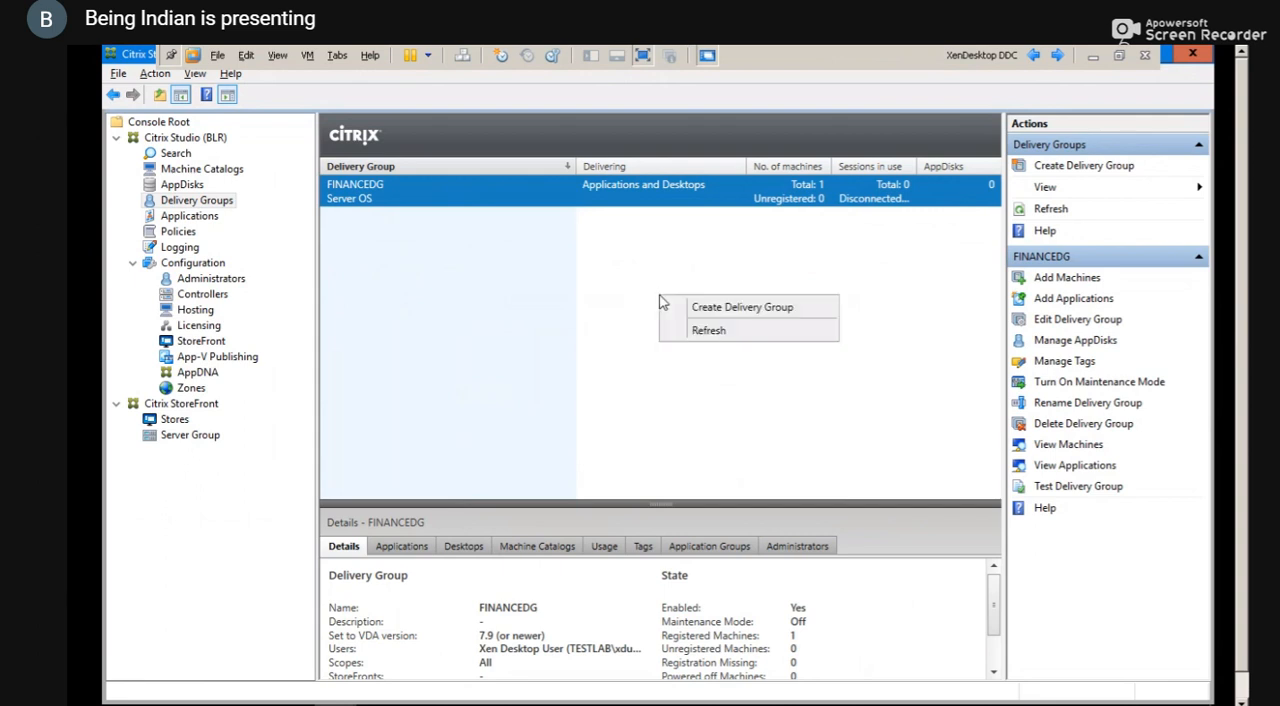
{"action": "left_click", "coordinate": [586, 306]}
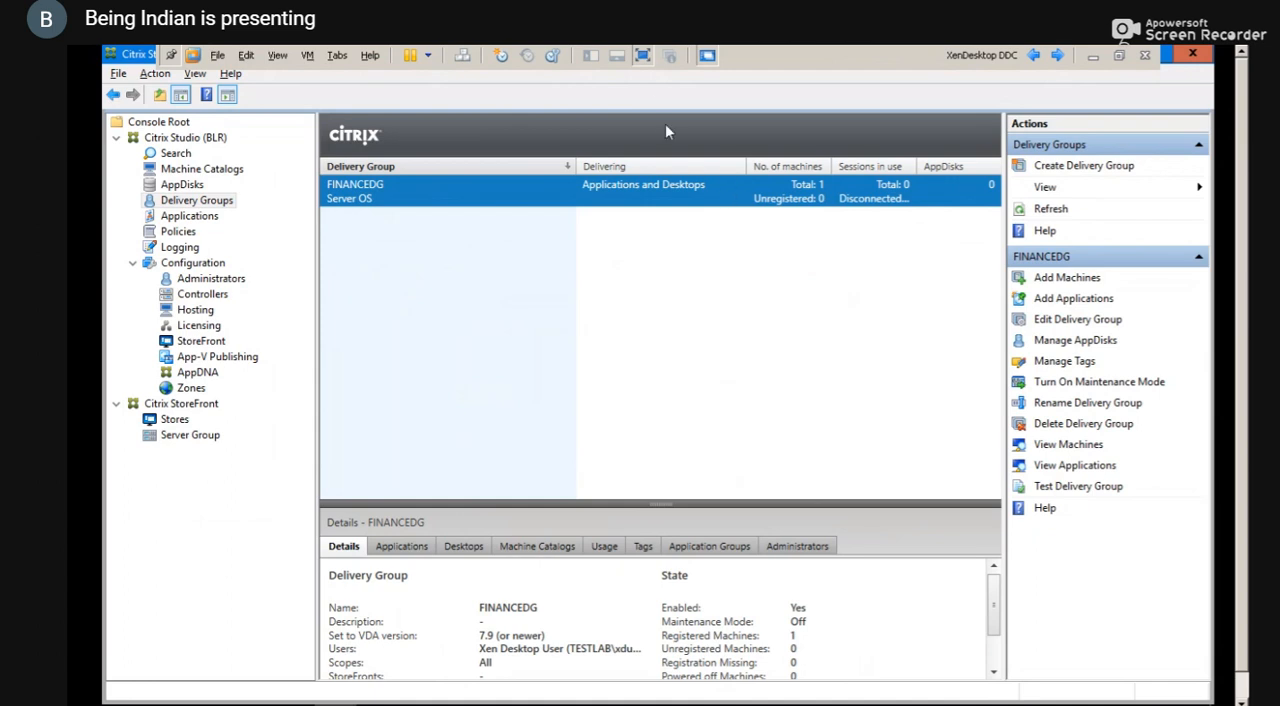
Take the DDC out of full screen, return to XenCenter, and sign in to CTXLAB001 as testlab\administrator with the account password
{"action": "left_click", "coordinate": [645, 55]}
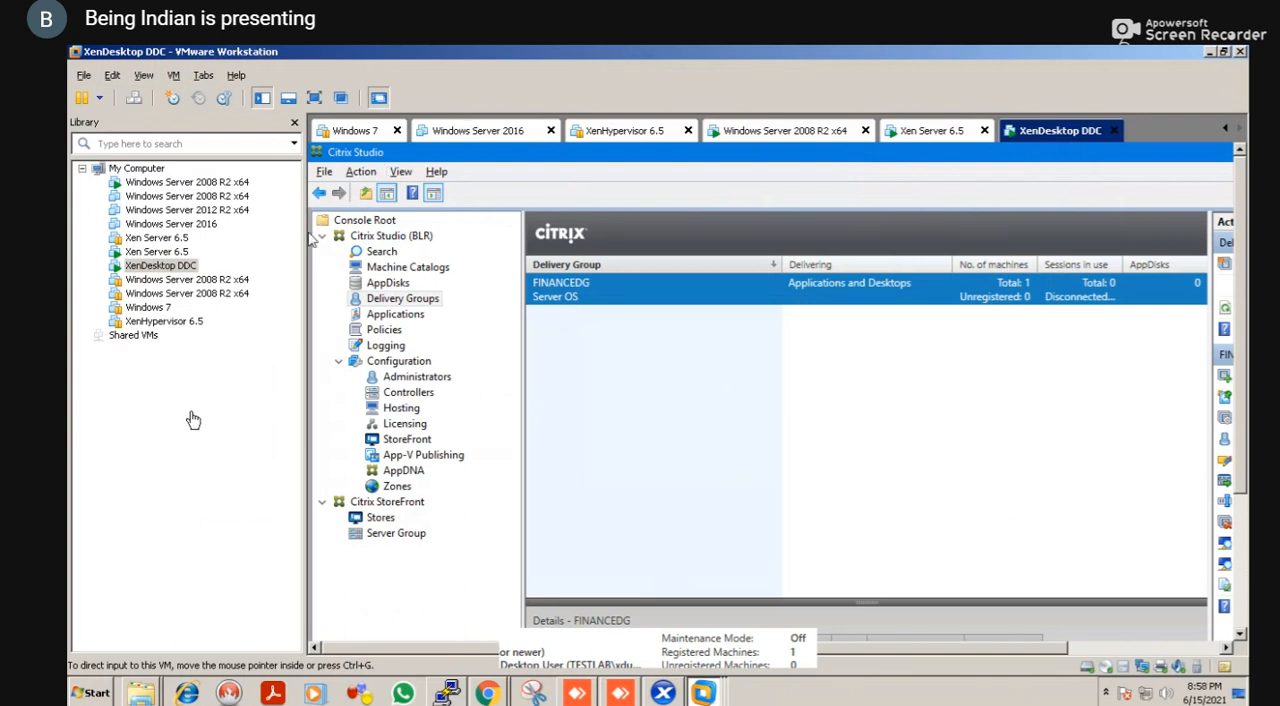
{"action": "key", "text": "alt+Tab"}
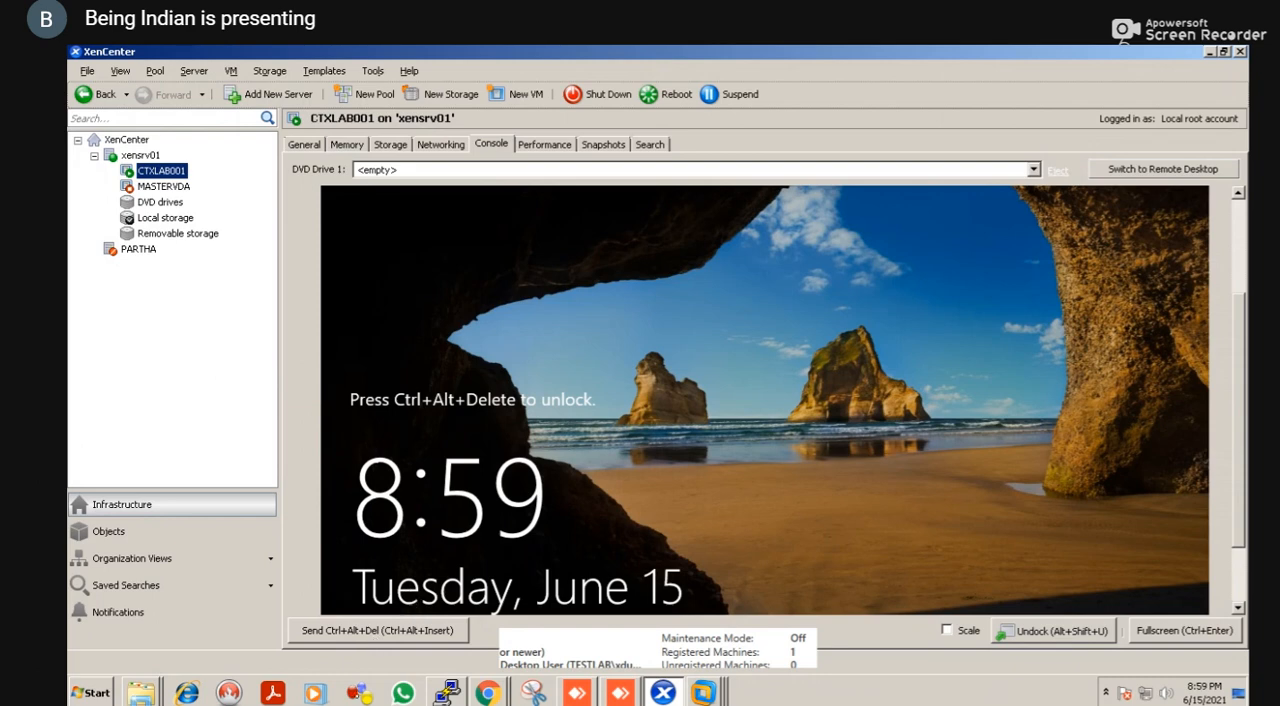
{"action": "left_click", "coordinate": [534, 474]}
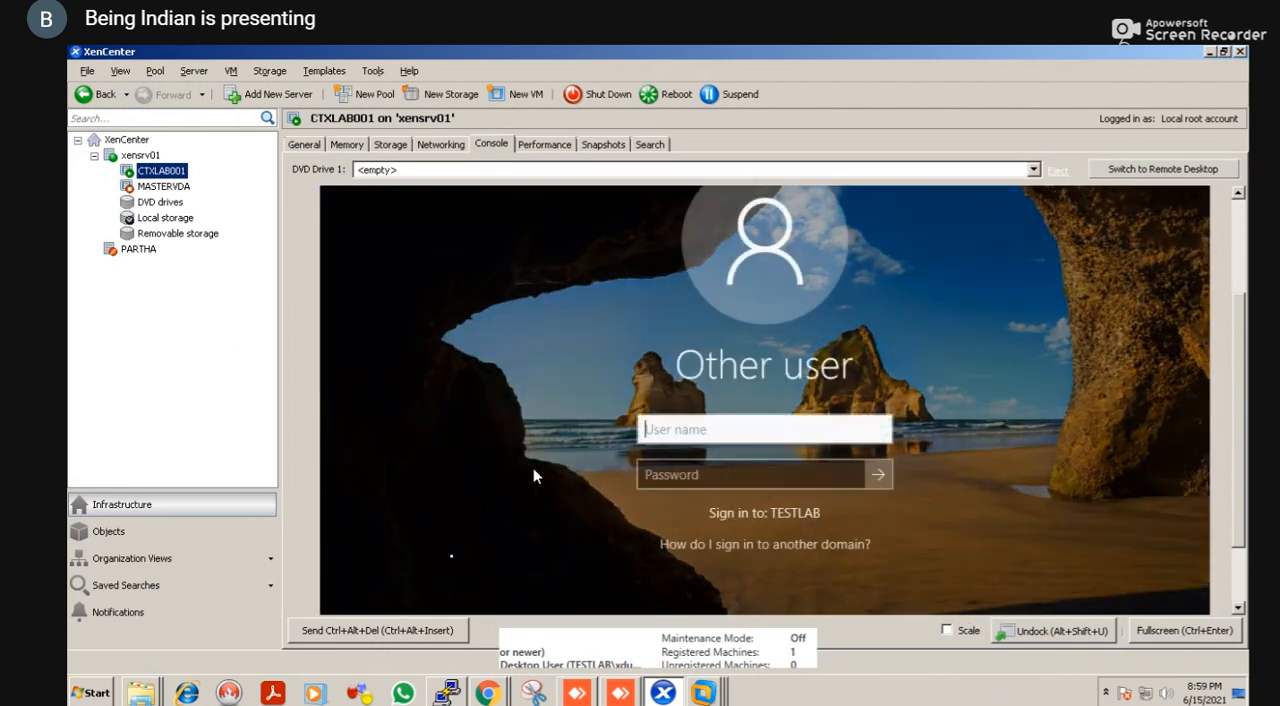
{"action": "type", "text": "stlab\\administrator"}
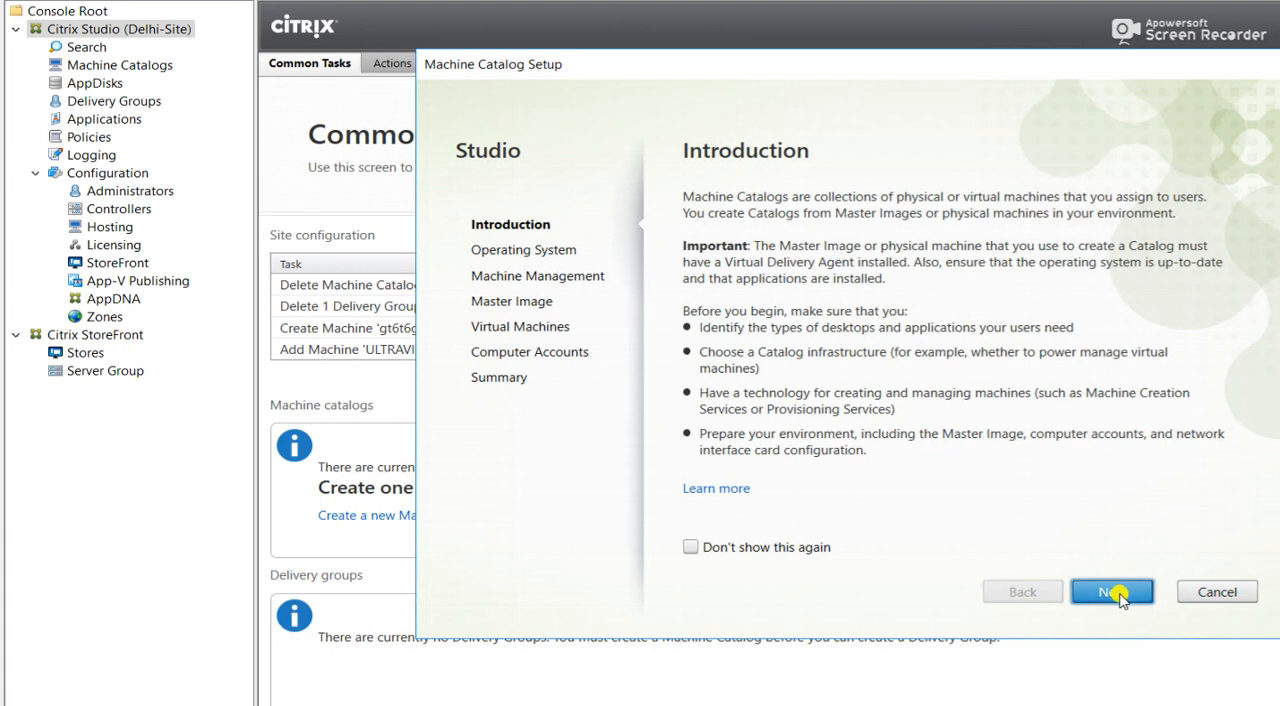
{"action": "left_click", "coordinate": [1210, 593]}
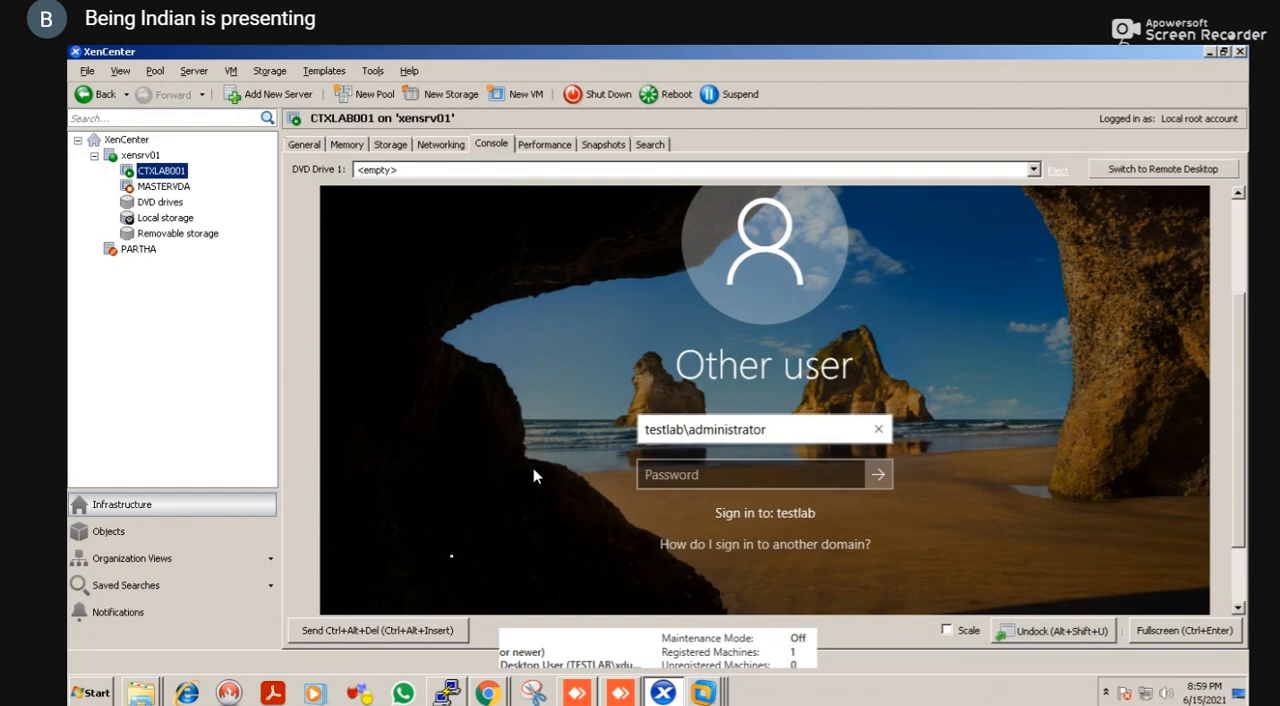
{"action": "key", "text": "Tab"}
{"action": "type", "text": "*********"}
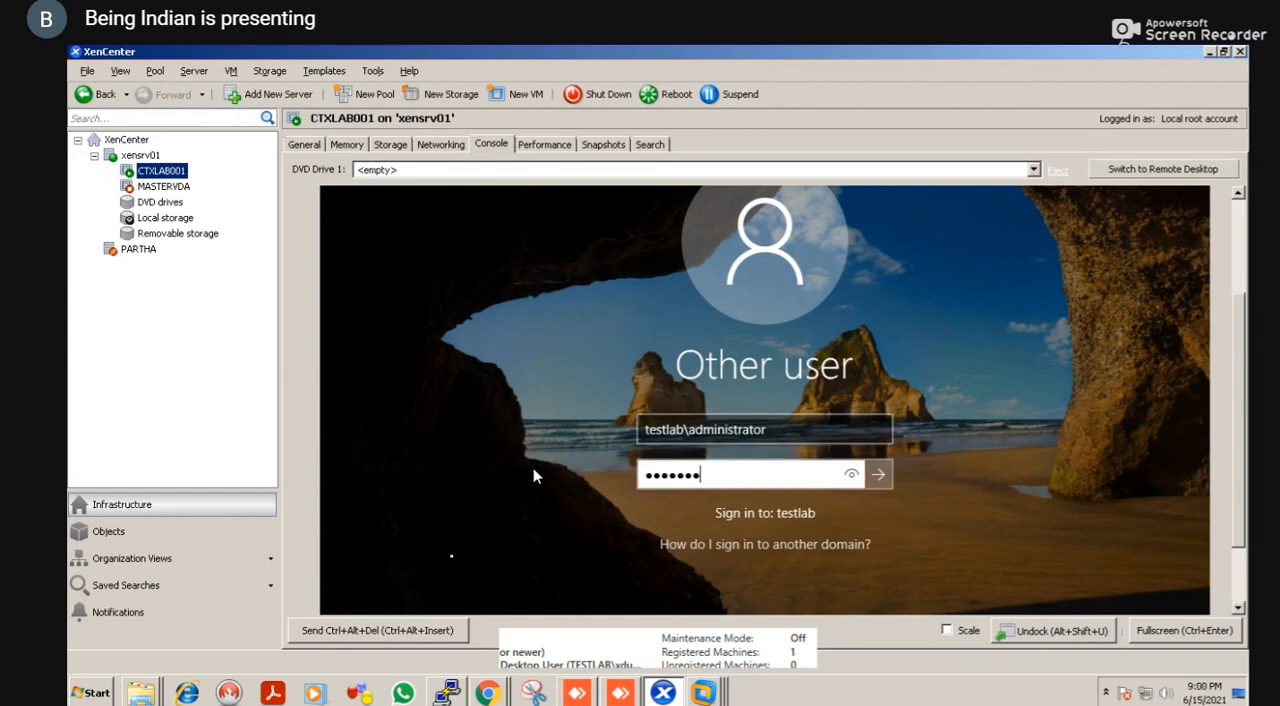
{"action": "key", "text": "Return"}
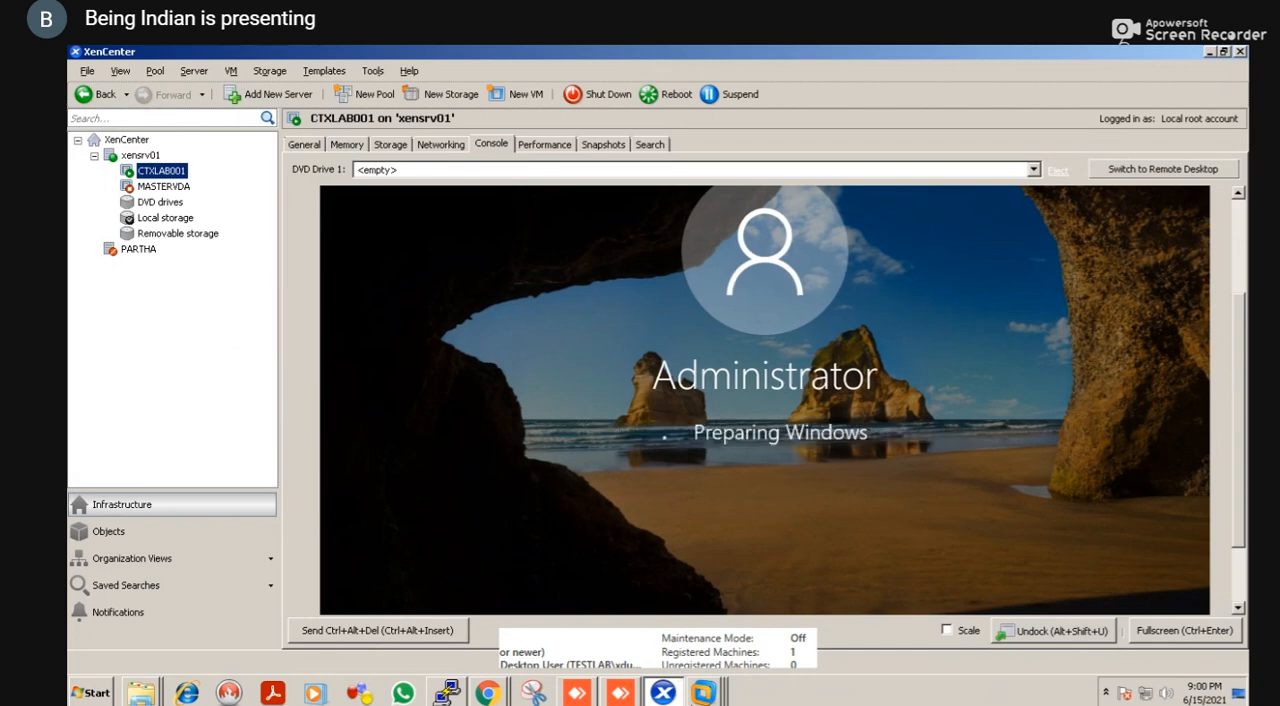
Switch to the StoreFront page in Chrome and log on as testlab\administrator with the account password
{"action": "left_click", "coordinate": [706, 697]}
{"action": "left_click", "coordinate": [682, 657]}
{"action": "key", "text": "alt+Tab"}
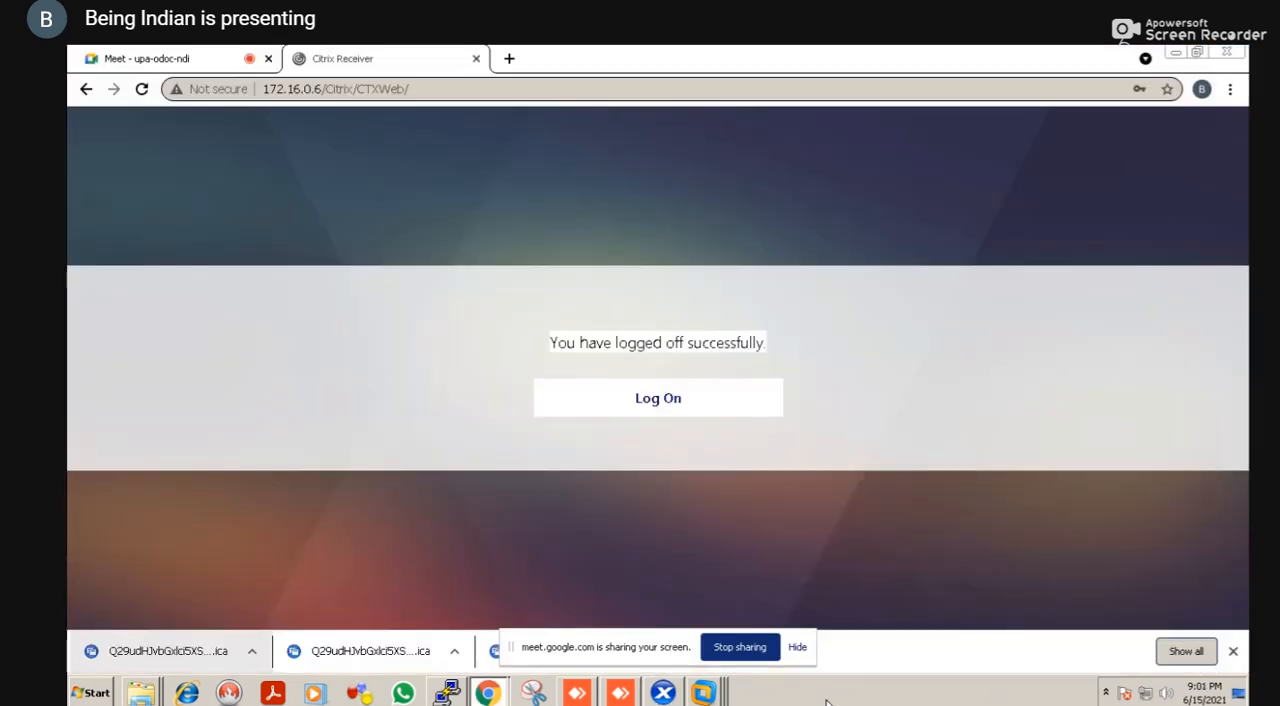
{"action": "left_click", "coordinate": [678, 412]}
{"action": "type", "text": "testlab"}
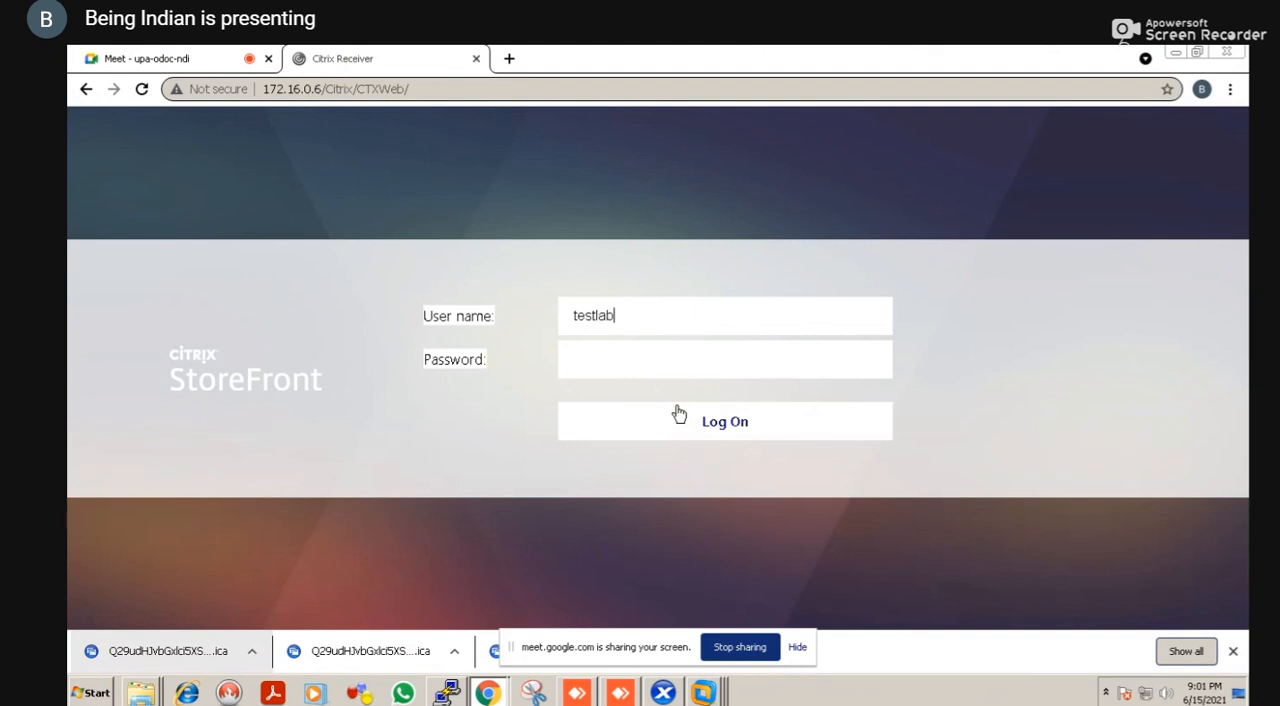
{"action": "type", "text": "\\administrator"}
{"action": "key", "text": "Tab"}
{"action": "type", "text": "•••••"}
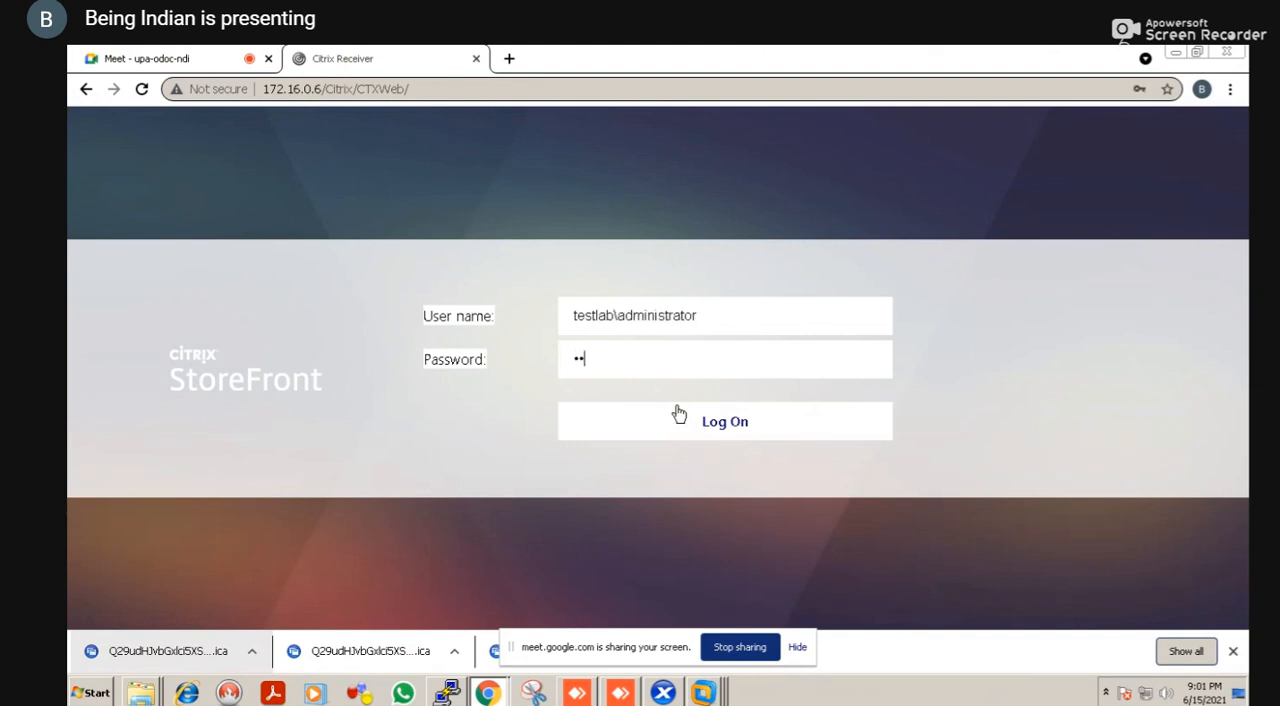
{"action": "type", "text": "••••"}
{"action": "key", "text": "Return"}
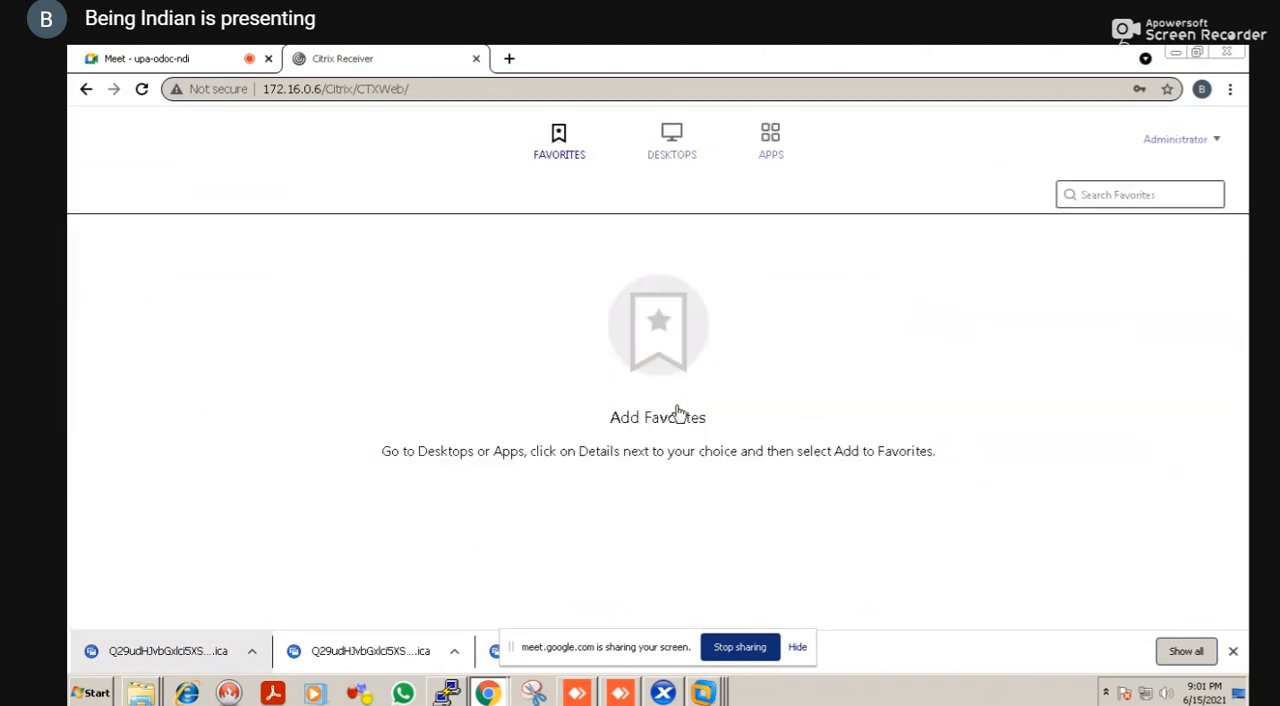
View the published apps in StoreFront and launch the WIN2016SERVER desktop through its downloaded ICA file
{"action": "left_click", "coordinate": [768, 143]}
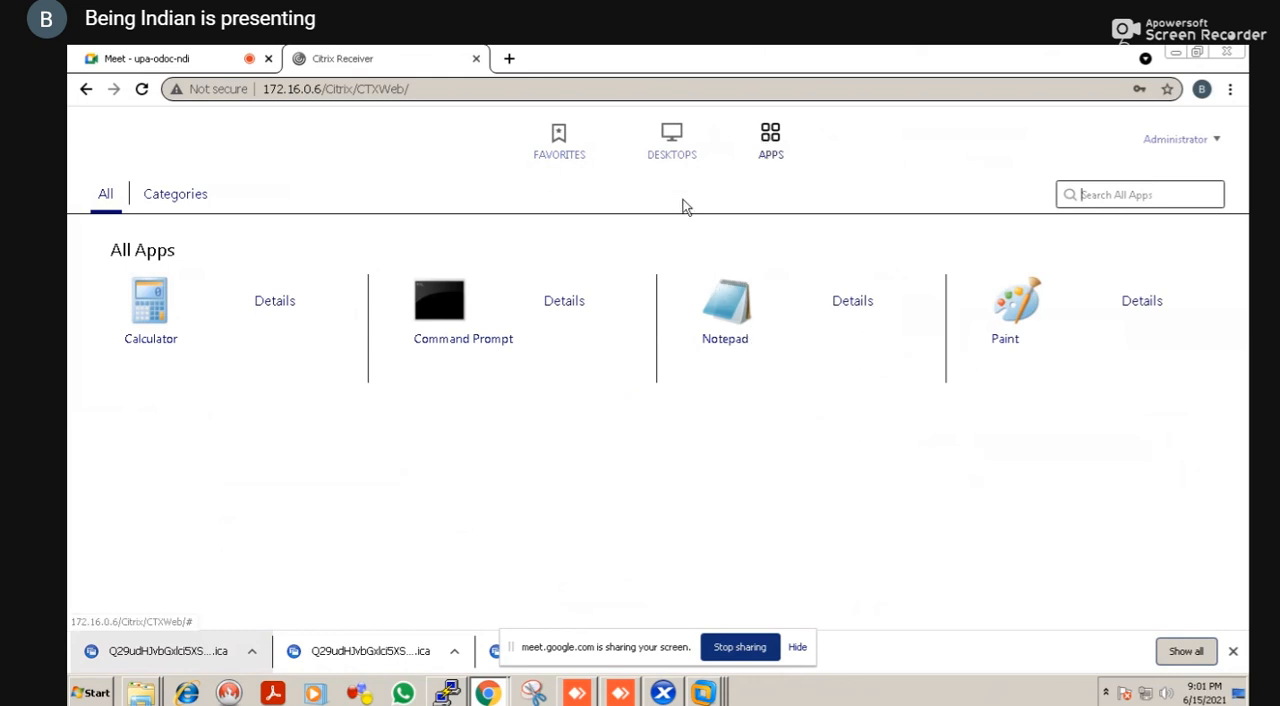
{"action": "left_click", "coordinate": [682, 163]}
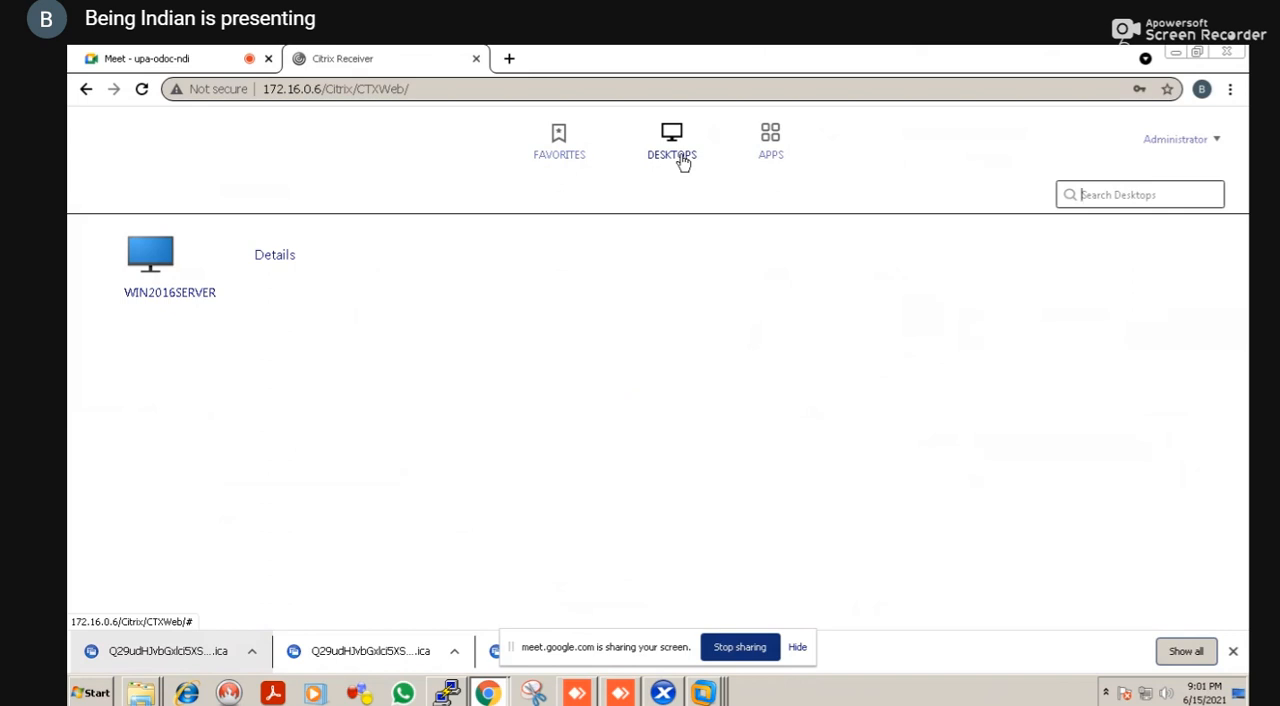
{"action": "left_click", "coordinate": [198, 290]}
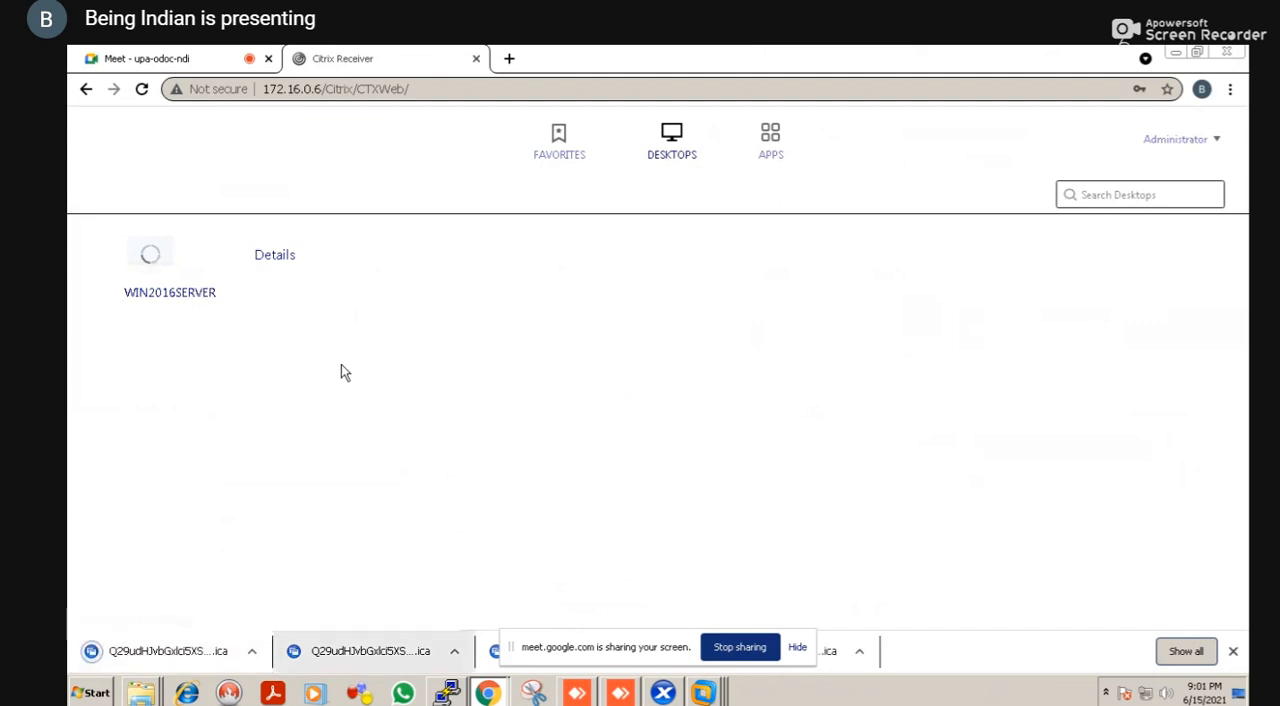
{"action": "left_click", "coordinate": [172, 652]}
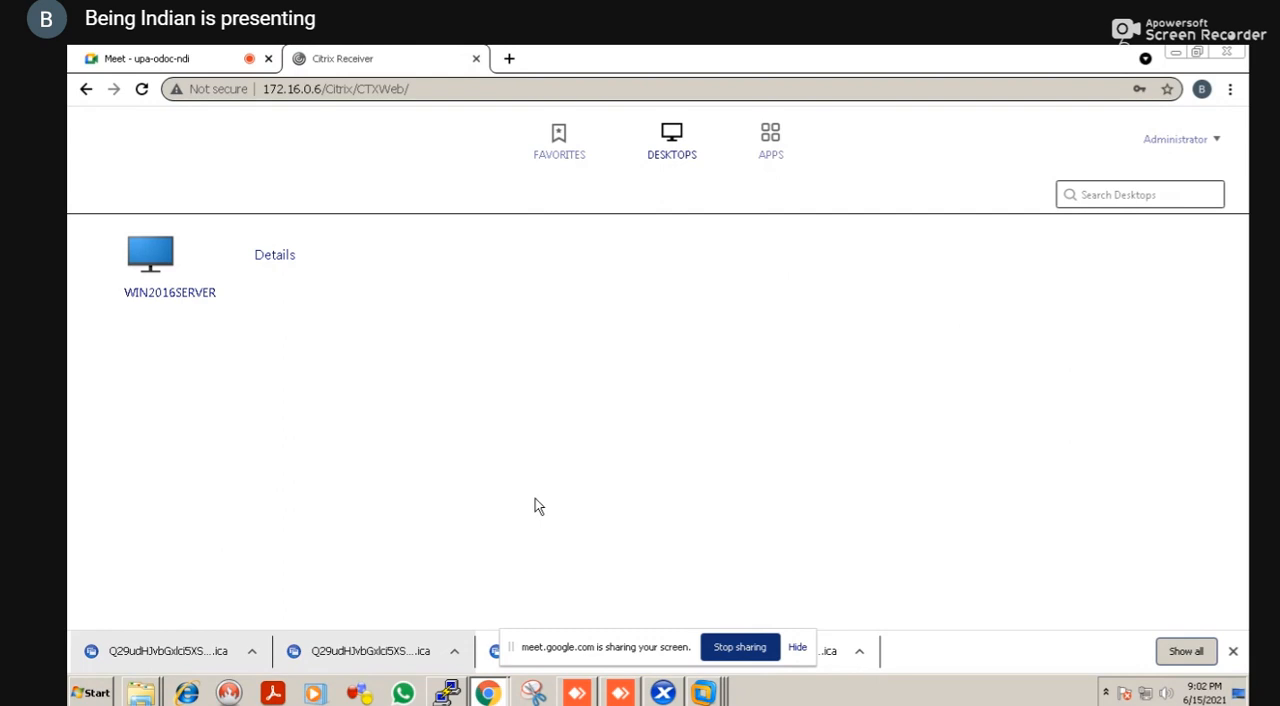
Close Citrix Receiver's Add Account window on the CTXLAB001 console in XenCenter and return to StoreFront in Chrome
{"action": "left_click", "coordinate": [663, 694]}
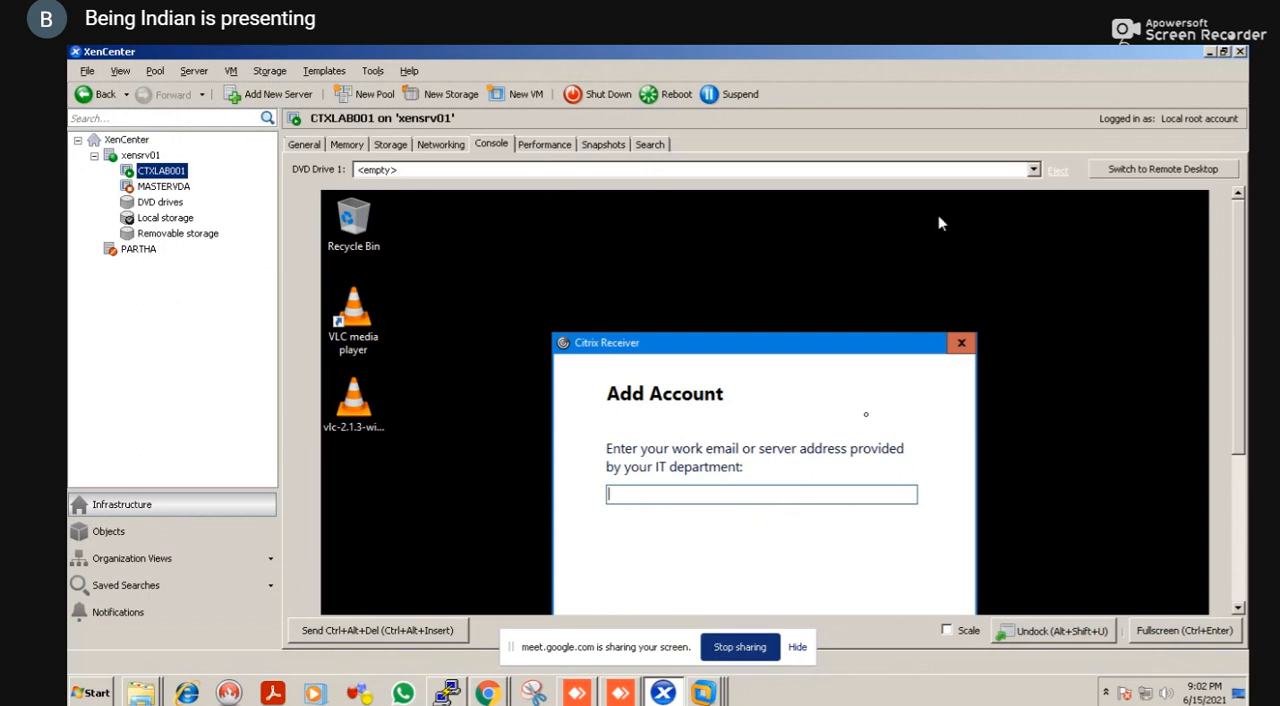
{"action": "left_click", "coordinate": [961, 353]}
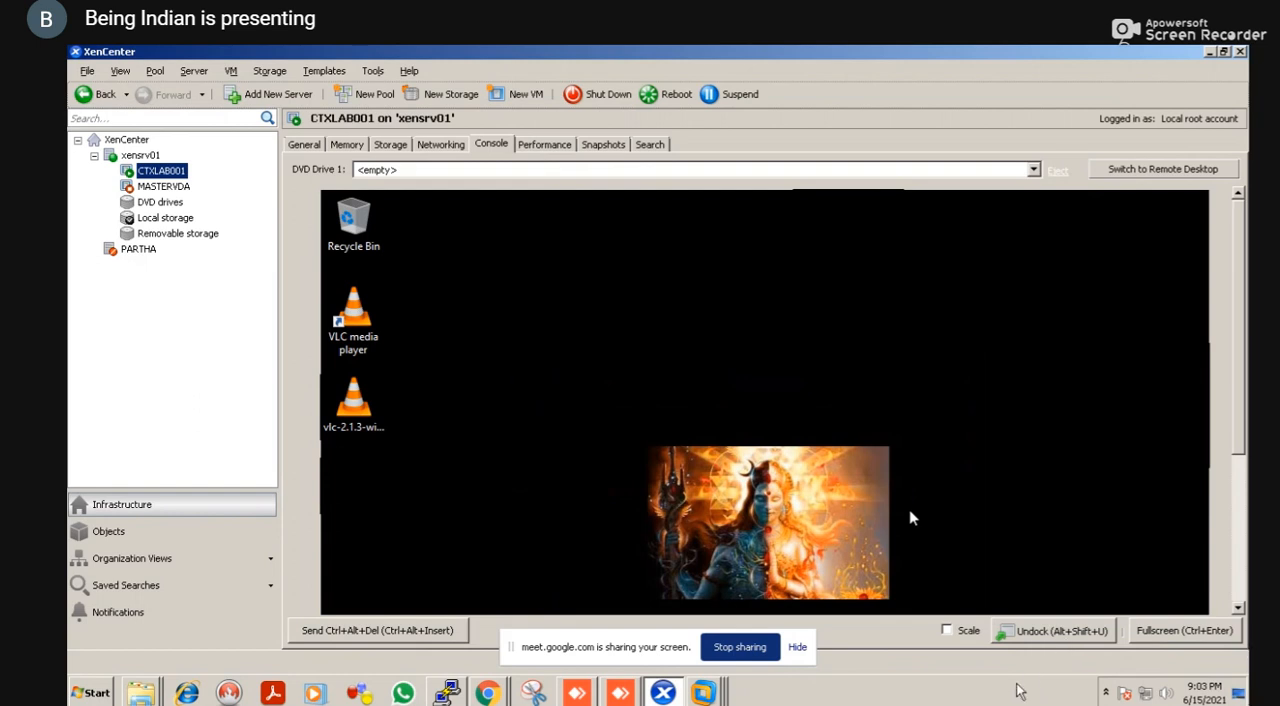
{"action": "left_click", "coordinate": [1001, 704]}
{"action": "key", "text": "alt+Tab"}
{"action": "key", "text": "alt+Tab"}
{"action": "key", "text": "alt+Tab"}
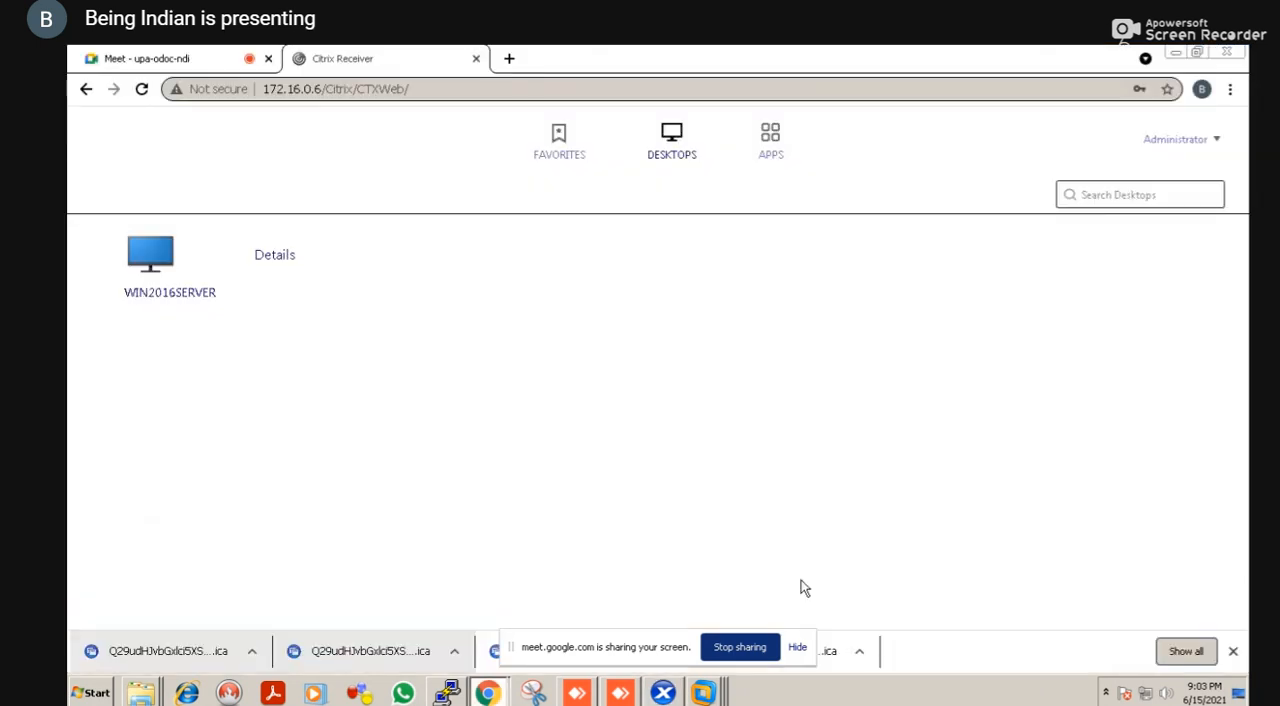
Open the downloaded ICA file again and check the CTXLAB001 console in XenCenter
{"action": "left_click", "coordinate": [156, 640]}
{"action": "key", "text": "alt+Tab"}
{"action": "key", "text": "alt+Tab"}
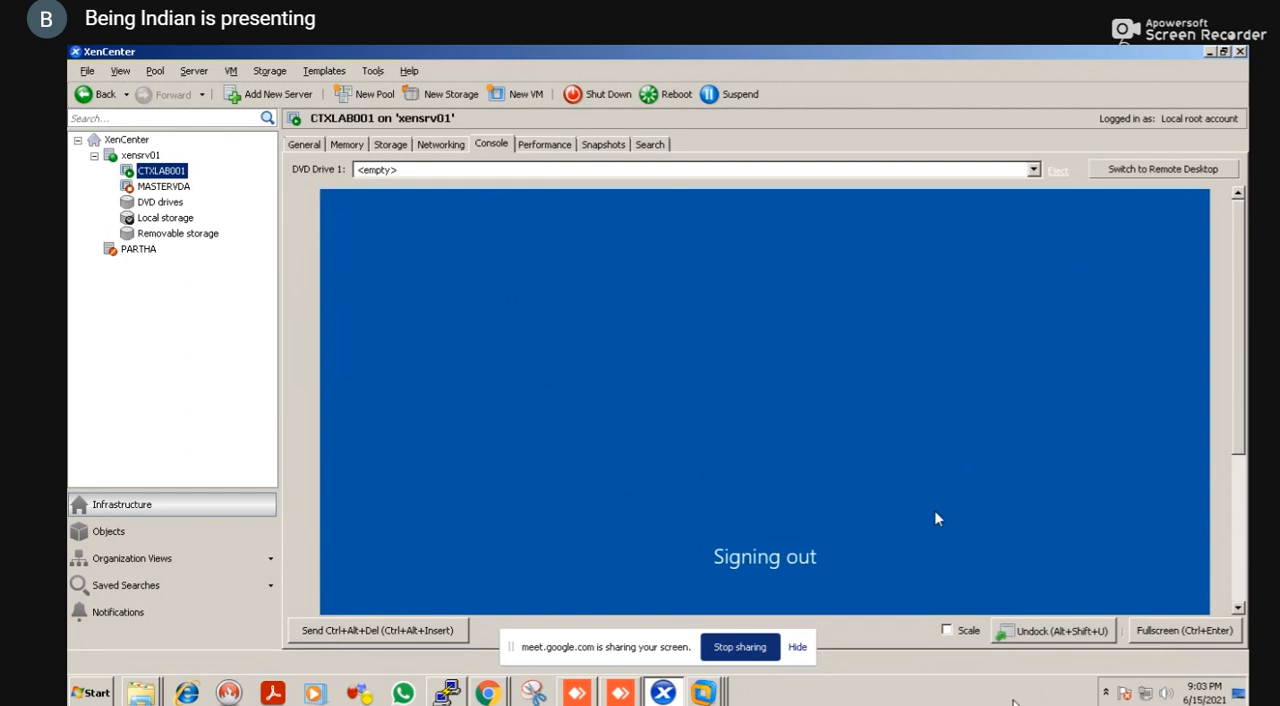
Switch to StoreFront in Chrome, launch the WIN2016SERVER desktop again and open its downloaded ICA file
{"action": "key", "text": "alt+Tab"}
{"action": "key", "text": "Tab"}
{"action": "key", "text": "Tab"}
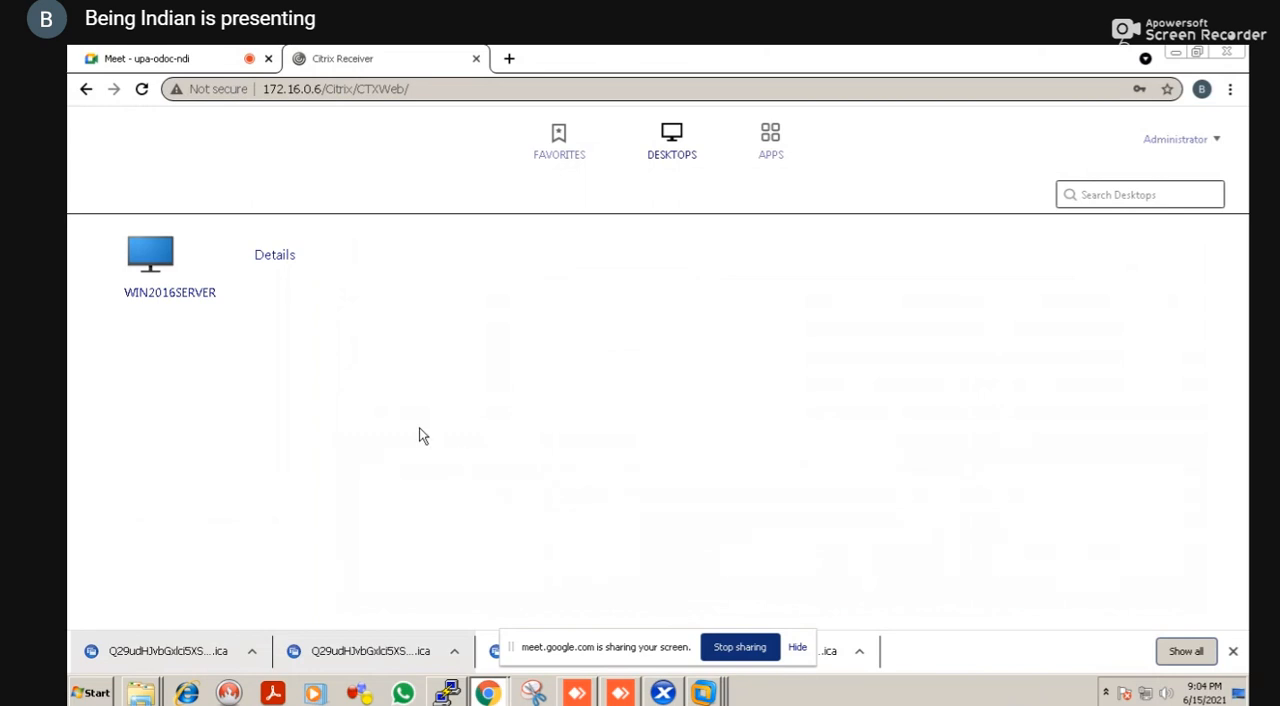
{"action": "left_click", "coordinate": [202, 302]}
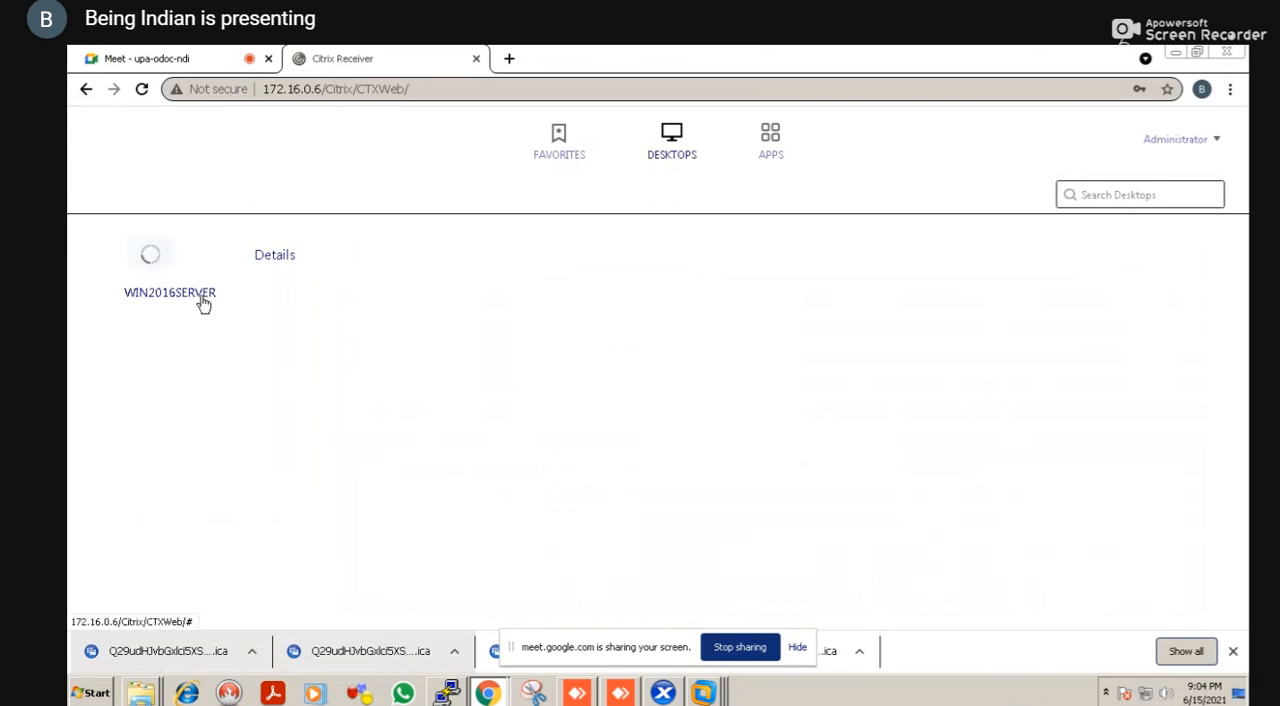
{"action": "right_click", "coordinate": [259, 444]}
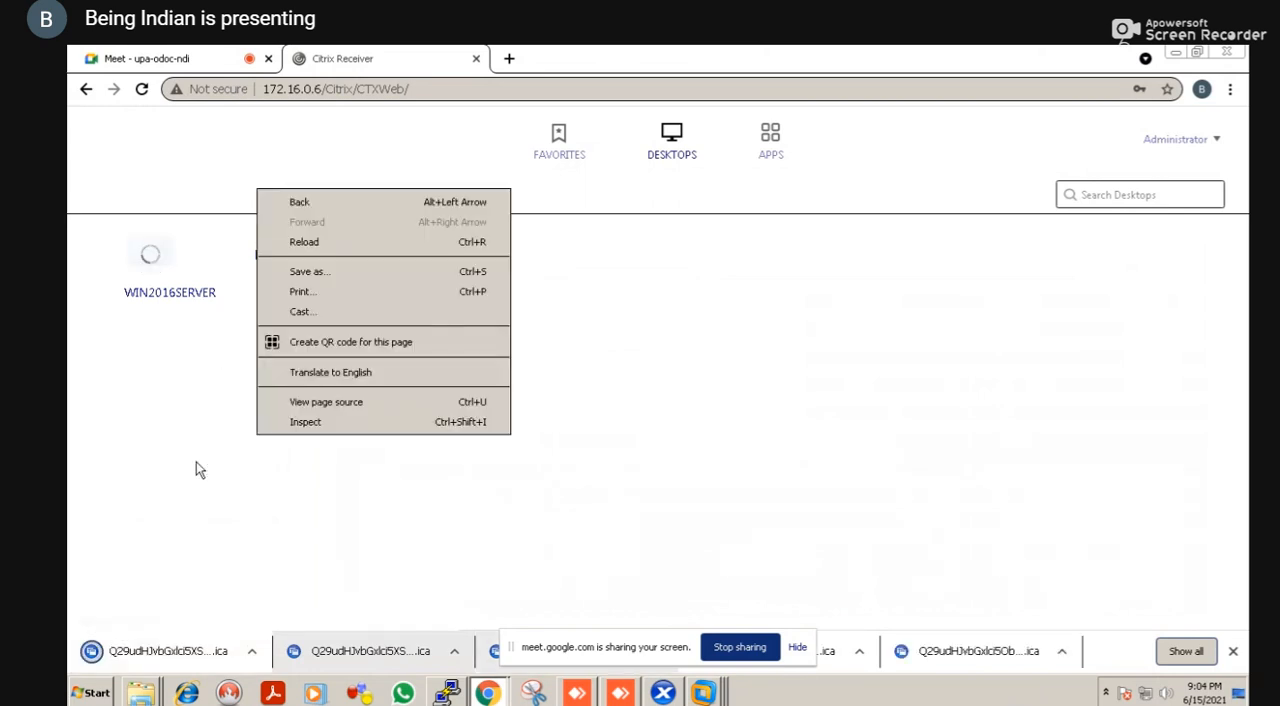
{"action": "left_click", "coordinate": [168, 489]}
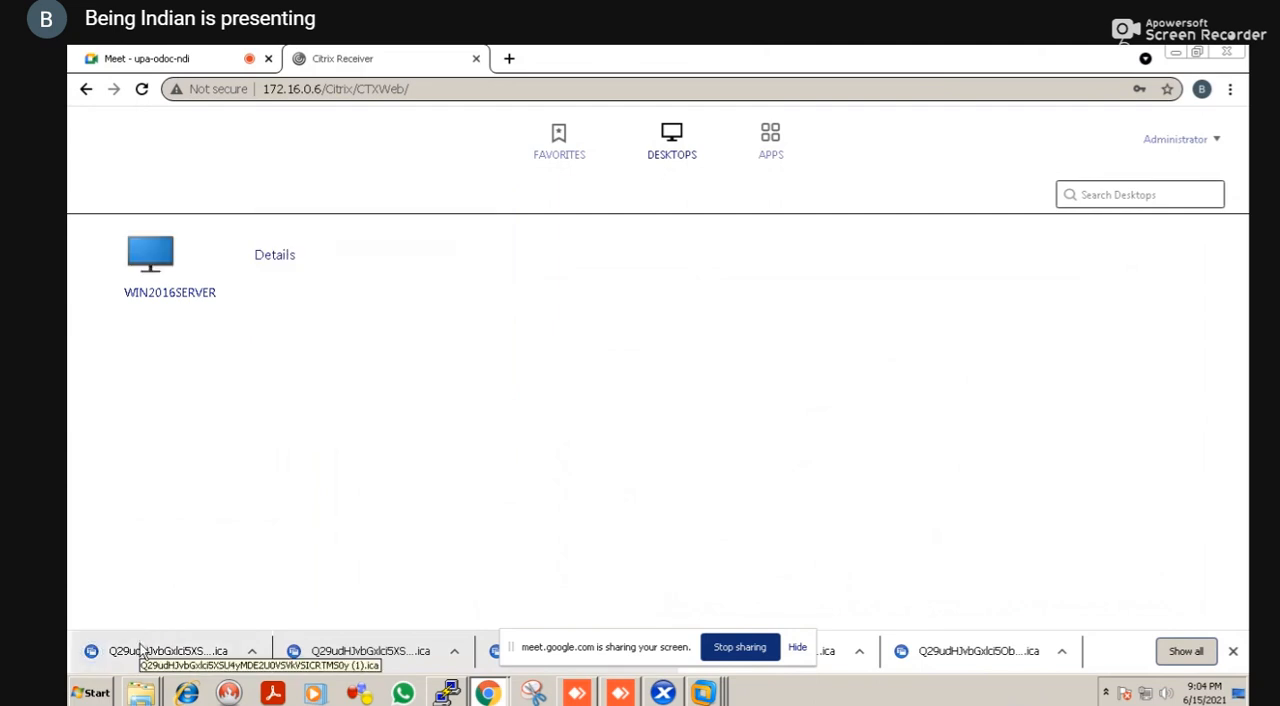
{"action": "left_click", "coordinate": [140, 648]}
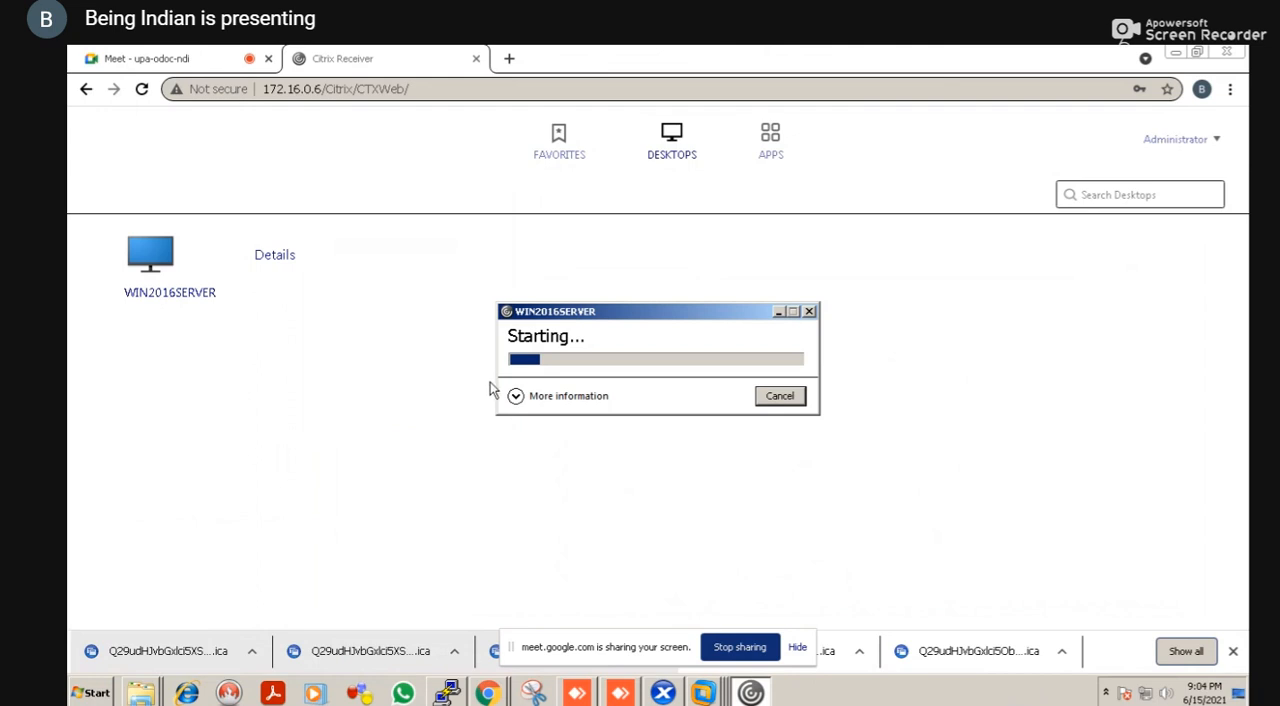
Switch to VMware Workstation, examine the FINANCEDG delivery group in Citrix Studio on XenDesktop DDC and minimize the window
{"action": "key", "text": "alt+Tab"}
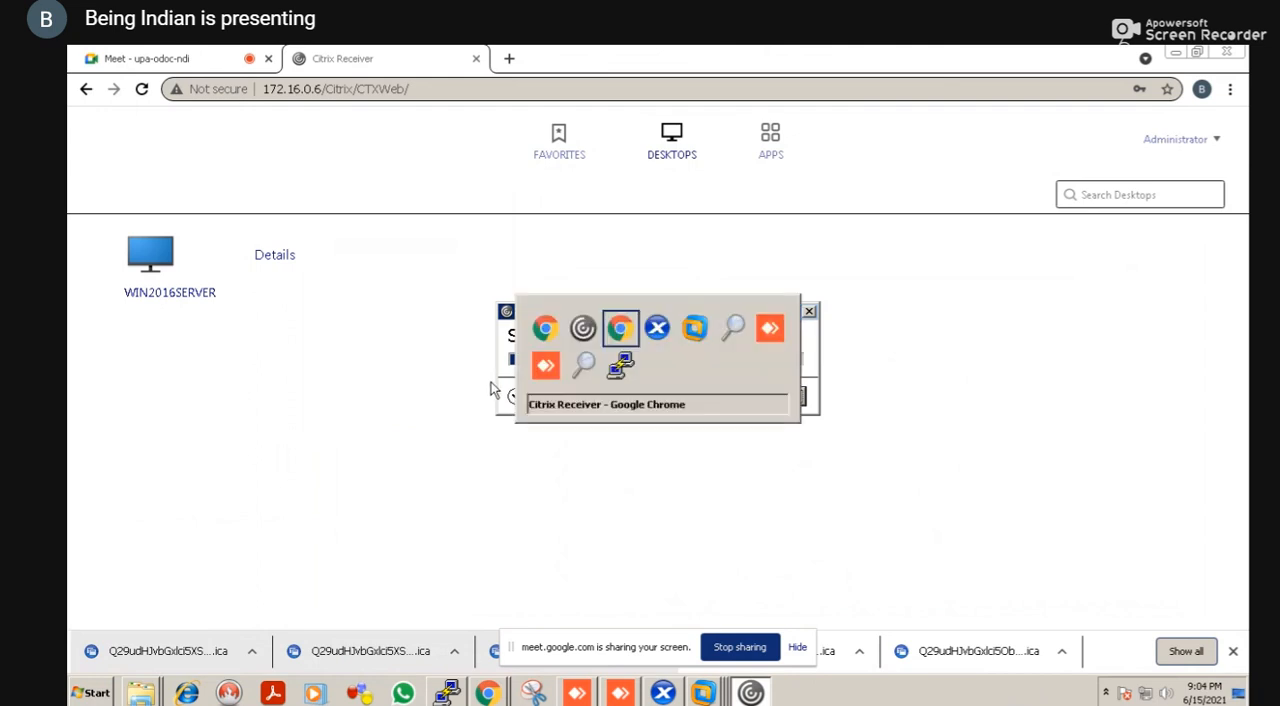
{"action": "key", "text": "alt+Tab"}
{"action": "key", "text": "alt+Tab"}
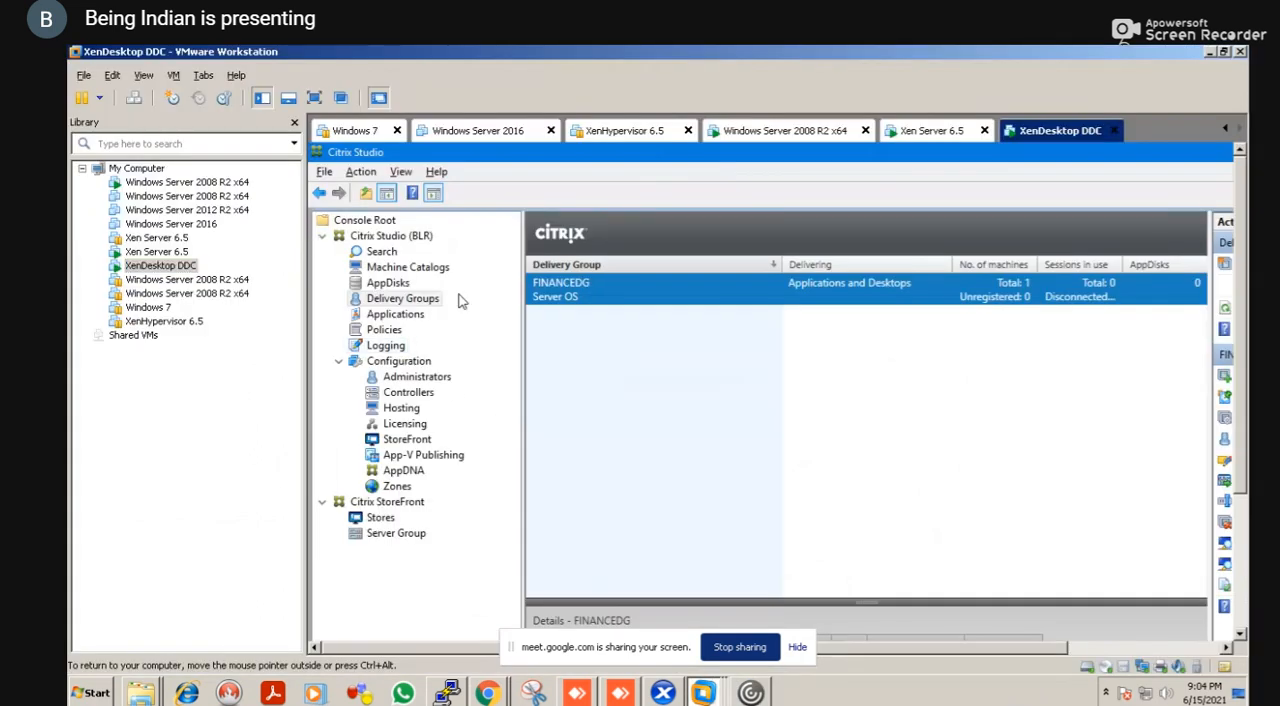
{"action": "right_click", "coordinate": [543, 319]}
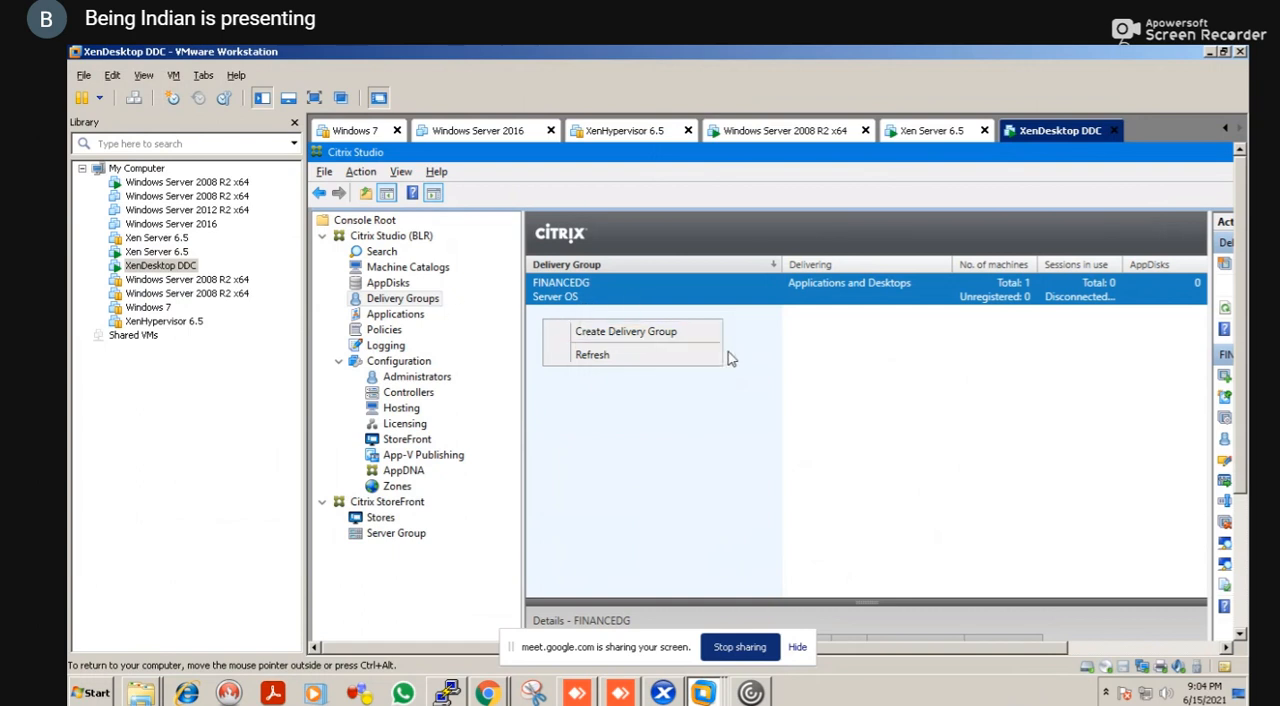
{"action": "left_click", "coordinate": [837, 365]}
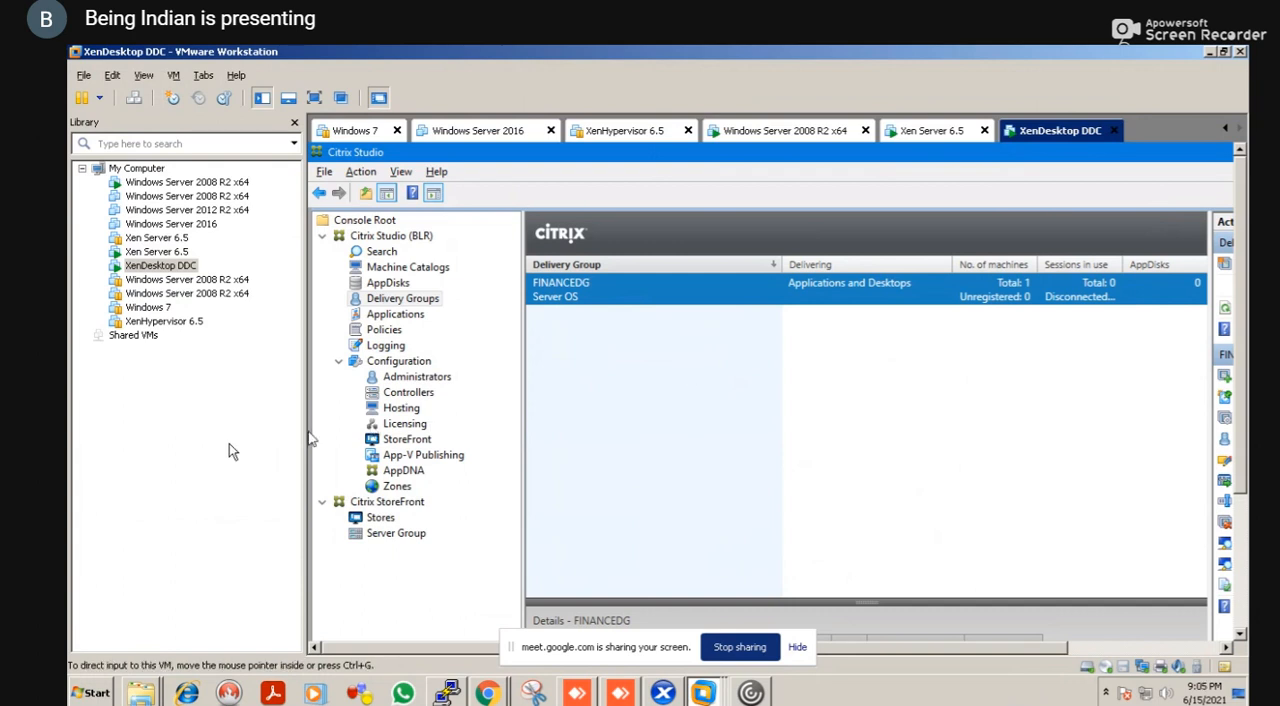
{"action": "key", "text": "alt+Tab"}
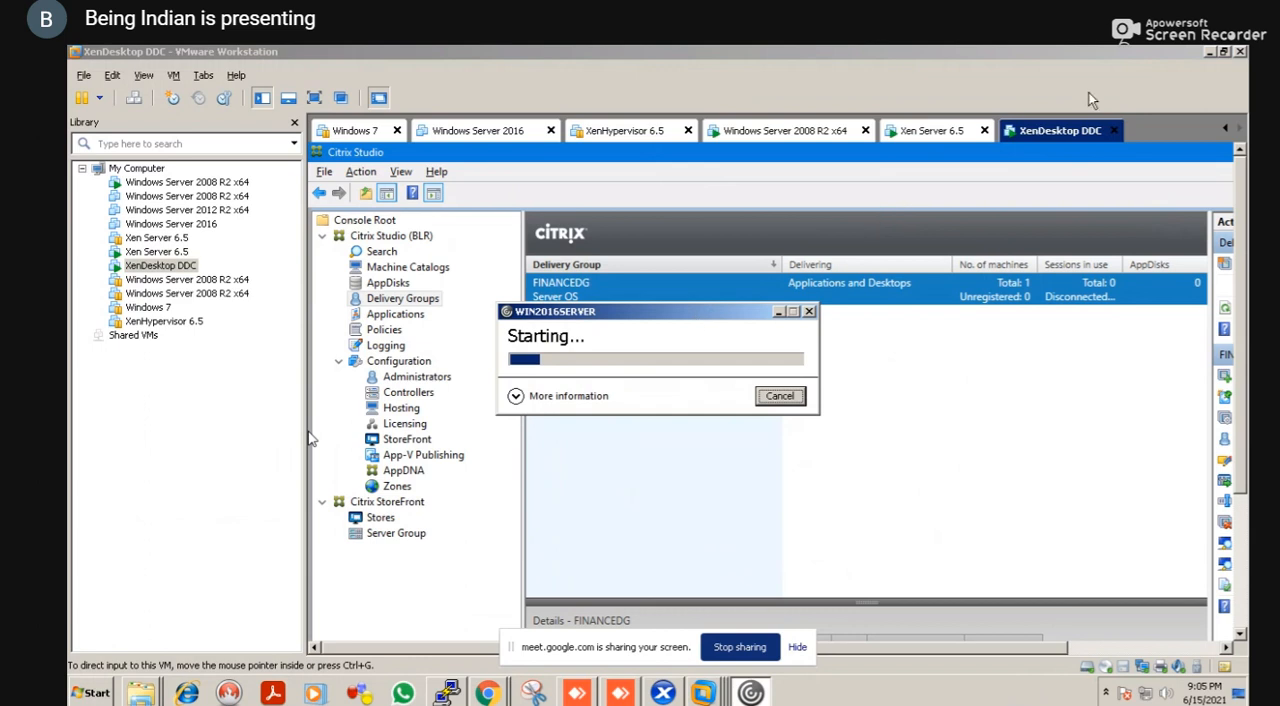
{"action": "left_click", "coordinate": [1211, 52]}
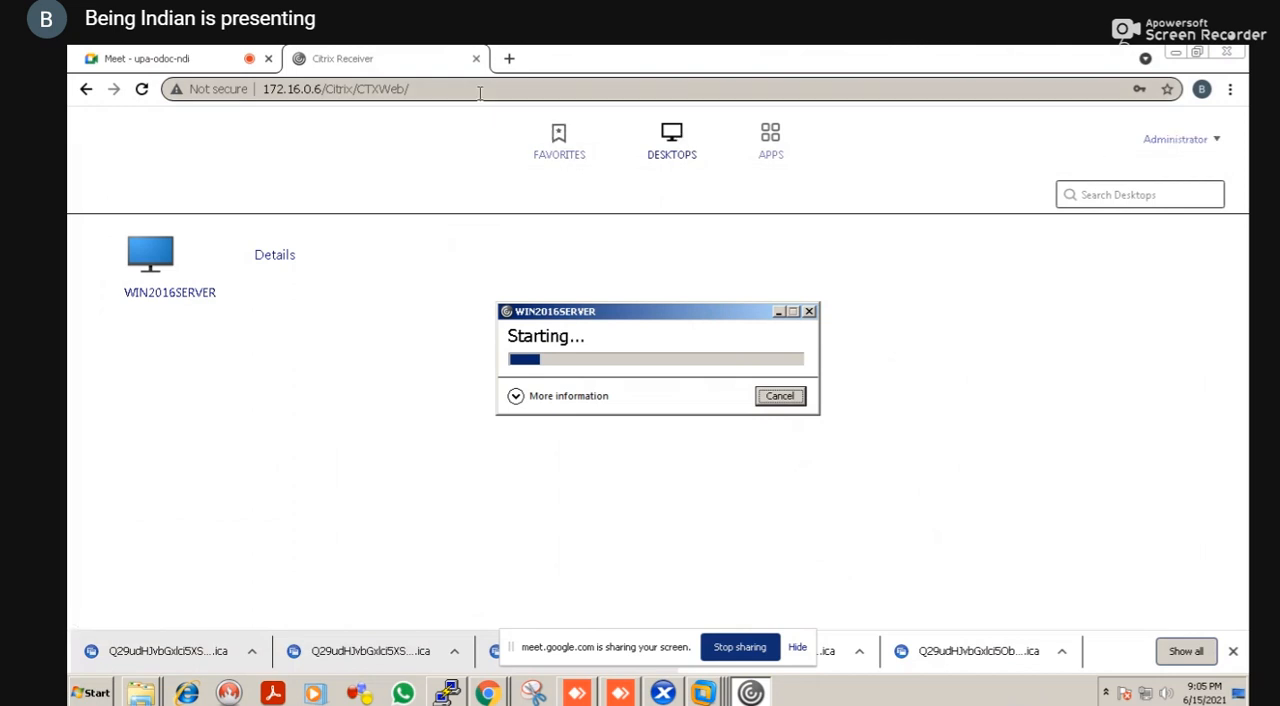
Open the Citrix Director site at 172.16.0.6/director in a new browser tab
{"action": "left_click", "coordinate": [510, 59]}
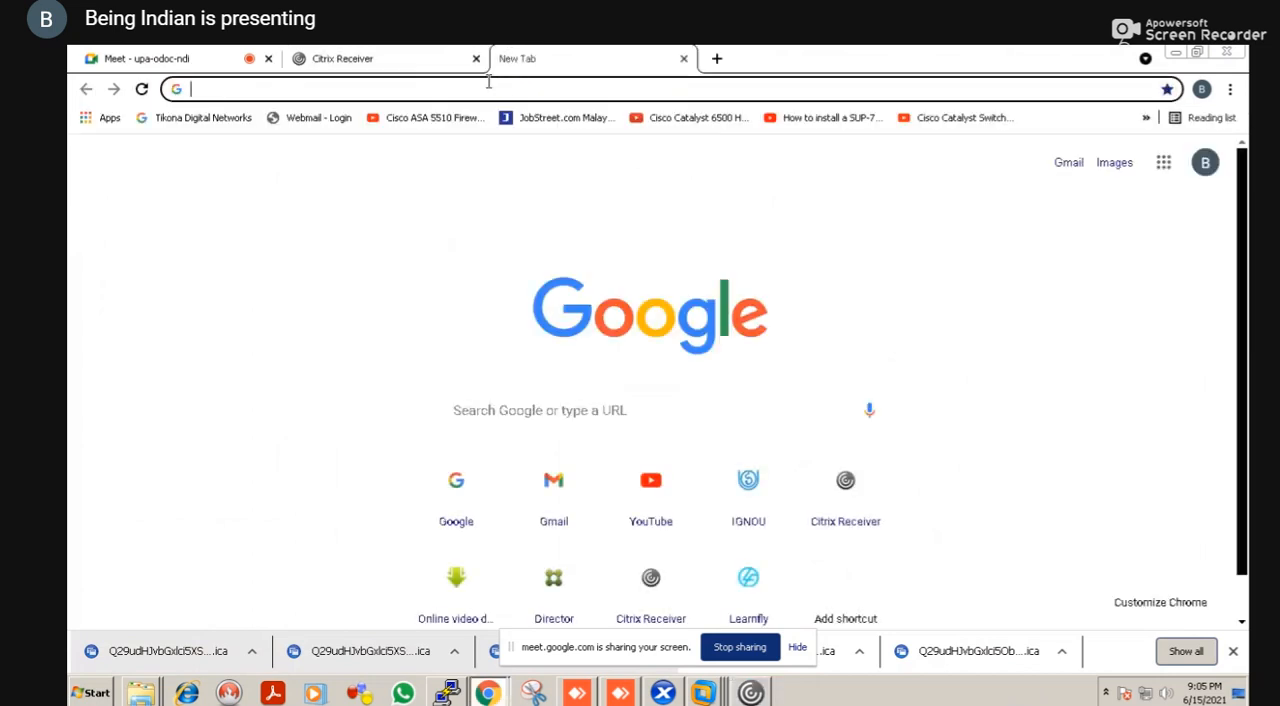
{"action": "type", "text": "17"}
{"action": "key", "text": "Right"}
{"action": "key", "text": "BackSpace"}
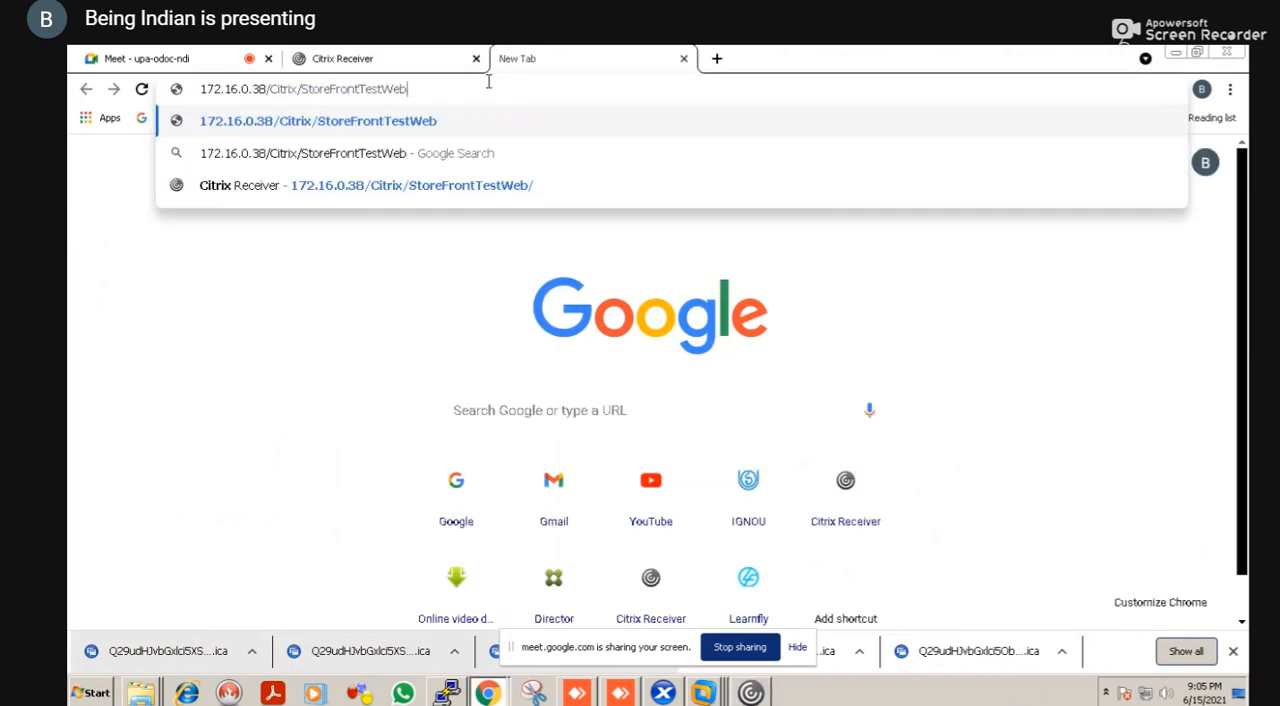
{"action": "key", "text": "BackSpace"}
{"action": "key", "text": "BackSpace"}
{"action": "key", "text": "BackSpace"}
{"action": "key", "text": "BackSpace"}
{"action": "key", "text": "BackSpace"}
{"action": "key", "text": "BackSpace"}
{"action": "key", "text": "BackSpace"}
{"action": "key", "text": "BackSpace"}
{"action": "key", "text": "BackSpace"}
{"action": "key", "text": "BackSpace"}
{"action": "key", "text": "BackSpace"}
{"action": "key", "text": "BackSpace"}
{"action": "key", "text": "BackSpace"}
{"action": "key", "text": "BackSpace"}
{"action": "key", "text": "BackSpace"}
{"action": "key", "text": "BackSpace"}
{"action": "key", "text": "BackSpace"}
{"action": "key", "text": "BackSpace"}
{"action": "key", "text": "BackSpace"}
{"action": "key", "text": "BackSpace"}
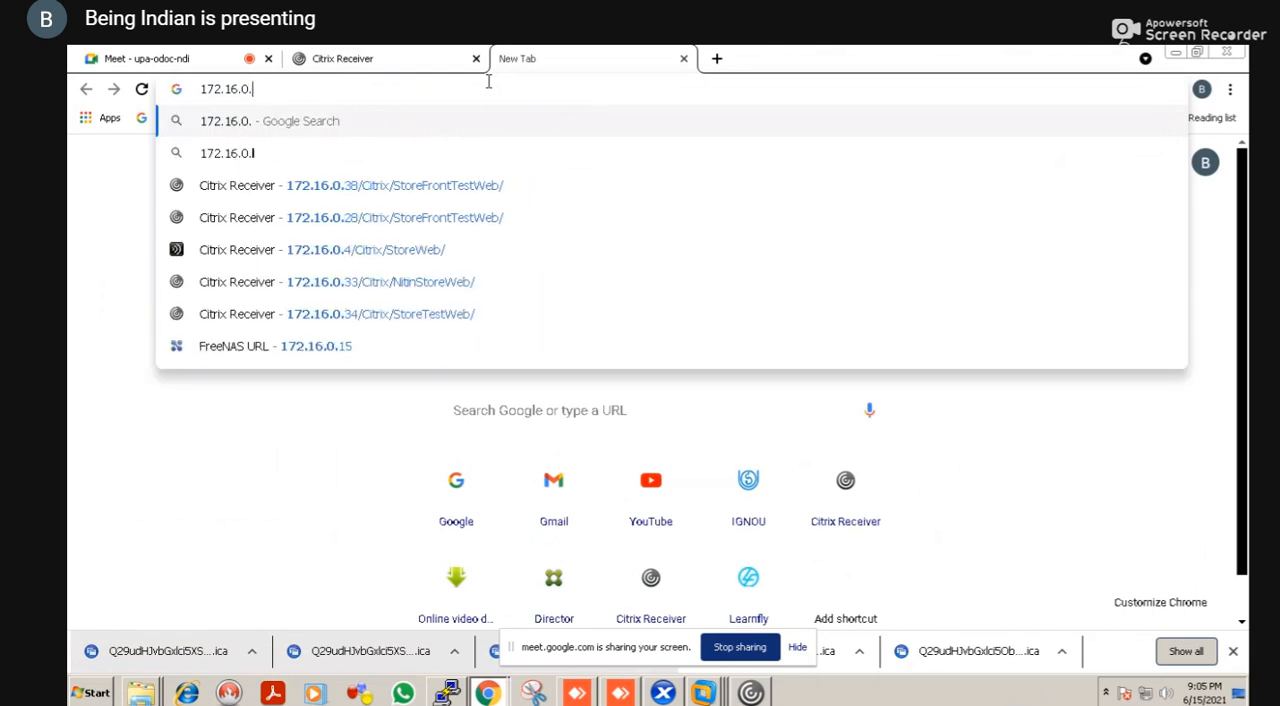
{"action": "type", "text": "6/director"}
{"action": "key", "text": "Return"}
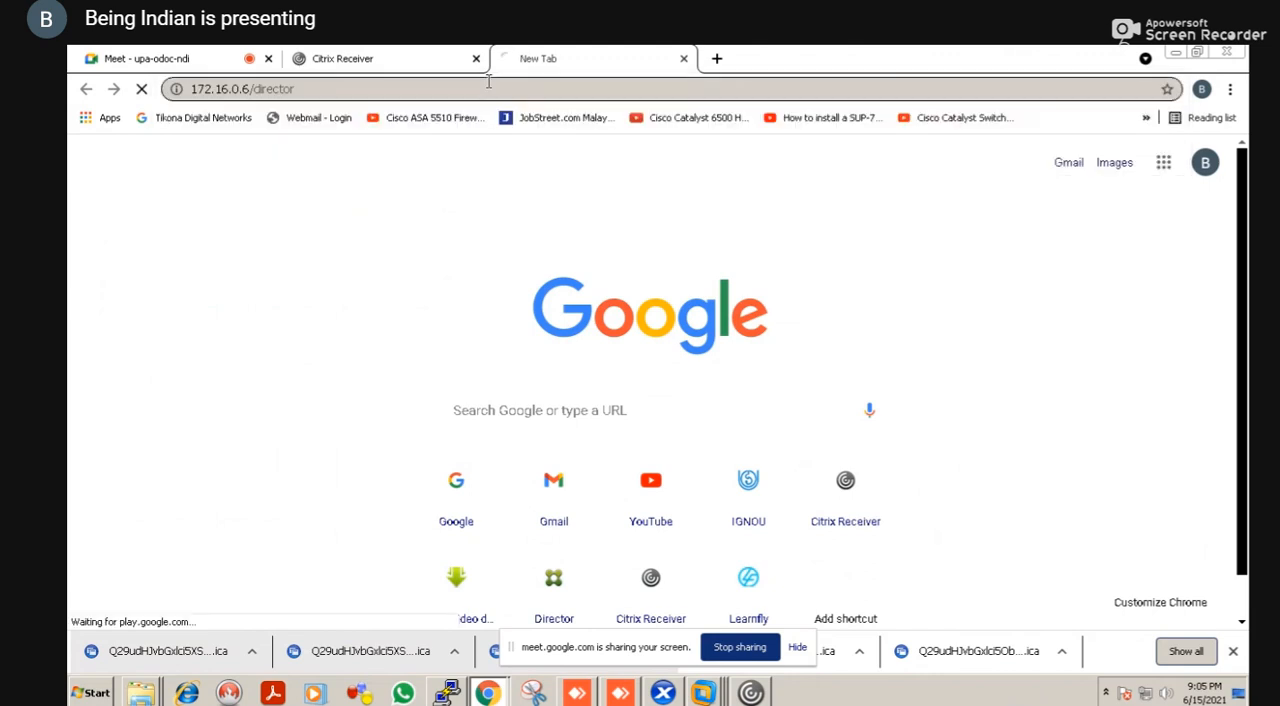
Check the StoreFront page and enter admin as the user name on the Director logon page
{"action": "left_click", "coordinate": [410, 56]}
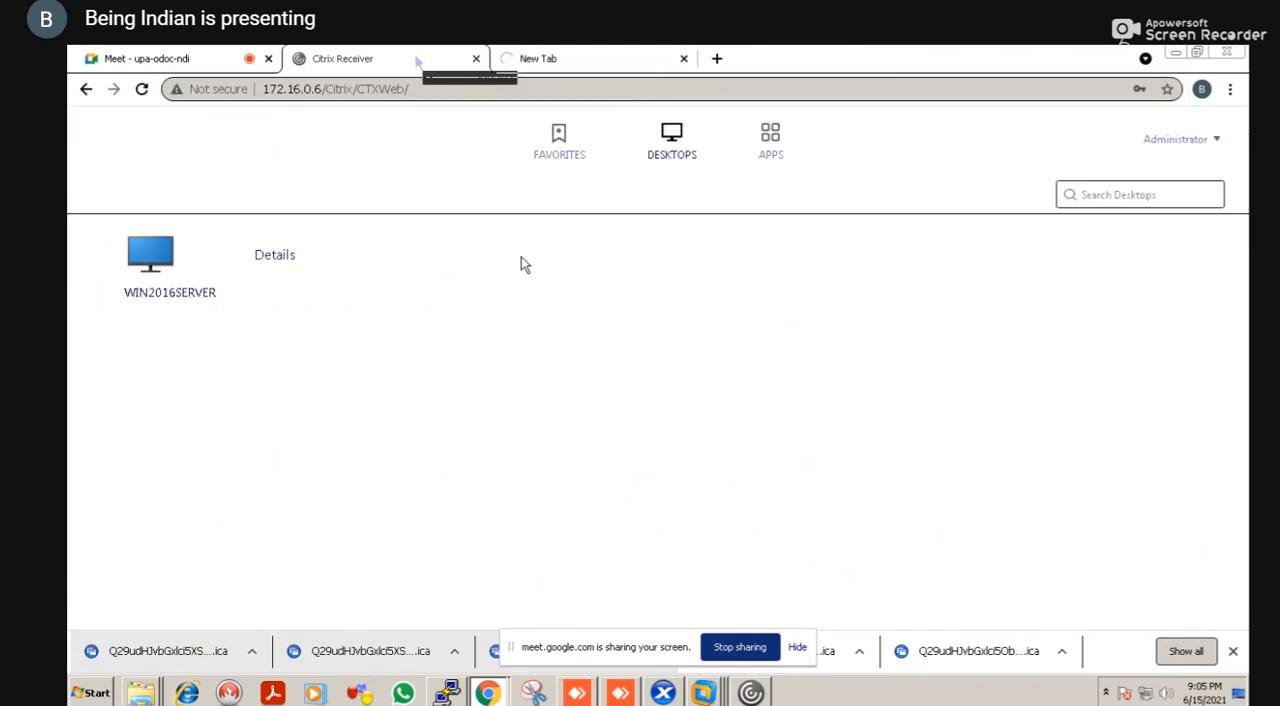
{"action": "left_click", "coordinate": [595, 57]}
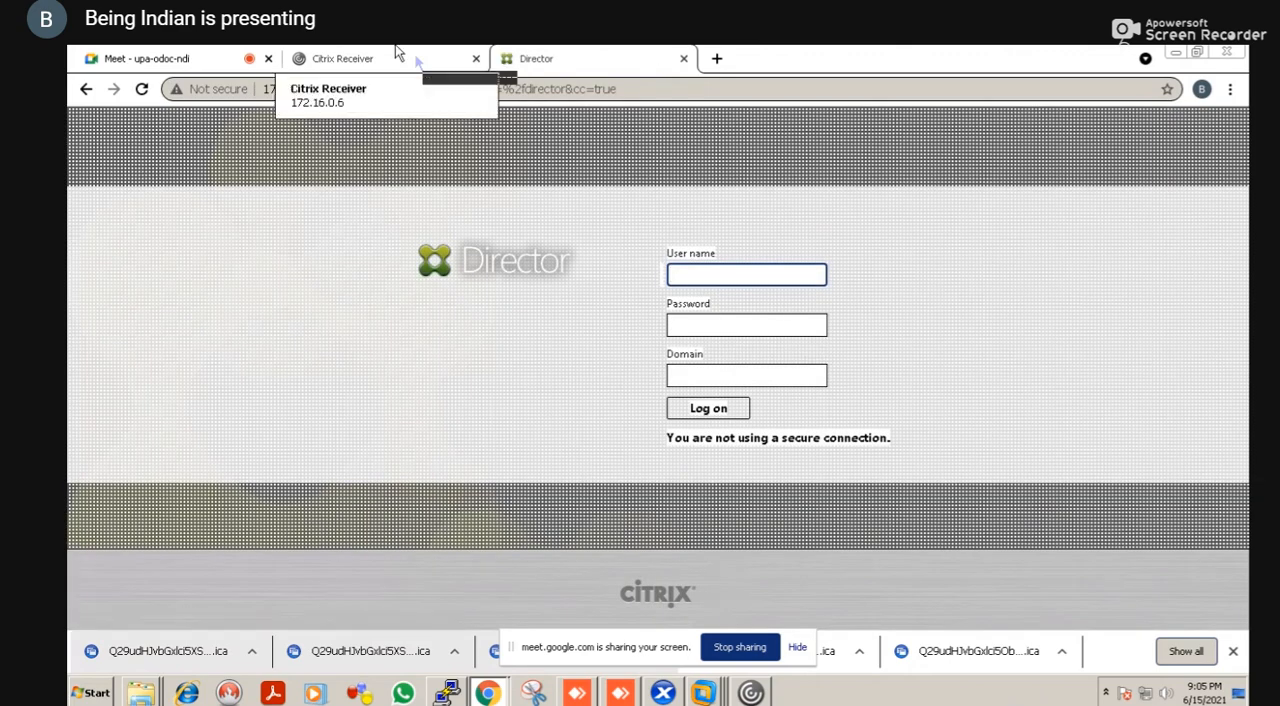
{"action": "left_click", "coordinate": [416, 59]}
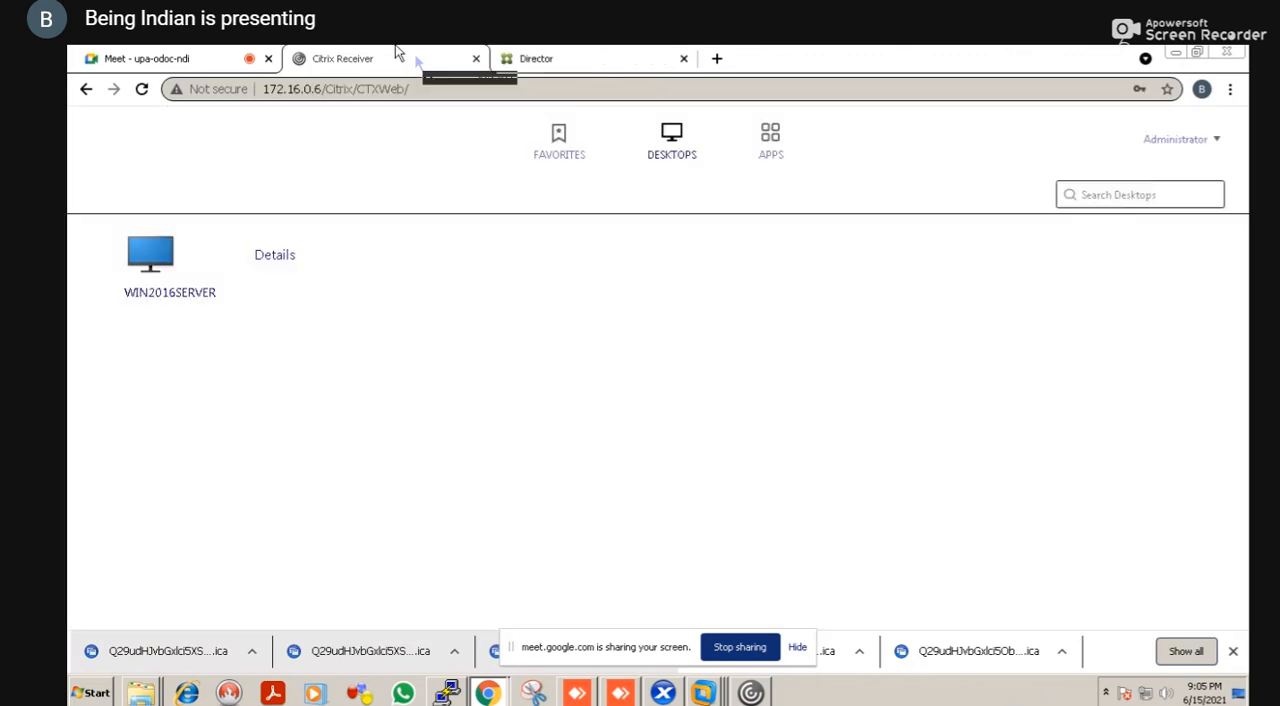
{"action": "left_click", "coordinate": [593, 52]}
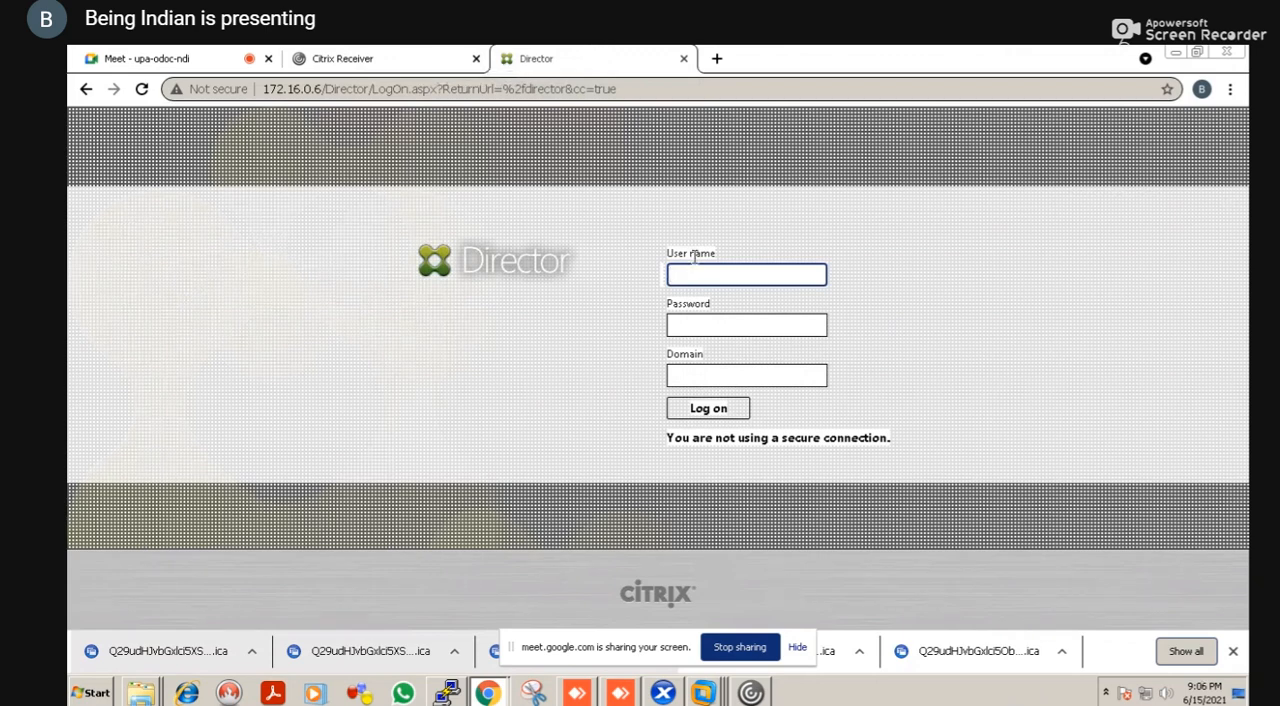
{"action": "type", "text": "ad"}
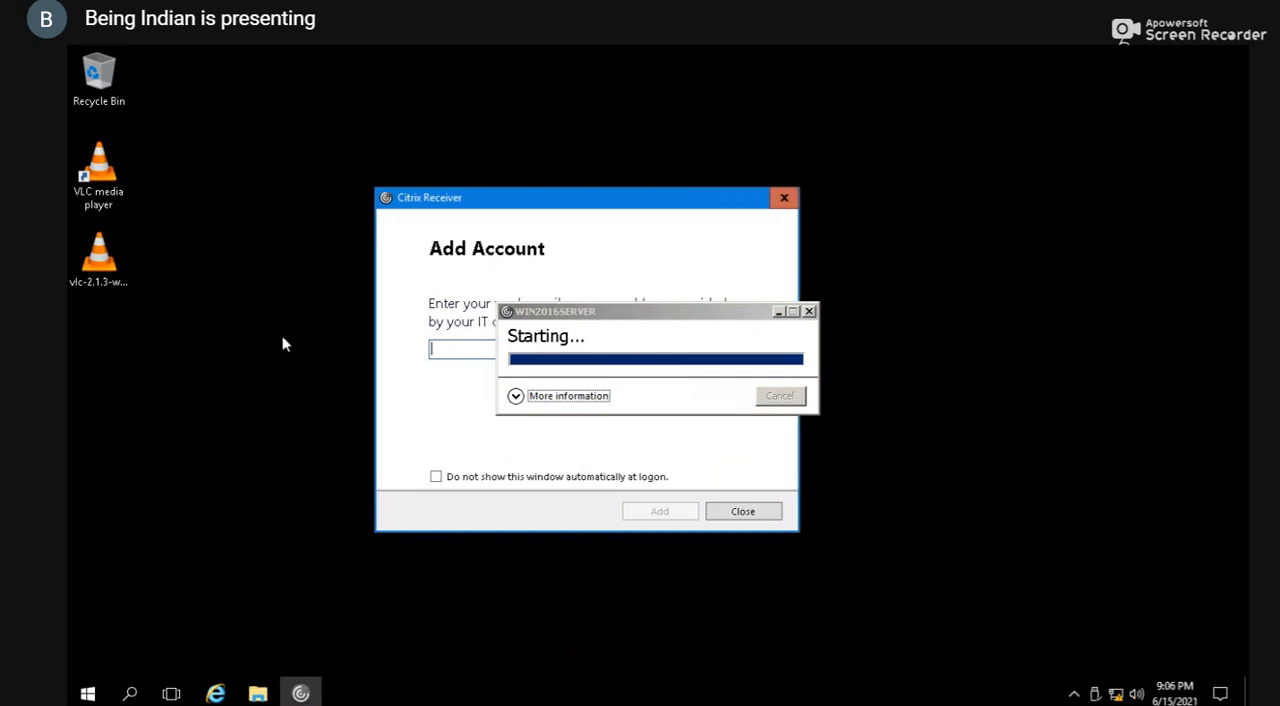
Launch VLC media player in the WIN2016SERVER session, accept its Privacy and Network Access Policy and close the player
{"action": "left_click", "coordinate": [105, 211]}
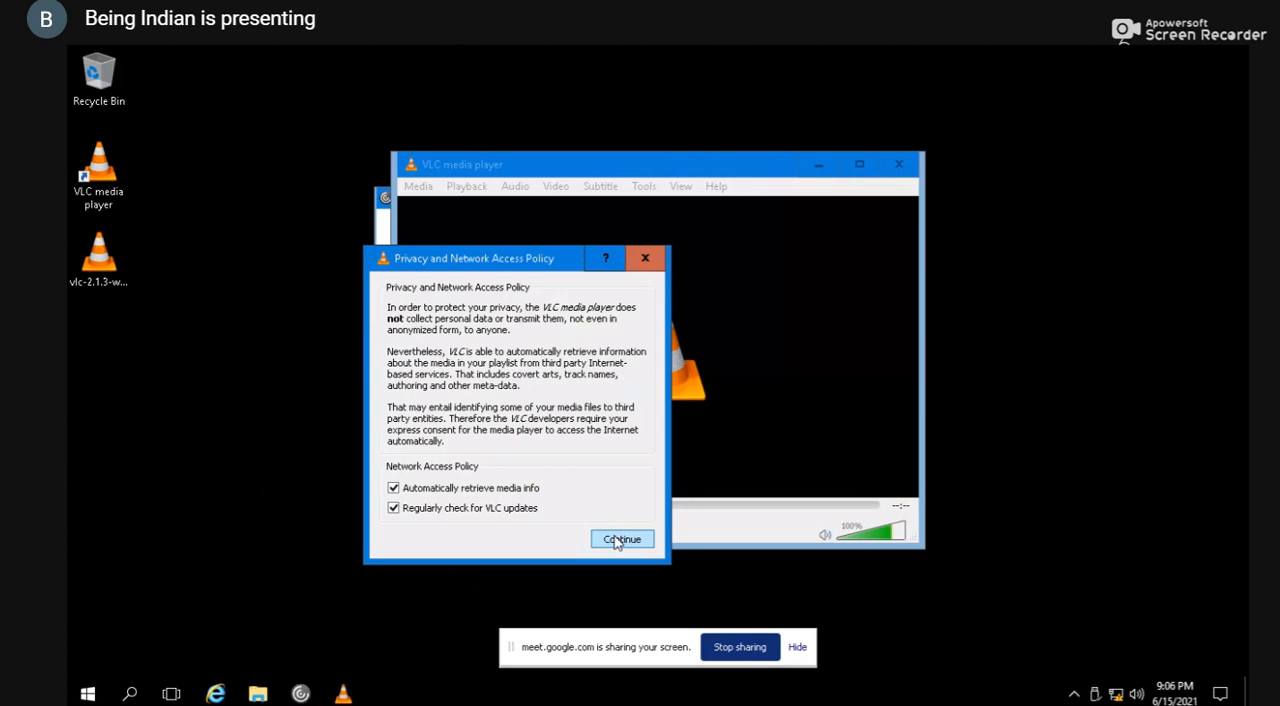
{"action": "left_click", "coordinate": [491, 511]}
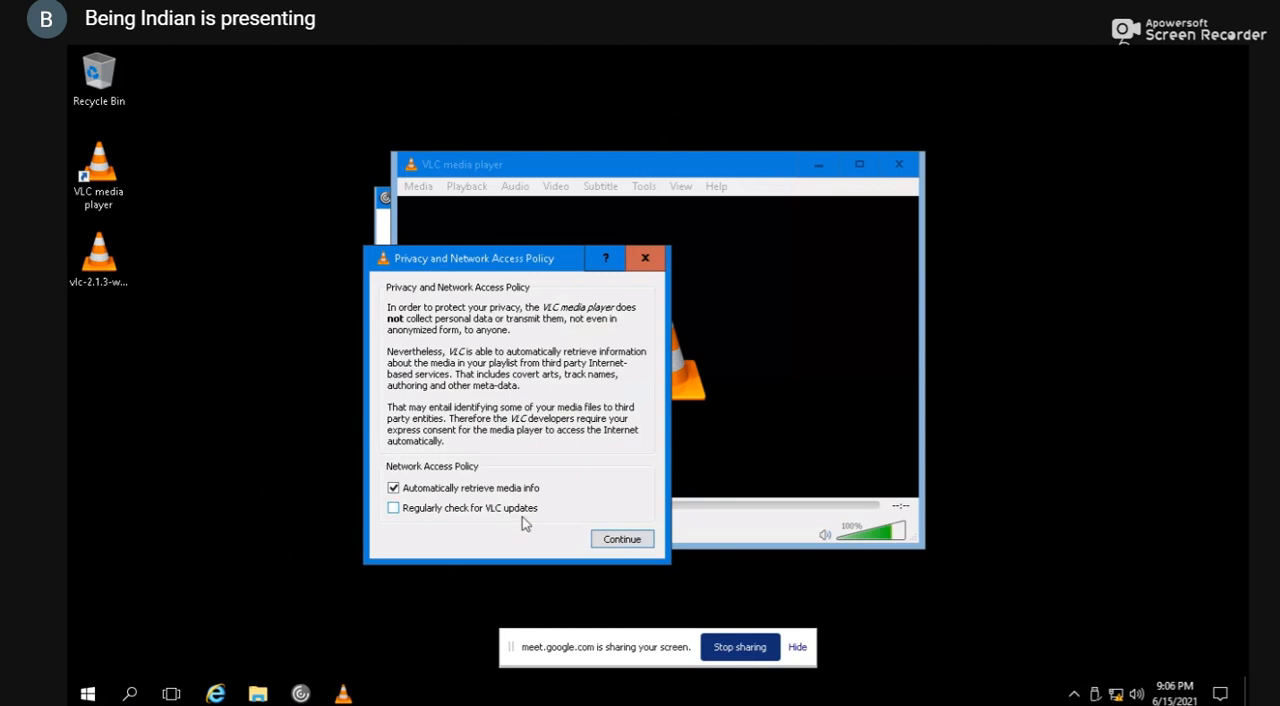
{"action": "left_click", "coordinate": [618, 540]}
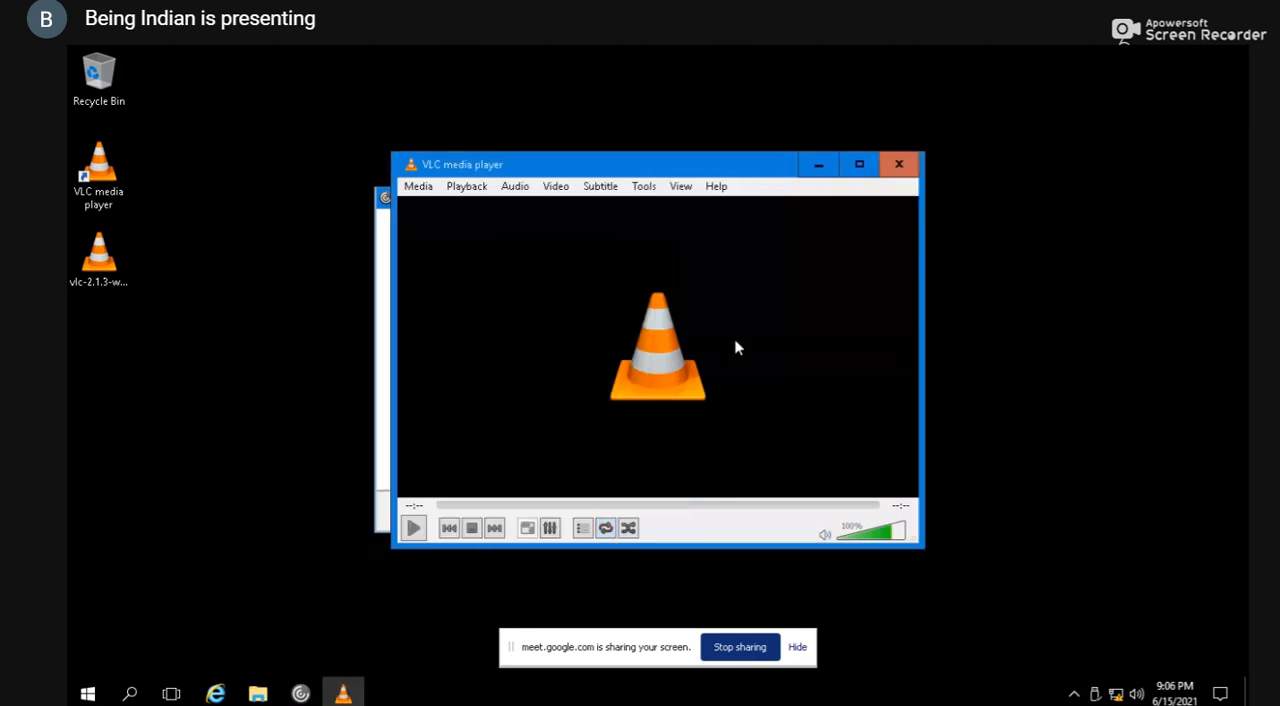
{"action": "left_click", "coordinate": [901, 165]}
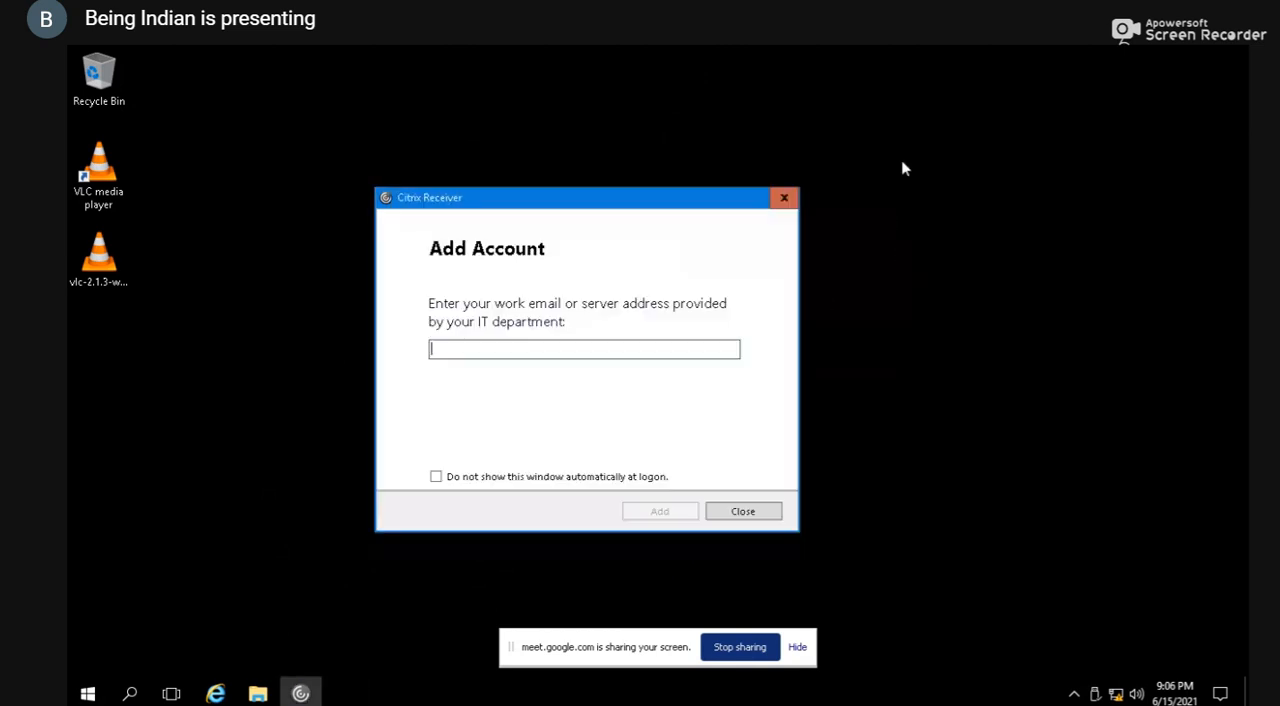
Close Citrix Receiver's Add Account window and end the WIN2016SERVER session with the logoff command
{"action": "left_click", "coordinate": [782, 198]}
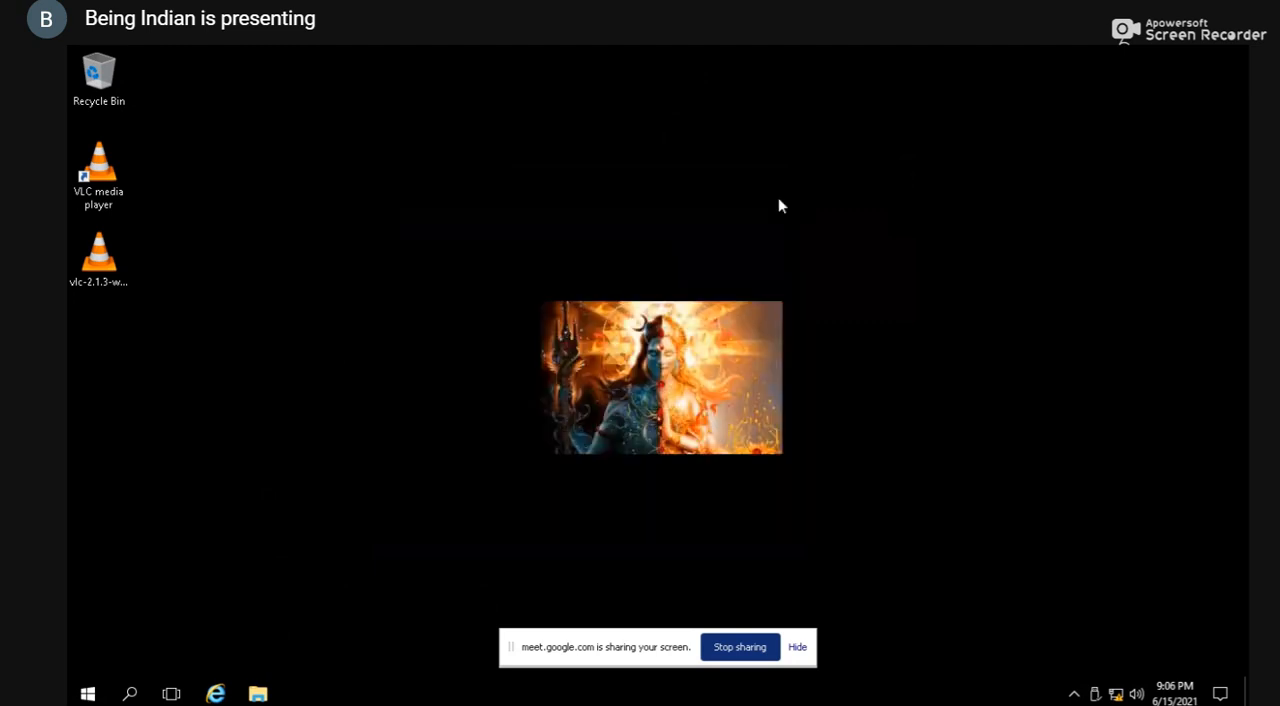
{"action": "key", "text": "super+r"}
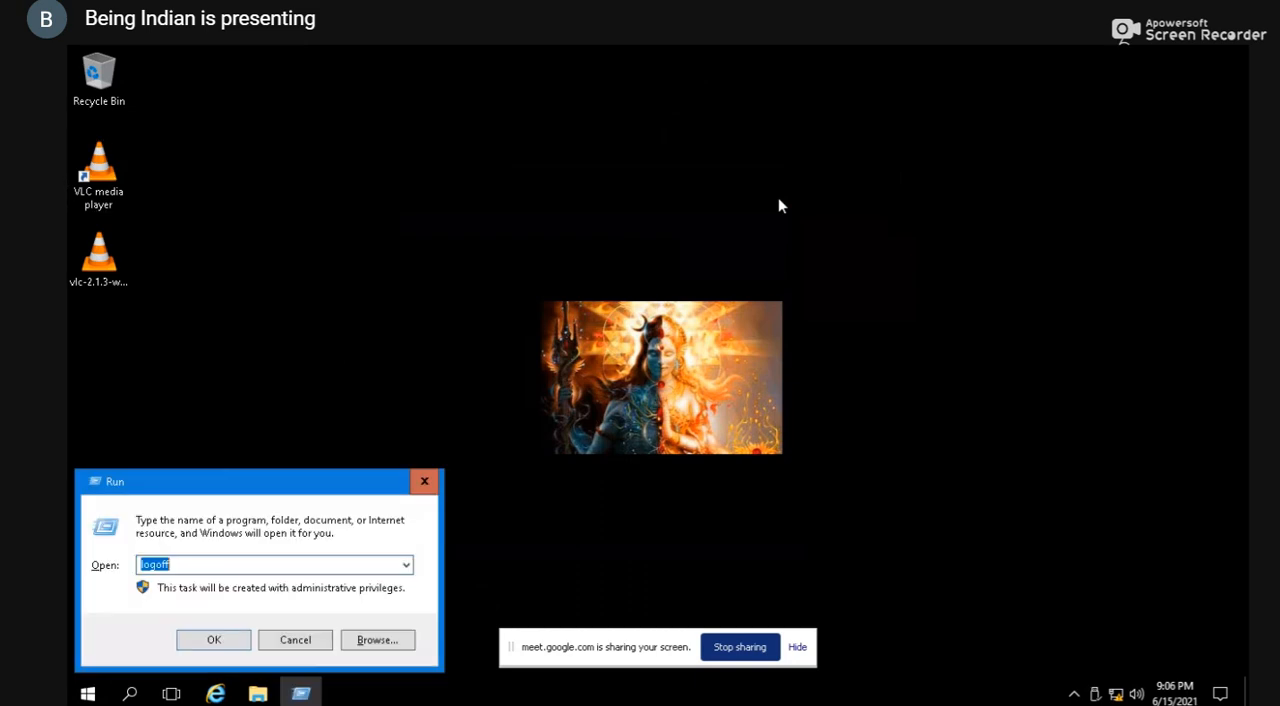
{"action": "key", "text": "Return"}
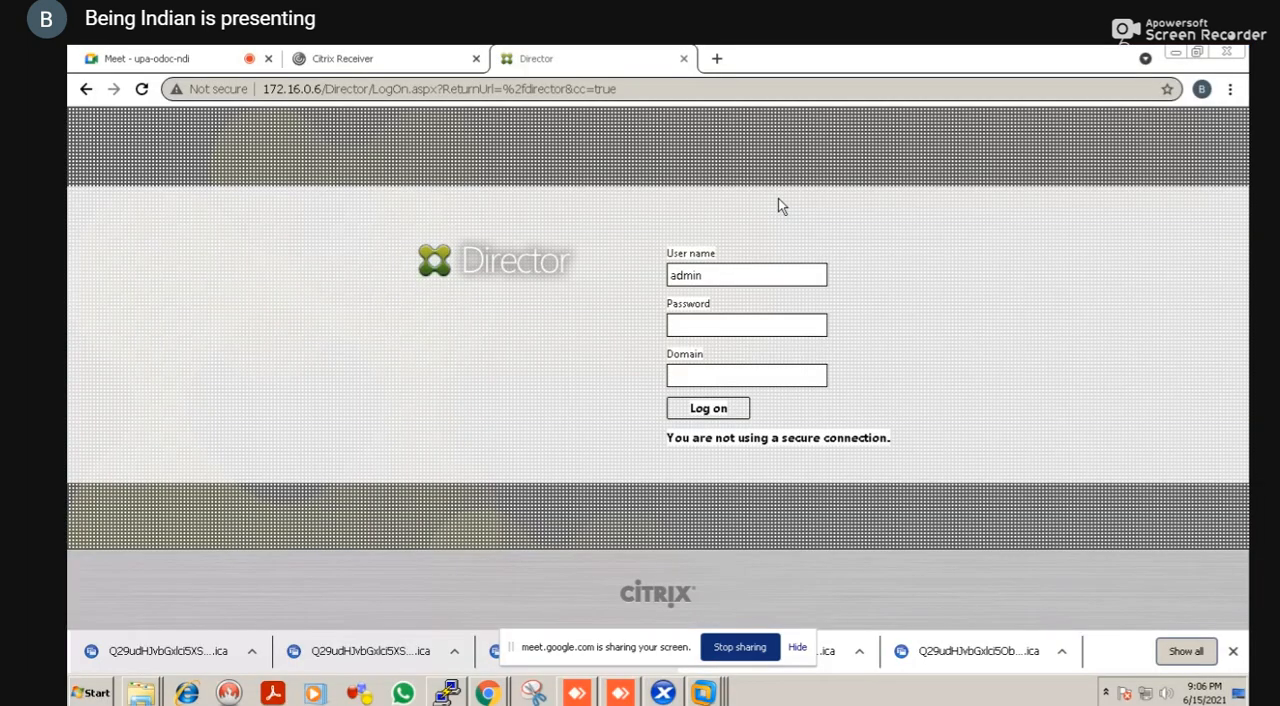
Check Citrix Studio in VMware Workstation and the CTXLAB001 console in XenCenter
{"action": "key", "text": "alt+Tab"}
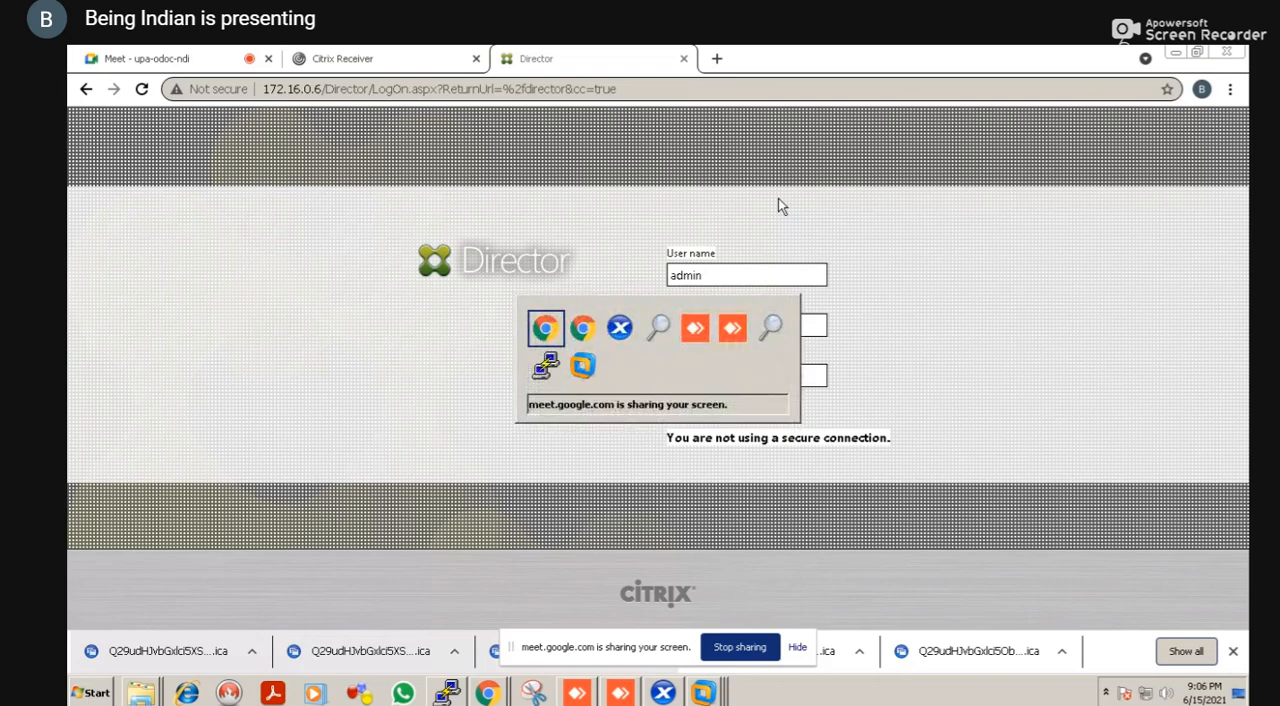
{"action": "key", "text": "alt+Tab"}
{"action": "key", "text": "alt+Tab"}
{"action": "key", "text": "alt+Tab"}
{"action": "key", "text": "alt+Tab"}
{"action": "key", "text": "alt+Tab"}
{"action": "key", "text": "alt+Tab"}
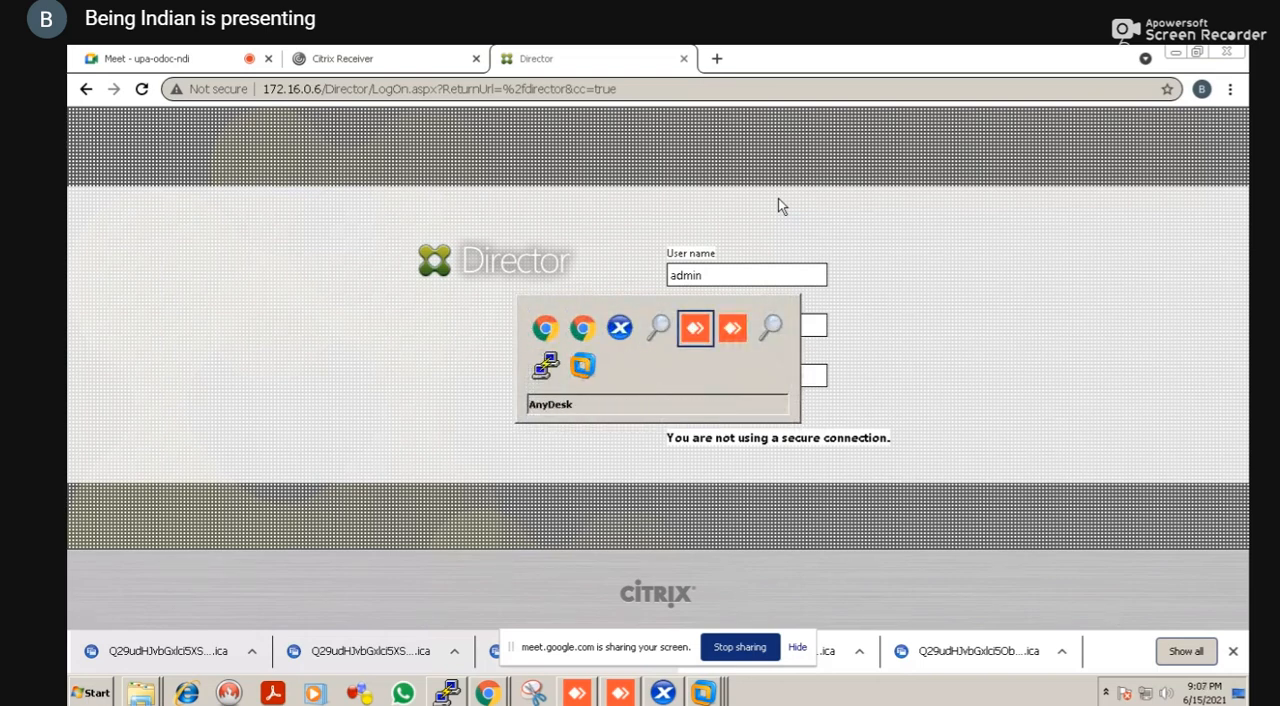
{"action": "key", "text": "alt+Tab"}
{"action": "key", "text": "alt+Tab"}
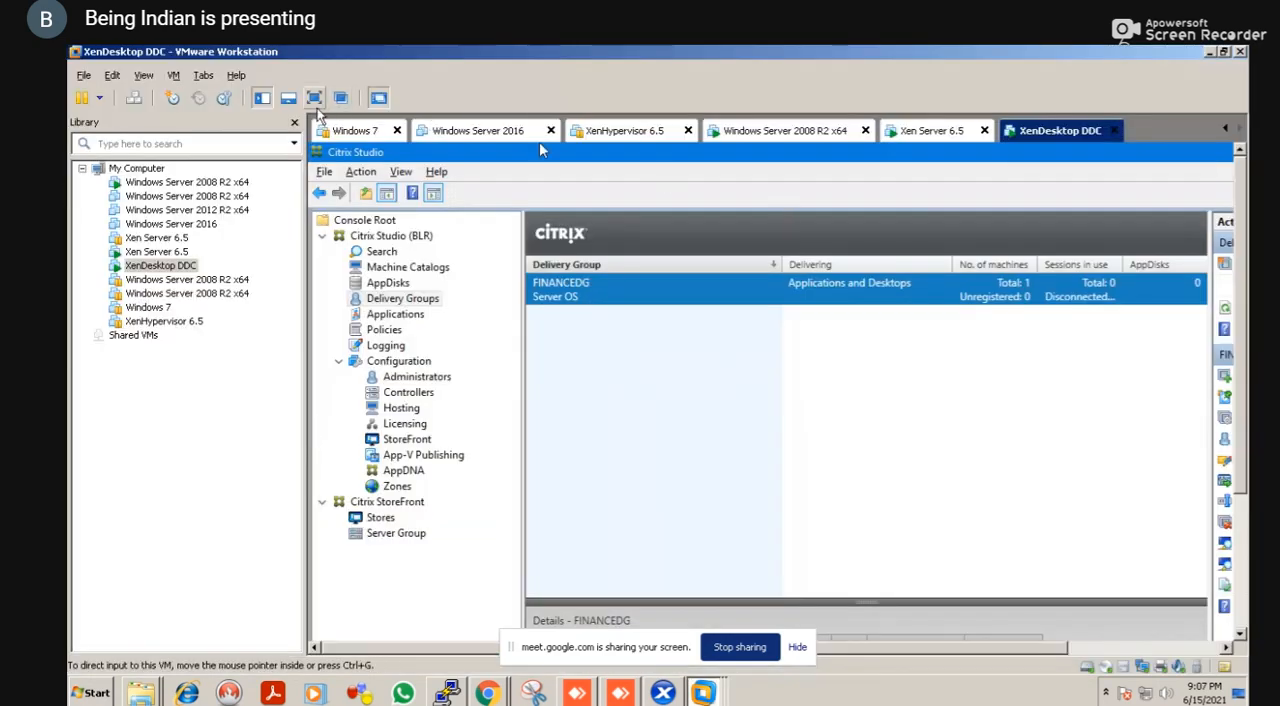
{"action": "key", "text": "alt+Tab"}
{"action": "key", "text": "alt+Tab"}
{"action": "key", "text": "alt+Tab"}
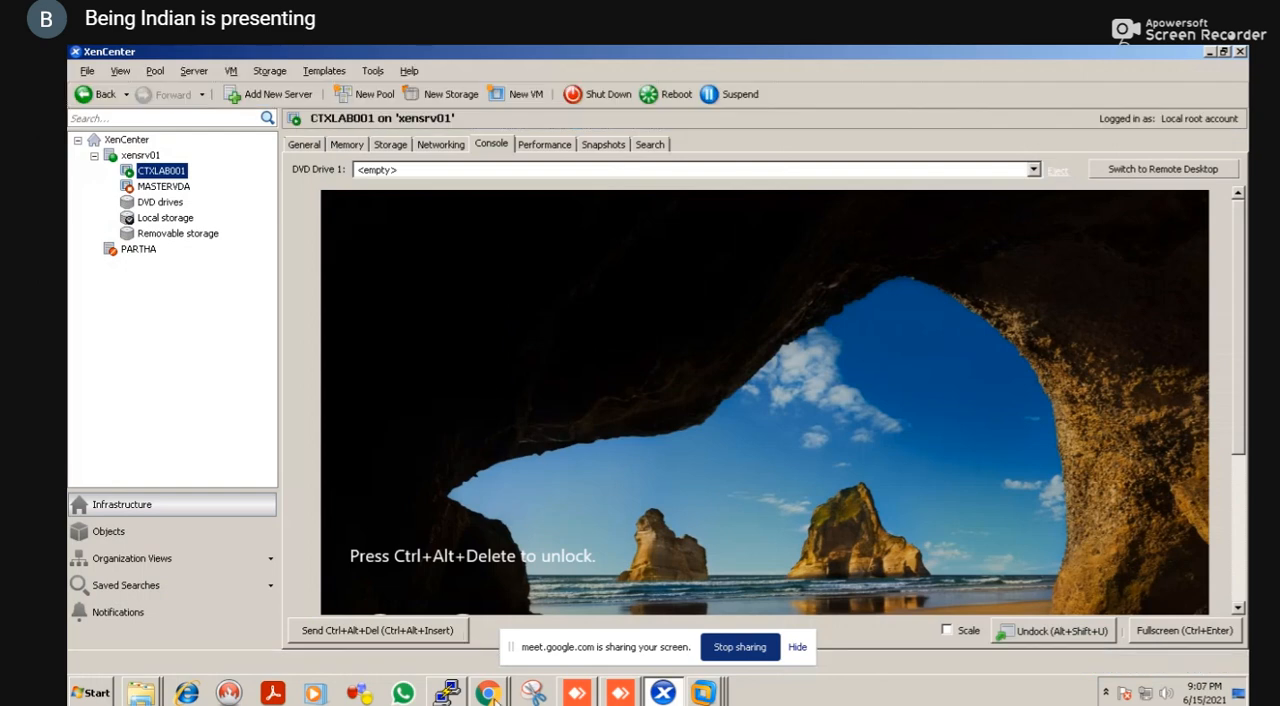
Switch to the StoreFront page in Google Chrome, view the published apps and log off from StoreFront
{"action": "left_click", "coordinate": [487, 692]}
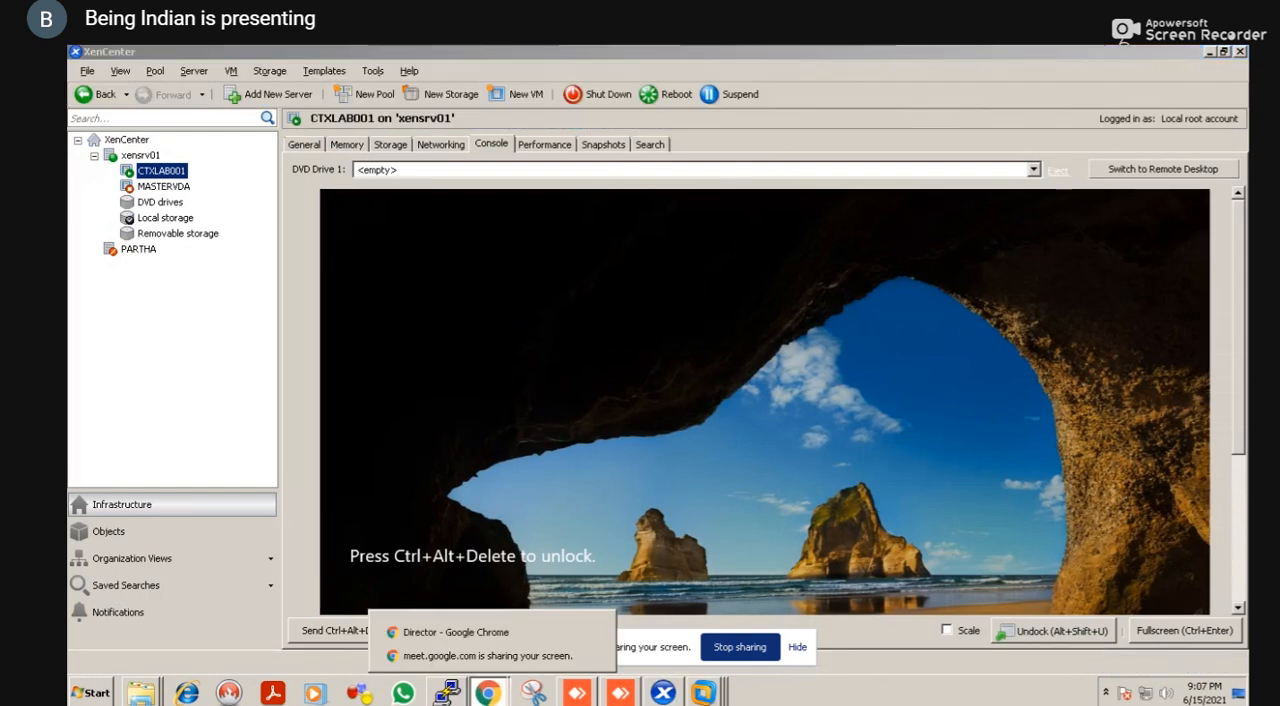
{"action": "left_click", "coordinate": [493, 640]}
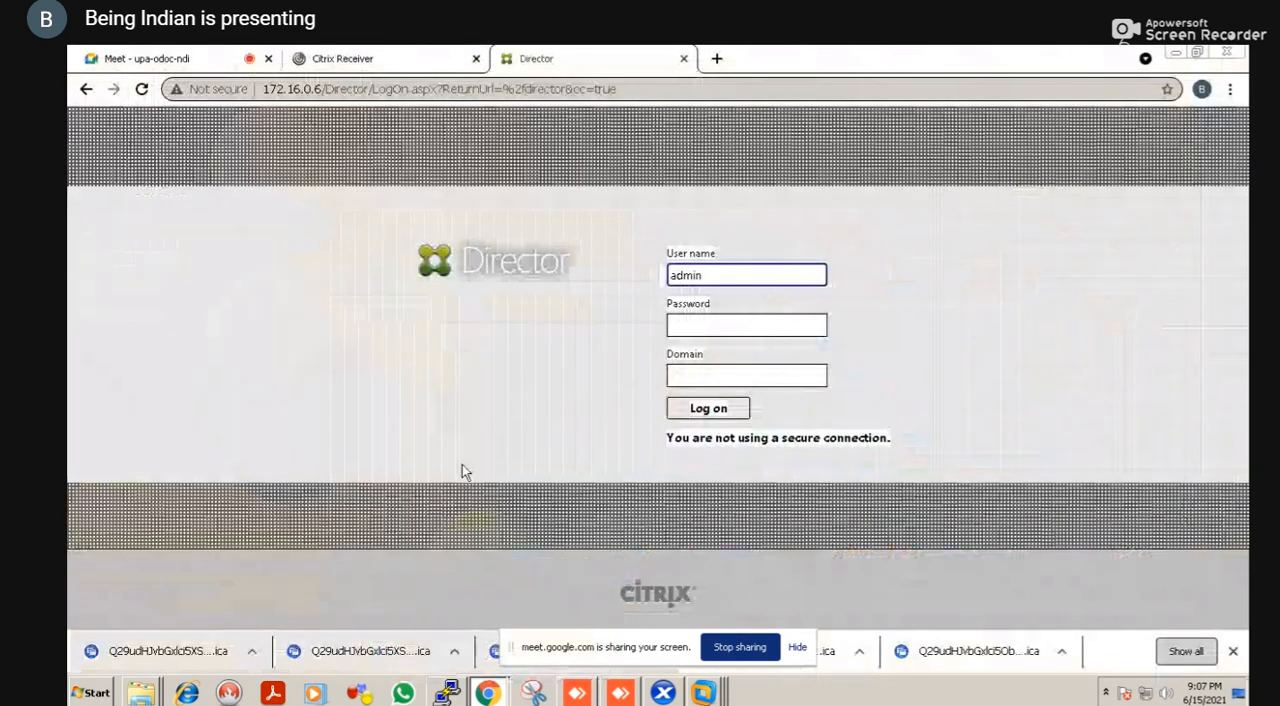
{"action": "left_click", "coordinate": [389, 50]}
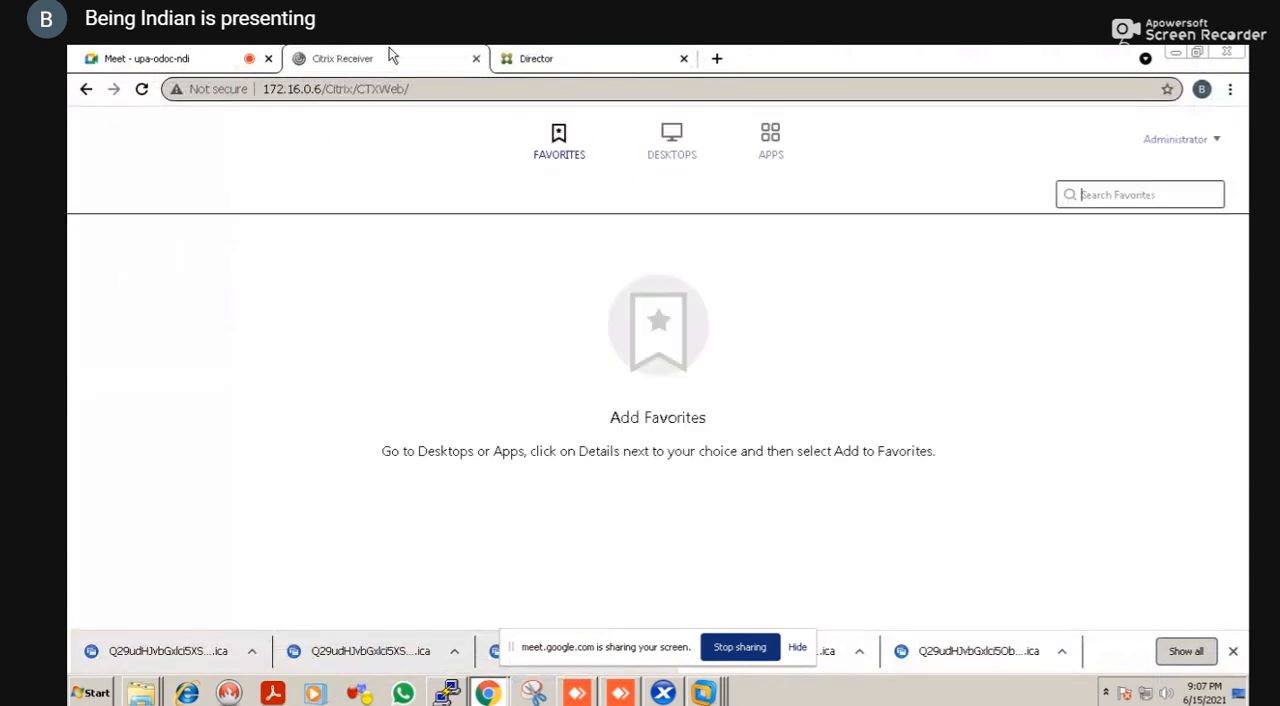
{"action": "left_click", "coordinate": [766, 150]}
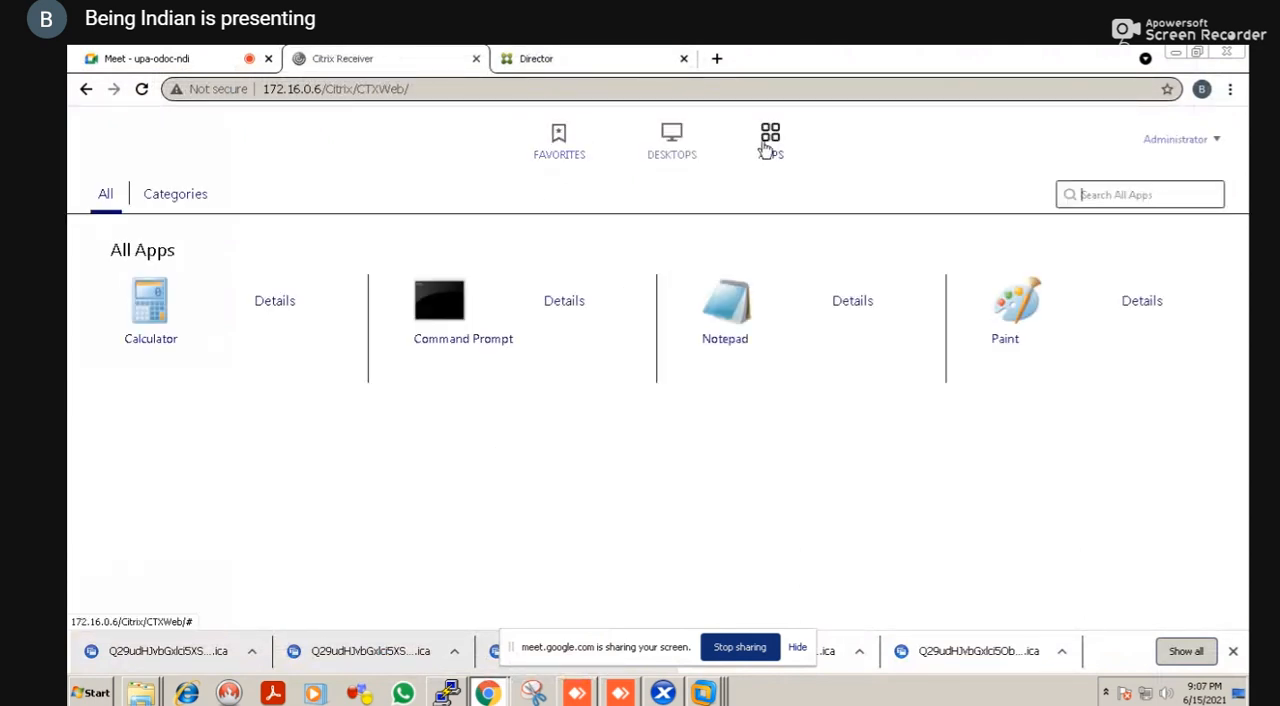
{"action": "left_click", "coordinate": [1199, 148]}
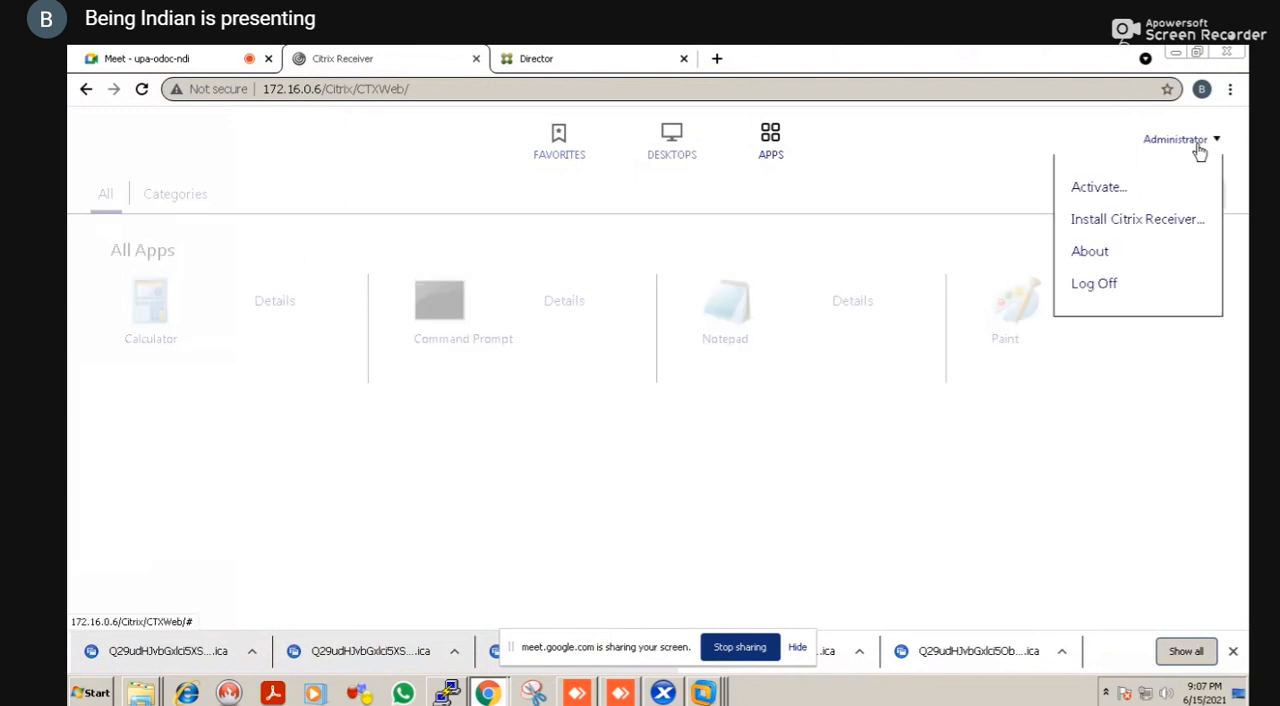
{"action": "left_click", "coordinate": [1114, 290]}
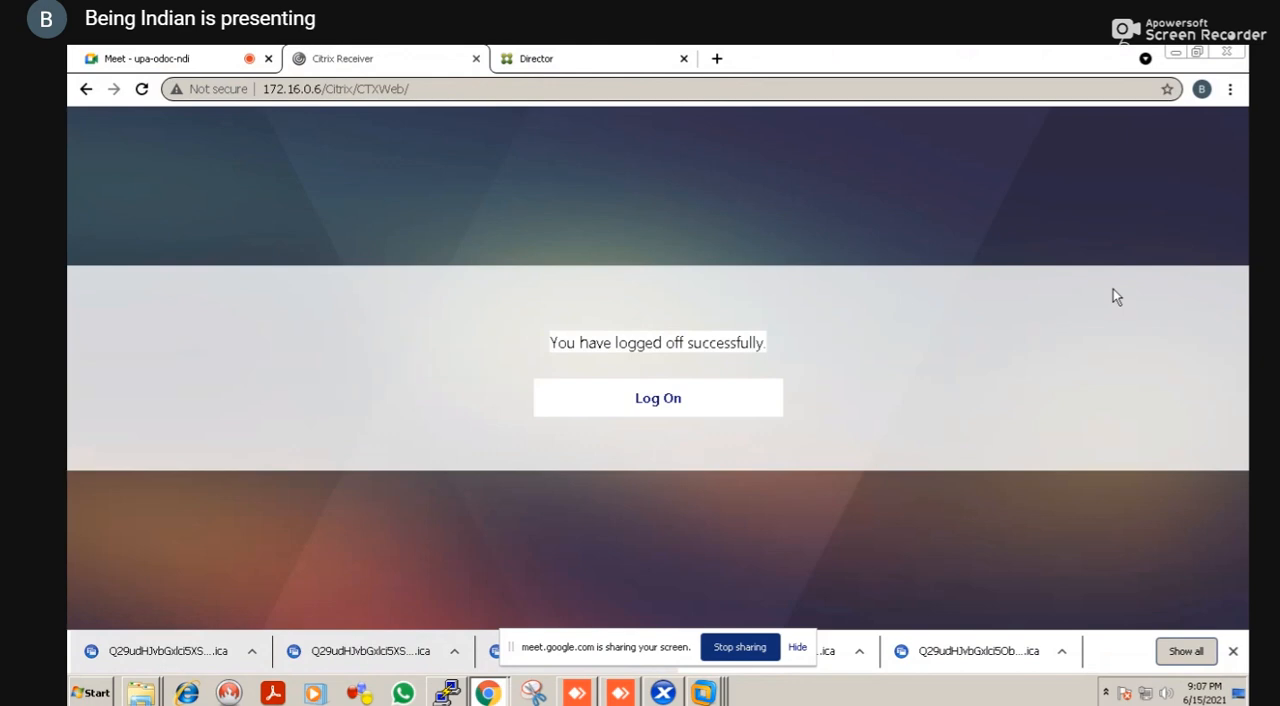
Log on to StoreFront again as testlab\administrator with the account password and display all published apps
{"action": "right_click", "coordinate": [694, 397]}
{"action": "left_click", "coordinate": [691, 400]}
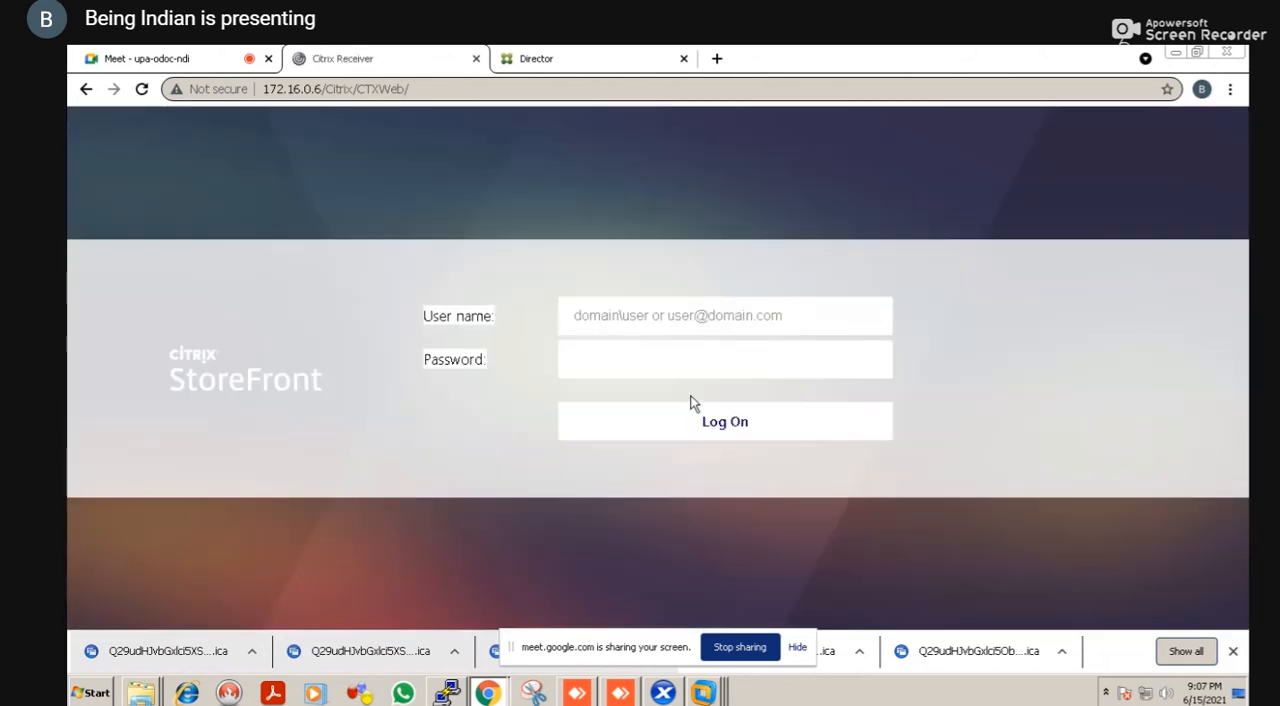
{"action": "left_click", "coordinate": [623, 316]}
{"action": "type", "text": "testlab"}
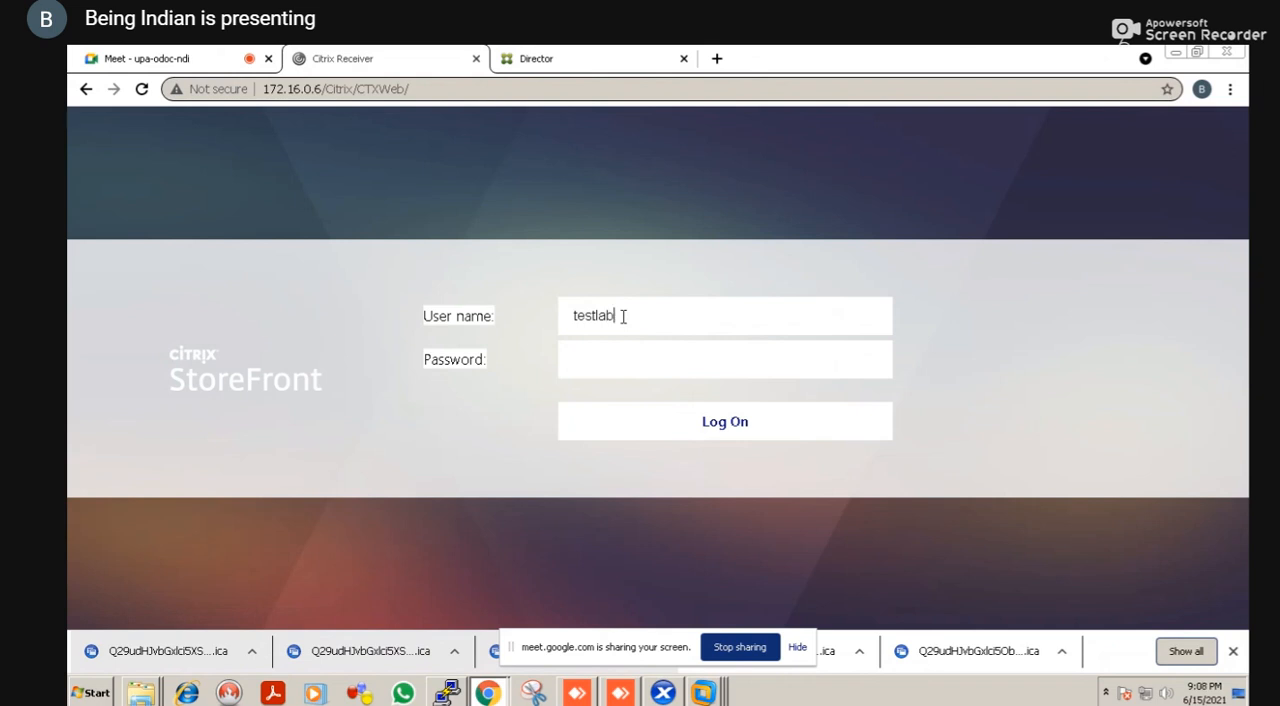
{"action": "type", "text": "\\administrator"}
{"action": "key", "text": "Tab"}
{"action": "type", "text": "******"}
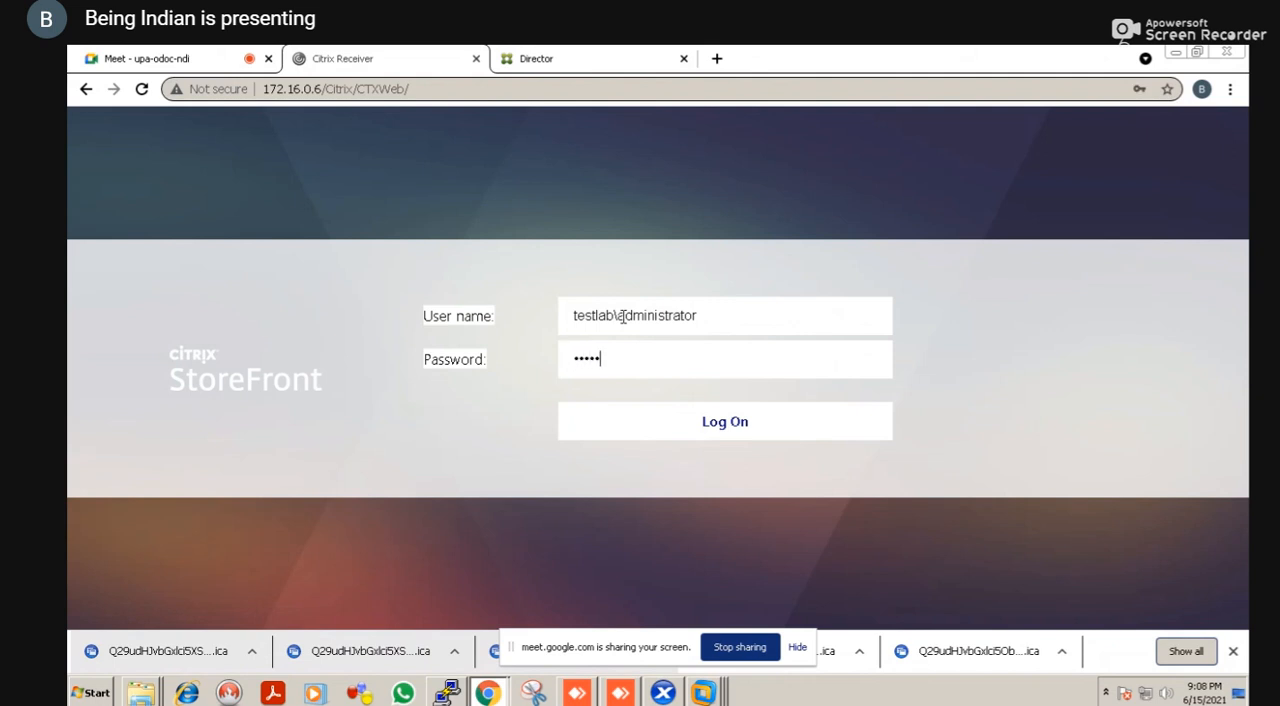
{"action": "type", "text": "***"}
{"action": "key", "text": "Return"}
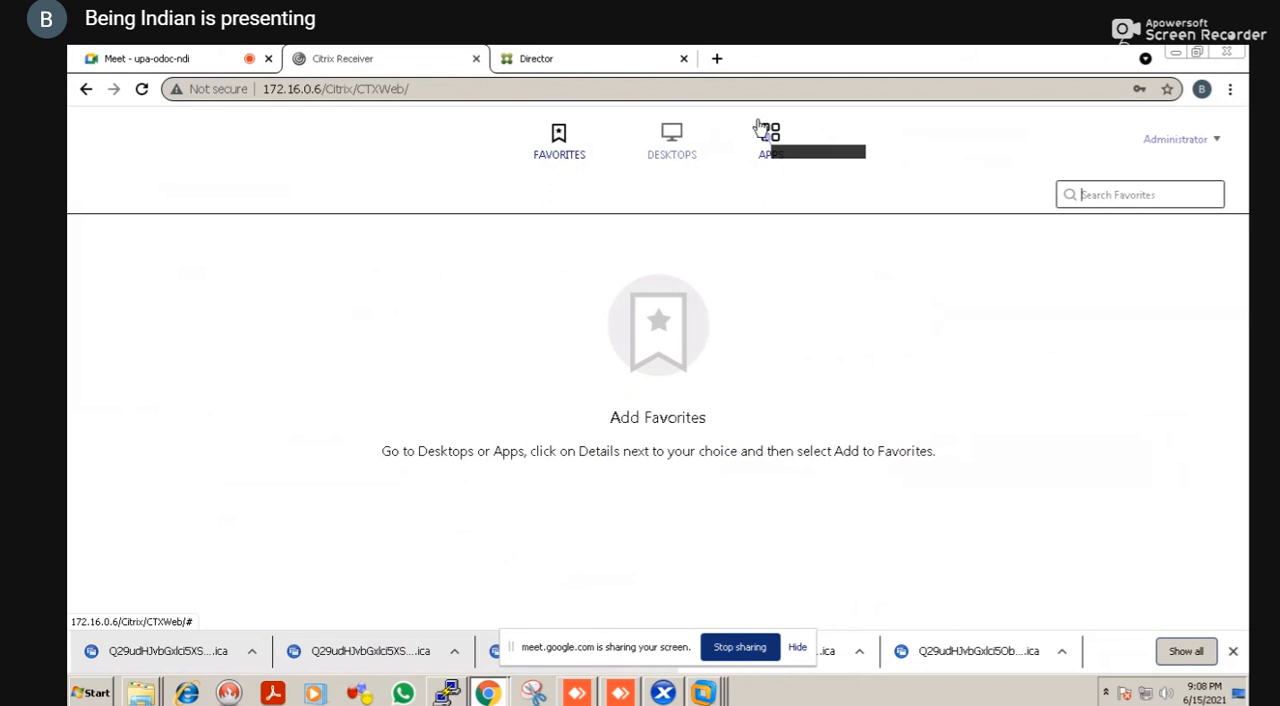
{"action": "left_click", "coordinate": [762, 130]}
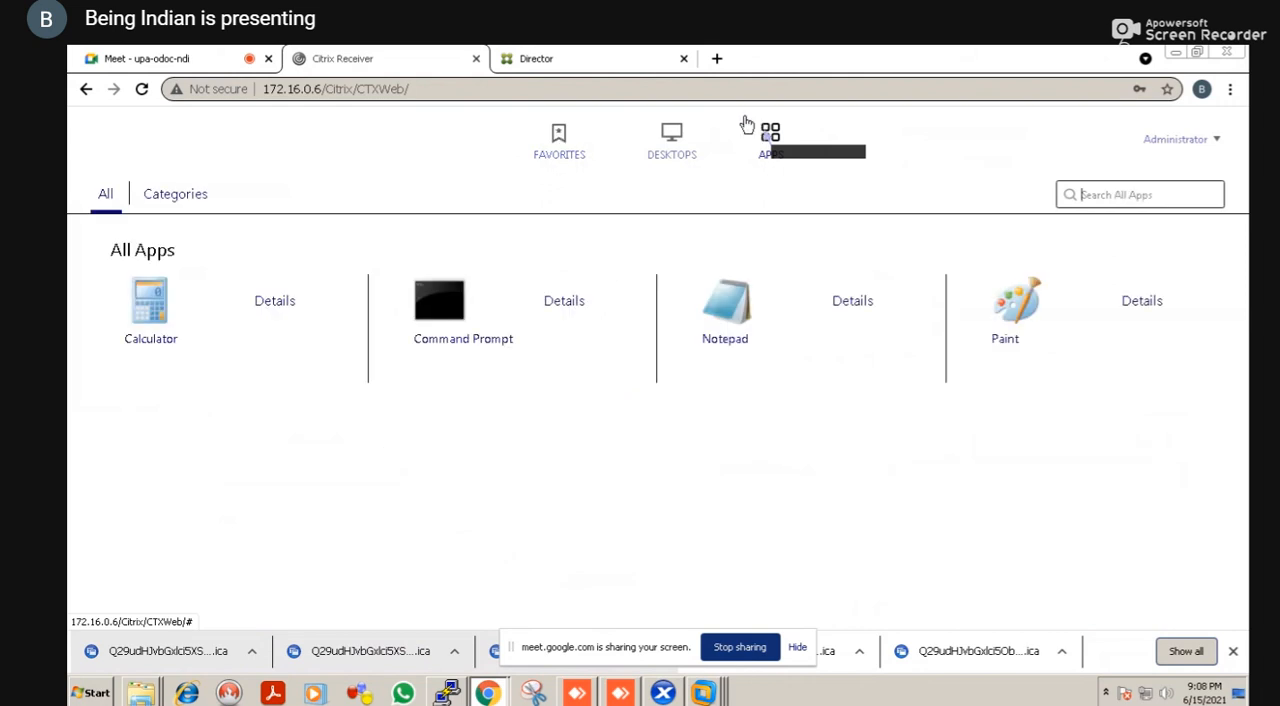
Switch to Citrix Studio in VMware Workstation and begin adding applications to the FINANCEDG delivery group from the start menu source
{"action": "key", "text": "alt+Tab"}
{"action": "key", "text": "alt+Tab"}
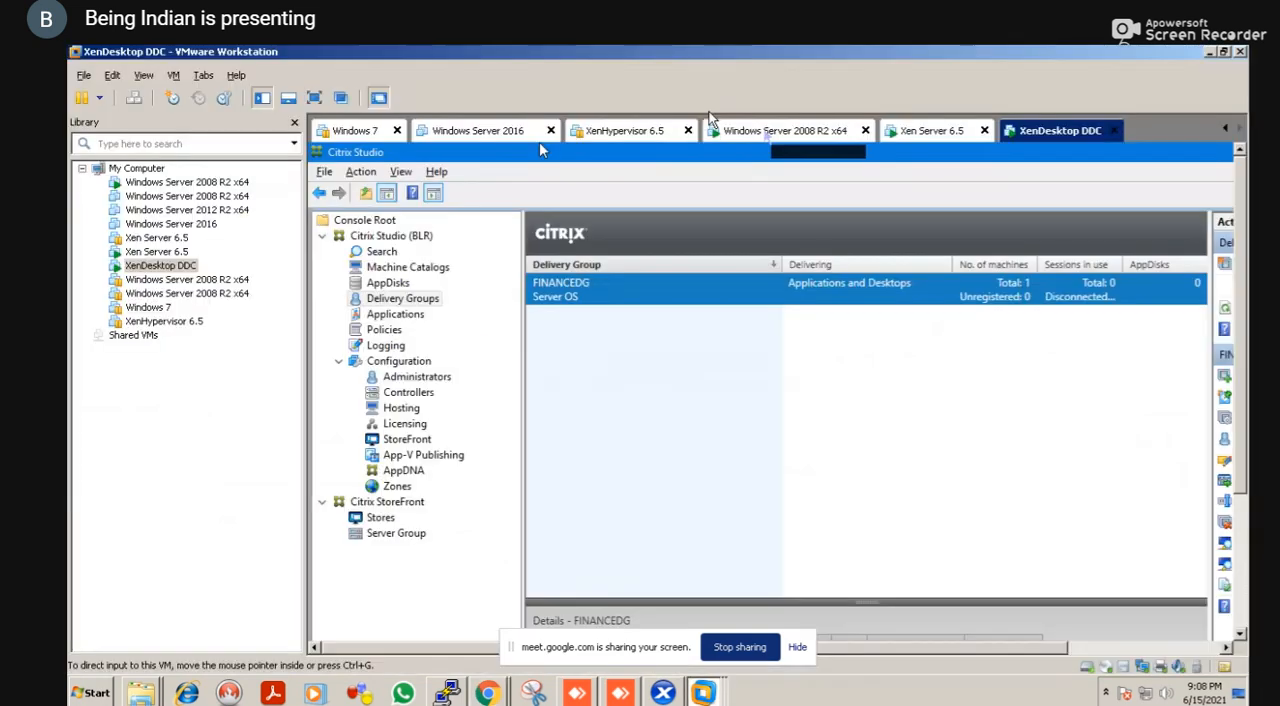
{"action": "left_click", "coordinate": [314, 97]}
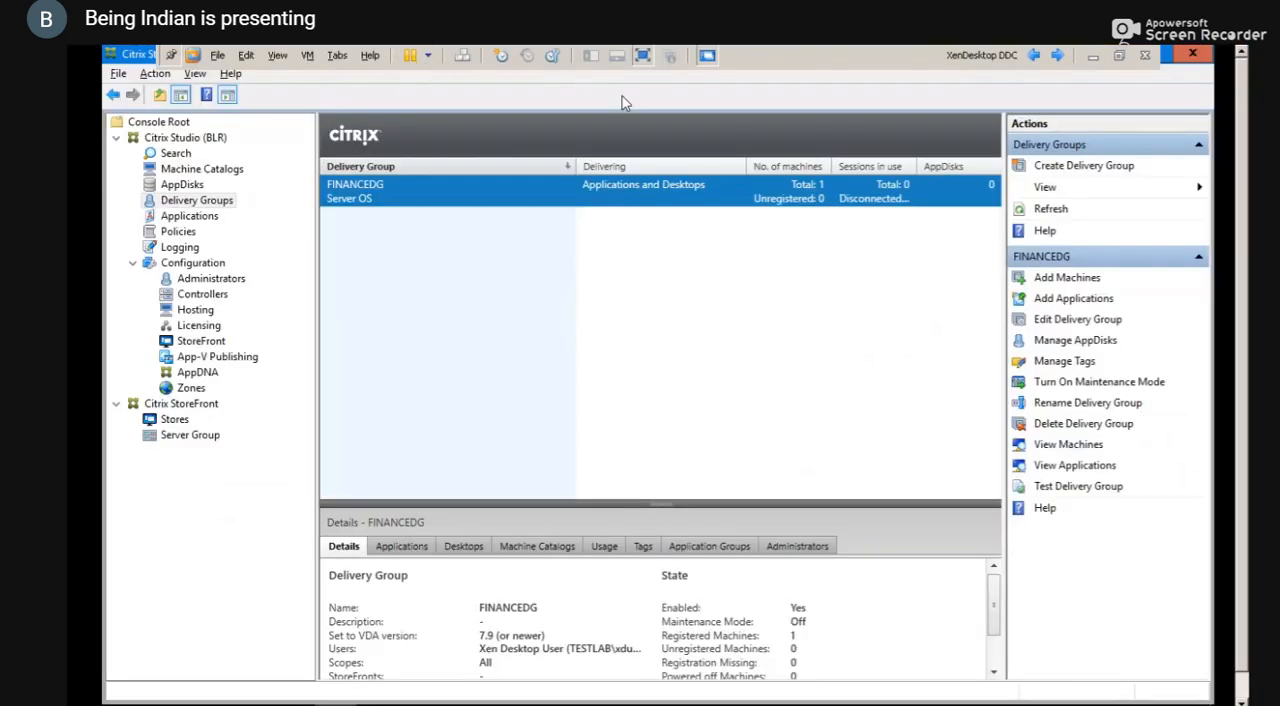
{"action": "left_click", "coordinate": [1090, 300]}
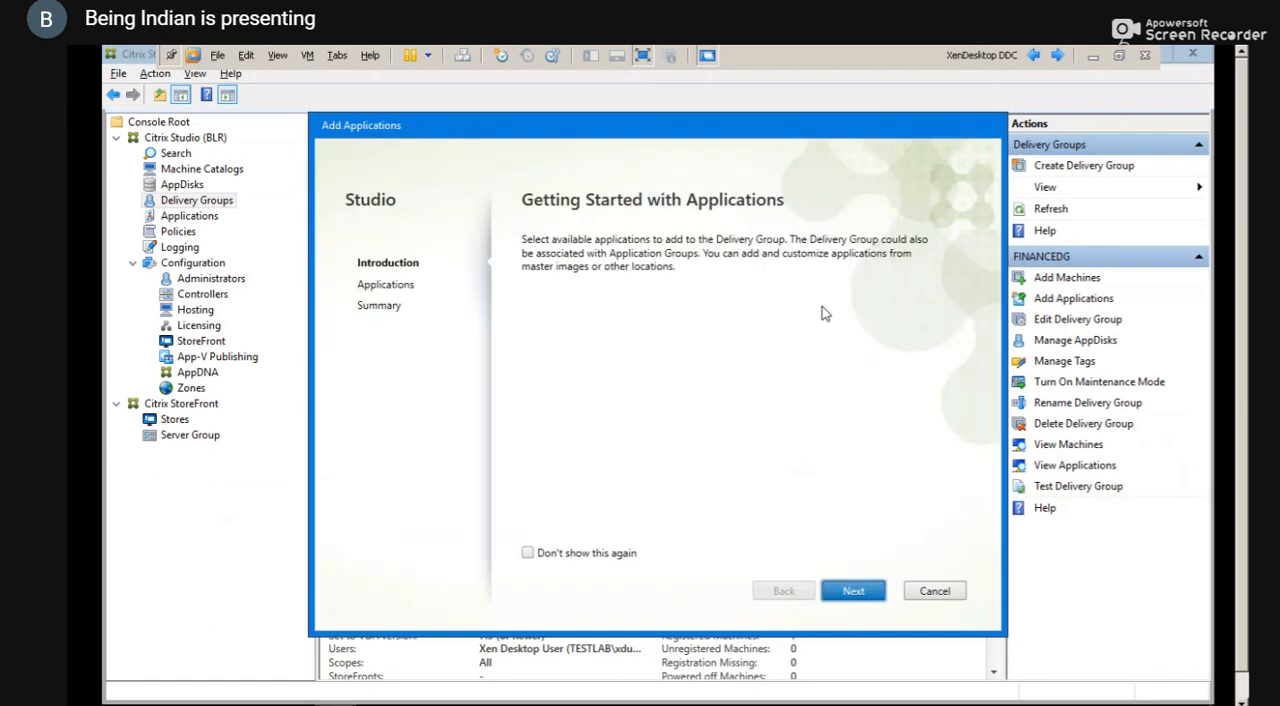
{"action": "left_click", "coordinate": [852, 594]}
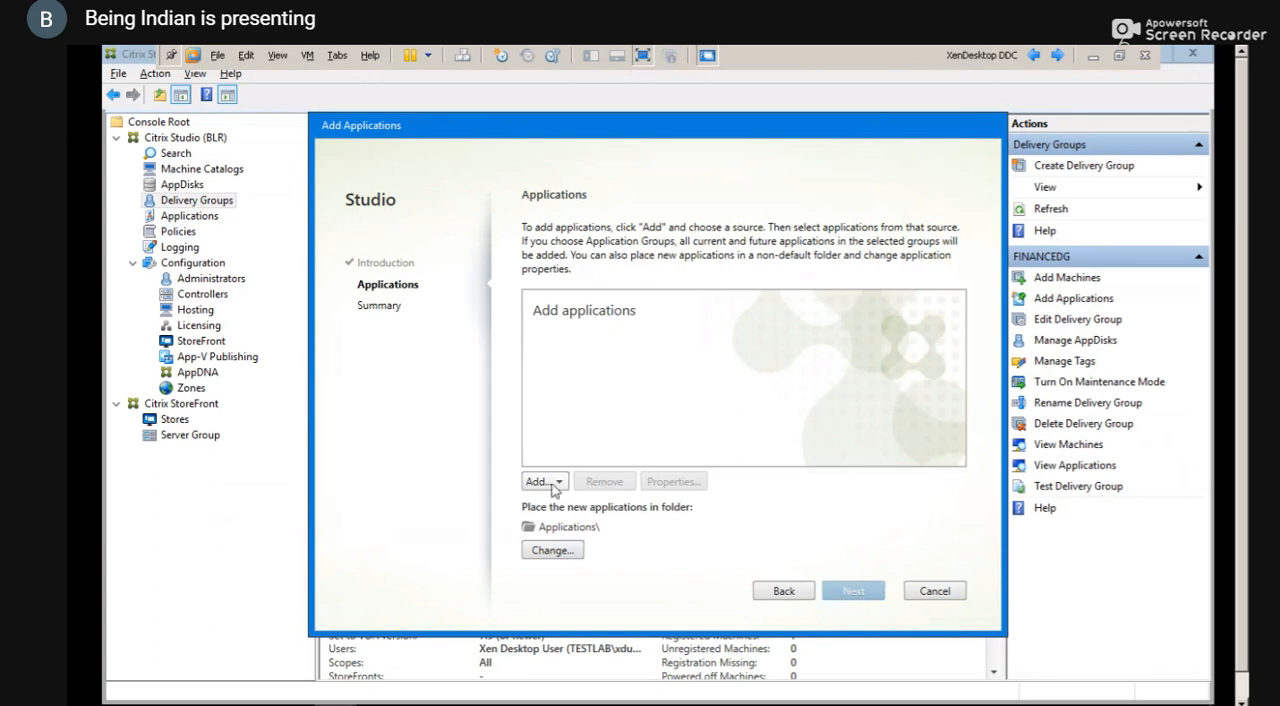
{"action": "left_click", "coordinate": [553, 485]}
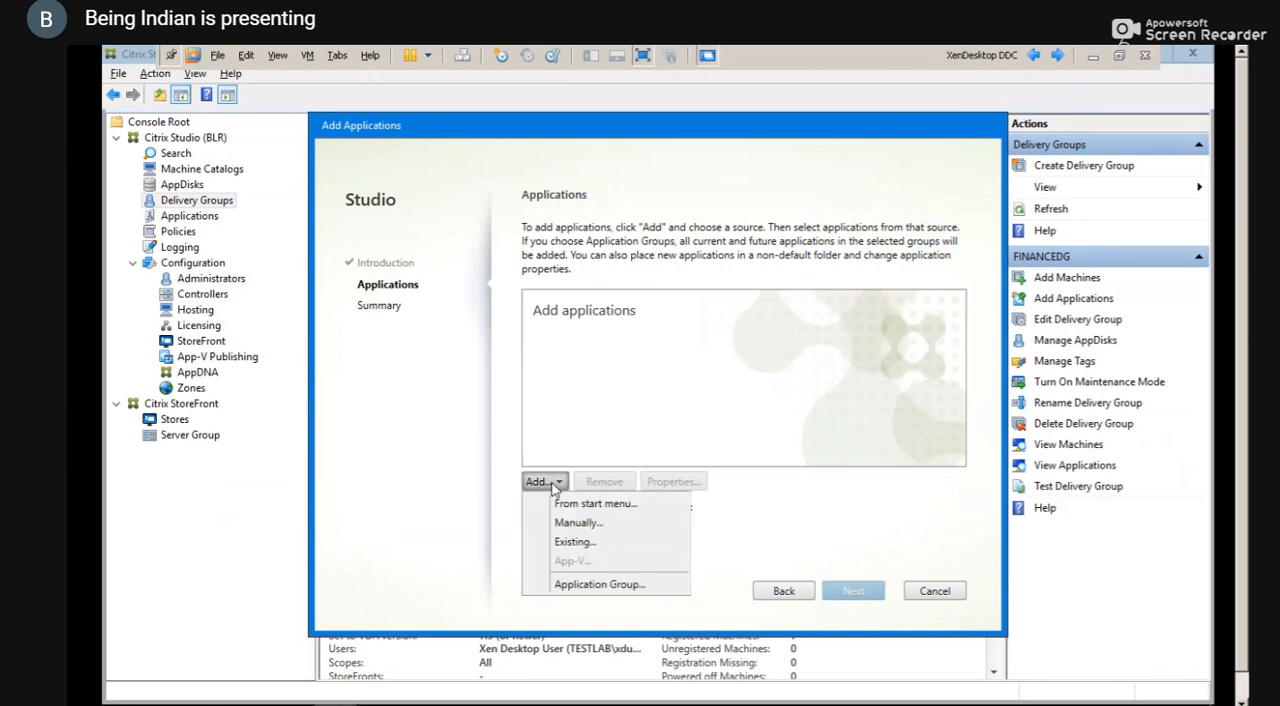
{"action": "left_click", "coordinate": [559, 484]}
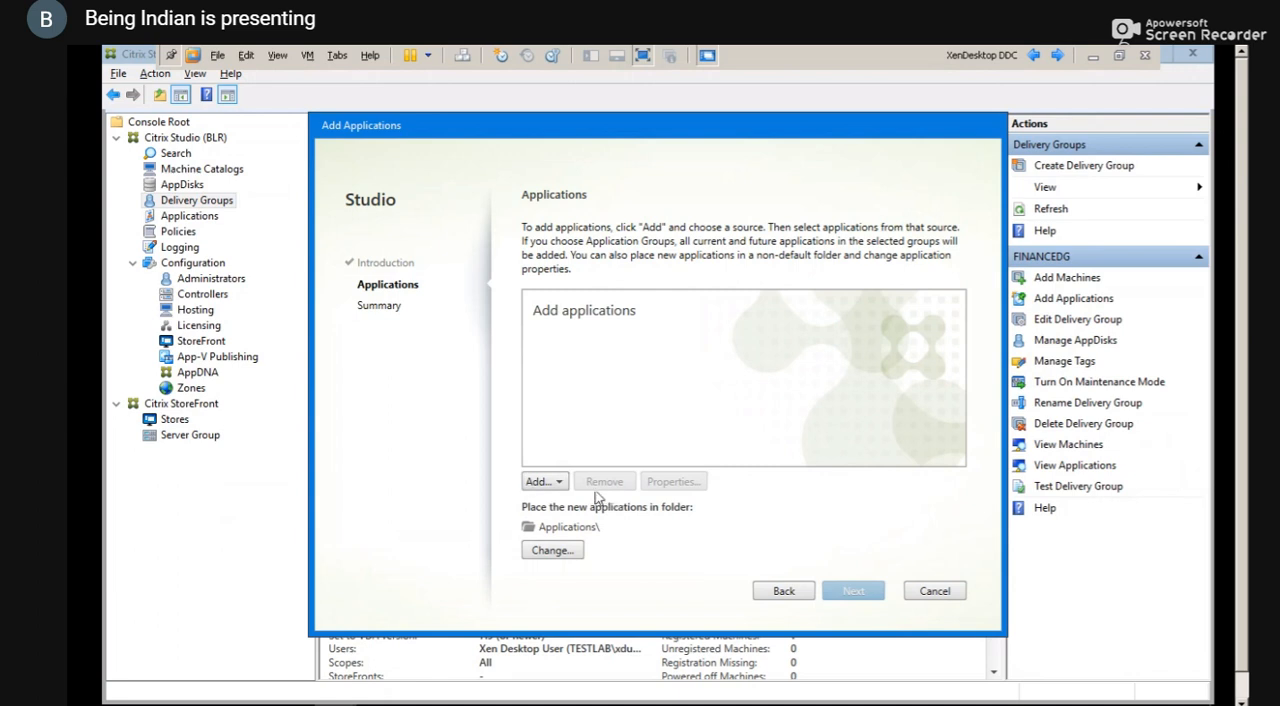
{"action": "left_click", "coordinate": [563, 486]}
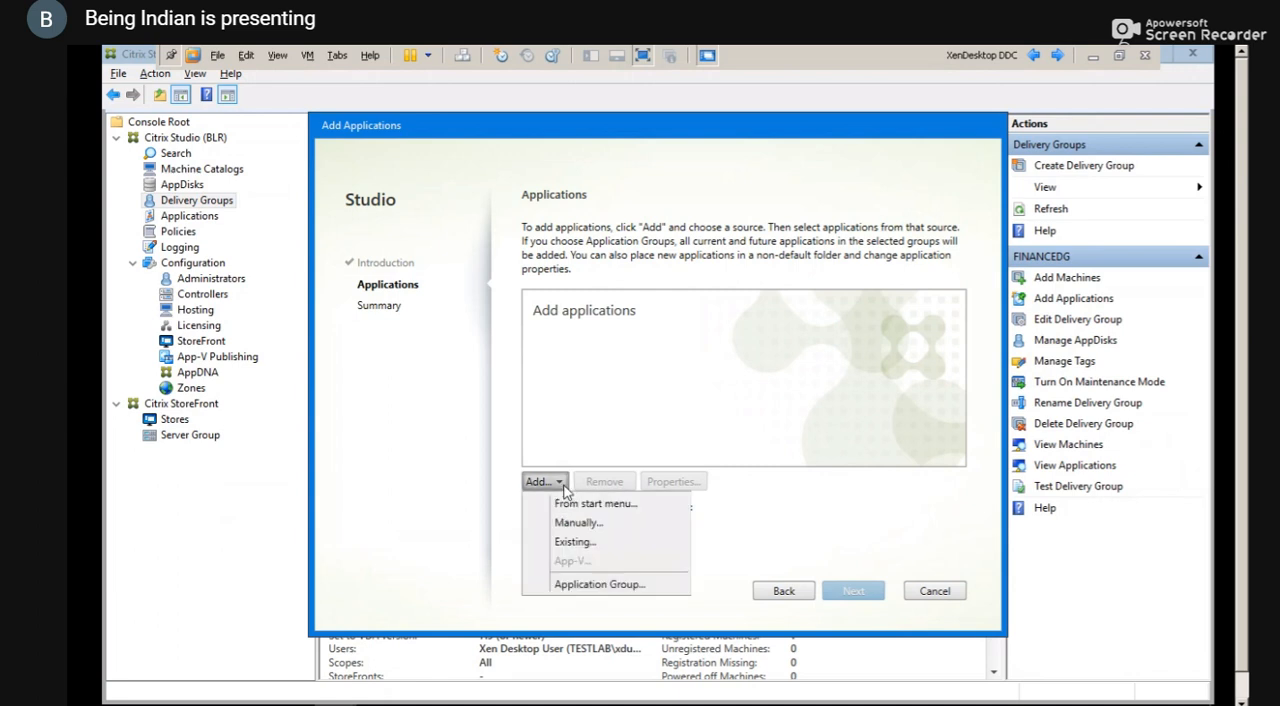
{"action": "left_click", "coordinate": [613, 504]}
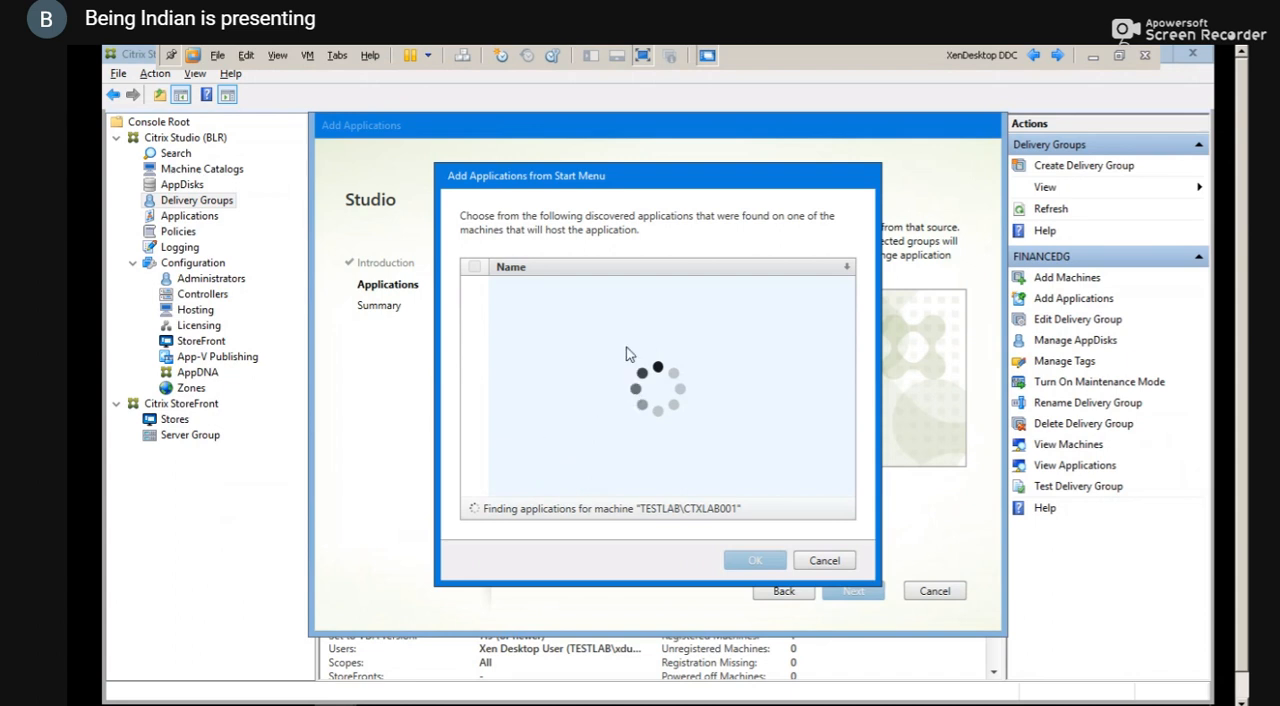
{"action": "left_click", "coordinate": [649, 55]}
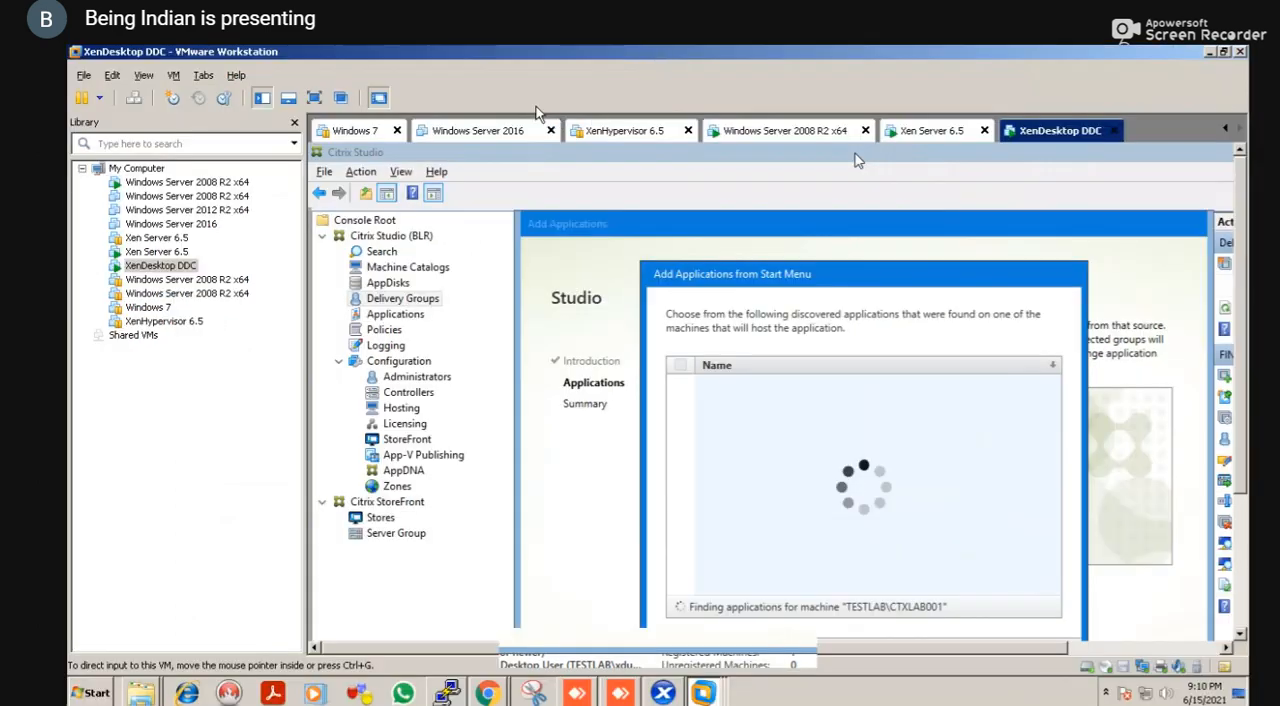
{"action": "left_click", "coordinate": [314, 97]}
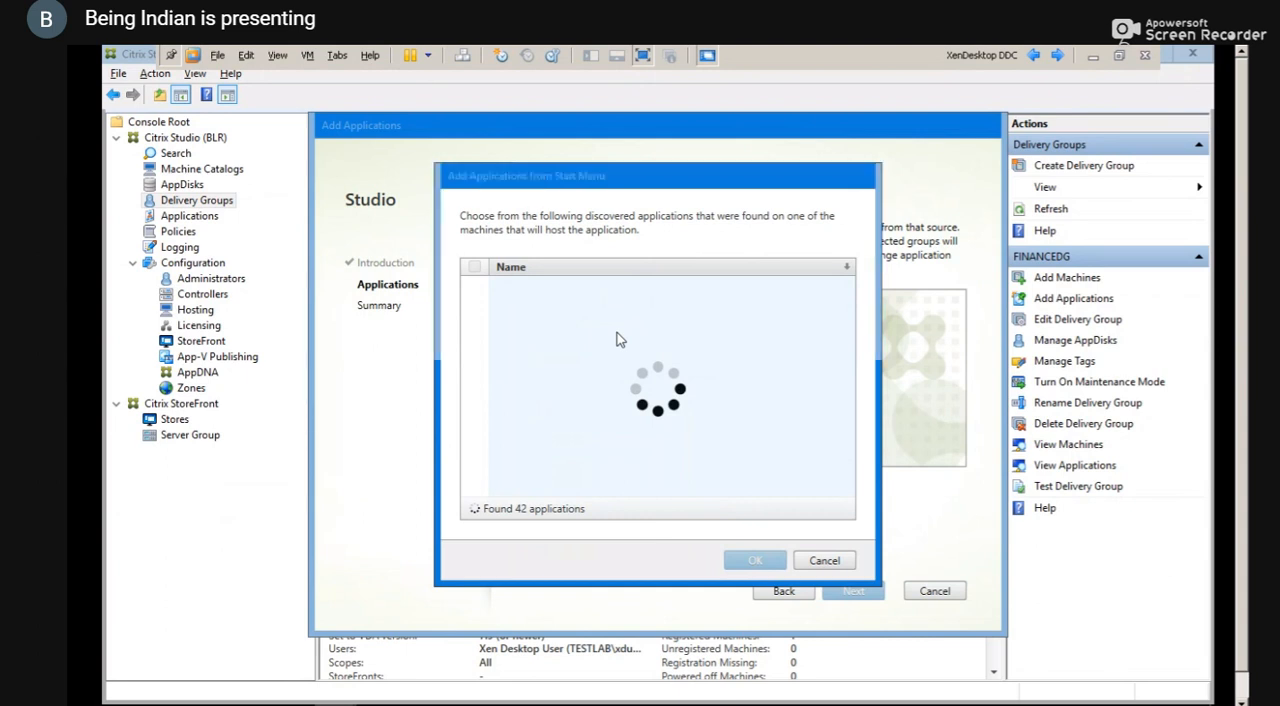
{"action": "key", "text": "super+r"}
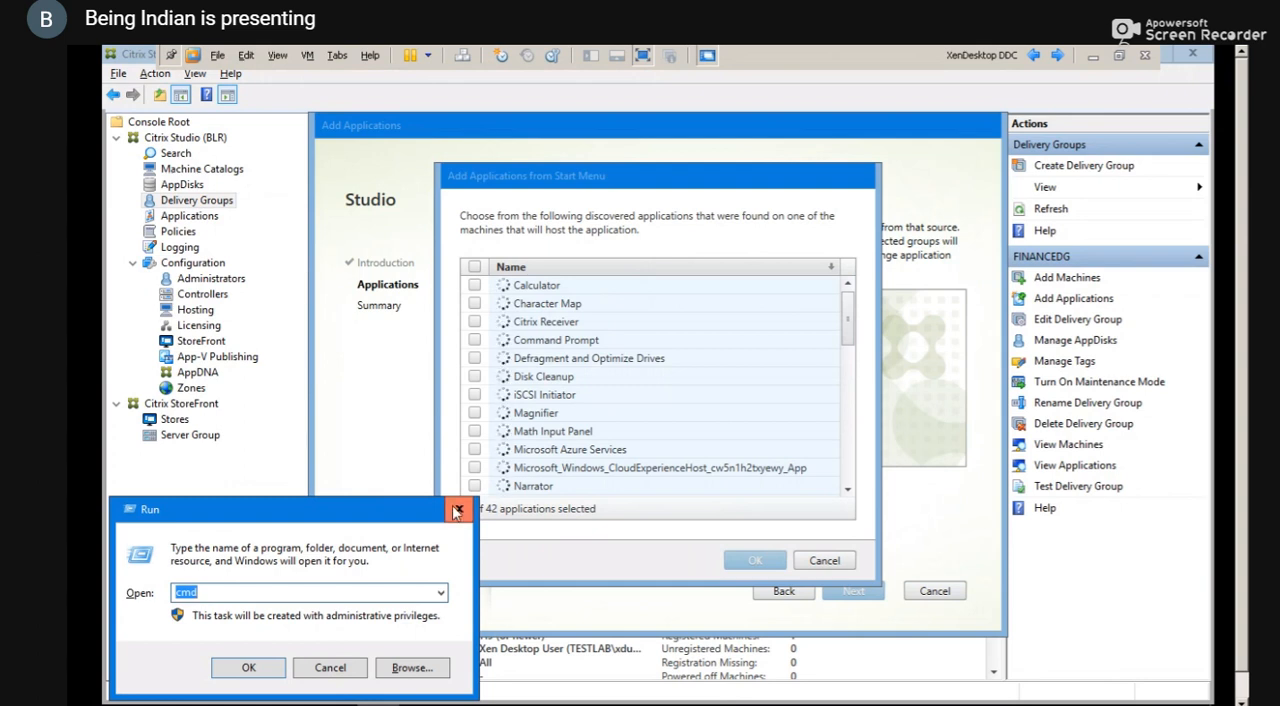
{"action": "left_click", "coordinate": [457, 511]}
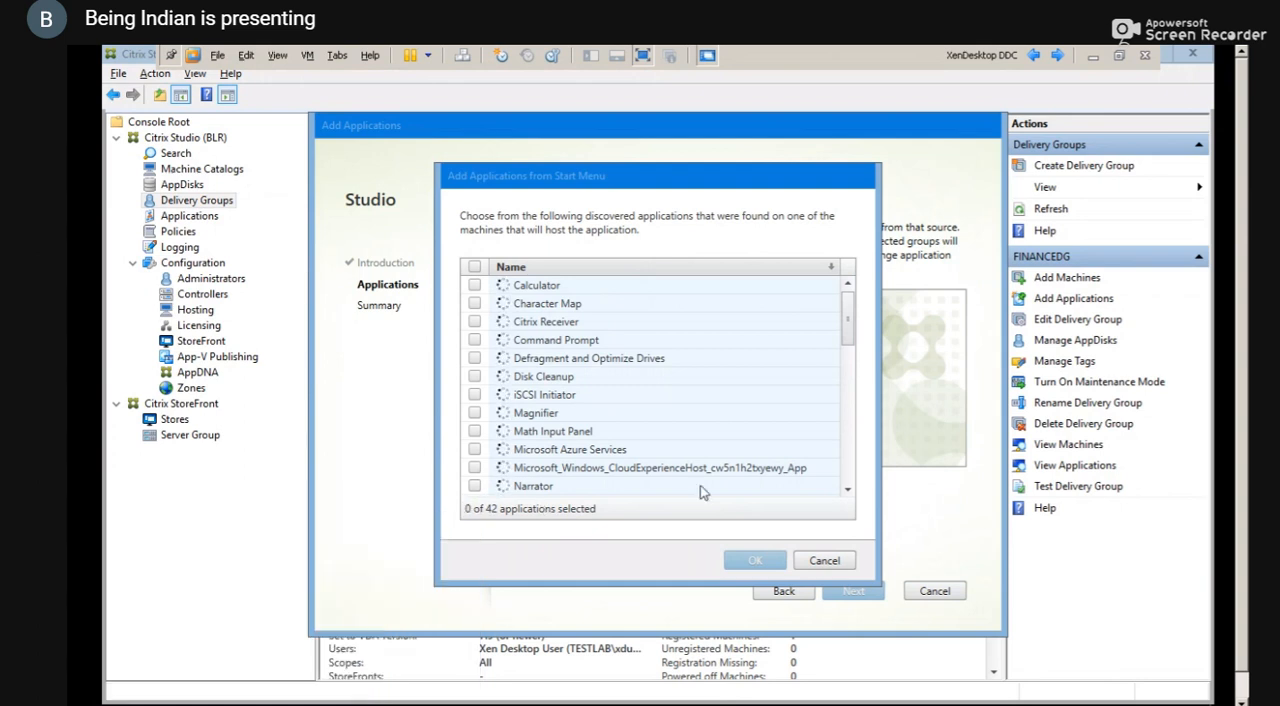
Choose VLC media player from the discovered start menu applications and add it to the FINANCEDG application list
{"action": "left_click", "coordinate": [846, 492]}
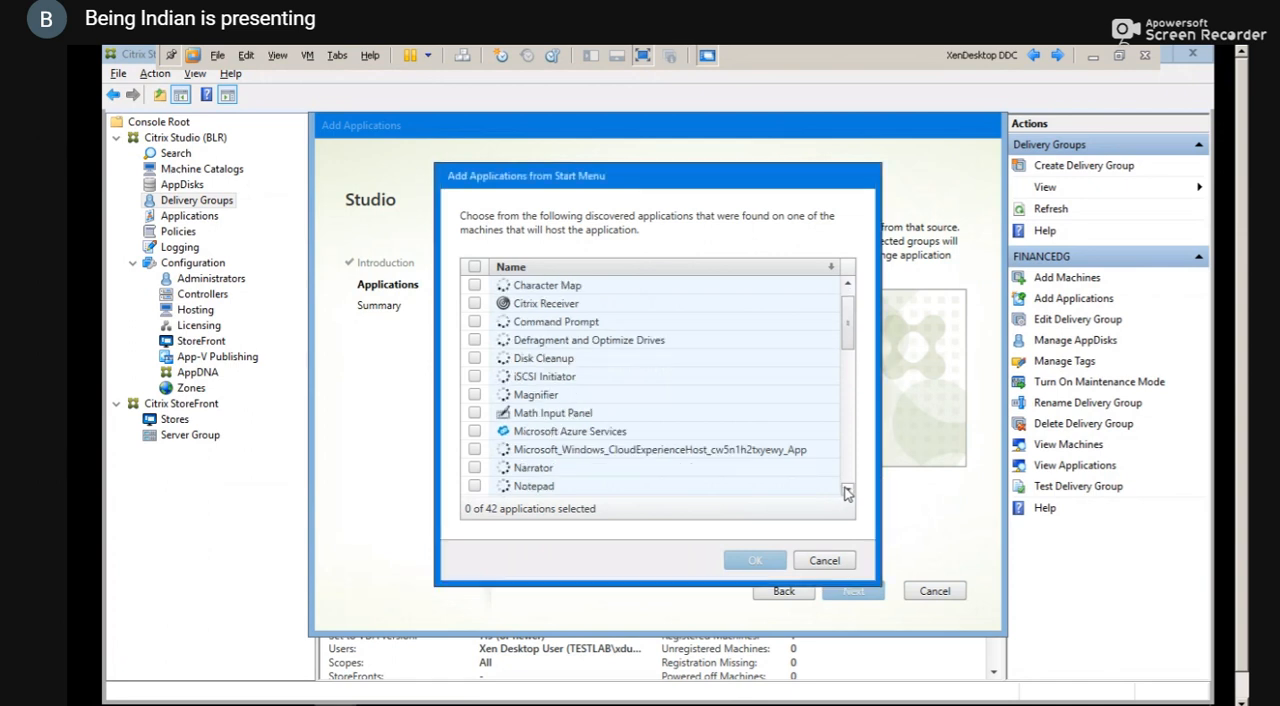
{"action": "left_click", "coordinate": [846, 492]}
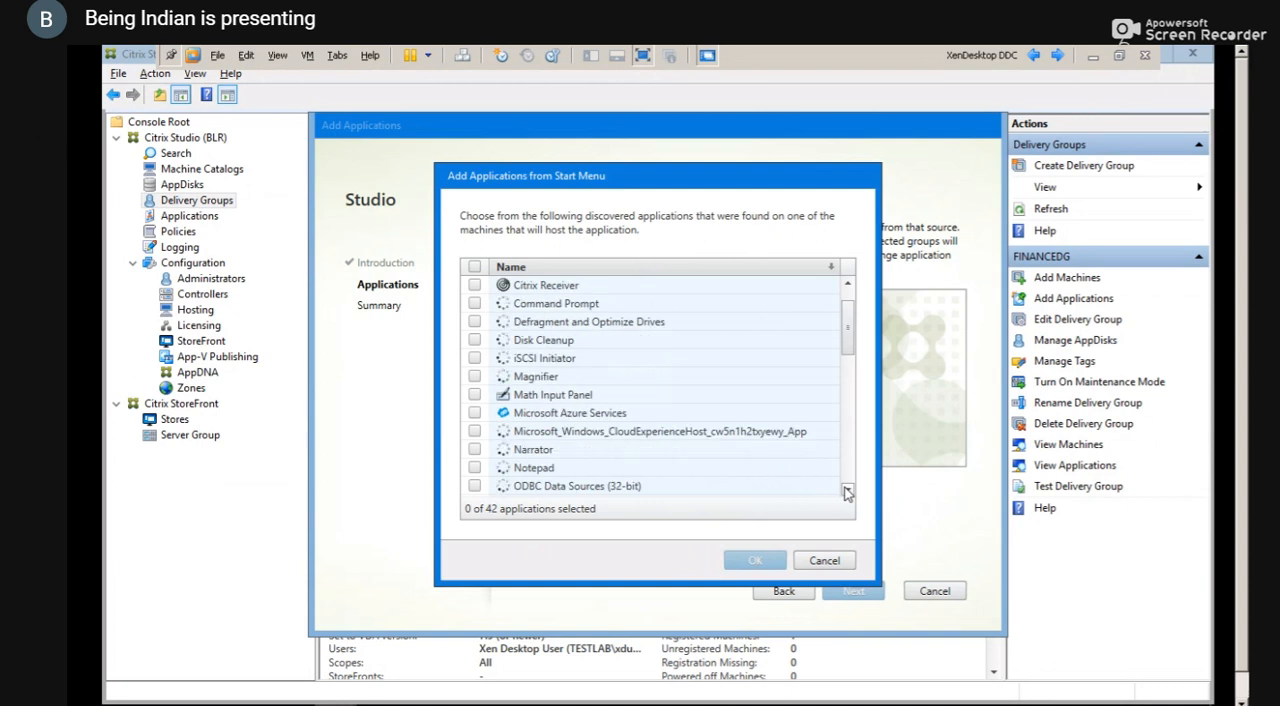
{"action": "left_click", "coordinate": [846, 492]}
{"action": "left_click", "coordinate": [846, 492]}
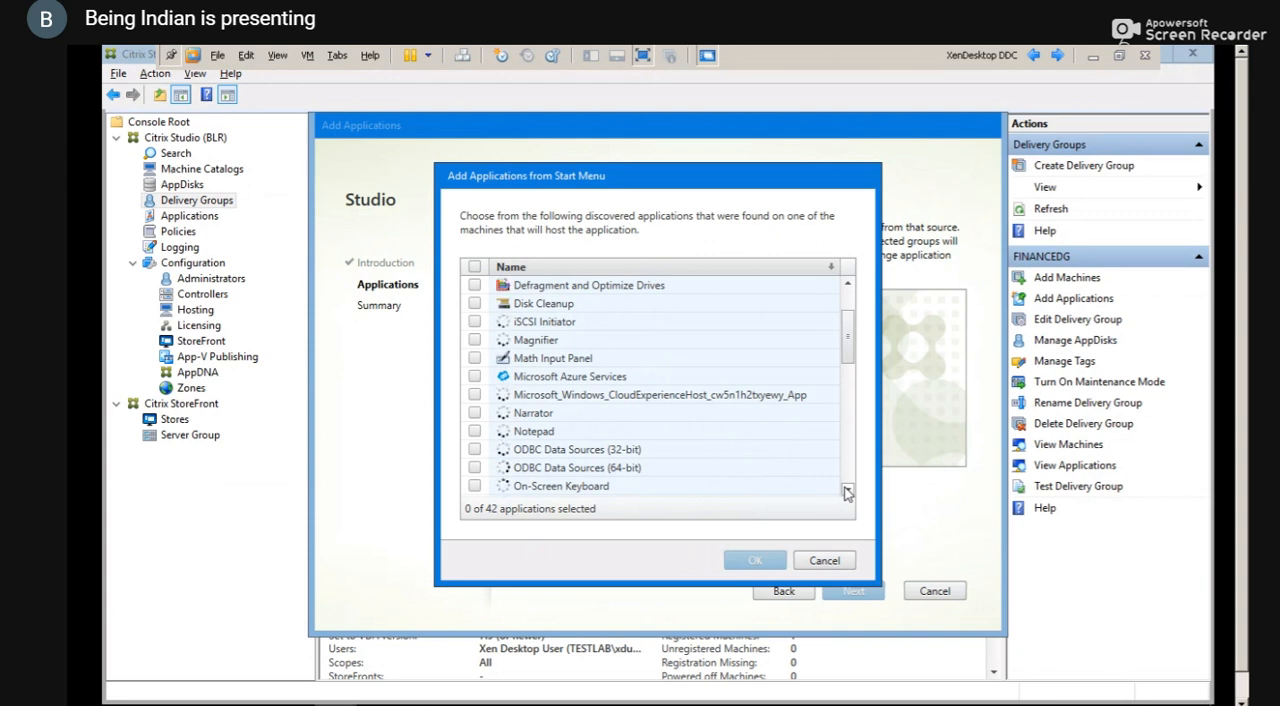
{"action": "left_click", "coordinate": [846, 492]}
{"action": "left_click", "coordinate": [846, 492]}
{"action": "left_click", "coordinate": [846, 492]}
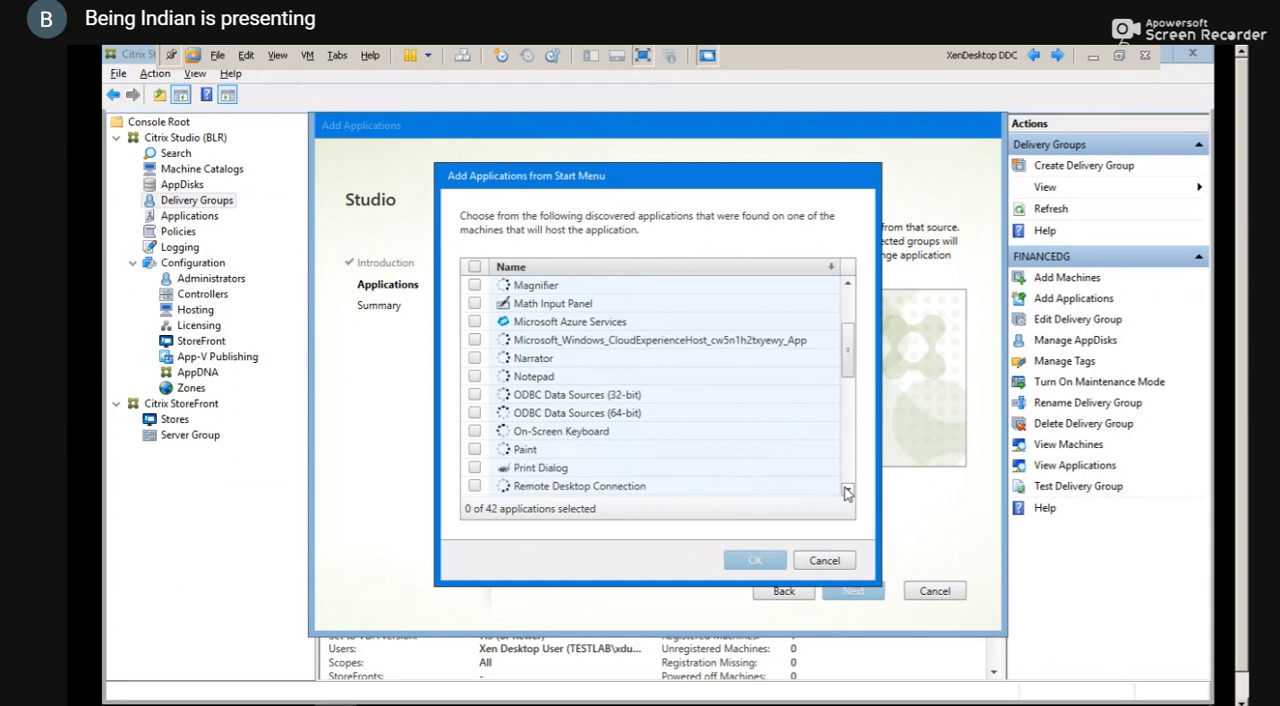
{"action": "left_click", "coordinate": [846, 492]}
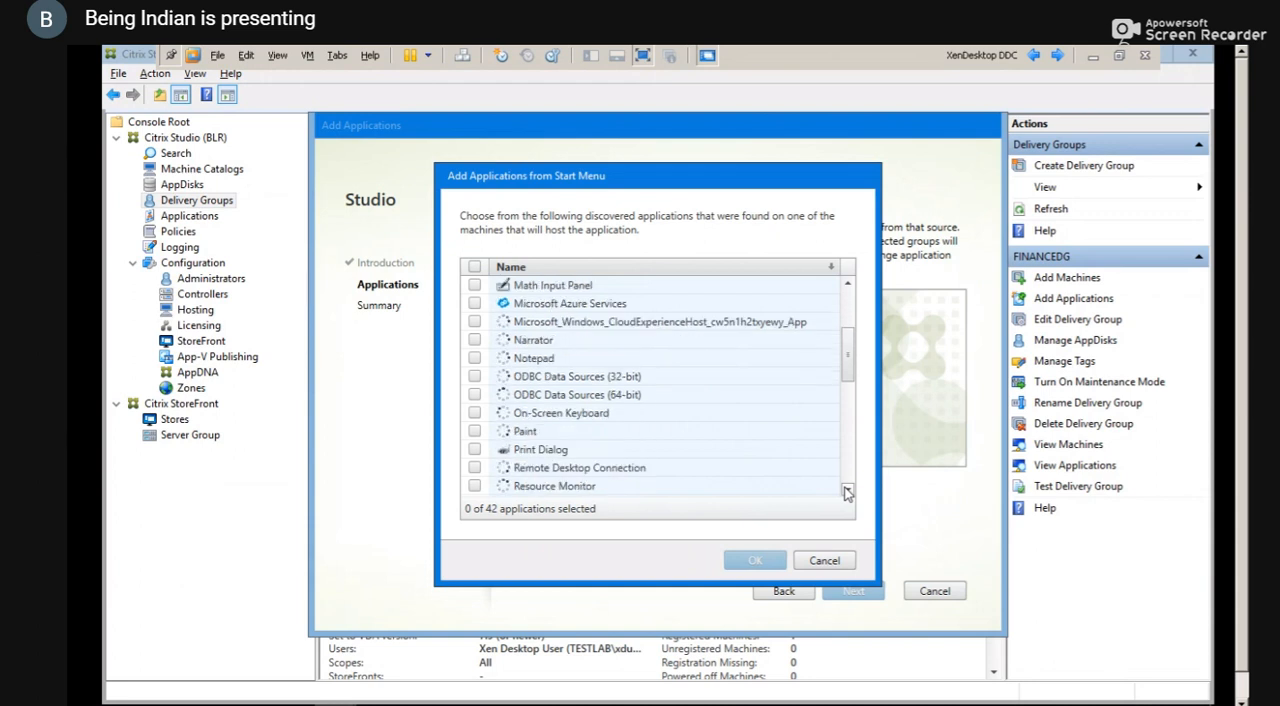
{"action": "left_click", "coordinate": [846, 492]}
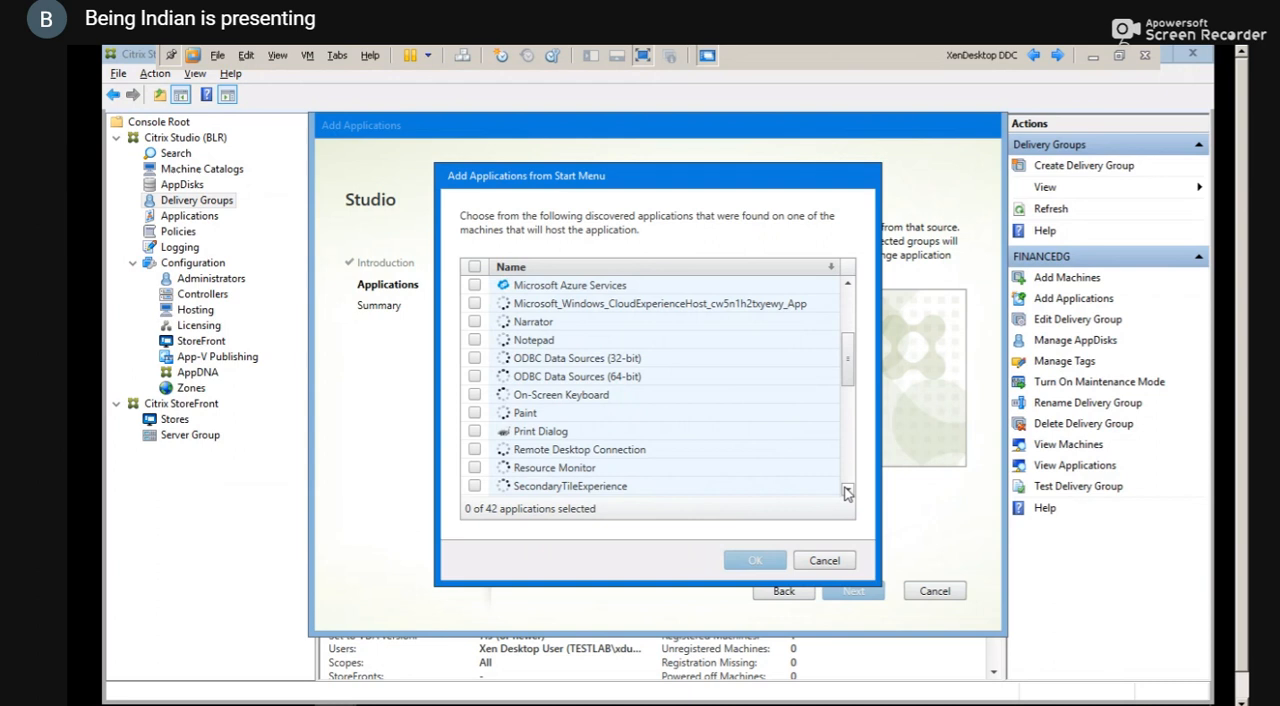
{"action": "left_click", "coordinate": [846, 492]}
{"action": "left_click", "coordinate": [846, 492]}
{"action": "left_click", "coordinate": [846, 492]}
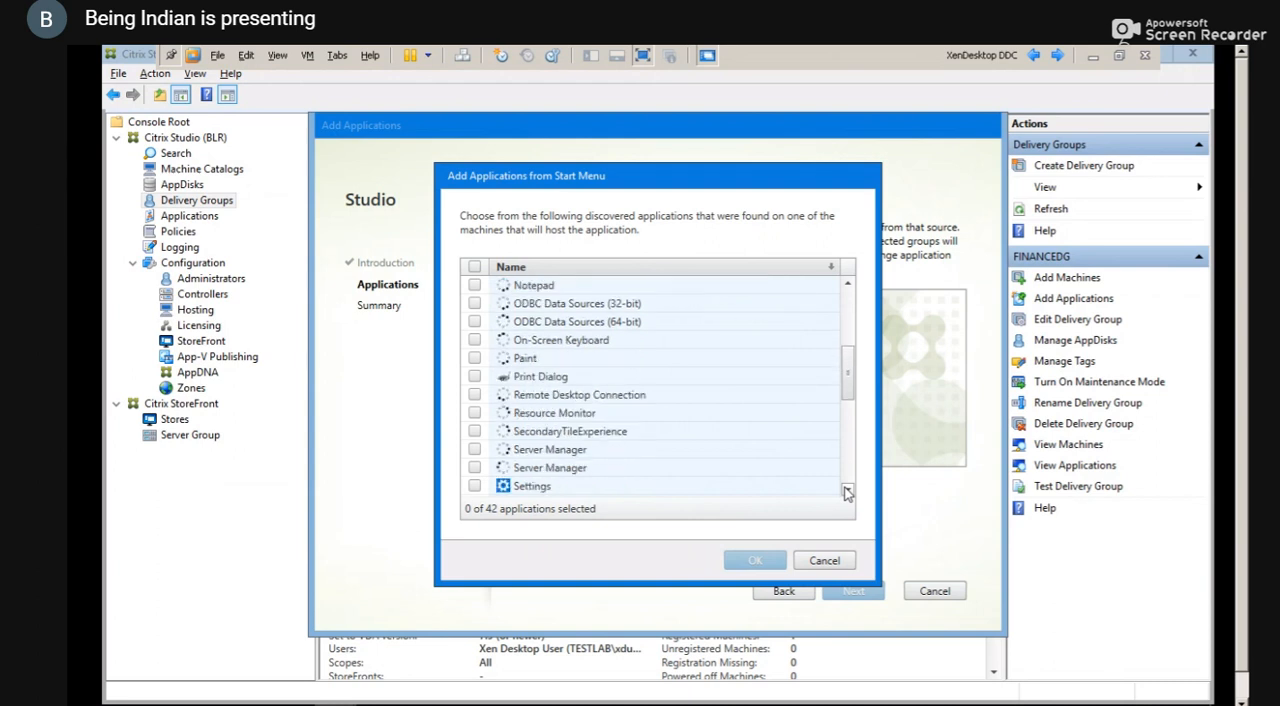
{"action": "left_click", "coordinate": [846, 492]}
{"action": "left_click", "coordinate": [846, 492]}
{"action": "left_click", "coordinate": [846, 492]}
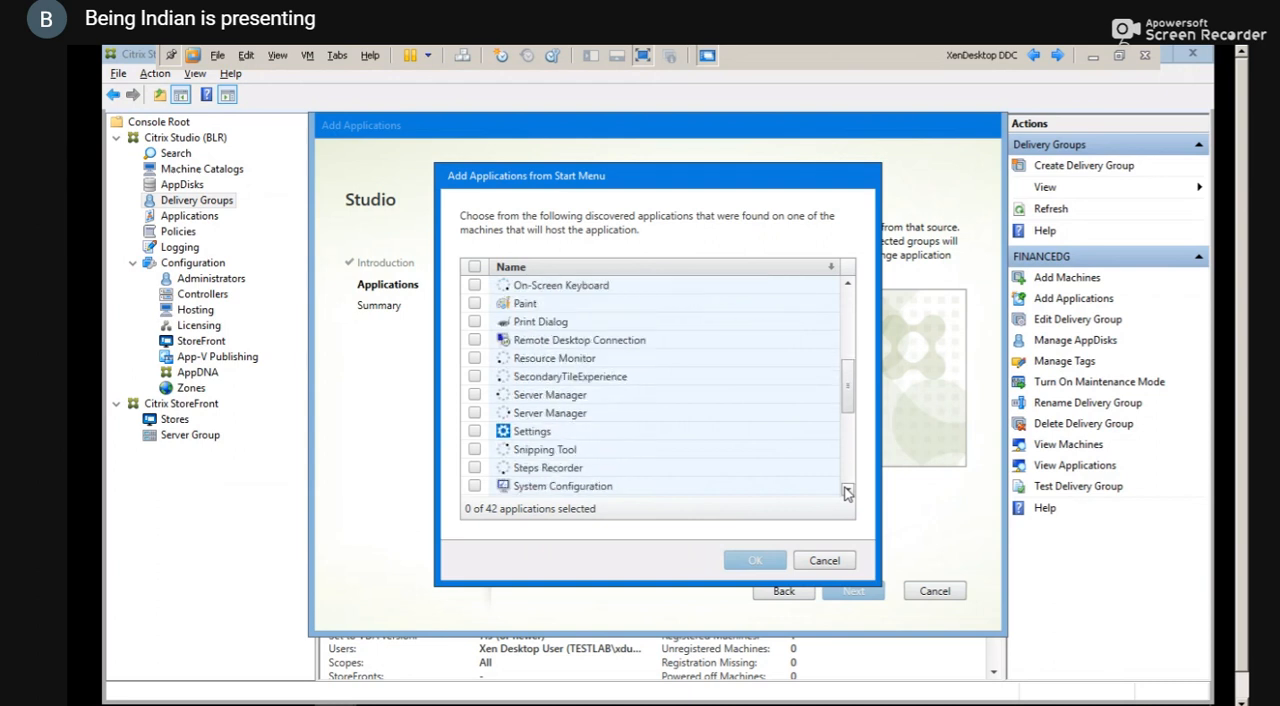
{"action": "left_click", "coordinate": [846, 492]}
{"action": "left_click", "coordinate": [846, 492]}
{"action": "left_click", "coordinate": [846, 492]}
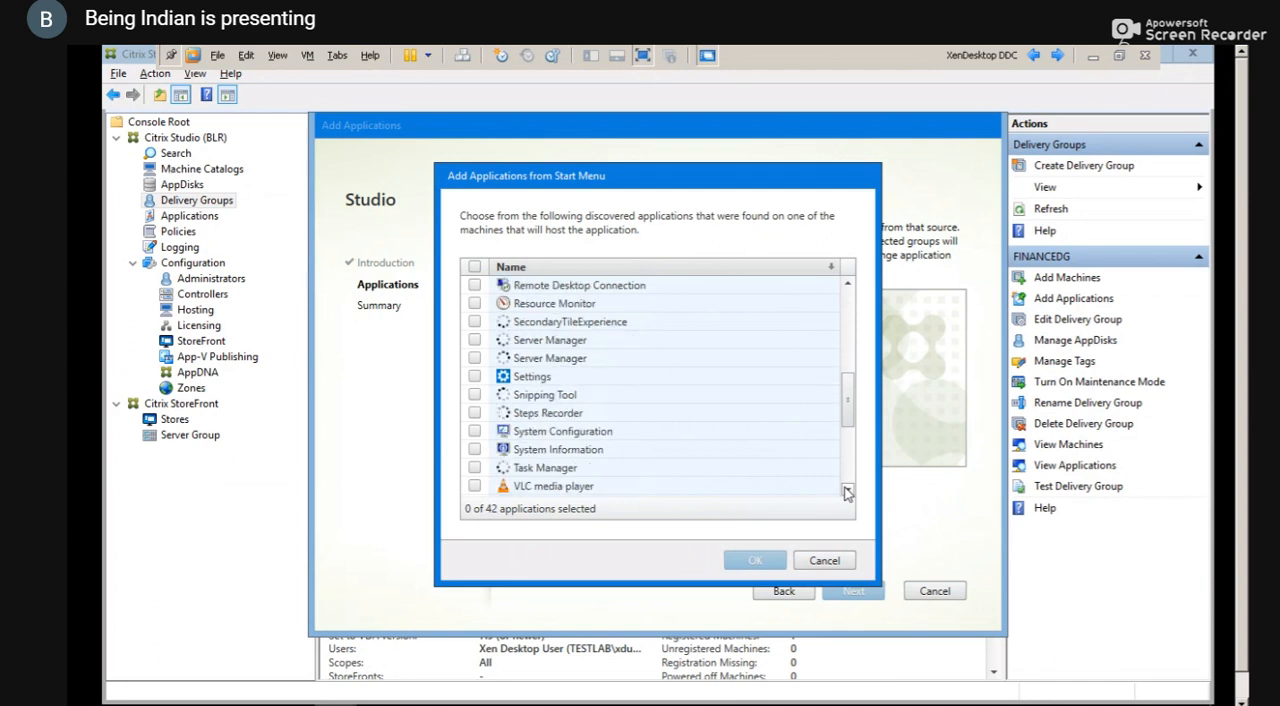
{"action": "left_click", "coordinate": [846, 492]}
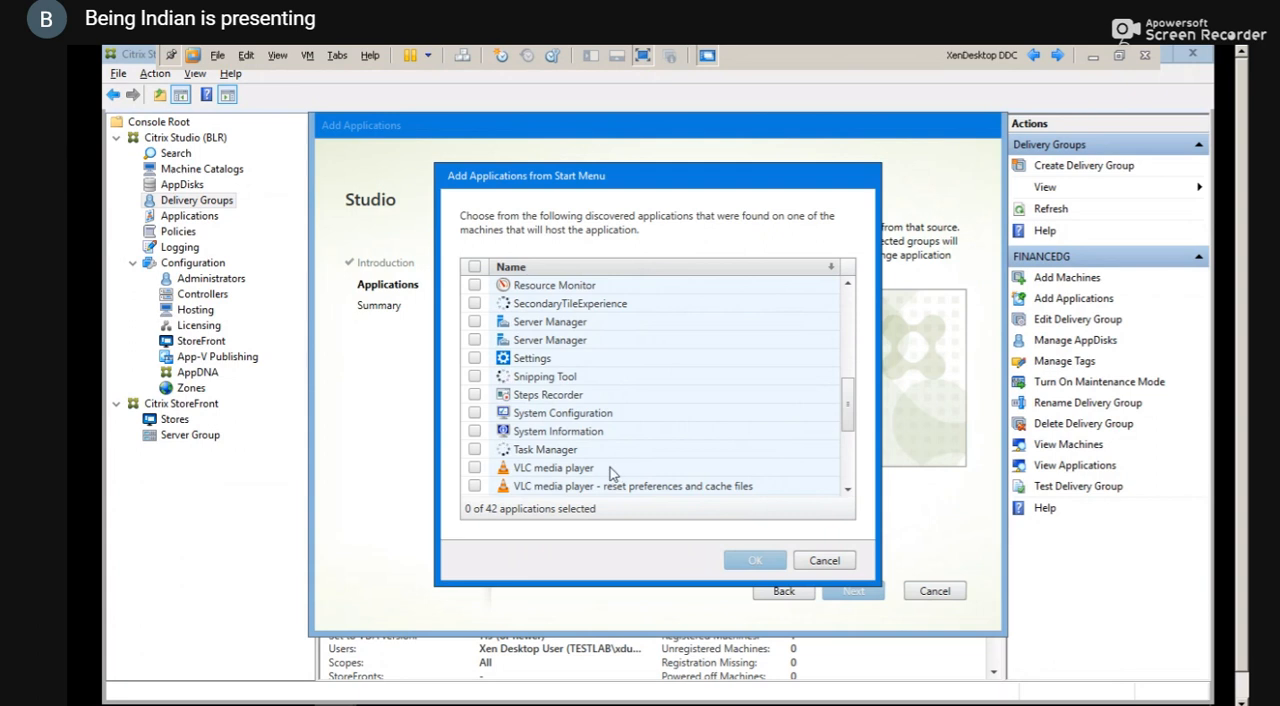
{"action": "left_click", "coordinate": [474, 489]}
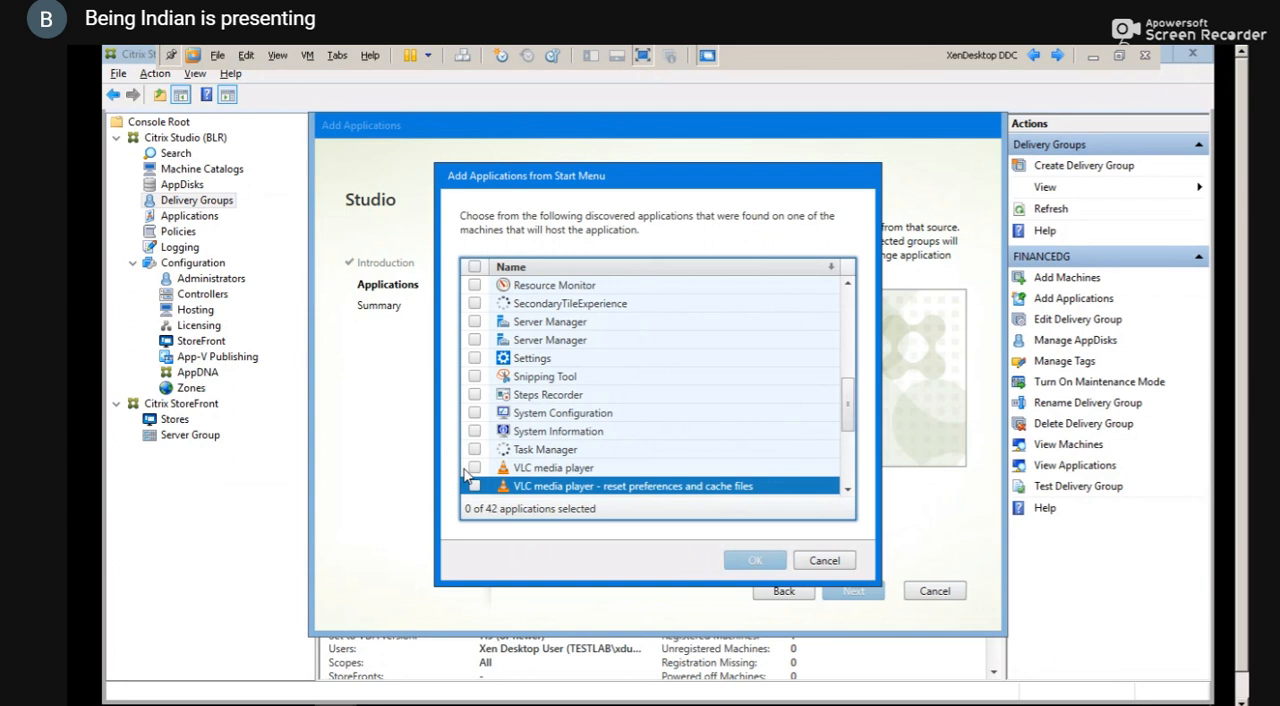
{"action": "left_click", "coordinate": [474, 468]}
{"action": "left_click", "coordinate": [754, 560]}
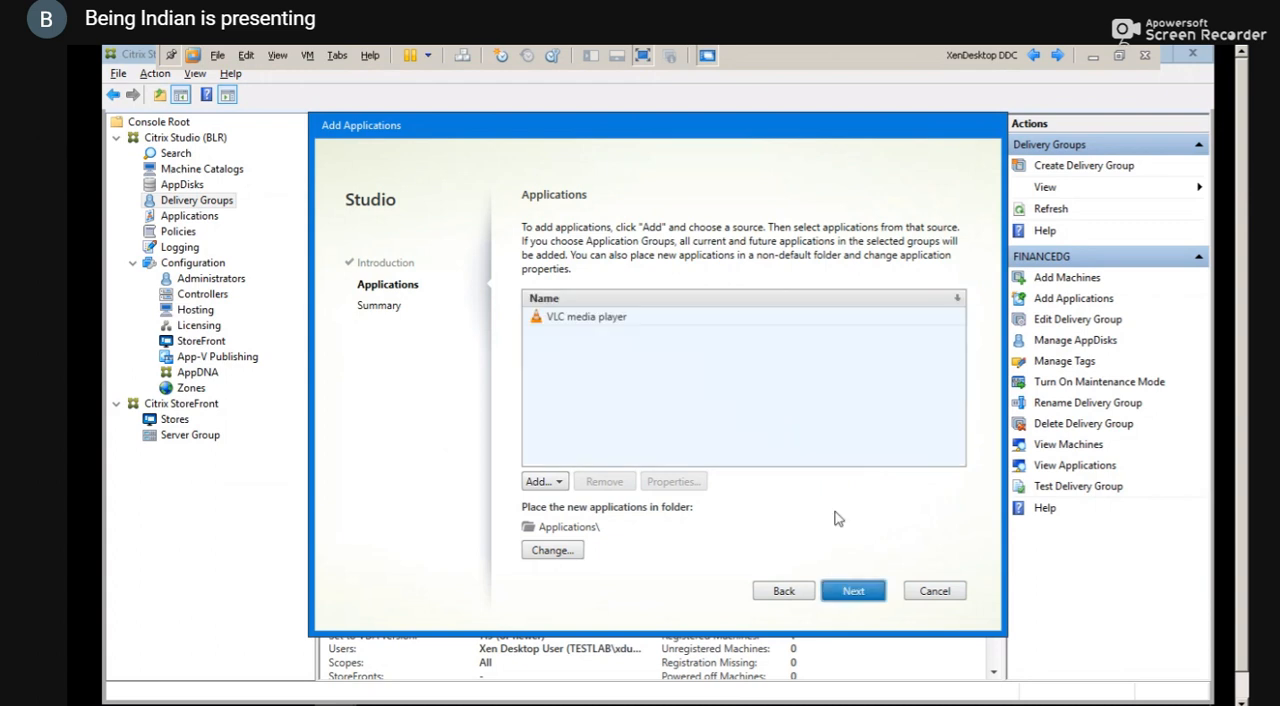
Complete the Add Applications wizard for FINANCEDG with VLC media player in the Applications folder and refresh the delivery groups
{"action": "left_click", "coordinate": [849, 595]}
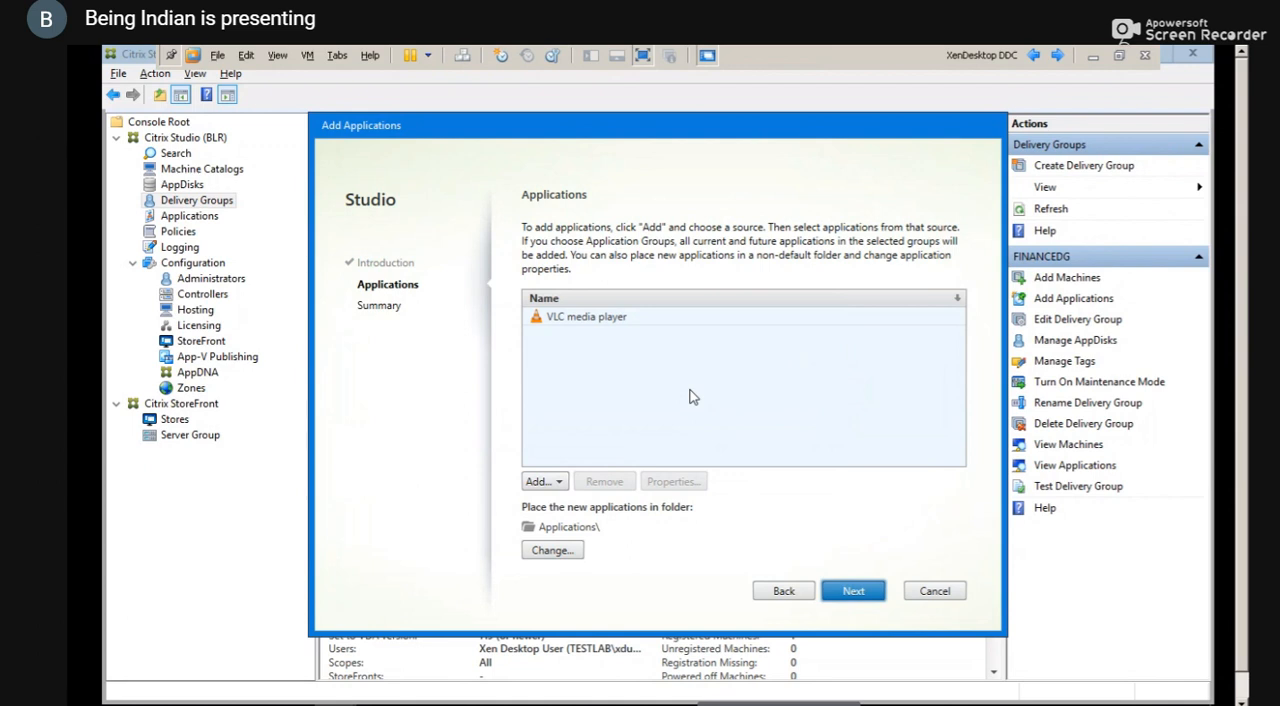
{"action": "key", "text": "Return"}
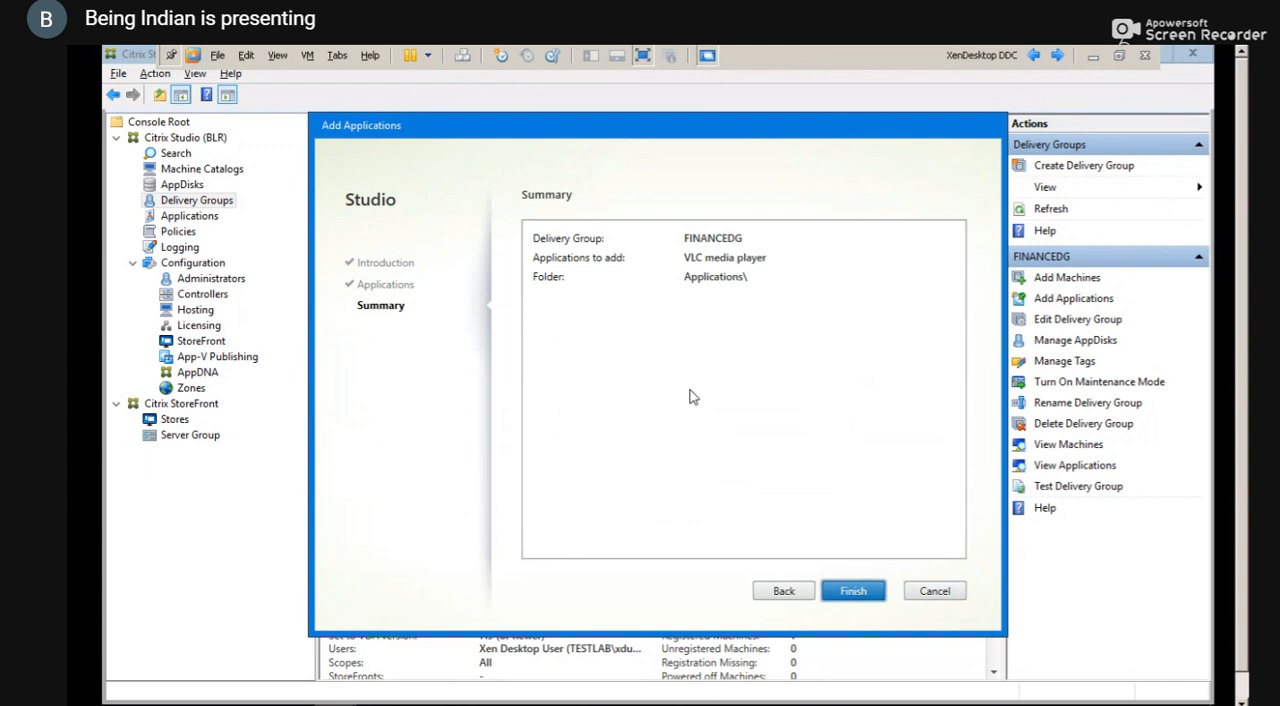
{"action": "left_click", "coordinate": [843, 596]}
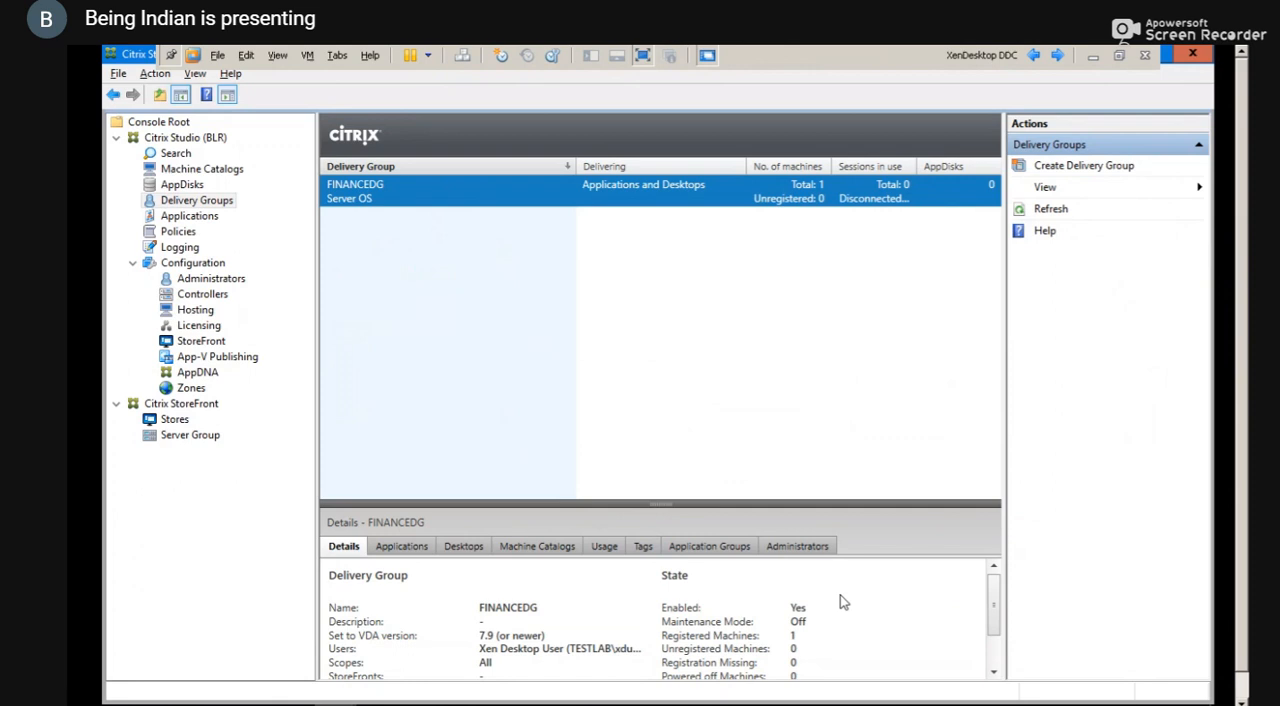
{"action": "key", "text": "F5"}
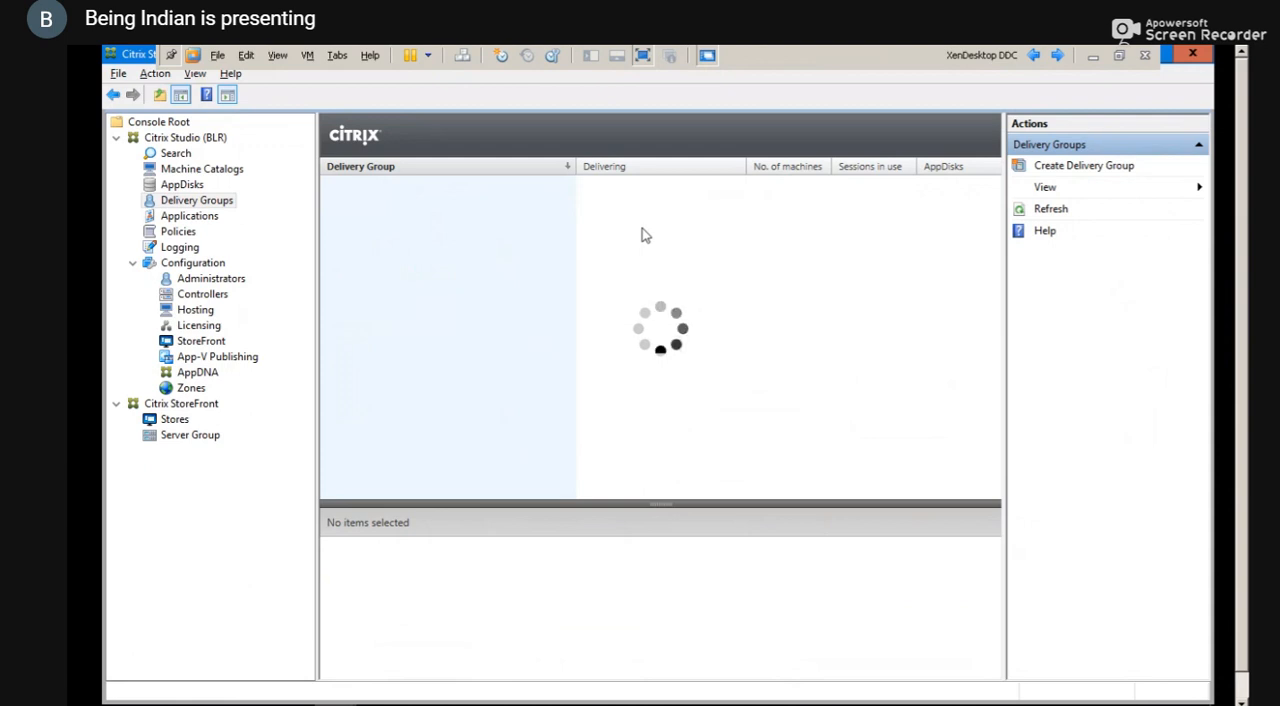
Exit full screen in VMware Workstation, switch to the StoreFront page in Google Chrome and log off
{"action": "left_click", "coordinate": [643, 56]}
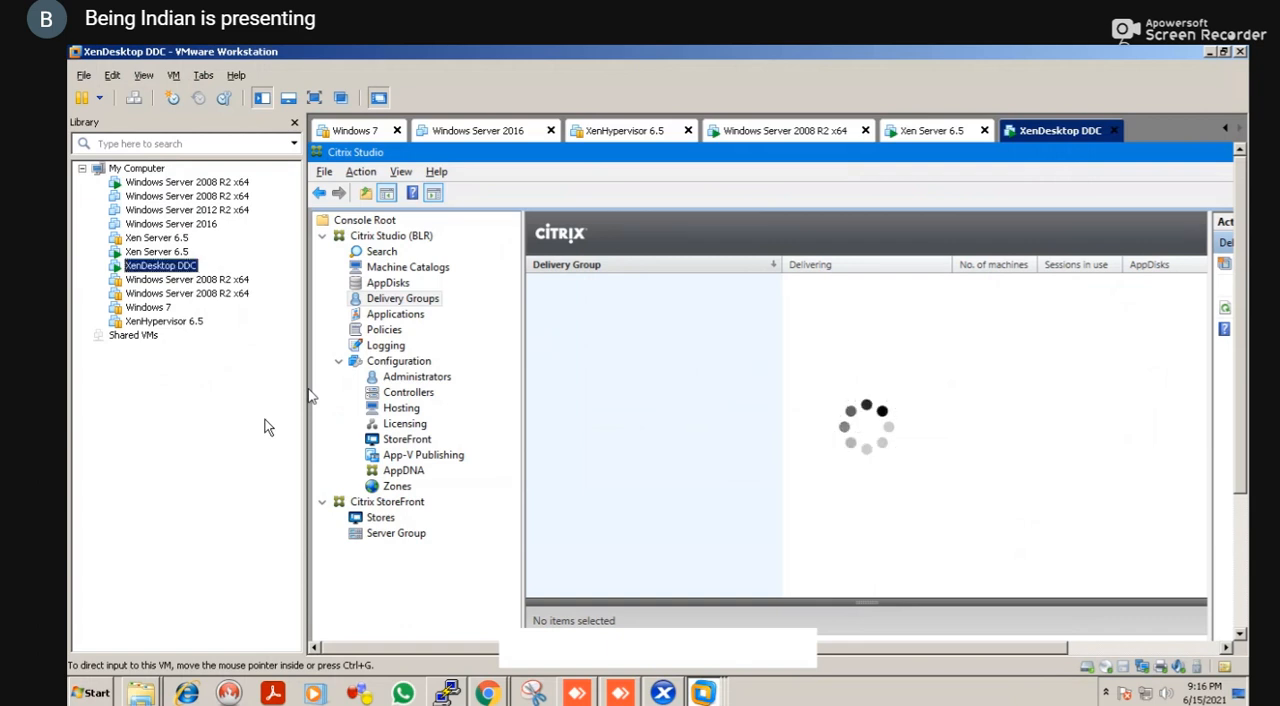
{"action": "key", "text": "alt+Tab"}
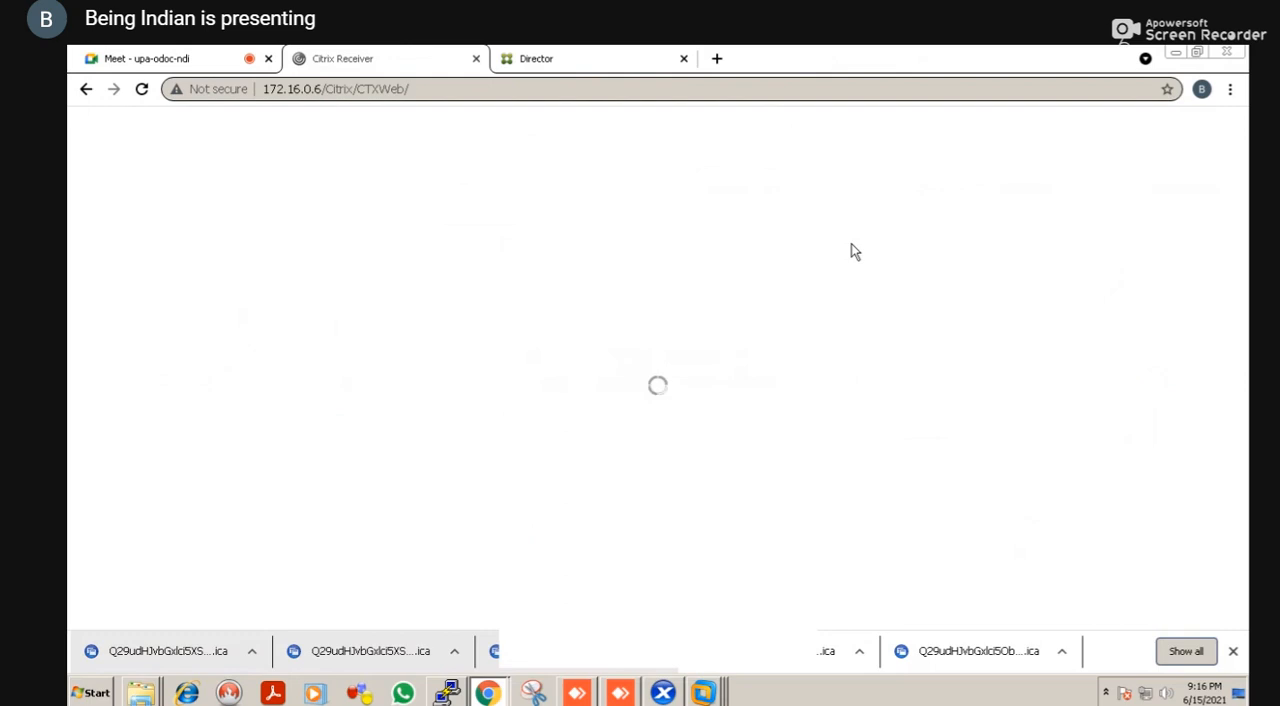
{"action": "key", "text": "alt+Tab"}
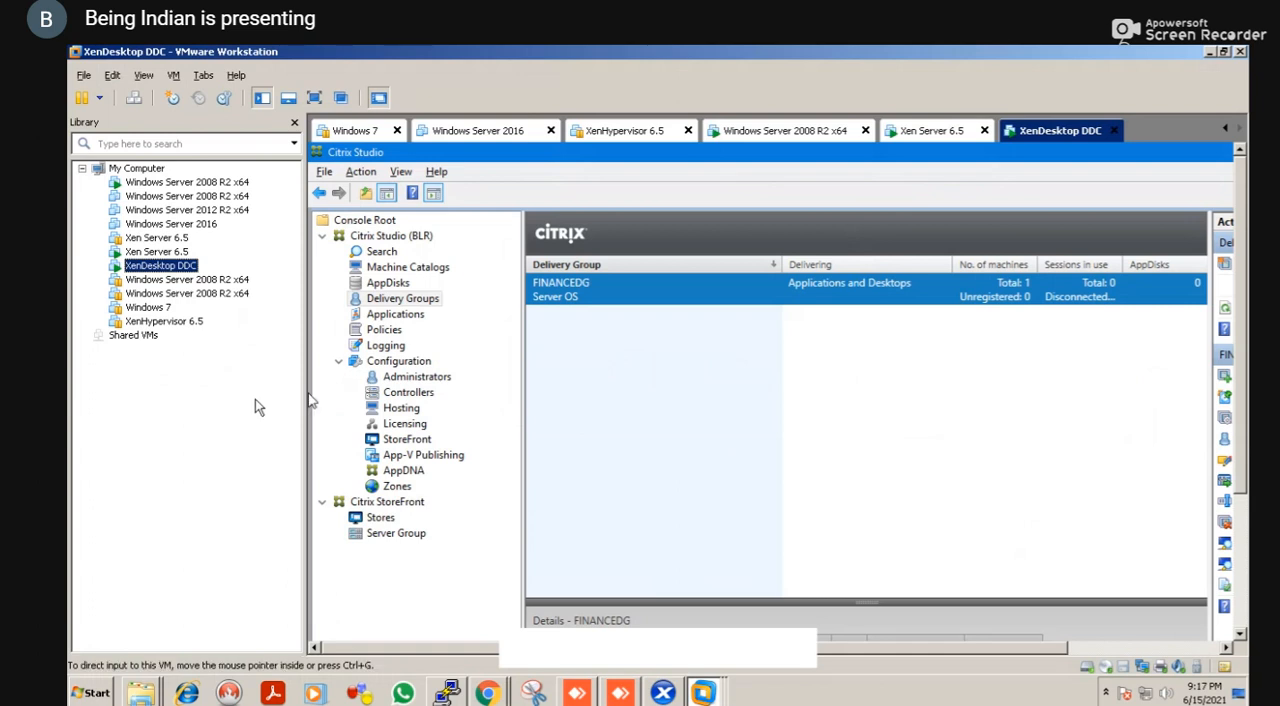
{"action": "key", "text": "alt+Tab"}
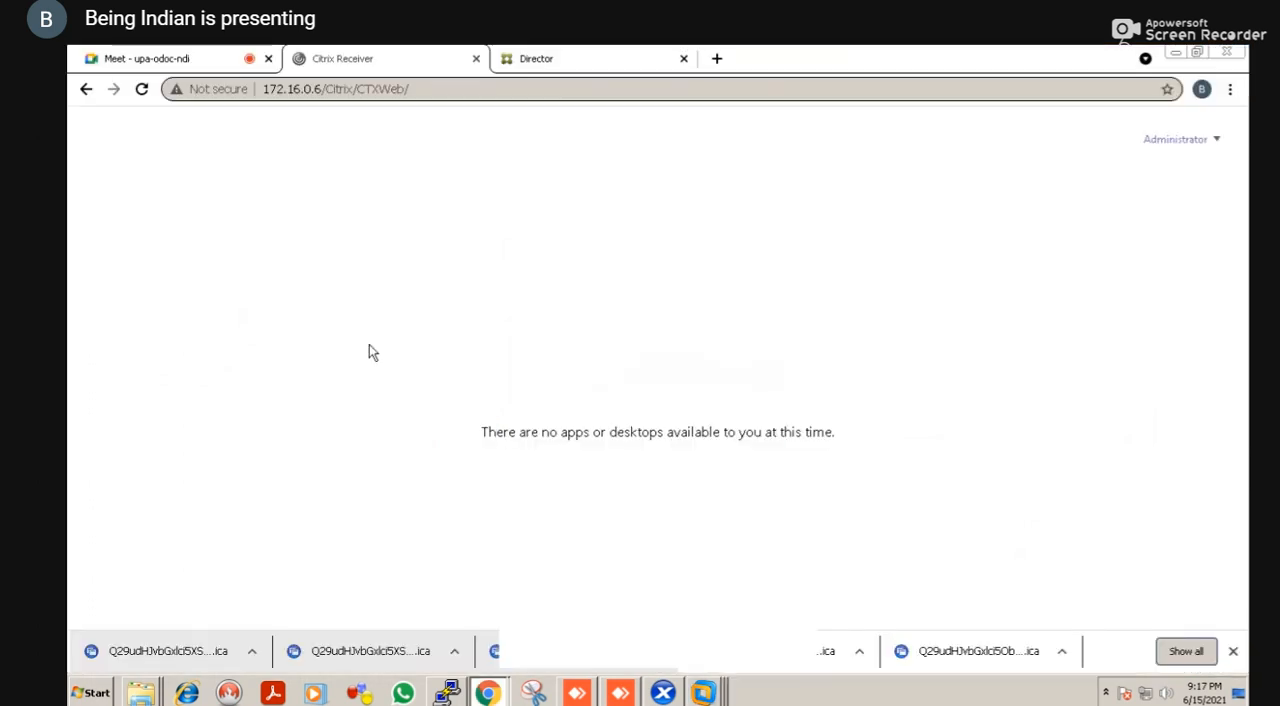
{"action": "left_click", "coordinate": [1218, 142]}
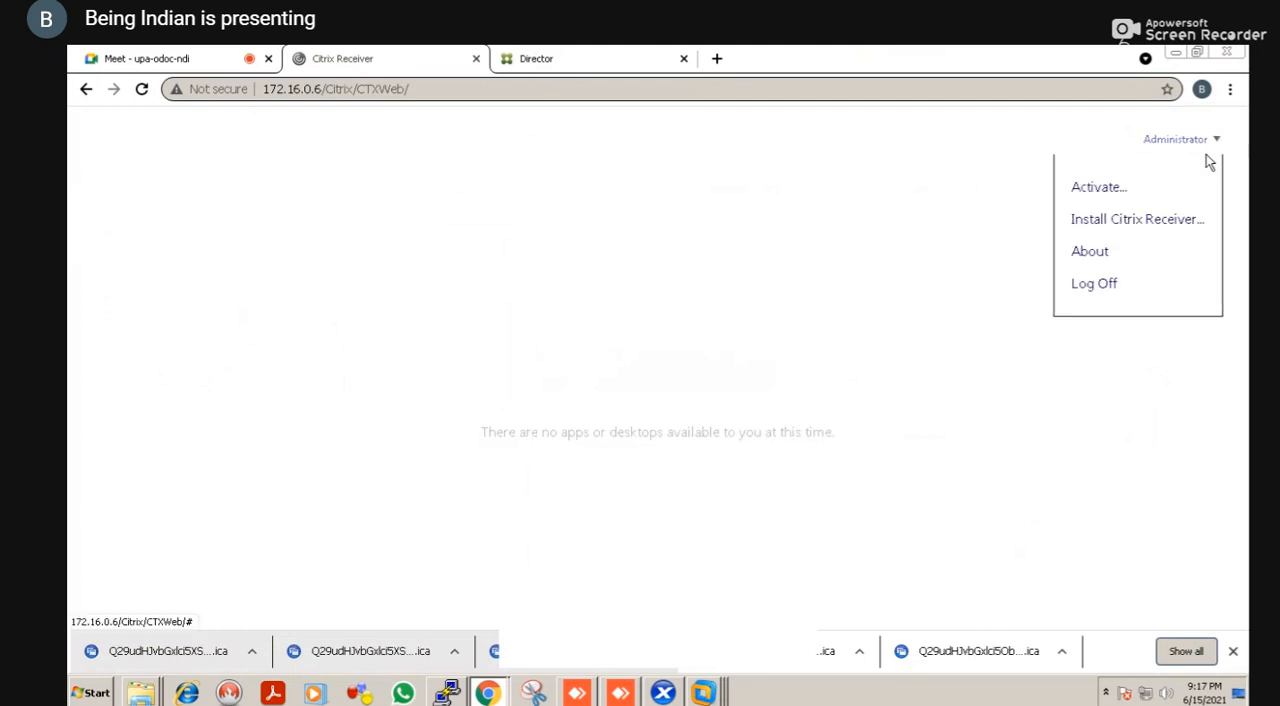
{"action": "left_click", "coordinate": [1097, 284]}
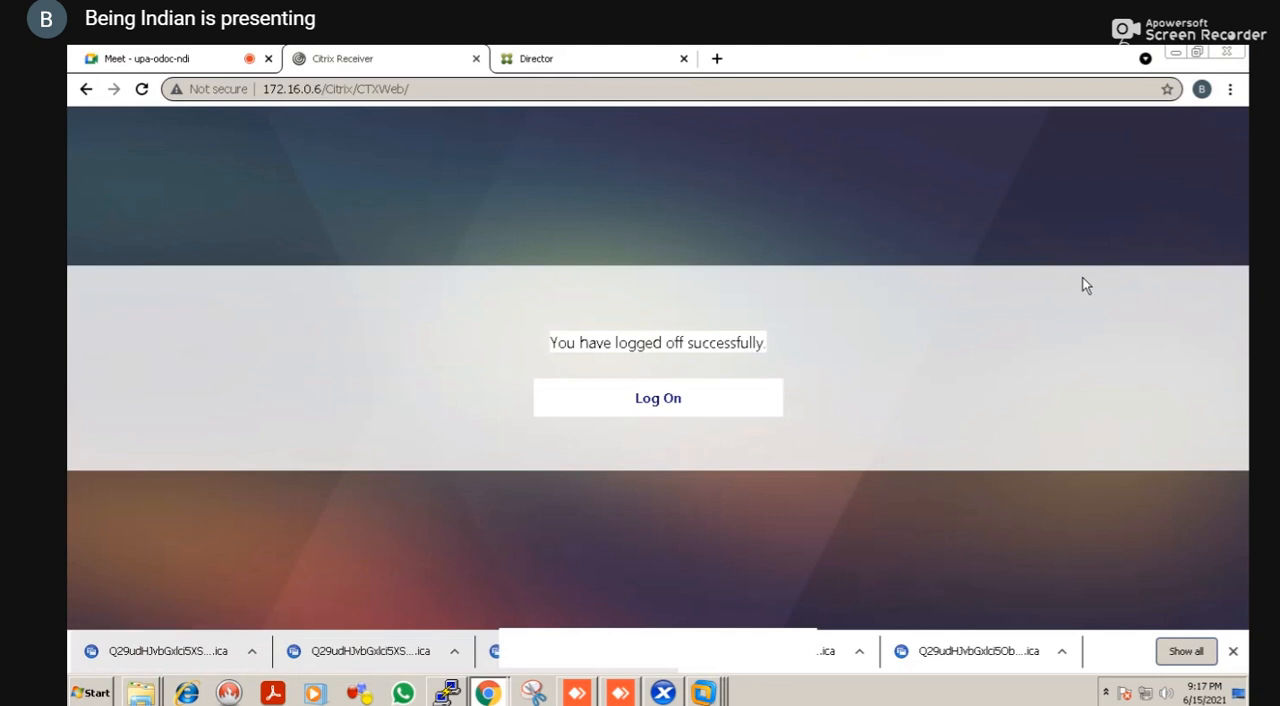
Log on to StoreFront as testlab\administrator with the account password and display all apps
{"action": "right_click", "coordinate": [833, 261]}
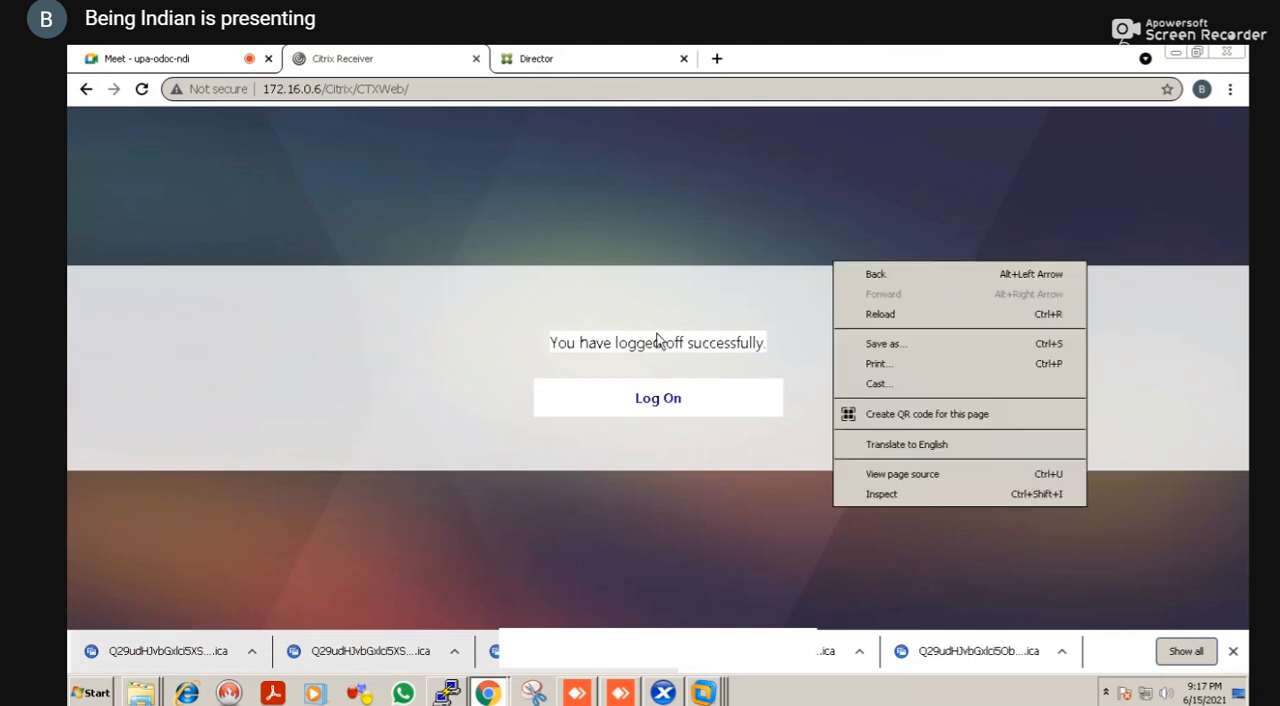
{"action": "left_click", "coordinate": [641, 405]}
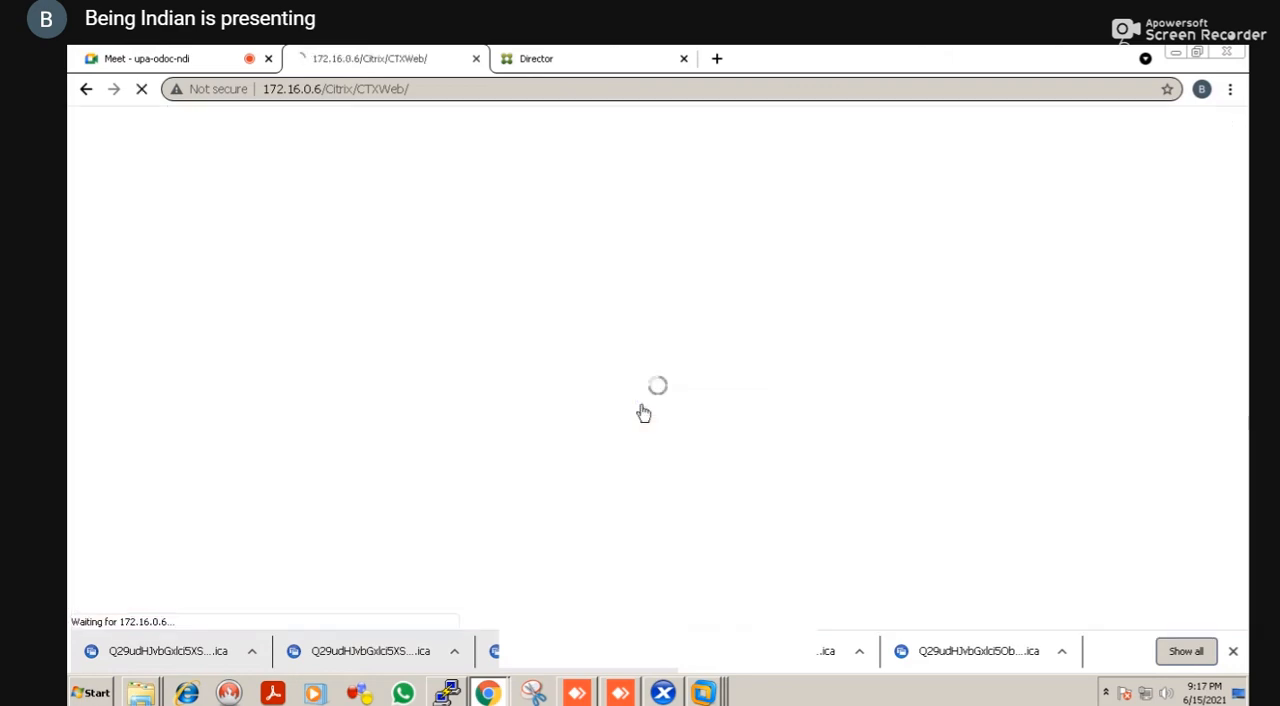
{"action": "type", "text": "testlab\\"}
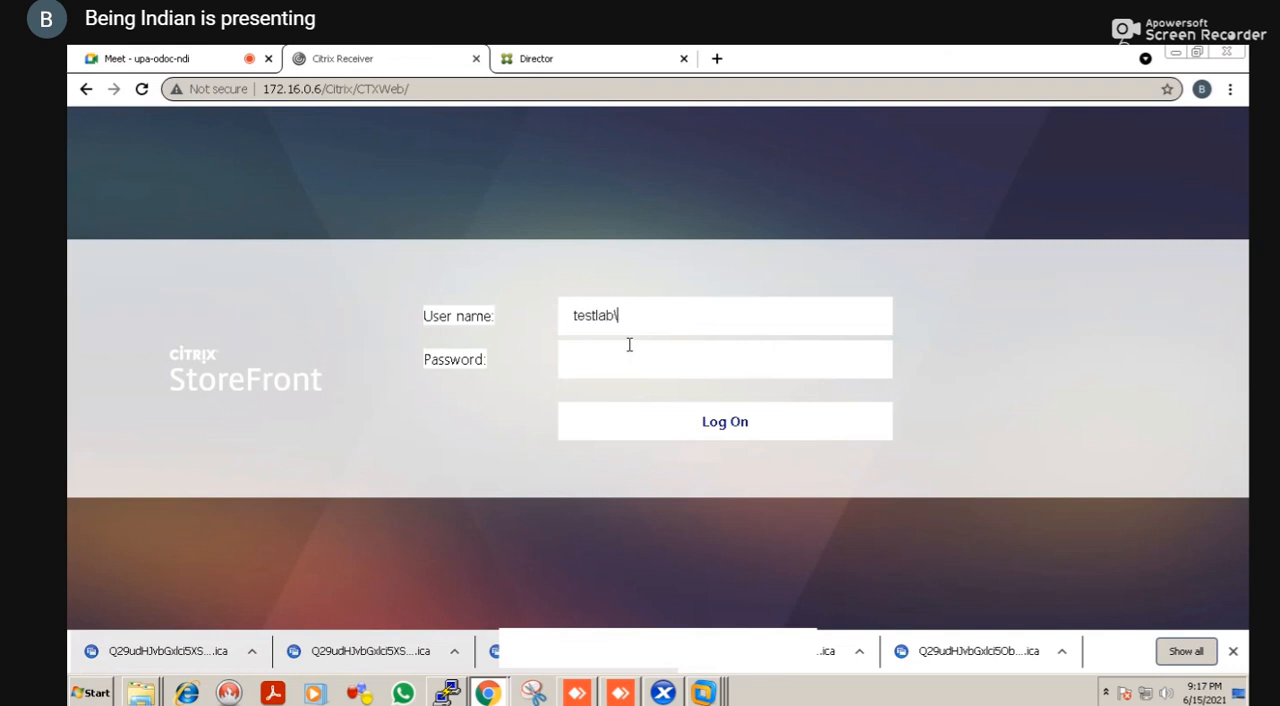
{"action": "type", "text": "administrator******"}
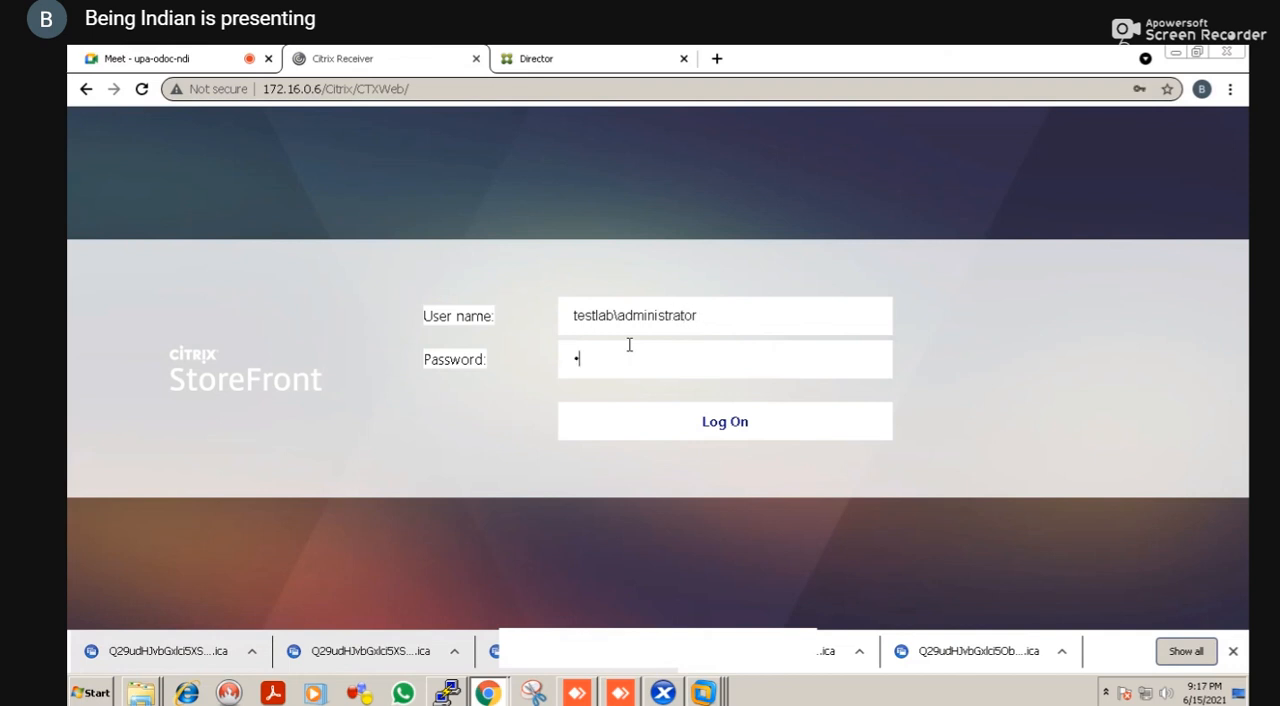
{"action": "type", "text": "***"}
{"action": "key", "text": "Return"}
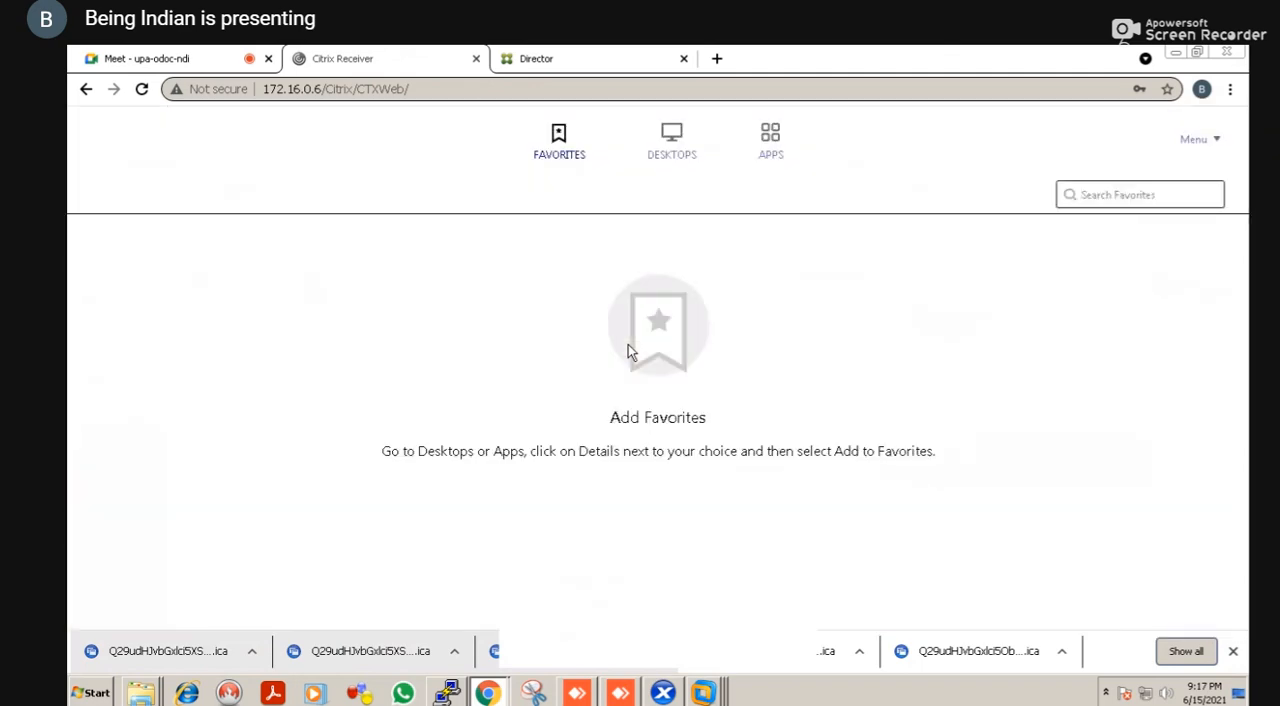
{"action": "left_click", "coordinate": [759, 158]}
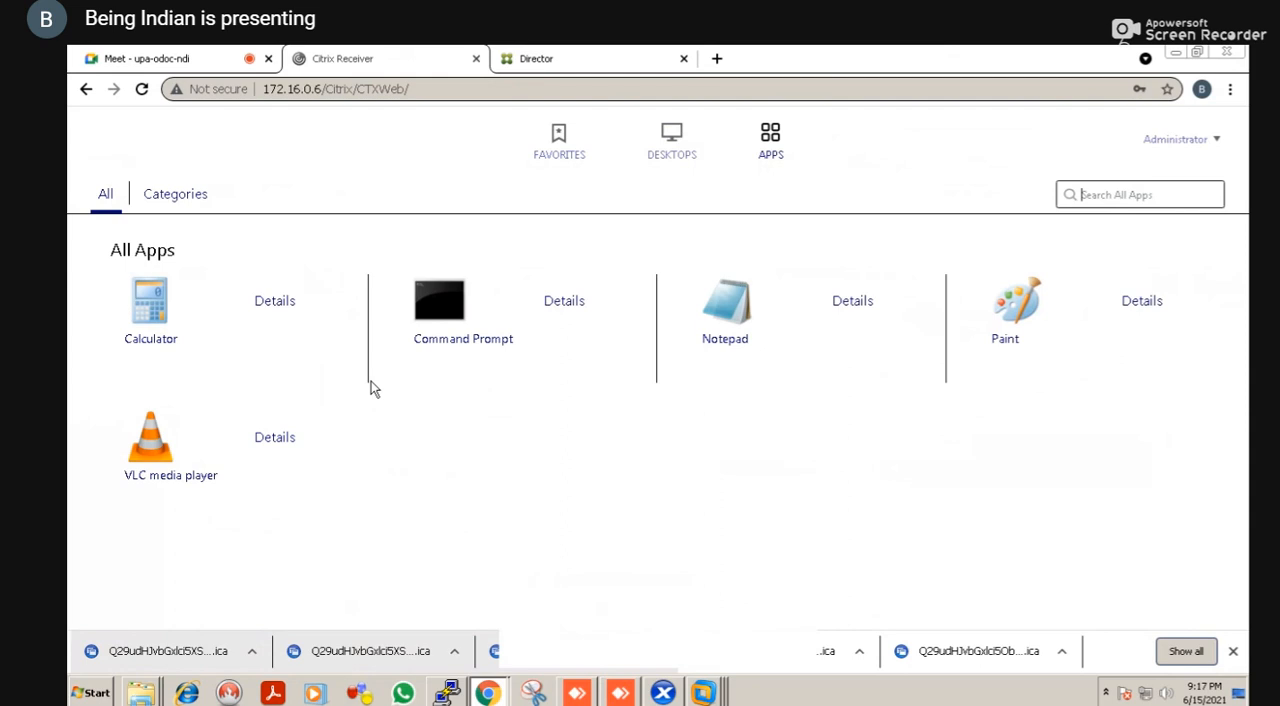
Launch VLC media player and Calculator from All Apps by opening their downloaded ICA files
{"action": "left_click", "coordinate": [168, 478]}
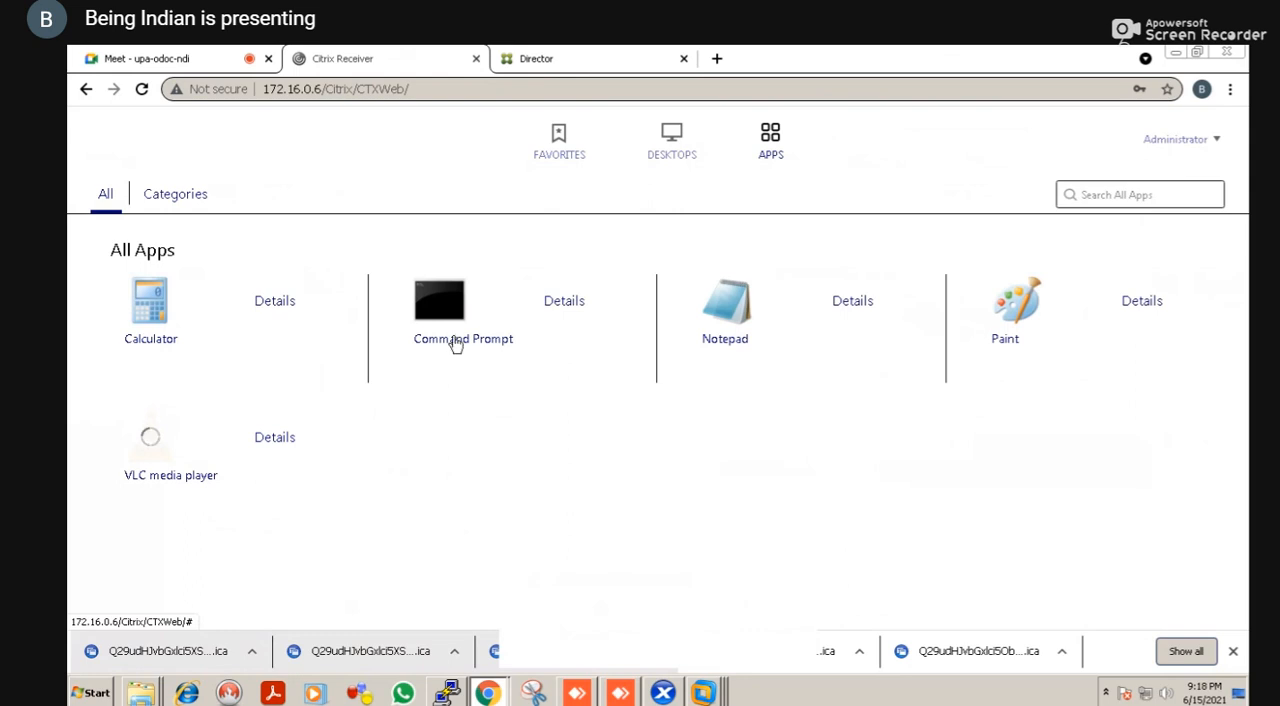
{"action": "left_click", "coordinate": [728, 345]}
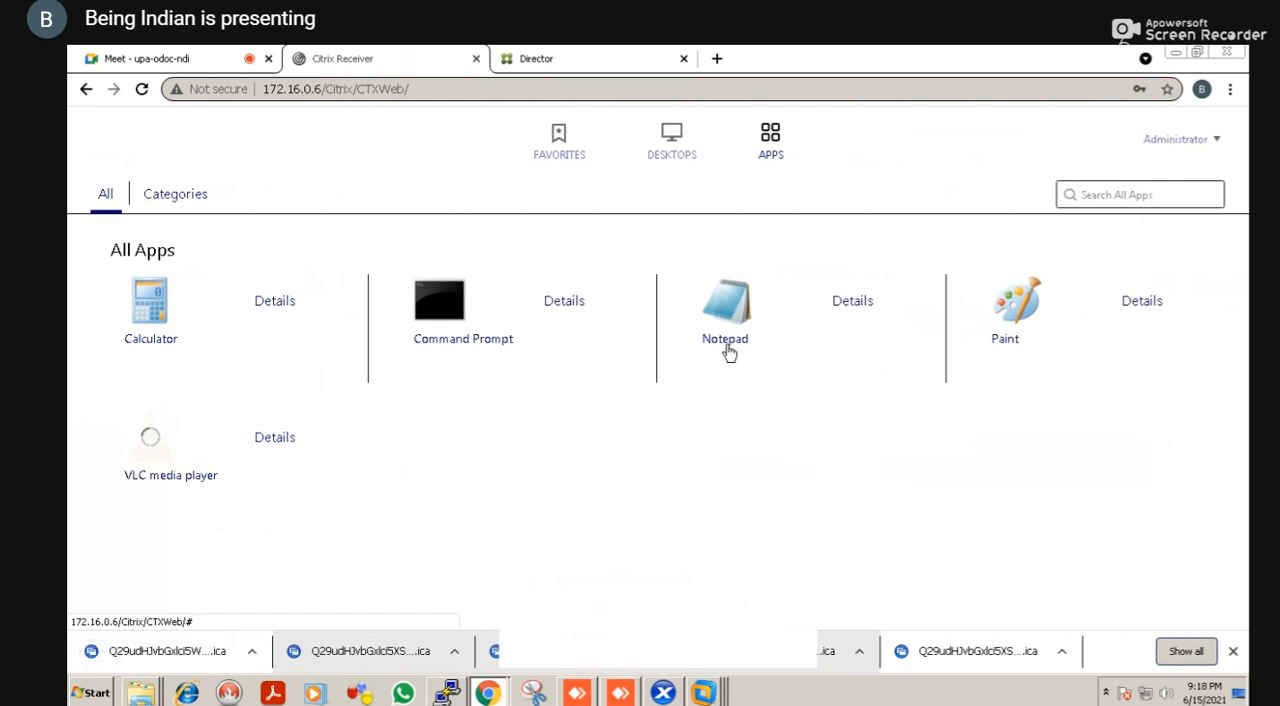
{"action": "left_click", "coordinate": [177, 652]}
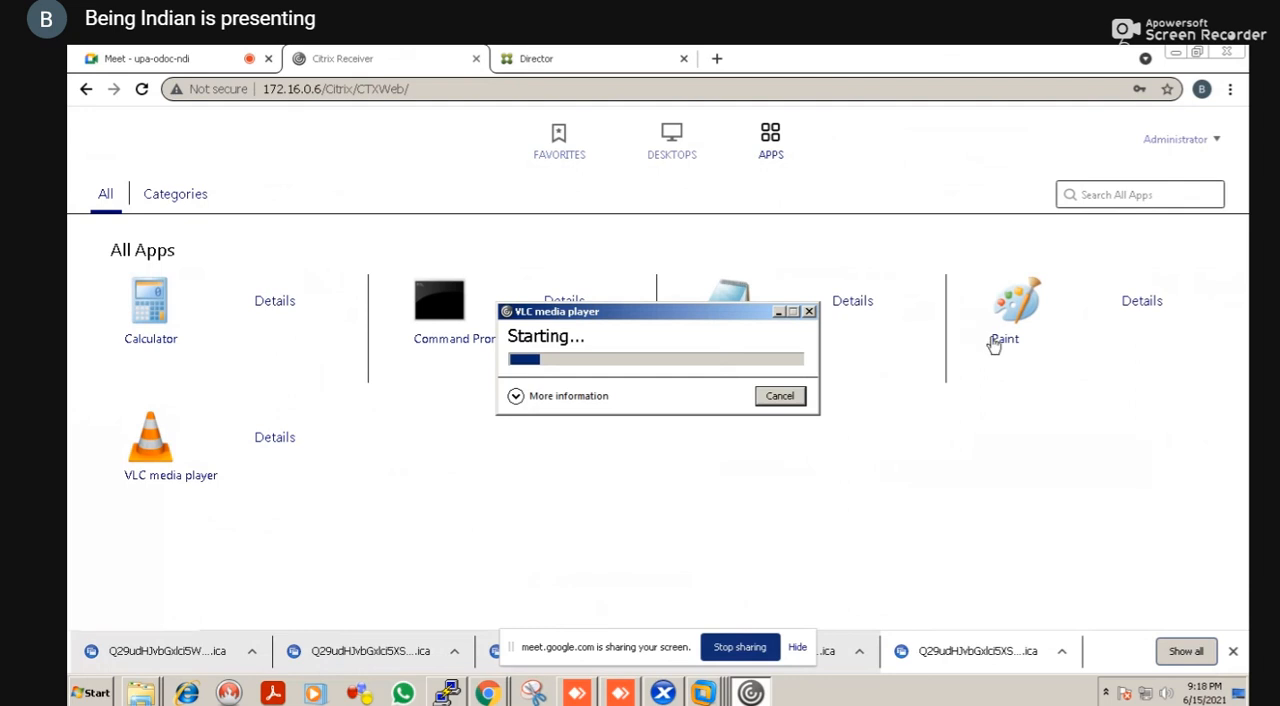
{"action": "left_click", "coordinate": [163, 348]}
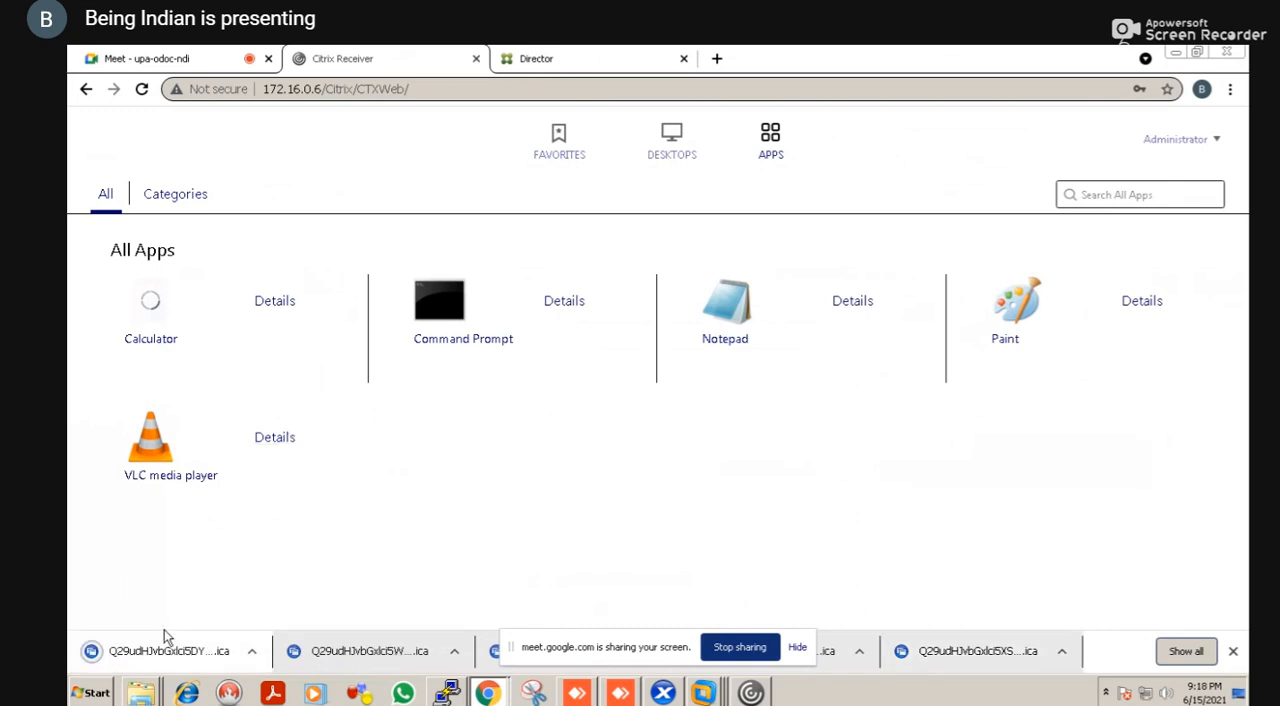
{"action": "left_click", "coordinate": [155, 651]}
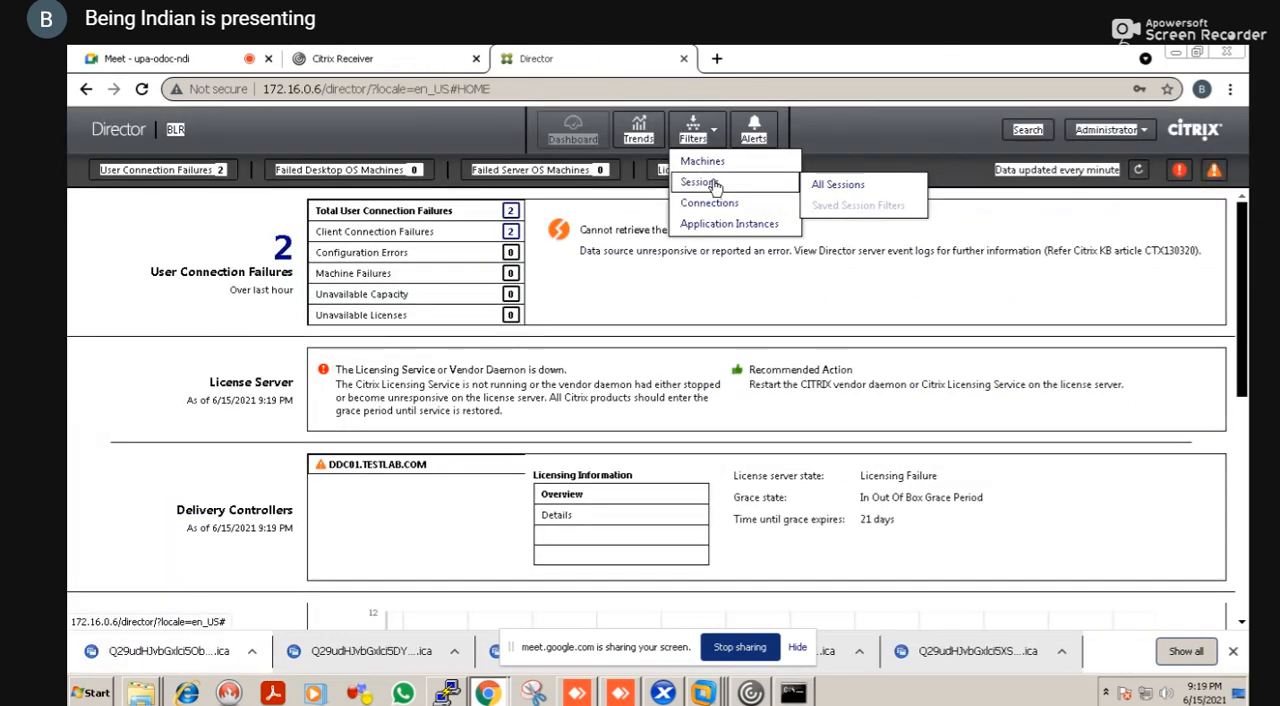
Display all sessions in Citrix Director and refresh the page to check for active user sessions
{"action": "left_click", "coordinate": [817, 186]}
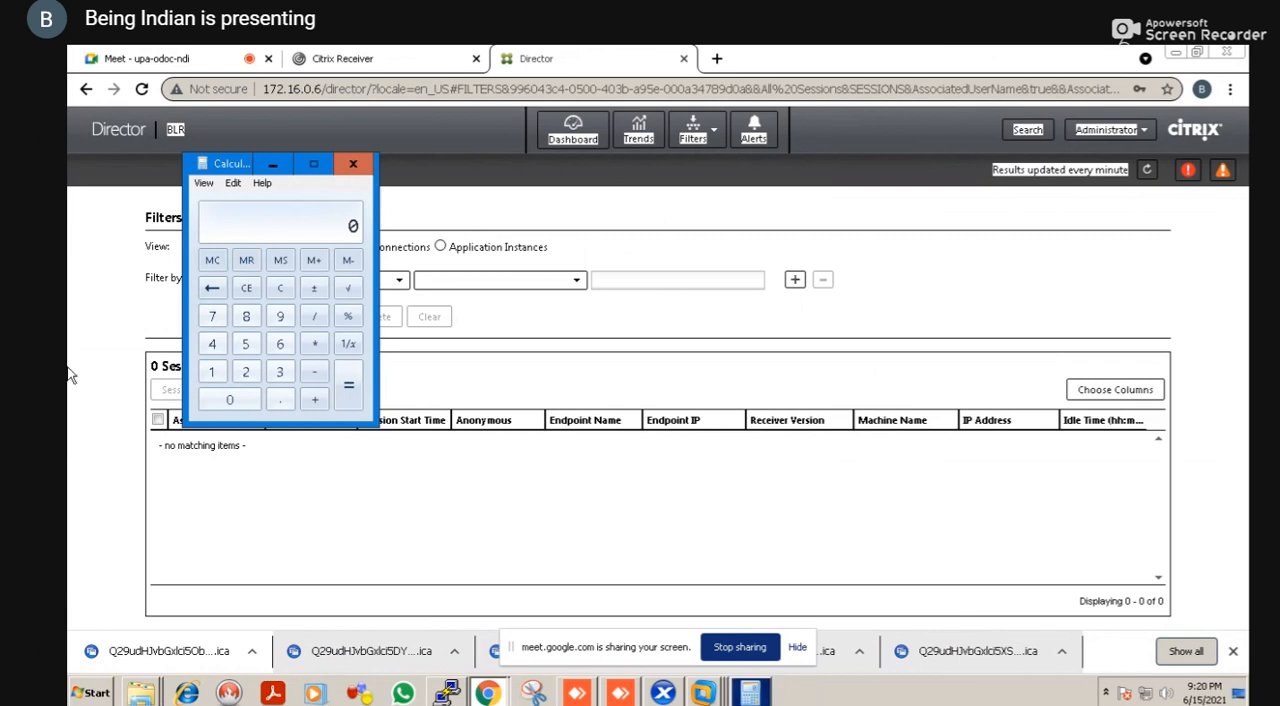
{"action": "key", "text": "alt+Tab"}
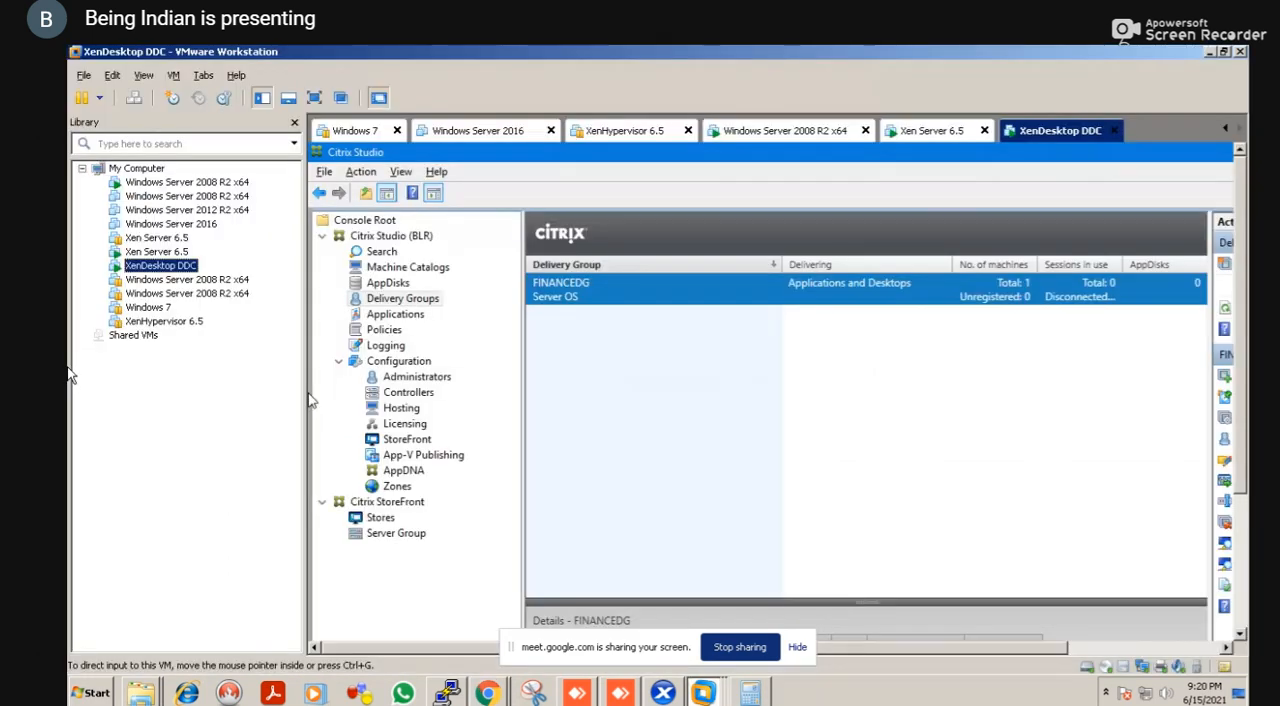
{"action": "key", "text": "alt+Tab"}
{"action": "key", "text": "alt+Tab"}
{"action": "key", "text": "alt+Tab"}
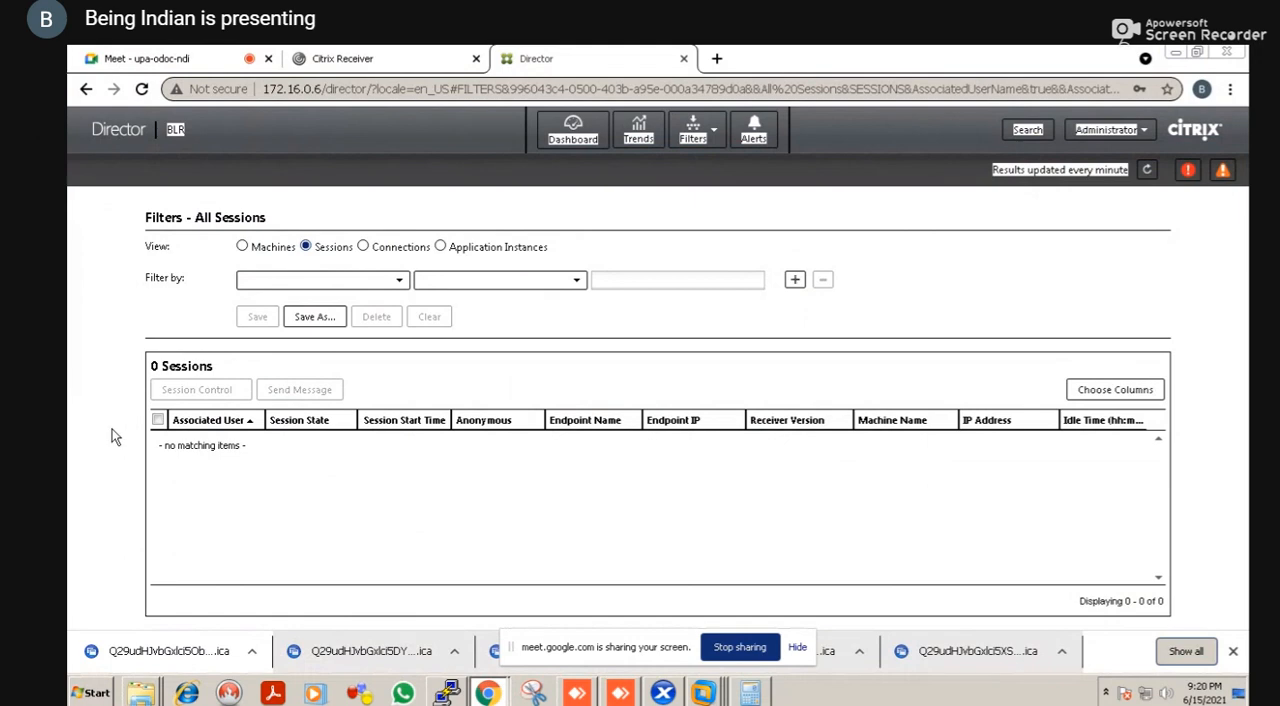
{"action": "key", "text": "F5"}
{"action": "key", "text": "F5"}
{"action": "key", "text": "F5"}
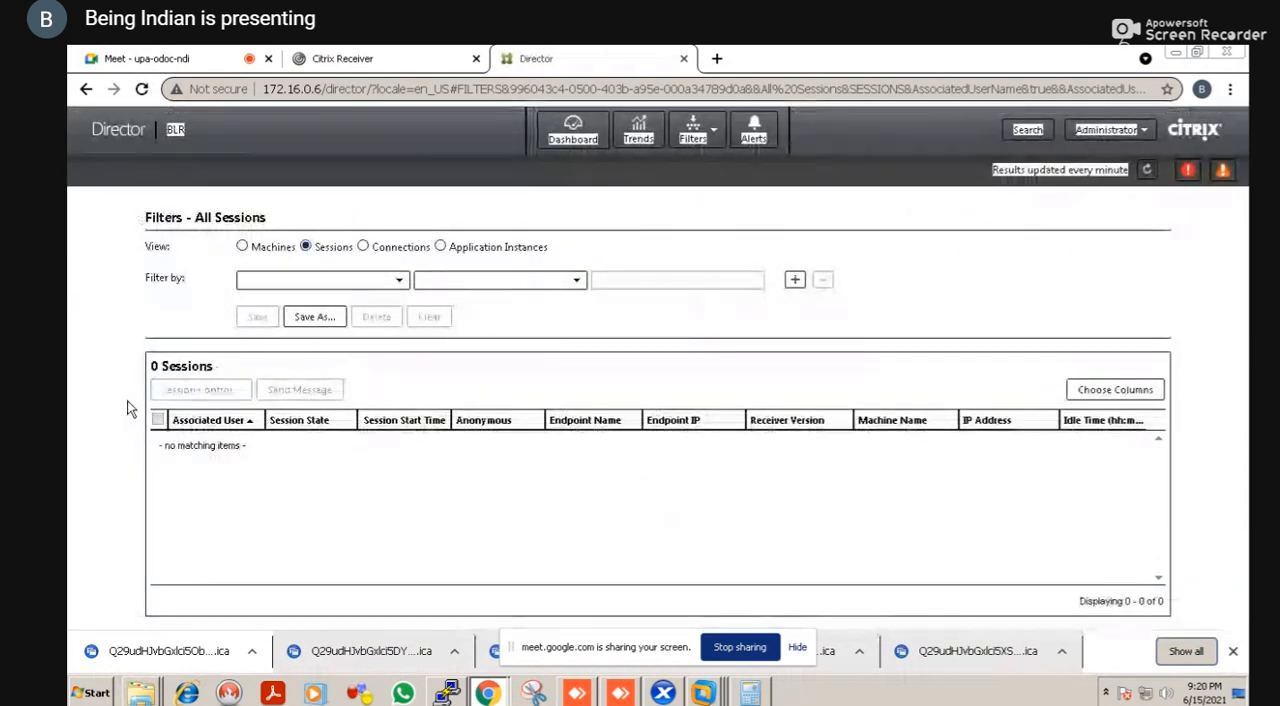
{"action": "right_click", "coordinate": [127, 408]}
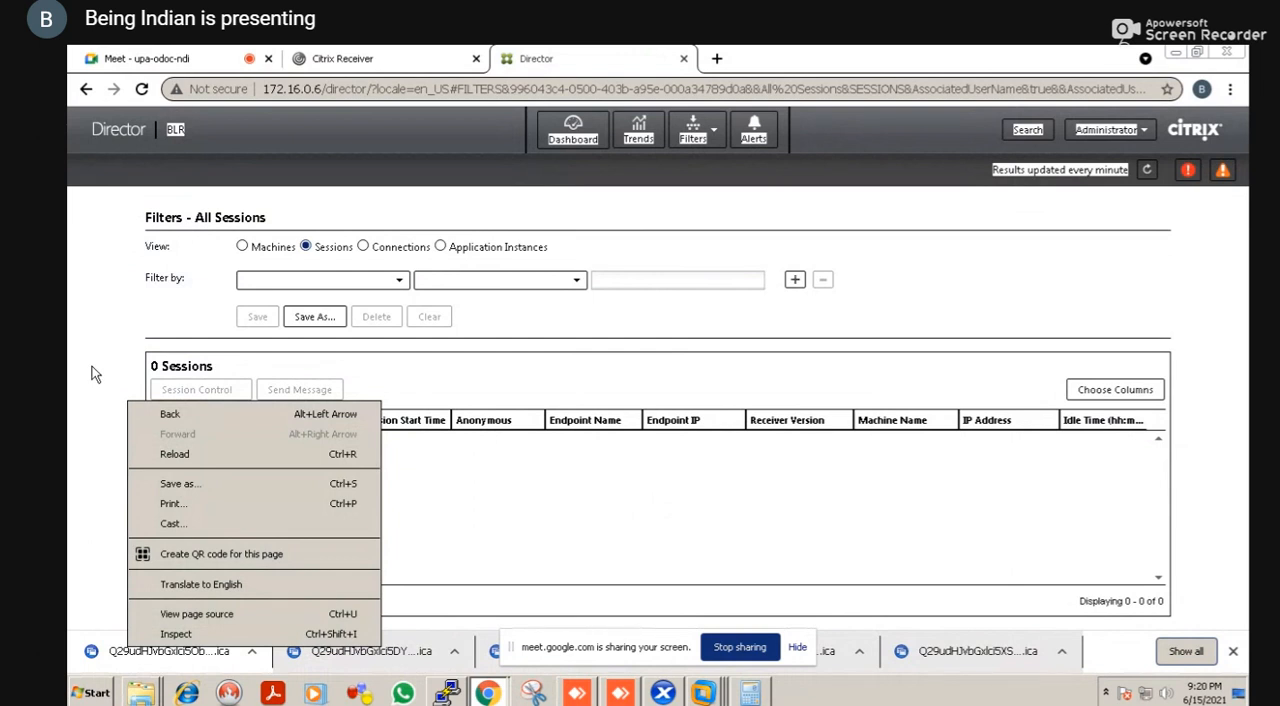
{"action": "left_click", "coordinate": [92, 368]}
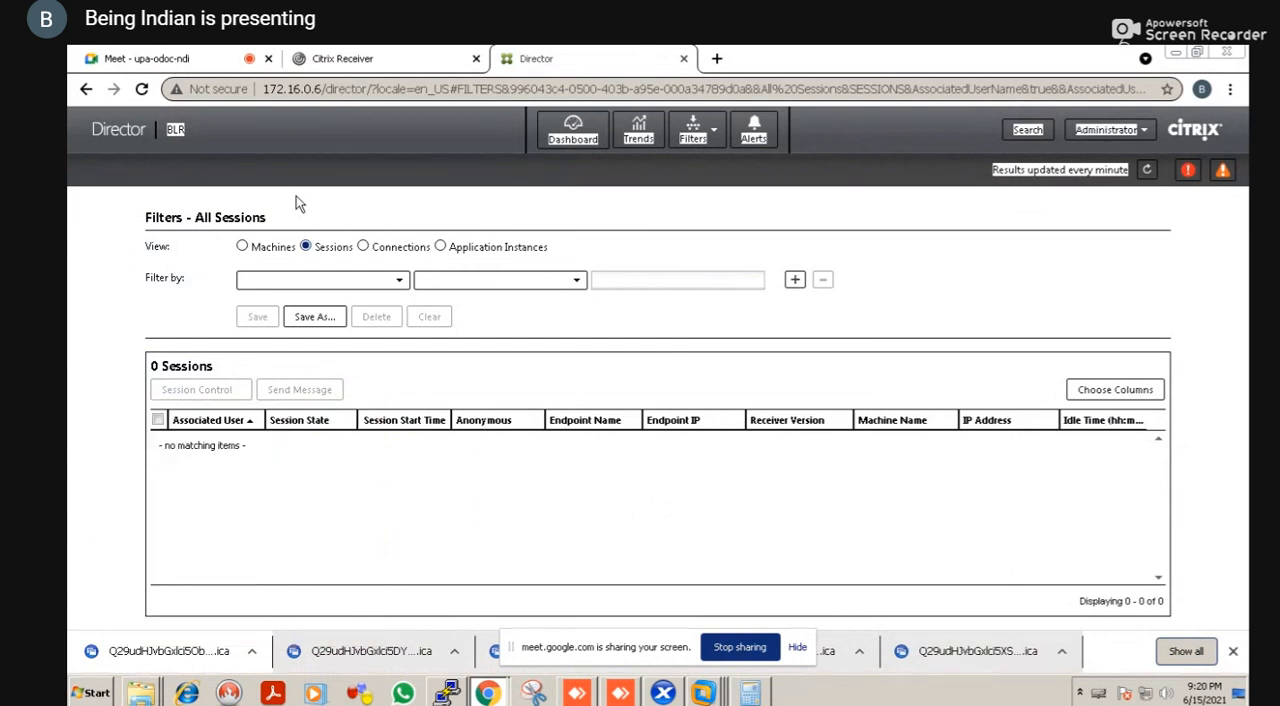
Check the StoreFront apps page, then return to Director and view all application instances
{"action": "left_click", "coordinate": [345, 62]}
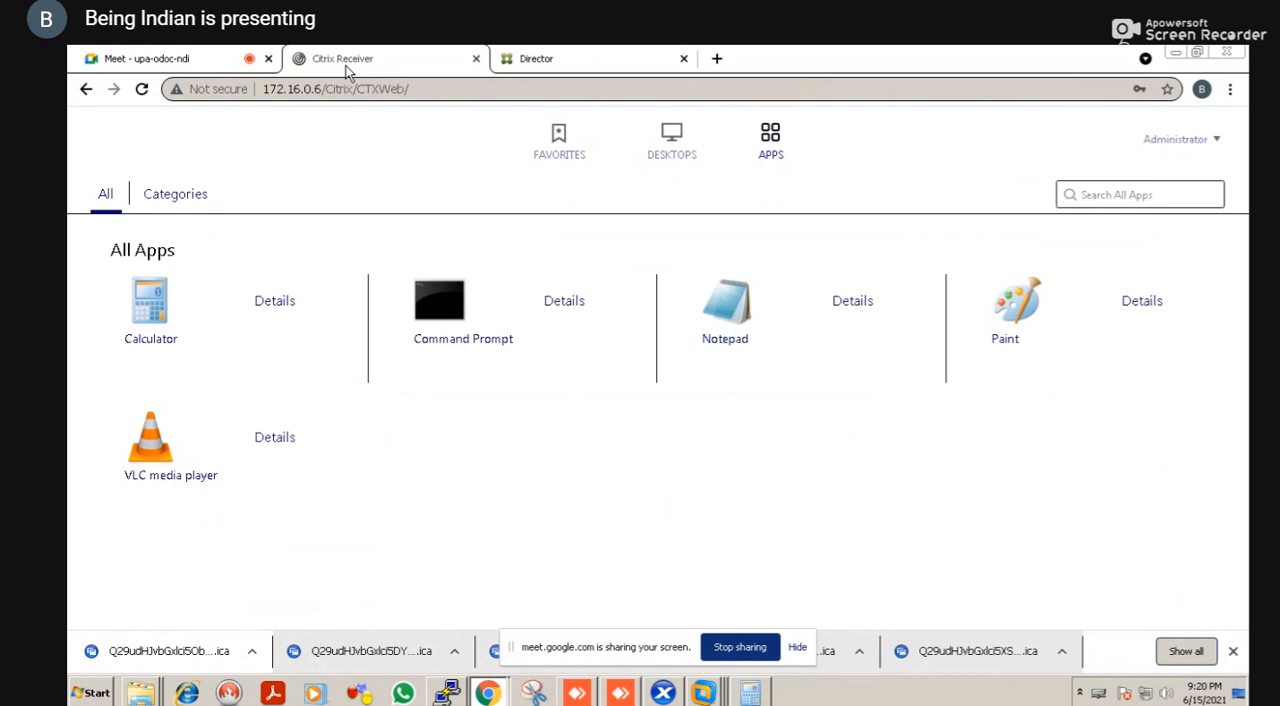
{"action": "left_click", "coordinate": [558, 60]}
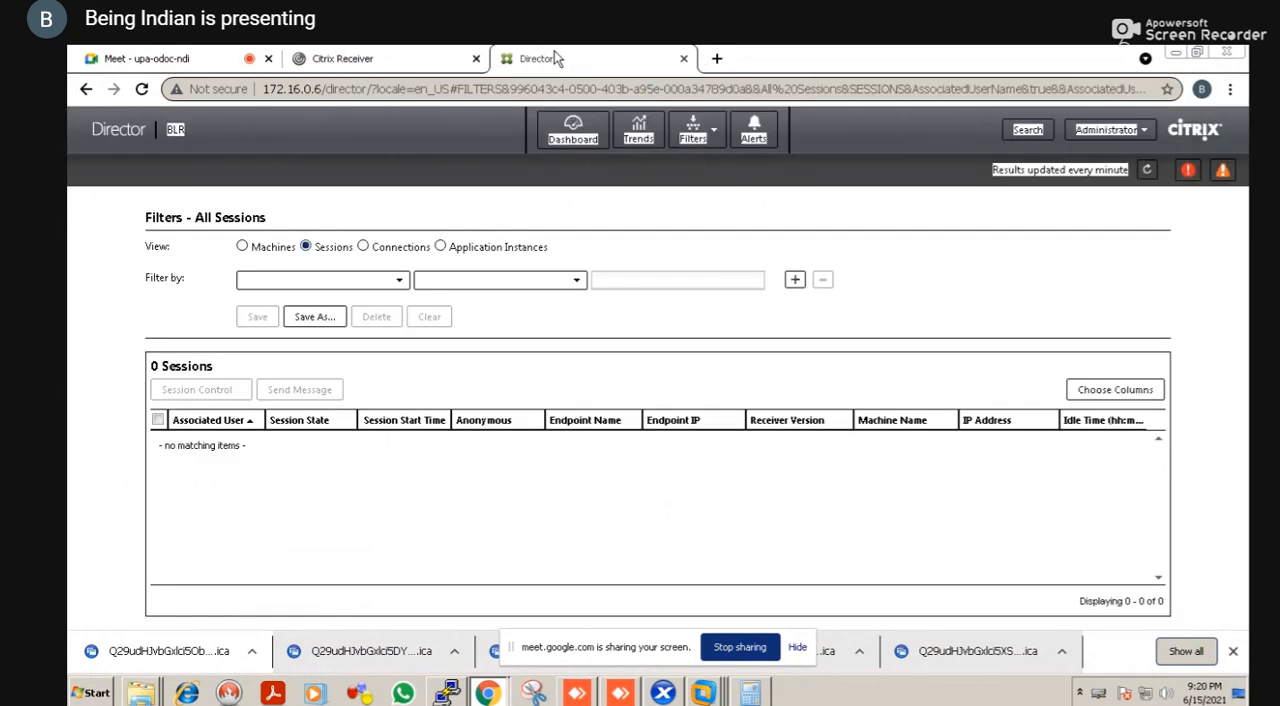
{"action": "right_click", "coordinate": [446, 245]}
{"action": "key", "text": "Escape"}
{"action": "right_click", "coordinate": [441, 248]}
{"action": "key", "text": "Escape"}
{"action": "left_click", "coordinate": [441, 247]}
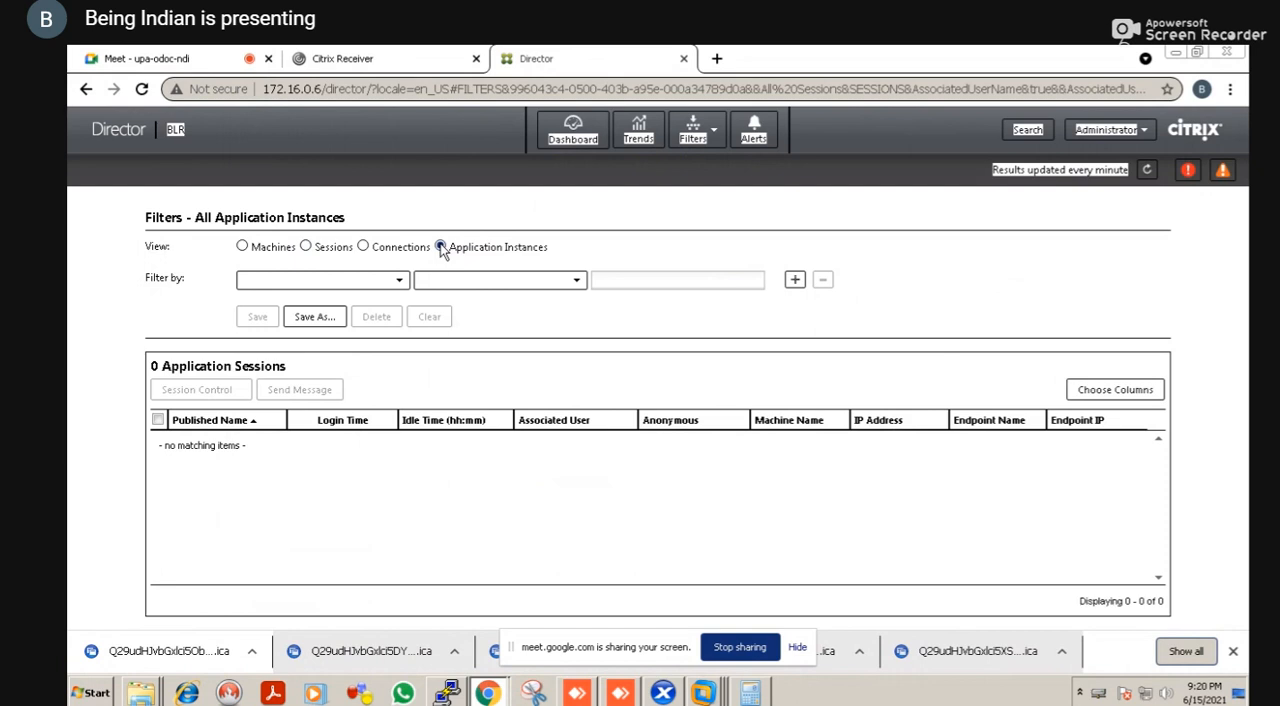
Return to the StoreFront apps page and launch Notepad by opening its downloaded ICA file
{"action": "key", "text": "alt+Tab"}
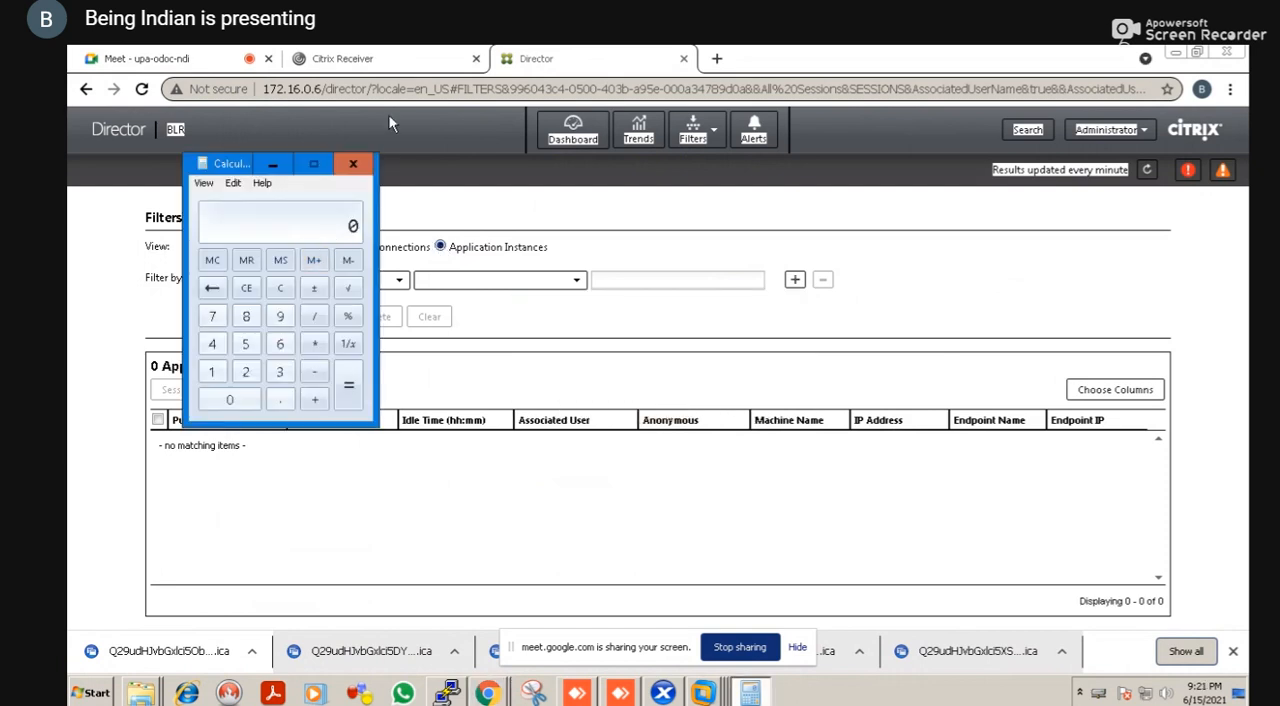
{"action": "left_click", "coordinate": [386, 64]}
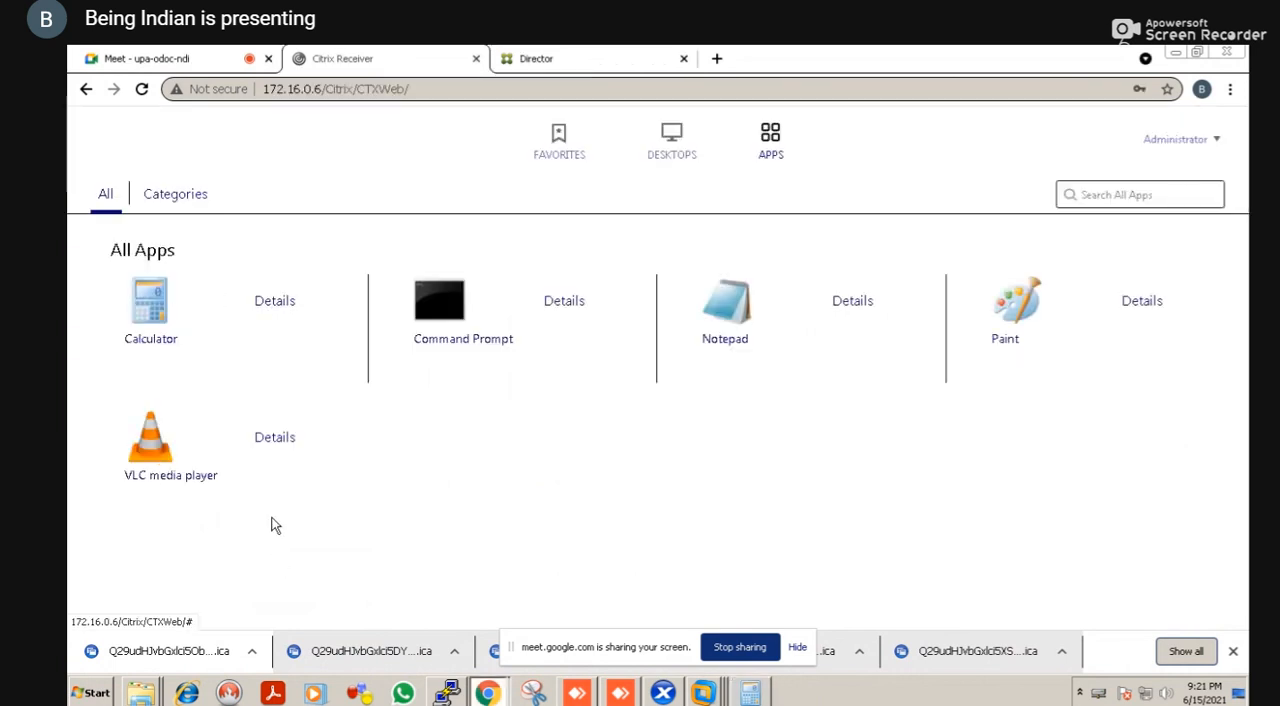
{"action": "left_click", "coordinate": [717, 340]}
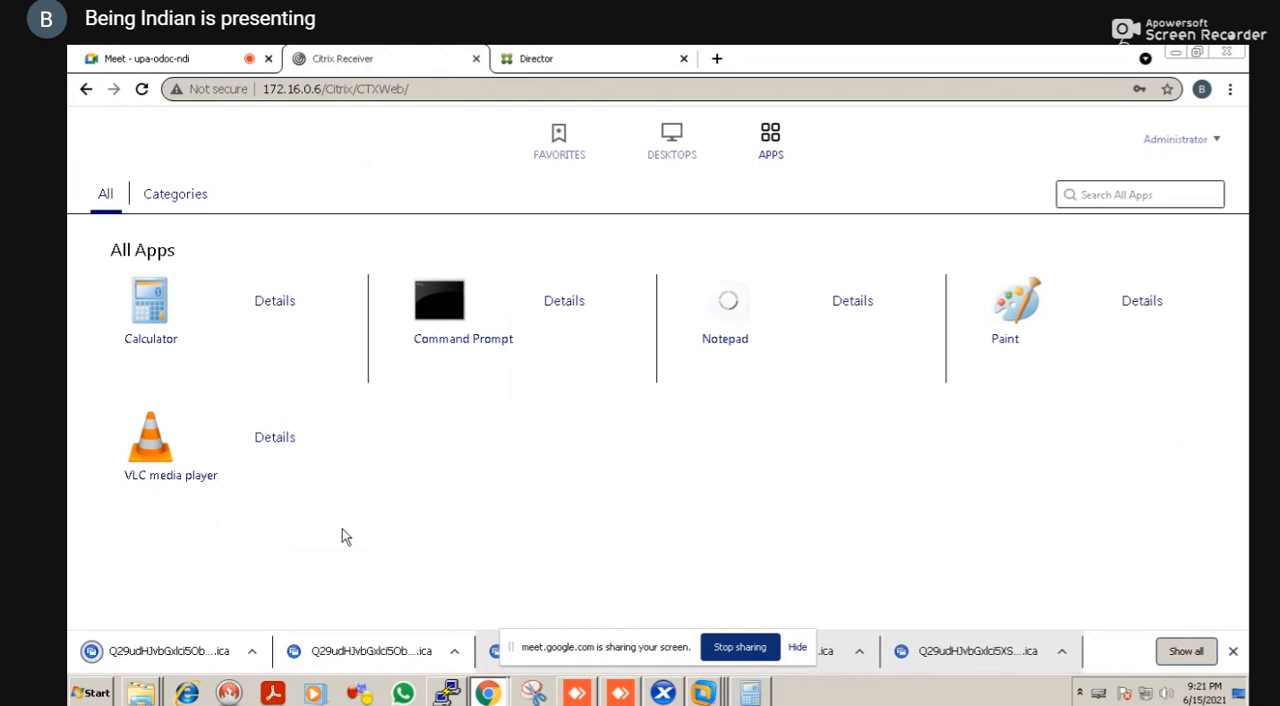
{"action": "left_click", "coordinate": [137, 655]}
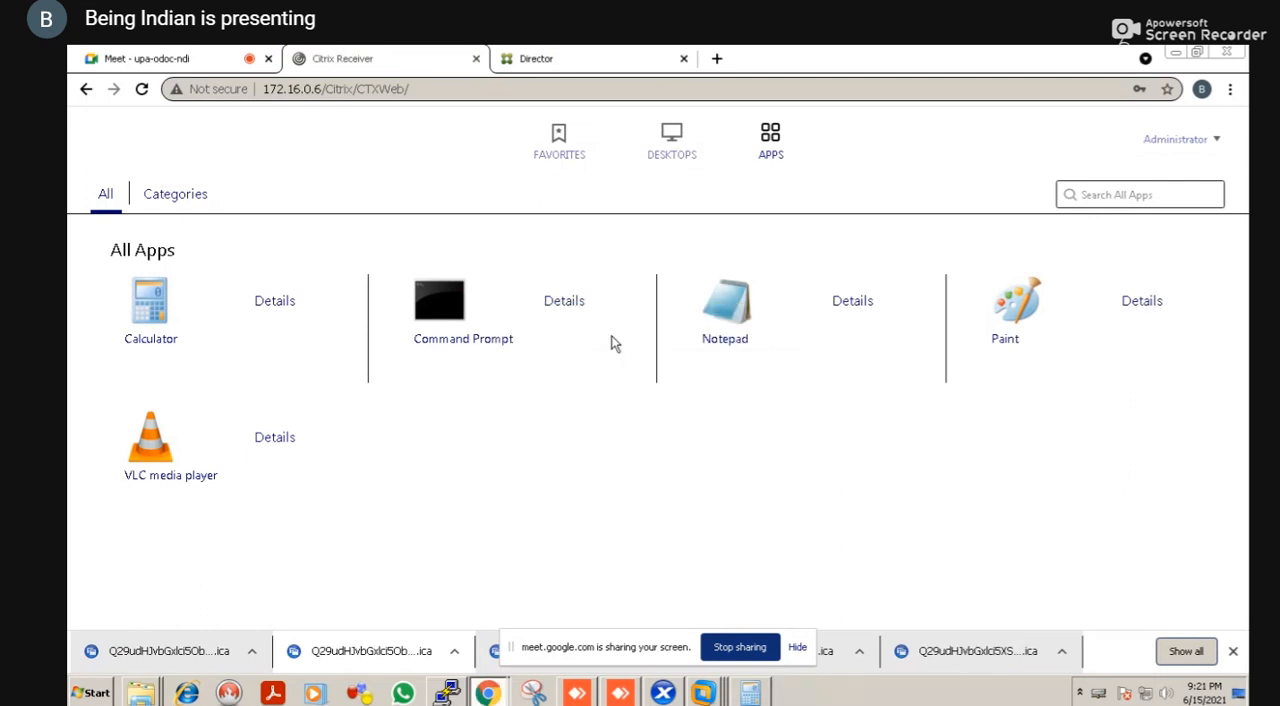
{"action": "right_click", "coordinate": [612, 340]}
{"action": "right_click", "coordinate": [532, 410]}
{"action": "left_click", "coordinate": [501, 428]}
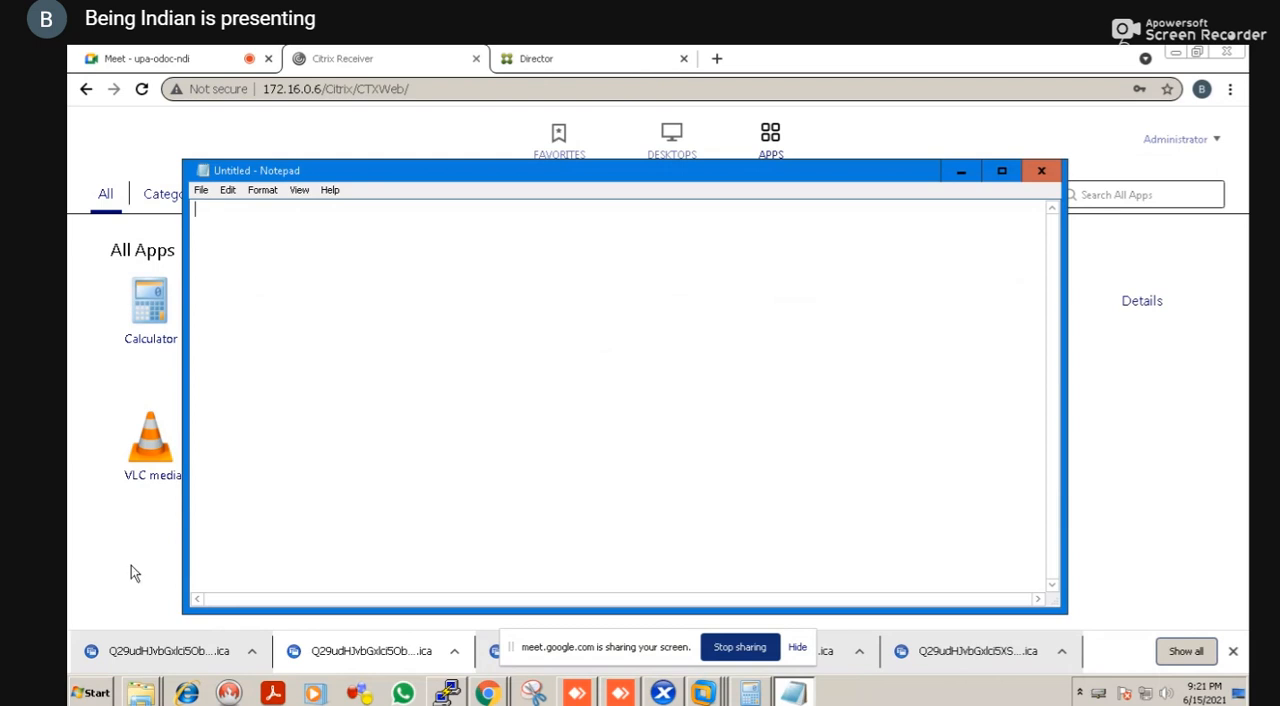
Switch to Director, open the active Administrator session's details, and view the applications running in the FINANCEDG desktop session
{"action": "left_click", "coordinate": [131, 566]}
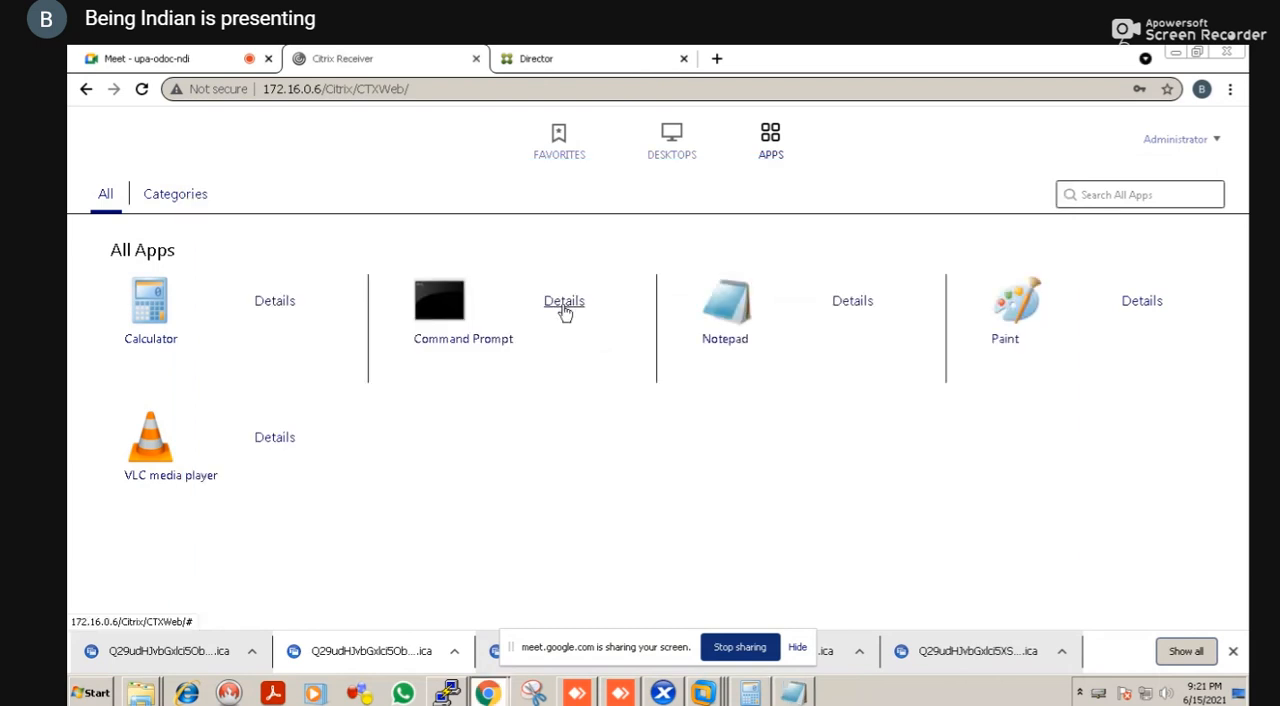
{"action": "left_click", "coordinate": [590, 65]}
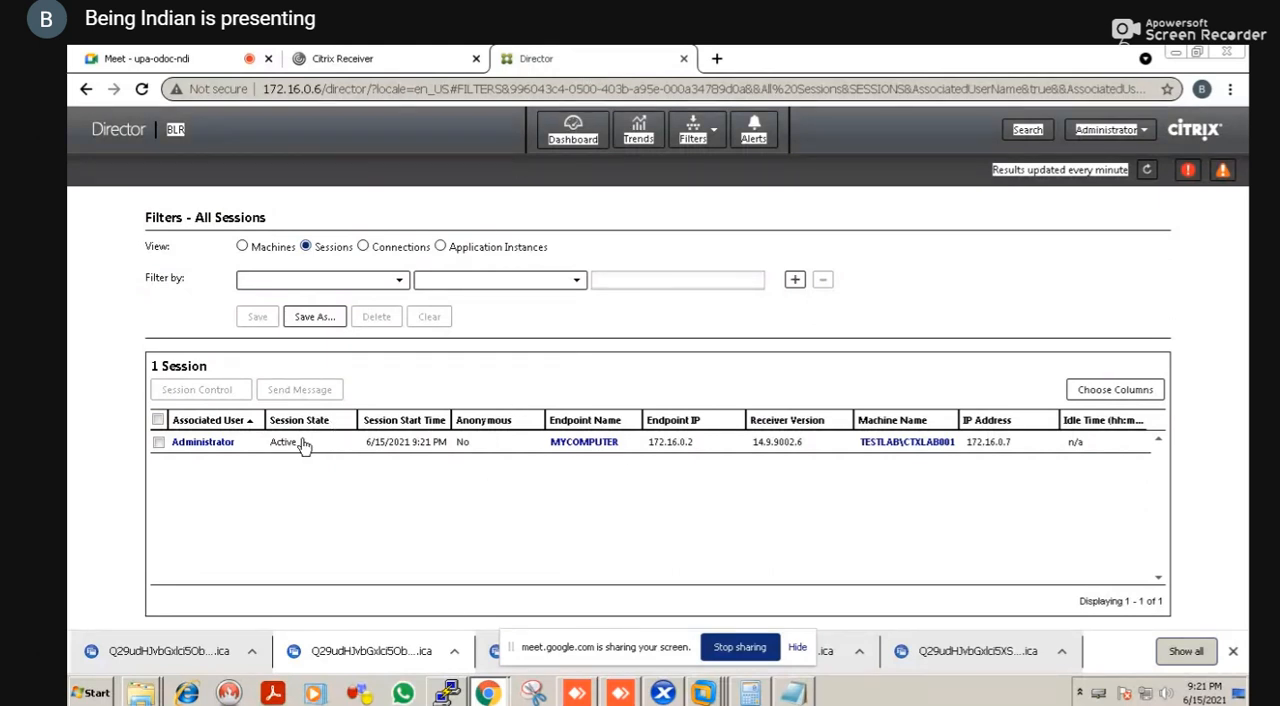
{"action": "right_click", "coordinate": [580, 453]}
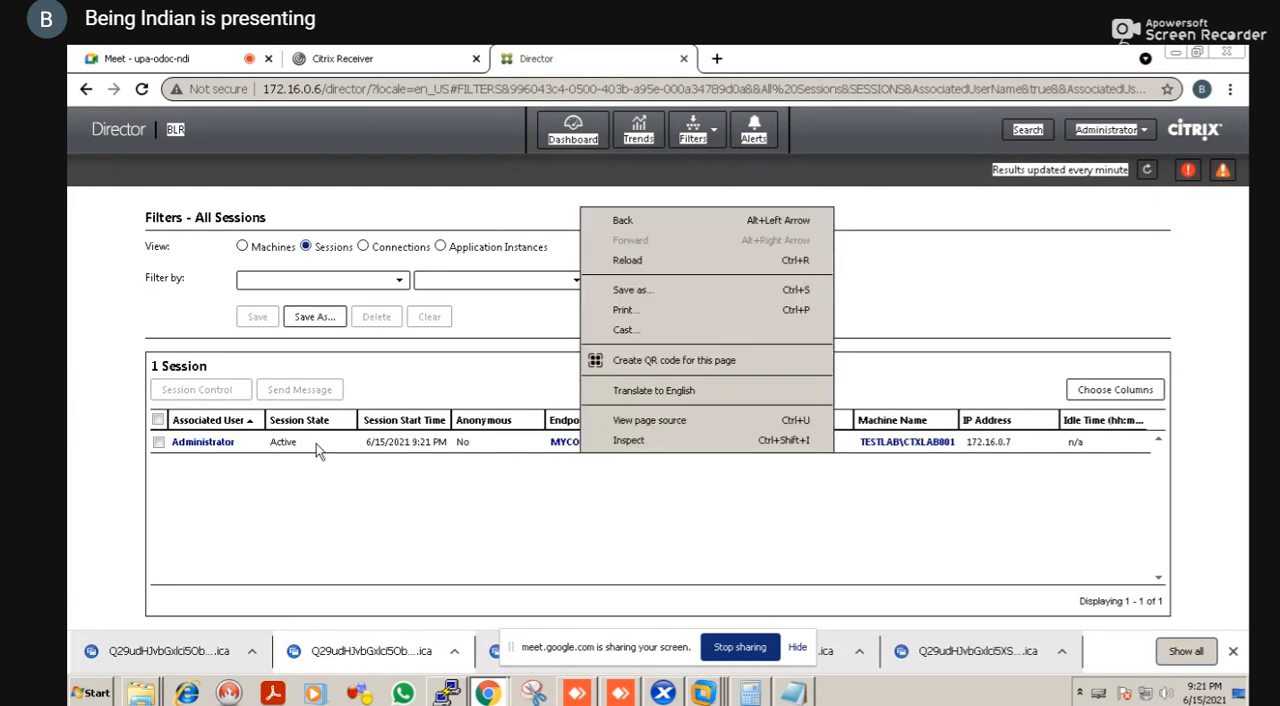
{"action": "left_click", "coordinate": [203, 442]}
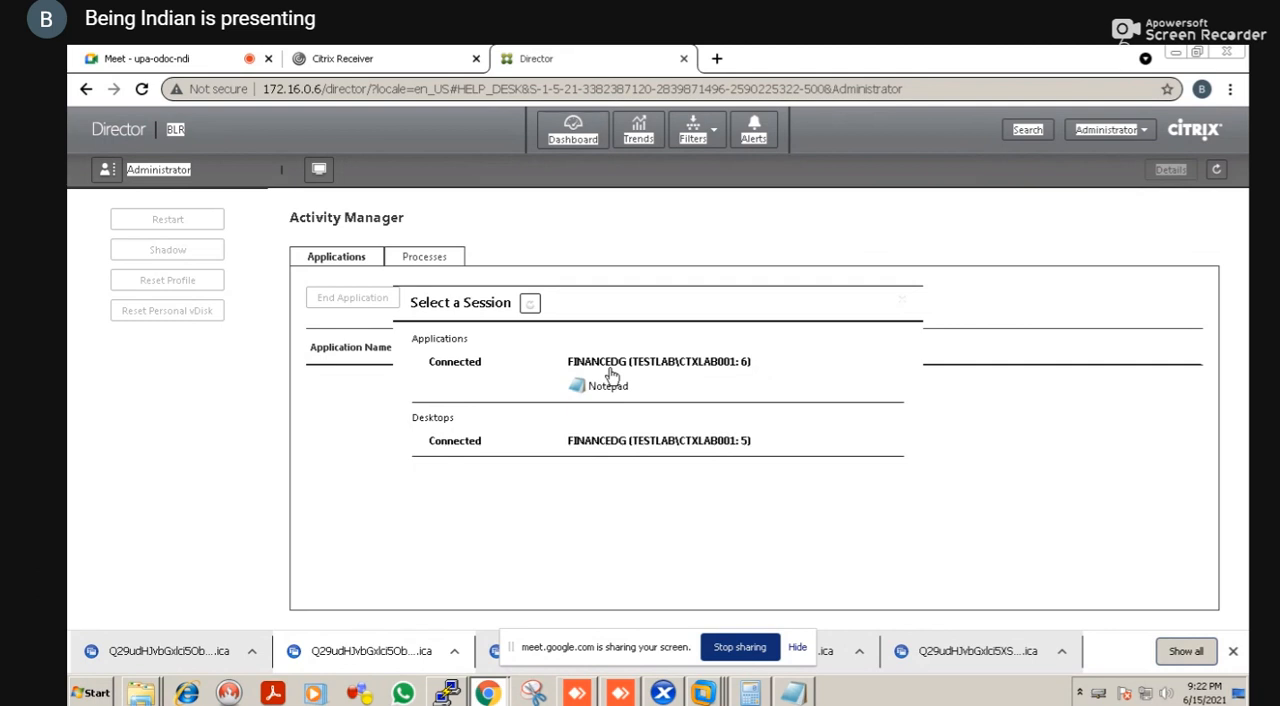
{"action": "left_click", "coordinate": [541, 432]}
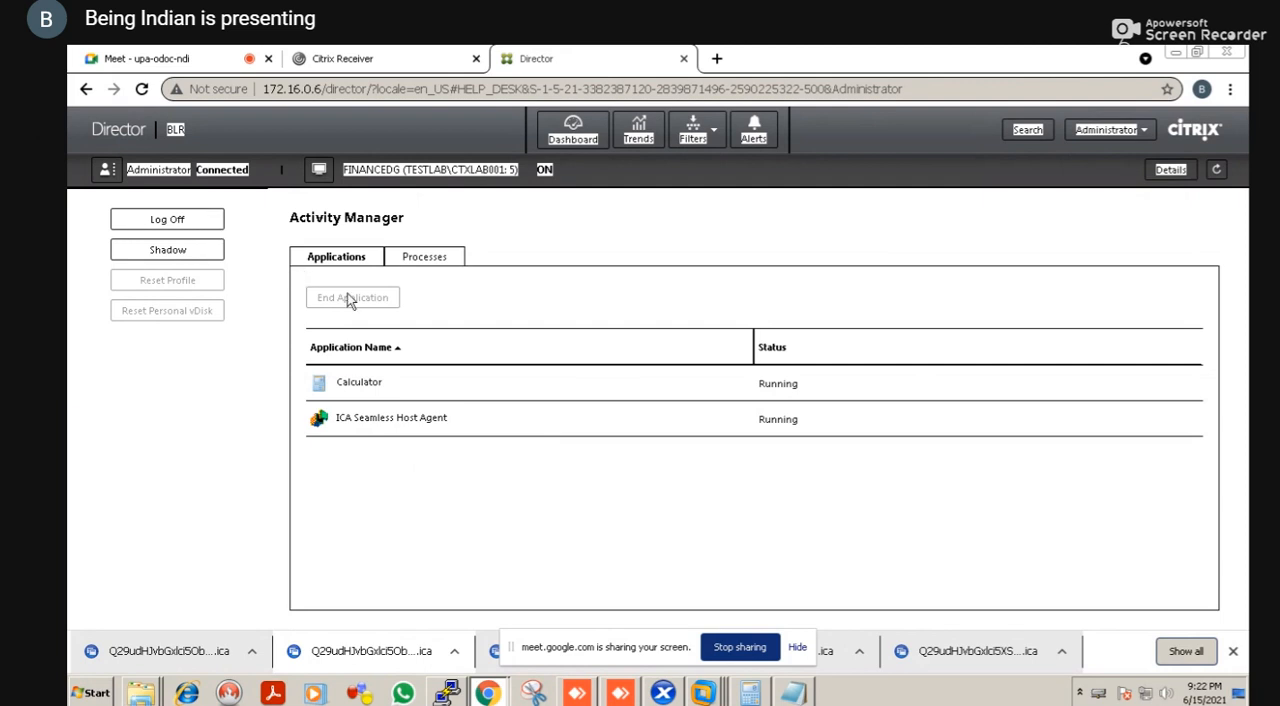
{"action": "right_click", "coordinate": [347, 243]}
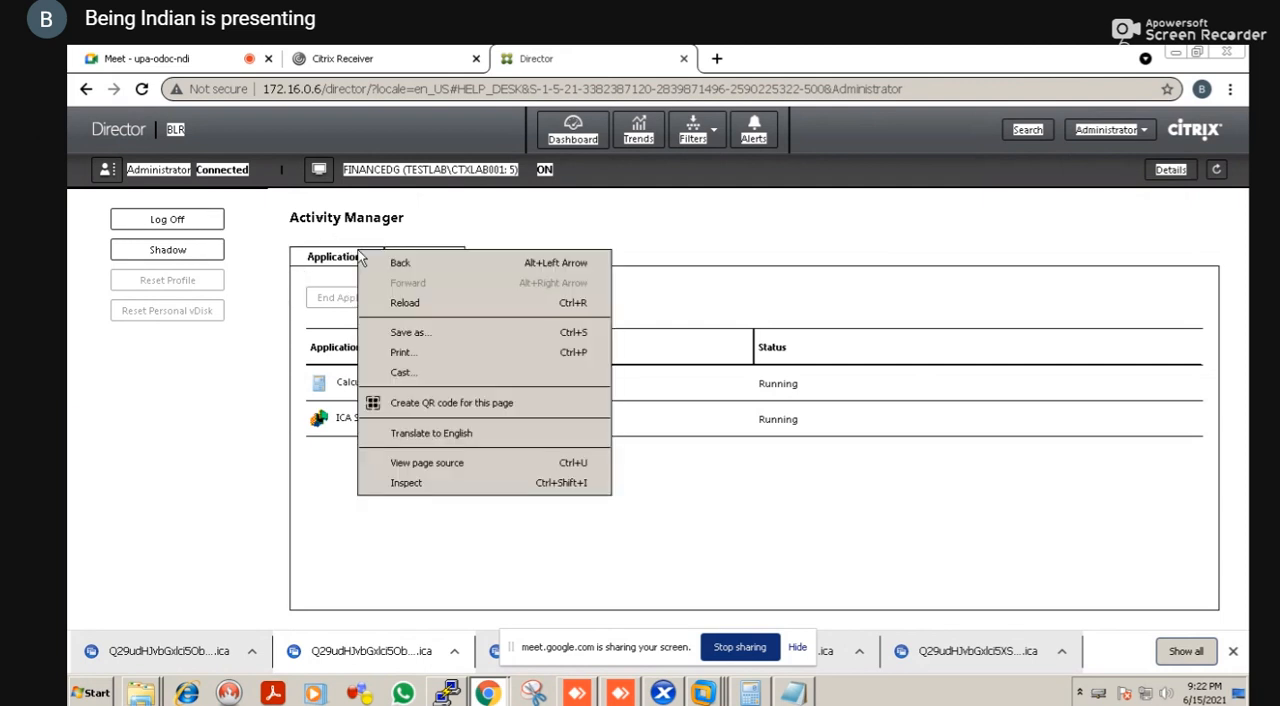
{"action": "left_click", "coordinate": [229, 417]}
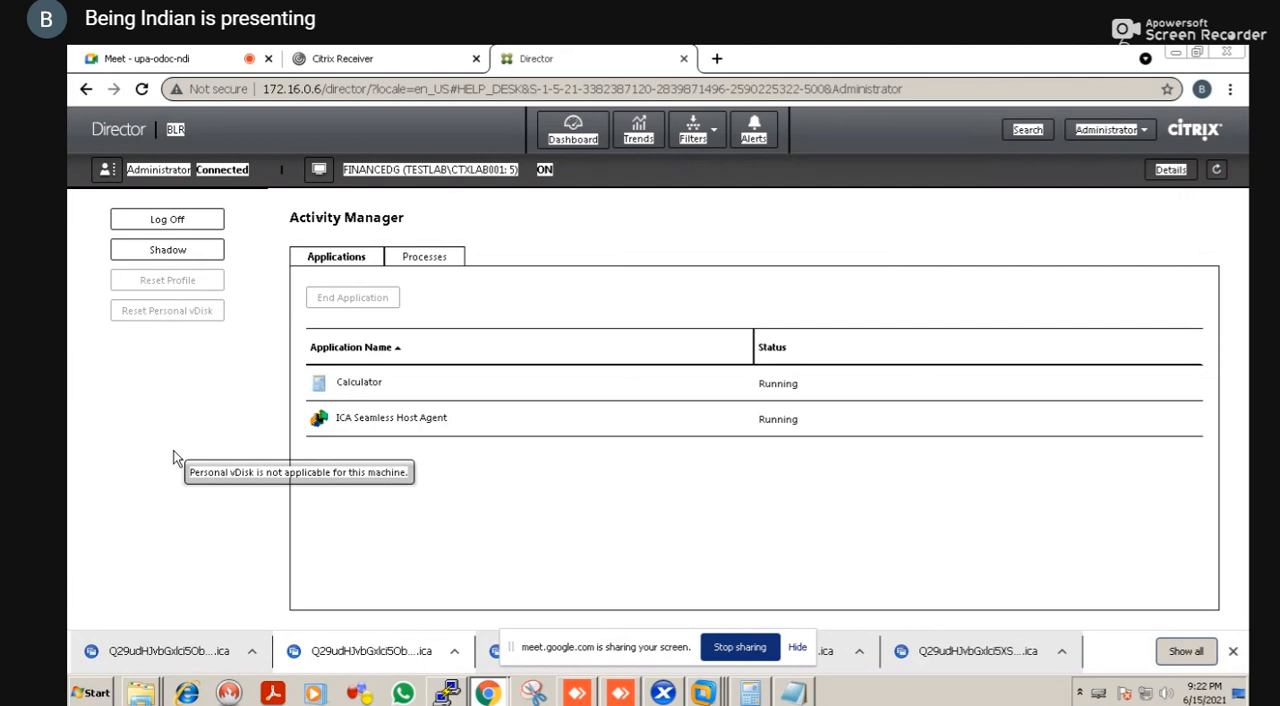
Go back to the Director filters page and view all application instances, followed by all machines
{"action": "key", "text": "alt+Left"}
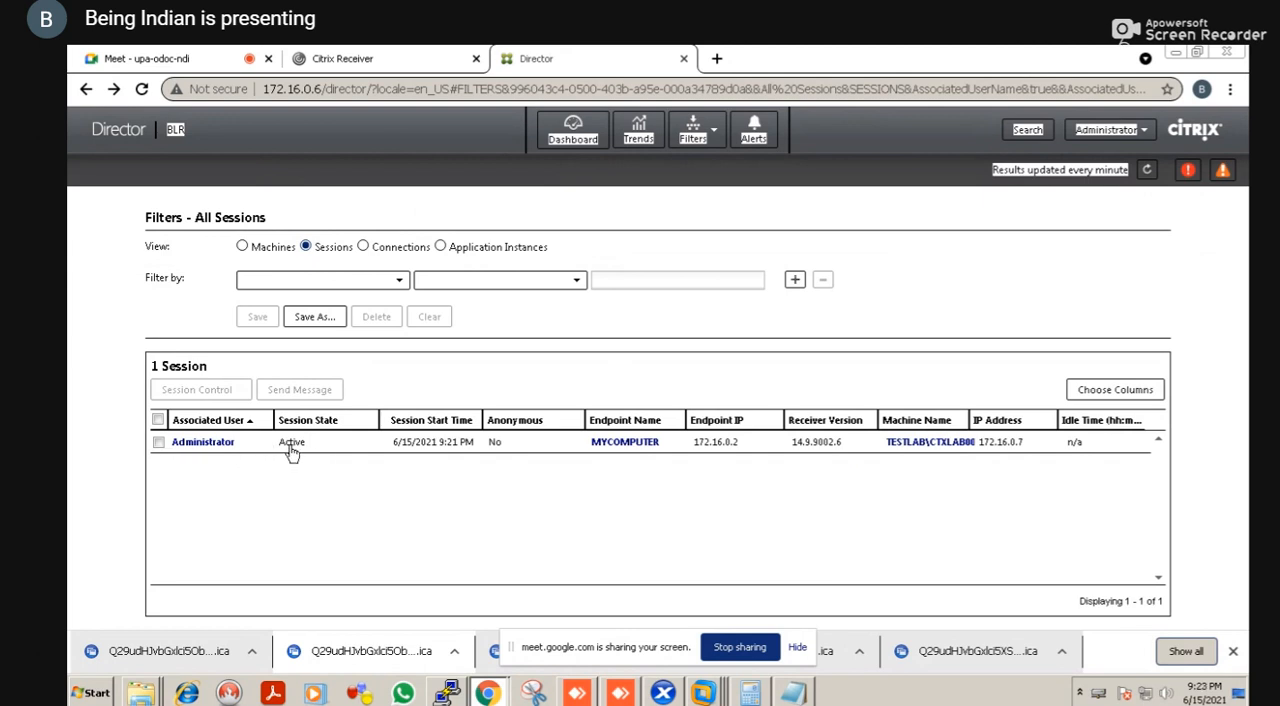
{"action": "right_click", "coordinate": [436, 449]}
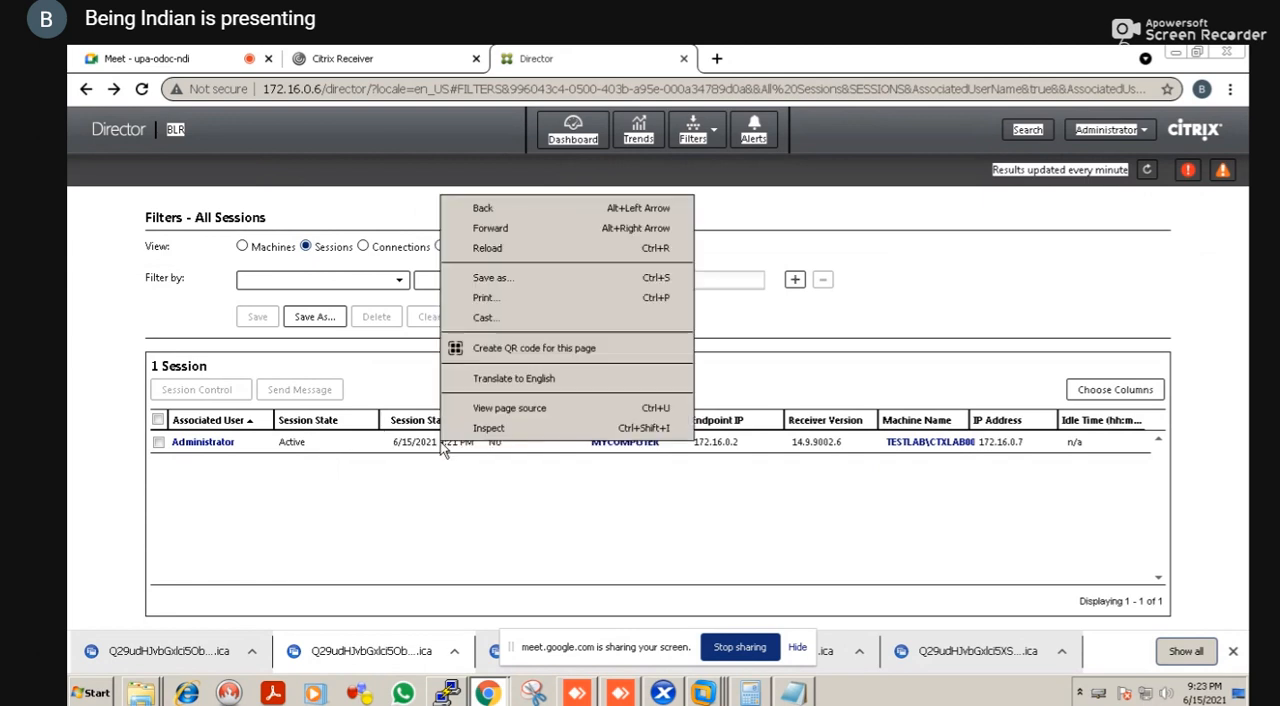
{"action": "left_click", "coordinate": [549, 494]}
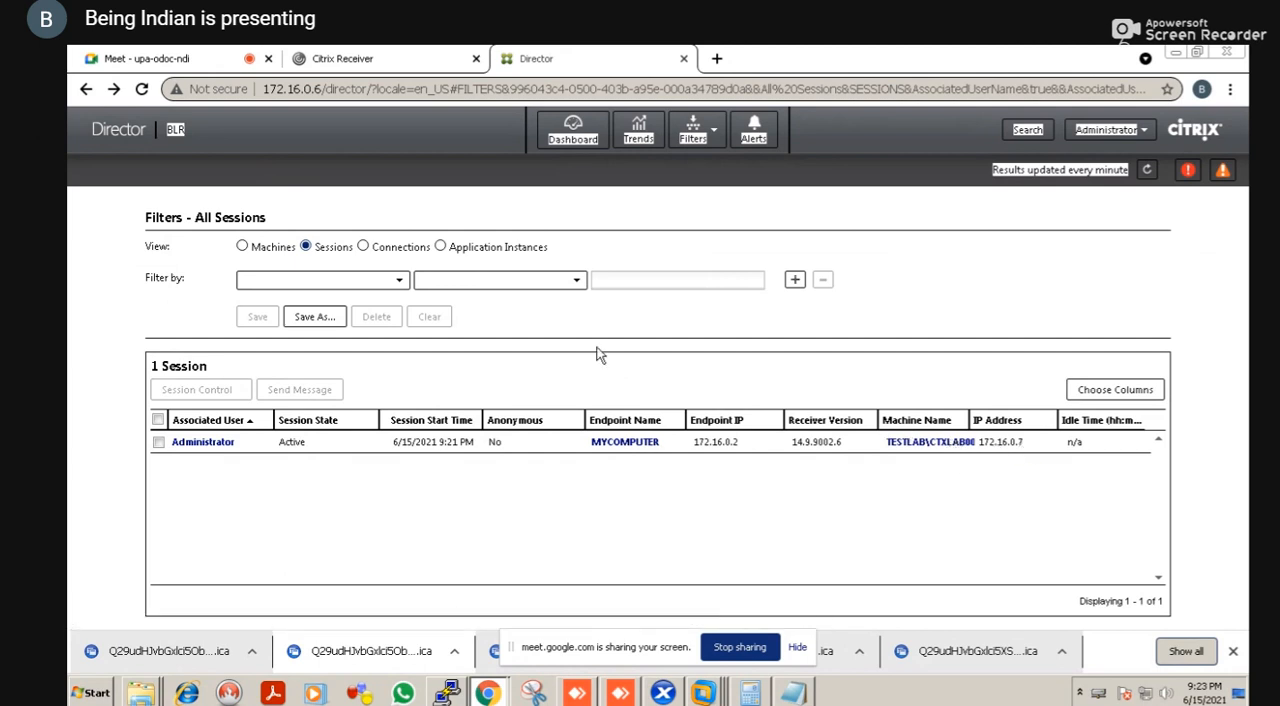
{"action": "left_click", "coordinate": [441, 247]}
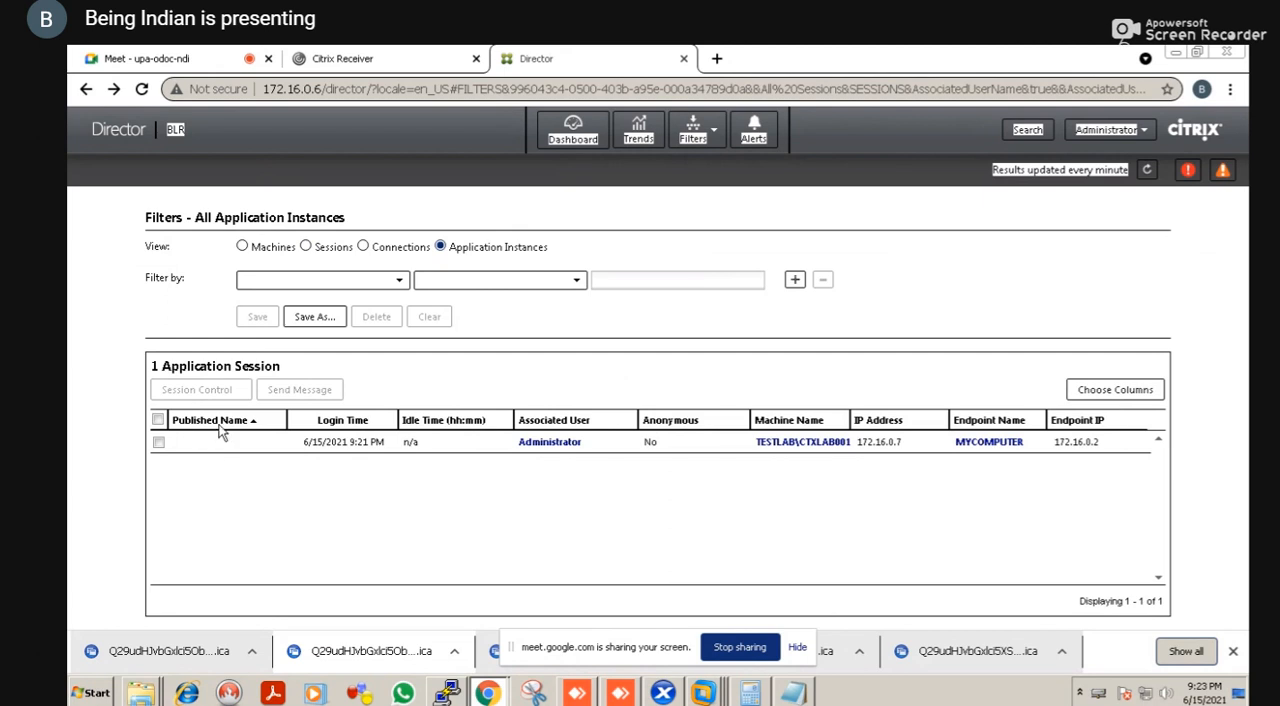
{"action": "right_click", "coordinate": [490, 419]}
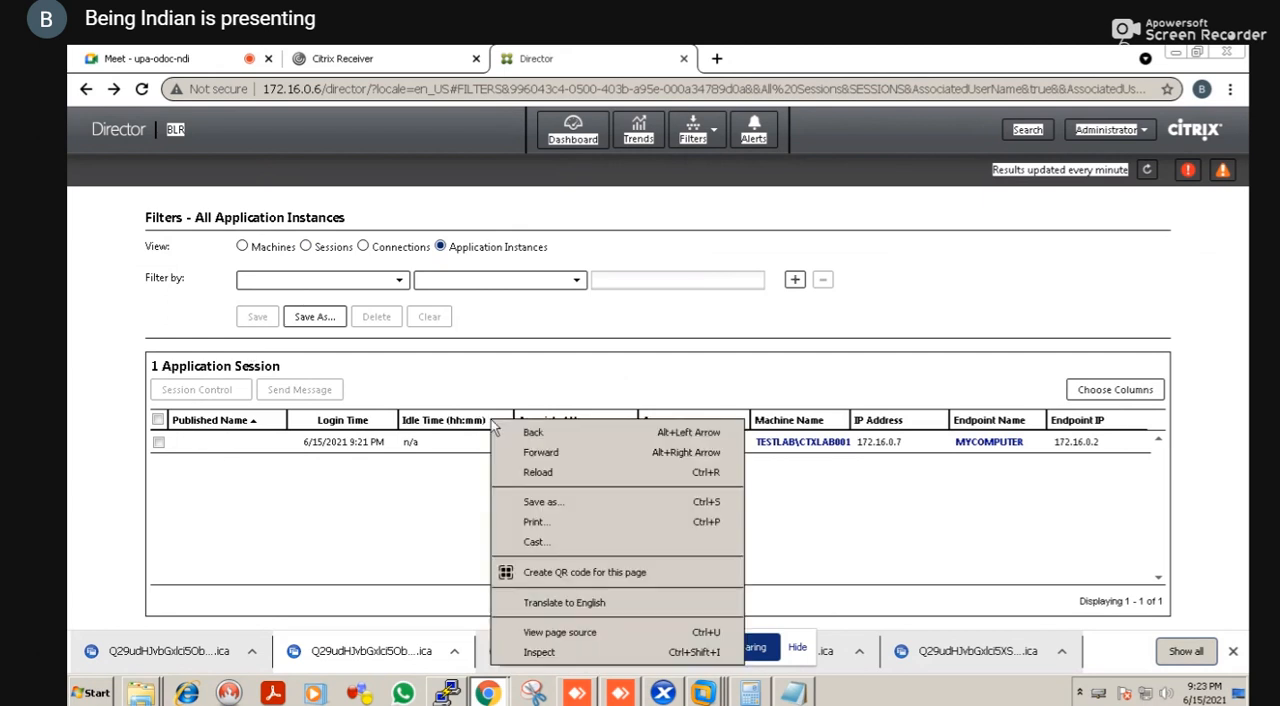
{"action": "left_click", "coordinate": [334, 503]}
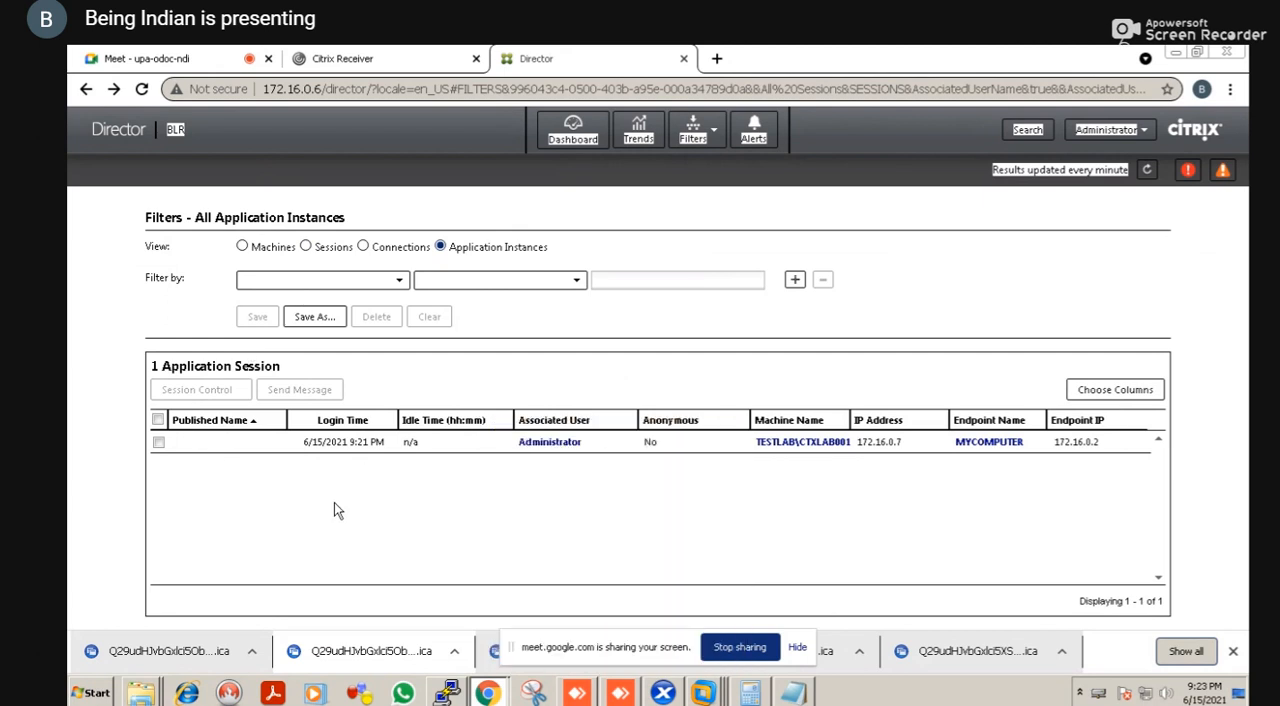
{"action": "left_click", "coordinate": [243, 247]}
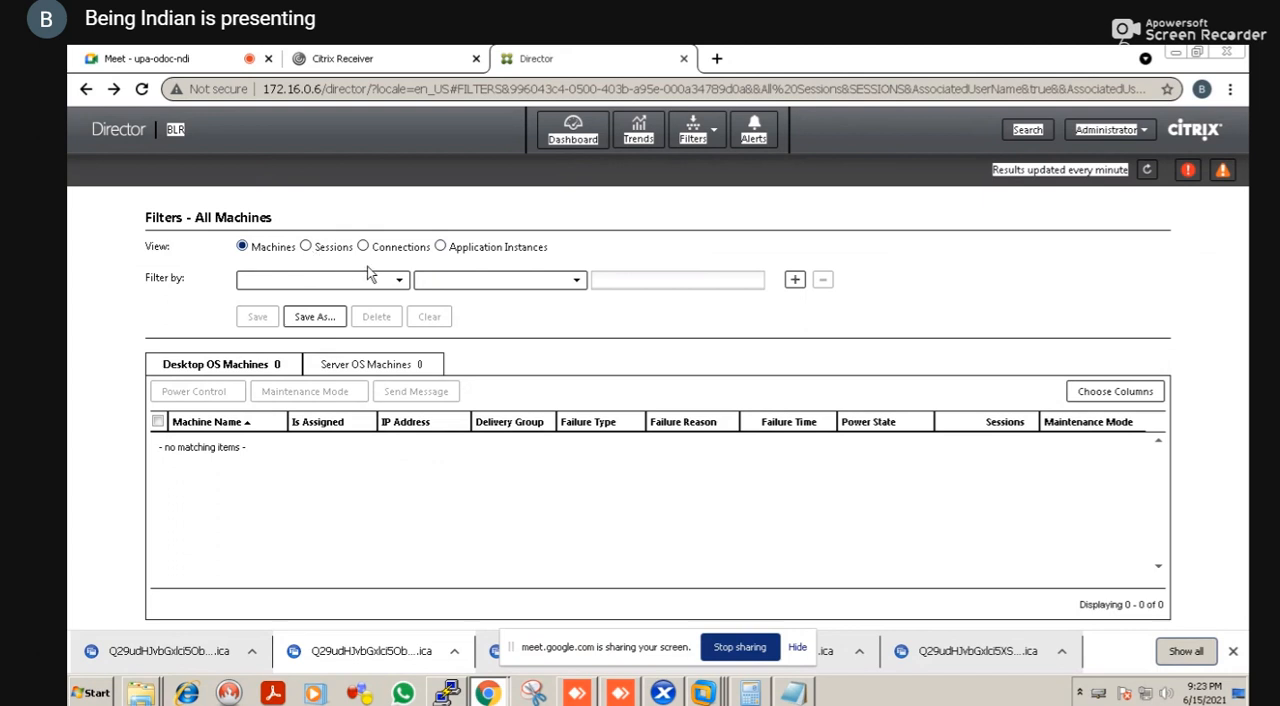
Display all sessions and select the active Administrator session for session control
{"action": "left_click", "coordinate": [306, 247]}
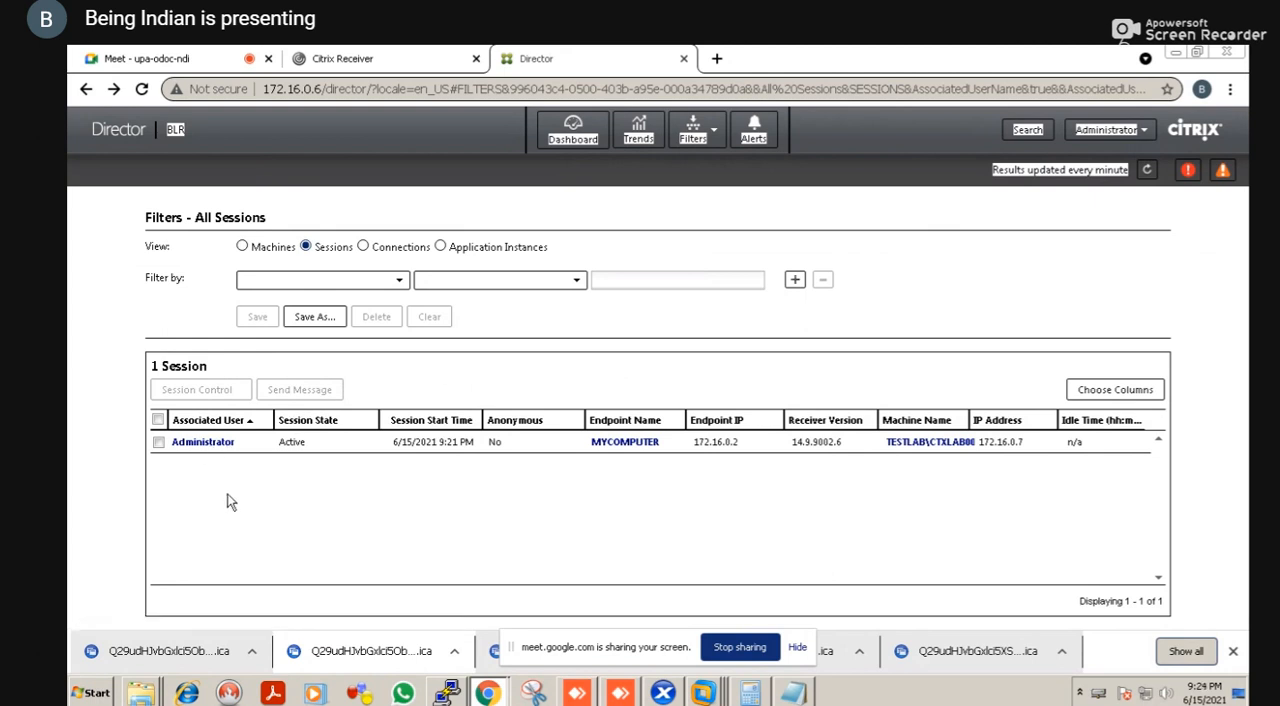
{"action": "left_click", "coordinate": [157, 443]}
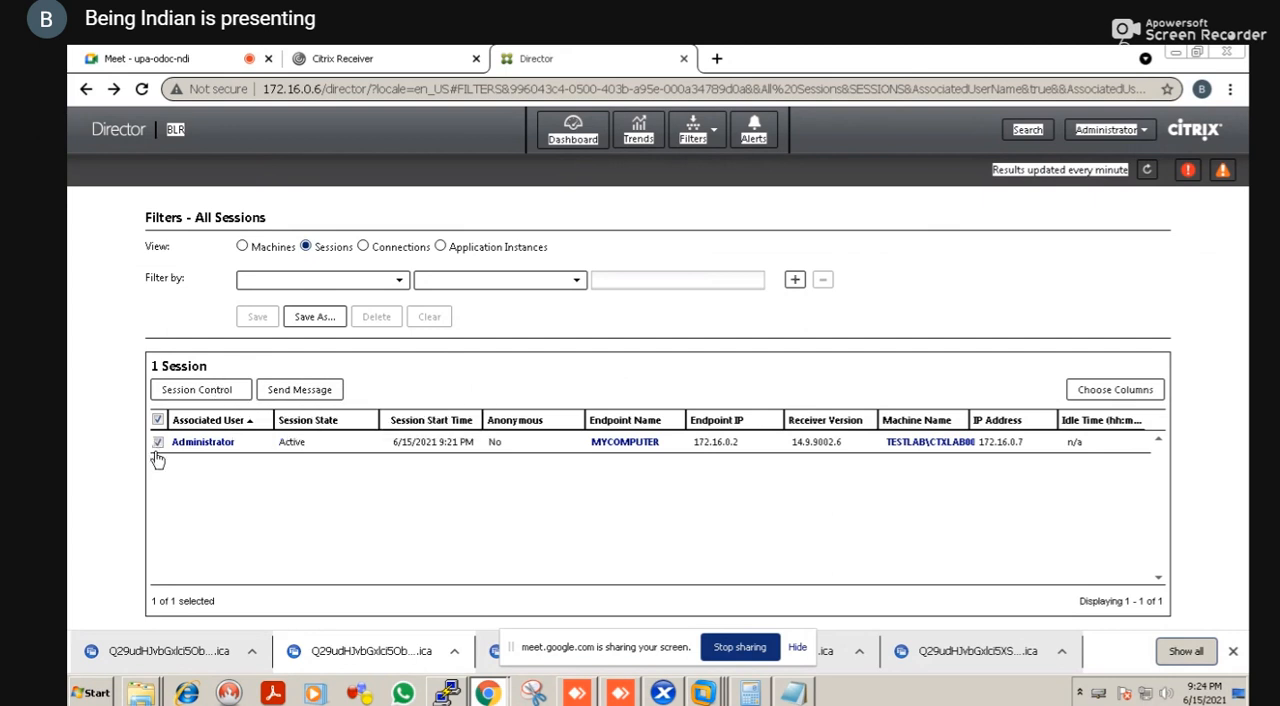
{"action": "left_click", "coordinate": [224, 392]}
{"action": "left_click", "coordinate": [224, 392]}
{"action": "right_click", "coordinate": [205, 393]}
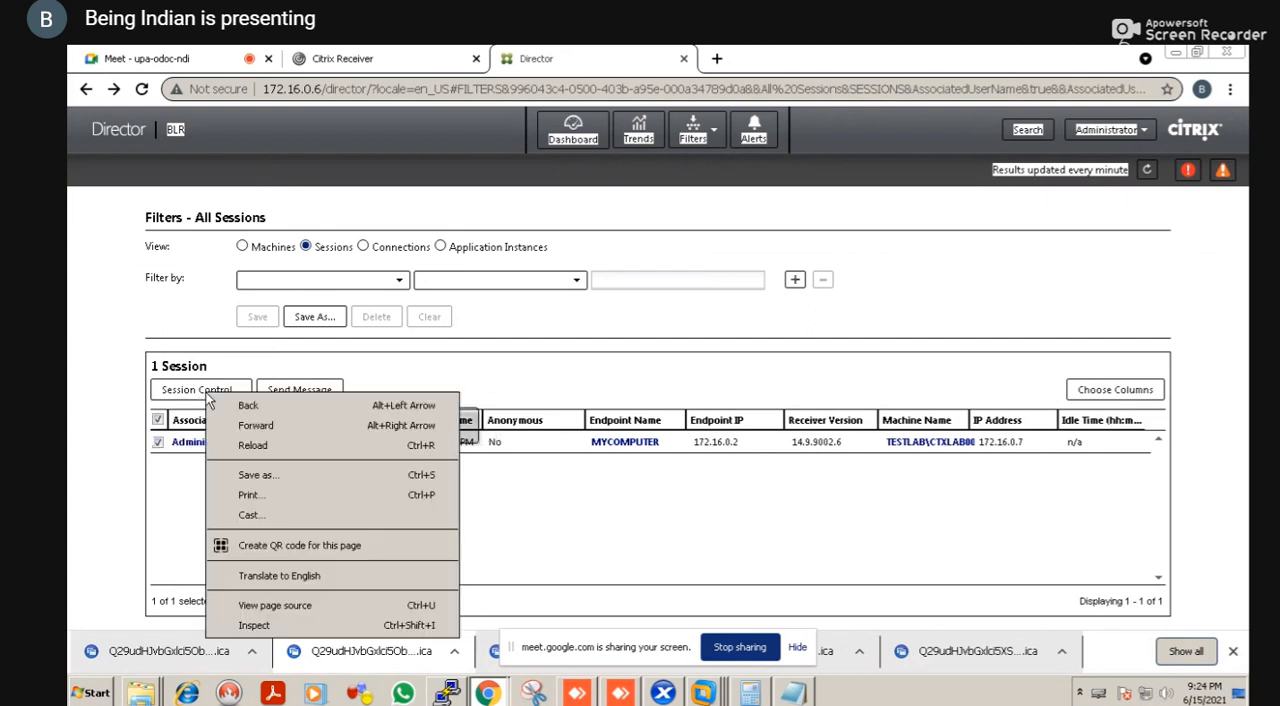
{"action": "left_click", "coordinate": [111, 392]}
{"action": "right_click", "coordinate": [90, 398]}
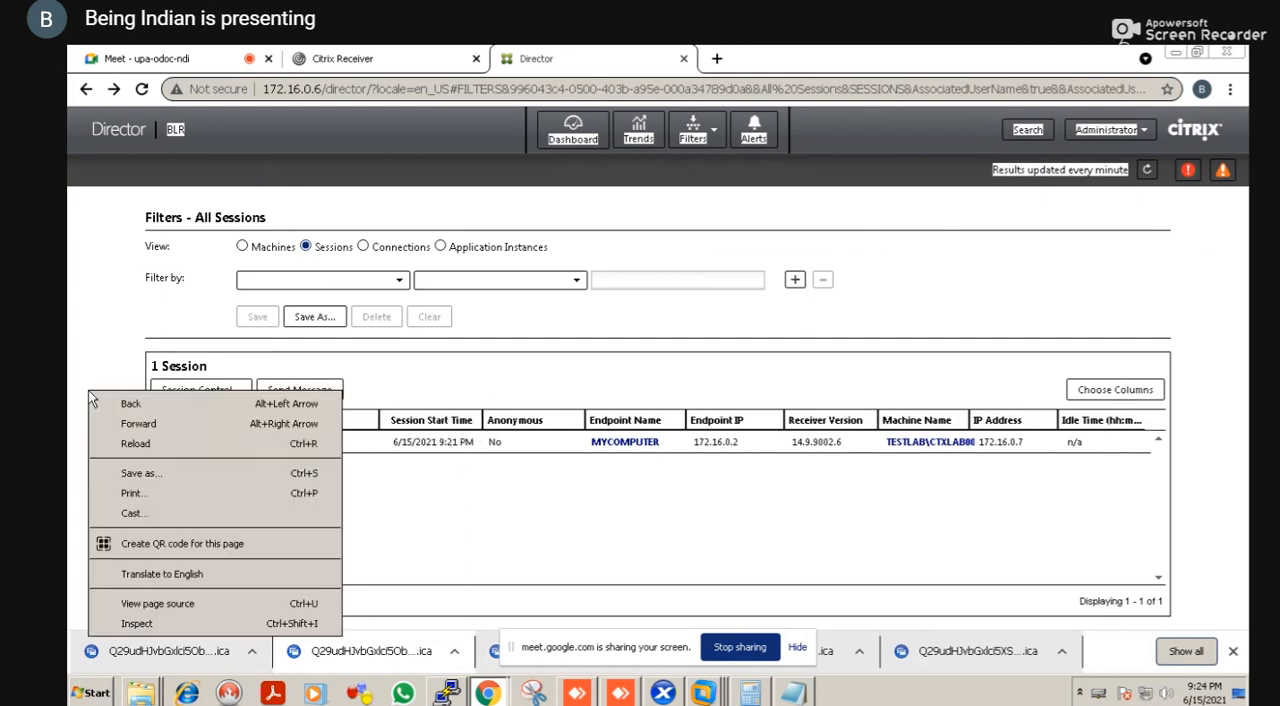
{"action": "left_click", "coordinate": [88, 390]}
{"action": "right_click", "coordinate": [88, 355]}
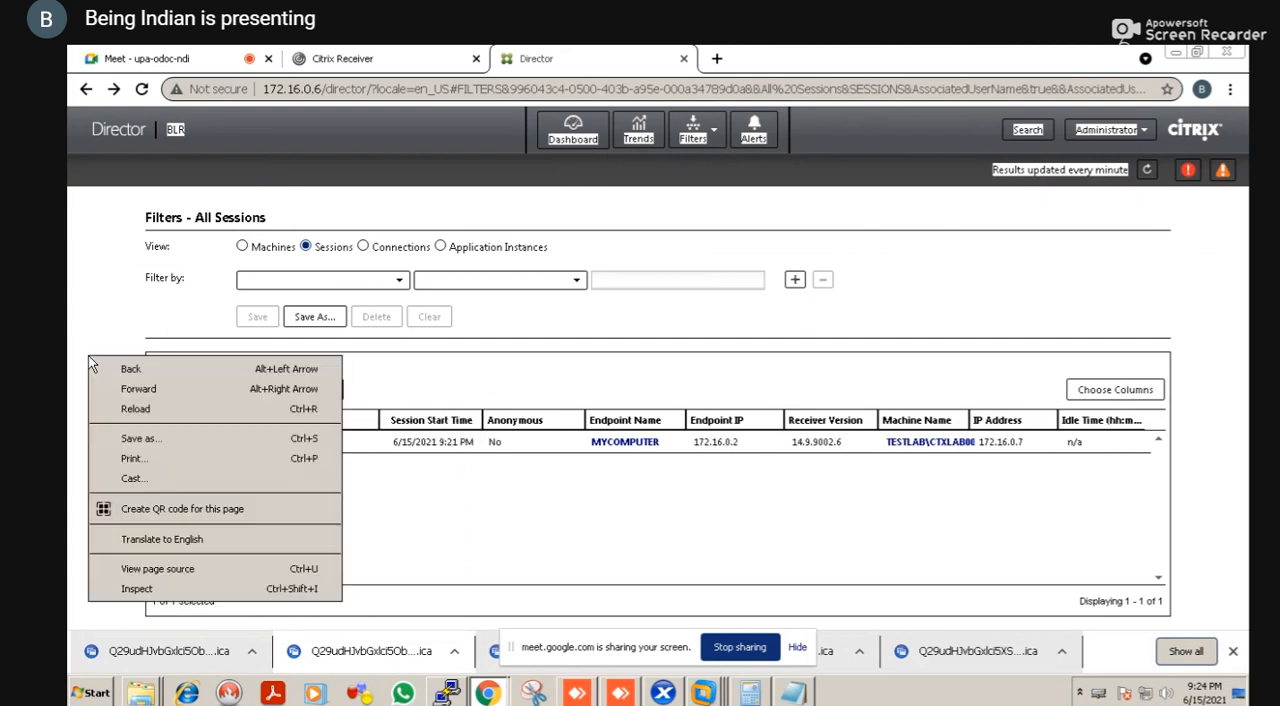
{"action": "left_click", "coordinate": [88, 355]}
{"action": "right_click", "coordinate": [69, 336]}
{"action": "left_click", "coordinate": [69, 336]}
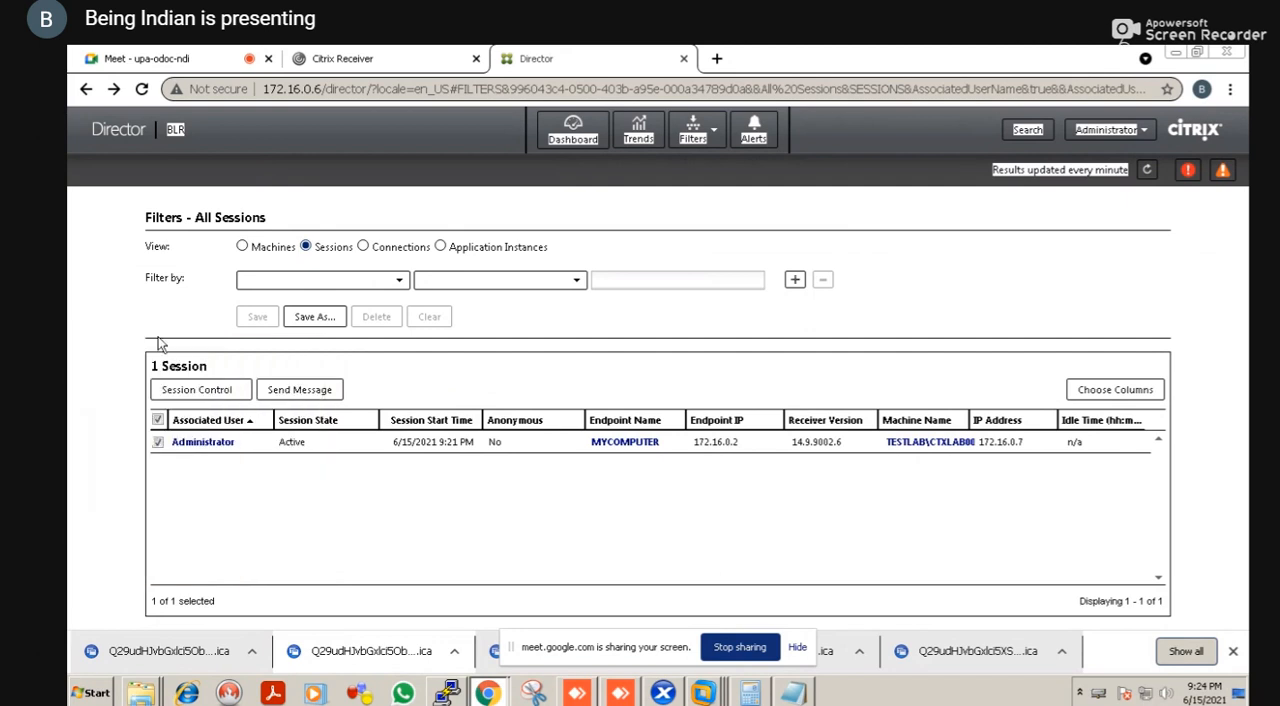
Log off the selected Administrator session using Session Control
{"action": "left_click", "coordinate": [201, 390]}
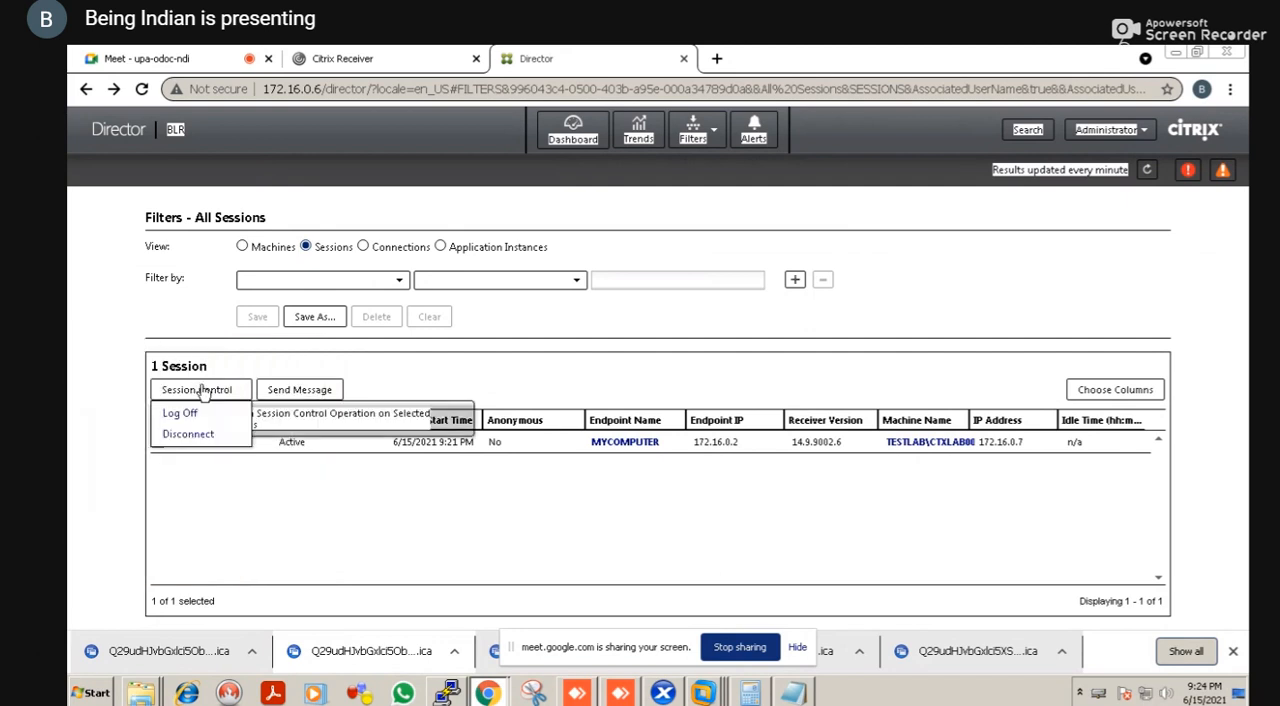
{"action": "right_click", "coordinate": [187, 412]}
{"action": "left_click", "coordinate": [187, 412]}
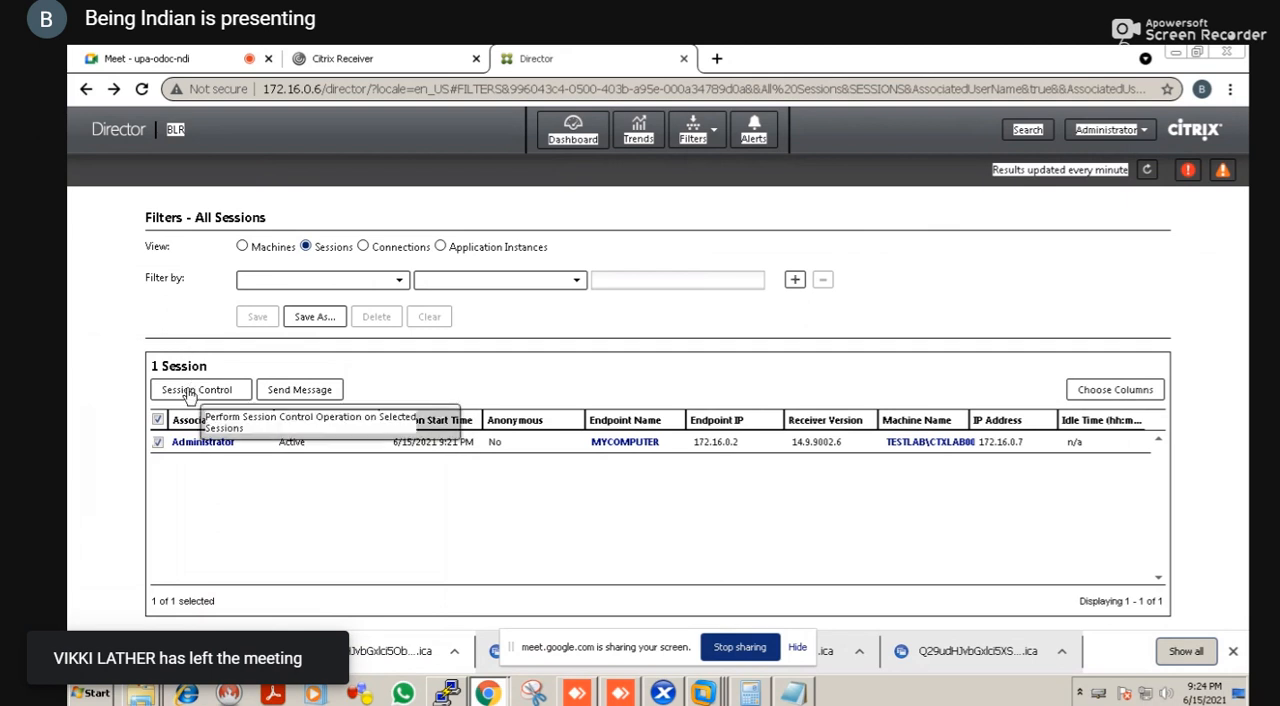
{"action": "left_click", "coordinate": [189, 392]}
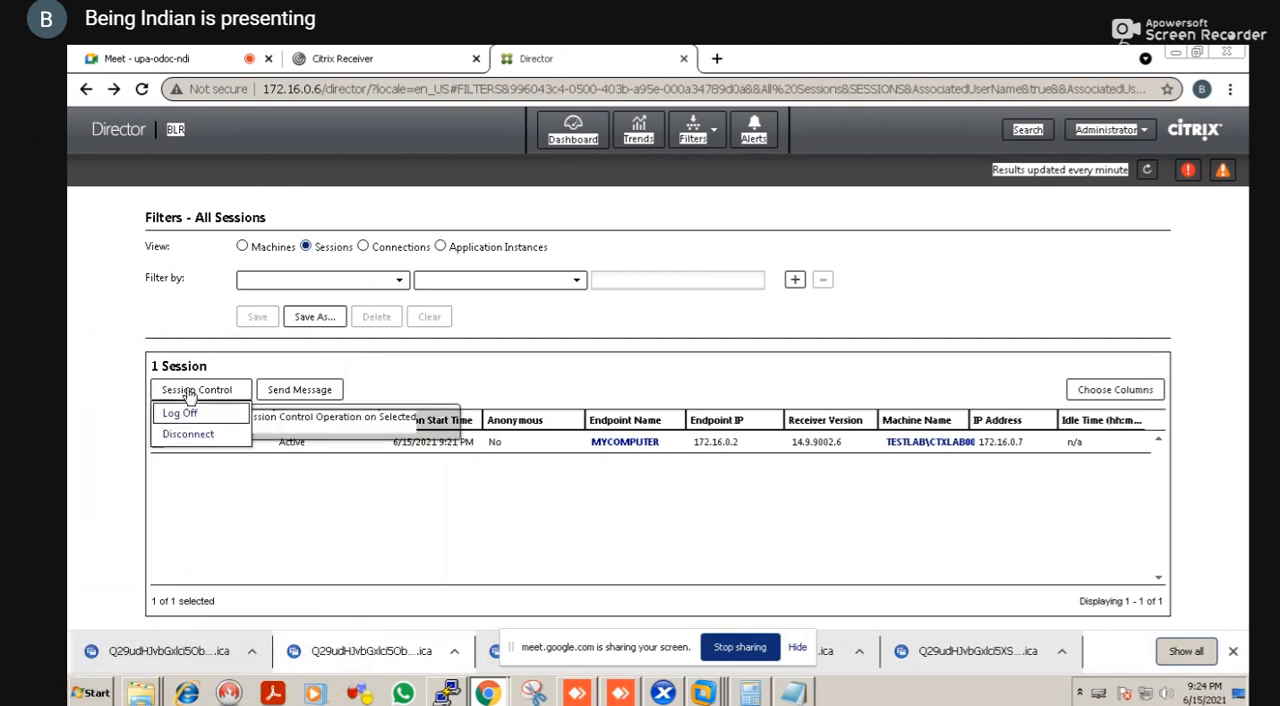
{"action": "left_click", "coordinate": [189, 392]}
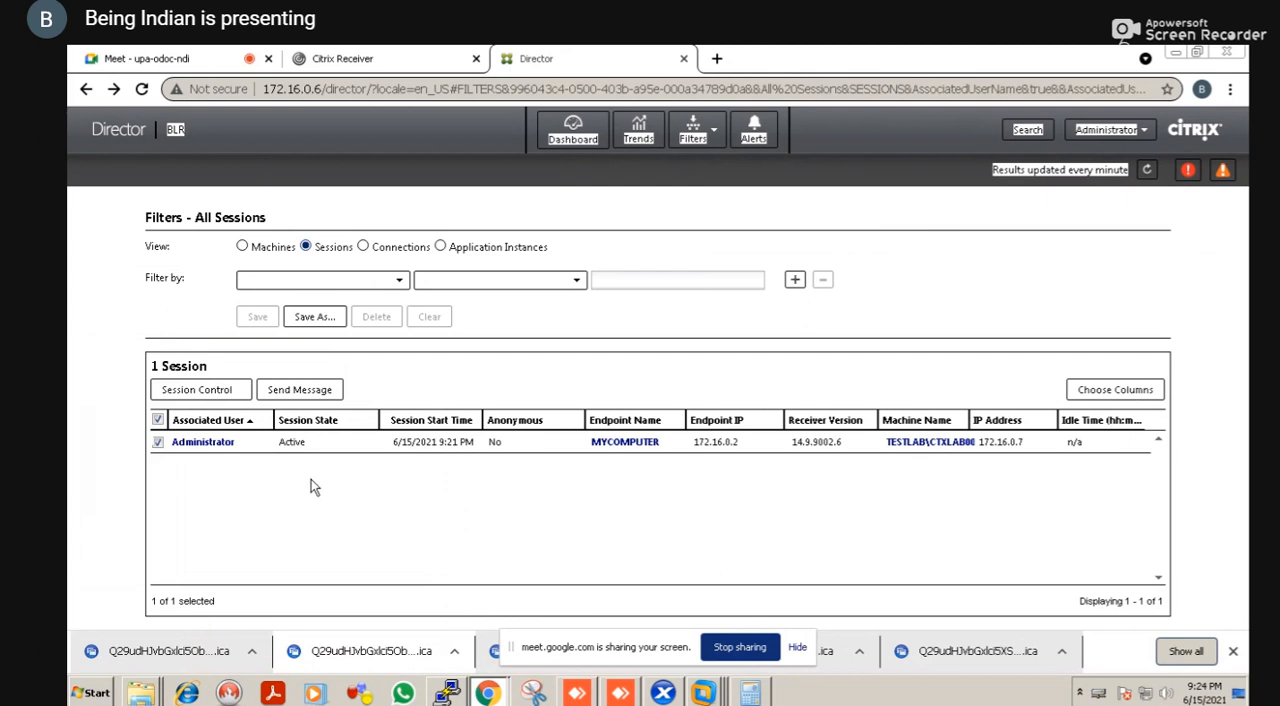
Try to log off the selected session once more and close the dialog that follows
{"action": "right_click", "coordinate": [226, 394]}
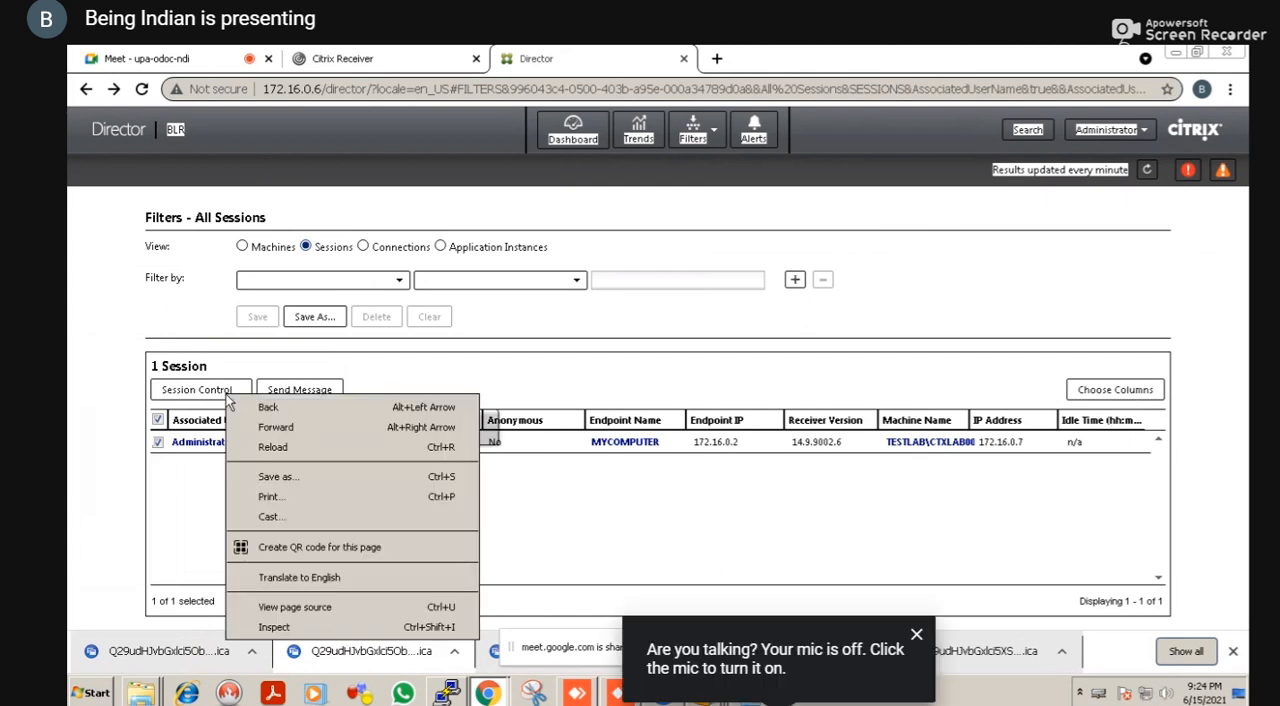
{"action": "left_click", "coordinate": [228, 398]}
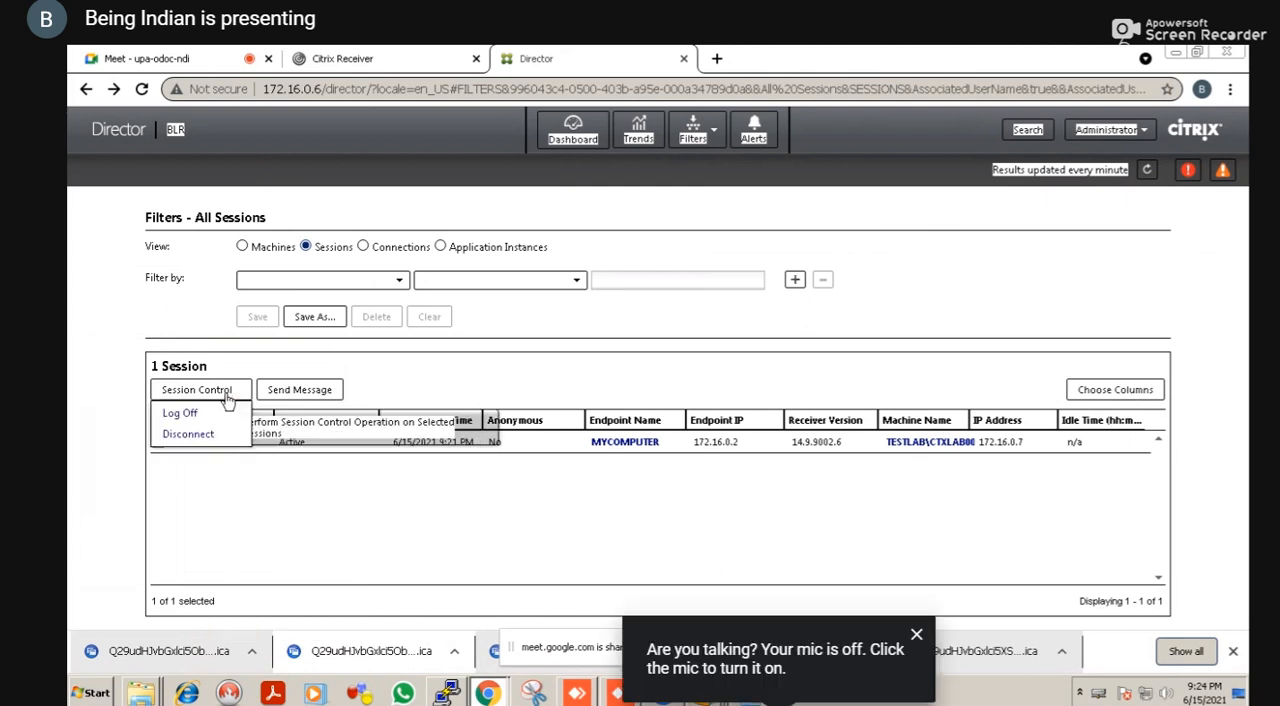
{"action": "left_click", "coordinate": [182, 425]}
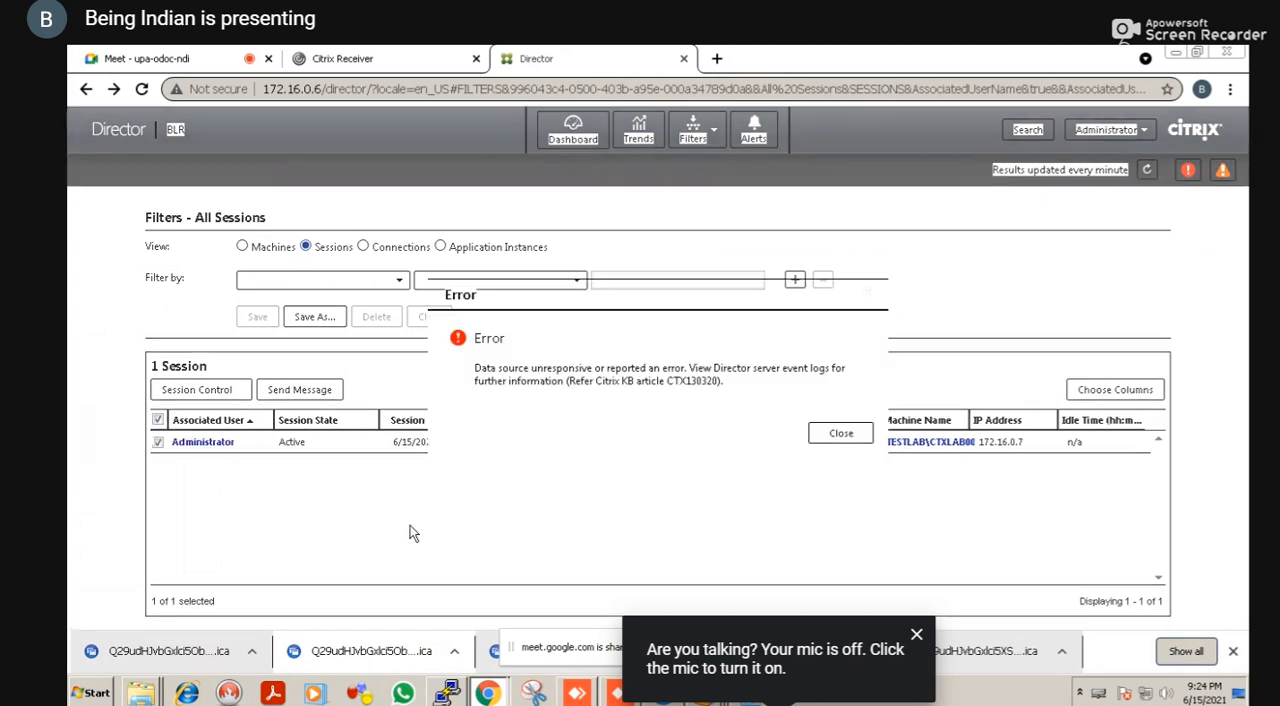
{"action": "left_click", "coordinate": [855, 433]}
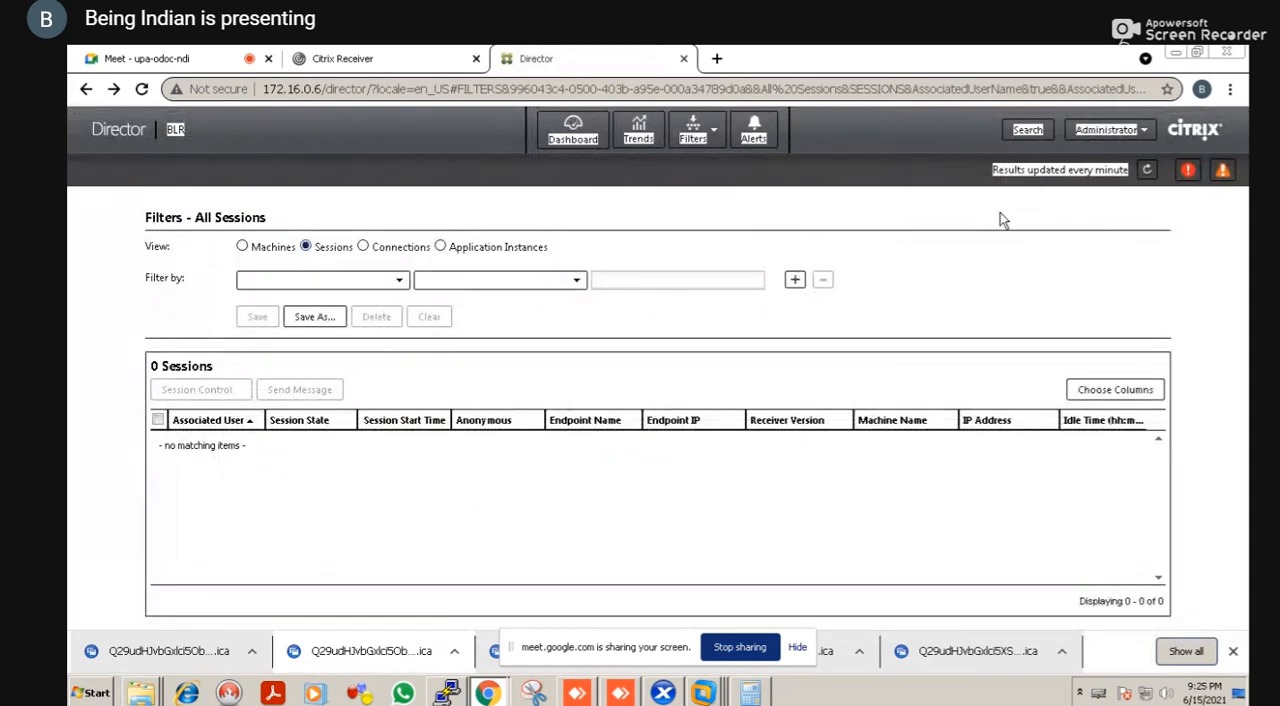
Log off the Administrator account from Citrix Director
{"action": "left_click", "coordinate": [1137, 131]}
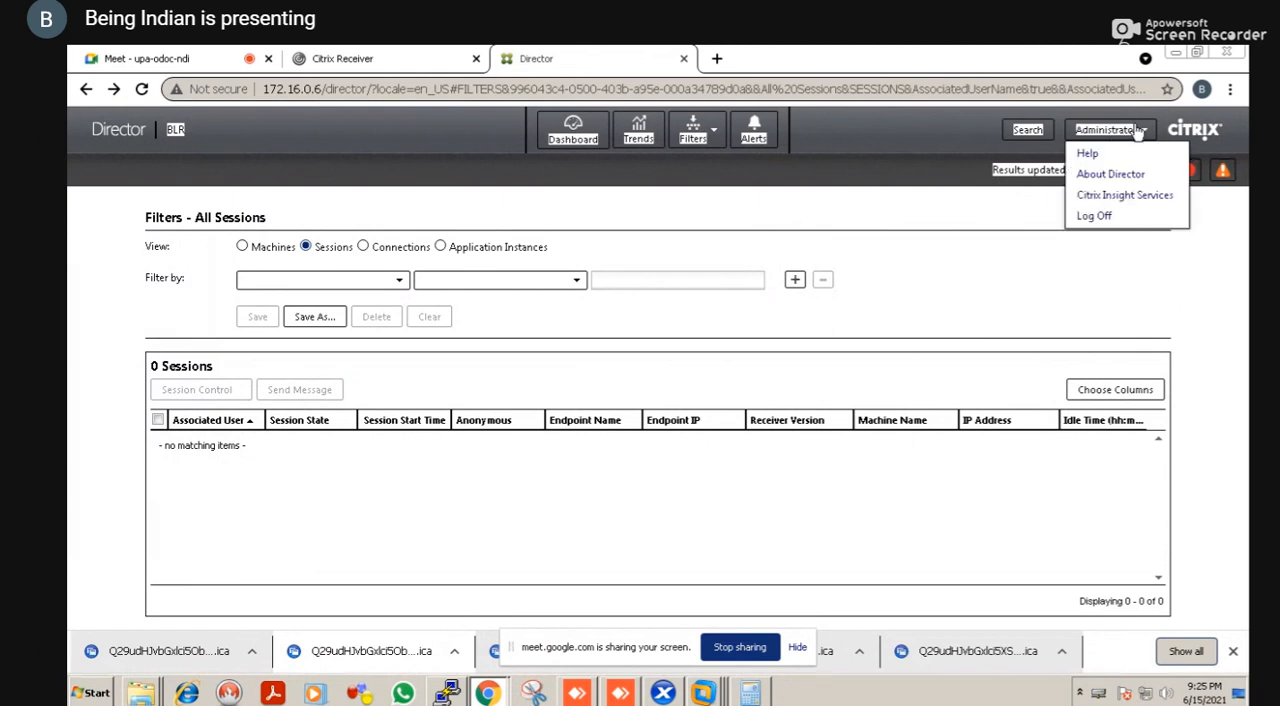
{"action": "left_click", "coordinate": [1093, 220]}
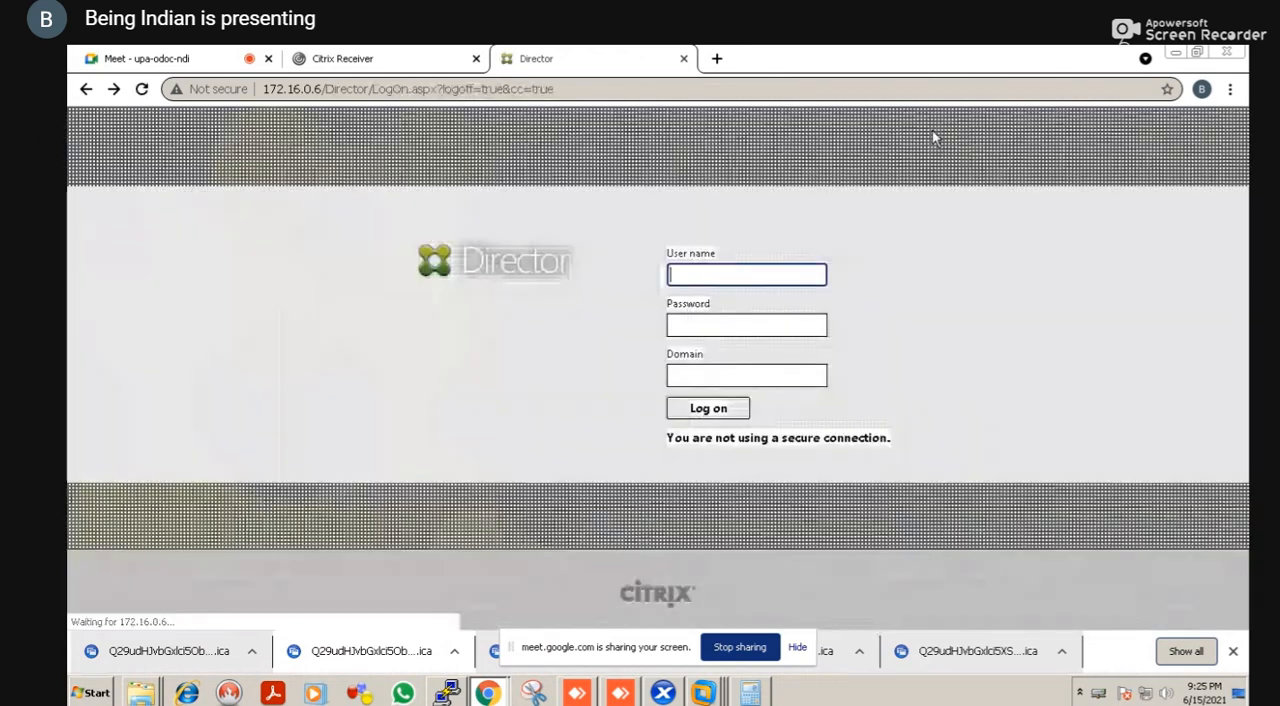